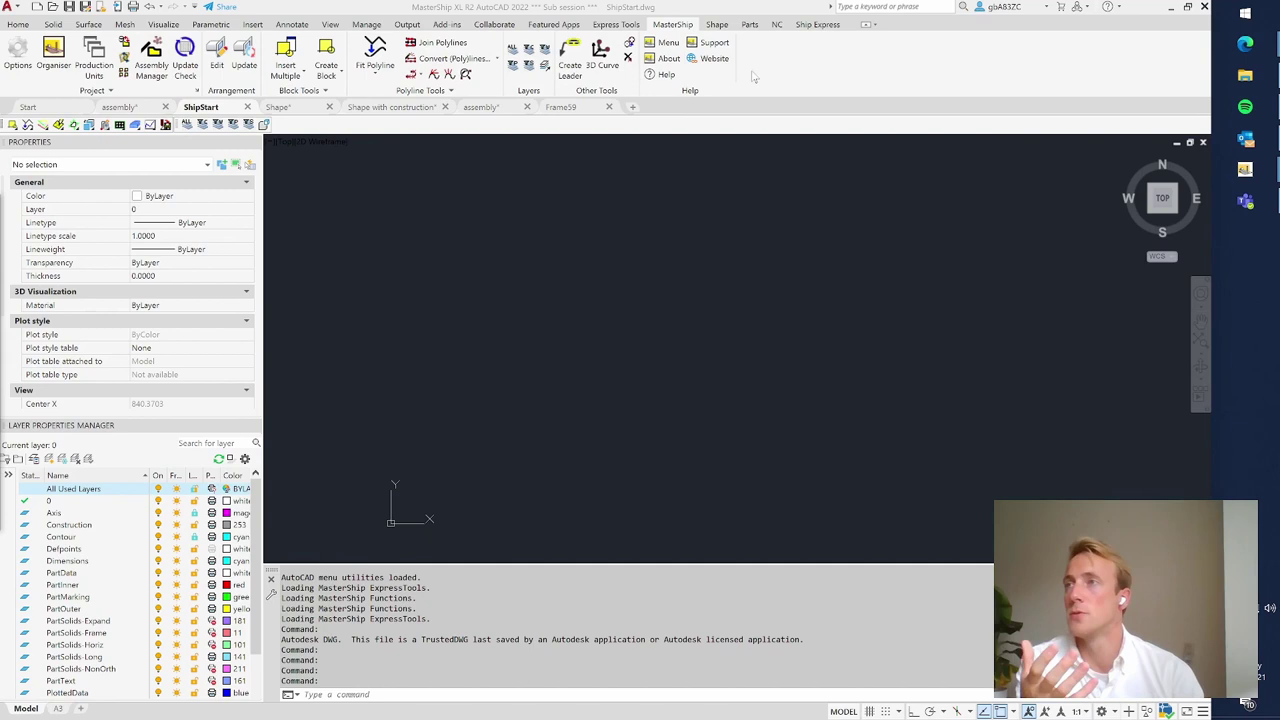
click(717, 26)
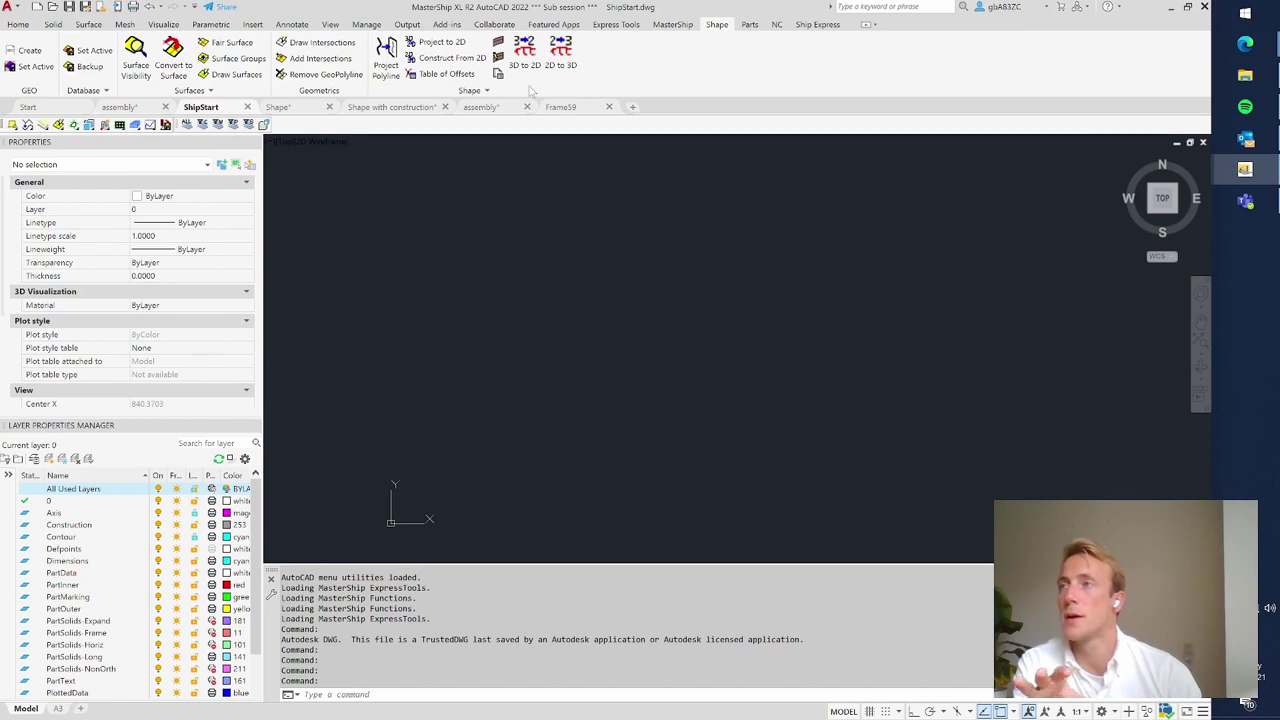
click(752, 26)
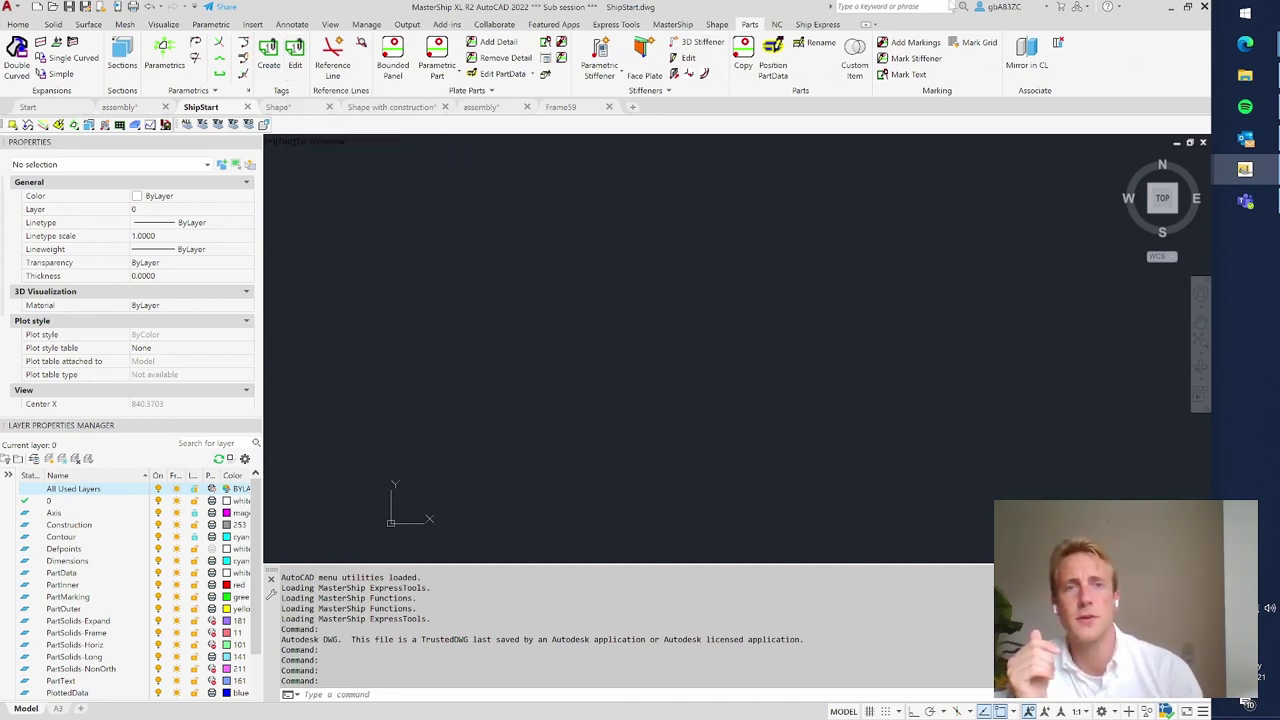
click(778, 25)
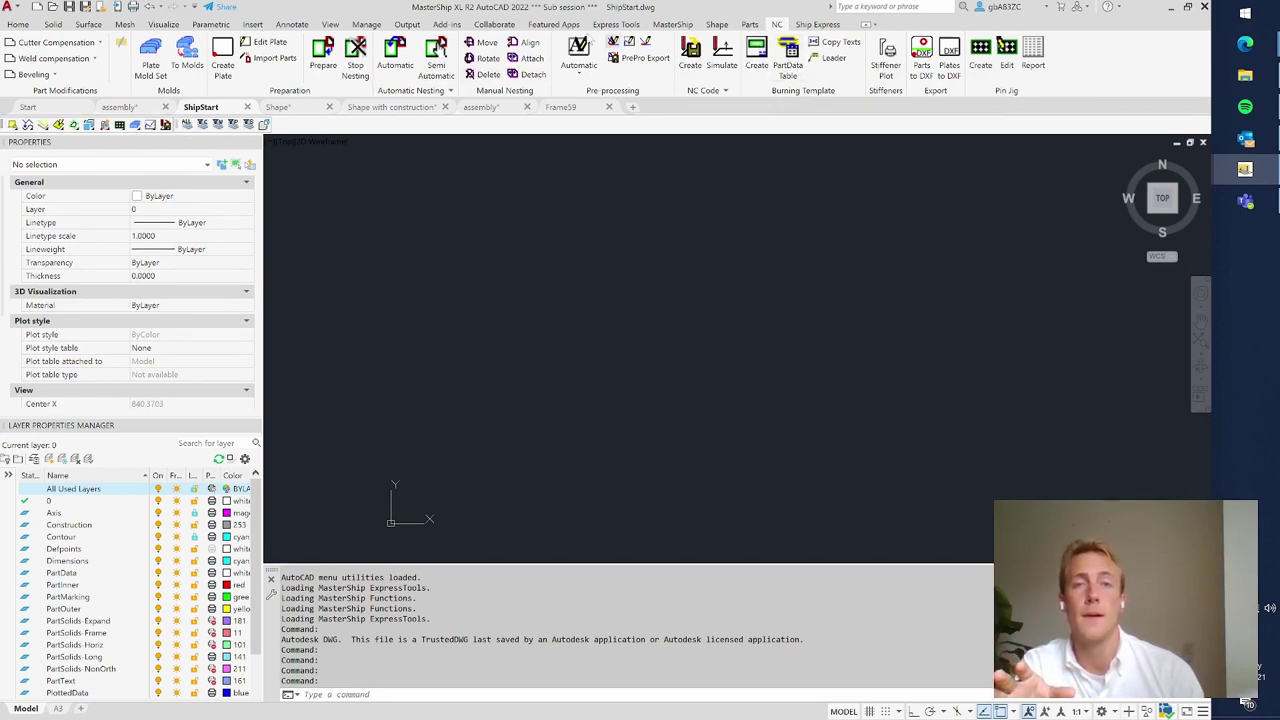
click(447, 24)
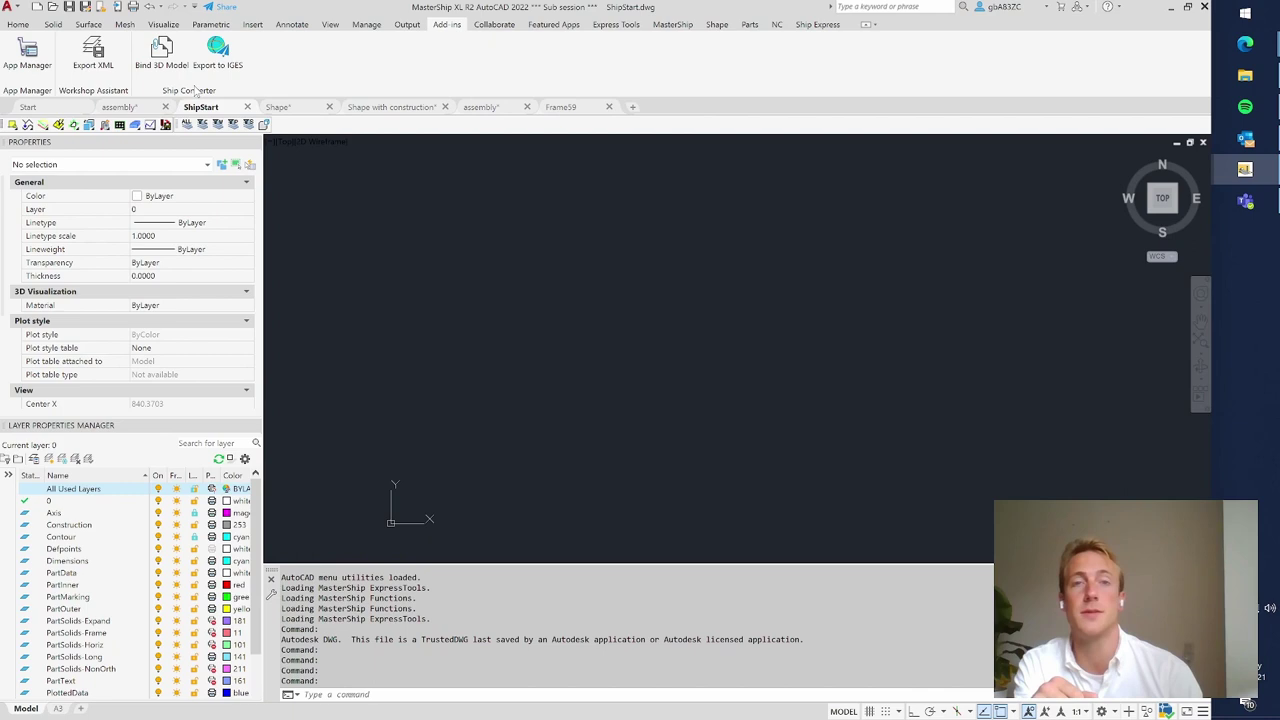
click(678, 27)
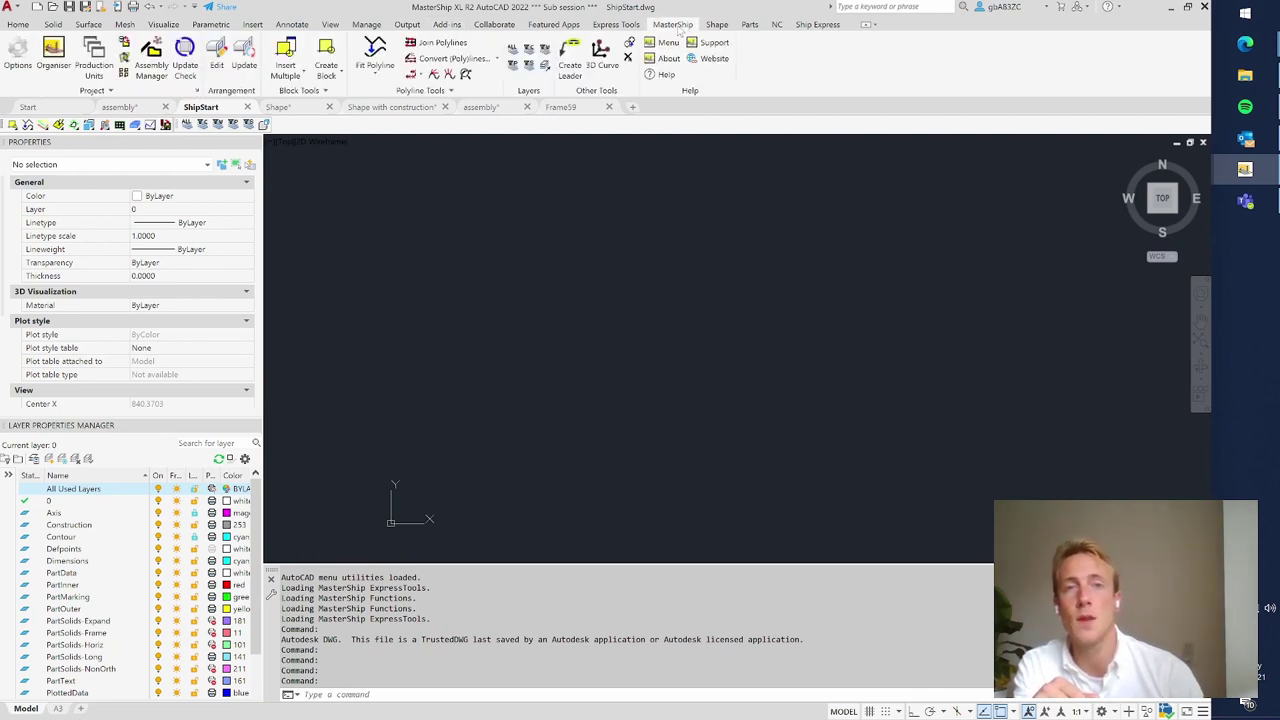
- In the Shape with construction drawing, turn on the starboard bow, deck, hull, other-surface and superstructure layers to show the complete ship
click(395, 108)
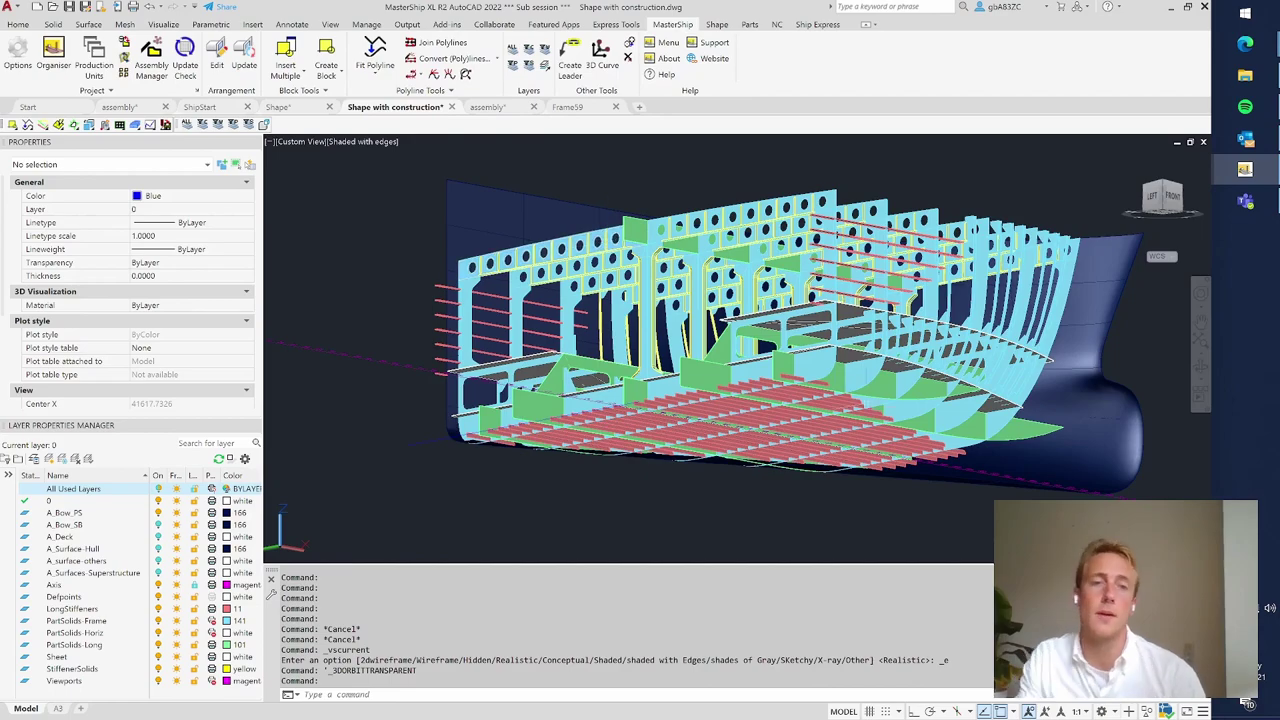
shift+middle_drag(1000, 470, 845, 518)
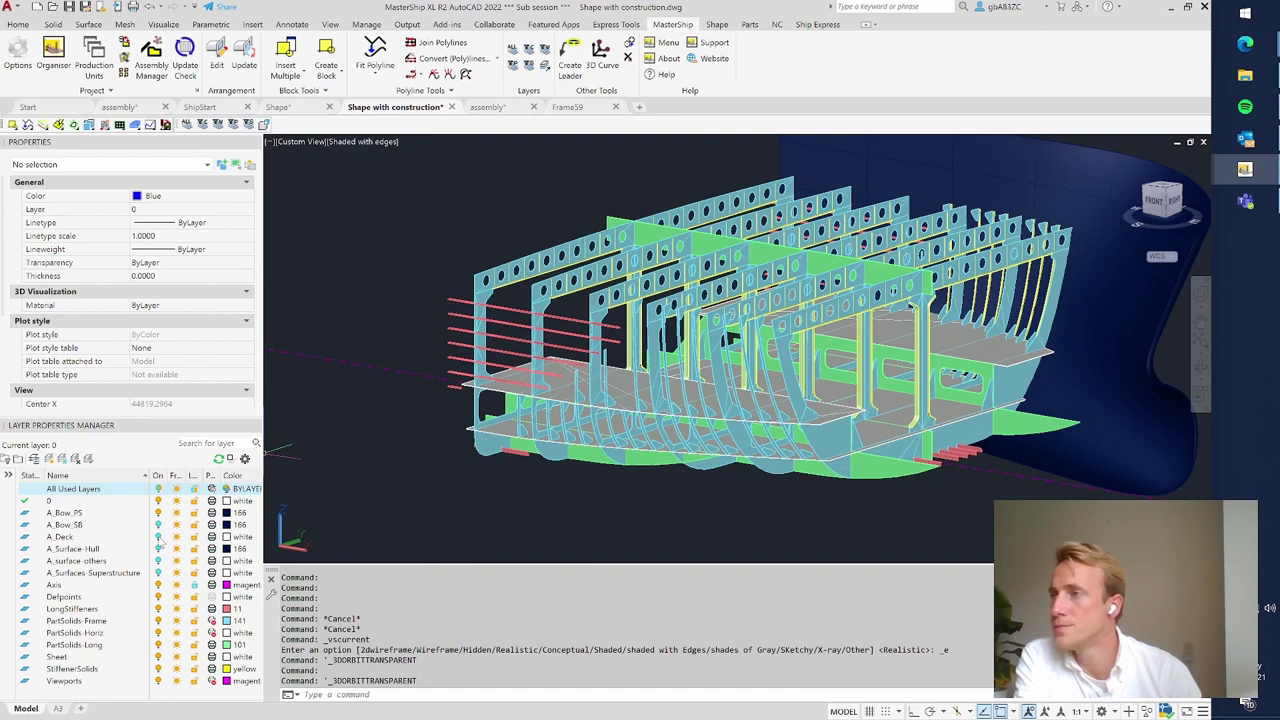
click(158, 537)
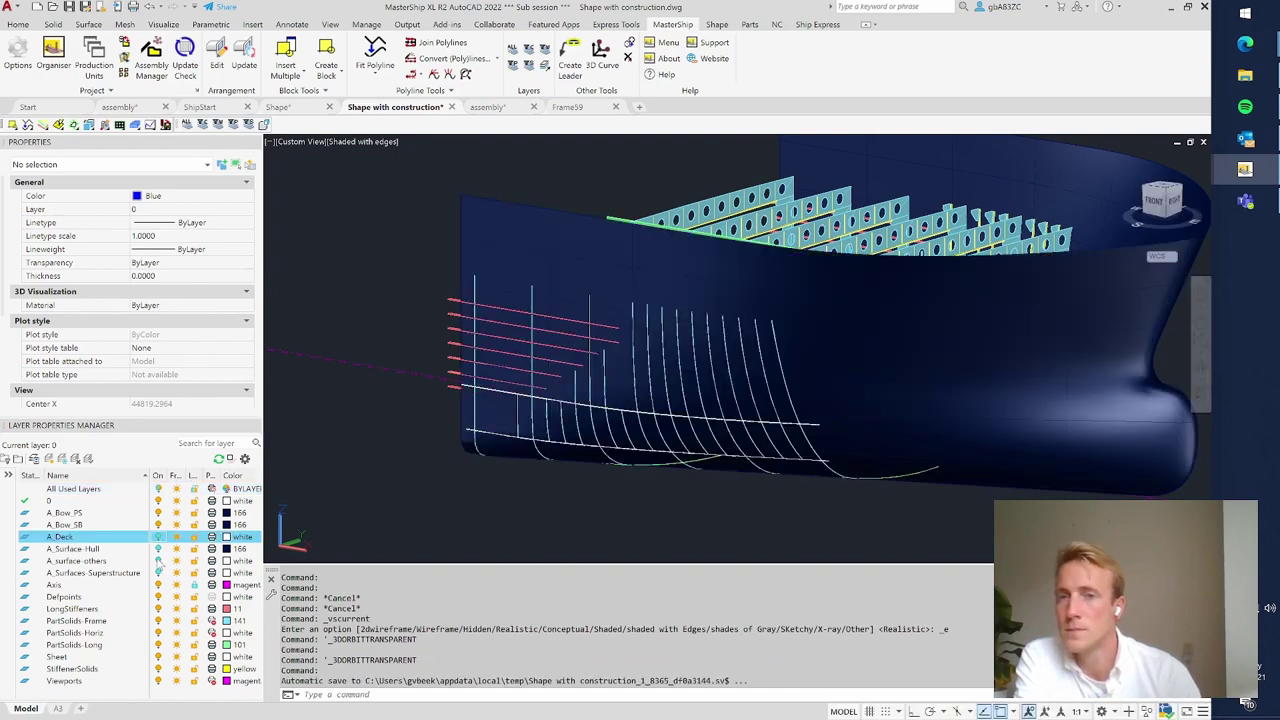
click(158, 572)
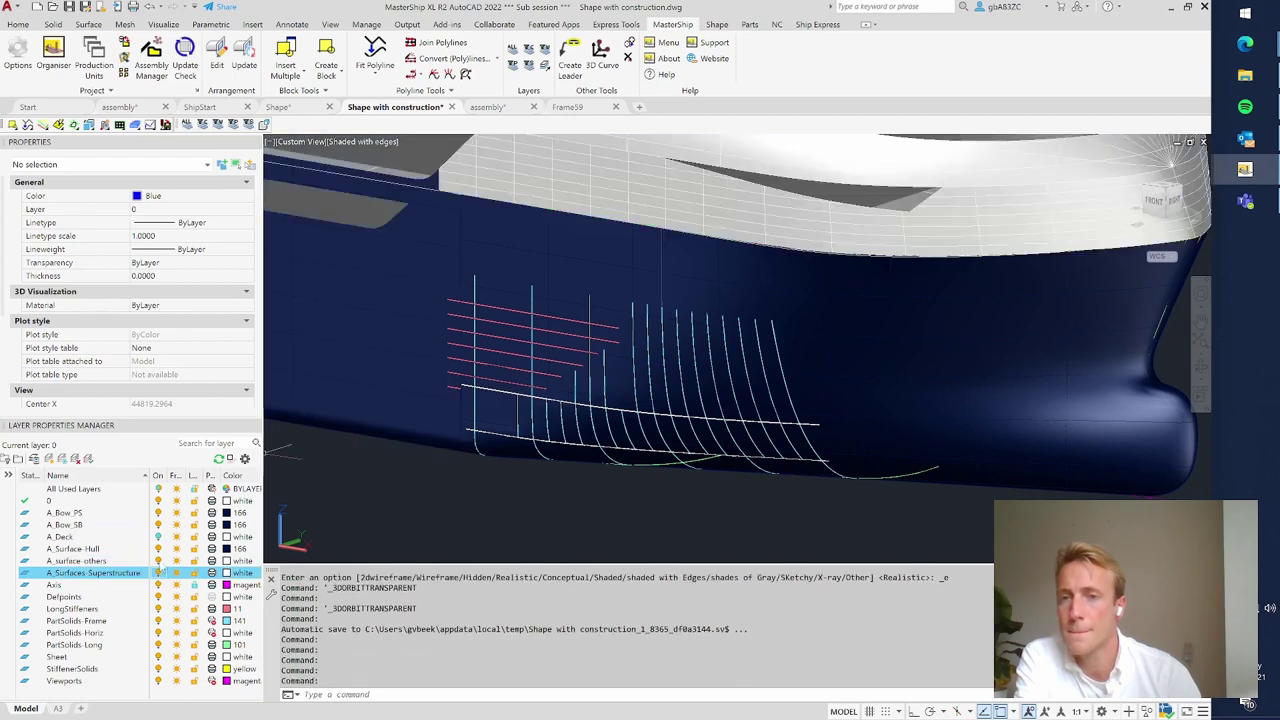
click(160, 540)
scroll(805, 388, down, 6)
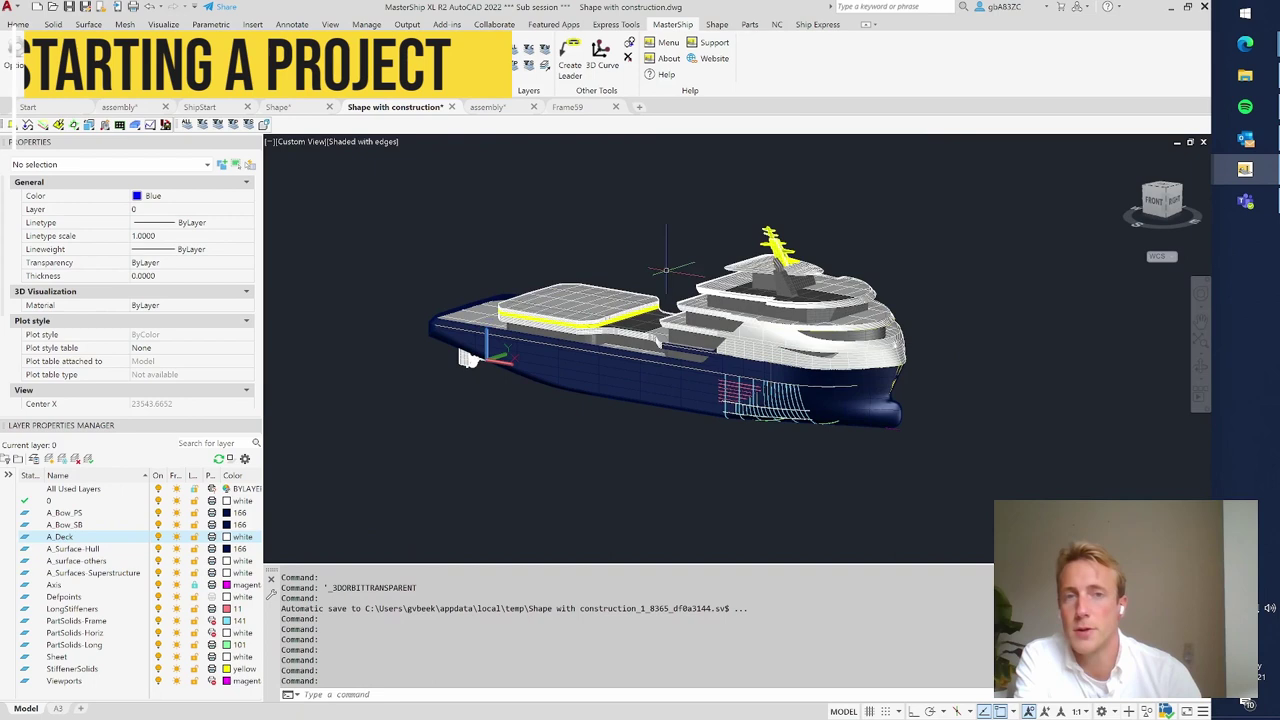
scroll(650, 273, up, 2)
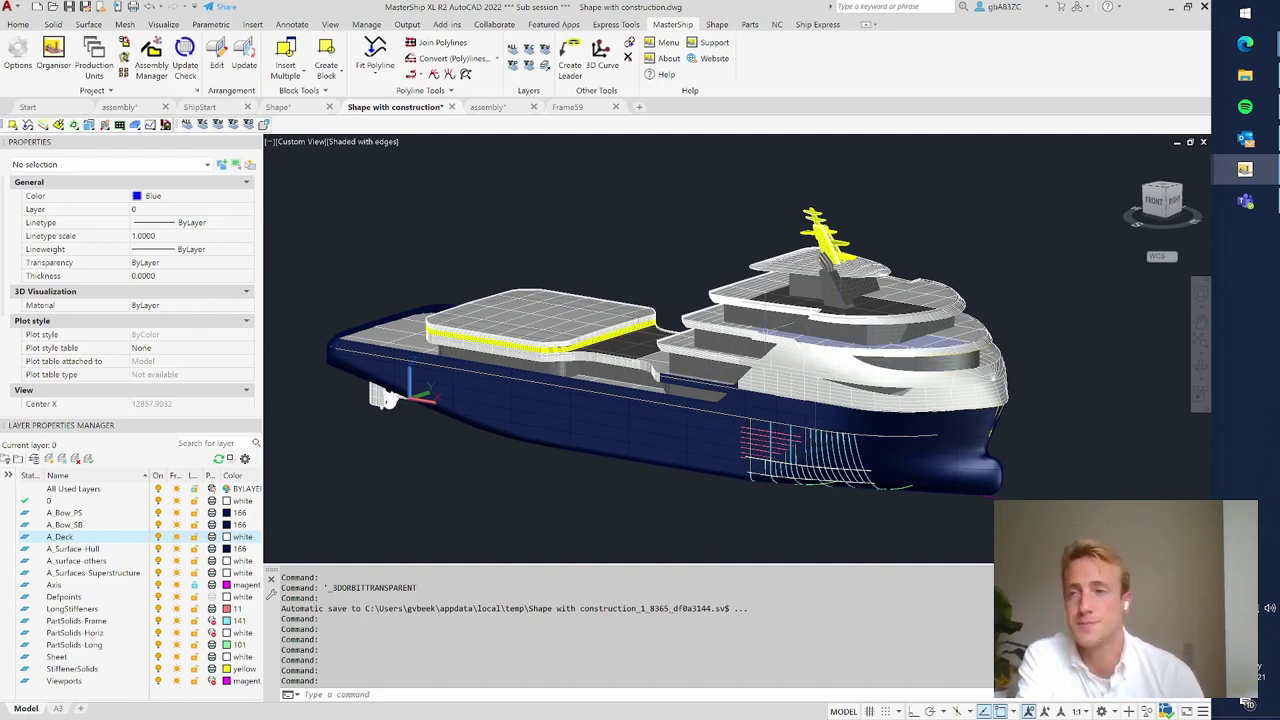
mouse_move(772, 350)
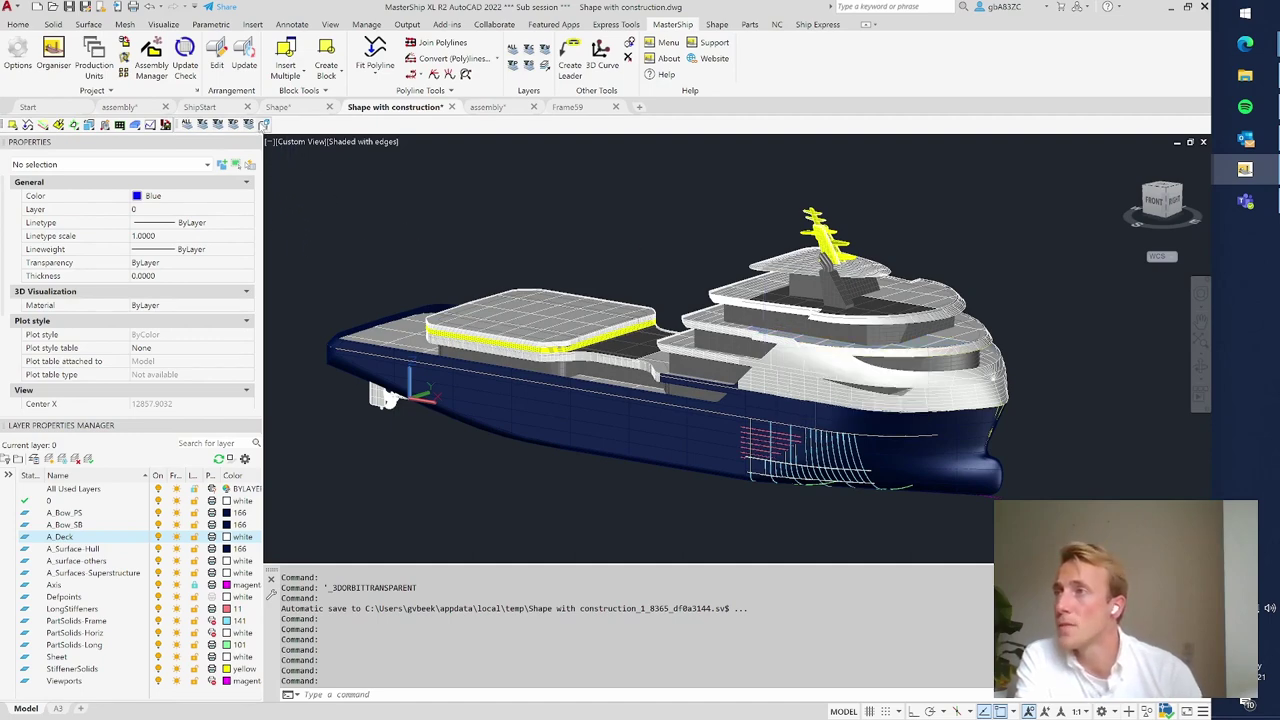
- In the Shape drawing, examine the frames, longitudinals, horizontals and non-orthogonals defined in the Assembly Manager
click(278, 107)
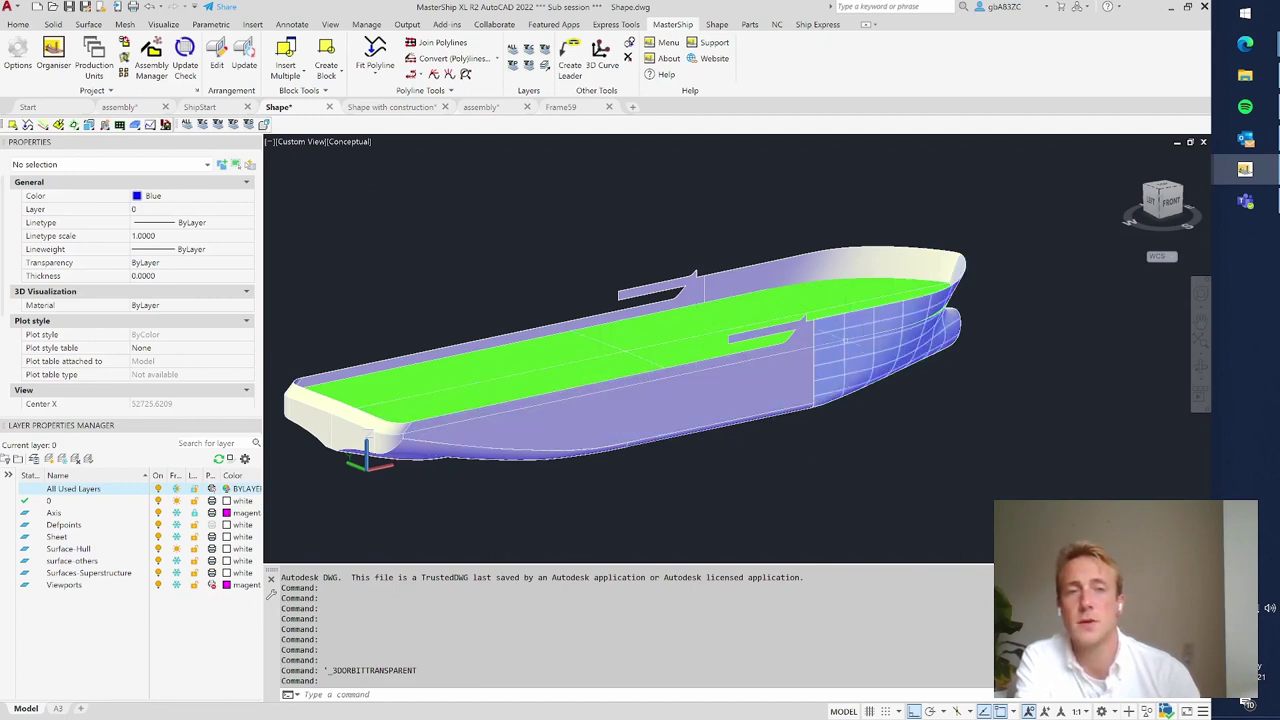
mouse_move(727, 375)
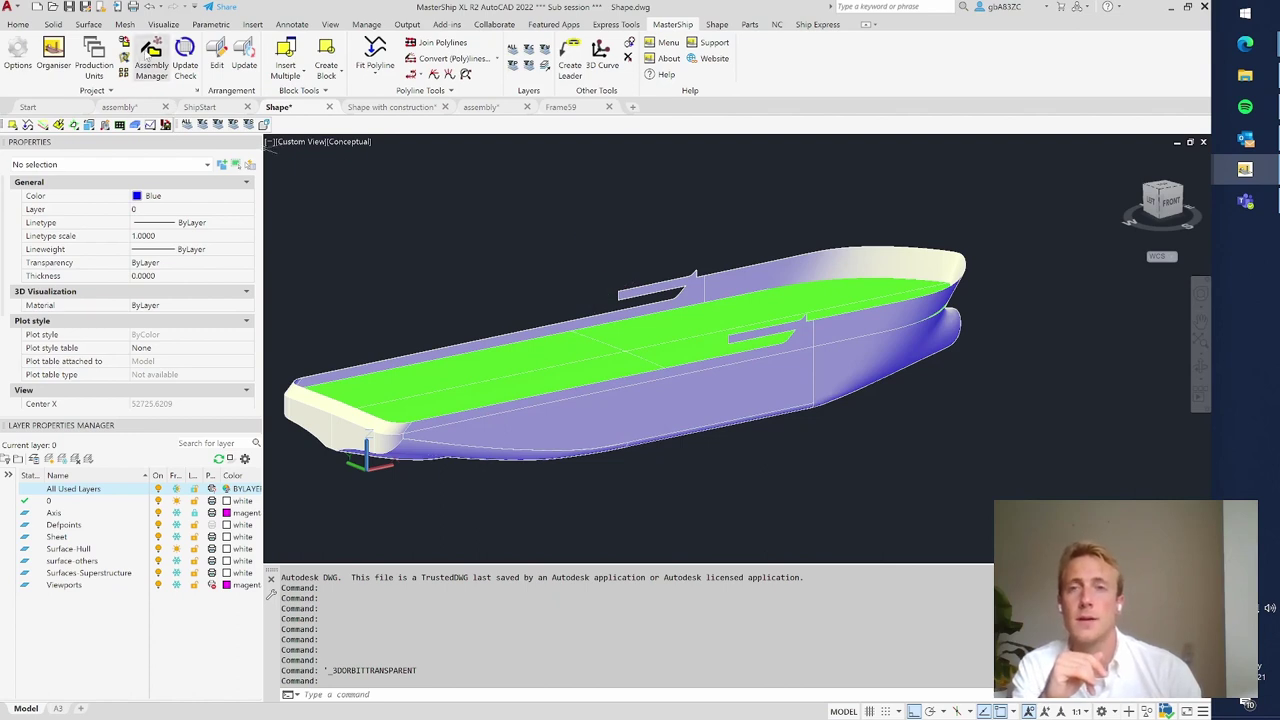
click(148, 54)
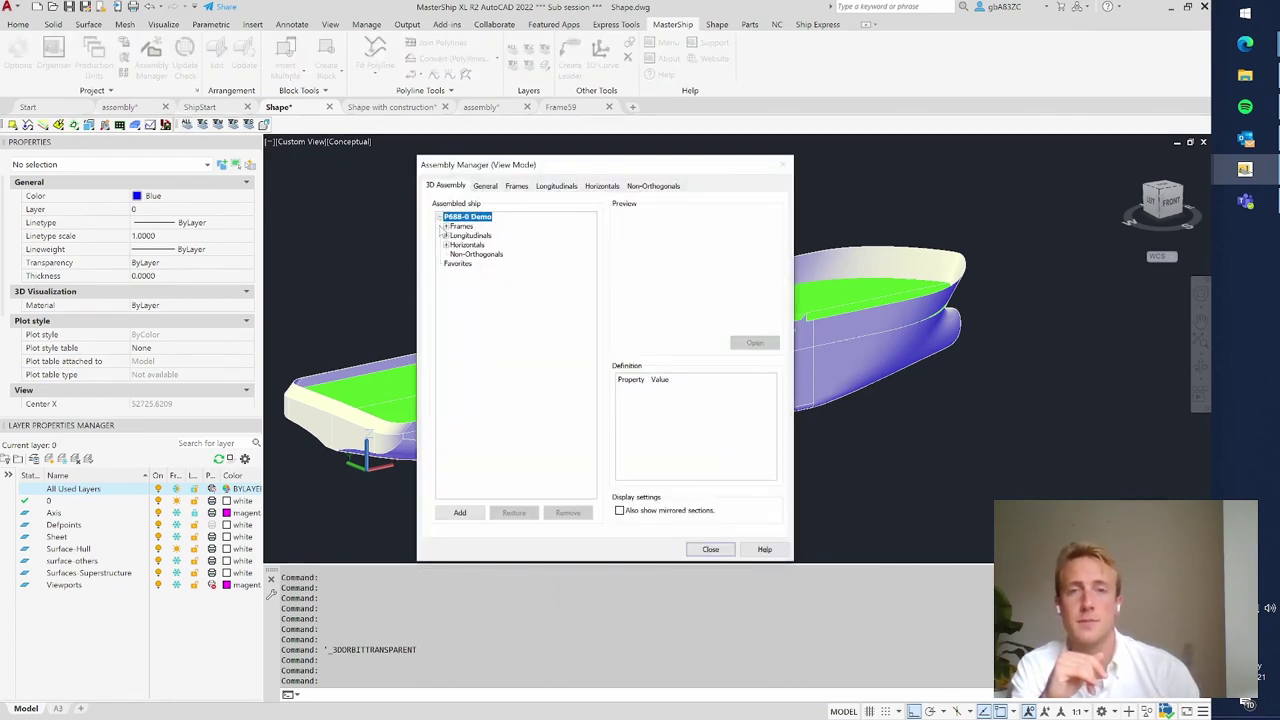
click(516, 186)
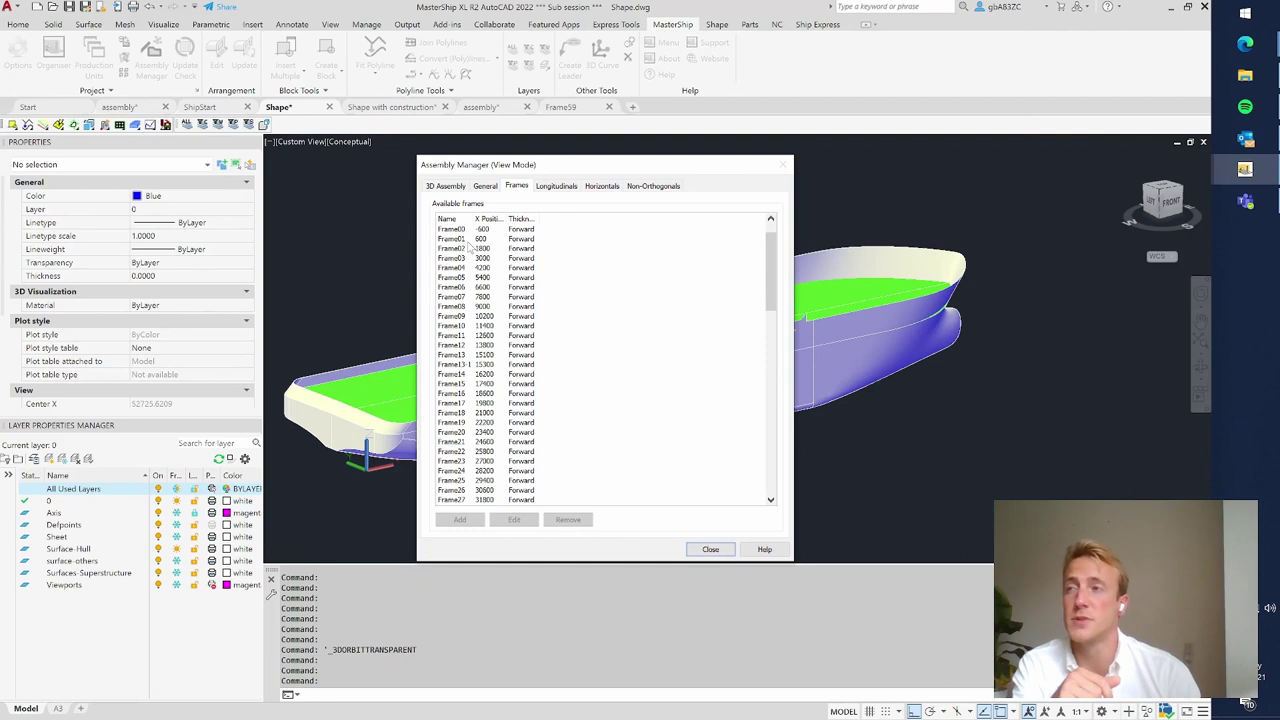
scroll(464, 240, down, 9)
scroll(466, 249, down, 14)
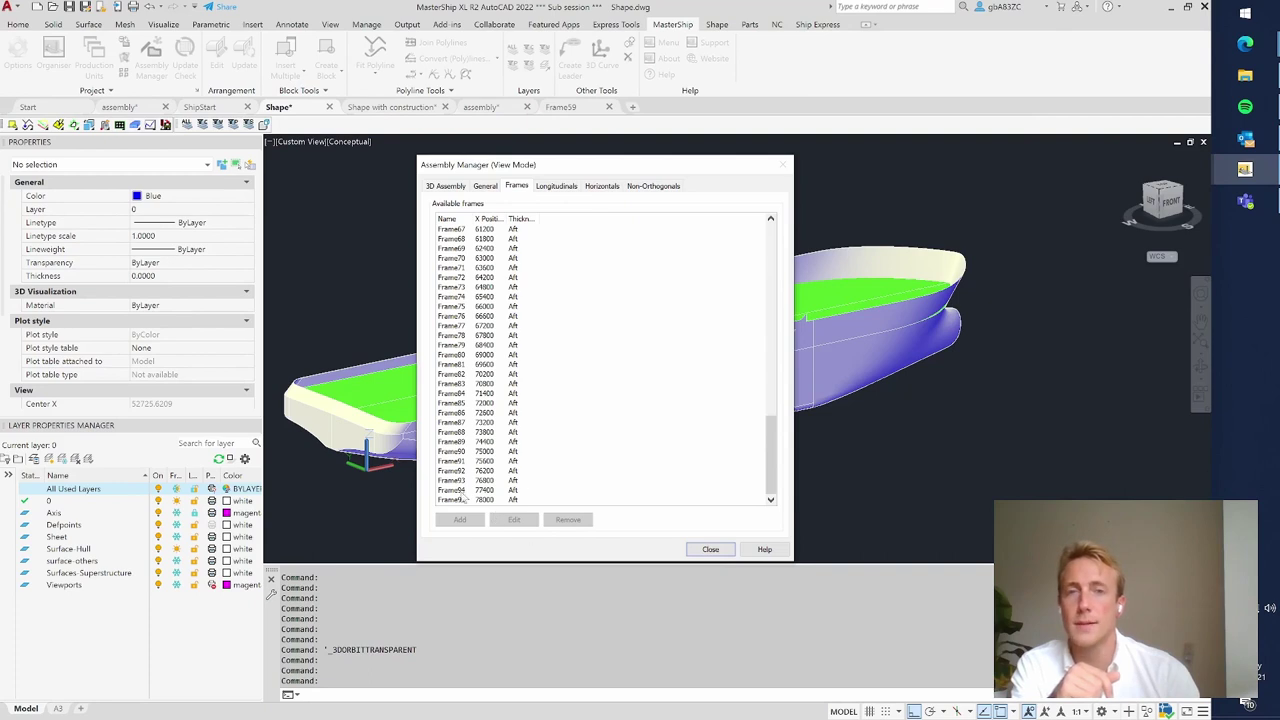
click(551, 188)
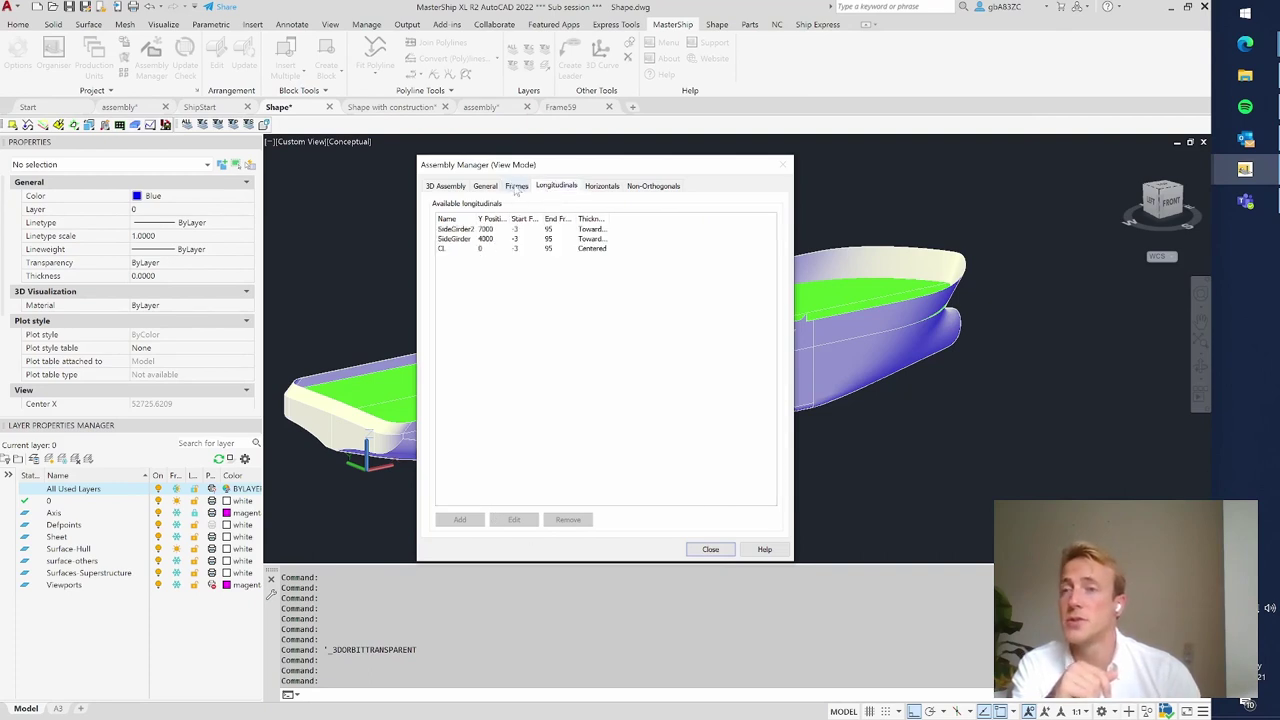
click(602, 188)
click(656, 187)
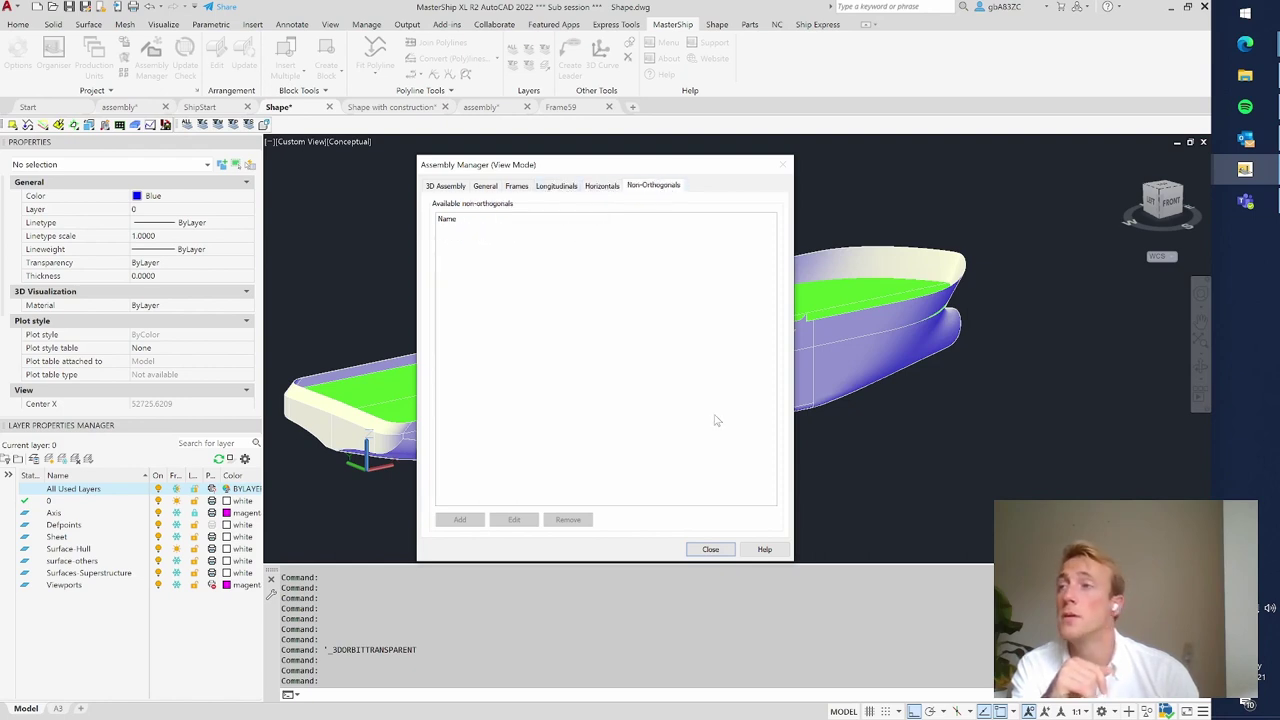
click(719, 551)
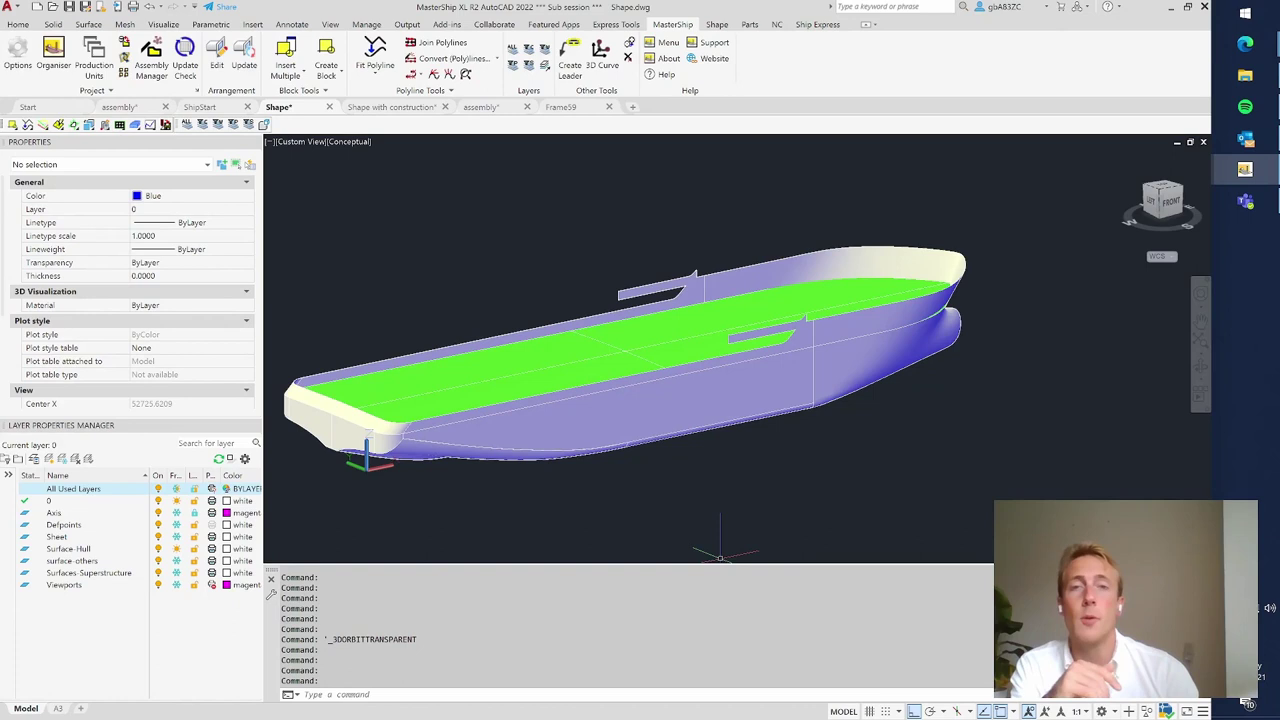
- In the assembly drawing, inspect the reference properties of a forward frame and of the outer side girder
click(480, 107)
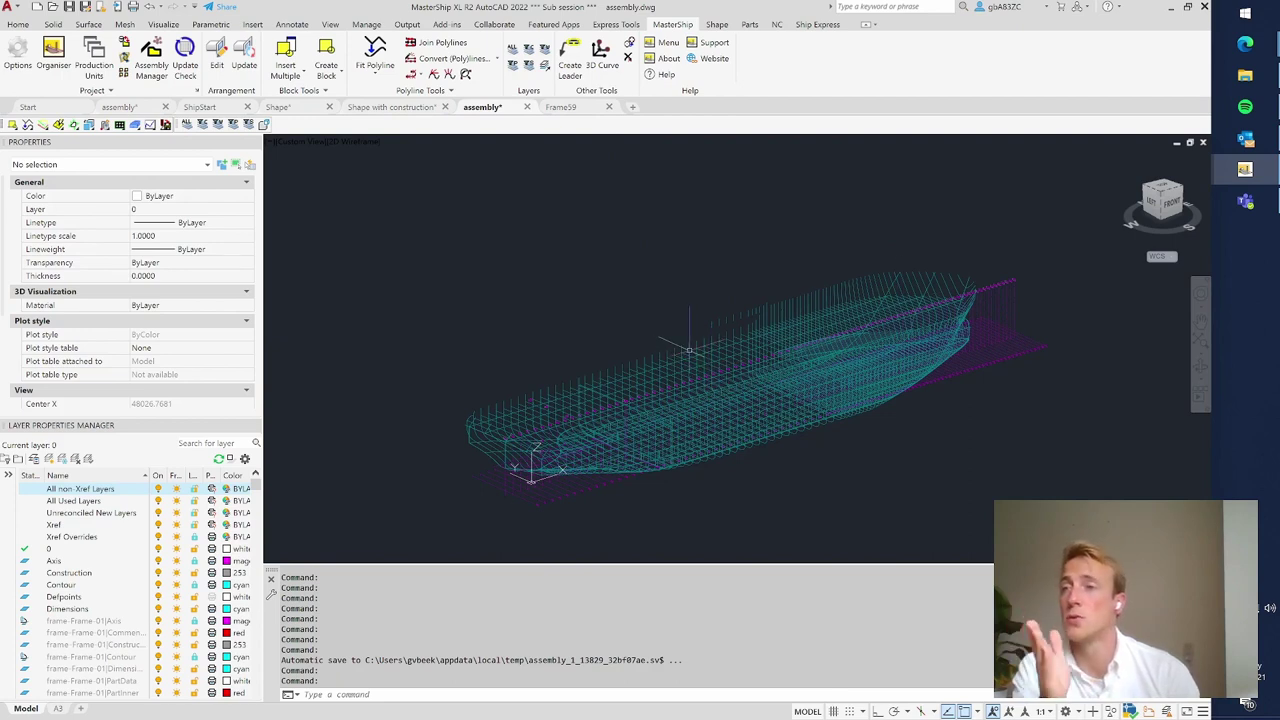
click(830, 300)
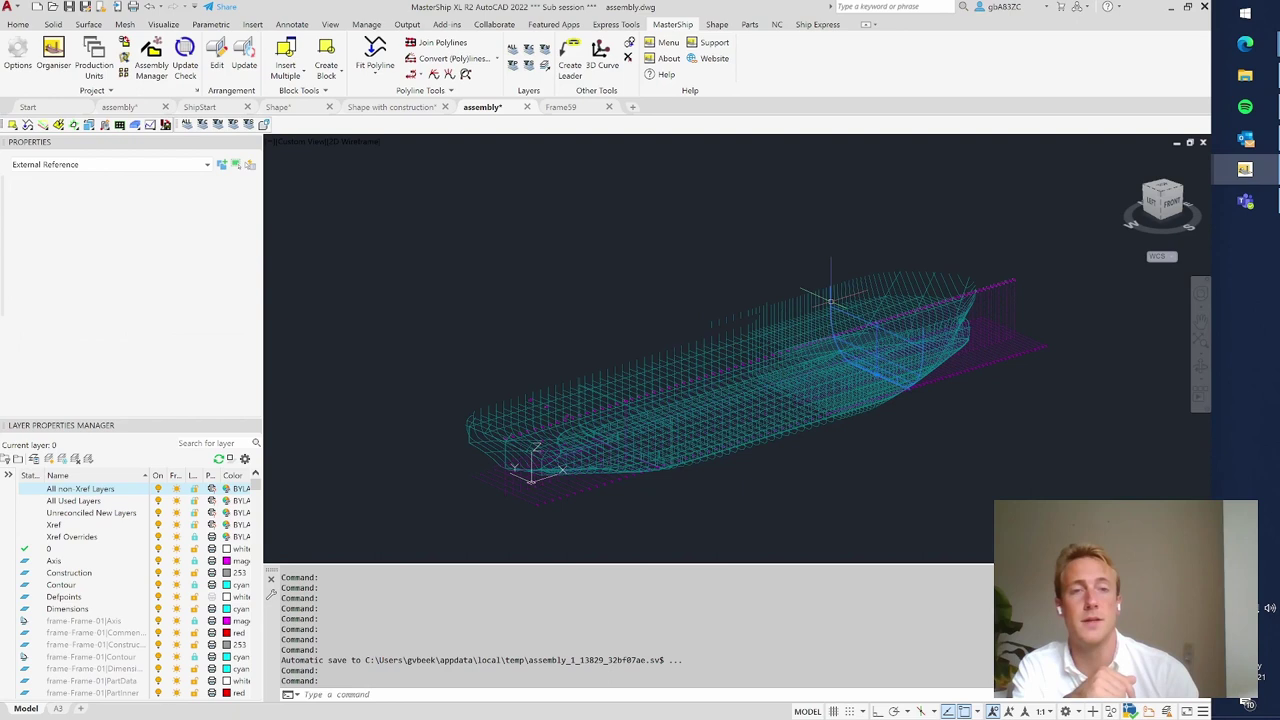
scroll(170, 320, down, 3)
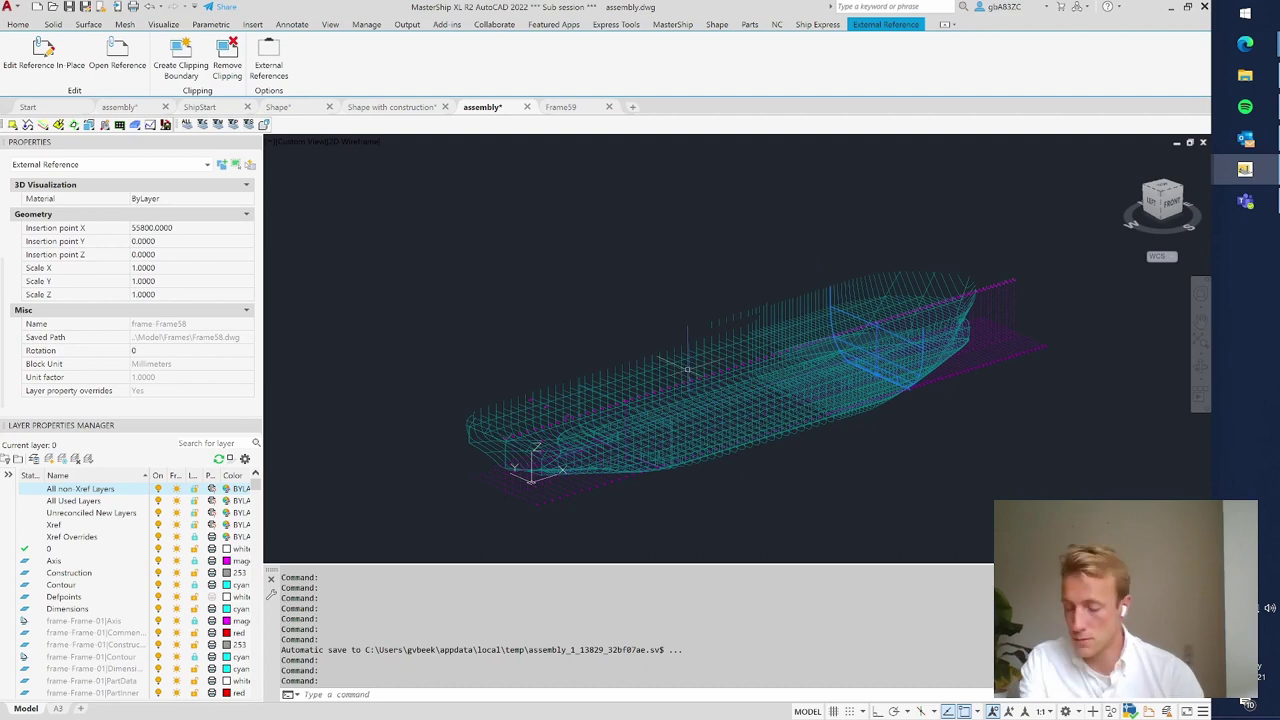
key(Escape)
click(558, 392)
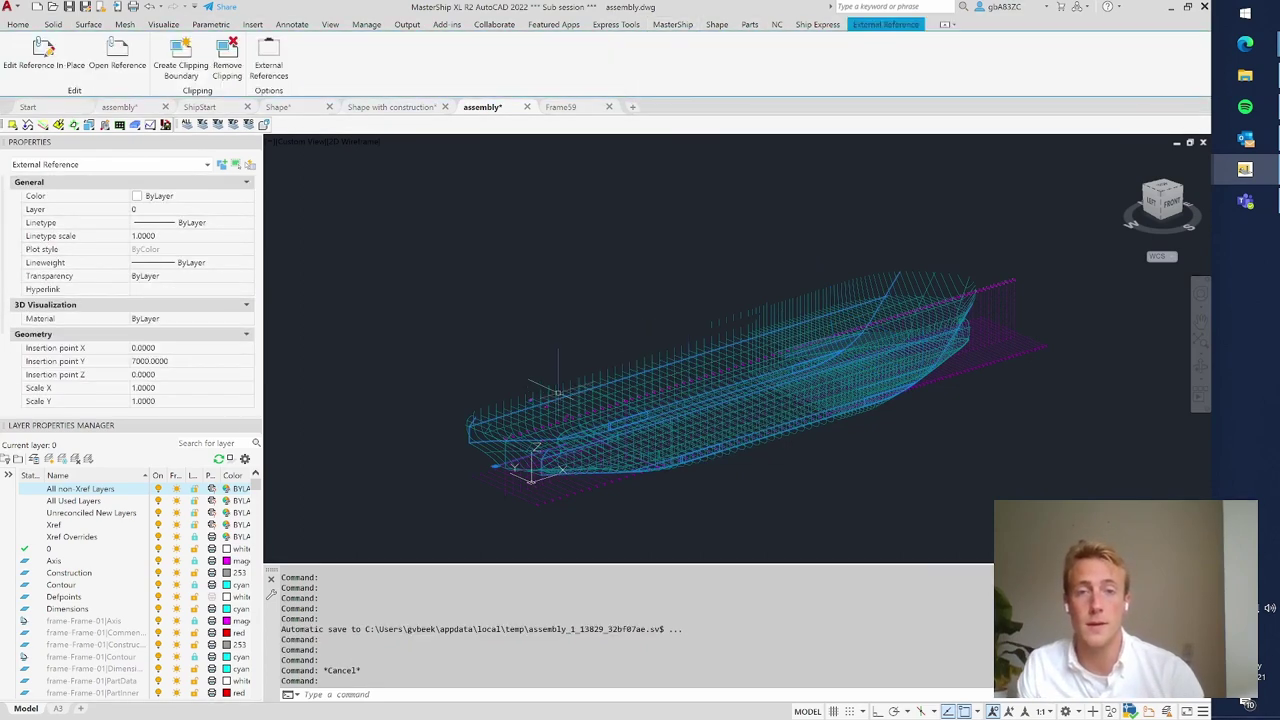
scroll(160, 348, down, 3)
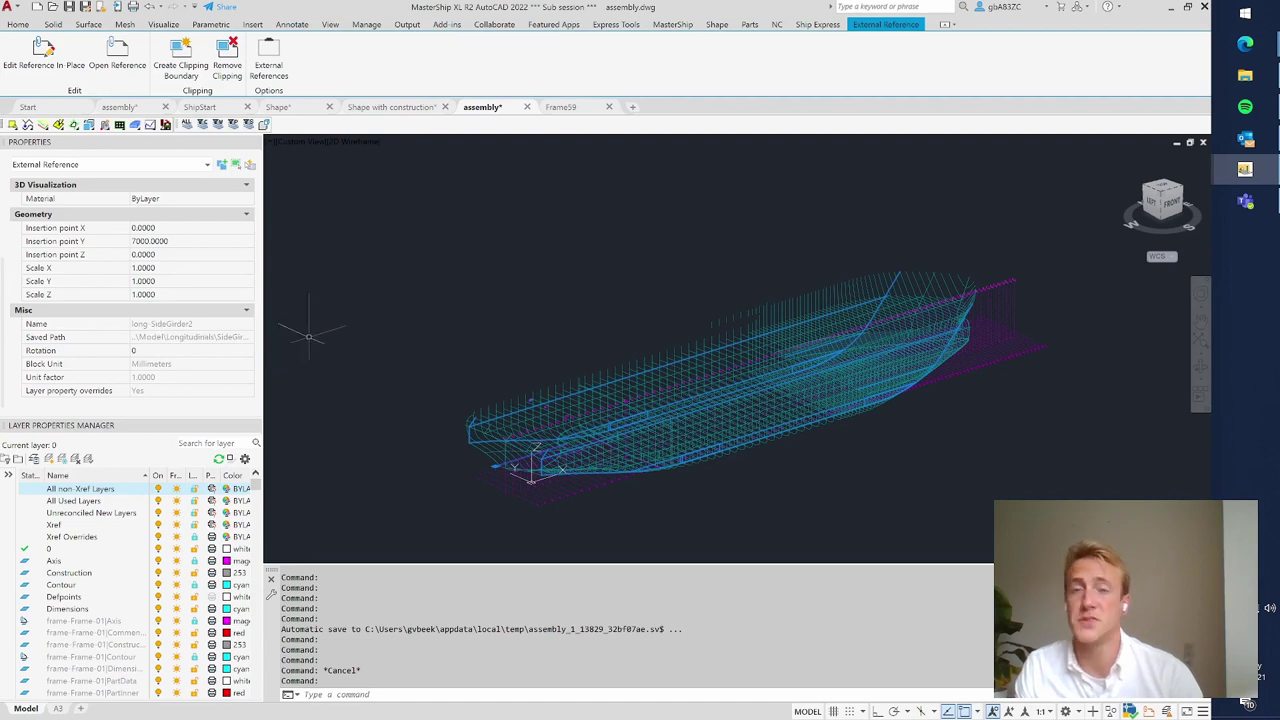
key(Escape)
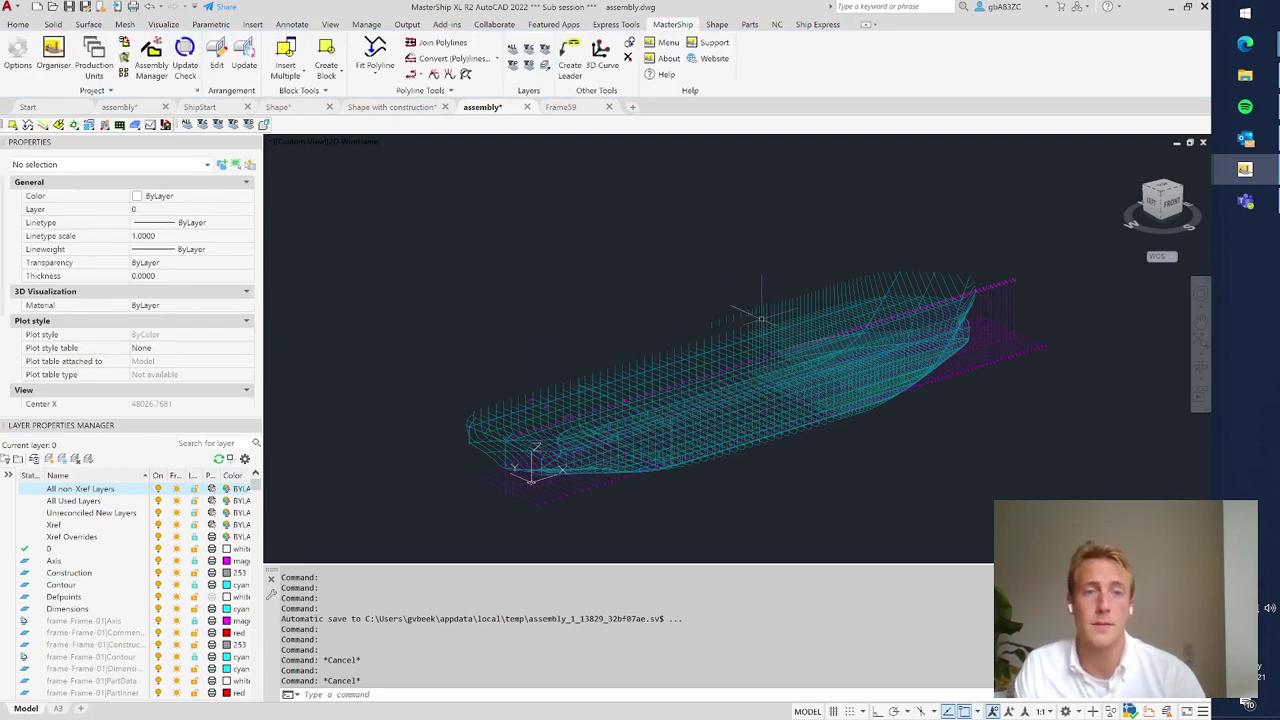
- Open the referenced Frame27 drawing from the midship frame in the assembly
click(686, 340)
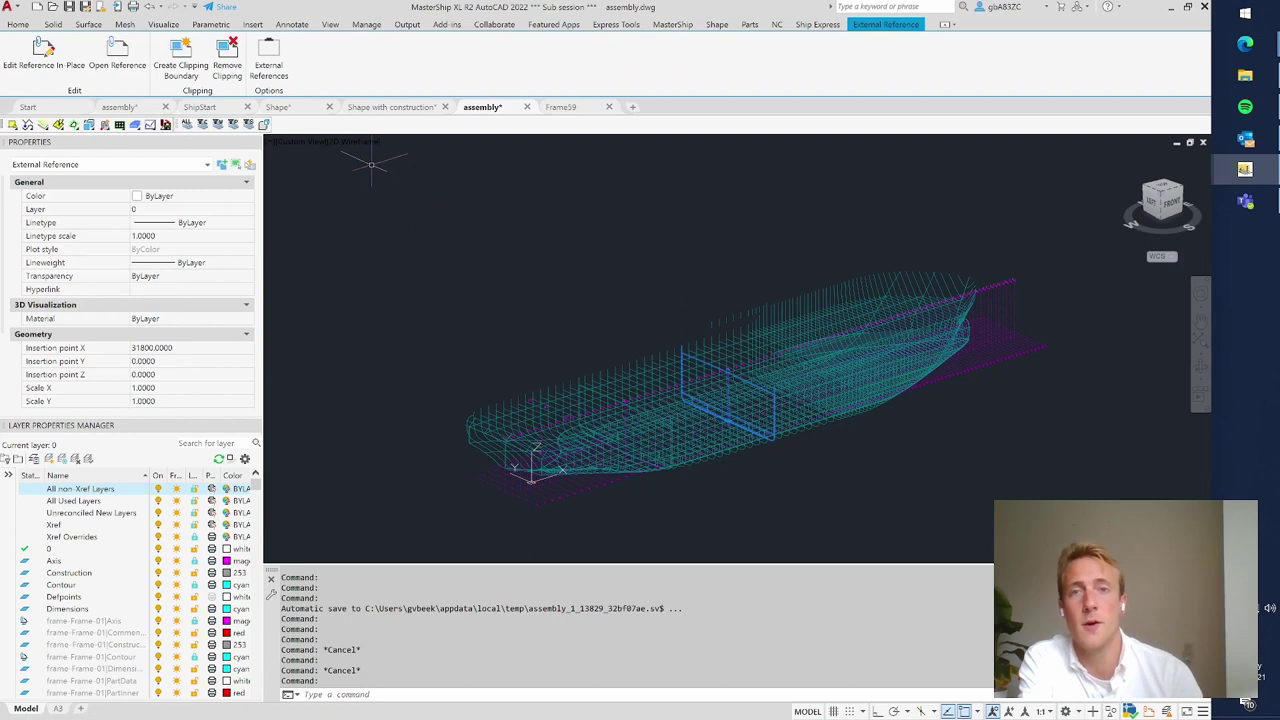
click(142, 55)
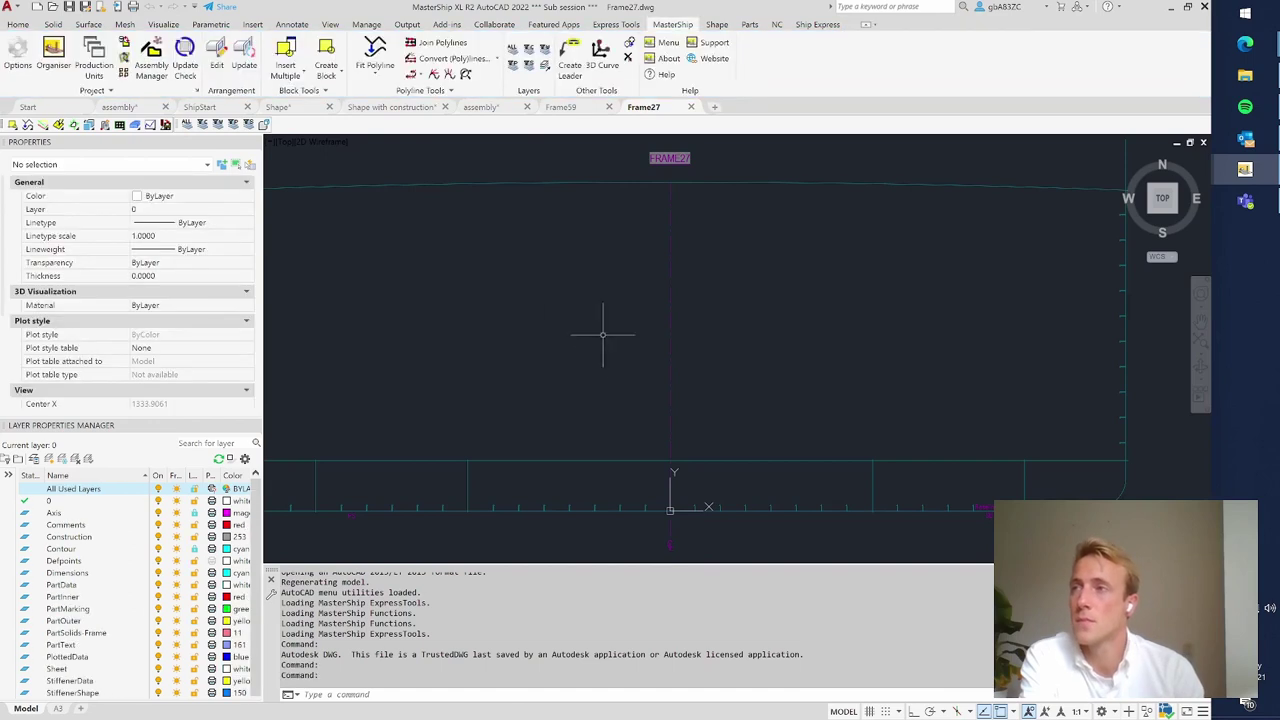
scroll(730, 346, down, 2)
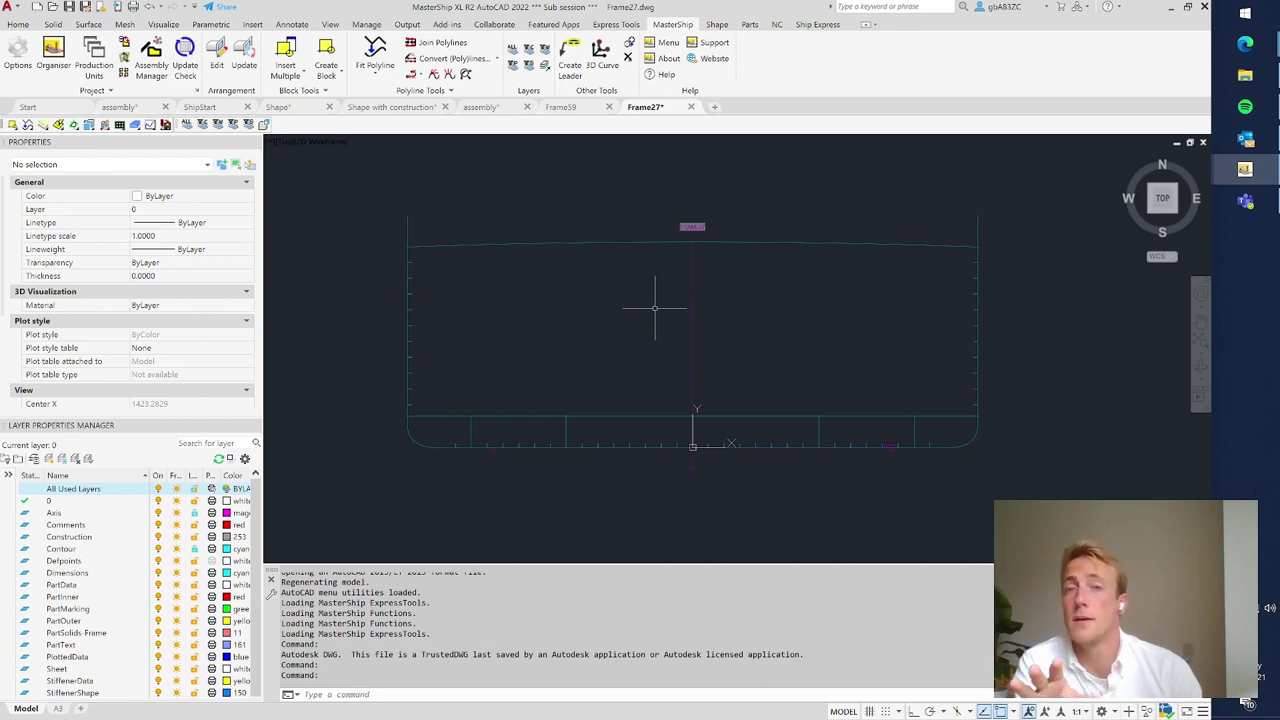
- In the top view of the assembly drawing, draw a single diagonal line across the port side of the bow
click(482, 107)
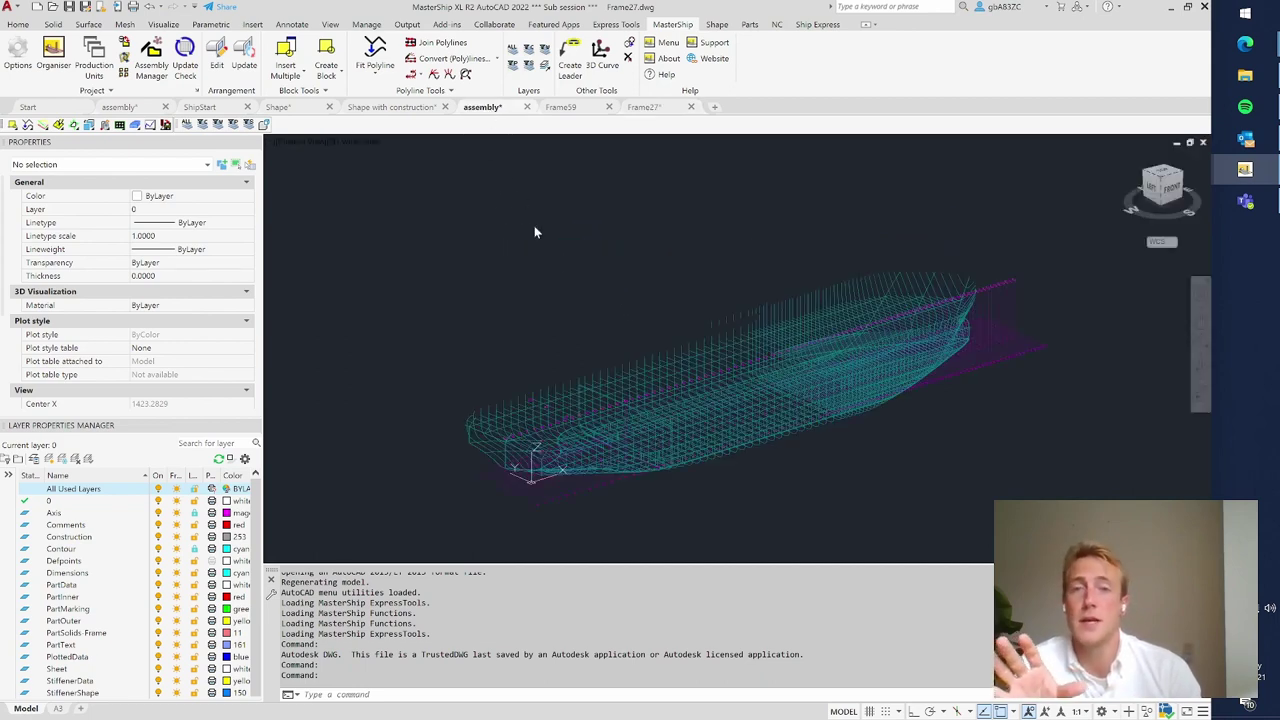
key(Escape)
key(Escape)
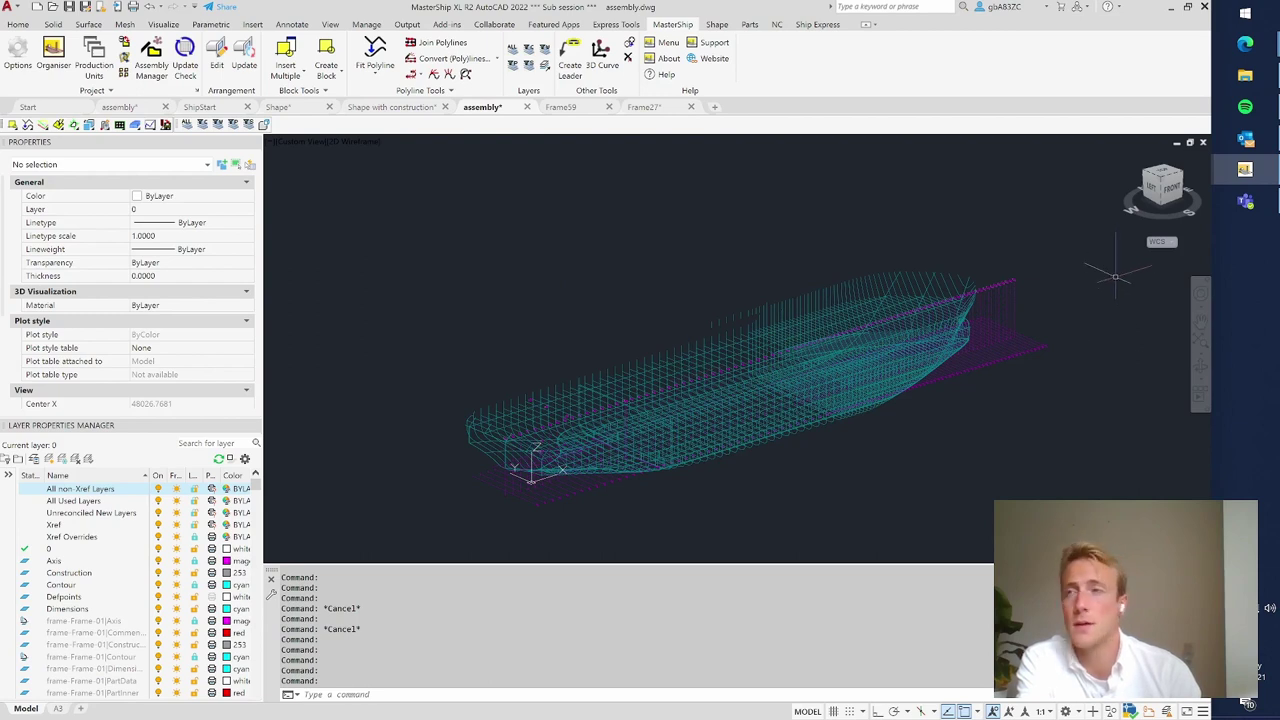
click(1160, 212)
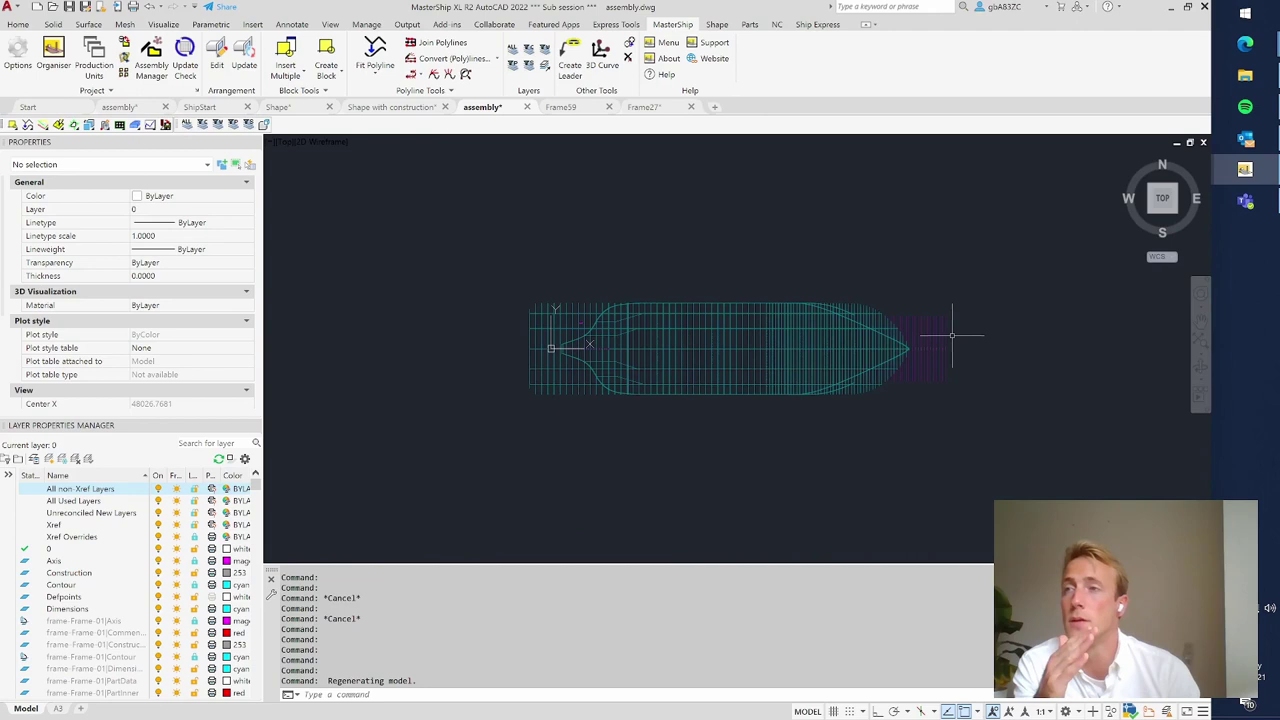
scroll(920, 334, up, 4)
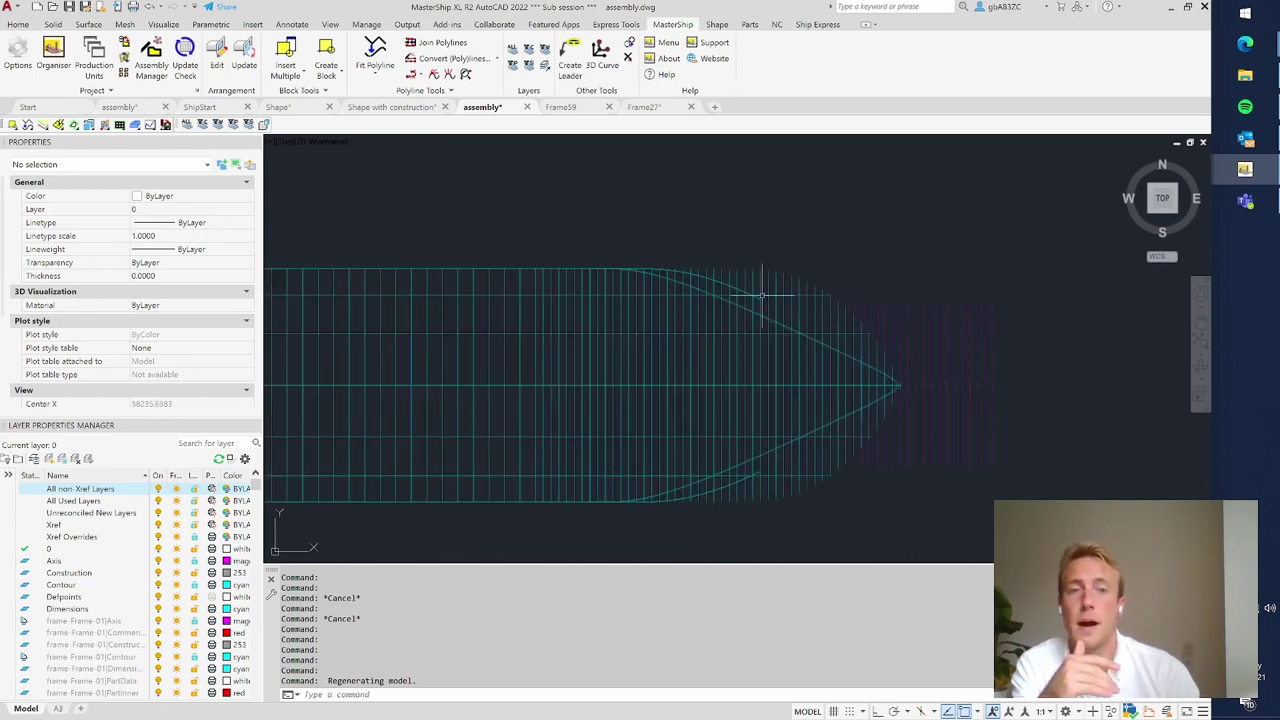
text(l)
key(Return)
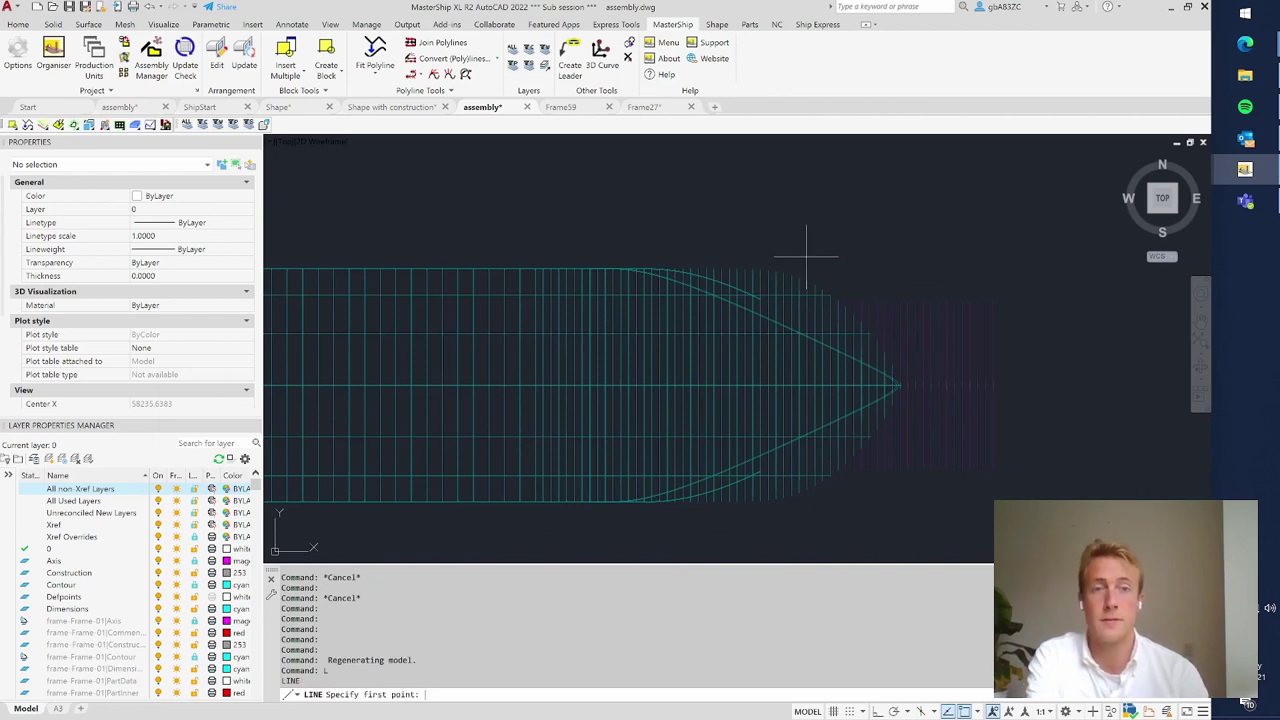
click(838, 260)
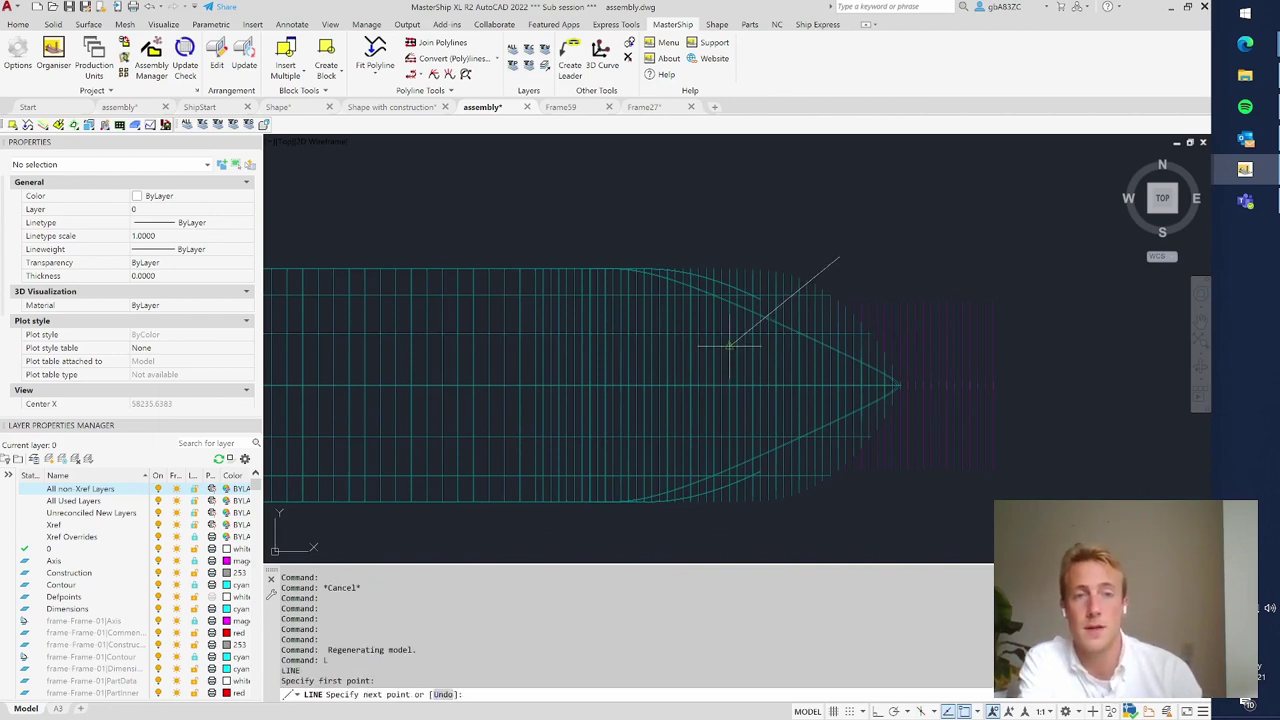
click(759, 333)
right_click(933, 296)
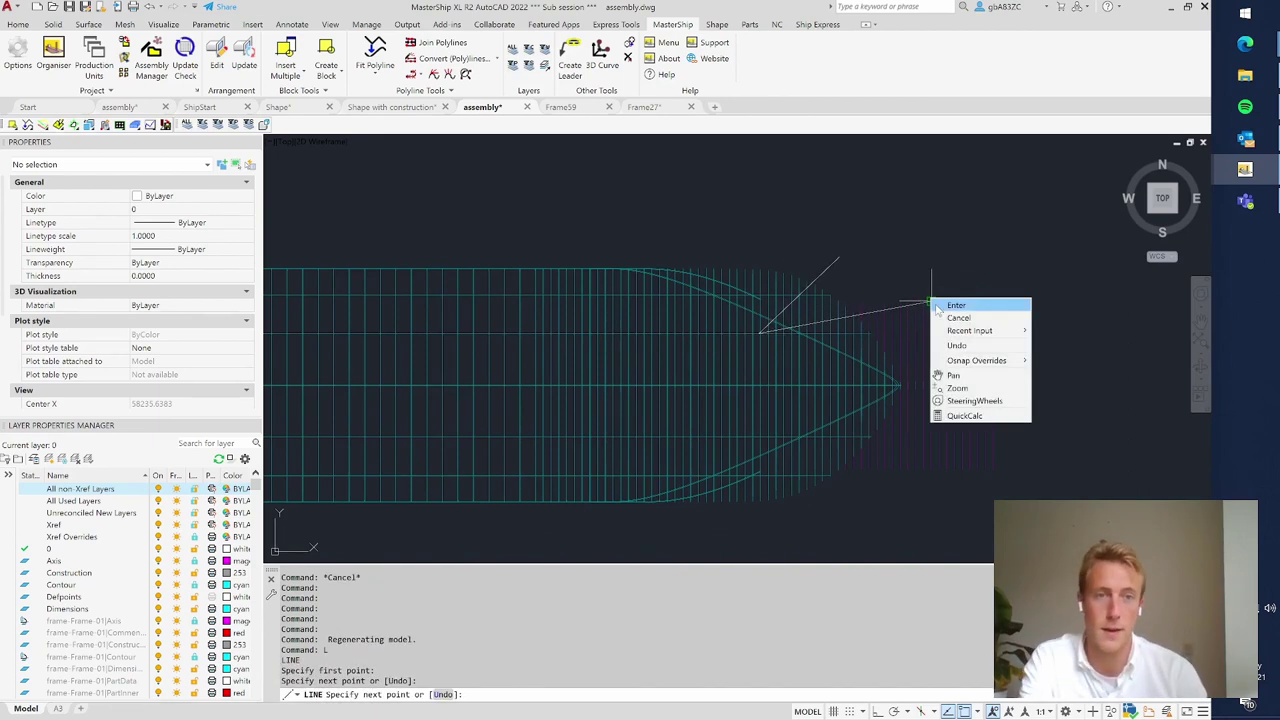
click(940, 304)
text(l)
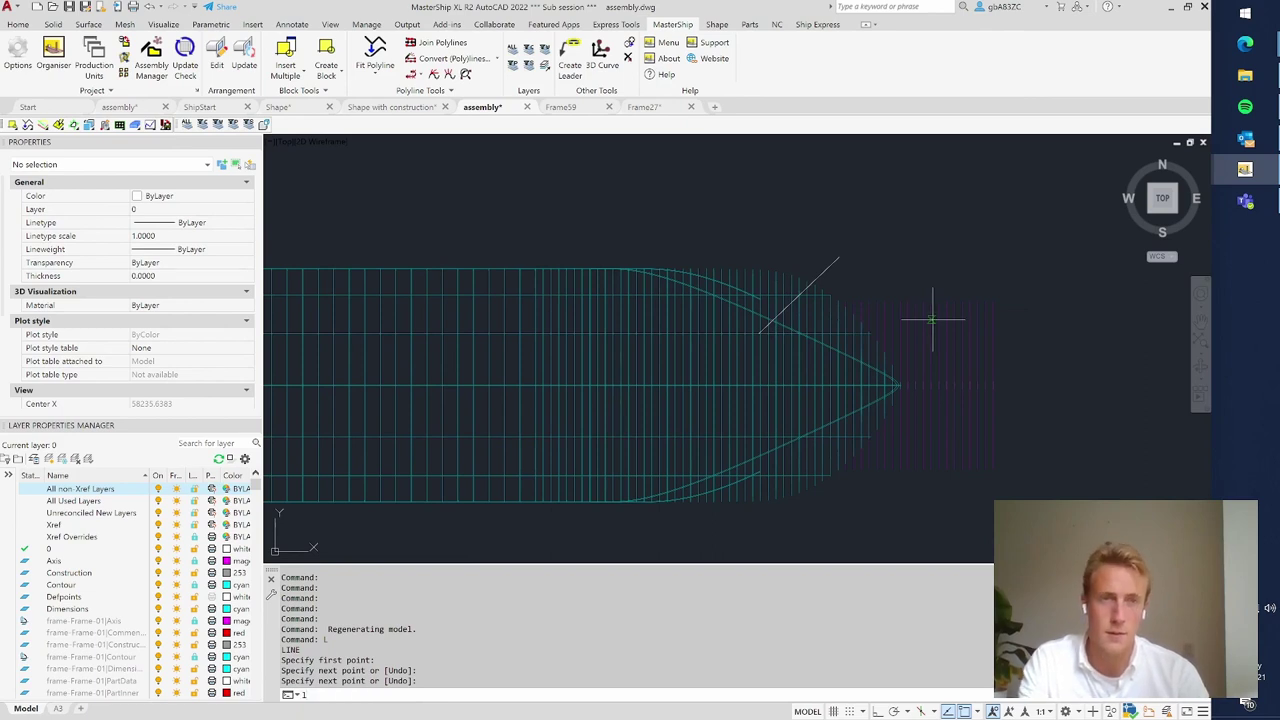
key(Return)
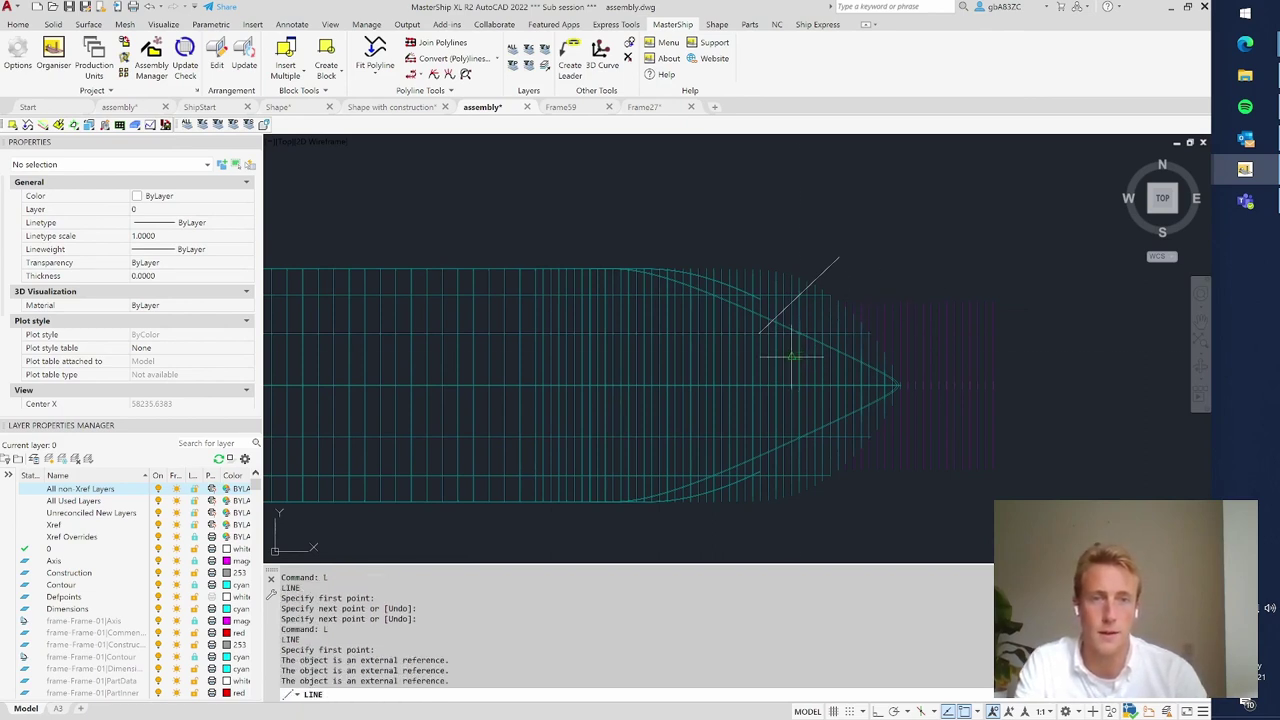
click(886, 289)
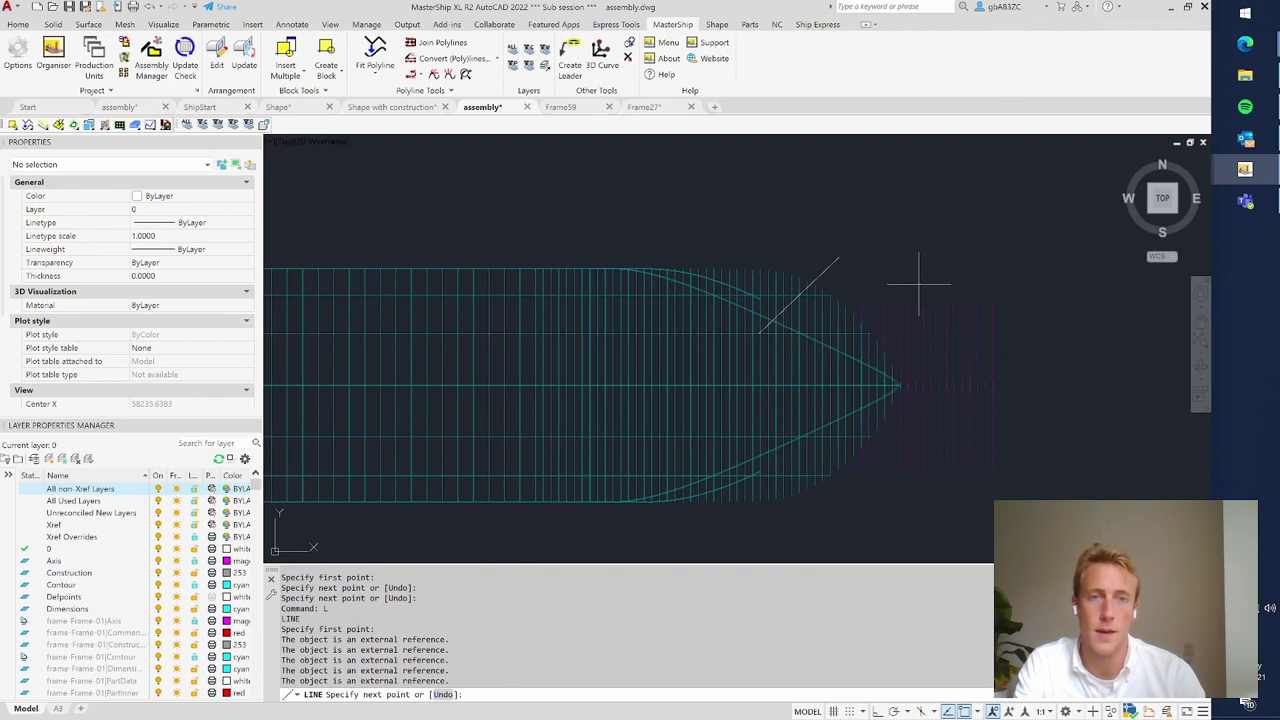
right_click(790, 356)
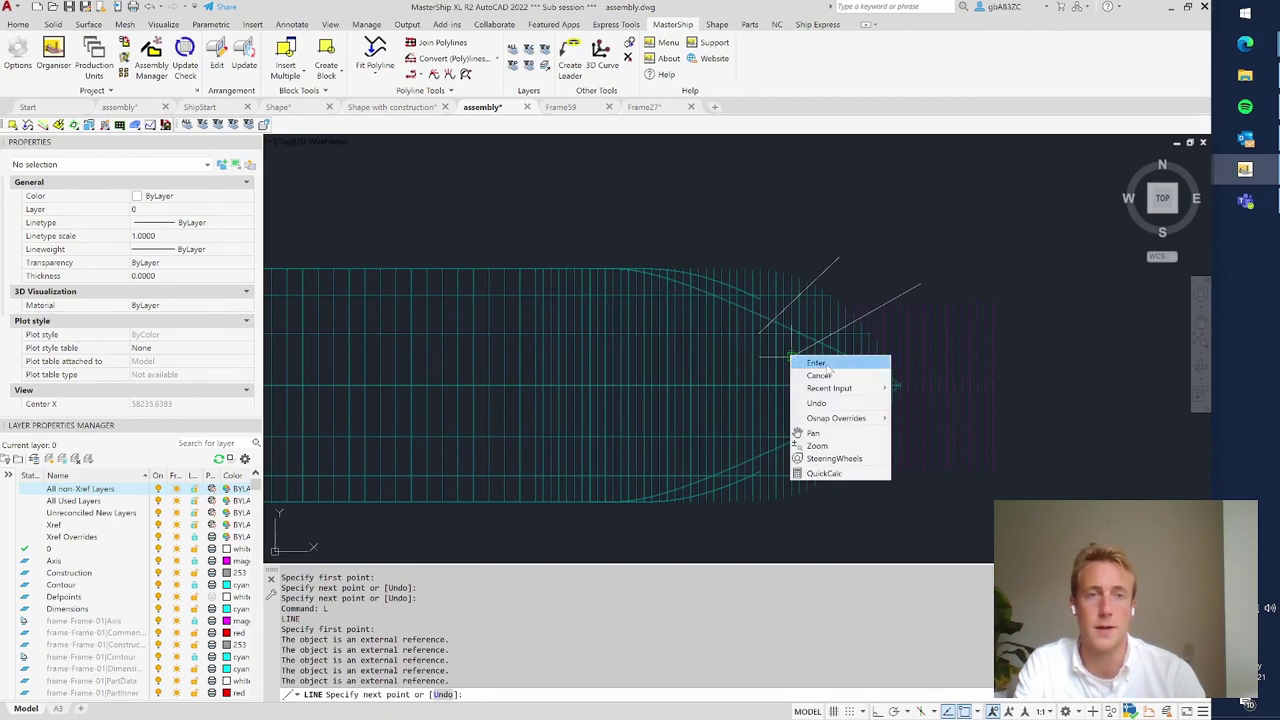
click(827, 365)
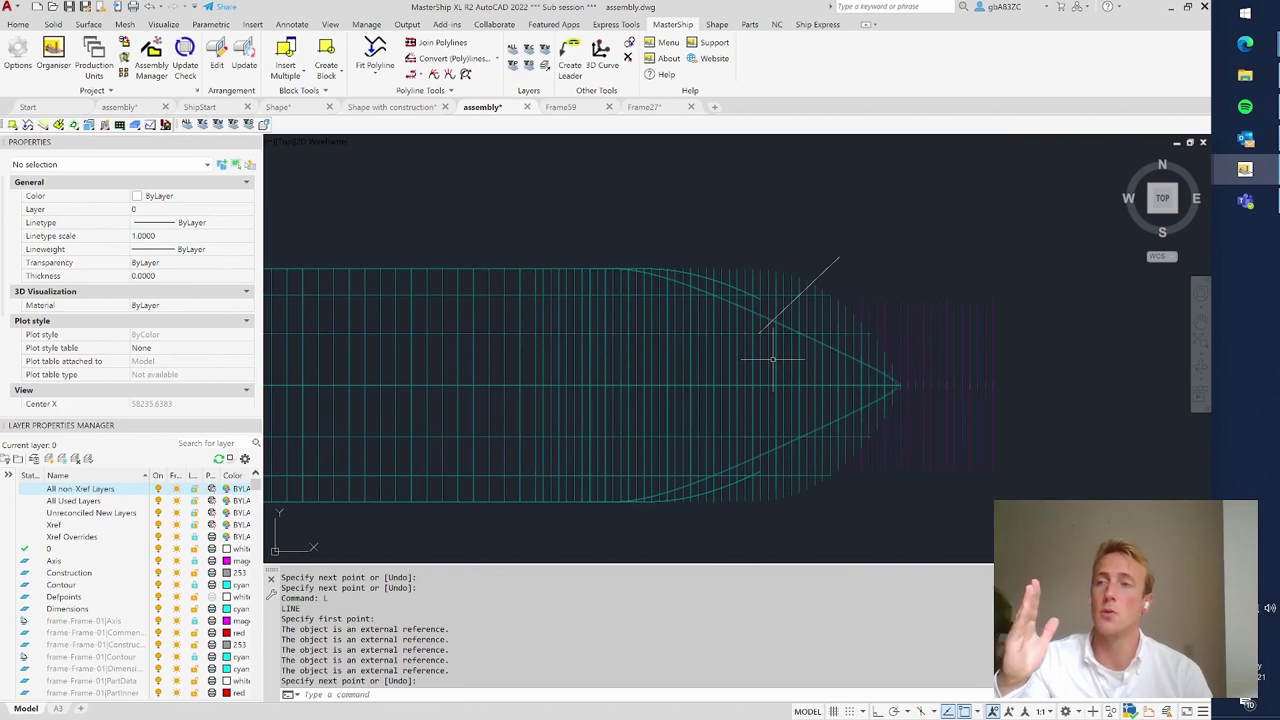
- Inspect the diagonal bow line within the assembly's section wireframe from an oblique 3D view
scroll(856, 361, down, 2)
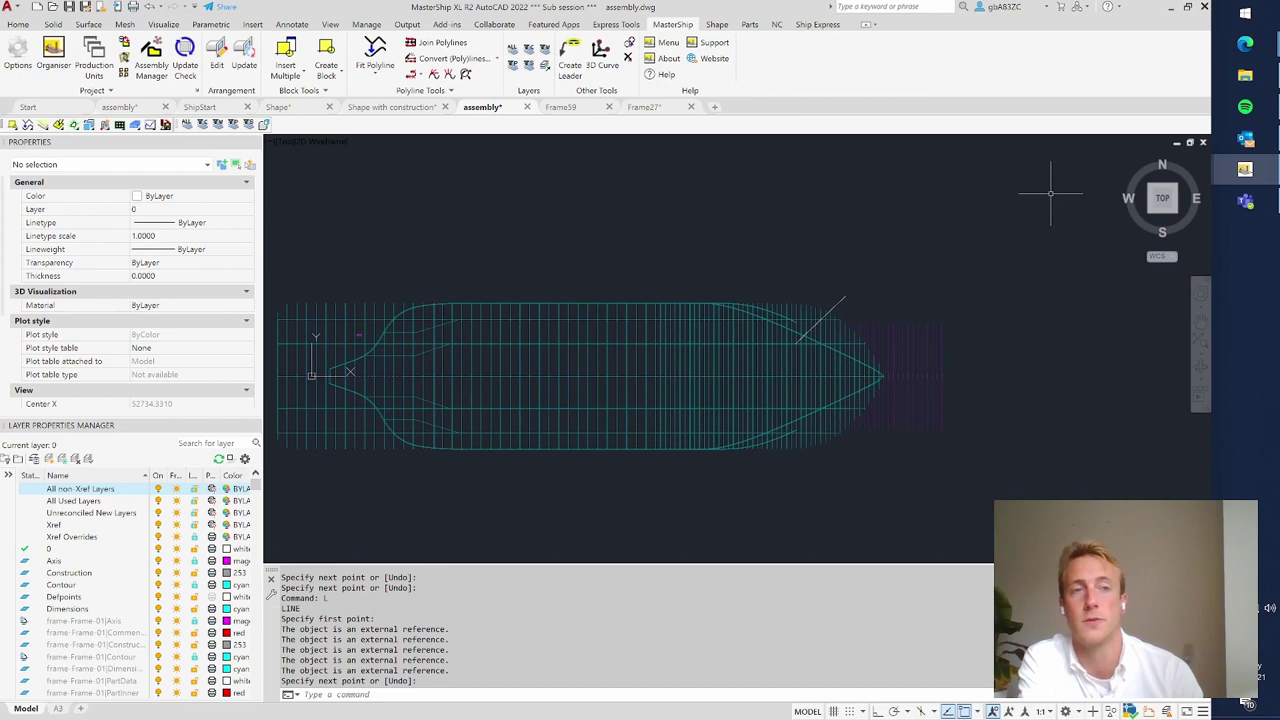
shift+middle_drag(312, 375, 1100, 420)
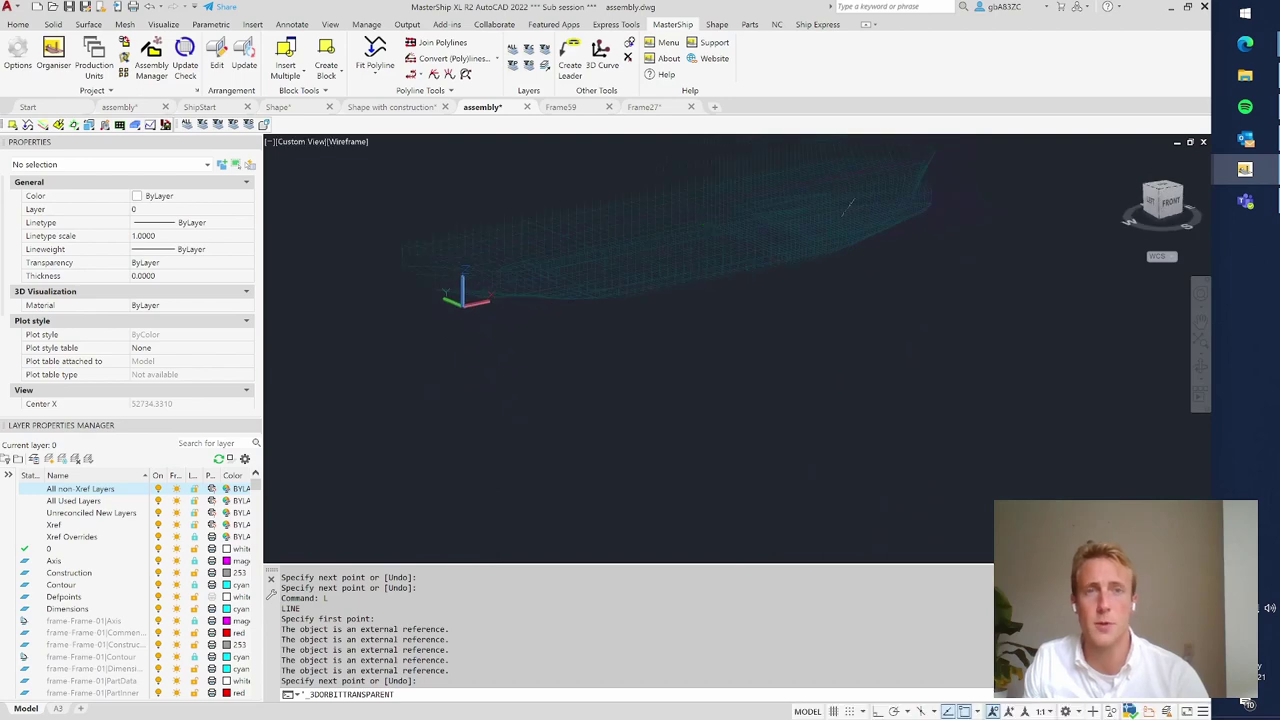
scroll(847, 205, up, 3)
shift+middle_drag(850, 215, 848, 235)
scroll(848, 235, up, 4)
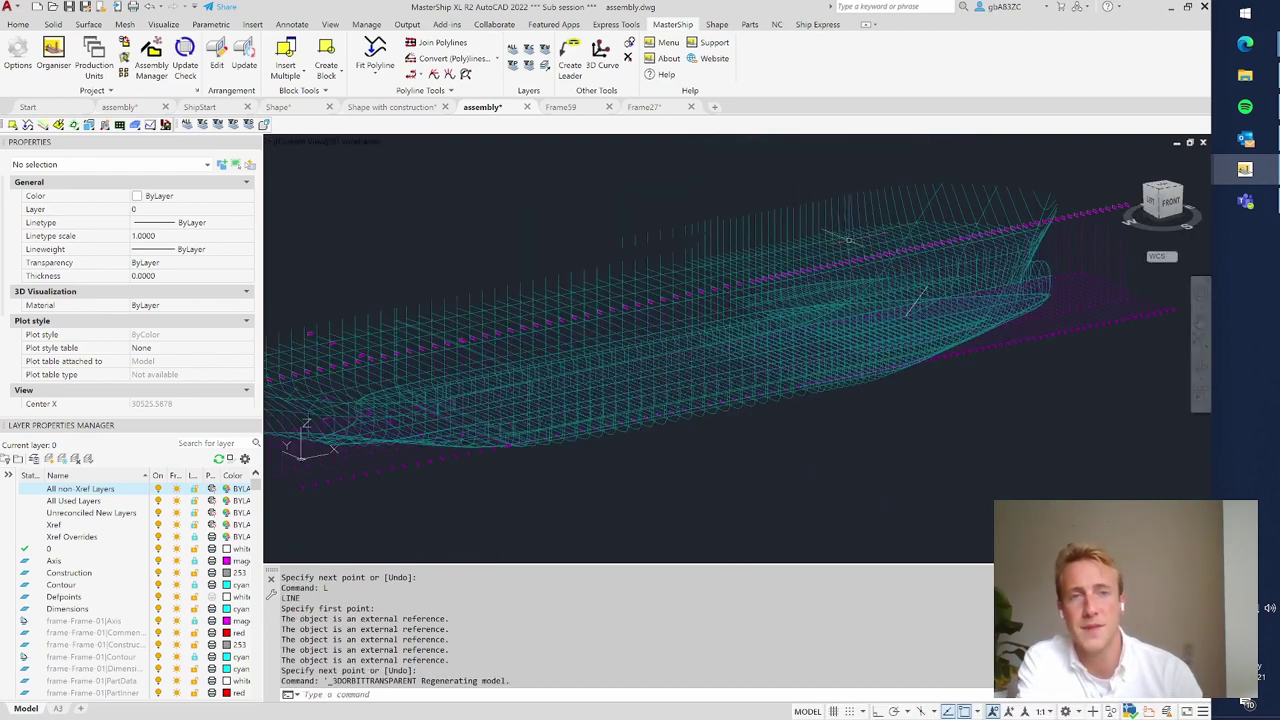
scroll(830, 242, down, 2)
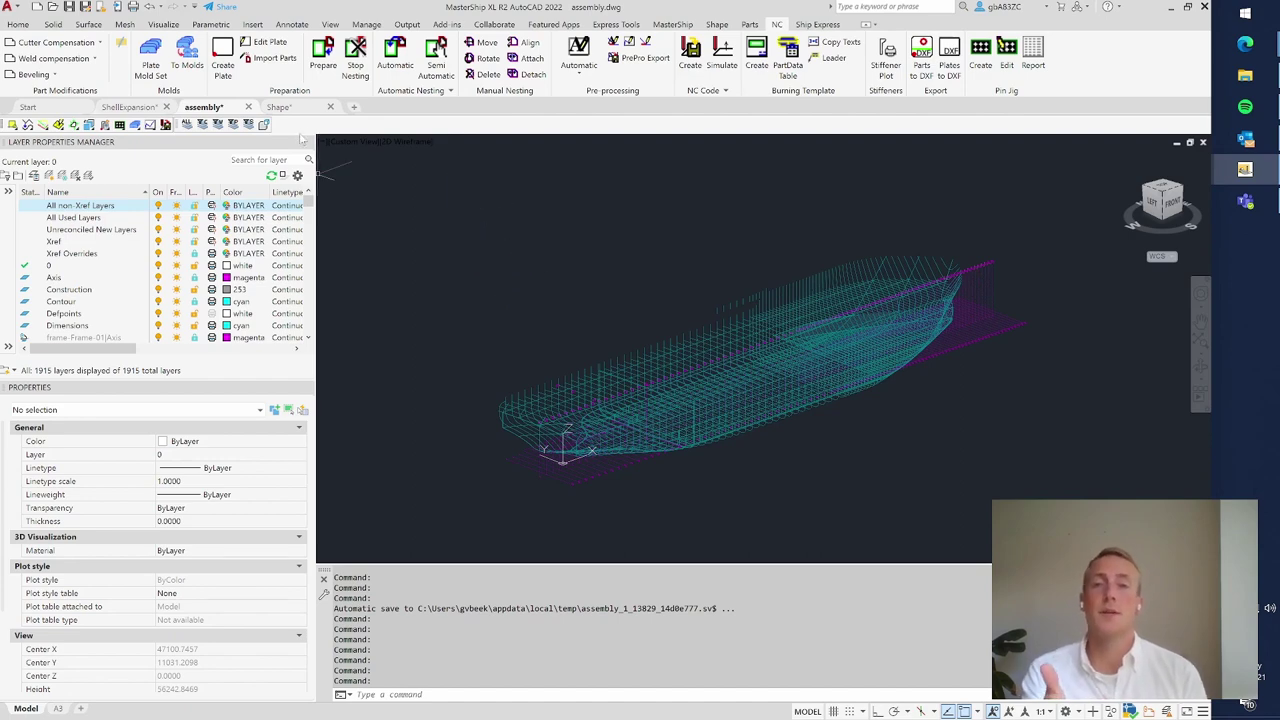
- Look at the Shape drawing's hull, and in the ShellExpansion drawing turn on the _Ordinates3d and _Ordinates2d layers
click(280, 106)
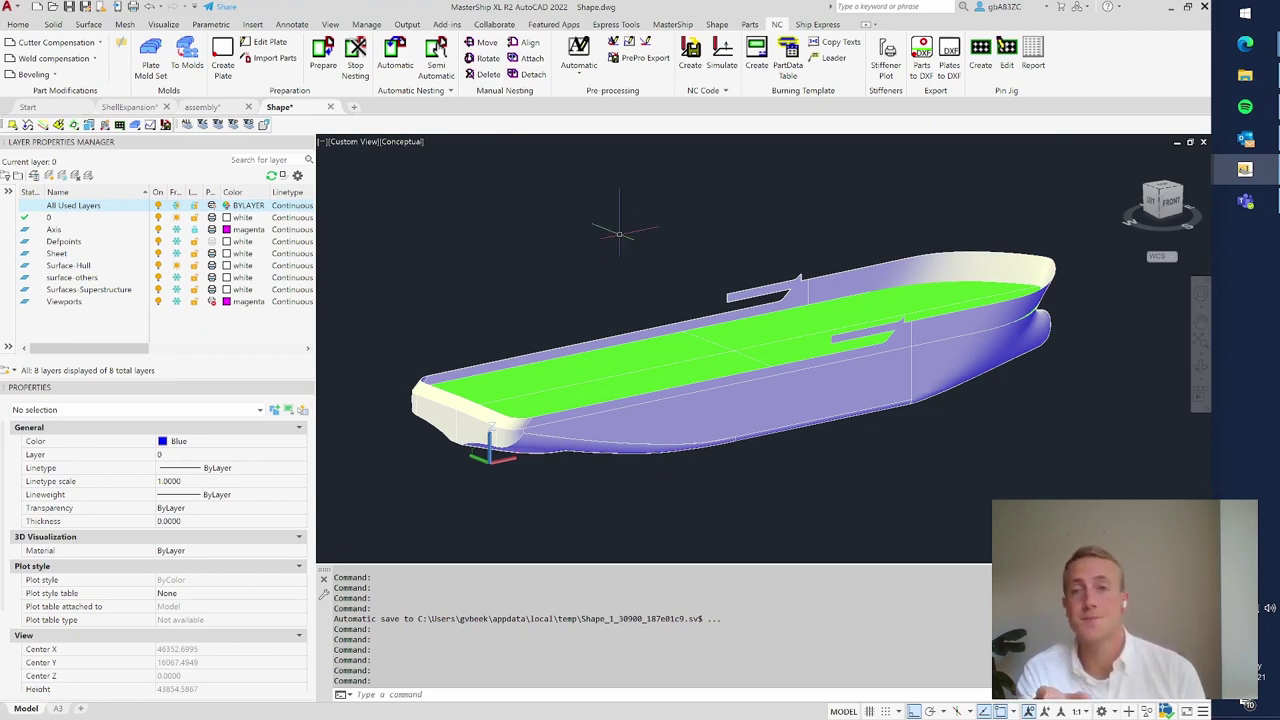
click(126, 107)
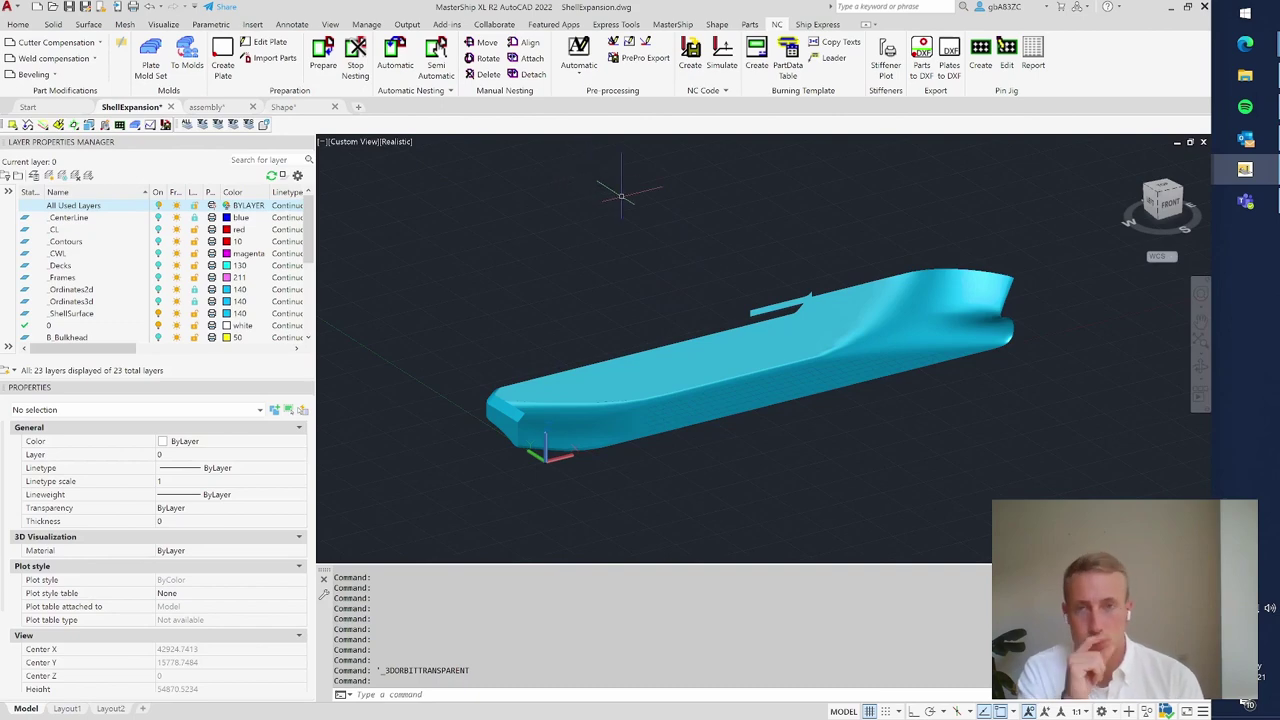
click(719, 25)
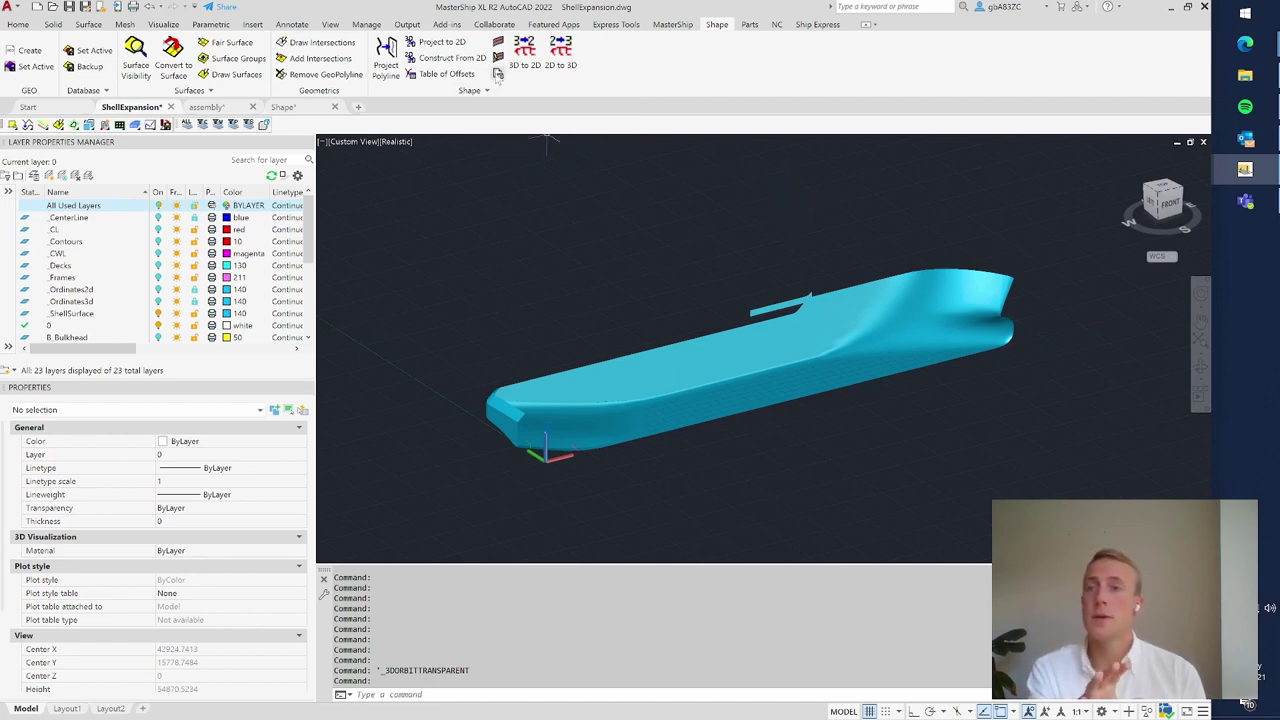
click(157, 301)
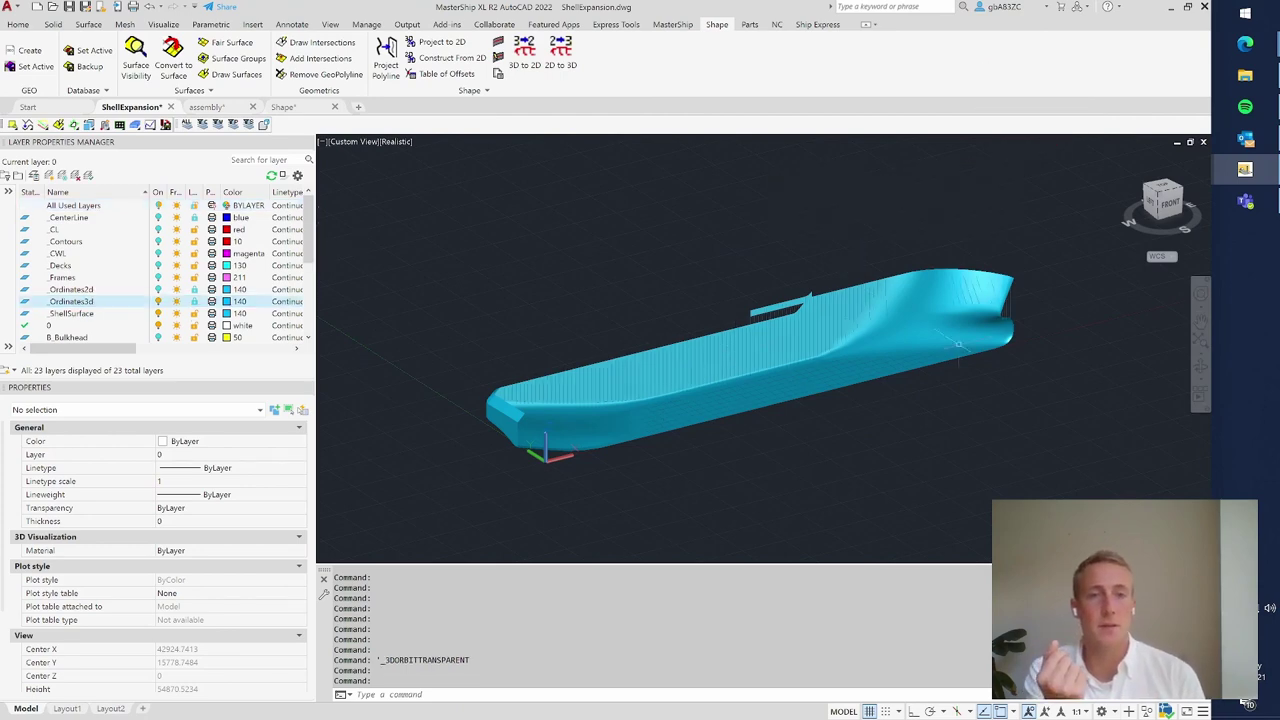
scroll(1010, 478, up, 2)
scroll(942, 474, down, 3)
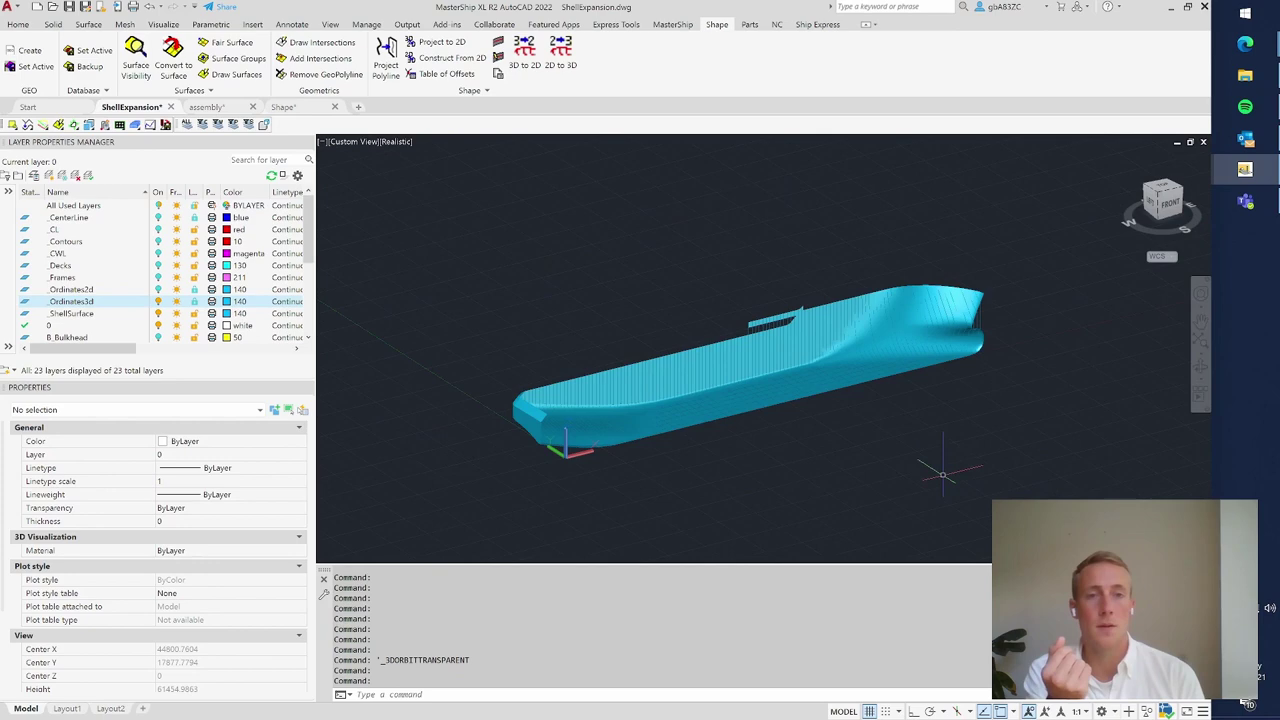
click(158, 289)
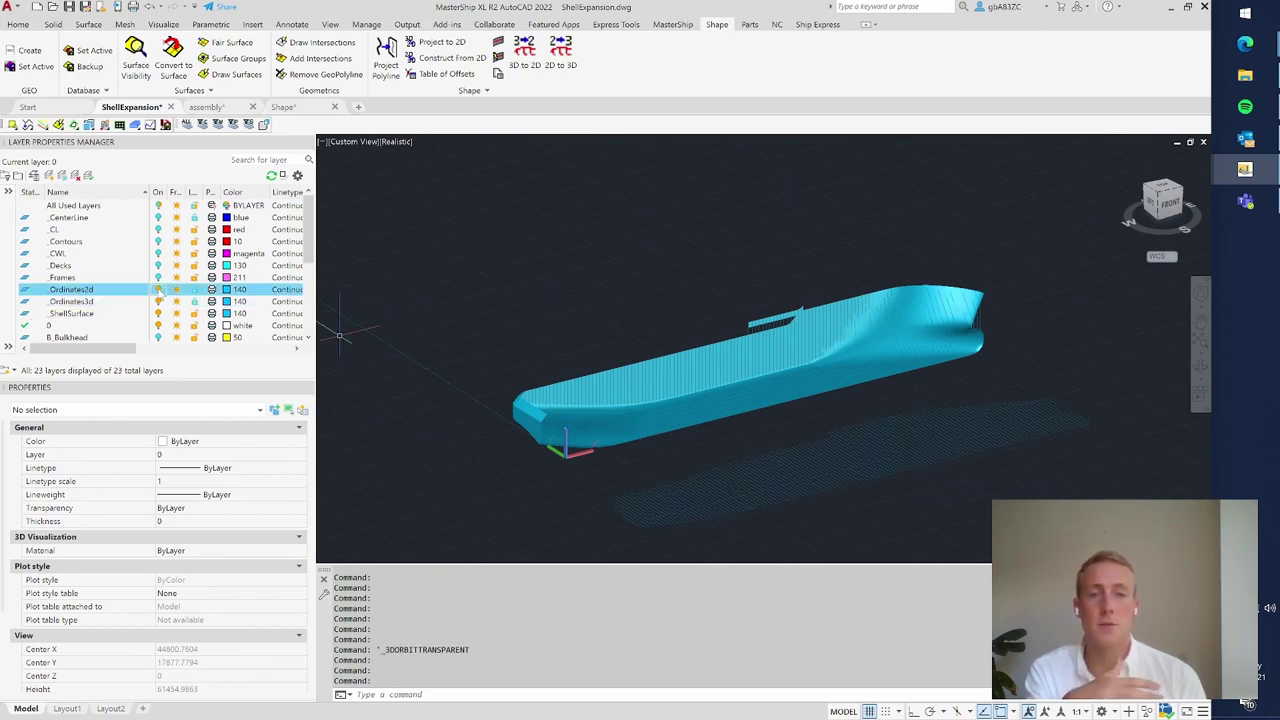
- Turn on the _CenterLine, _CL, _Contours, _CWL and _Decks layers and turn off _ShellSurface
click(158, 217)
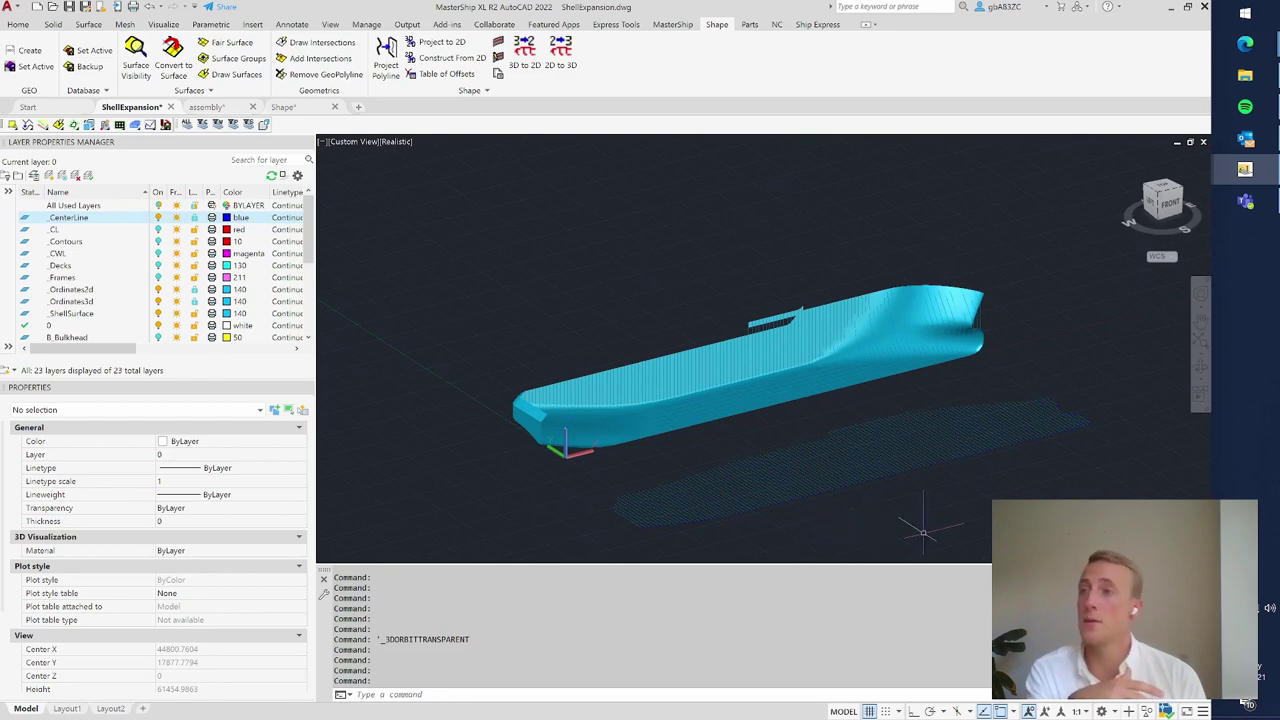
middle_drag(1068, 490, 1031, 448)
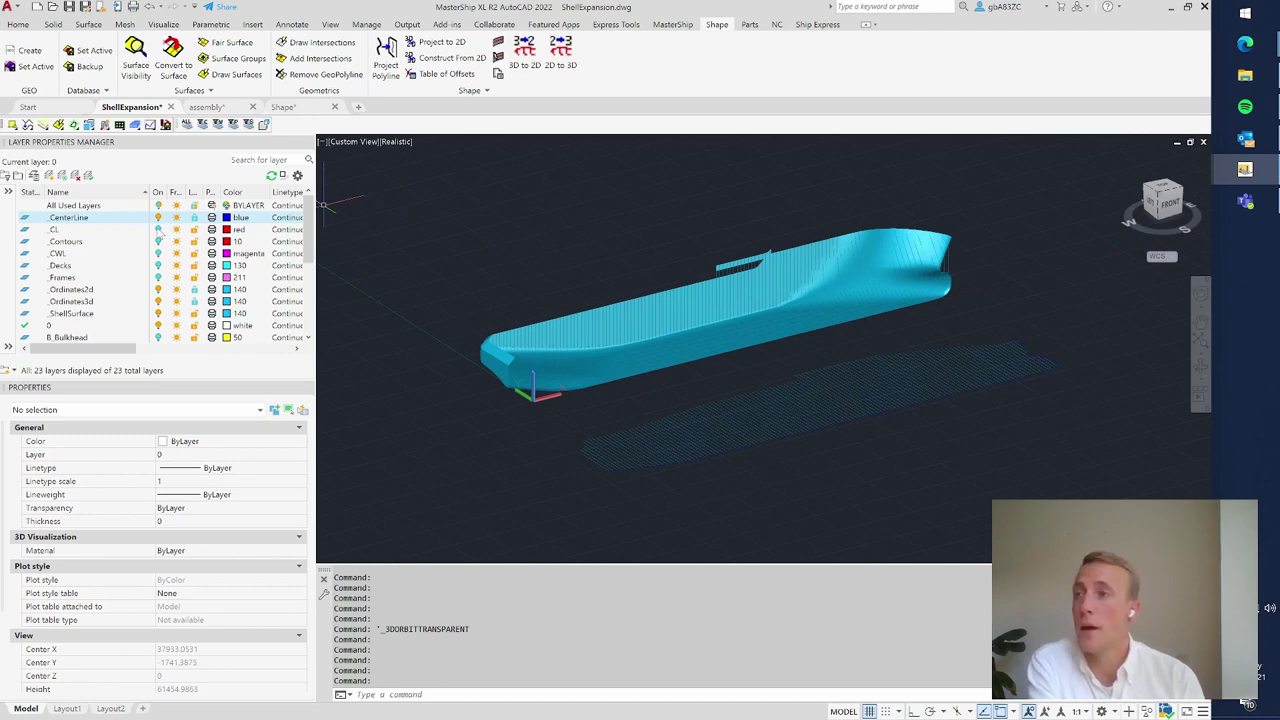
click(158, 230)
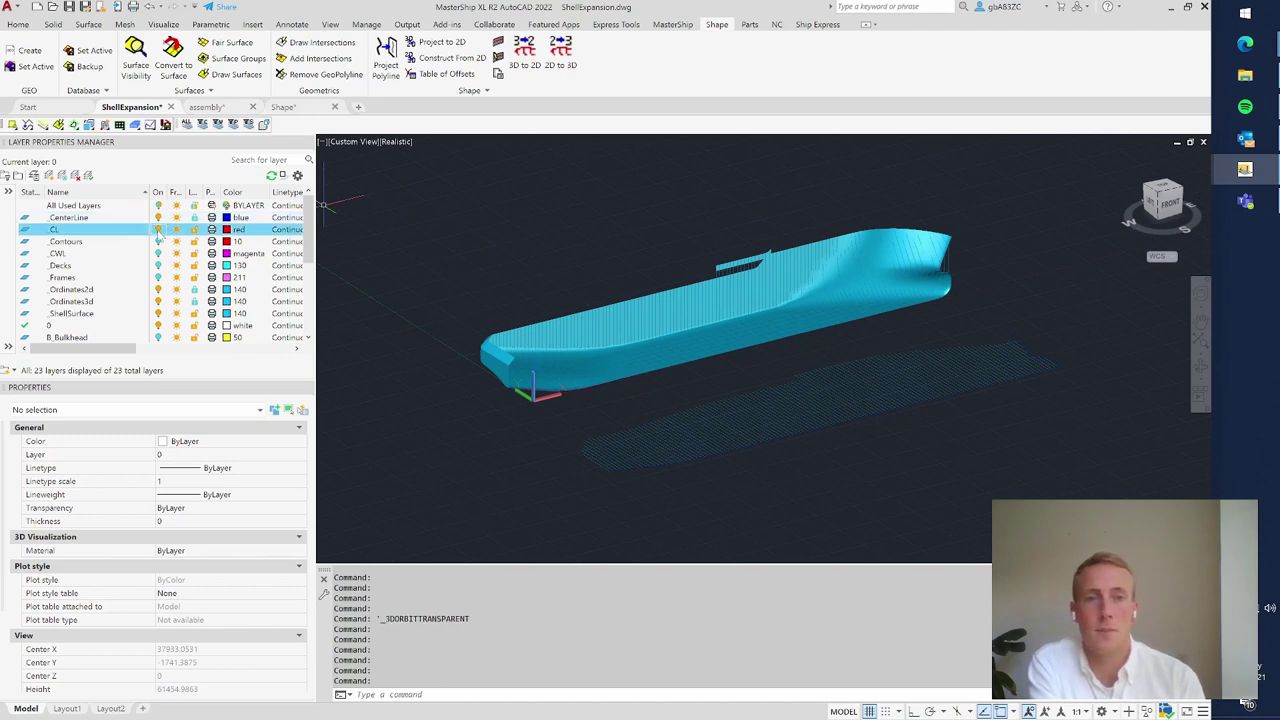
click(158, 241)
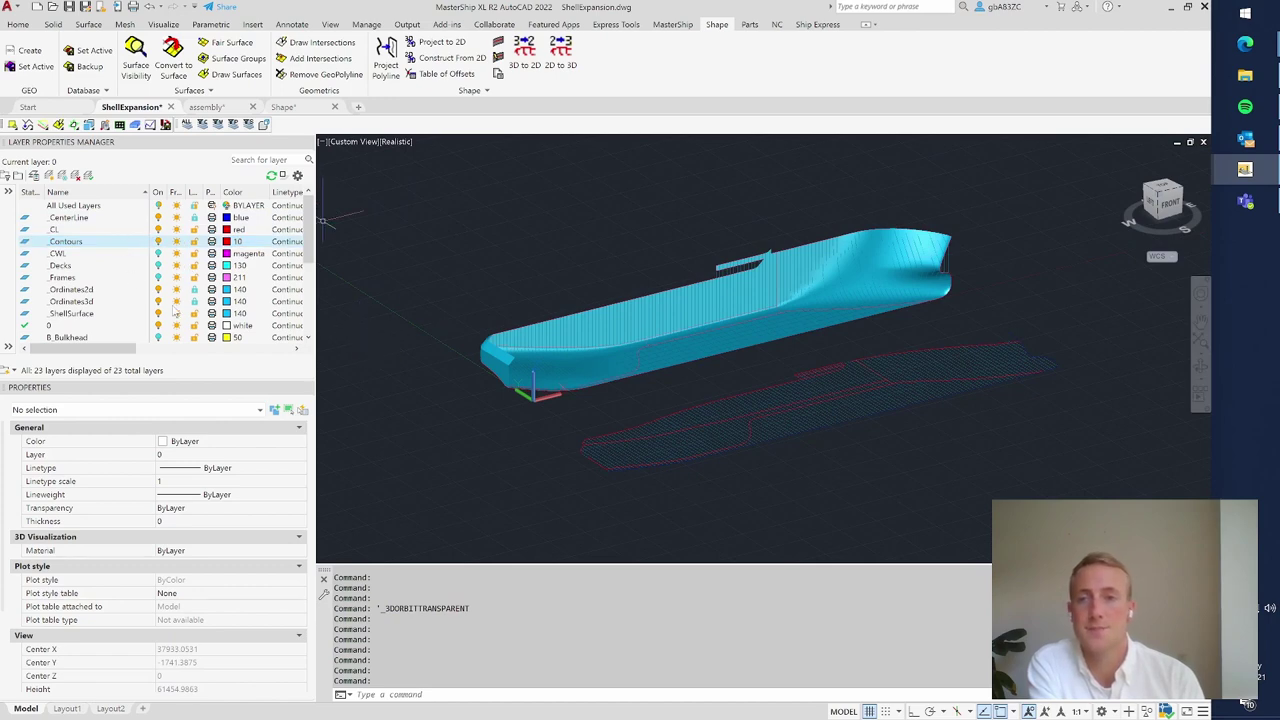
click(158, 313)
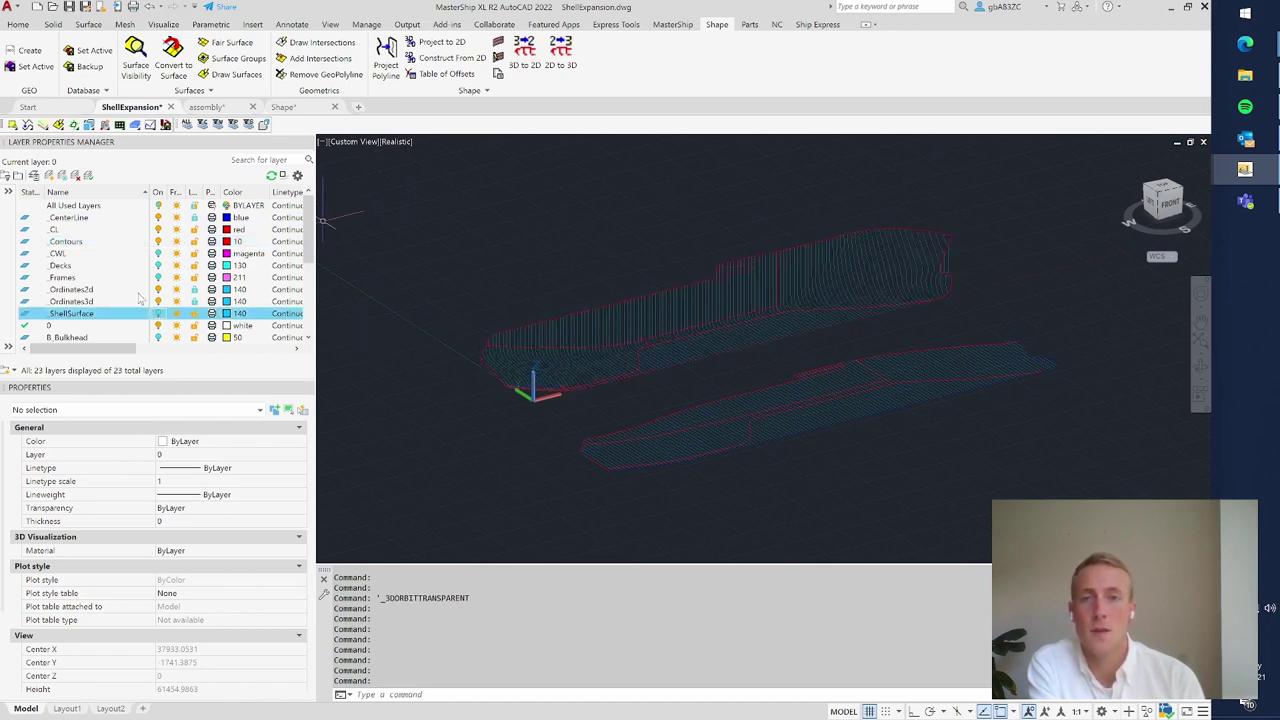
click(158, 254)
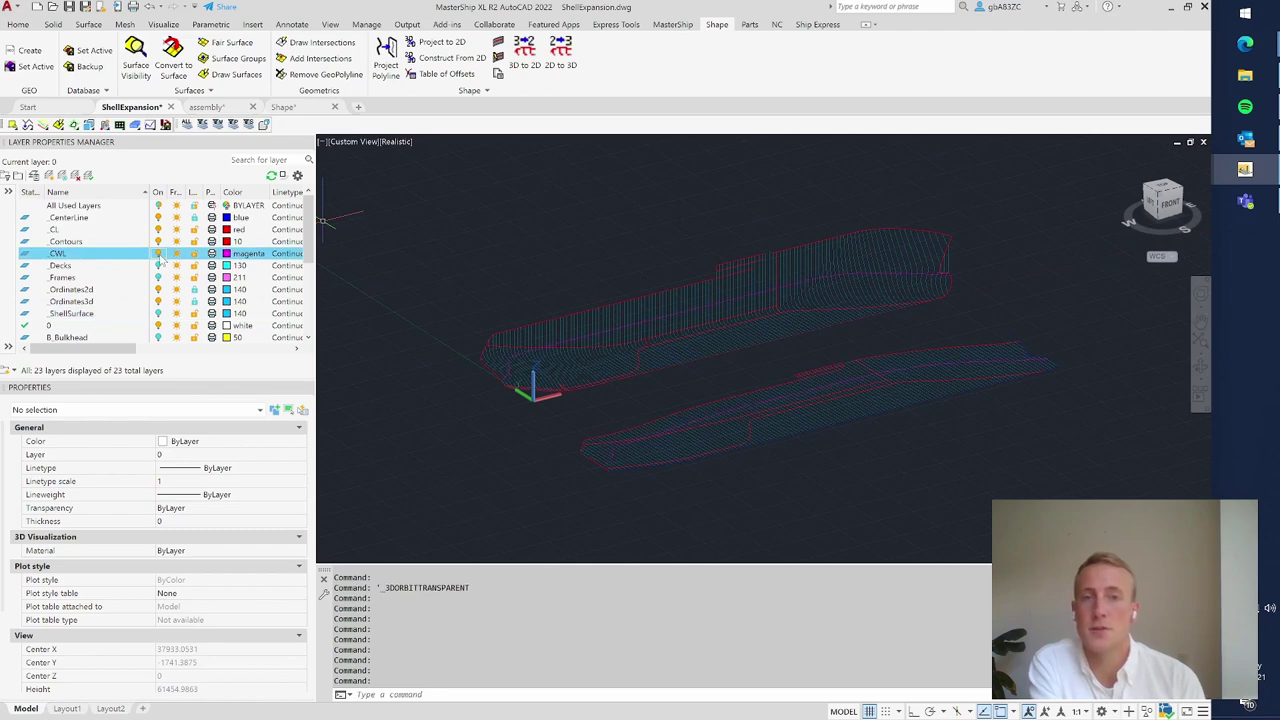
click(158, 266)
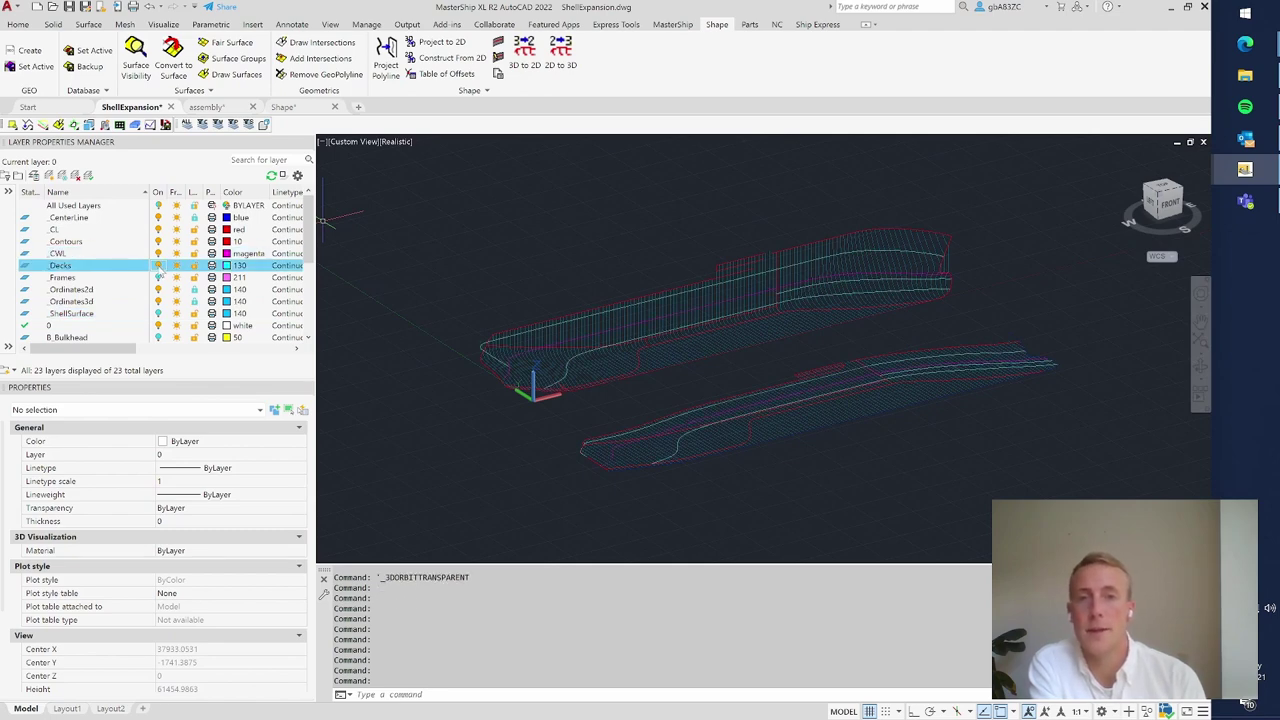
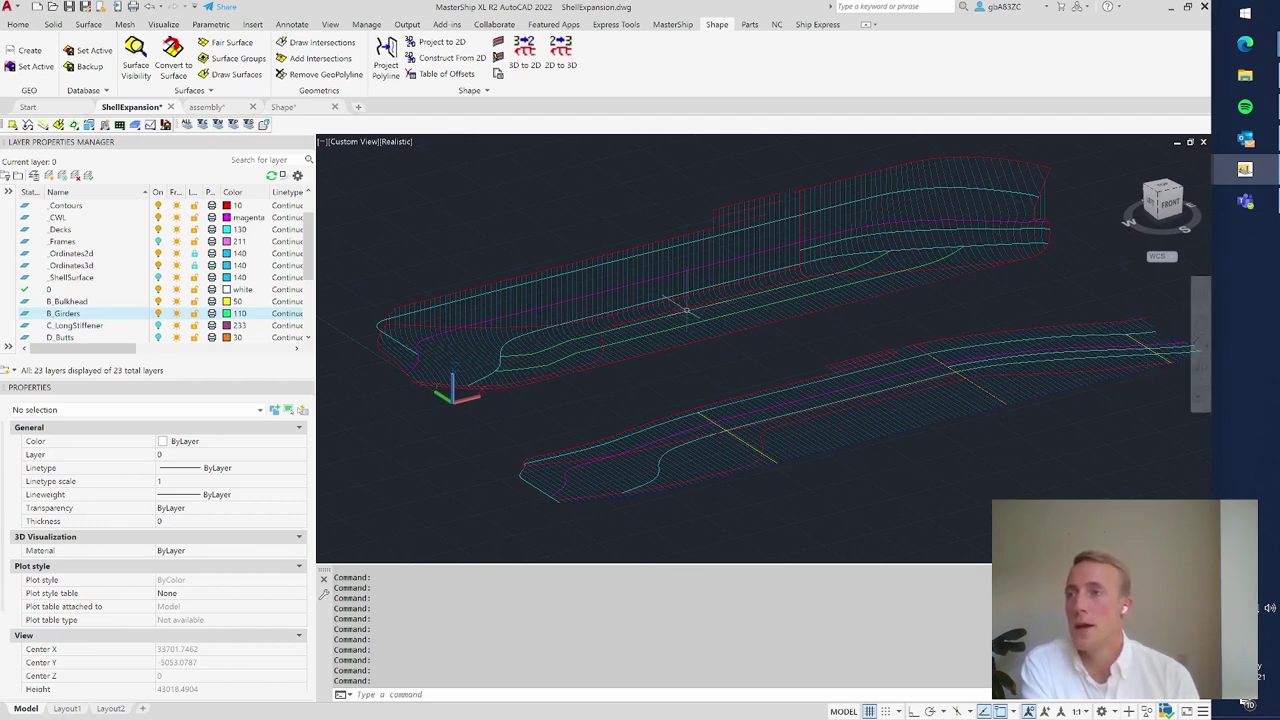
- Transfer the two 3D girder polylines on the hull to the flat shell expansion with the 3D to 2D command
mouse_move(683, 309)
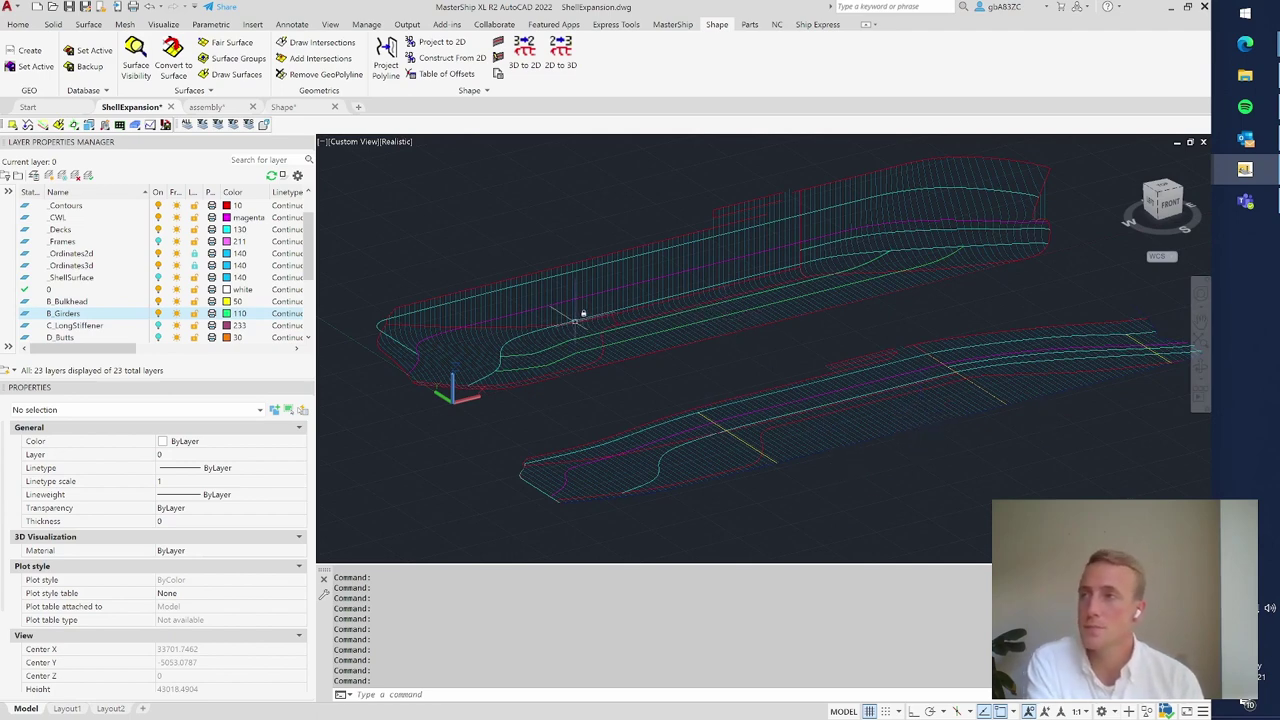
click(641, 320)
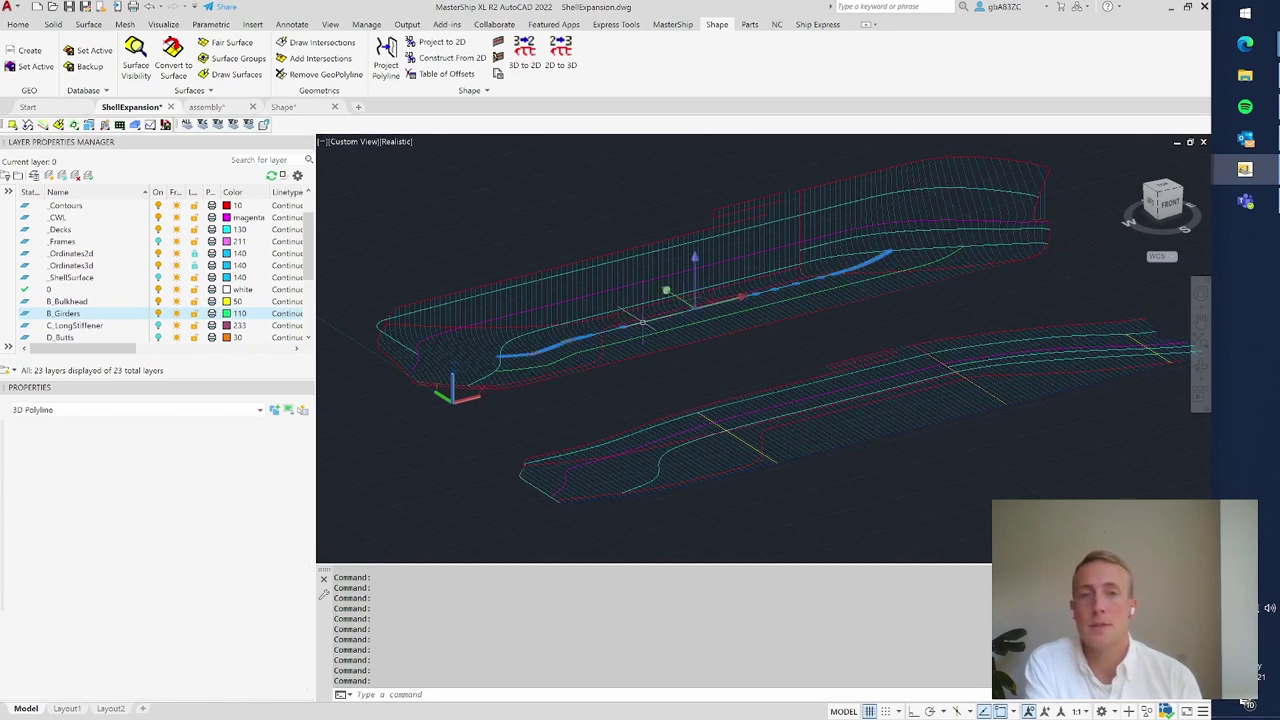
click(655, 310)
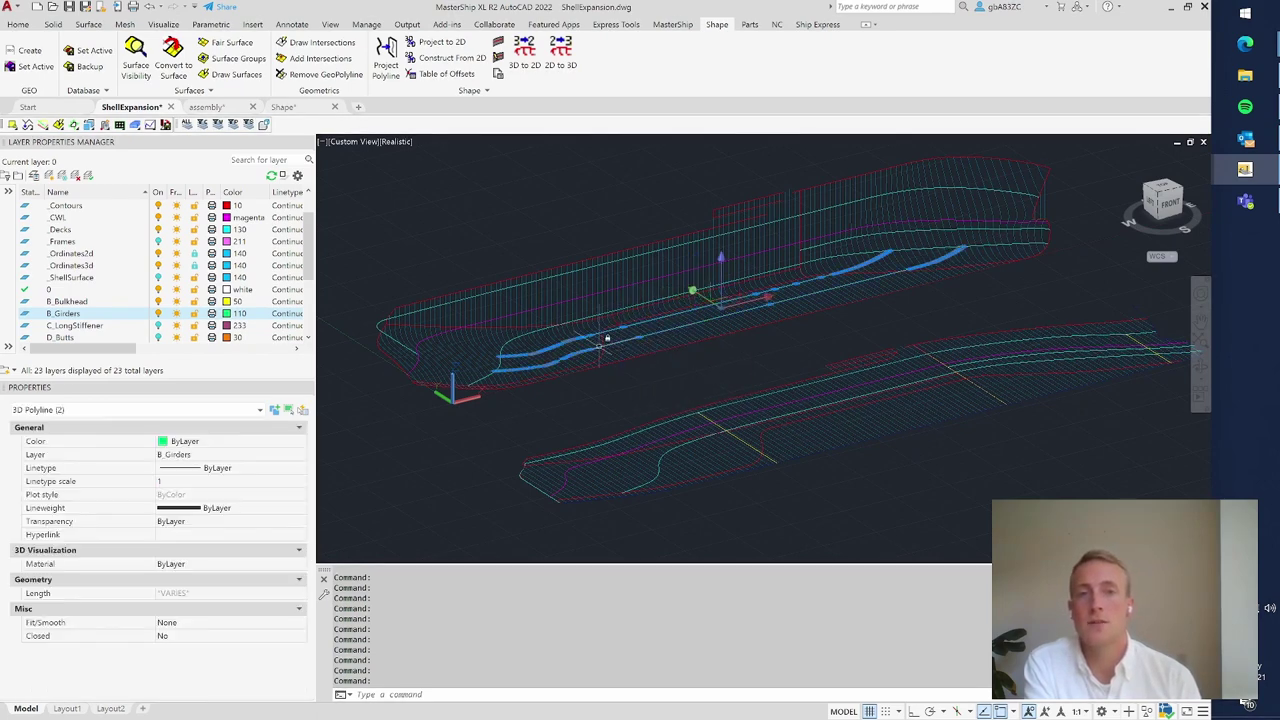
click(525, 65)
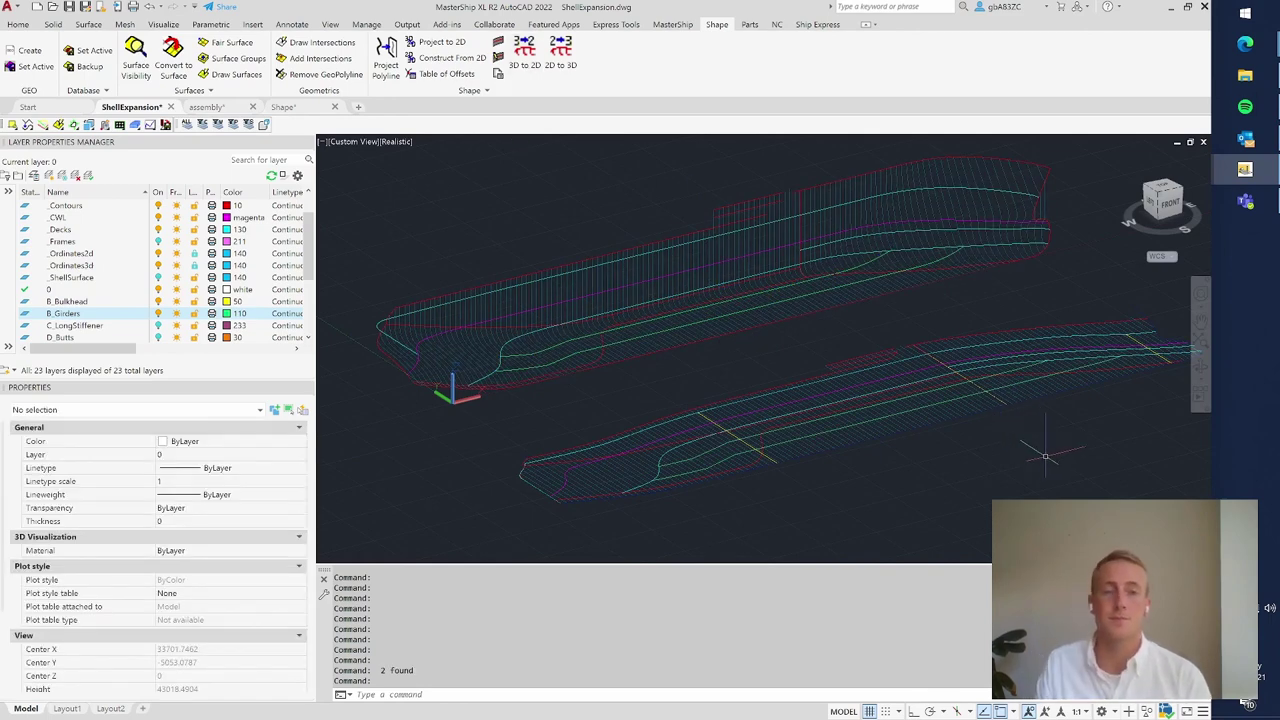
shift+middle_drag(1000, 465, 790, 535)
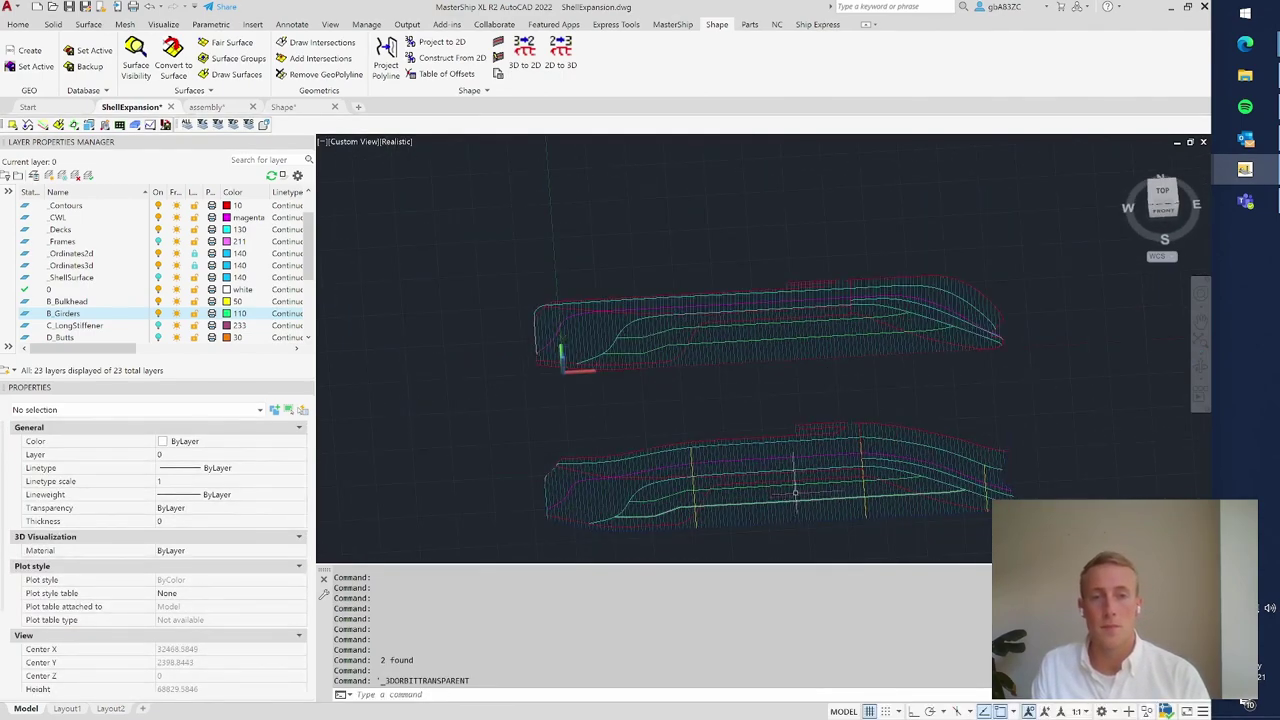
- Transfer the three bulkhead lines from the flat shell expansion onto the 3D hull with the 2D to 3D command
click(1162, 190)
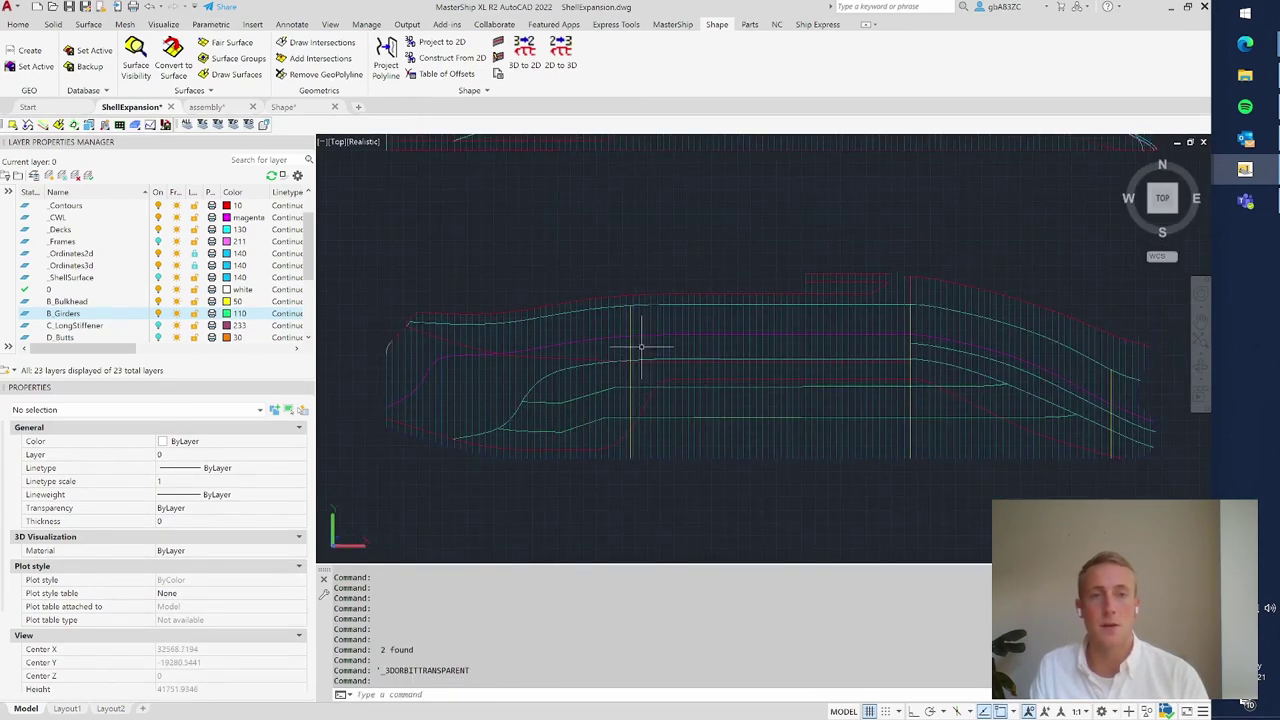
click(631, 326)
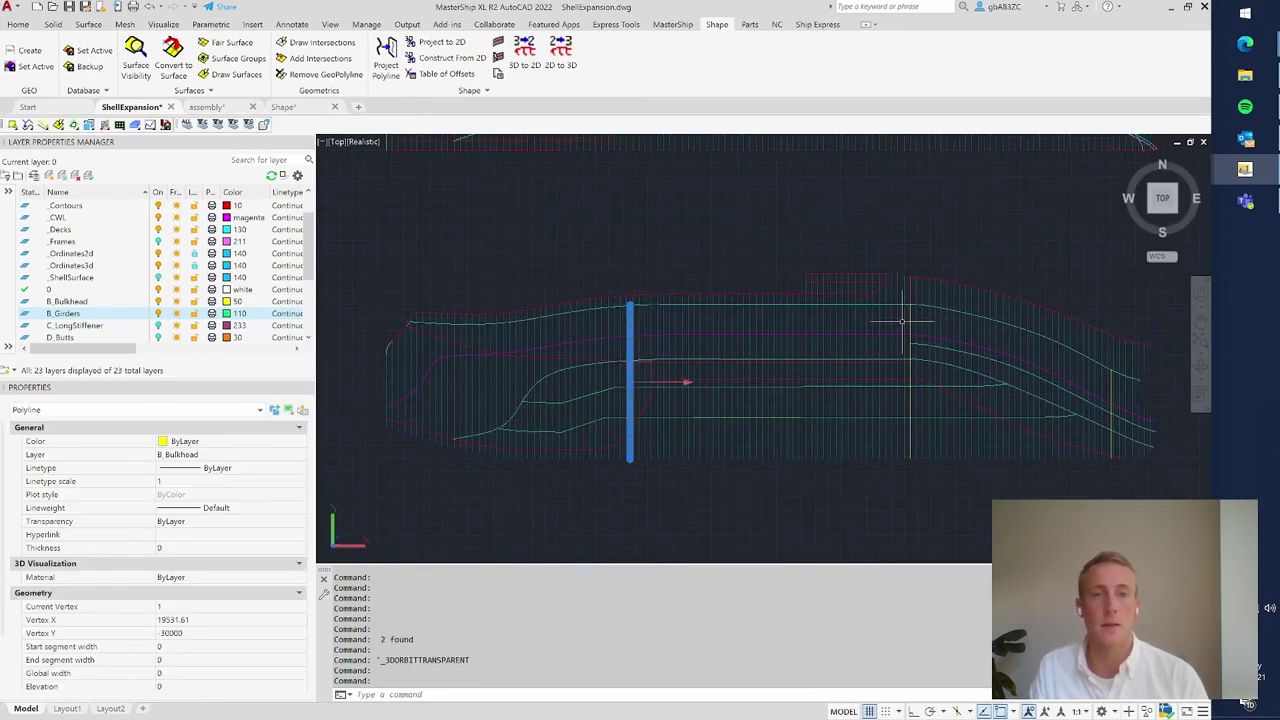
click(905, 420)
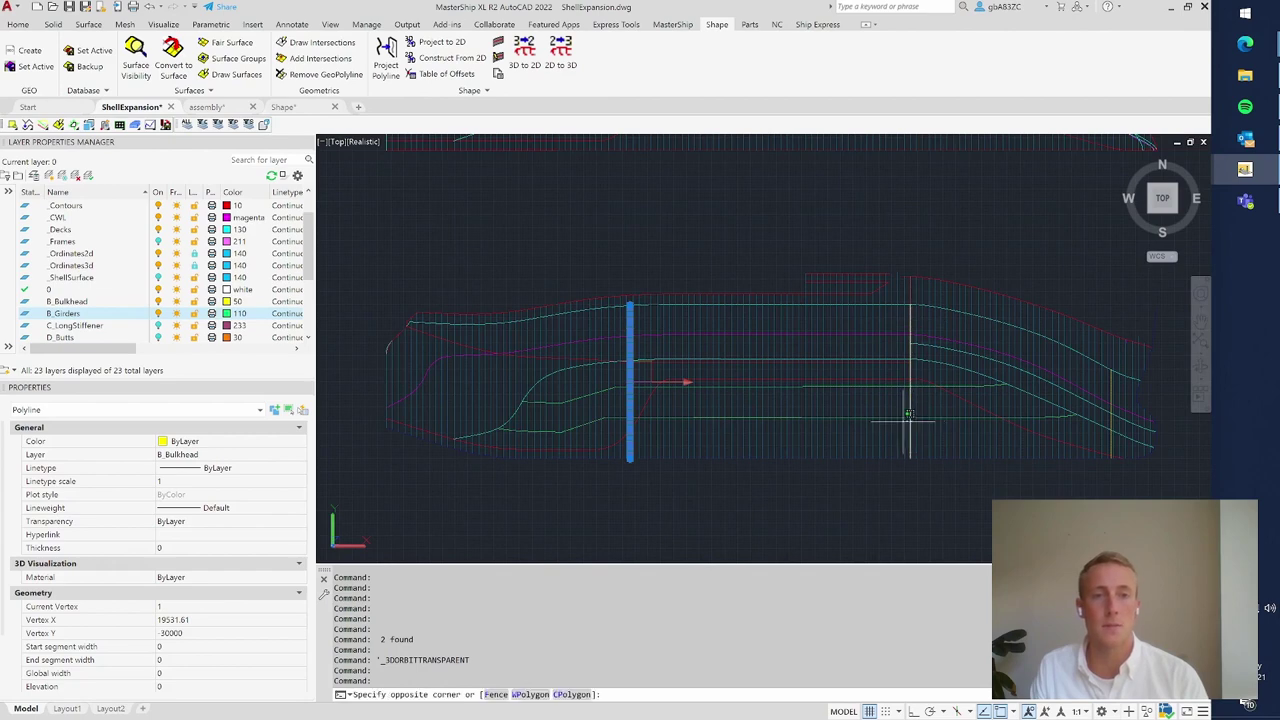
click(1100, 440)
click(1110, 436)
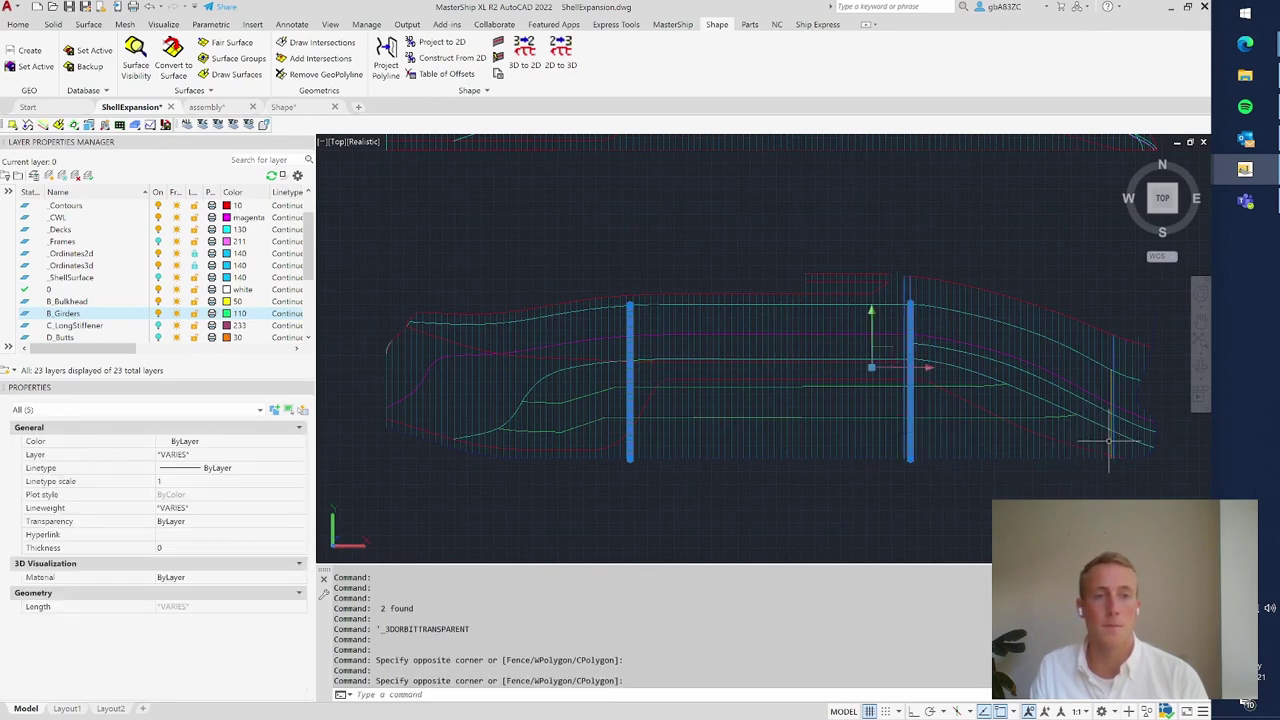
mouse_move(1110, 443)
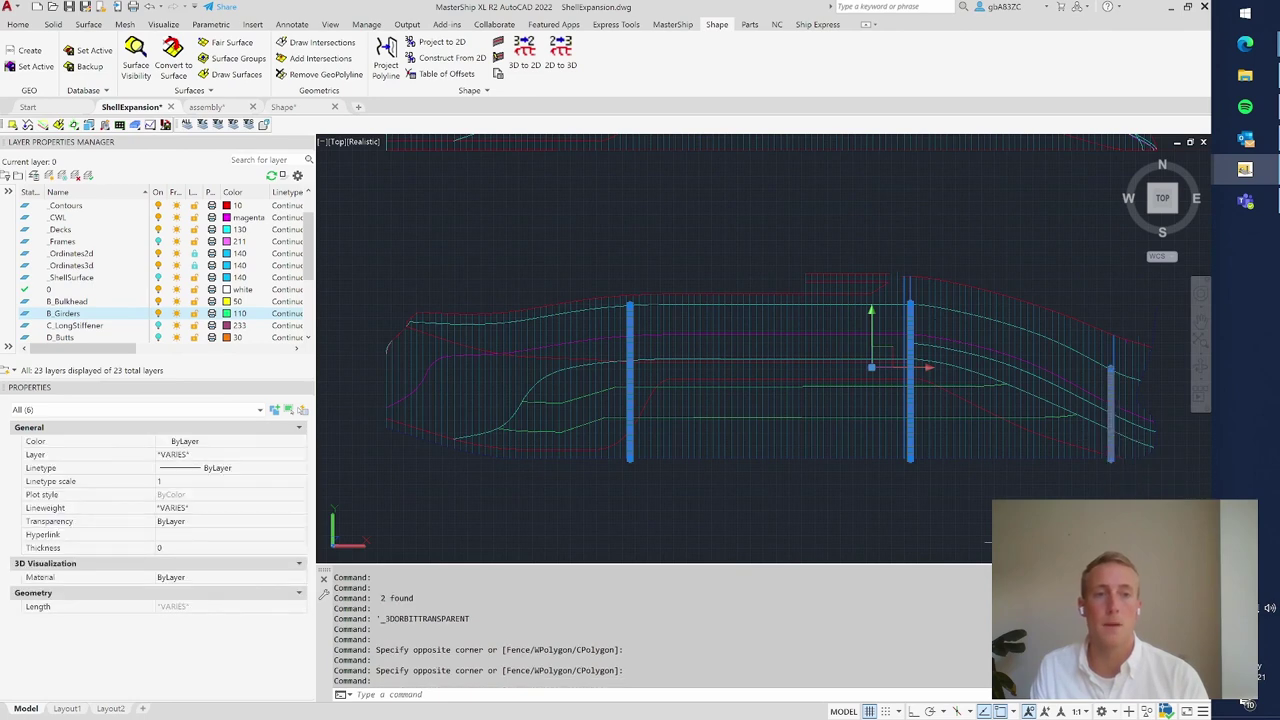
shift+middle_drag(1000, 320, 1007, 383)
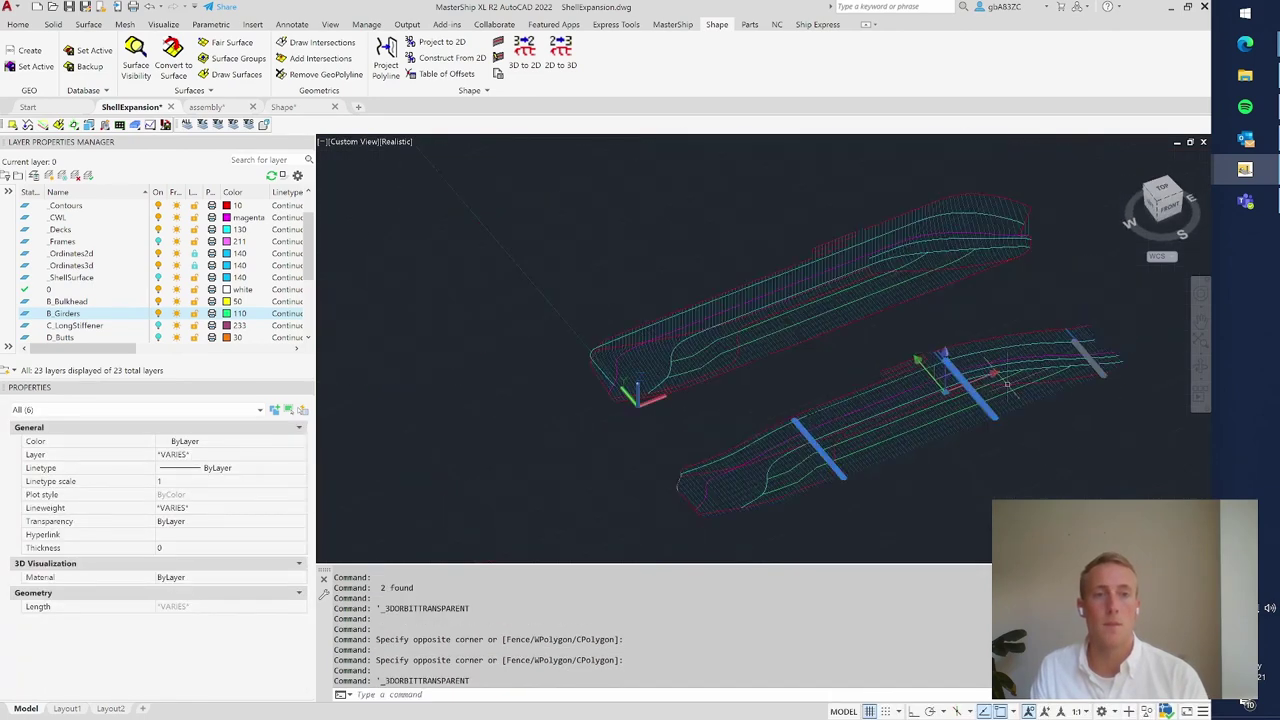
click(562, 62)
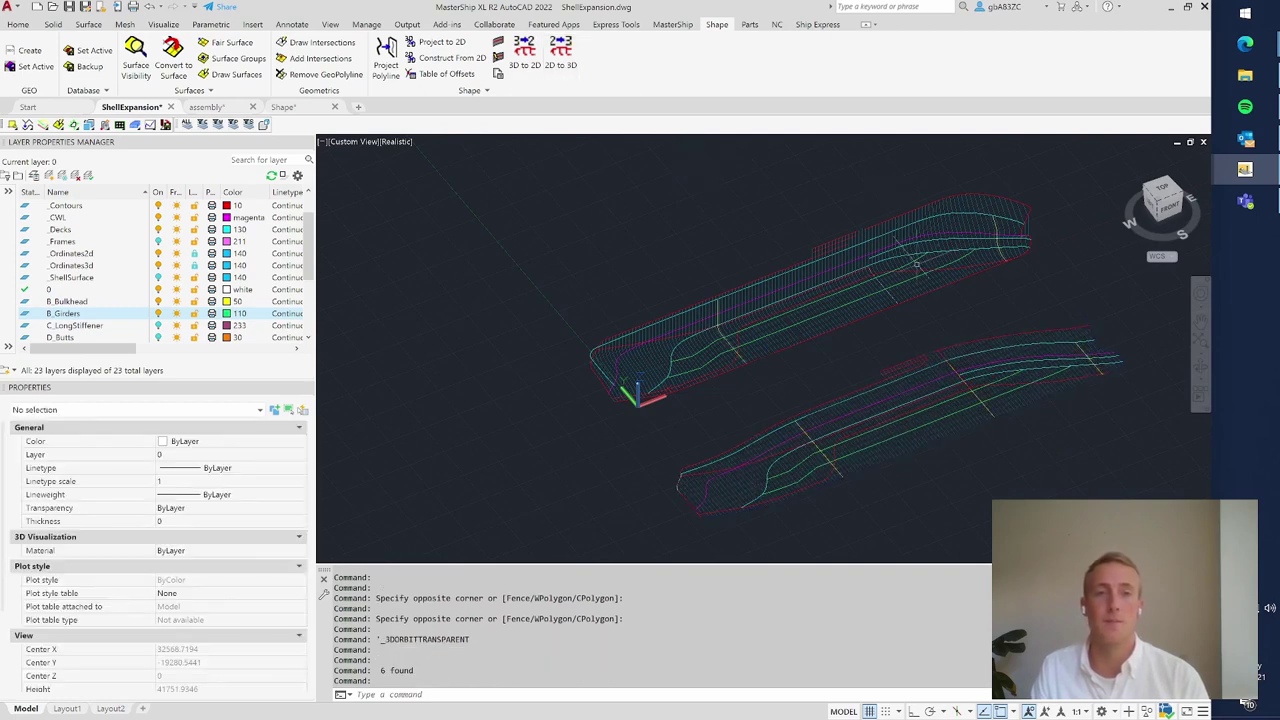
- Turn on the C_LongStiffener, D_Butts and D_Seams layers
scroll(910, 262, up, 4)
shift+middle_drag(897, 394, 888, 364)
scroll(888, 364, down, 3)
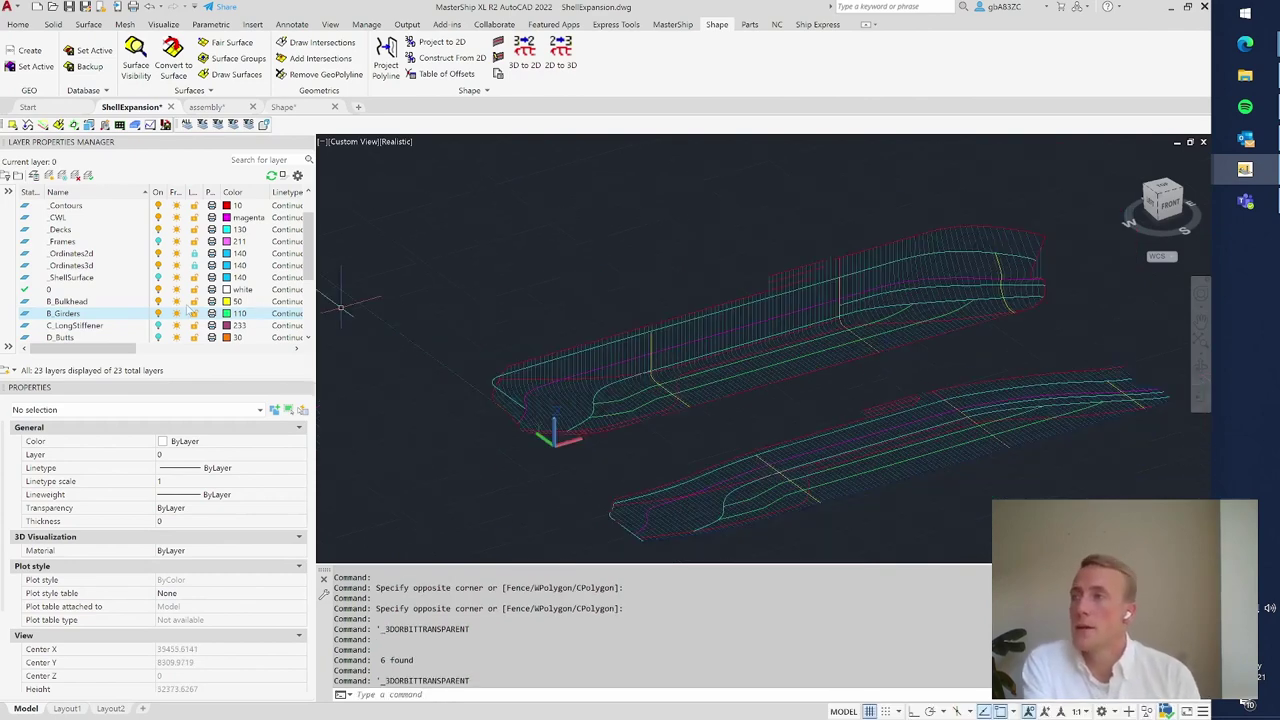
click(157, 327)
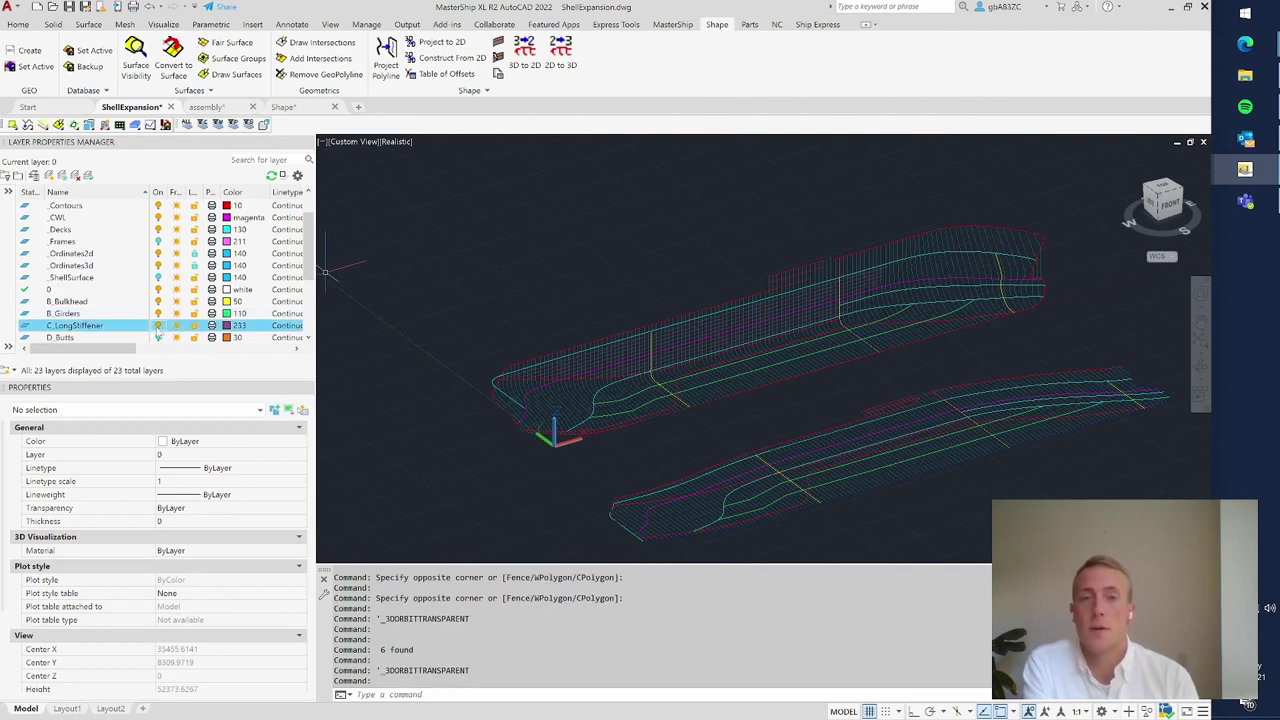
scroll(168, 305, down, 1)
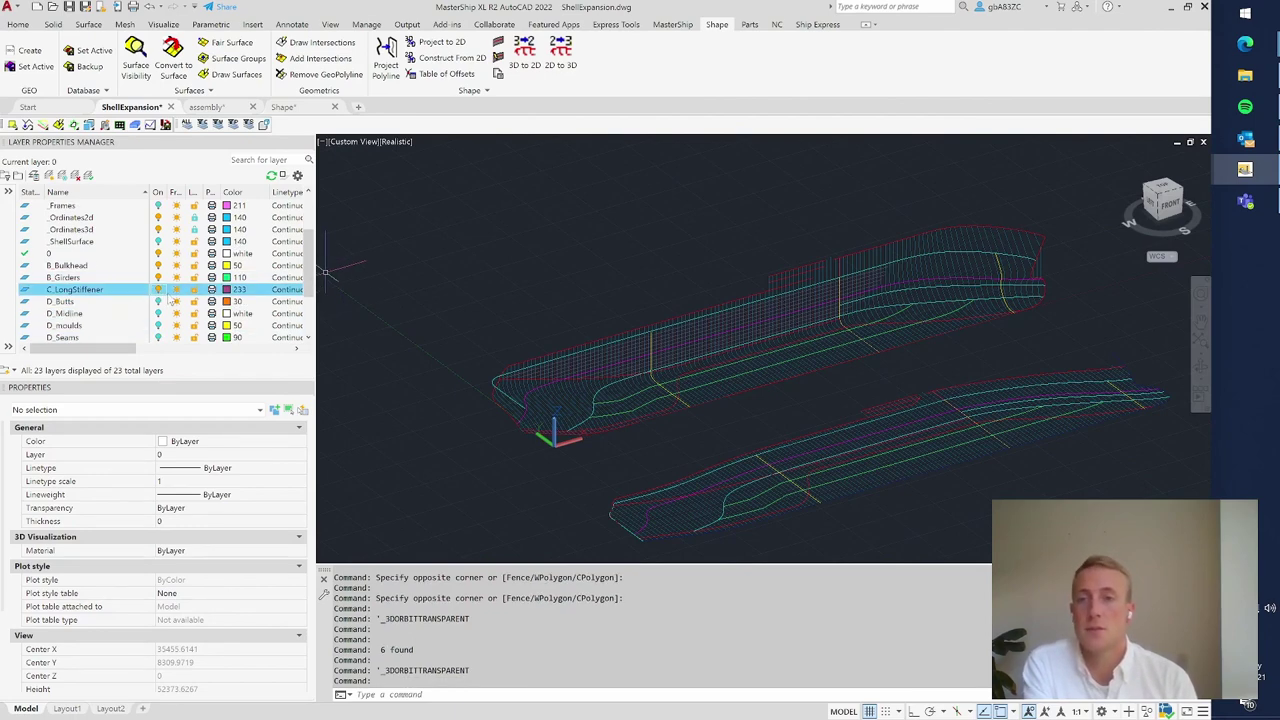
scroll(168, 328, down, 1)
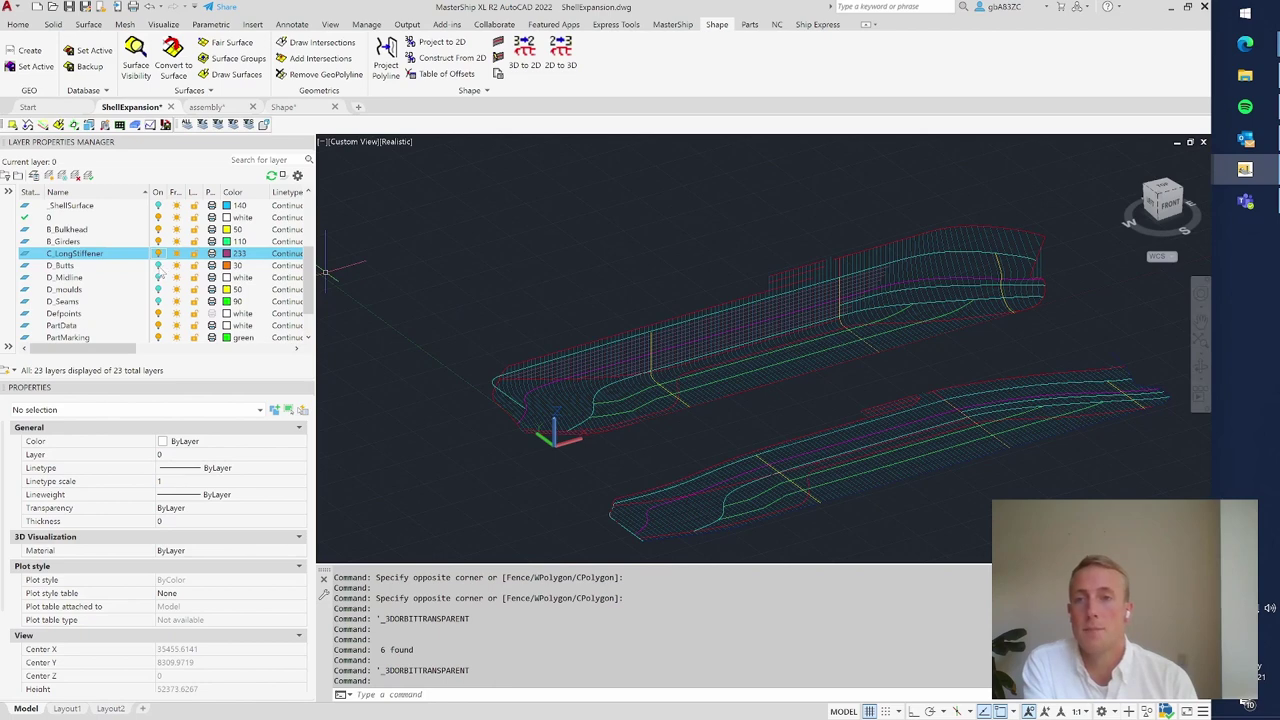
click(160, 267)
click(157, 302)
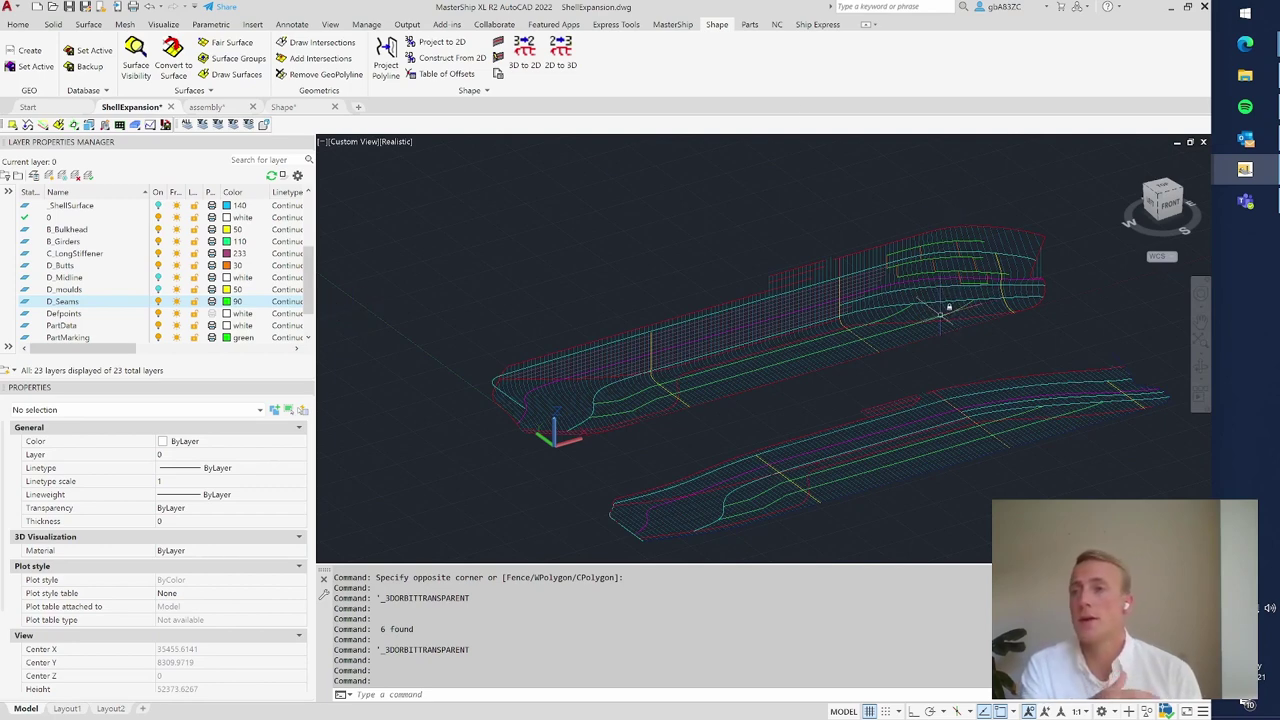
- Turn on the _ShellSurface layer briefly to view the hull surface, and turn it off again
mouse_move(939, 315)
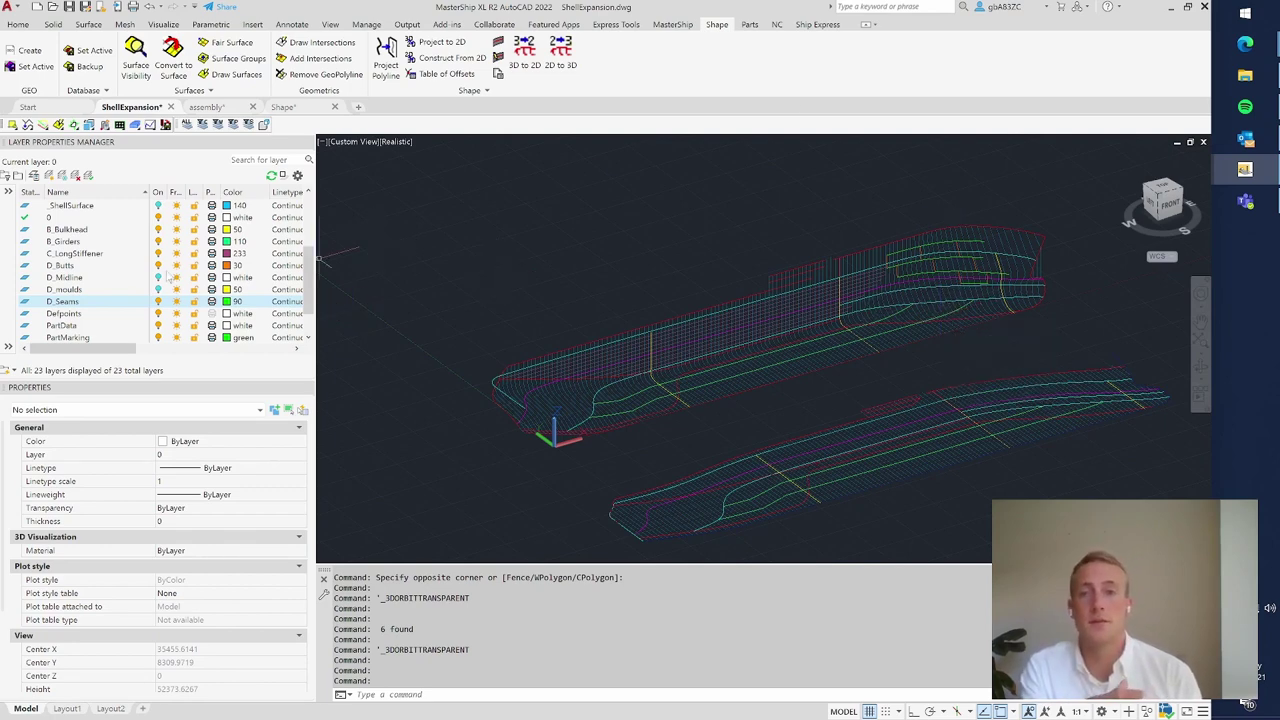
scroll(35, 275, up, 2)
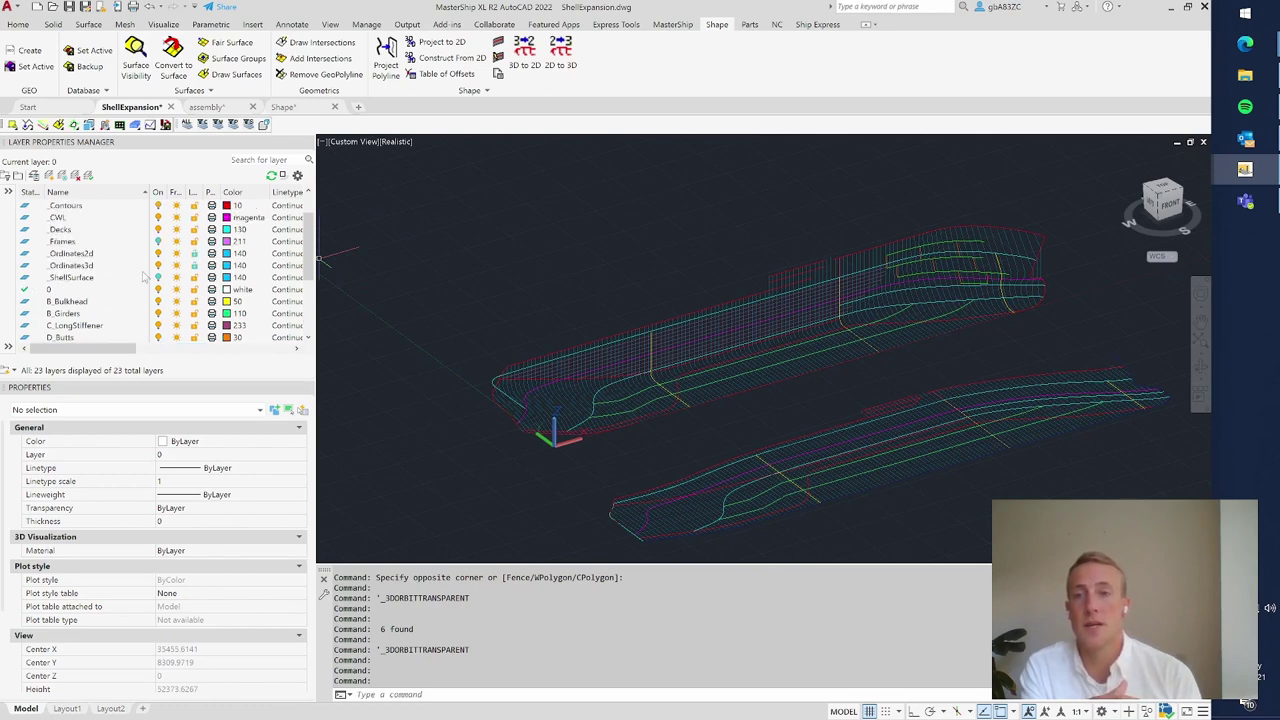
click(157, 277)
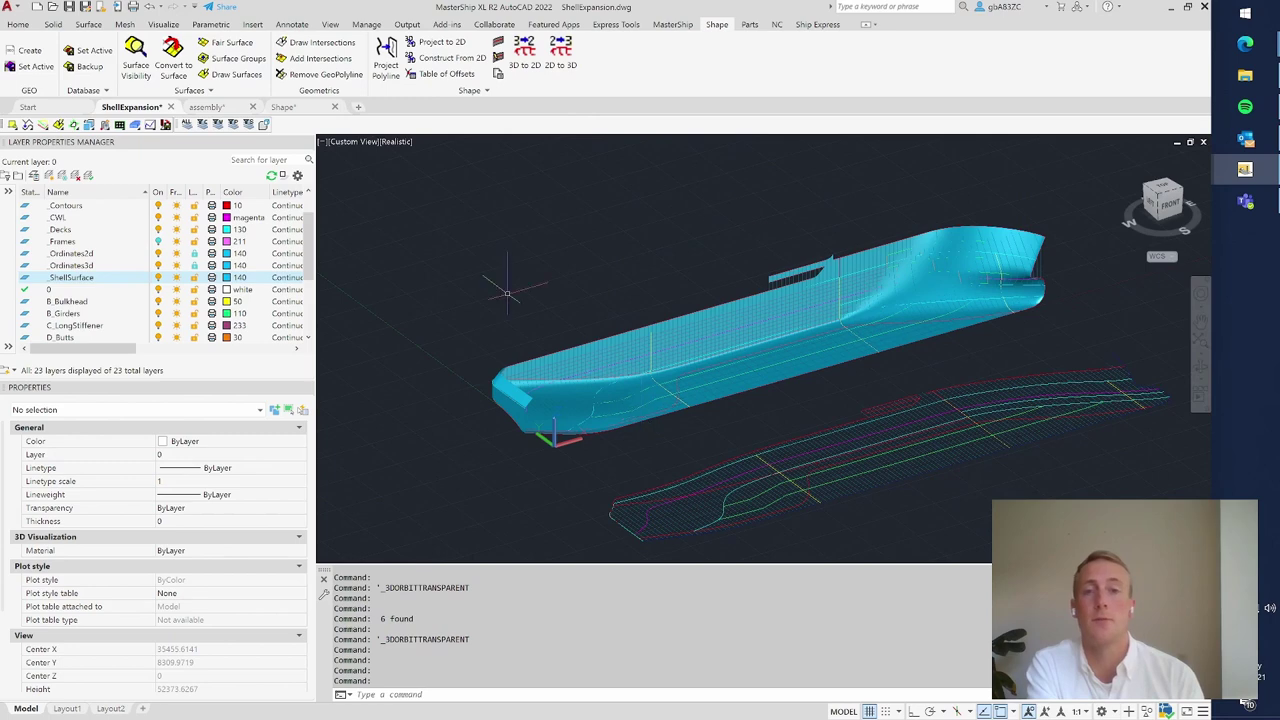
click(157, 278)
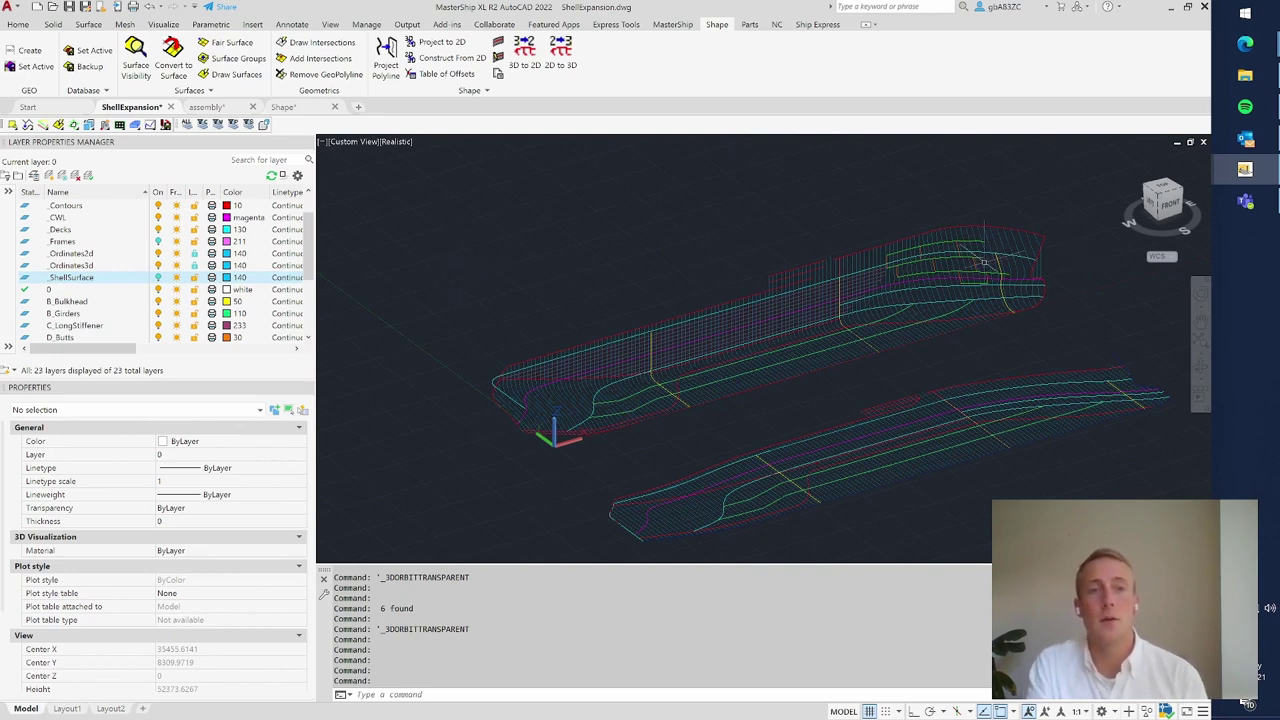
- Turn off the C_LongStiffener, B_Girders, B_Bulkhead and _CWL layers
scroll(970, 255, up, 3)
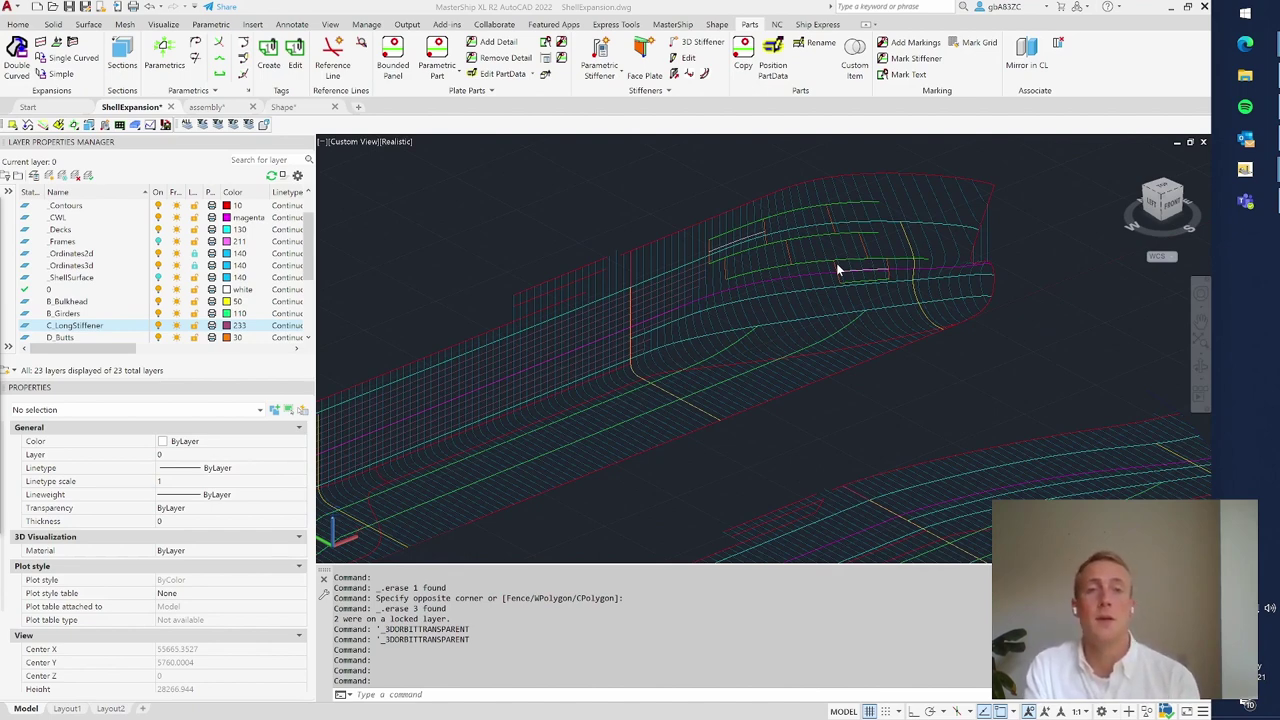
click(158, 325)
click(158, 313)
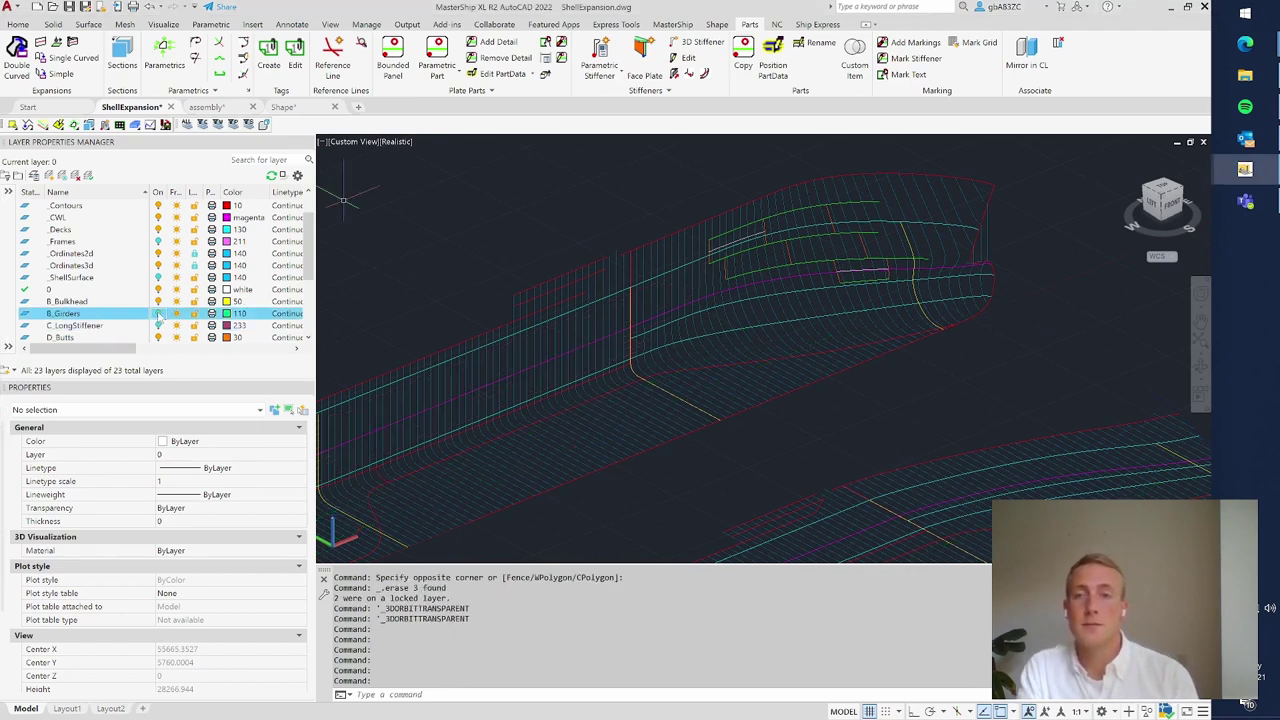
click(158, 301)
click(158, 217)
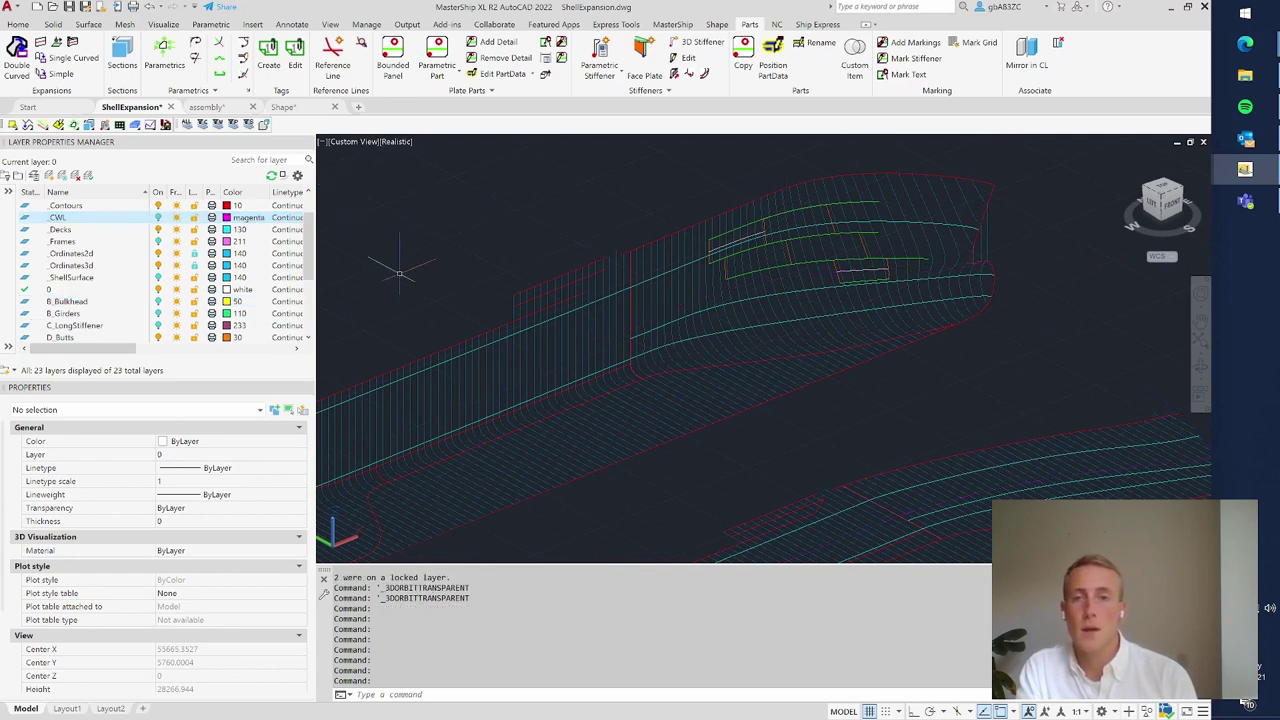
- Quick Select everything on the D_Seams layer and transfer the seams to the flat shell expansion with the 3D to 2D command
click(288, 410)
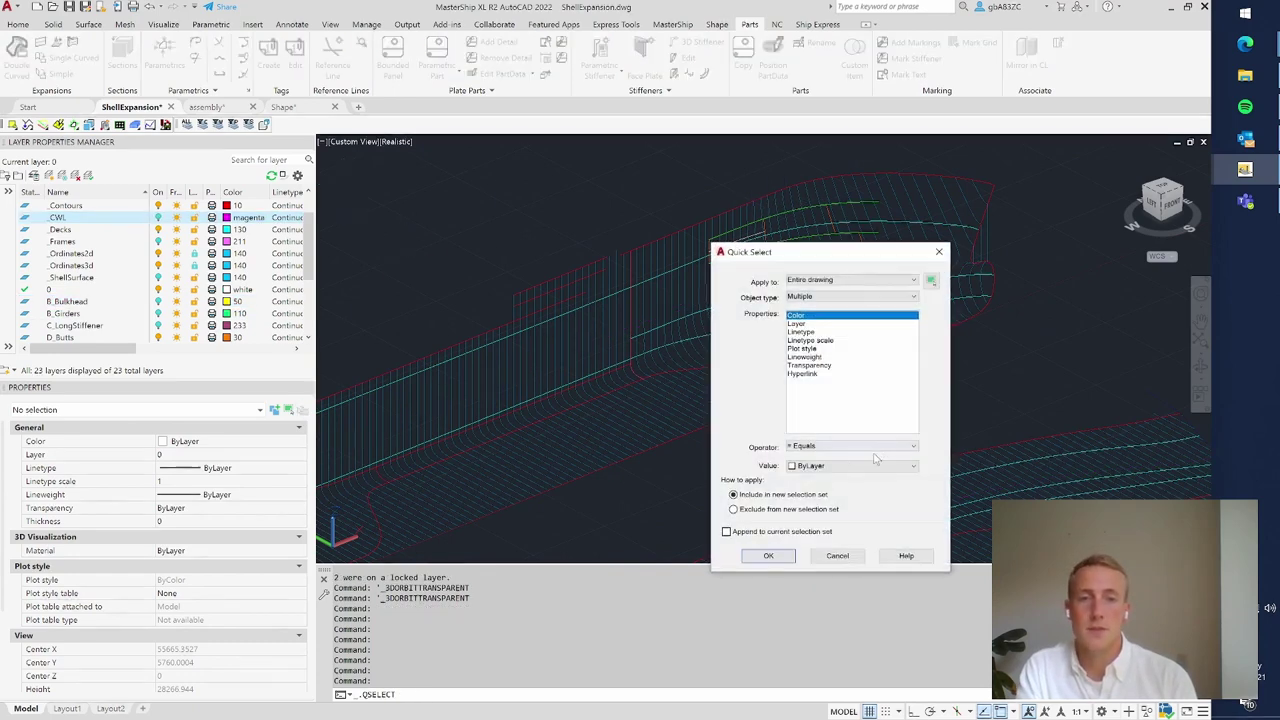
click(797, 323)
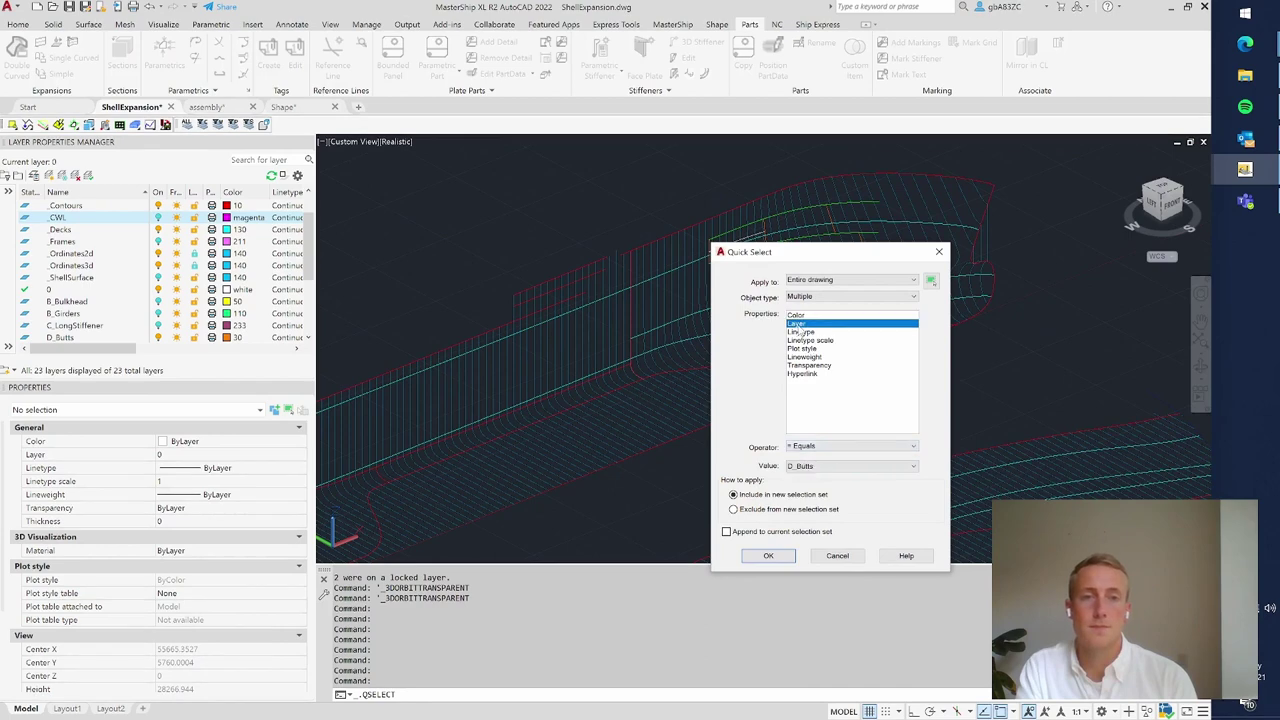
click(815, 465)
click(815, 637)
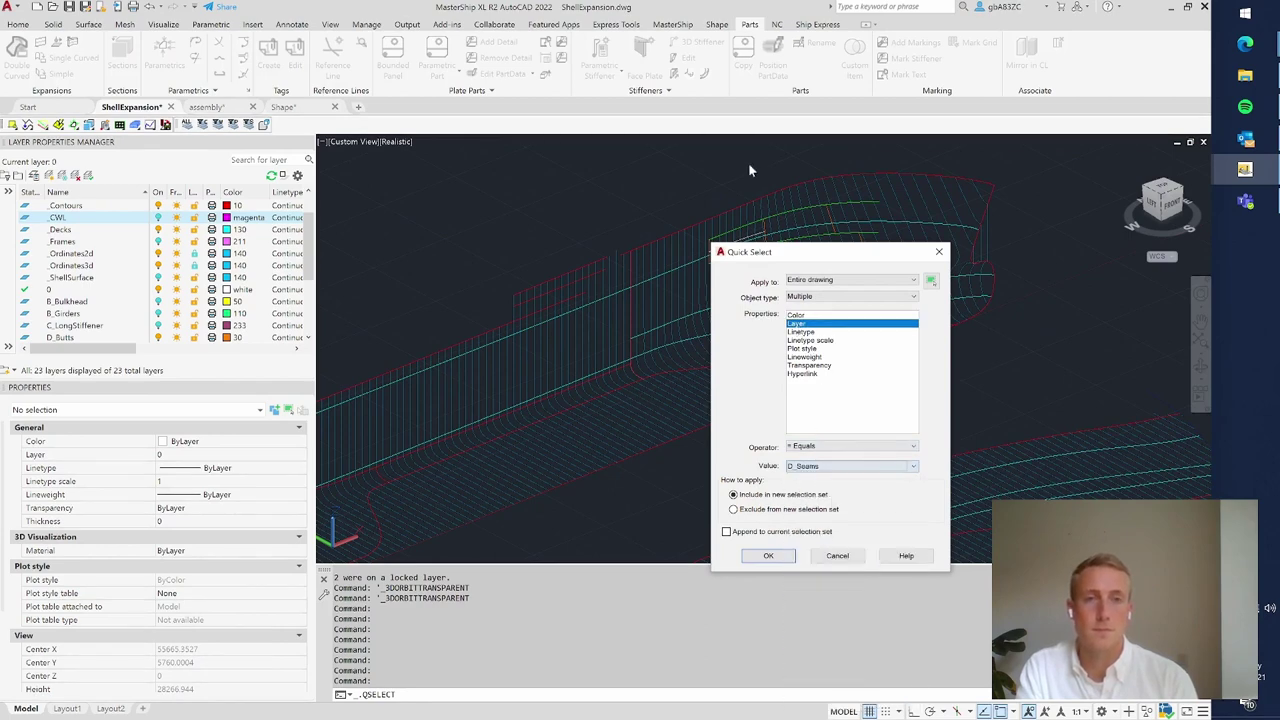
click(767, 555)
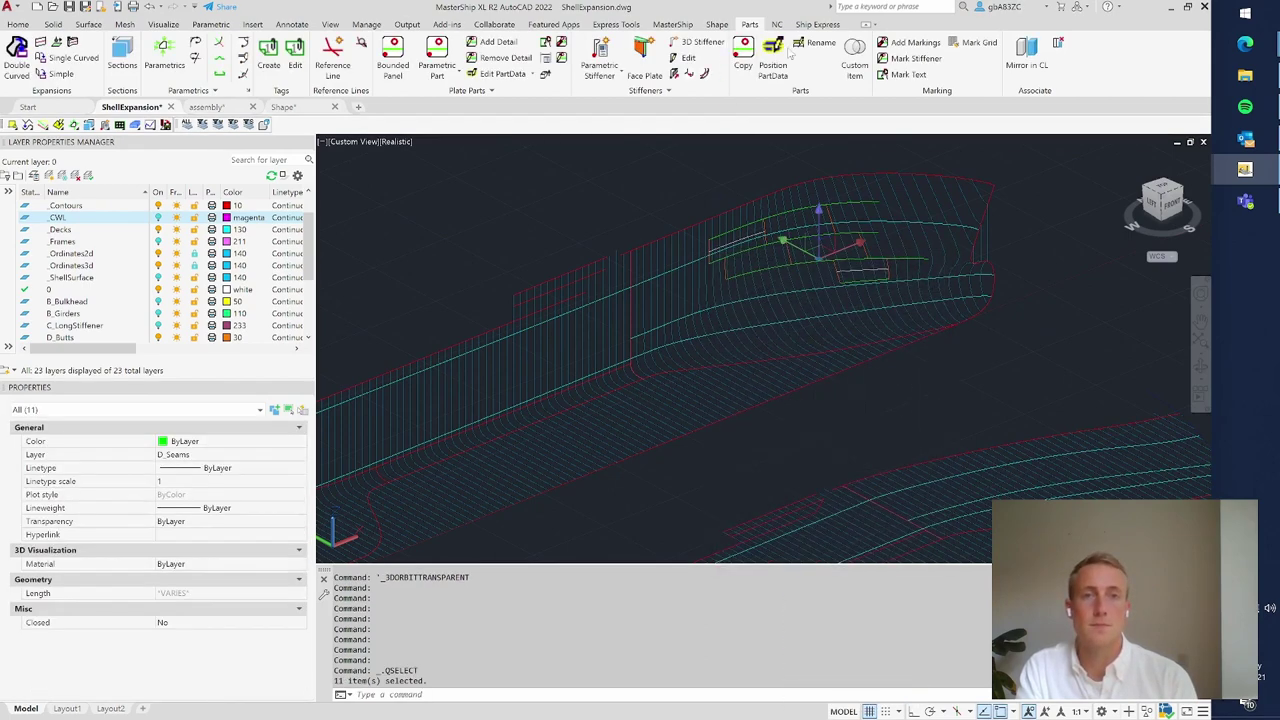
click(717, 24)
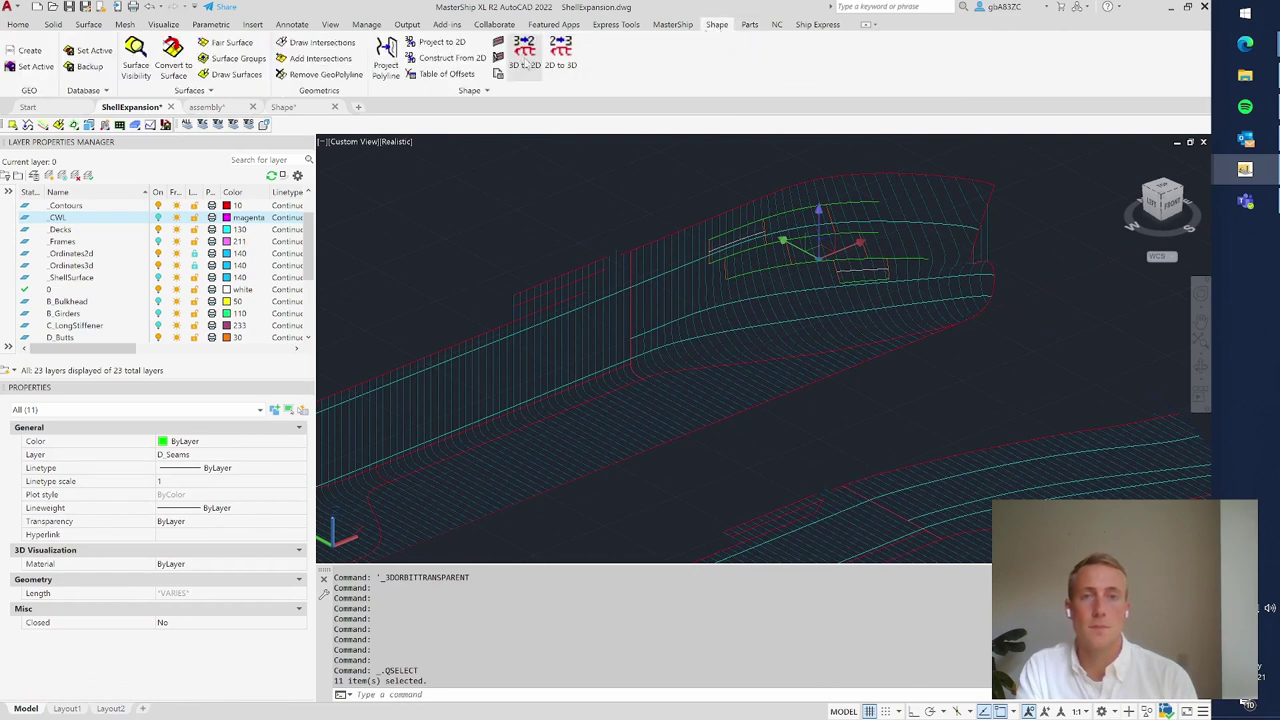
click(530, 60)
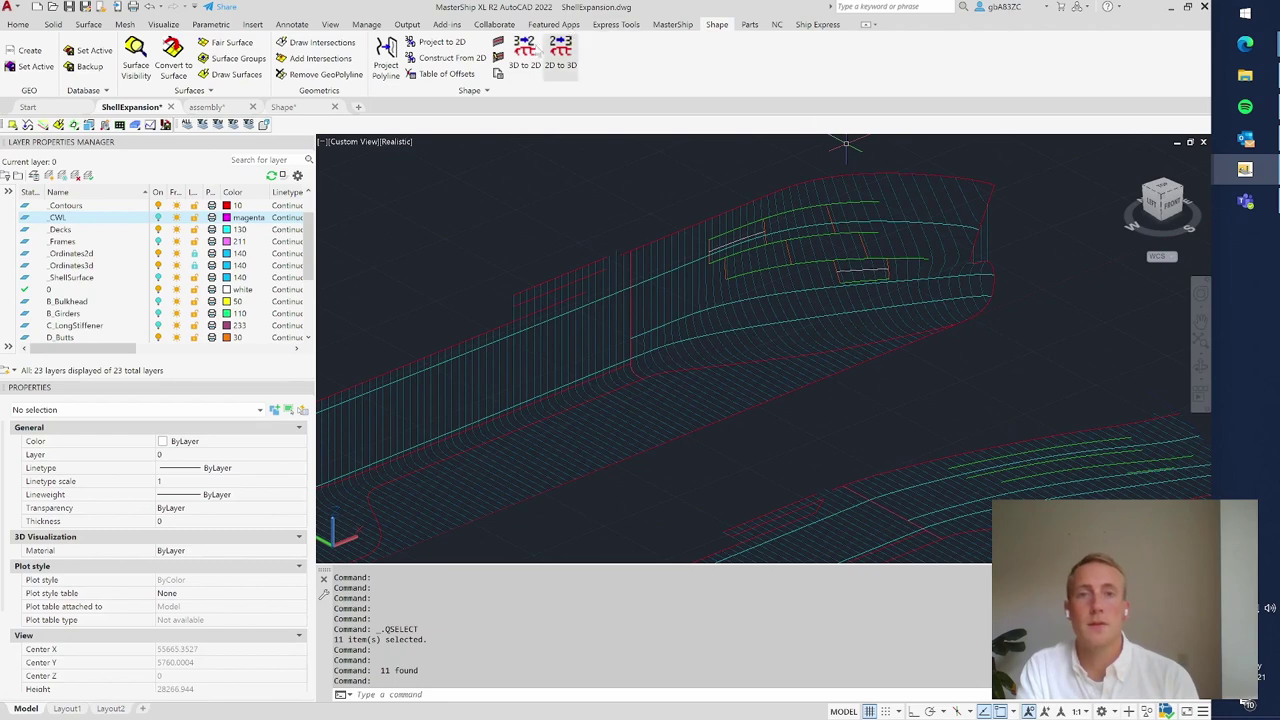
- Quick Select everything on the D_Butts layer and transfer the butts to the flat shell expansion with 3D to 2D
click(302, 410)
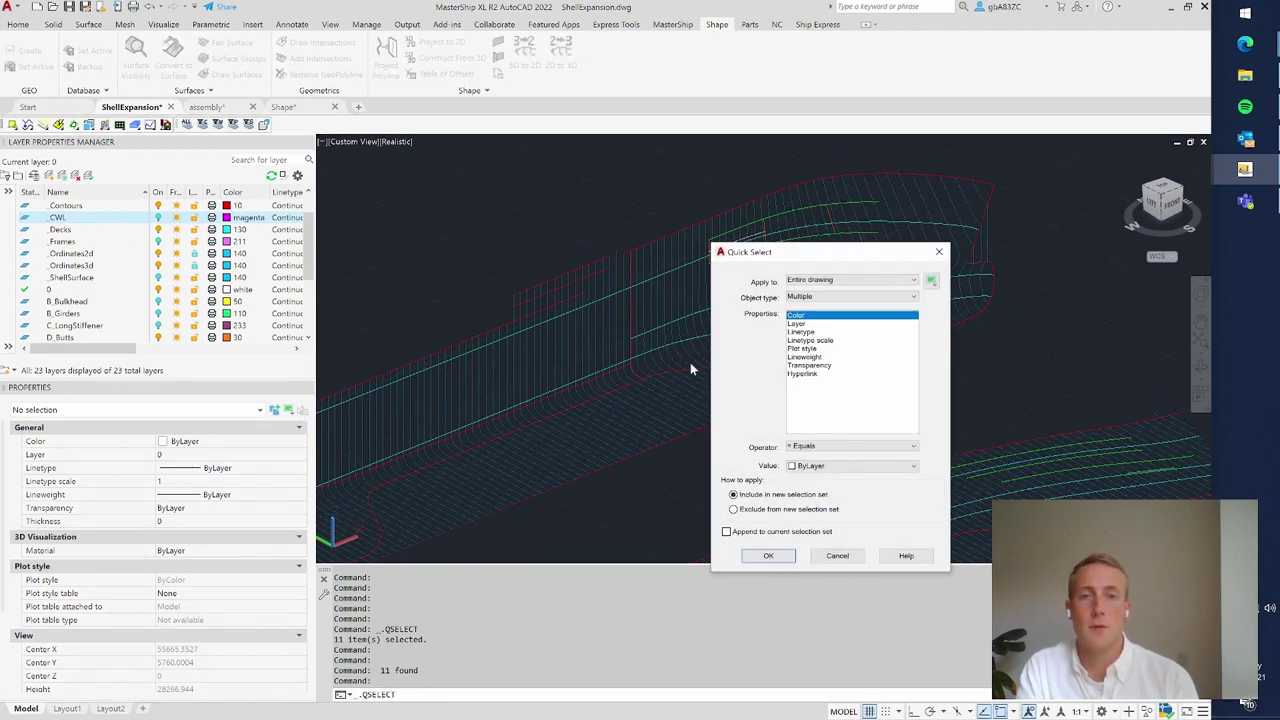
click(800, 323)
click(812, 447)
click(812, 447)
click(850, 466)
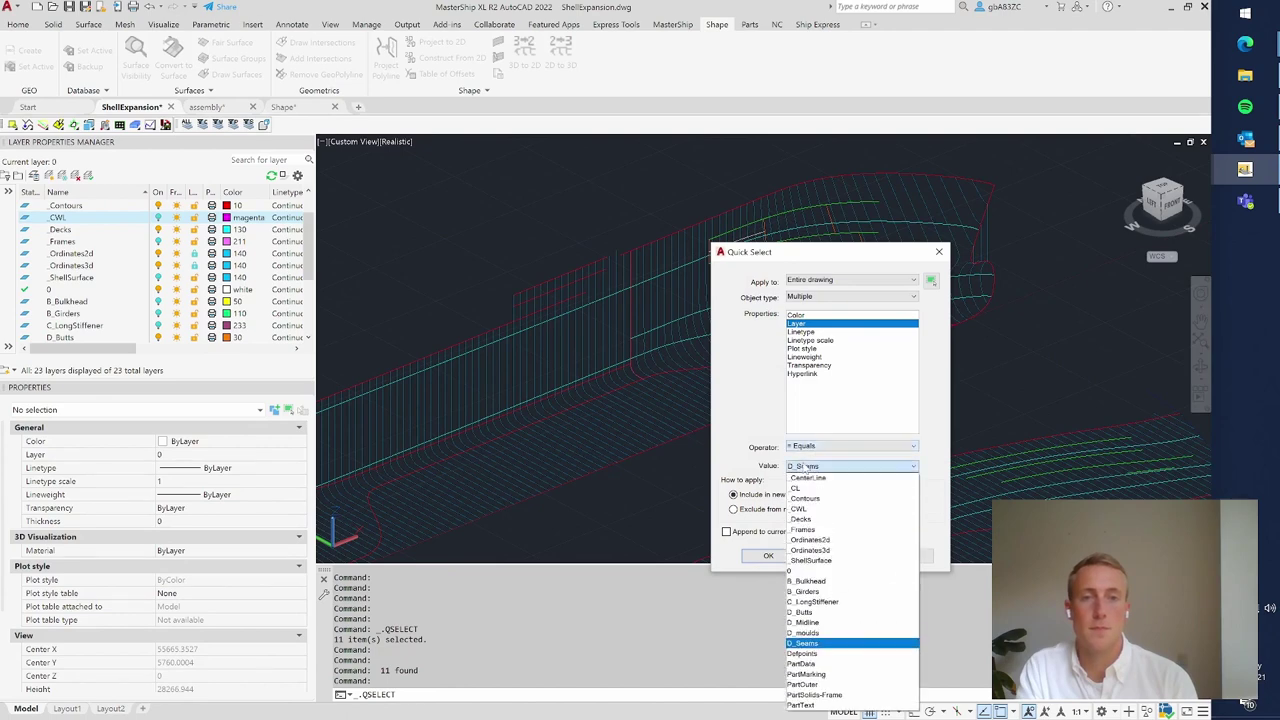
click(805, 612)
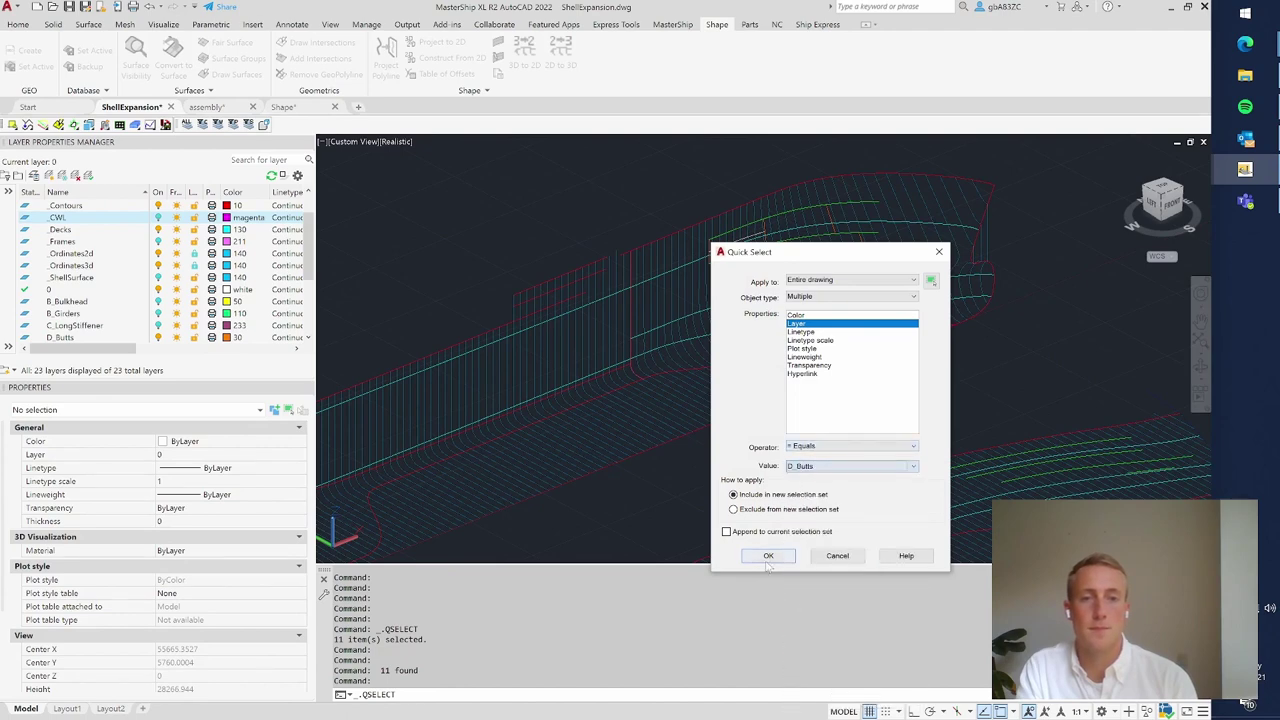
click(768, 556)
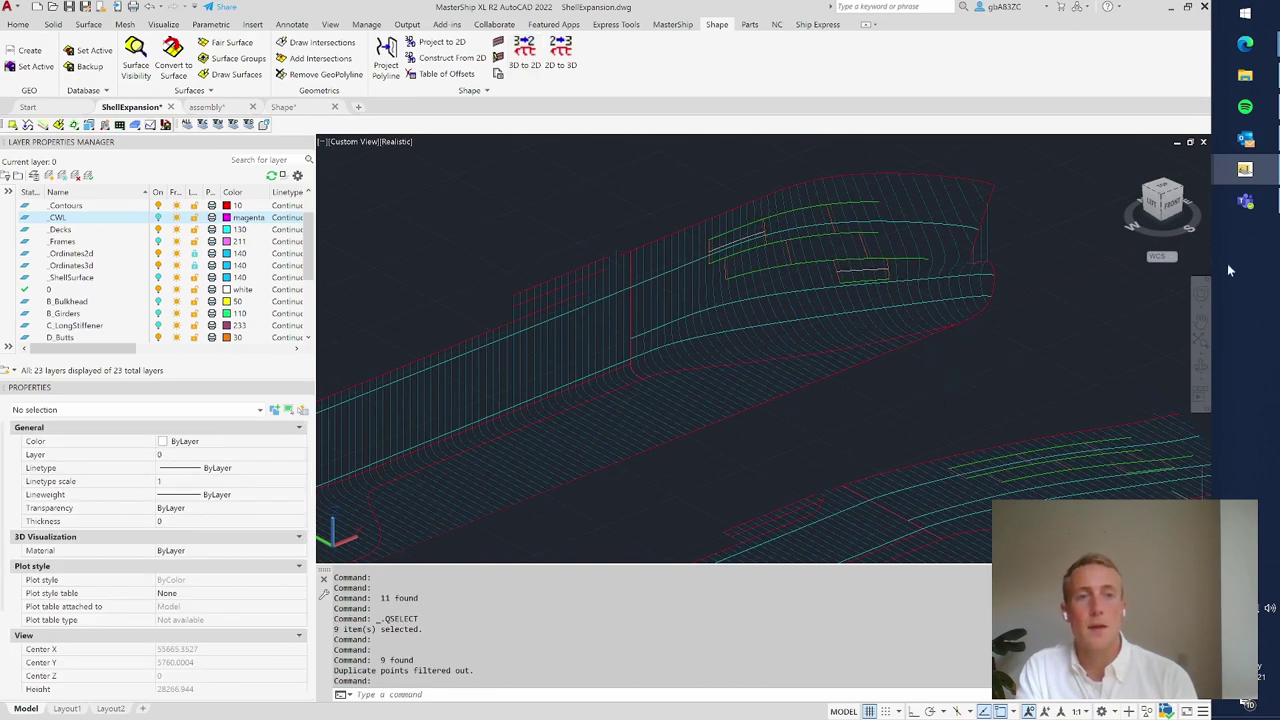
- Inspect the transferred seams and butts at the bow of the flat shell expansion from the top view
drag(1150, 215, 1137, 267)
click(1160, 195)
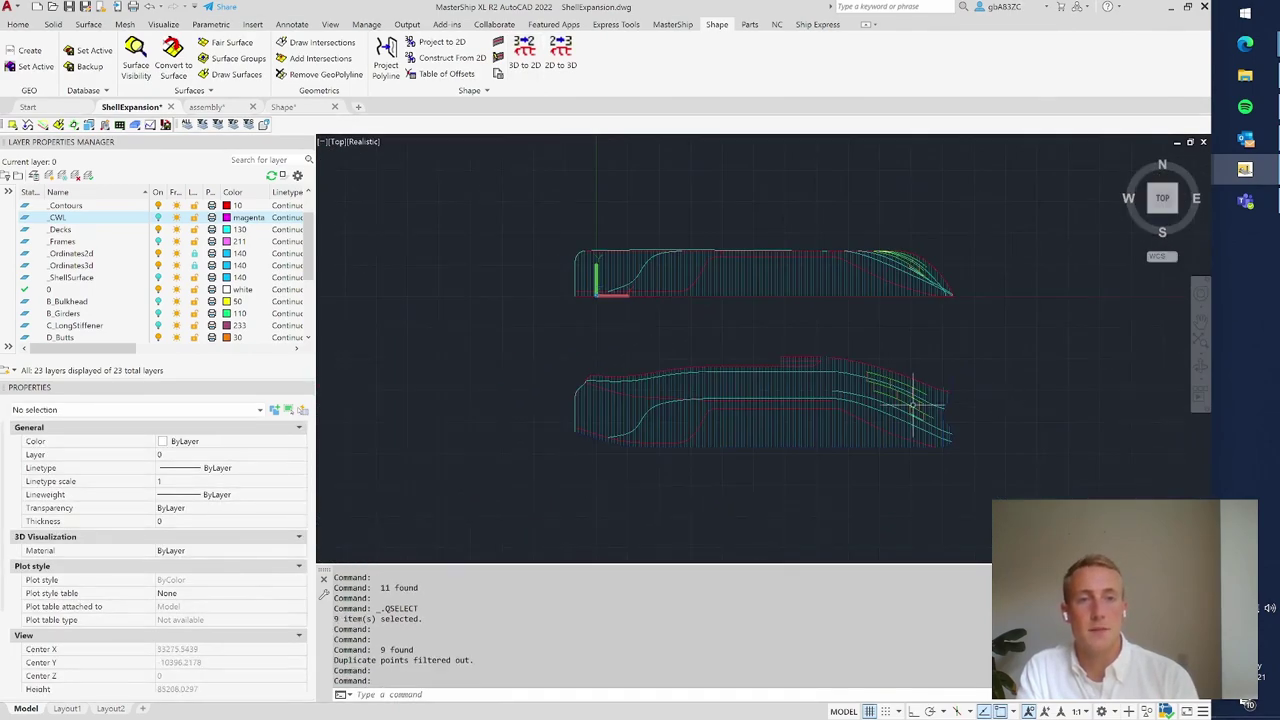
scroll(914, 390, up, 4)
scroll(931, 428, up, 2)
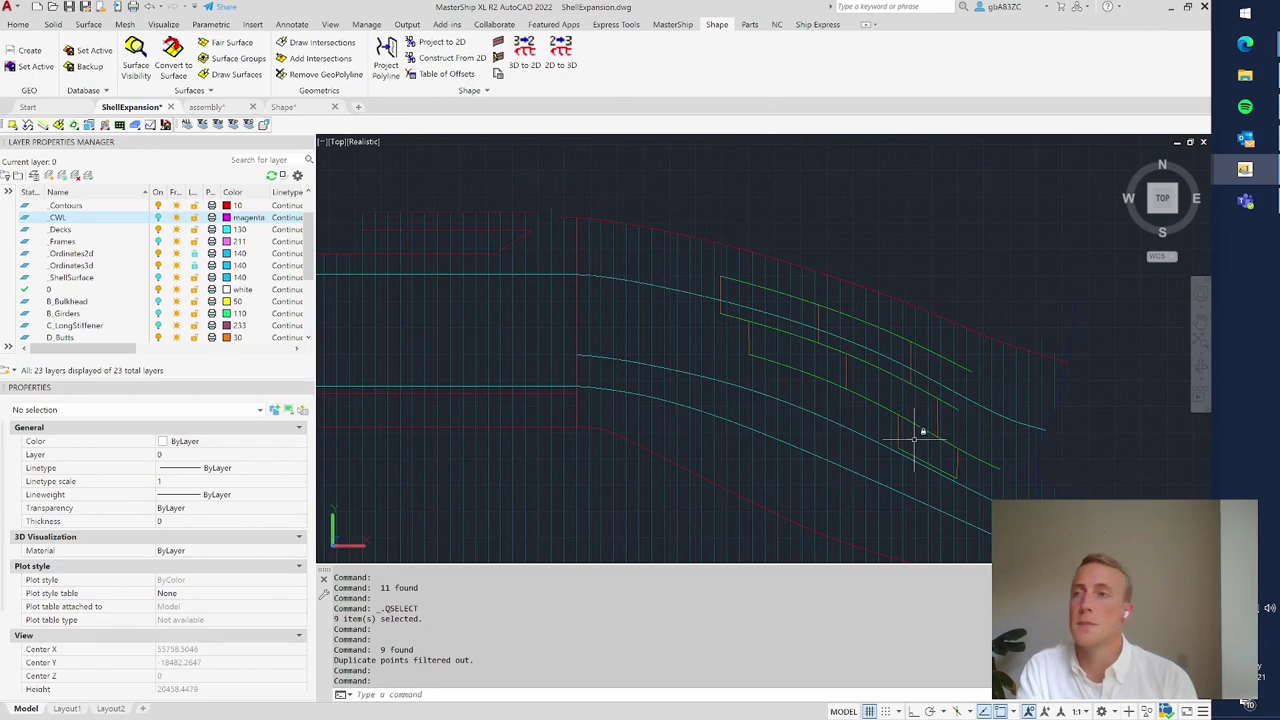
scroll(912, 432, up, 2)
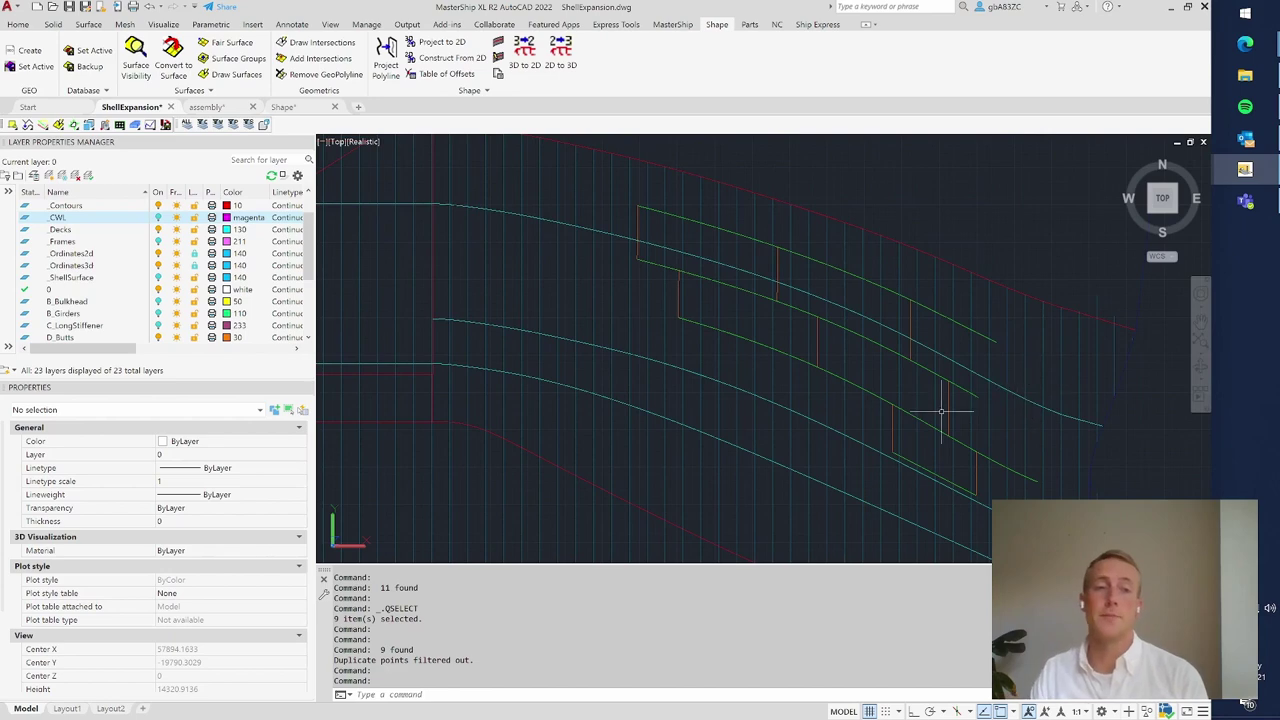
- Start a Double Curved Expansion of the upper aft bow shell plate in the 3D model, selecting its lower, middle and upper seams
shift+middle_drag(900, 418, 833, 350)
scroll(660, 192, up, 5)
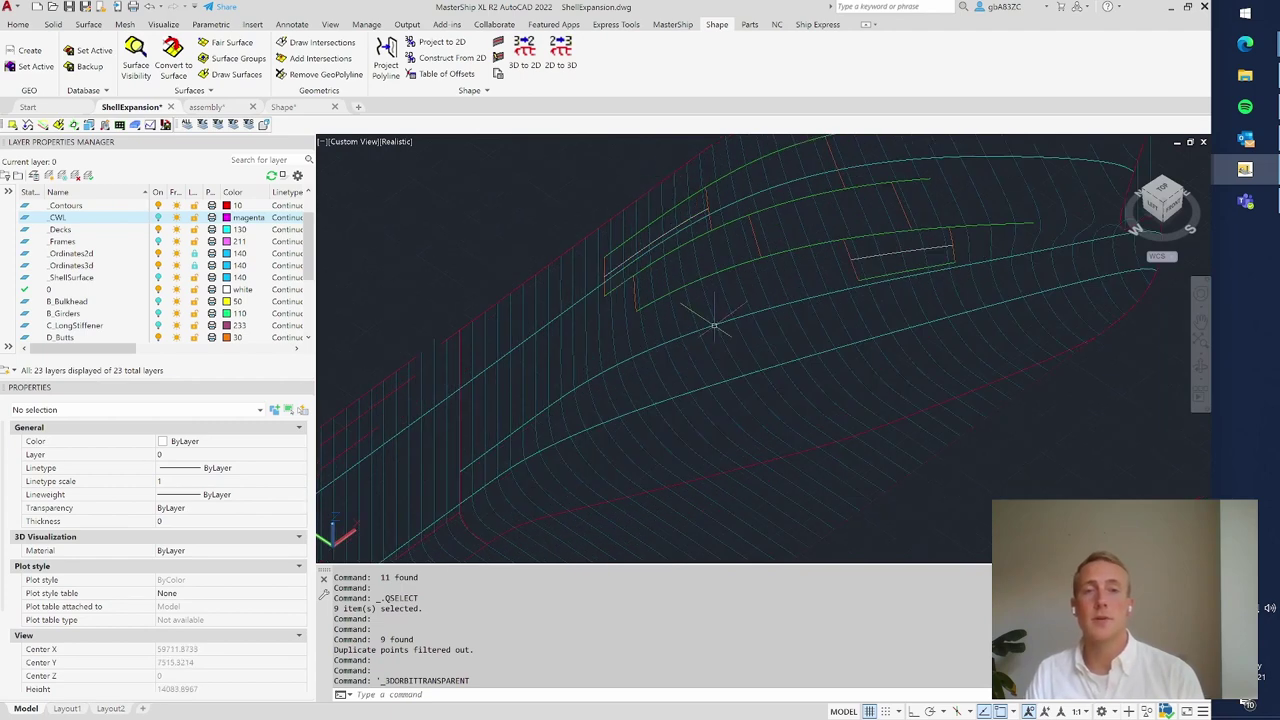
click(749, 26)
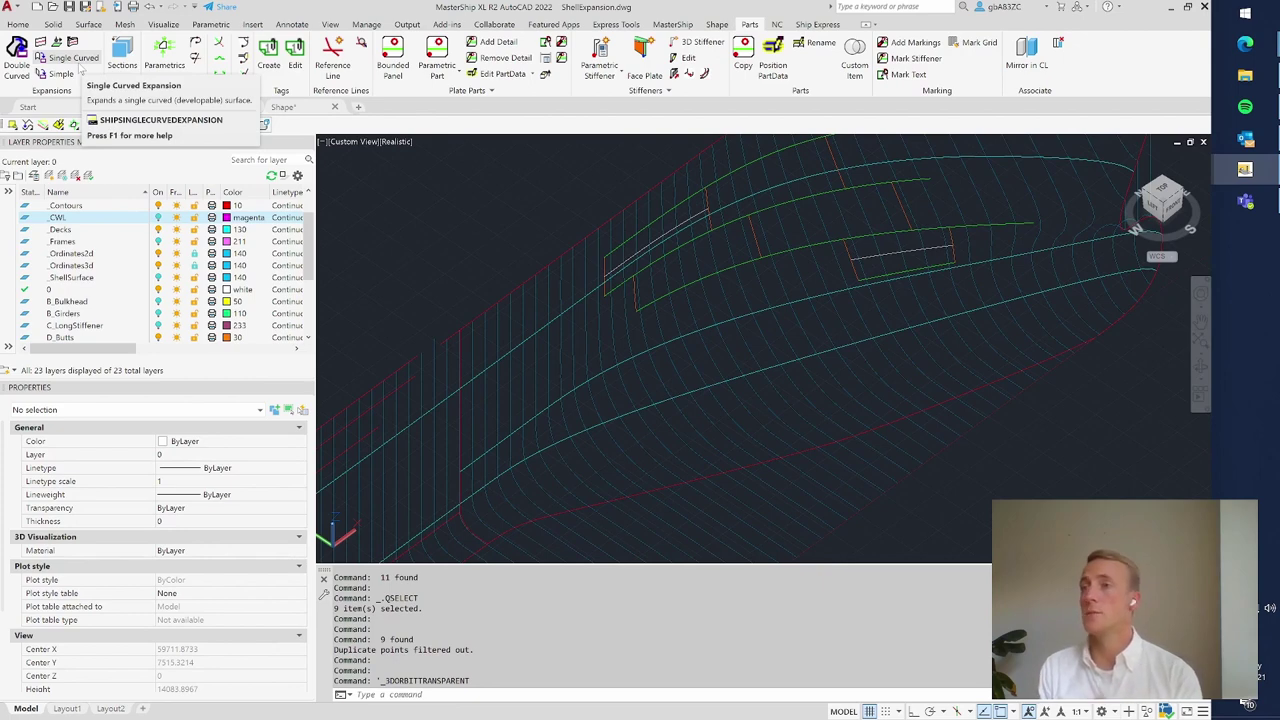
click(16, 62)
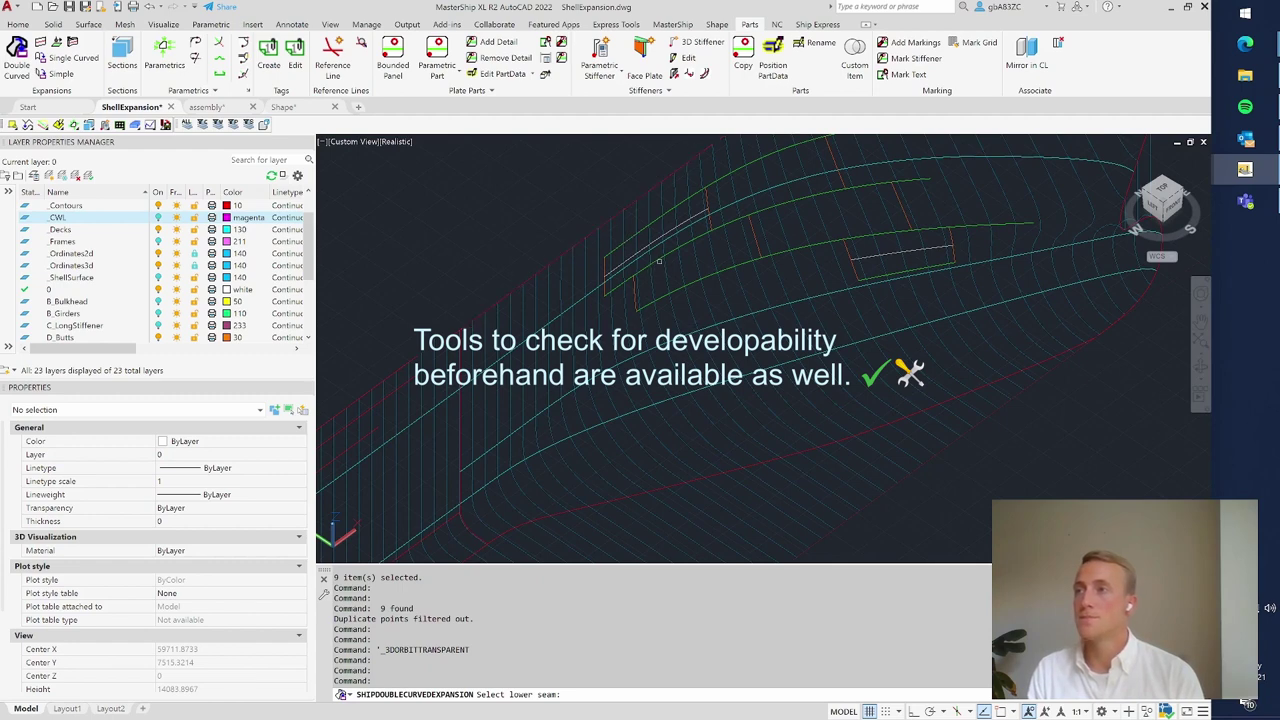
click(655, 252)
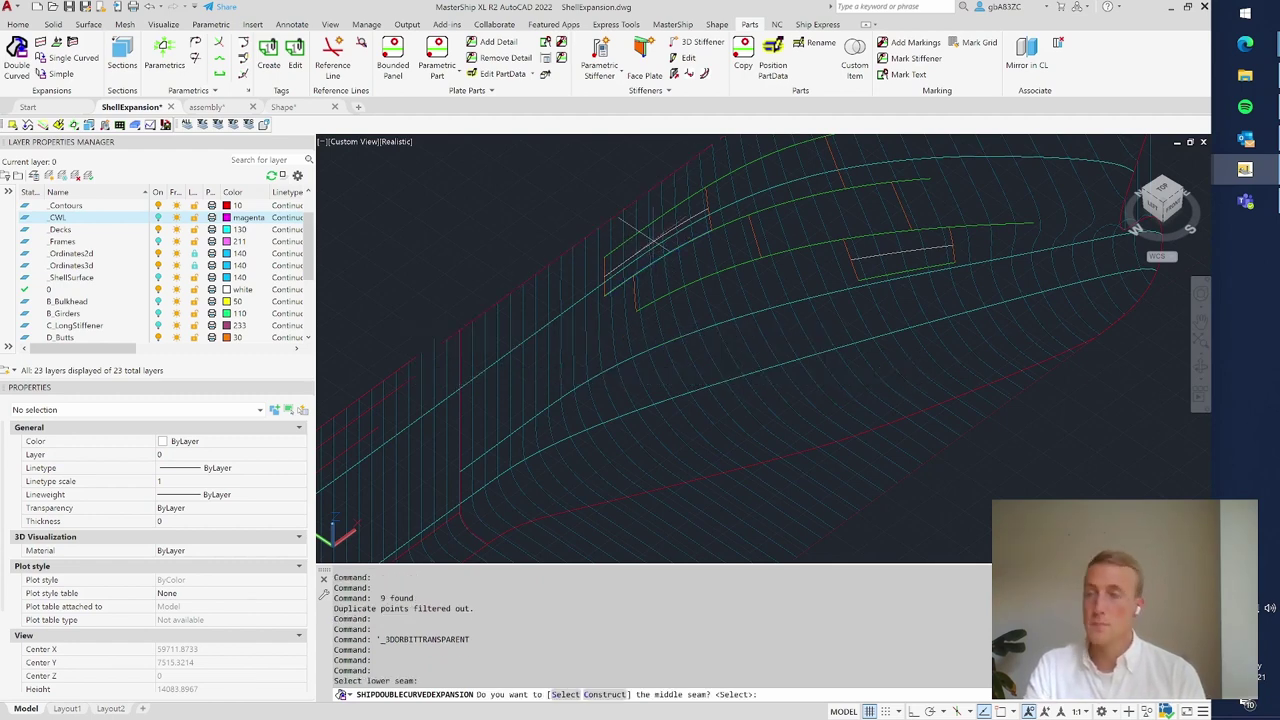
key(Return)
click(656, 221)
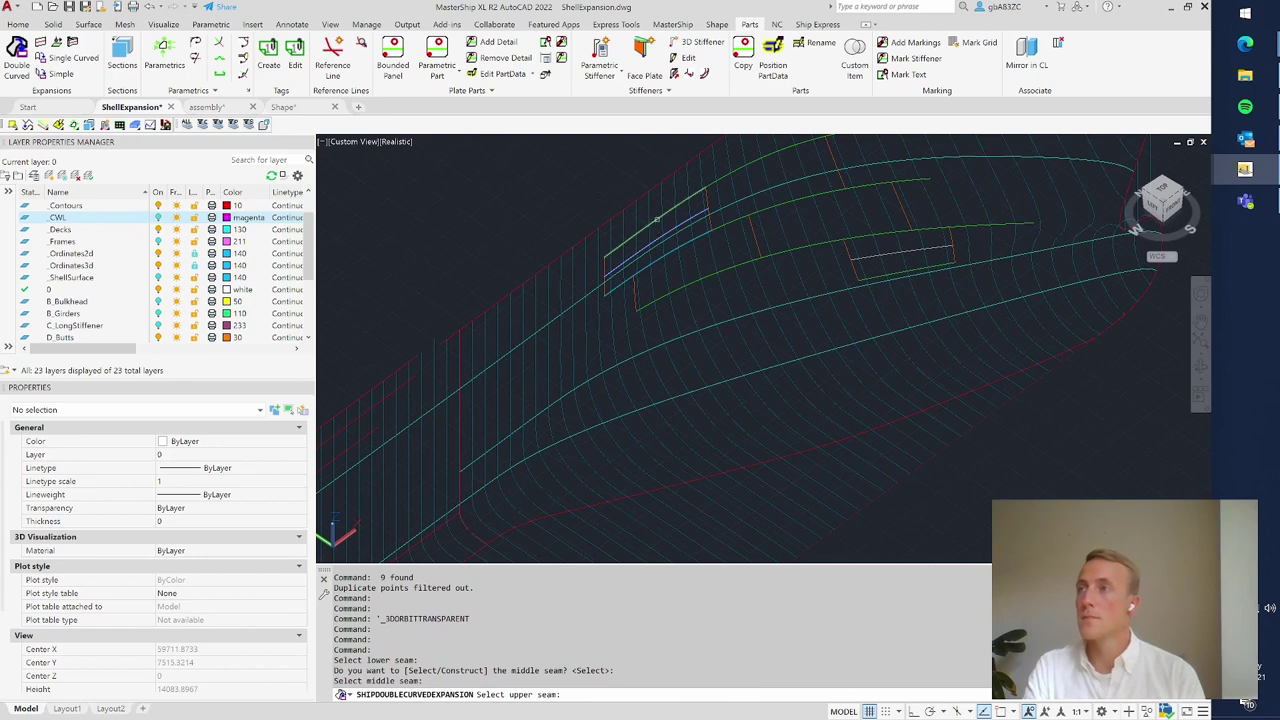
click(659, 216)
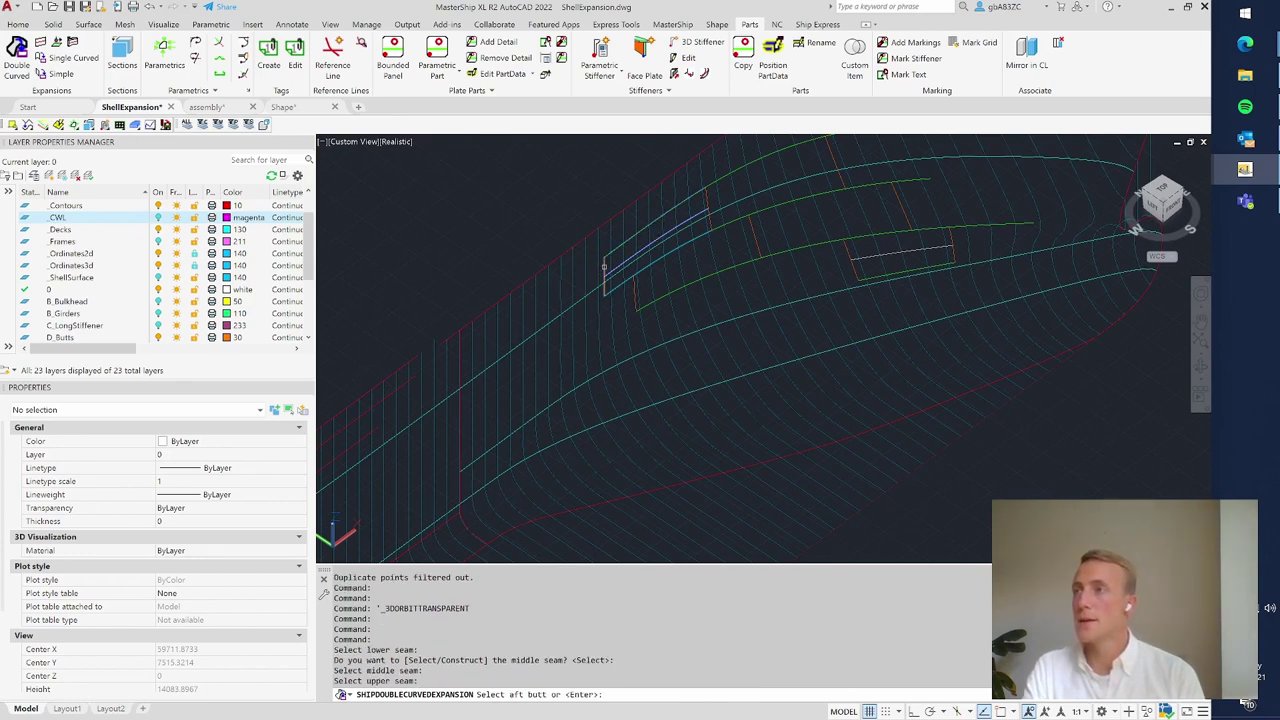
- Select the plate's aft and fore butts without calculation end points and identify the expansion as P3
click(604, 266)
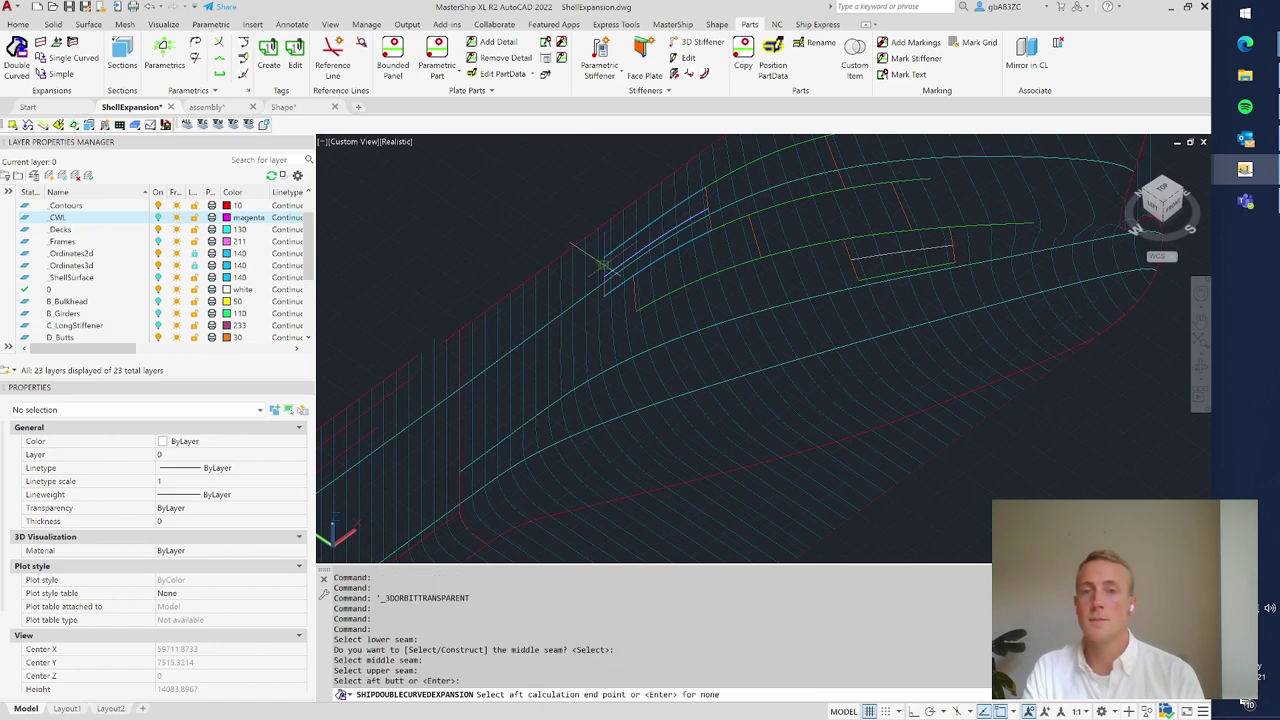
key(Return)
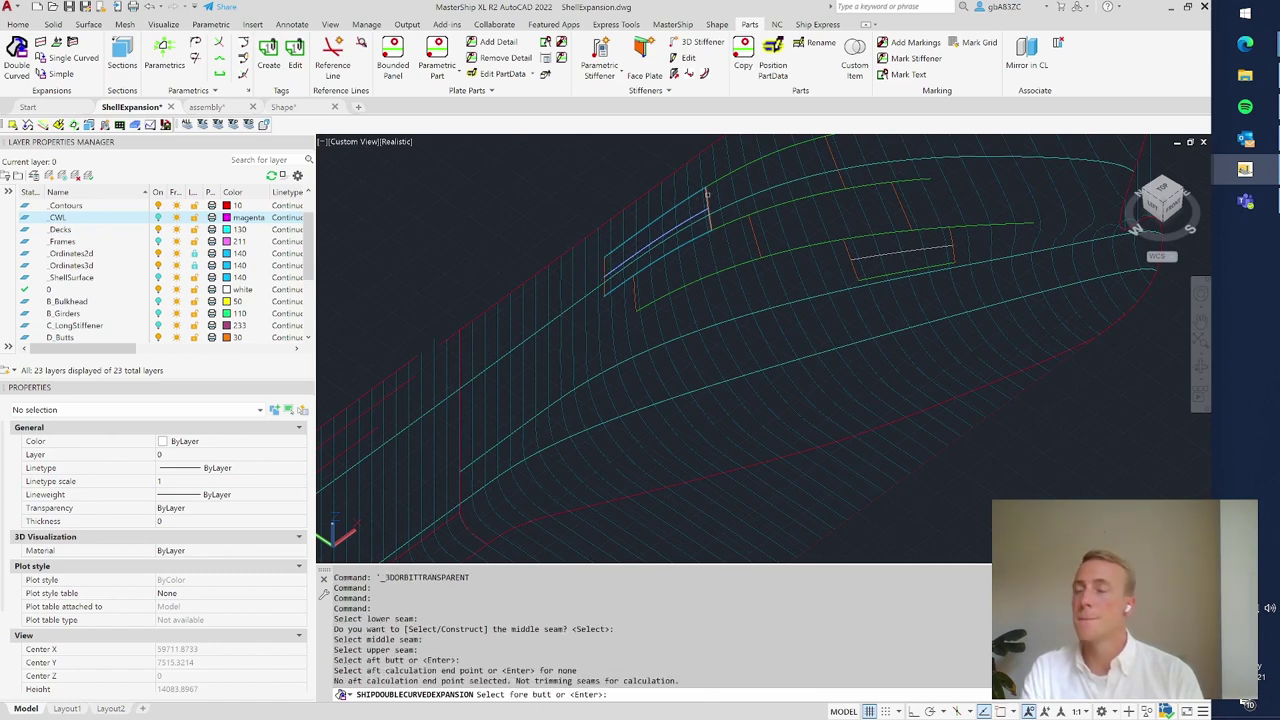
click(707, 195)
key(Return)
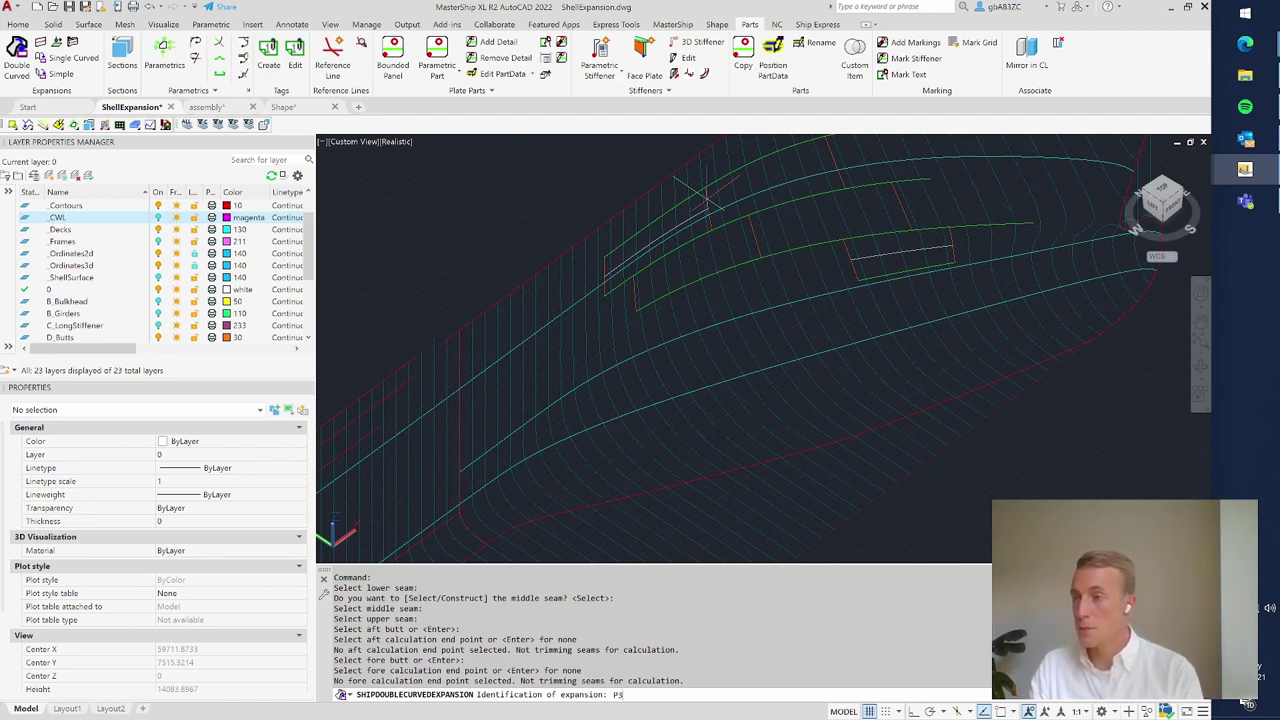
key(Return)
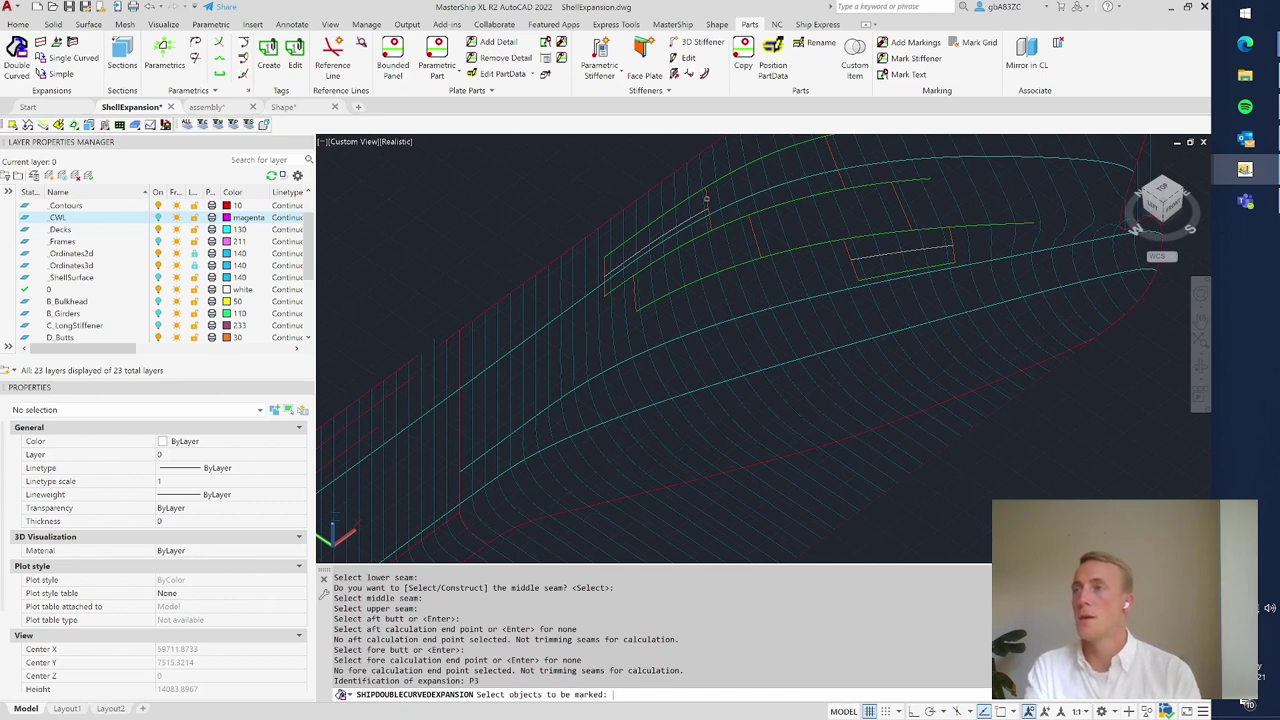
- Turn on the _CWL and _Frames layers and select the frames crossing the plate as objects to be marked
click(158, 217)
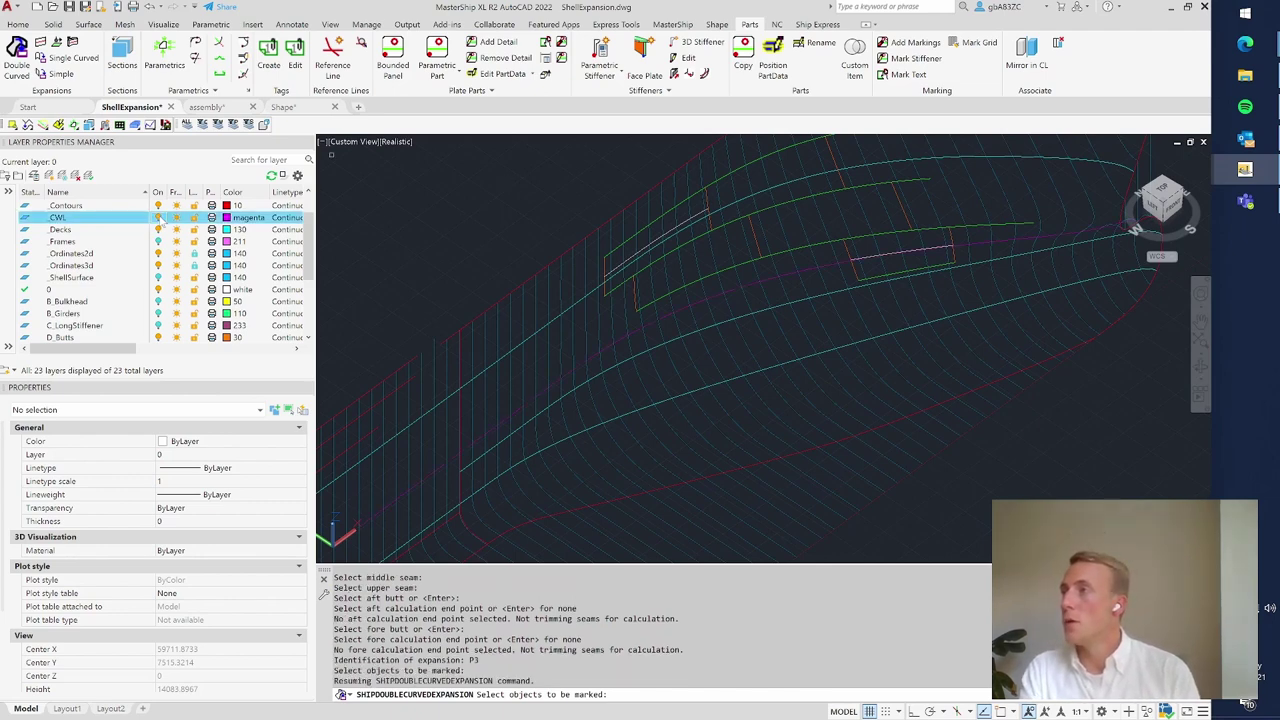
click(158, 241)
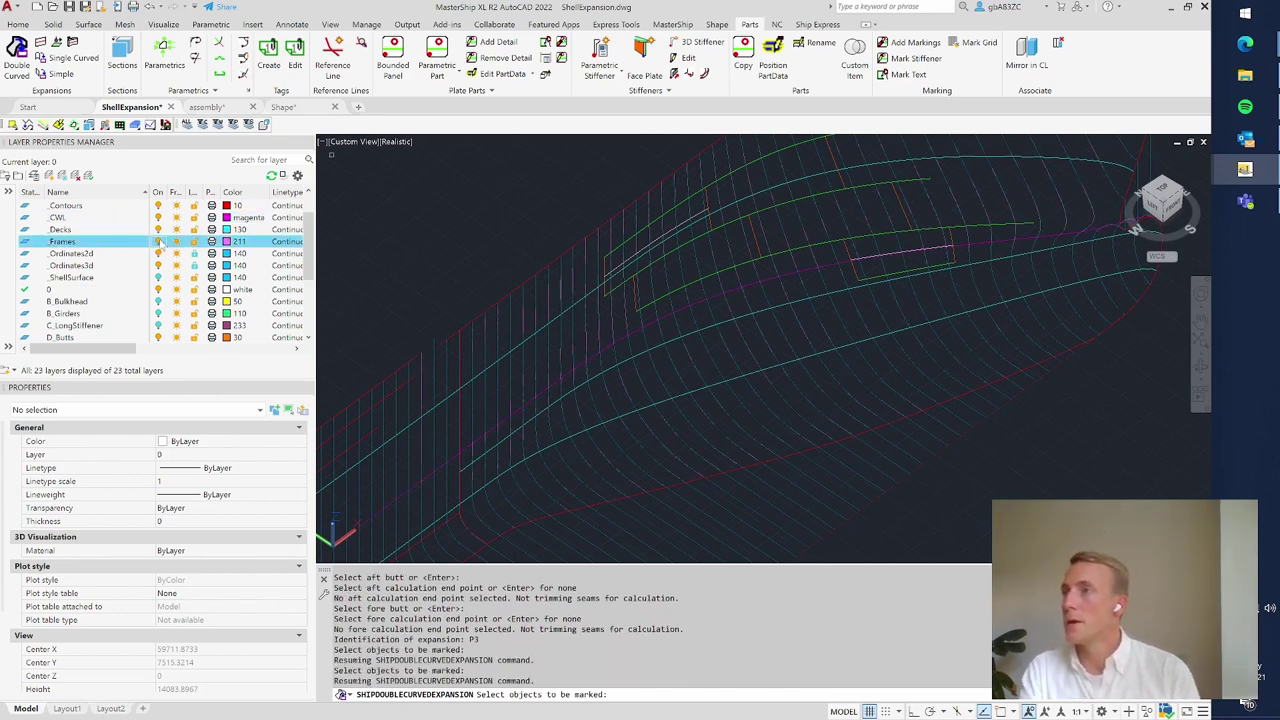
click(611, 237)
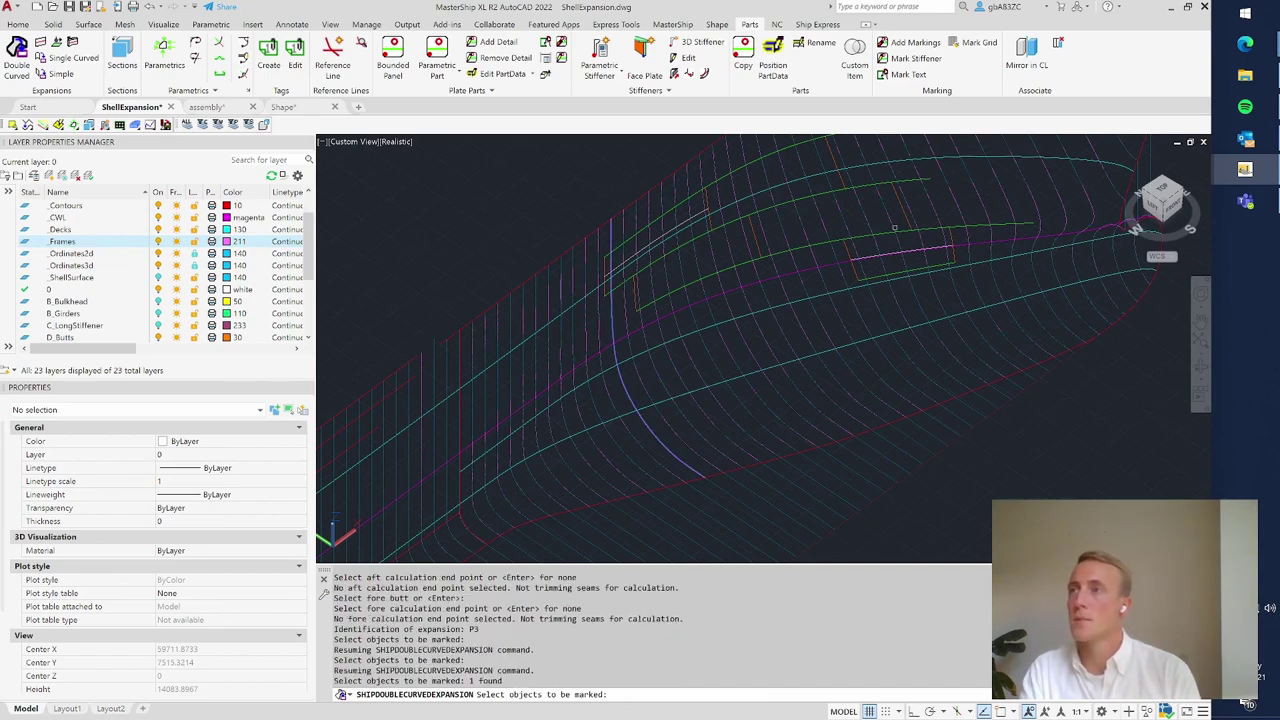
shift+middle_drag(809, 258, 711, 209)
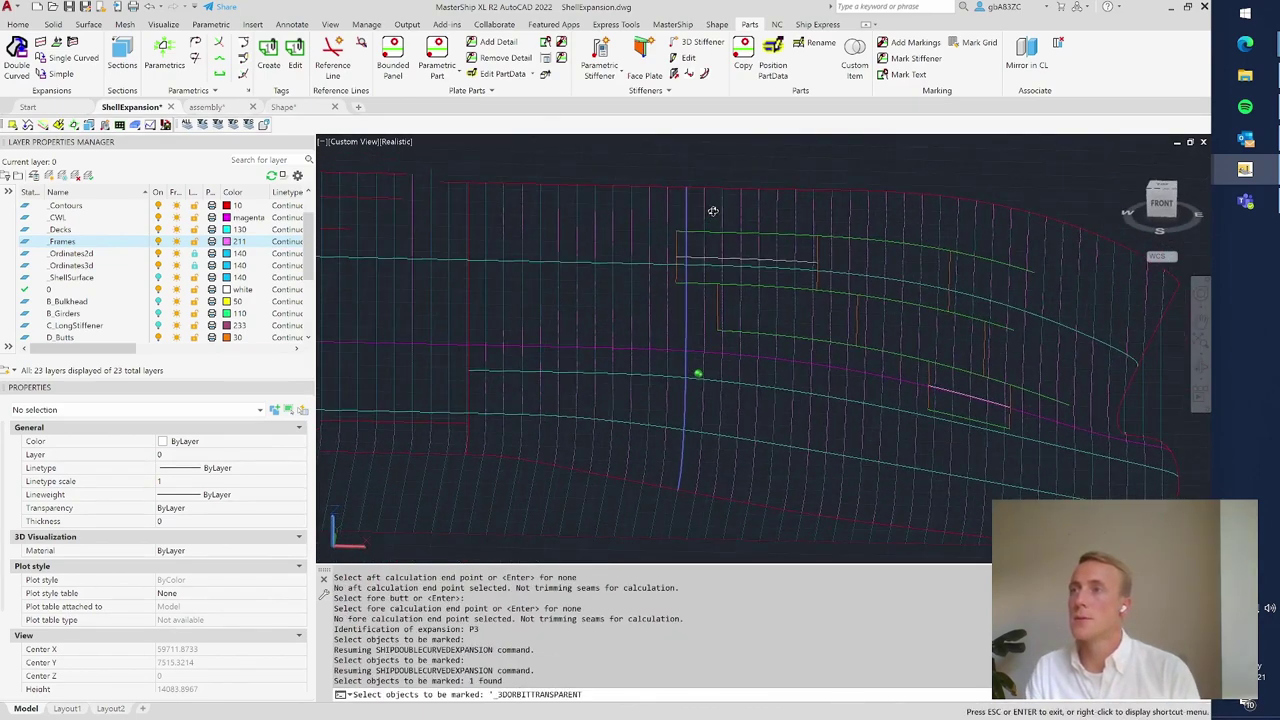
click(826, 223)
click(699, 198)
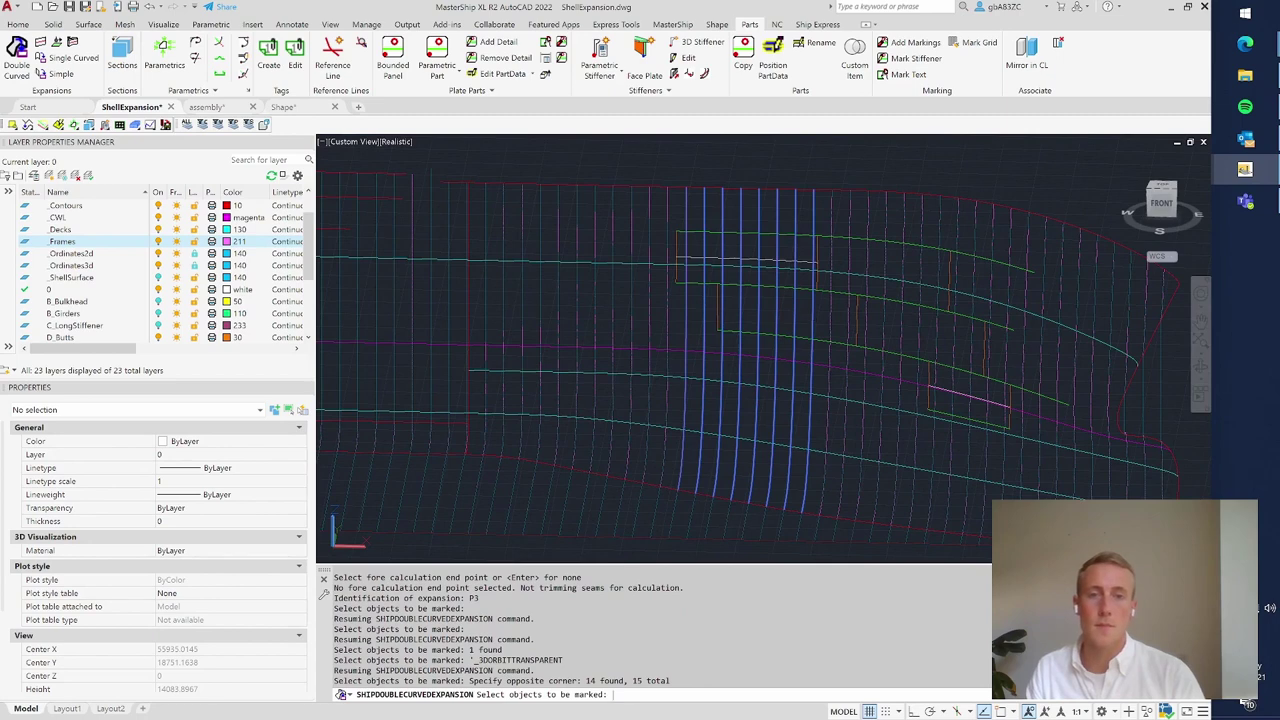
- Calculate the P3 expansion without excess material and accept the lofting points
key(Return)
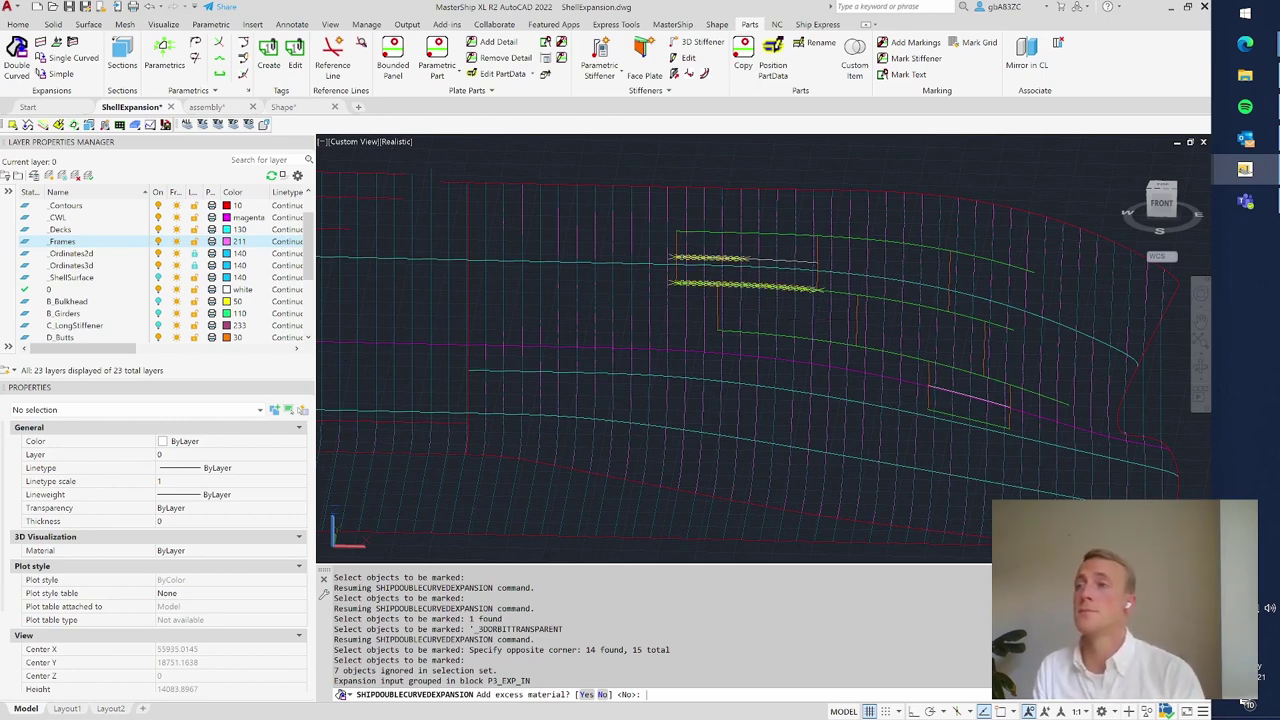
key(Return)
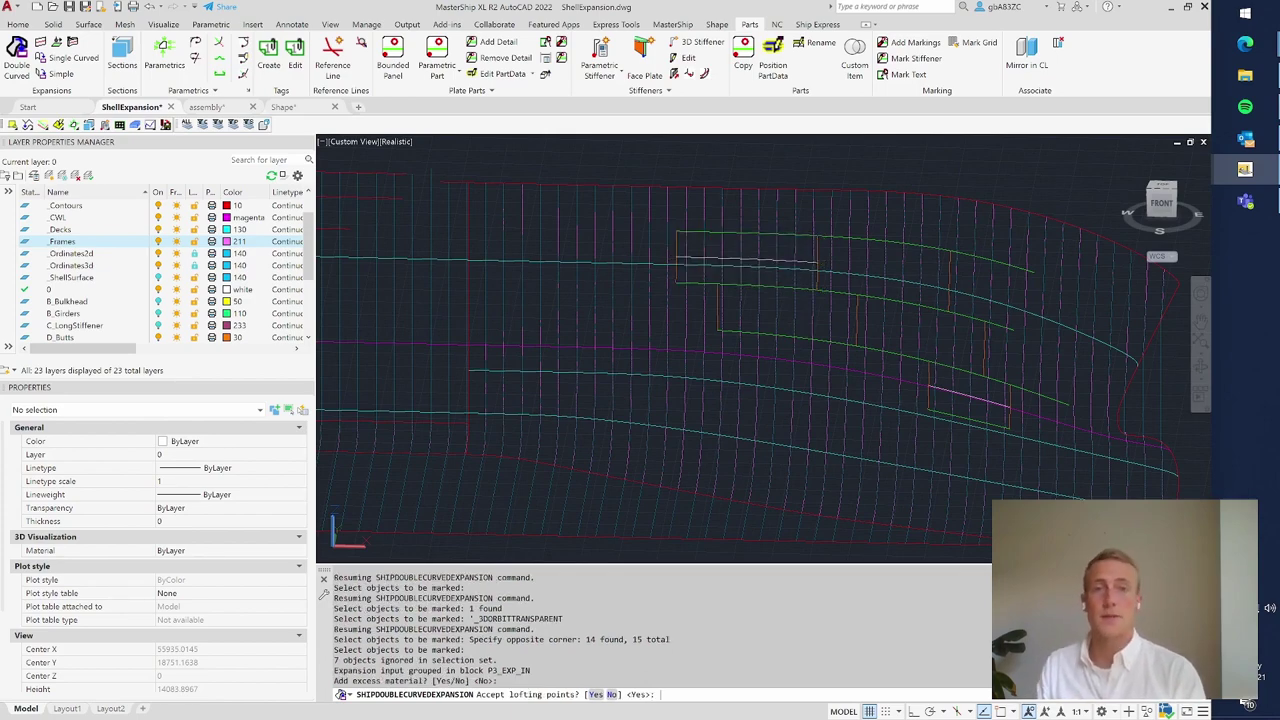
key(Return)
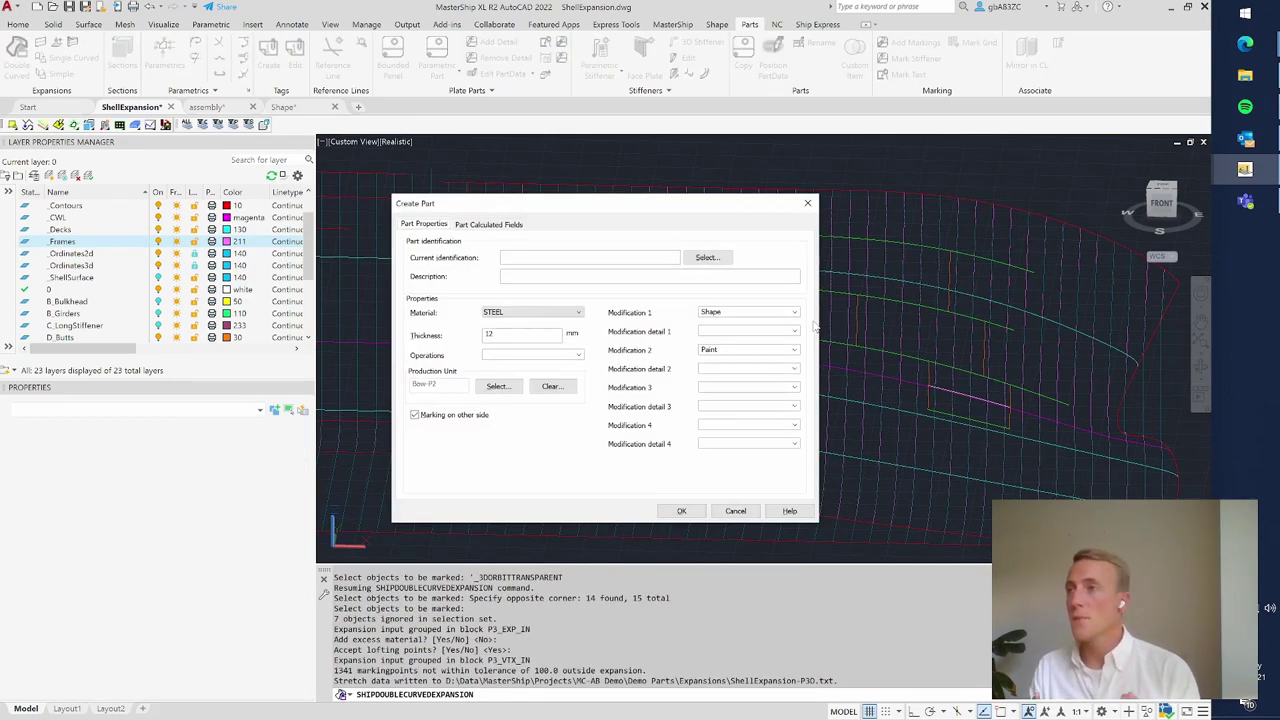
- Create the plate part with identification P3-1, material STEEL, thickness 10 mm and production unit Bow-P2
click(617, 257)
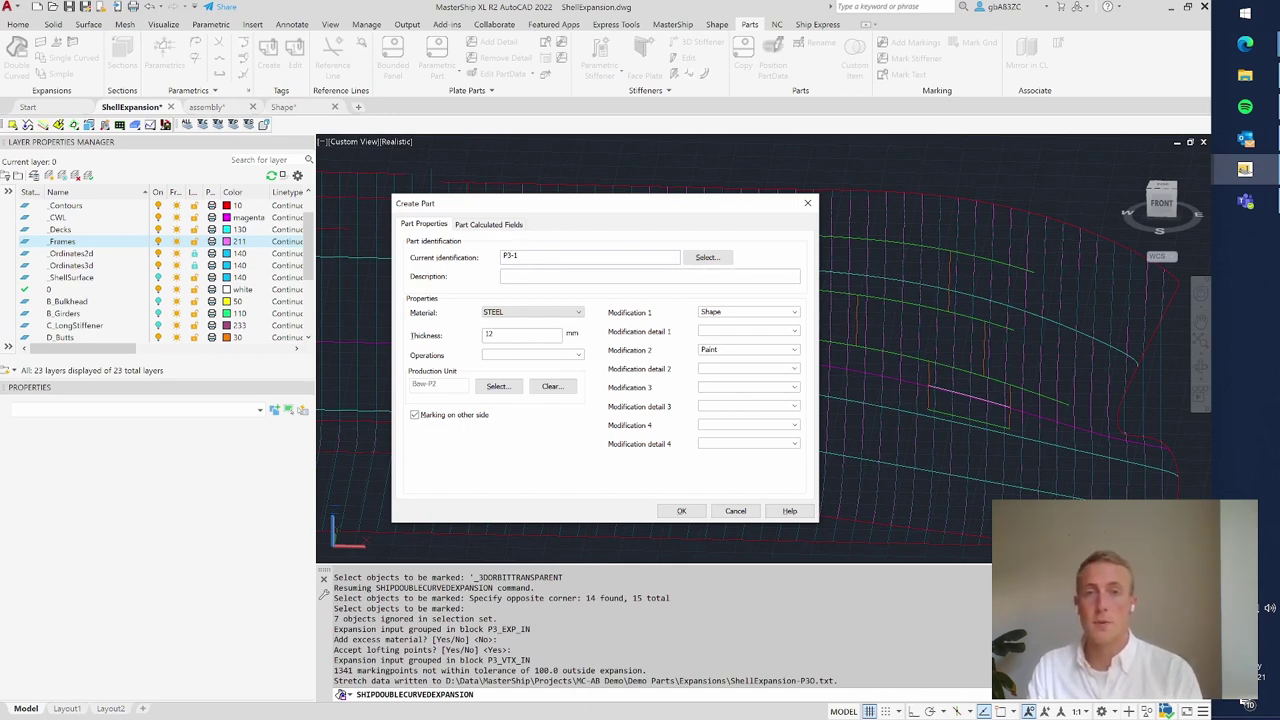
click(527, 314)
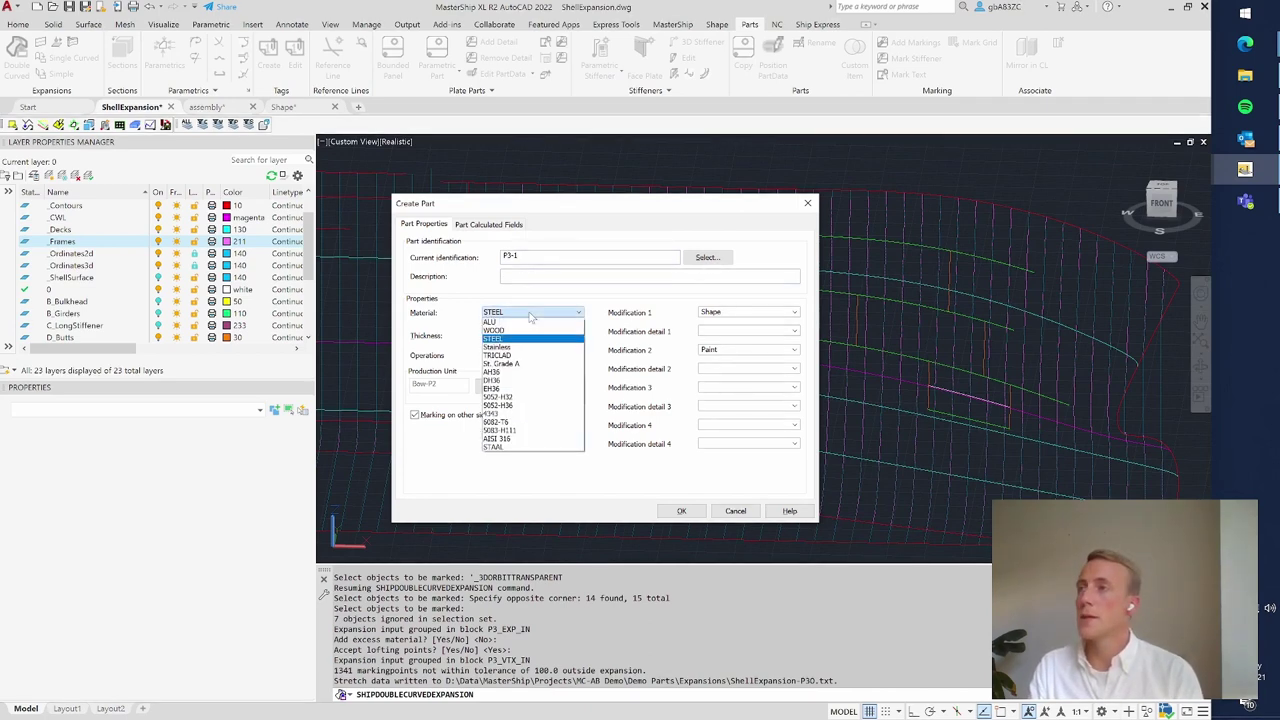
click(531, 317)
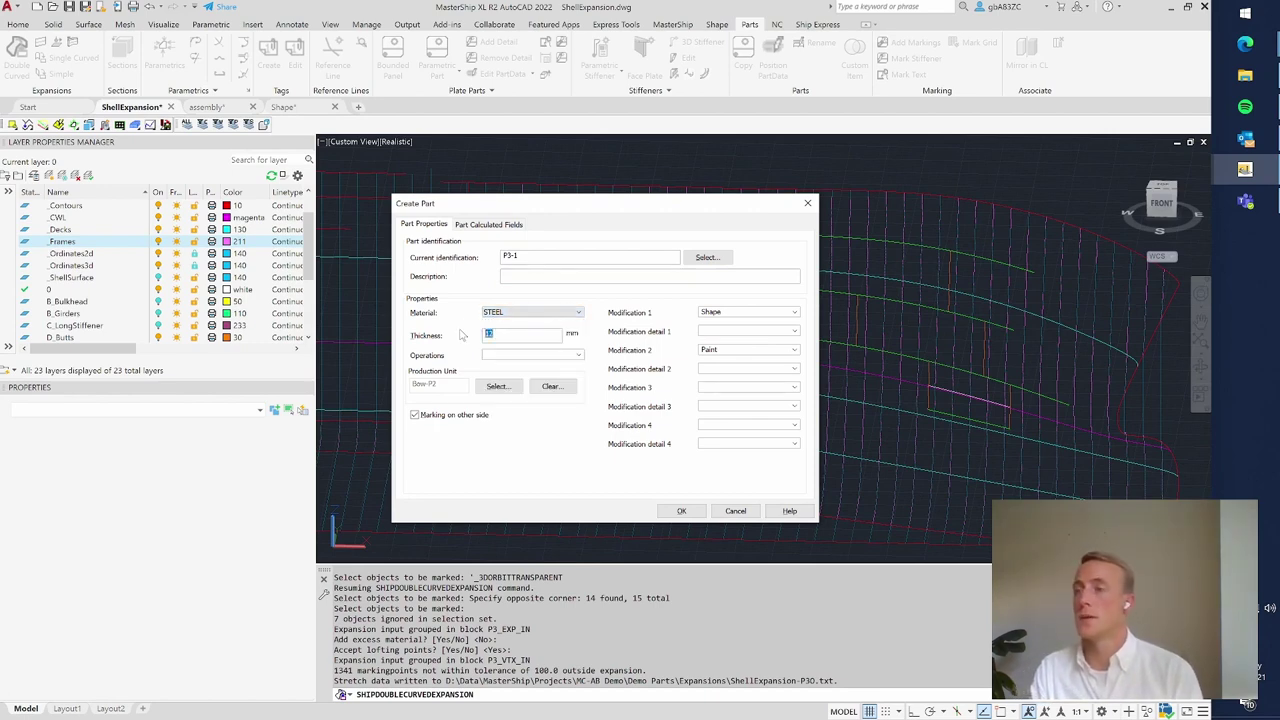
text(10)
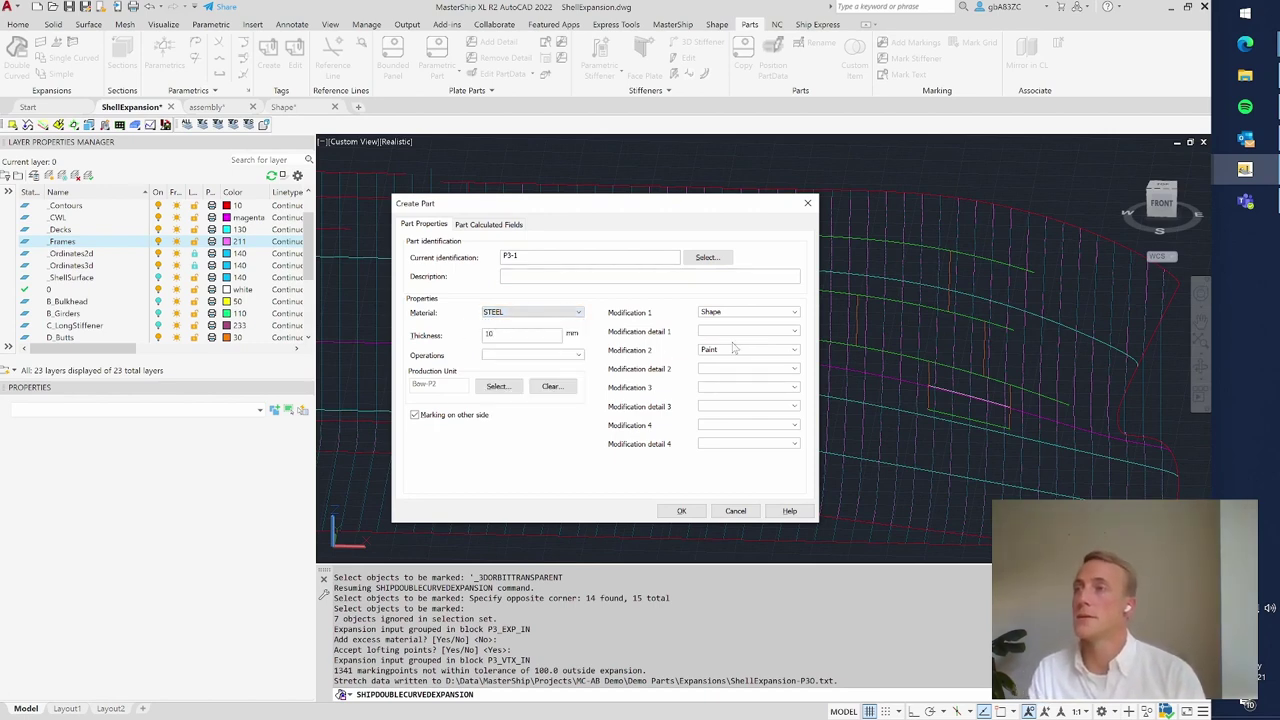
key(Tab)
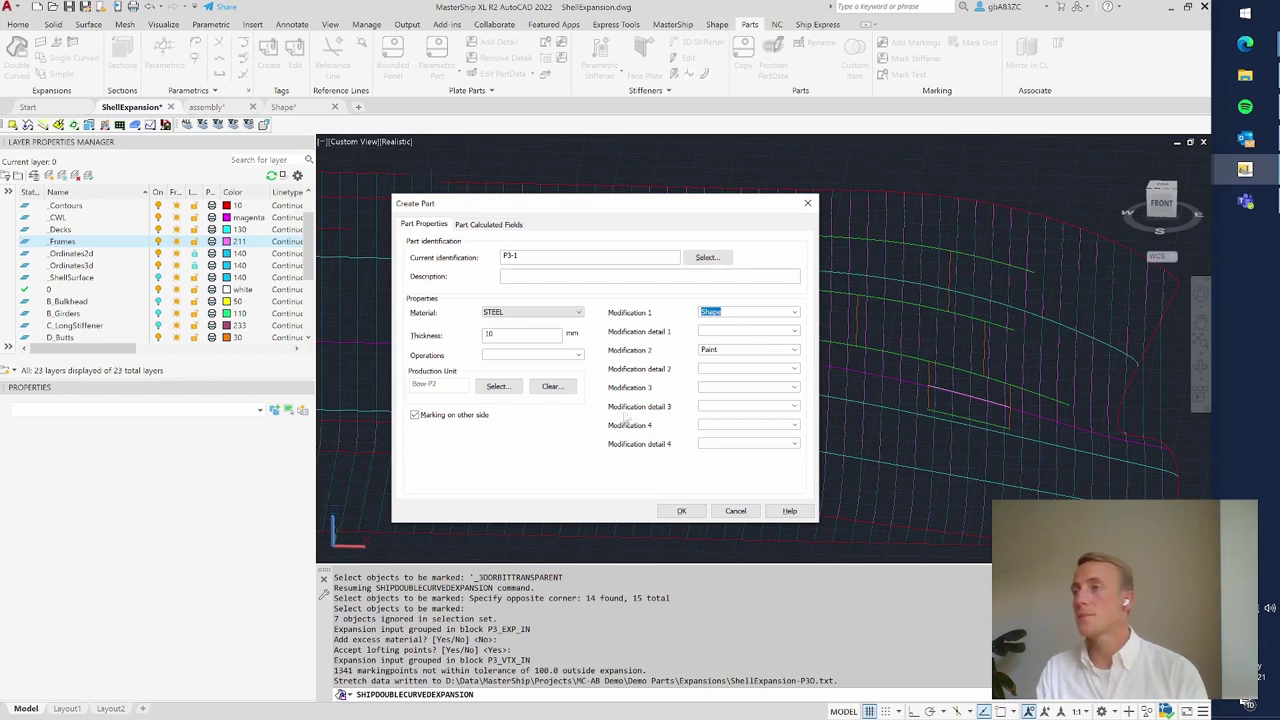
click(497, 386)
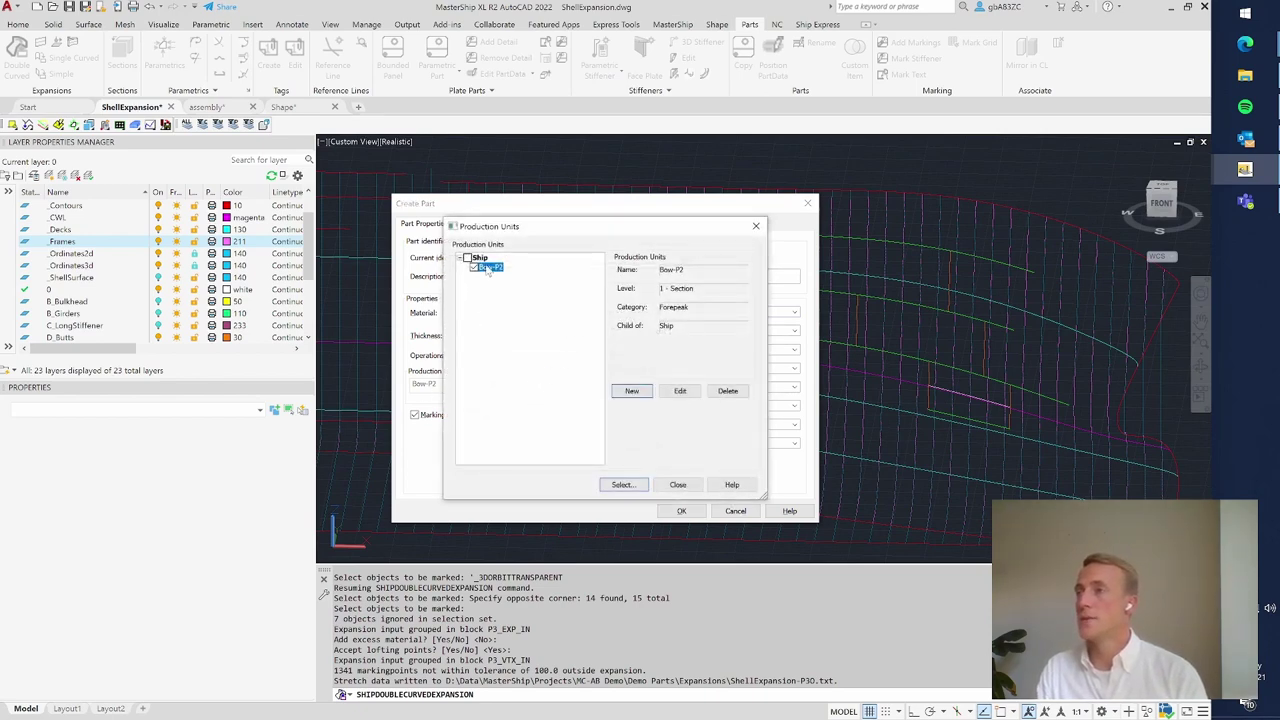
click(678, 484)
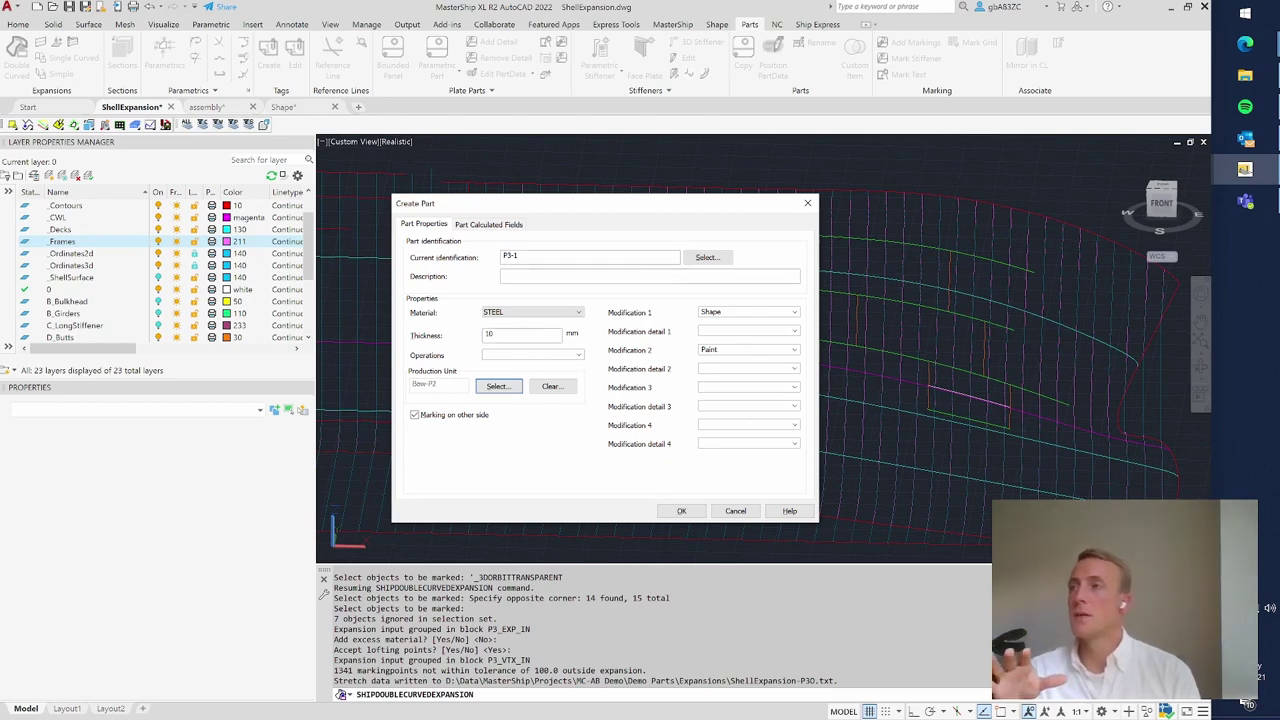
click(681, 511)
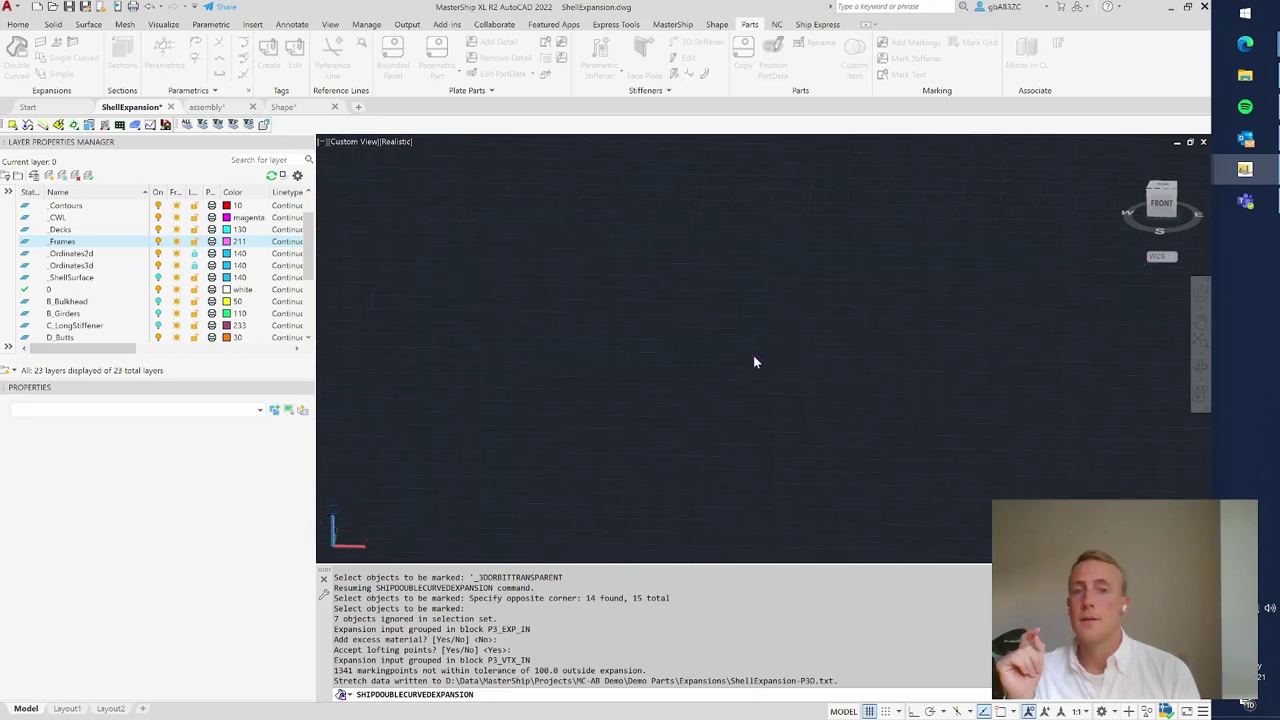
- Move the expanded plate blocks from the origin to the empty space beside the hull
scroll(823, 330, down, 5)
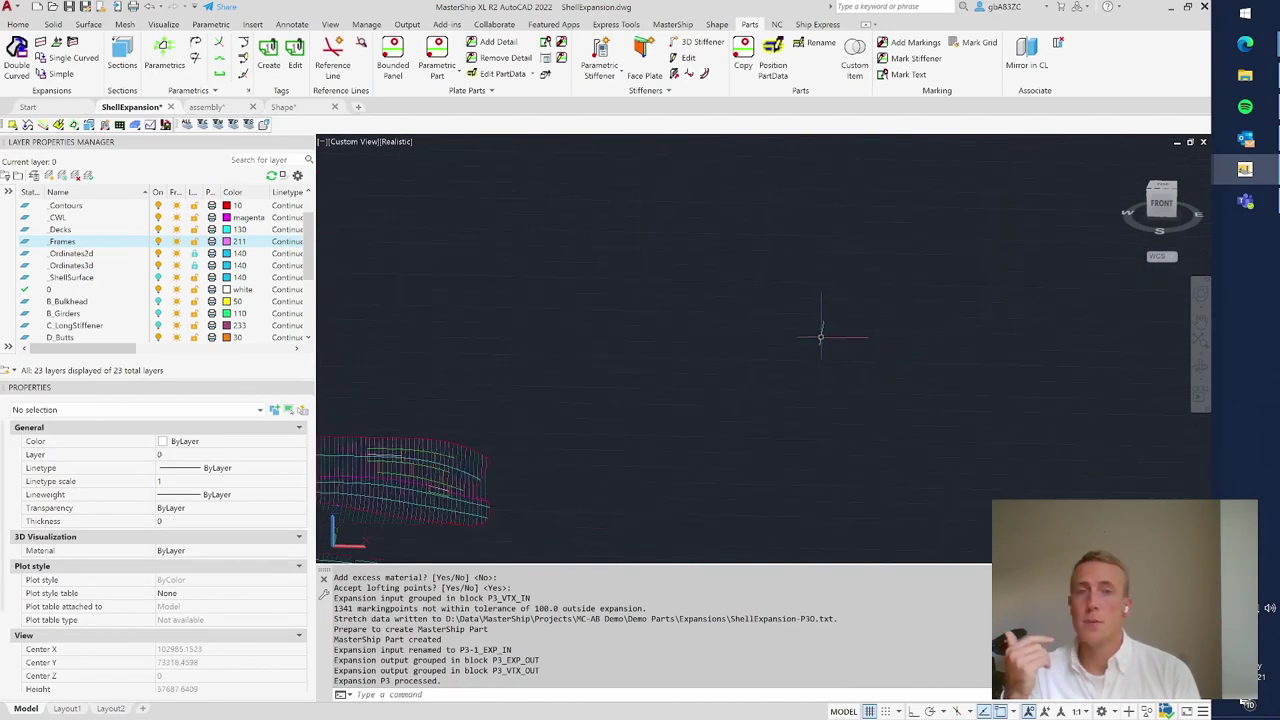
shift+middle_drag(748, 460, 712, 405)
scroll(480, 440, up, 5)
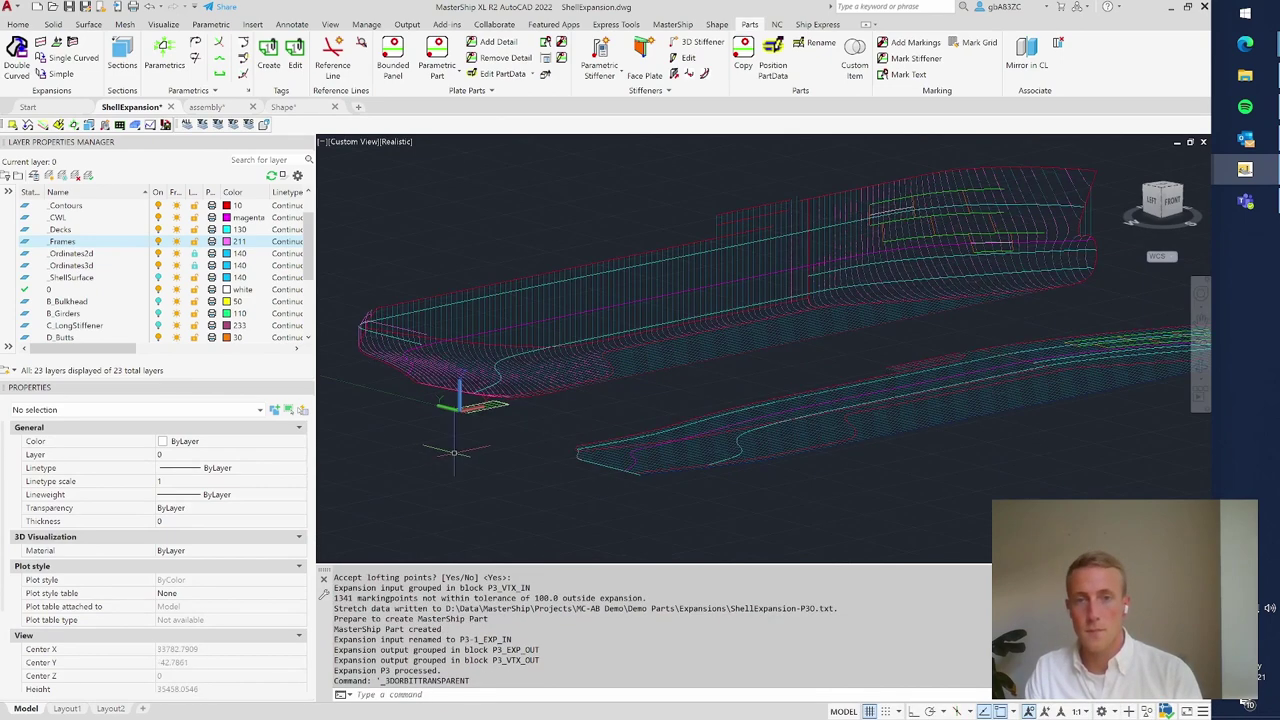
shift+middle_drag(480, 440, 483, 466)
scroll(483, 466, up, 5)
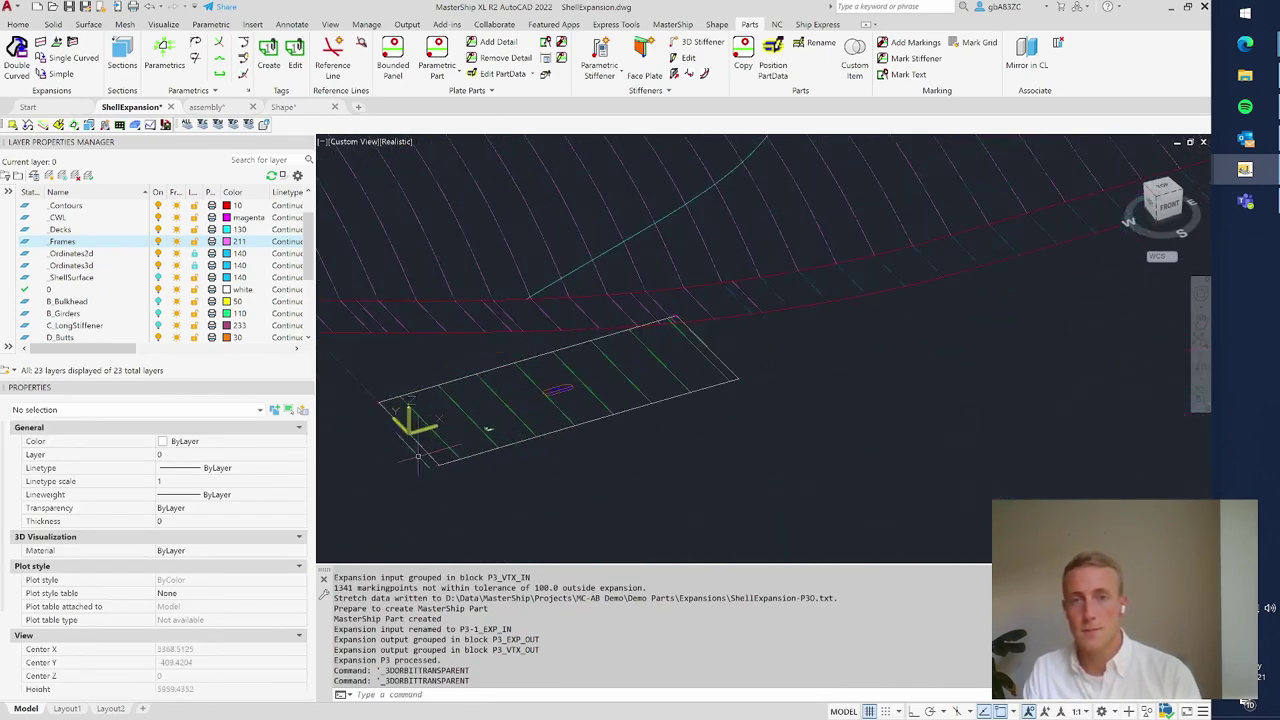
click(462, 493)
click(400, 434)
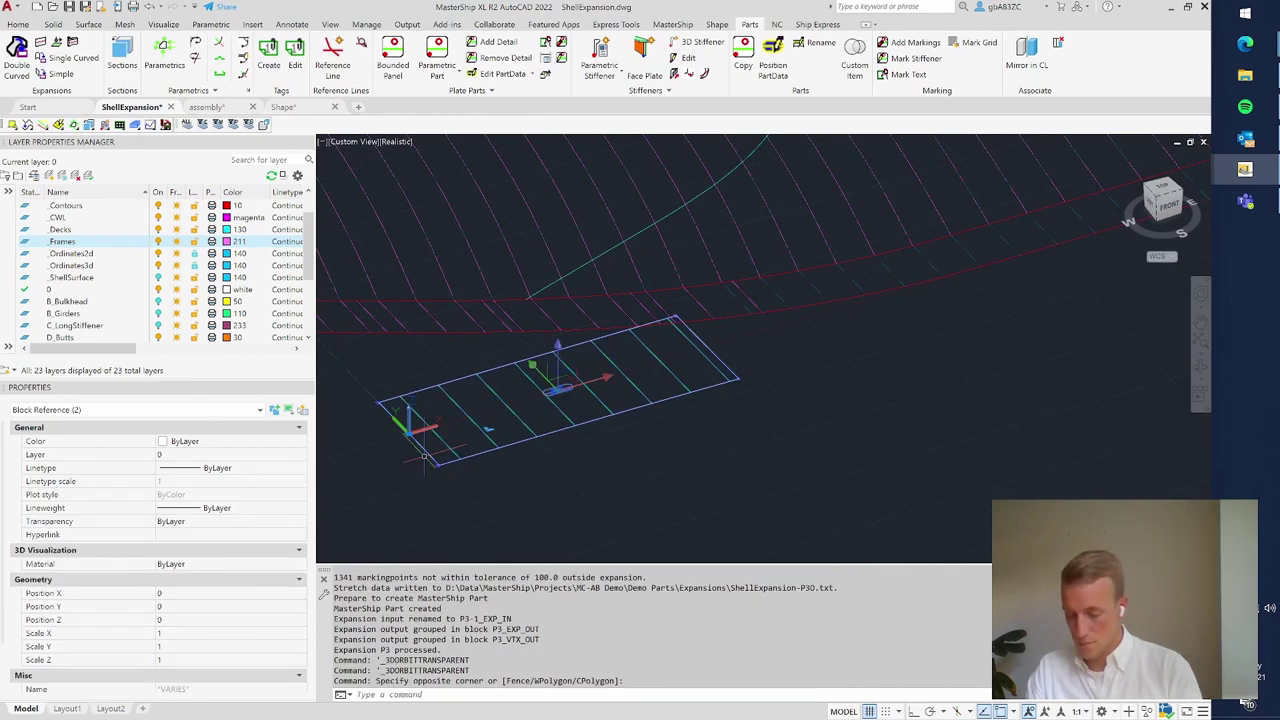
text(mo)
key(space)
click(430, 455)
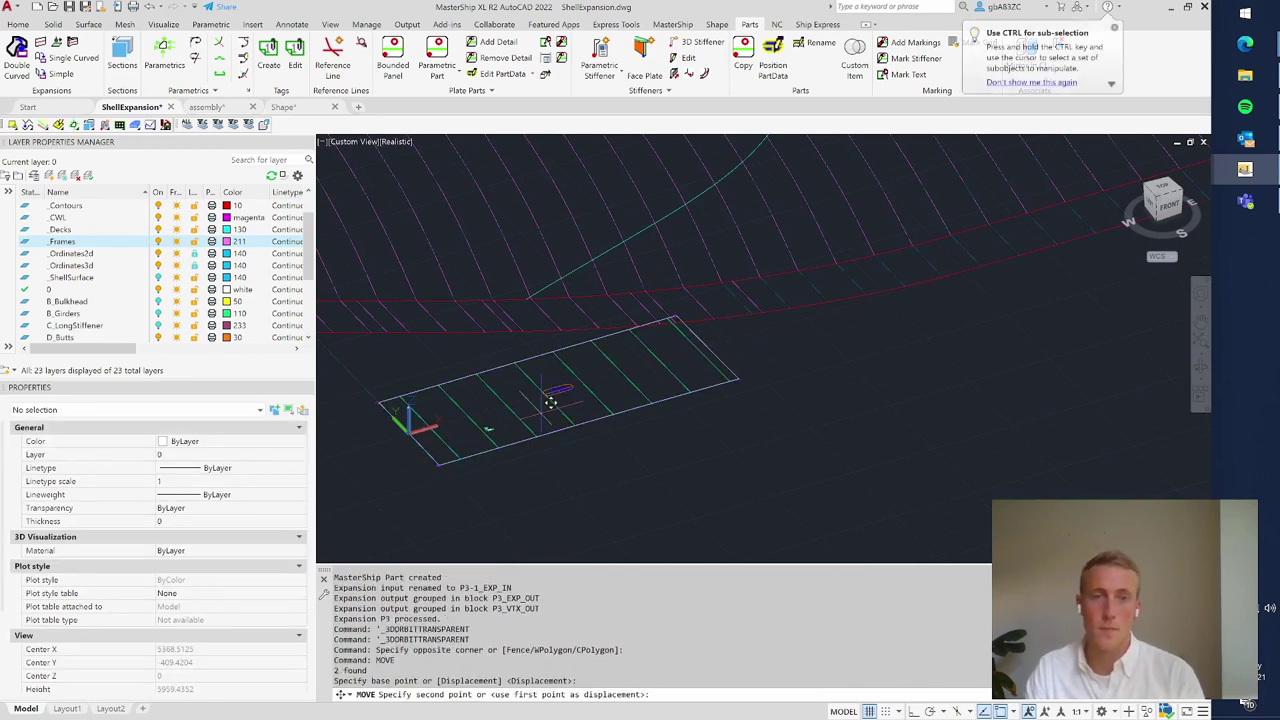
click(871, 499)
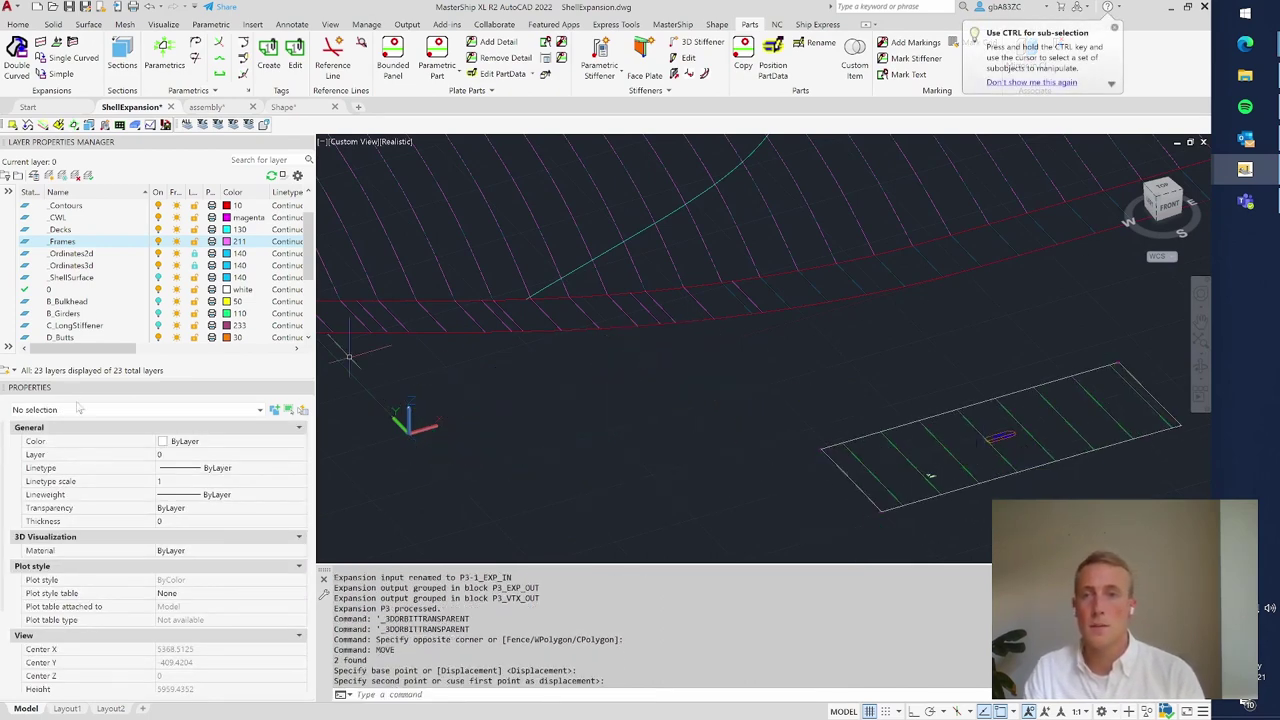
- Turn off the _Frames layer and examine the expanded plate with its frame markings
click(158, 242)
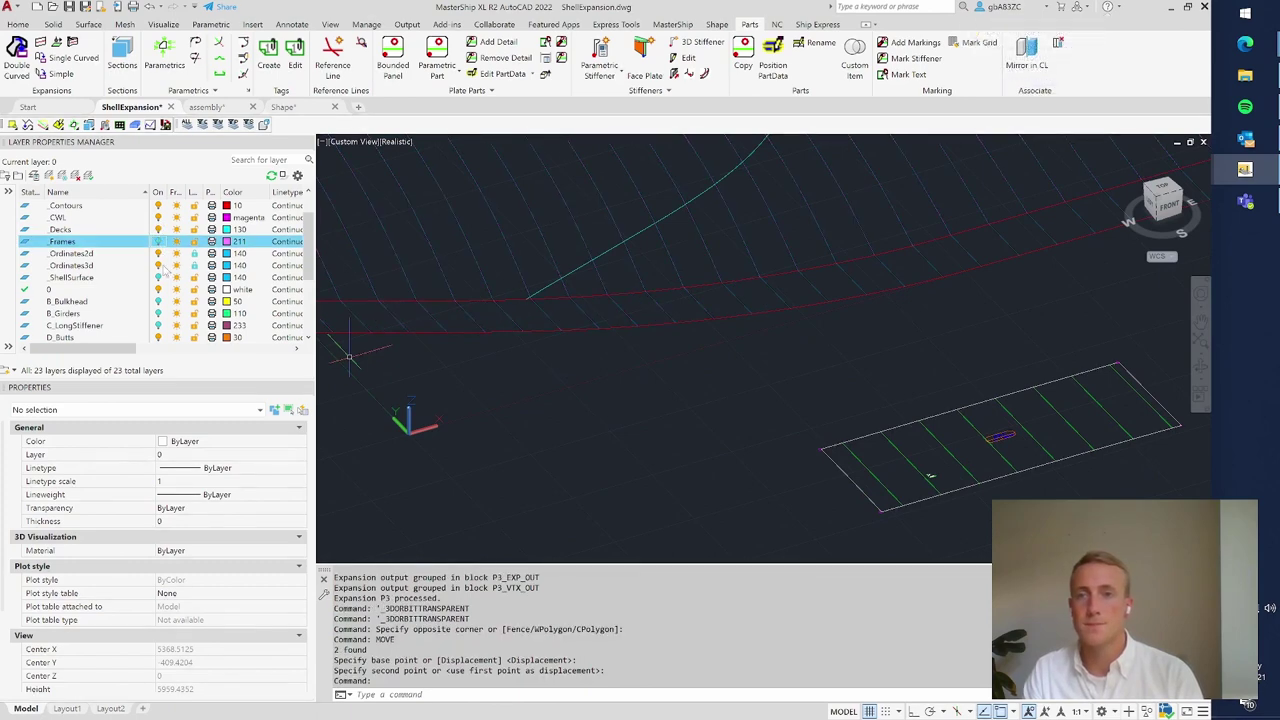
shift+middle_drag(600, 349, 570, 407)
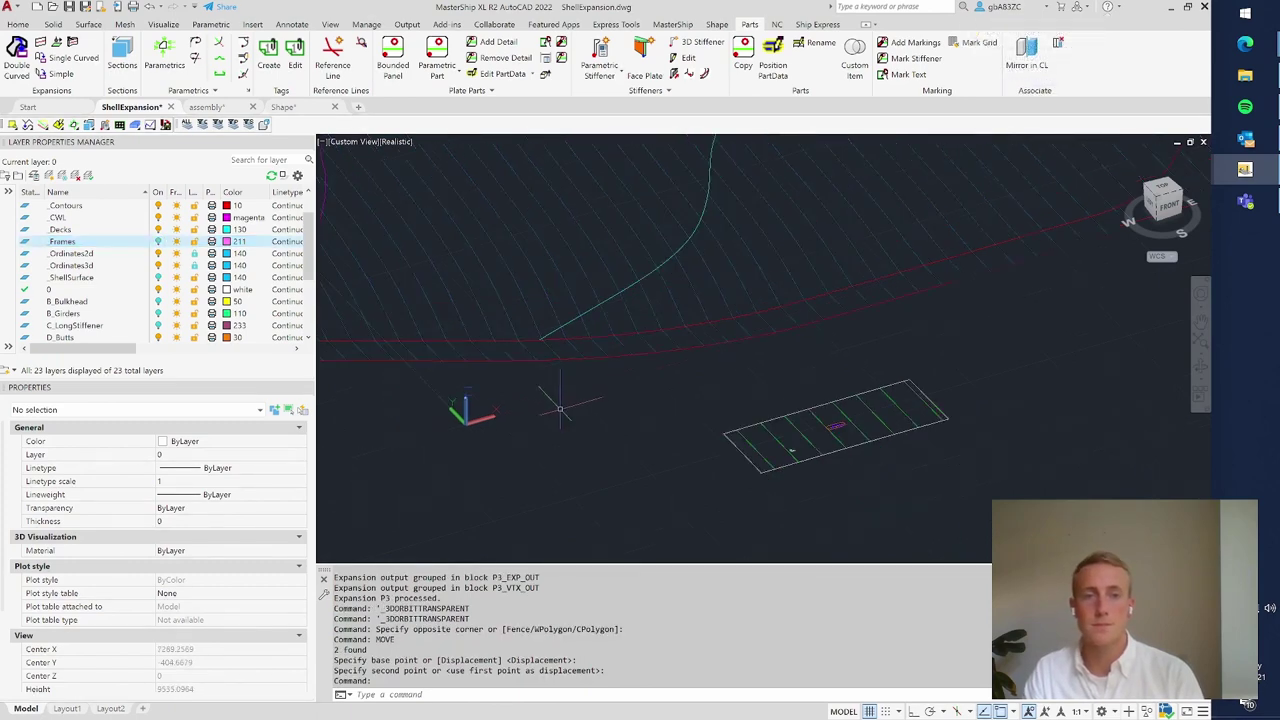
scroll(807, 491, up, 6)
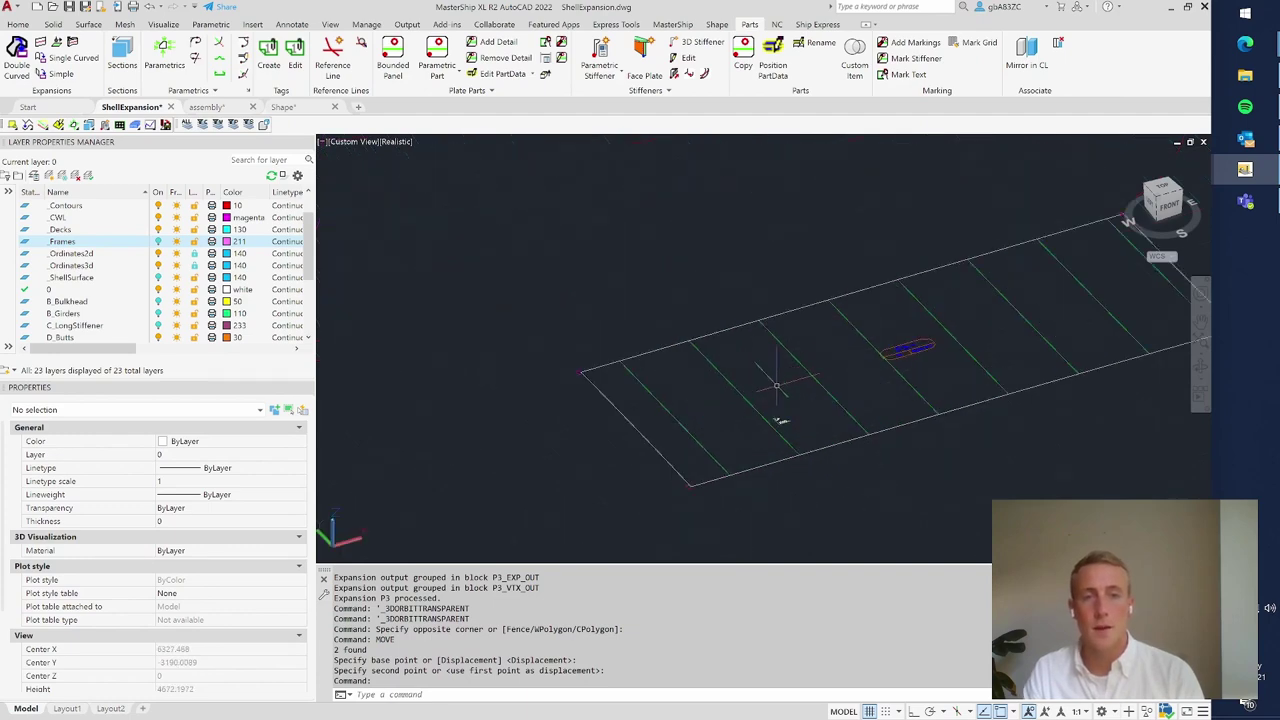
- Examine the expanded P3-1 plate, including its UP/FWD orientation mark, part label, frame markings and corners
shift+middle_drag(805, 445, 775, 486)
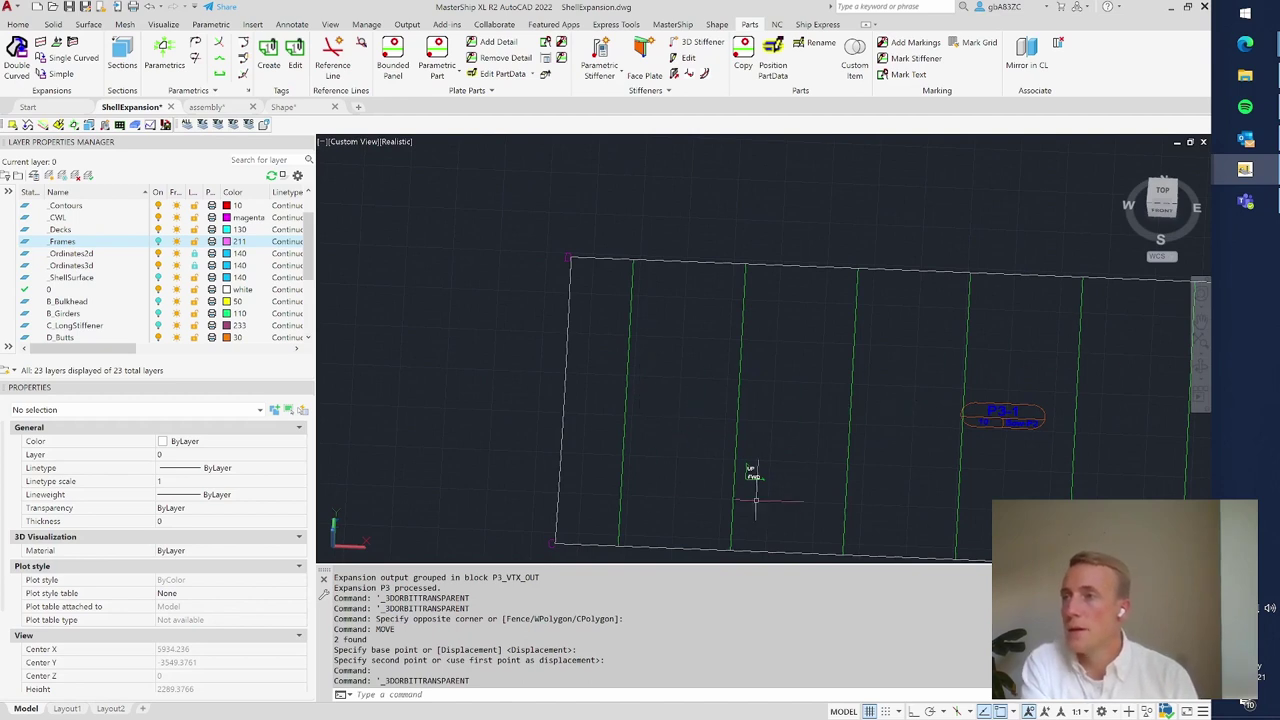
scroll(752, 465, up, 4)
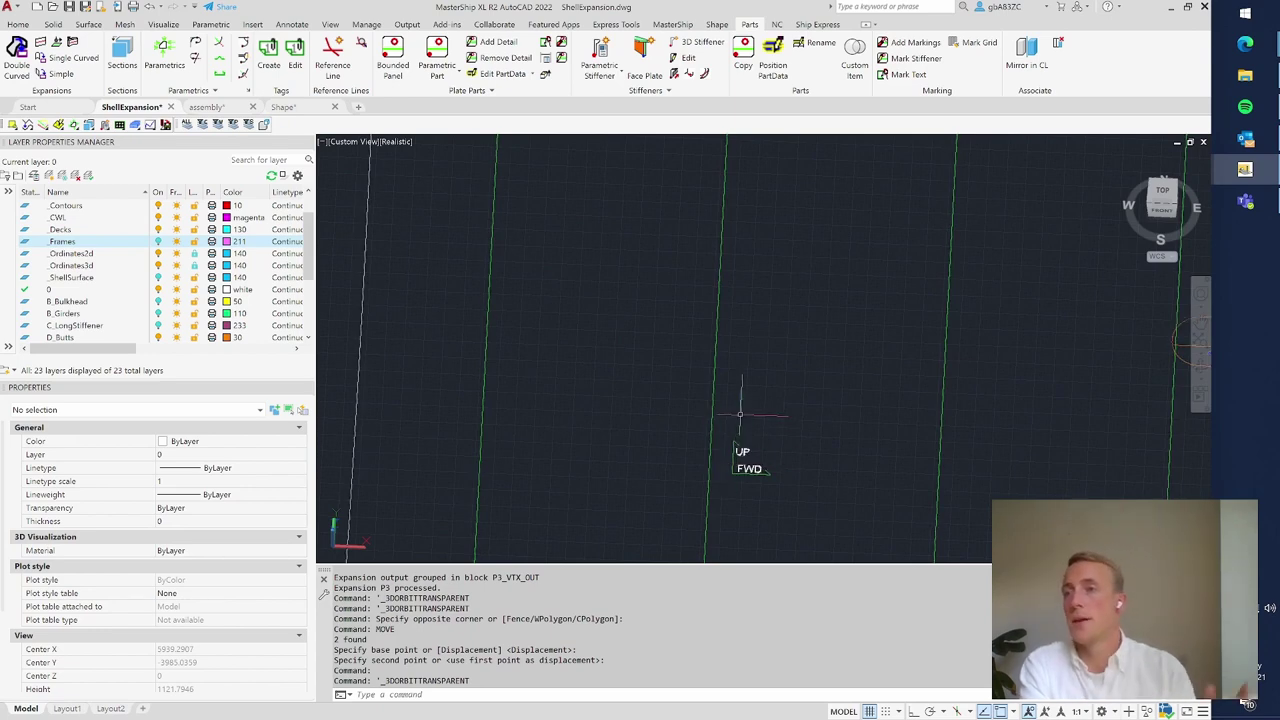
scroll(630, 388, down, 2)
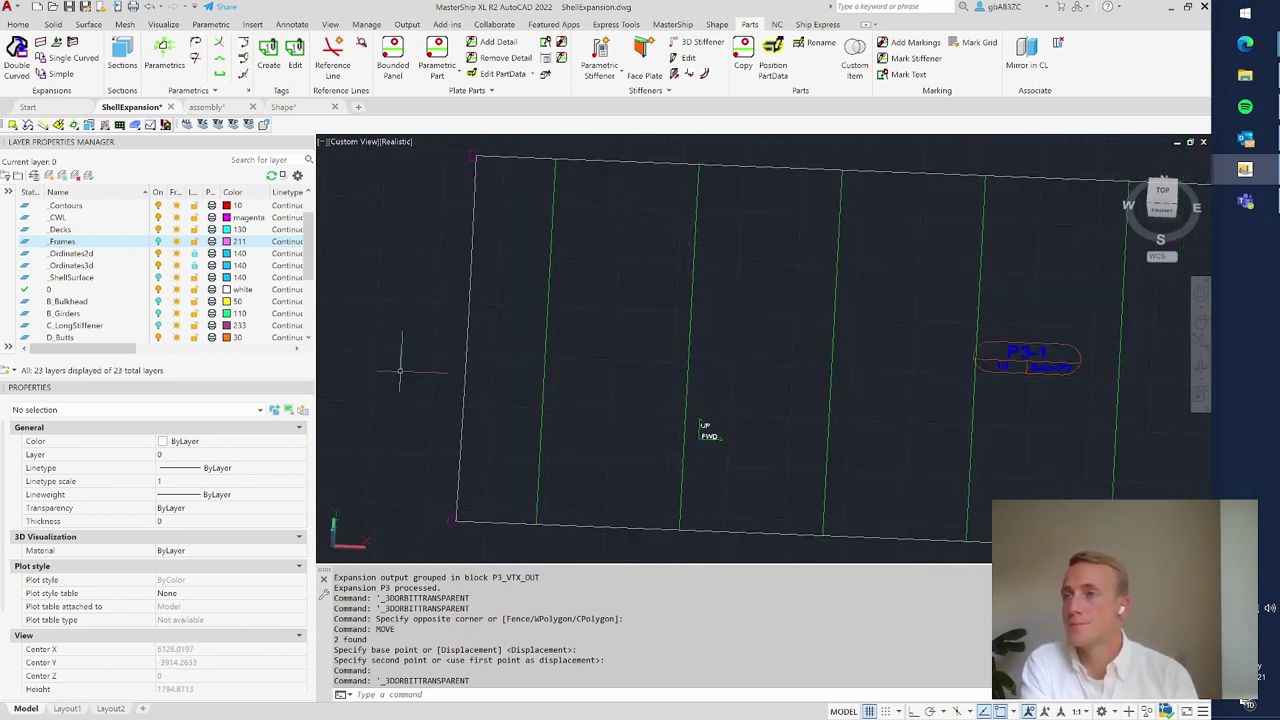
scroll(382, 360, down, 1)
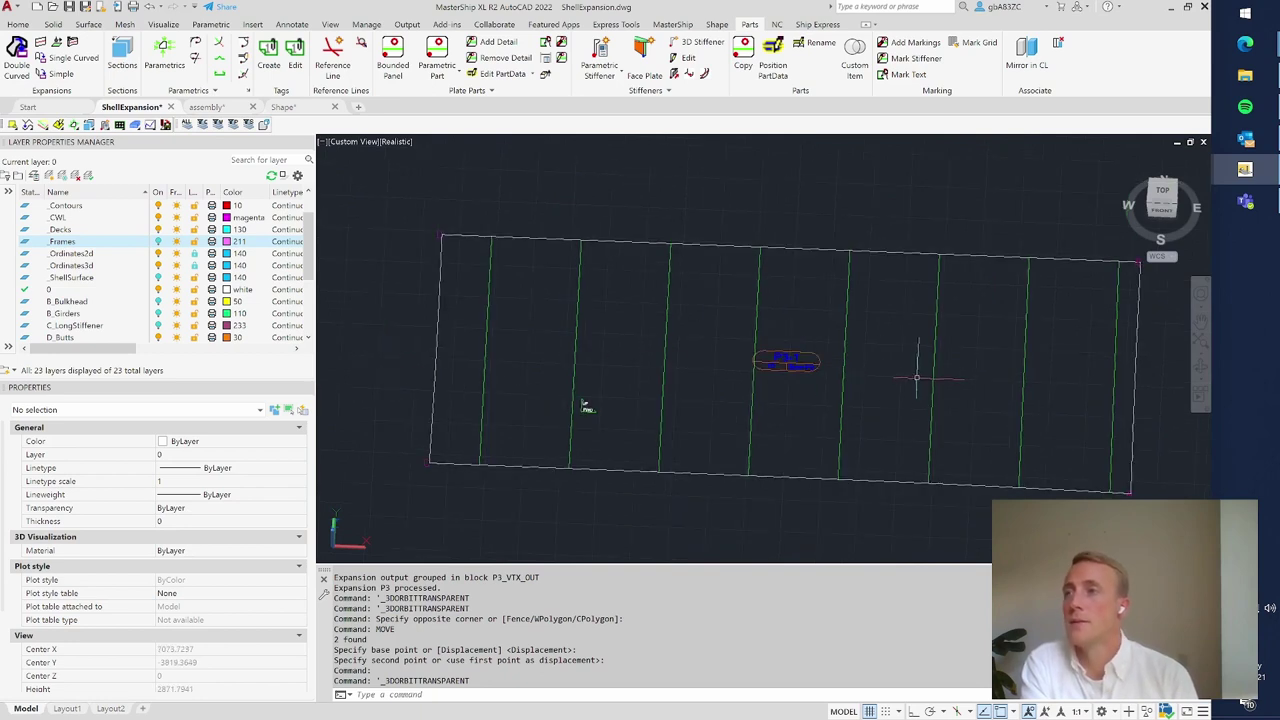
scroll(801, 353, up, 3)
scroll(801, 353, up, 2)
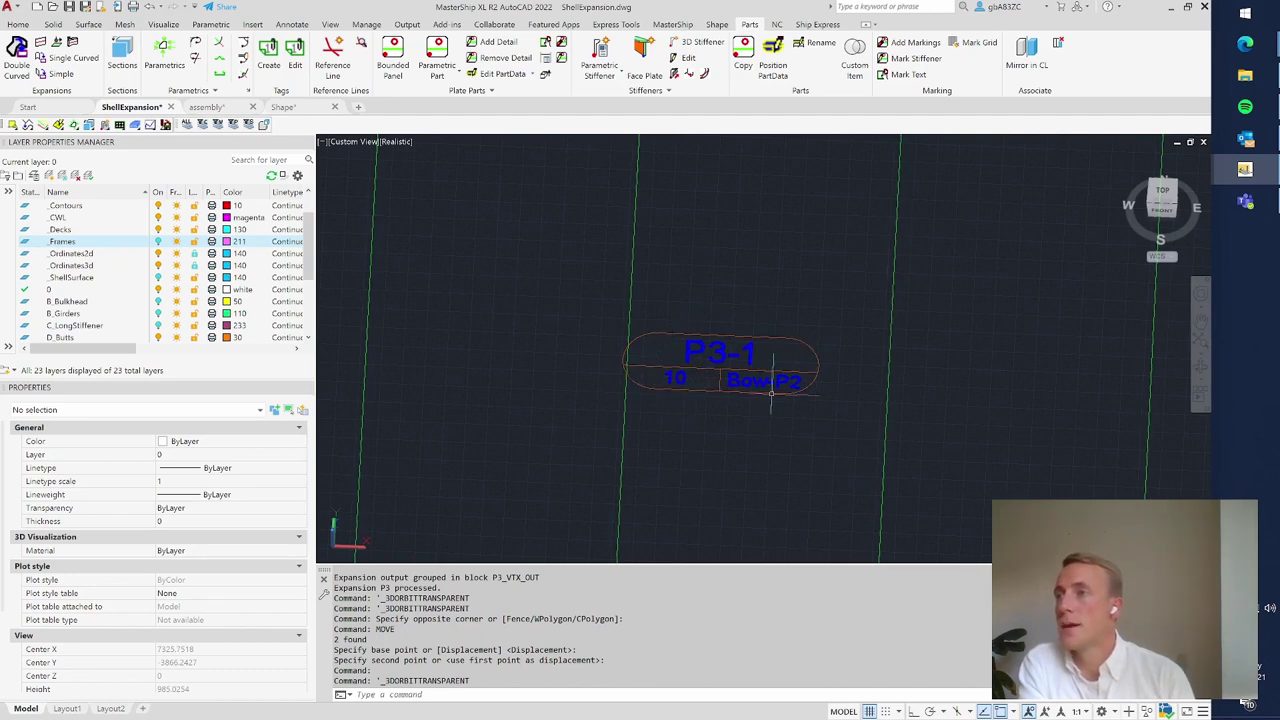
scroll(697, 372, down, 8)
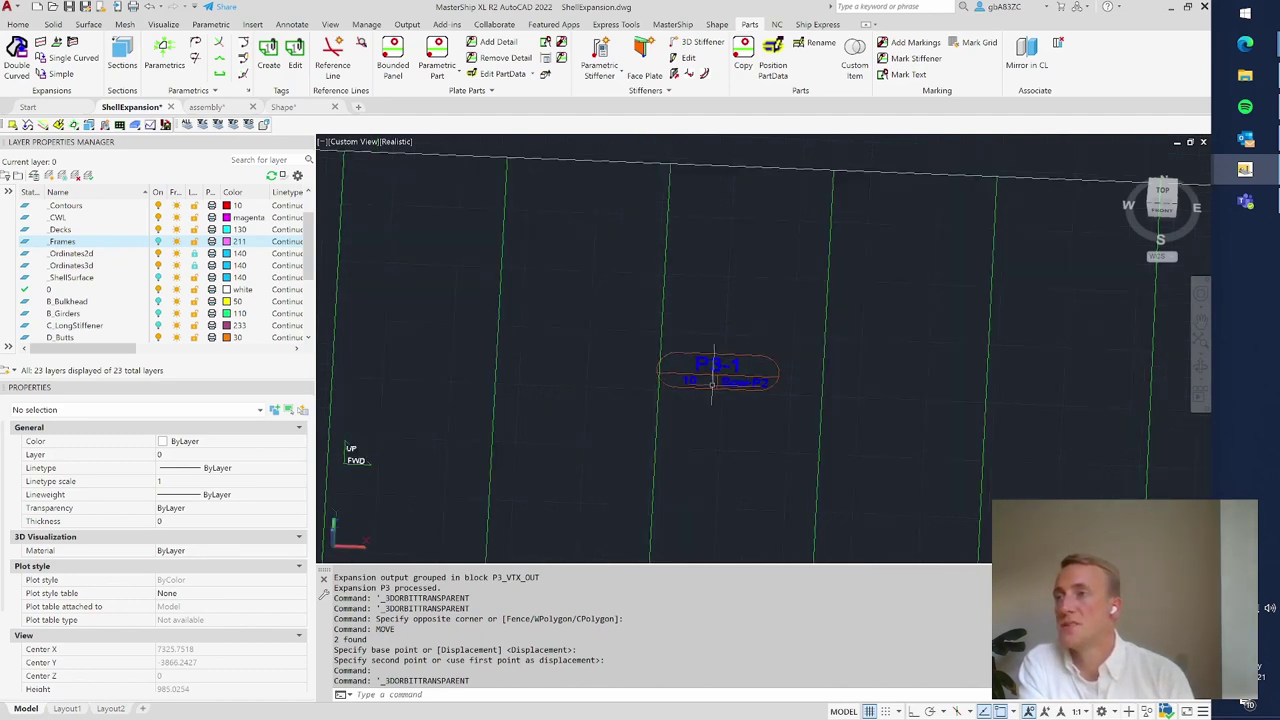
scroll(464, 435, up, 5)
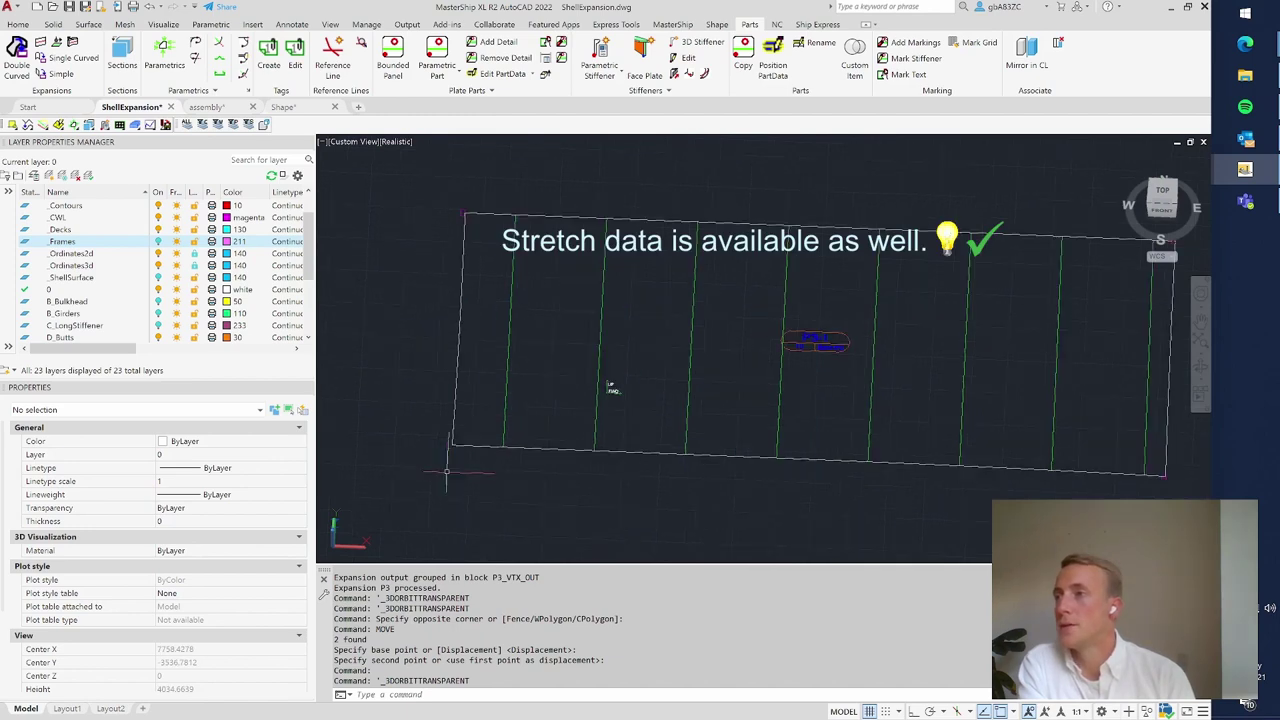
scroll(461, 404, down, 5)
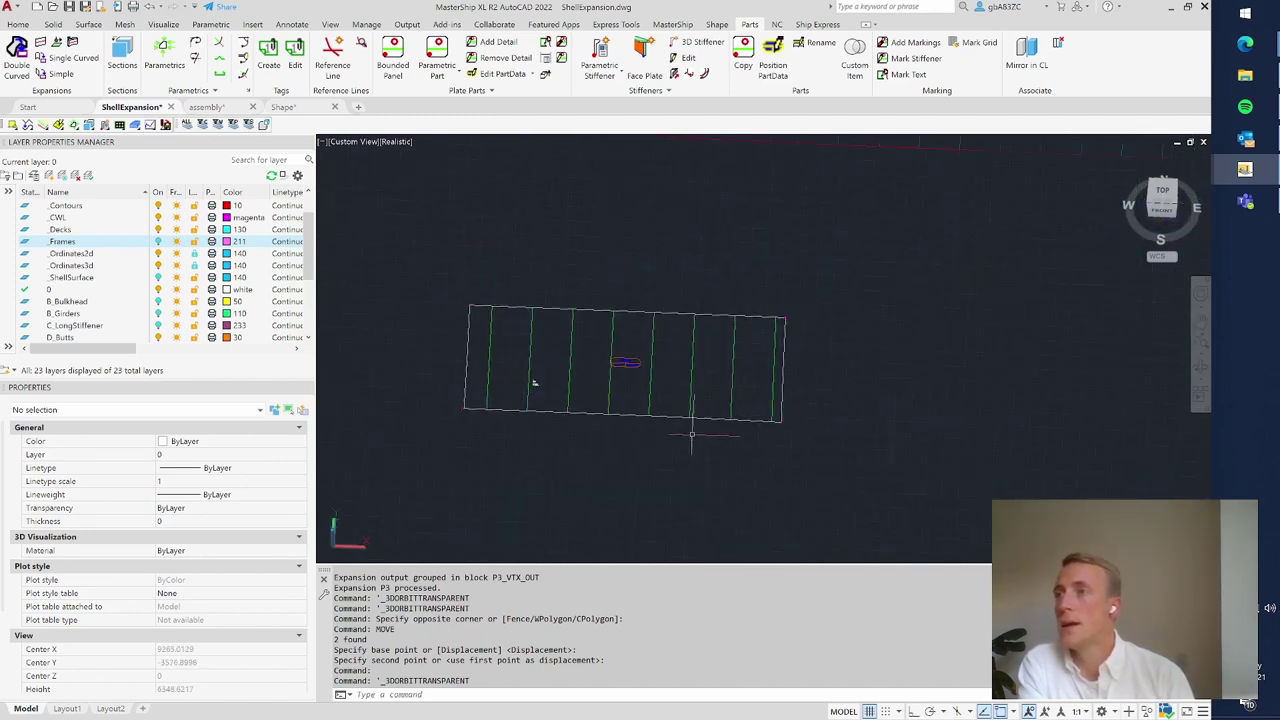
- Select the P3 vertex input block on the 3D hull and compare the plate's location there with the expanded plate
scroll(600, 430, down, 6)
shift+middle_drag(686, 449, 745, 410)
scroll(745, 410, down, 3)
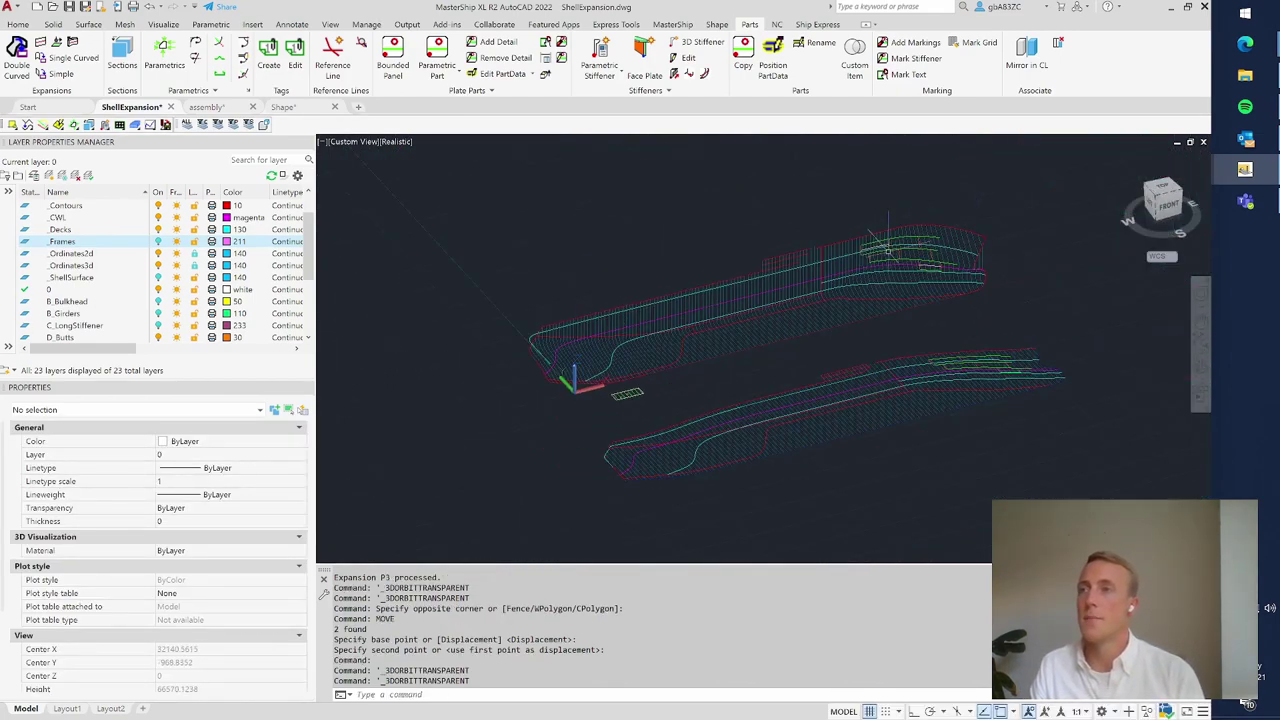
scroll(891, 236, up, 7)
scroll(807, 284, up, 5)
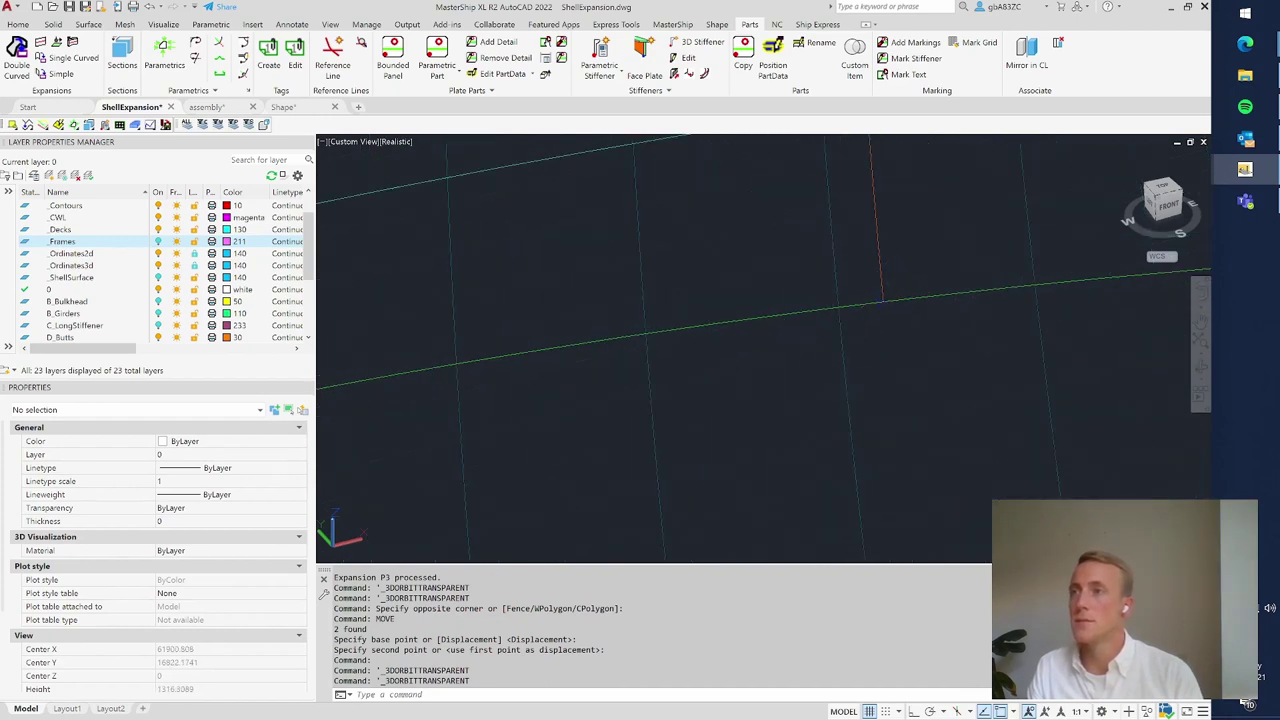
click(881, 300)
shift+middle_drag(903, 280, 886, 286)
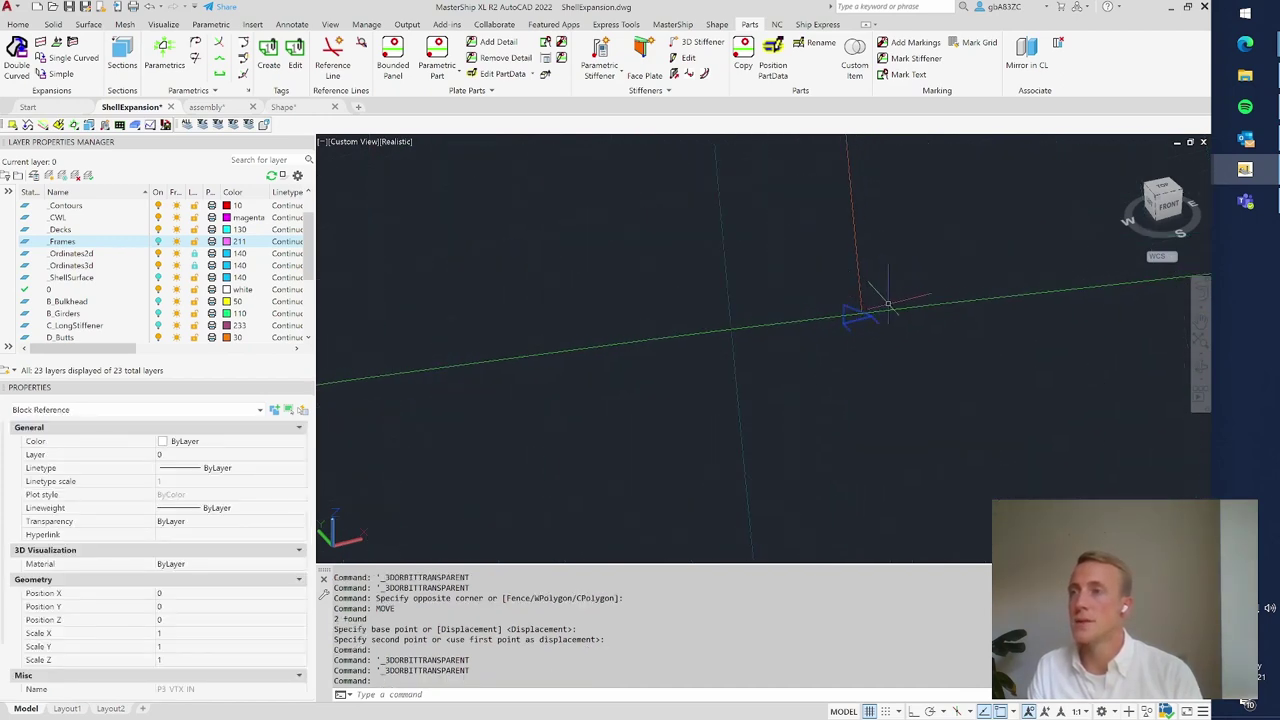
scroll(877, 297, up, 5)
shift+middle_drag(572, 261, 600, 275)
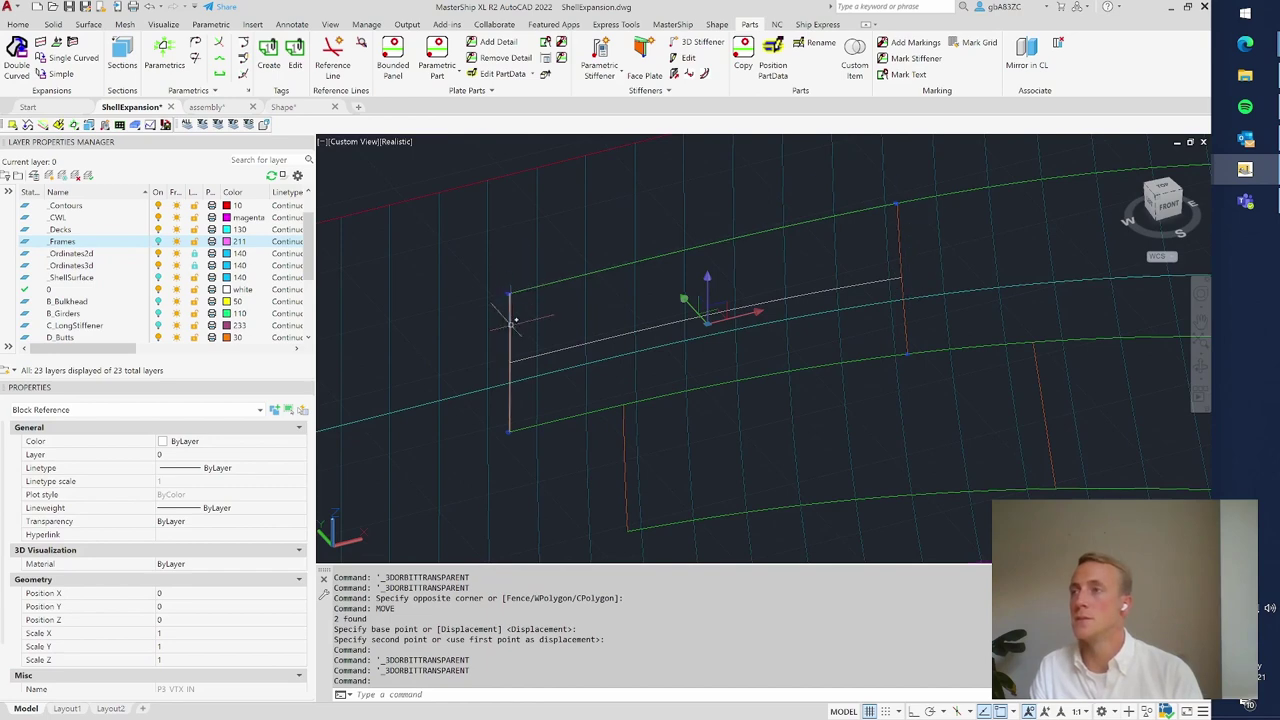
scroll(800, 309, down, 5)
scroll(826, 280, down, 2)
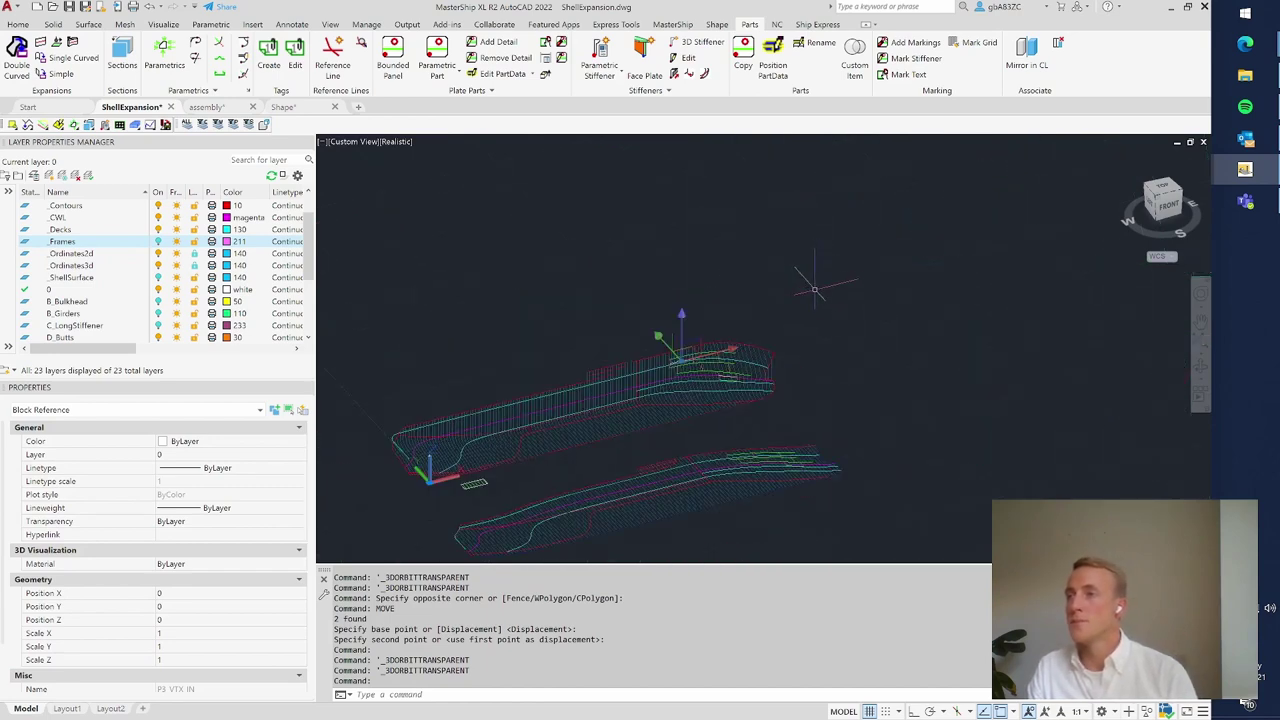
scroll(455, 505, up, 1)
scroll(458, 500, up, 3)
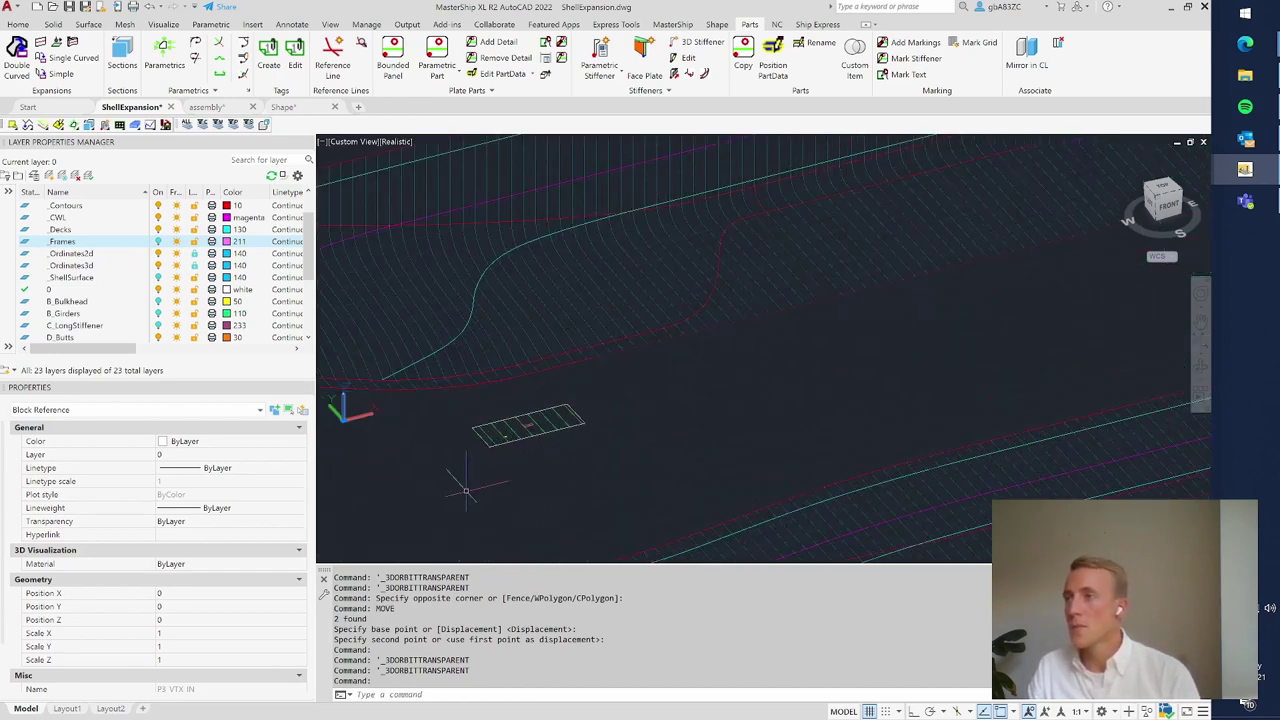
scroll(465, 495, down, 3)
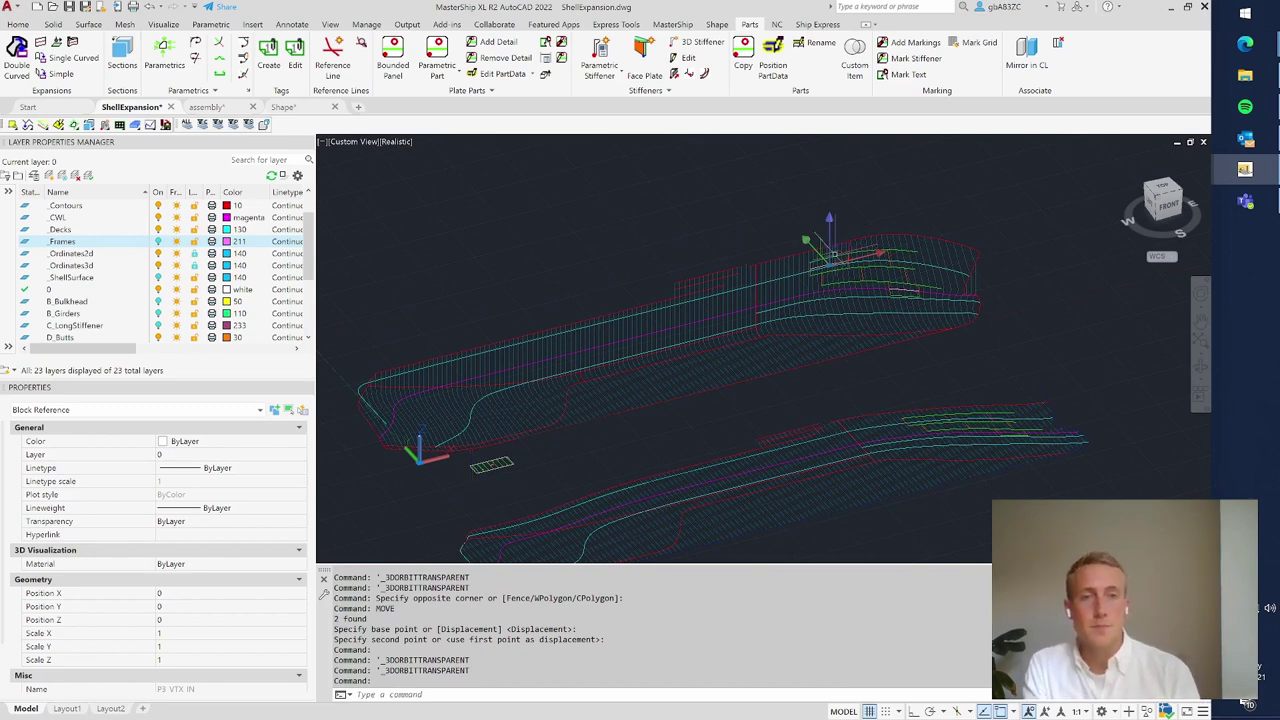
scroll(826, 255, up, 5)
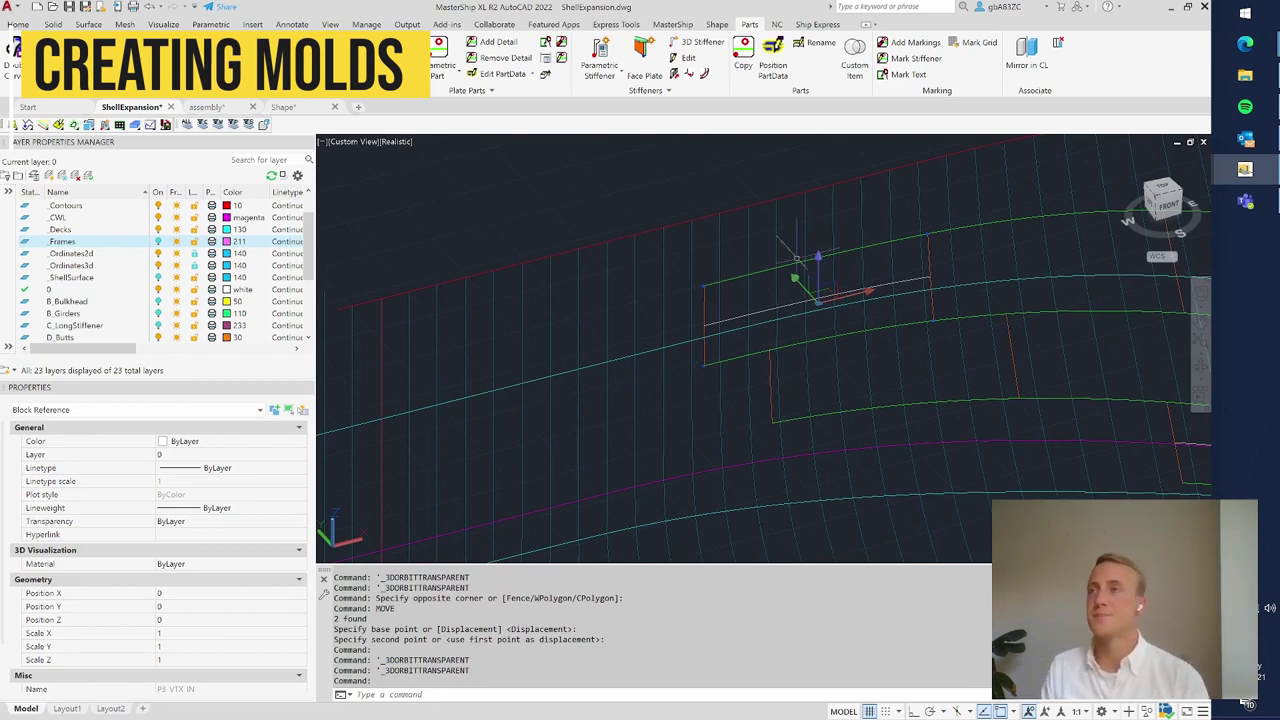
- Turn on the D_moulds layer to show the mold curves on the P3 shell plate
click(777, 24)
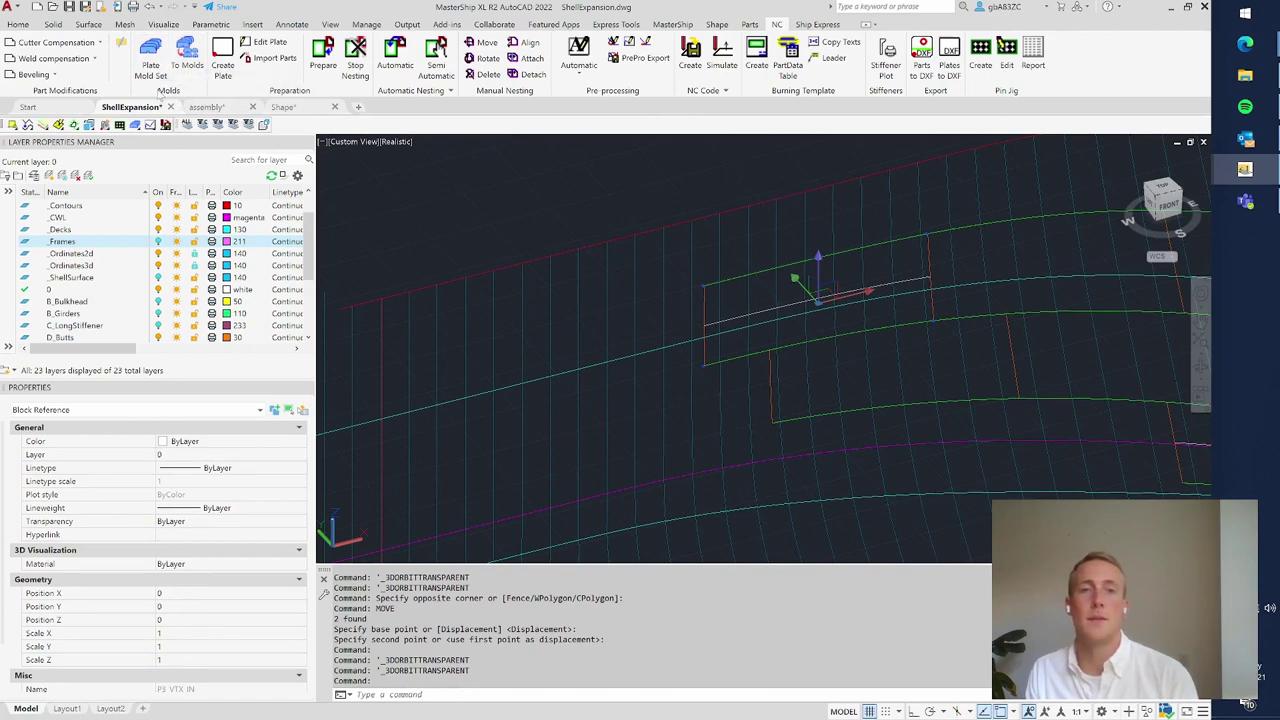
click(540, 180)
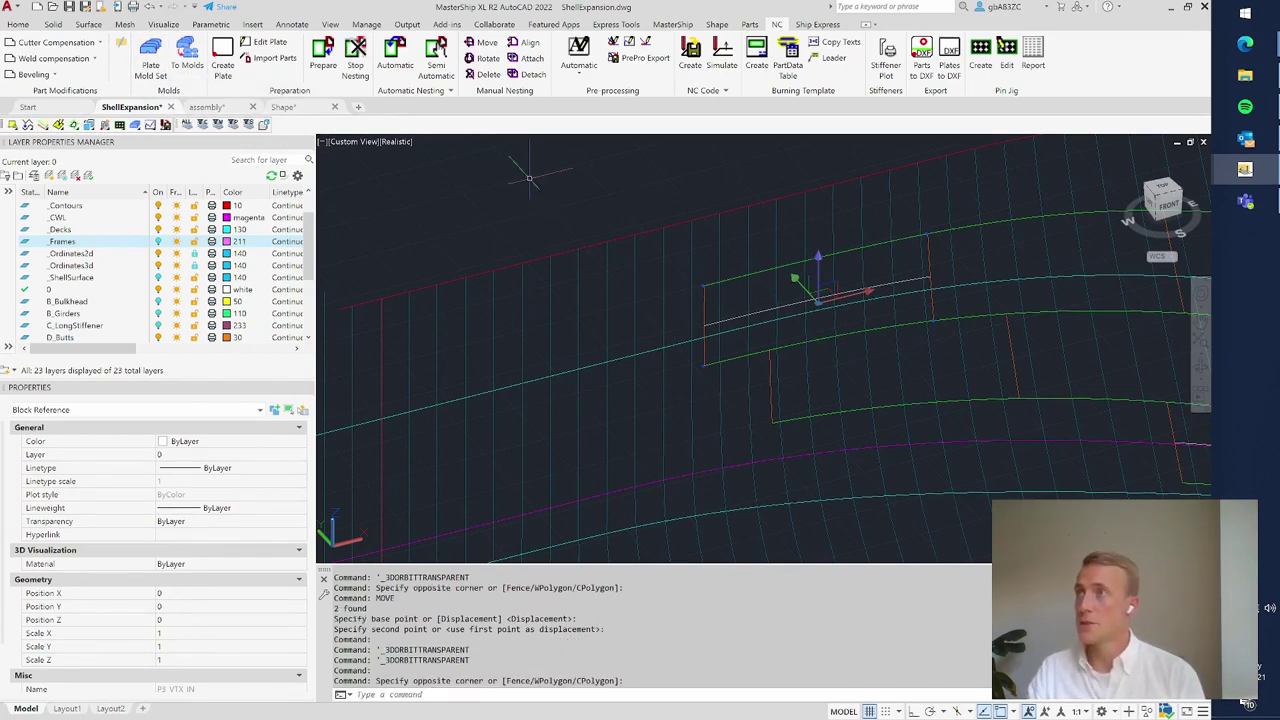
key(Escape)
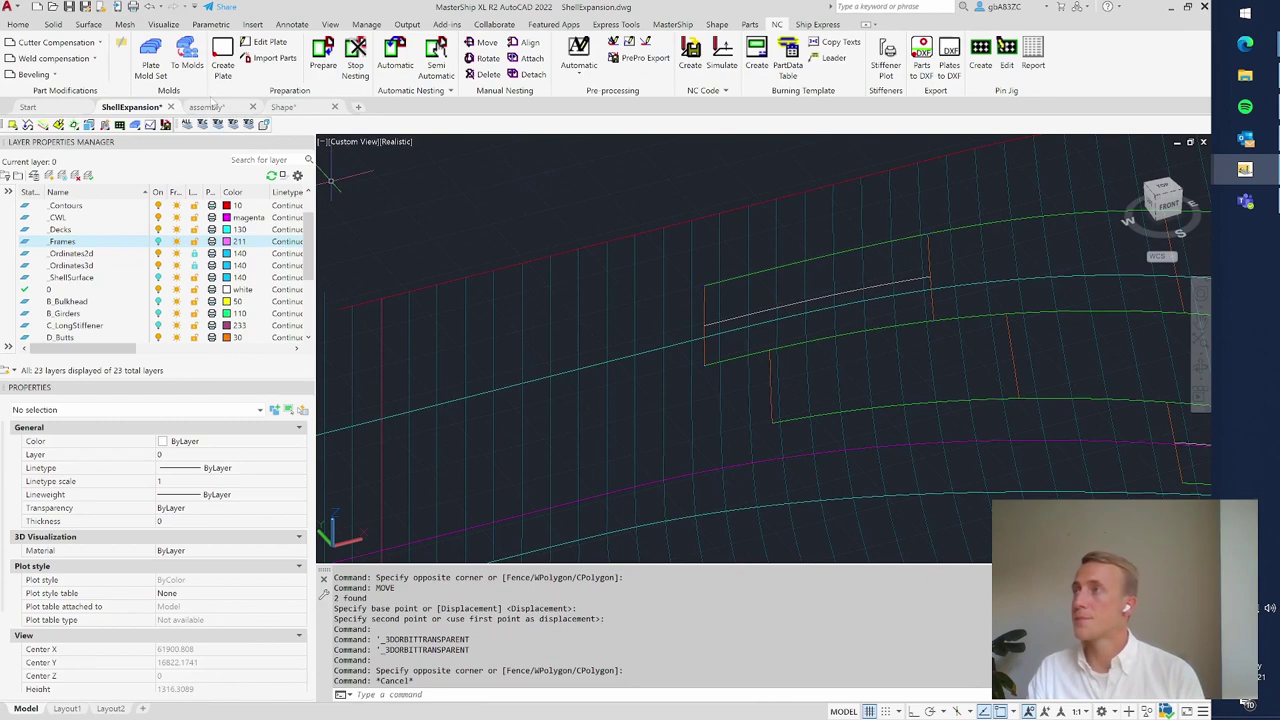
click(155, 63)
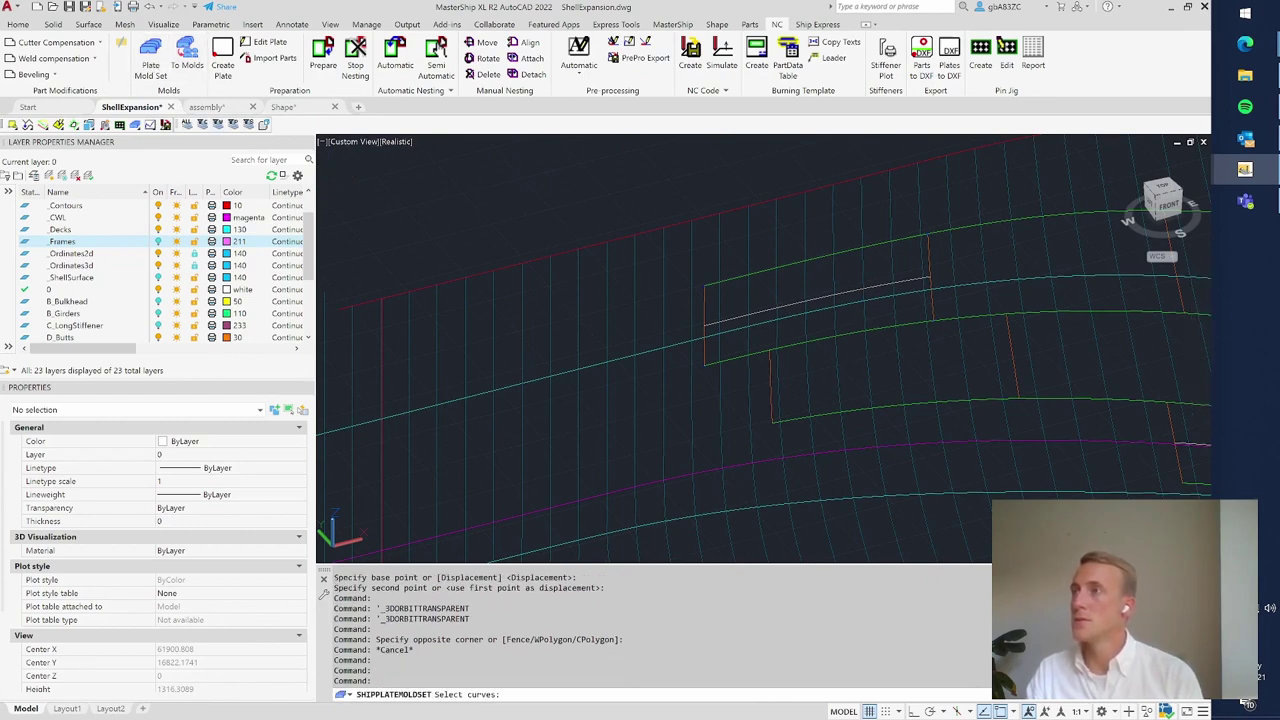
key(Escape)
scroll(160, 298, down, 1)
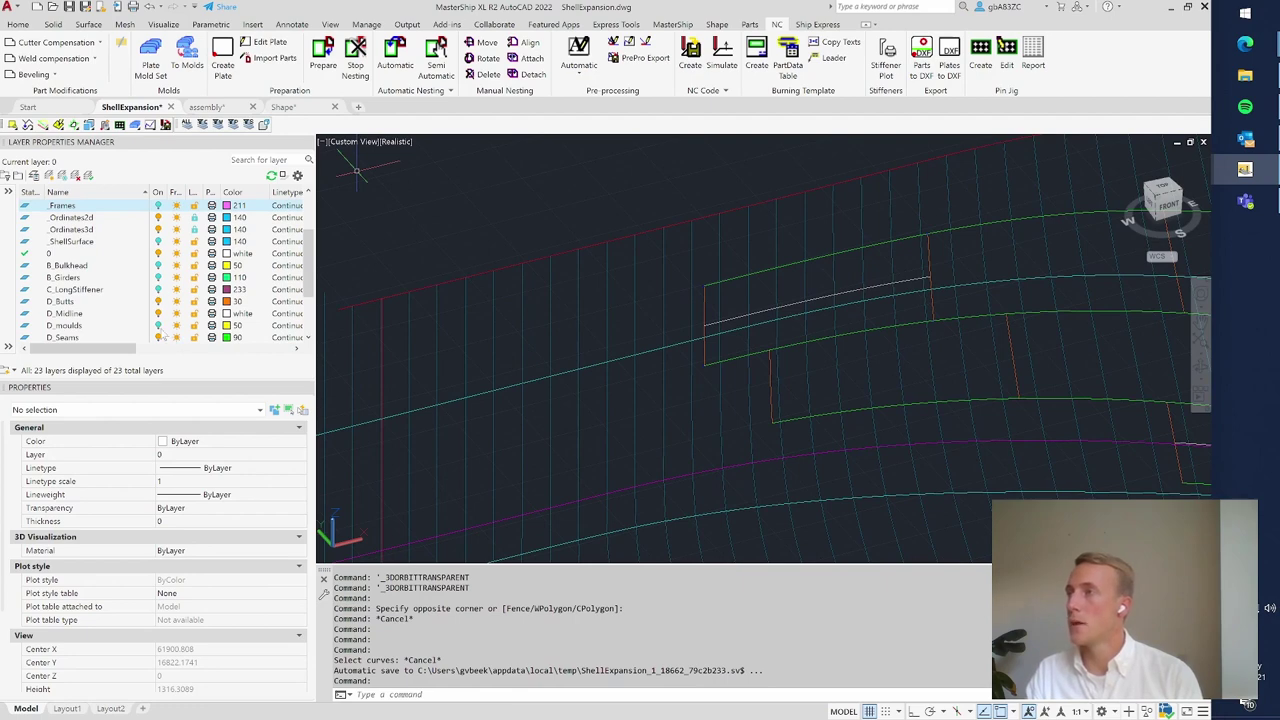
click(158, 326)
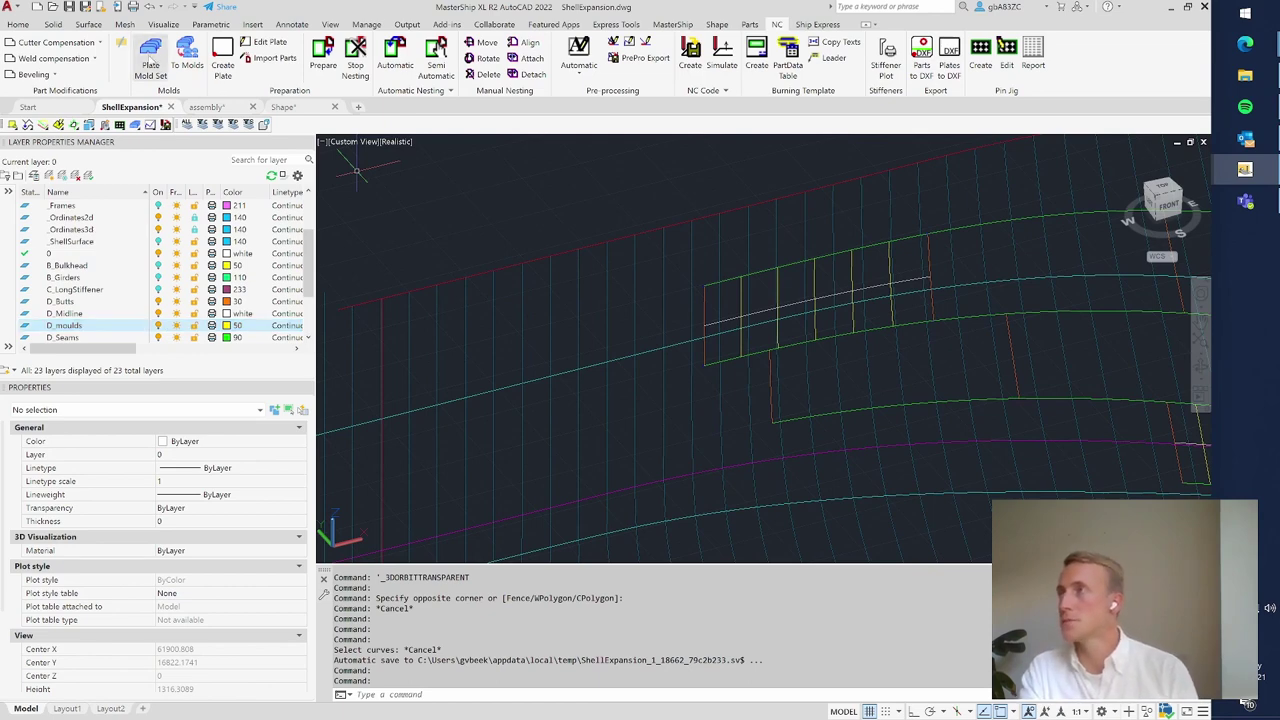
- Try to create a plate mold set from the P3 plate's mold curves, an overlapping frame ordinate and the forward butt
click(150, 60)
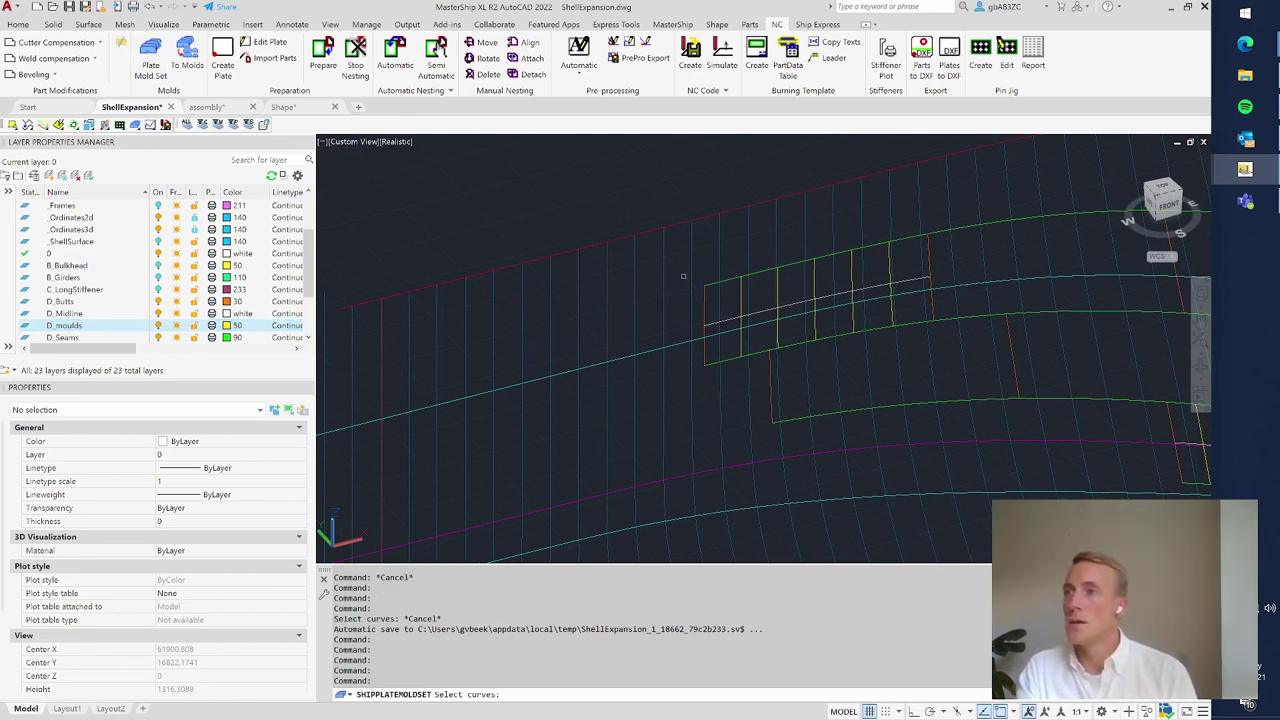
click(740, 292)
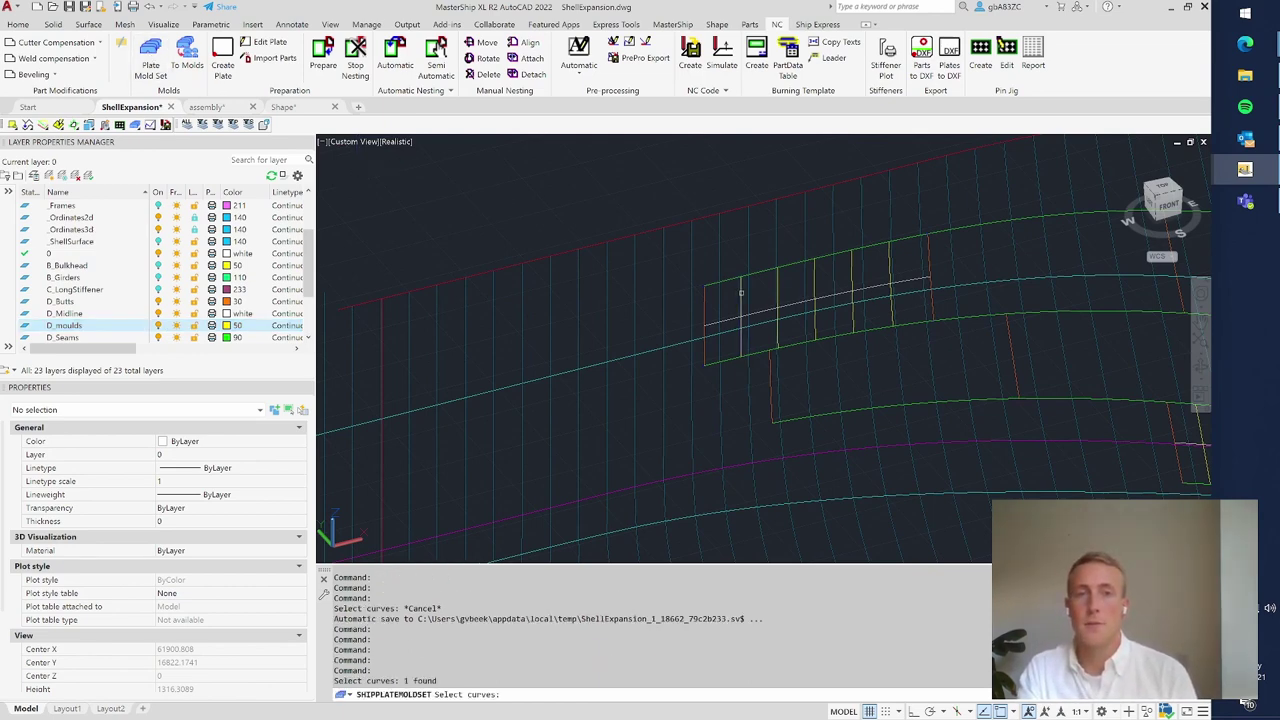
click(779, 285)
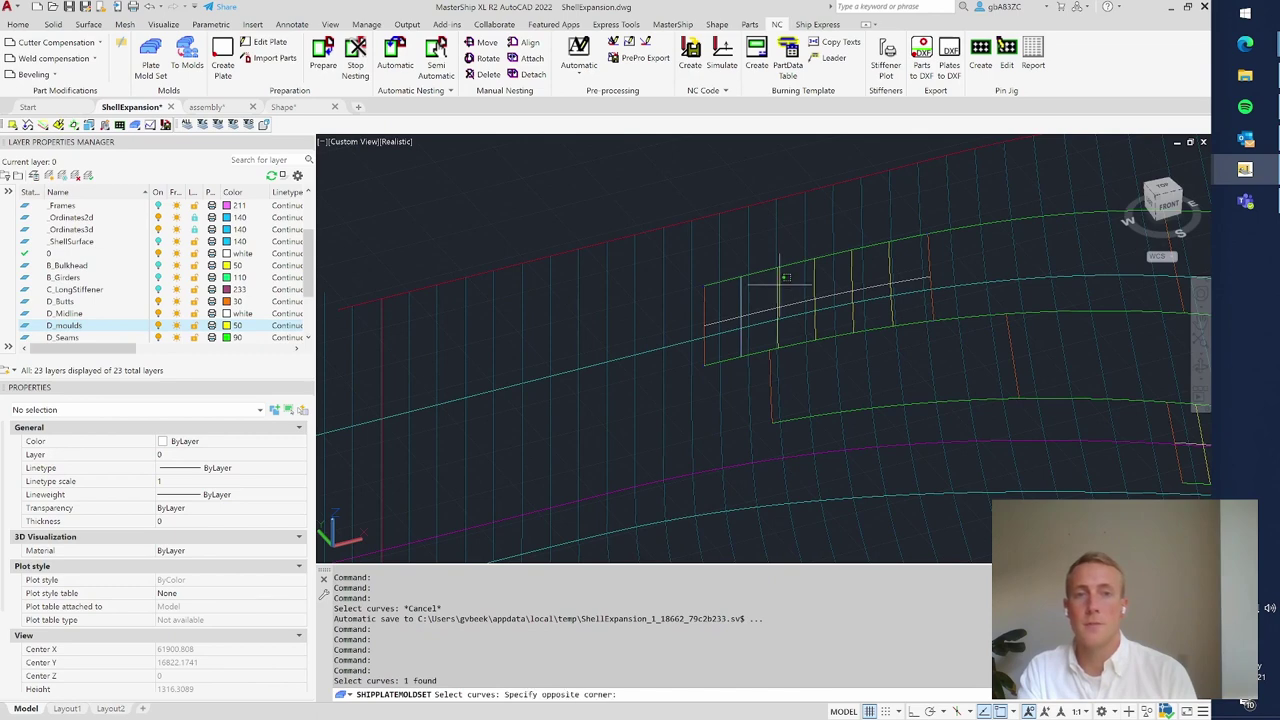
click(787, 279)
click(814, 281)
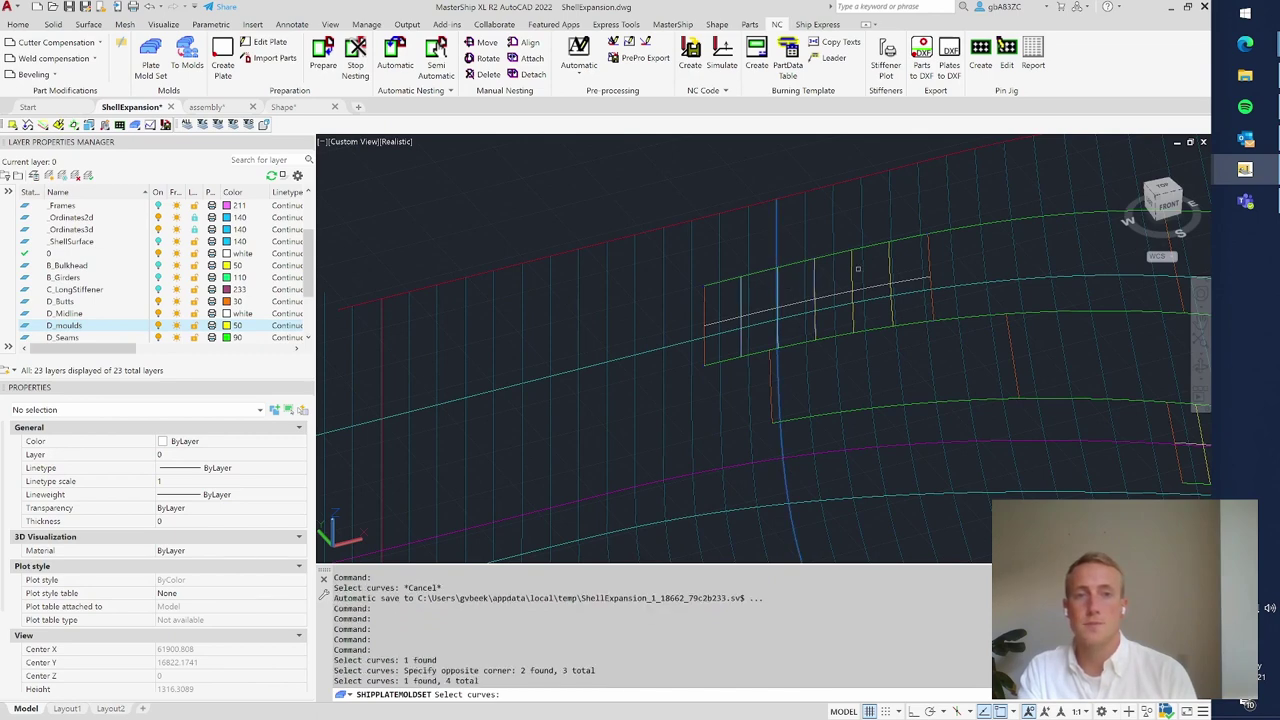
click(852, 269)
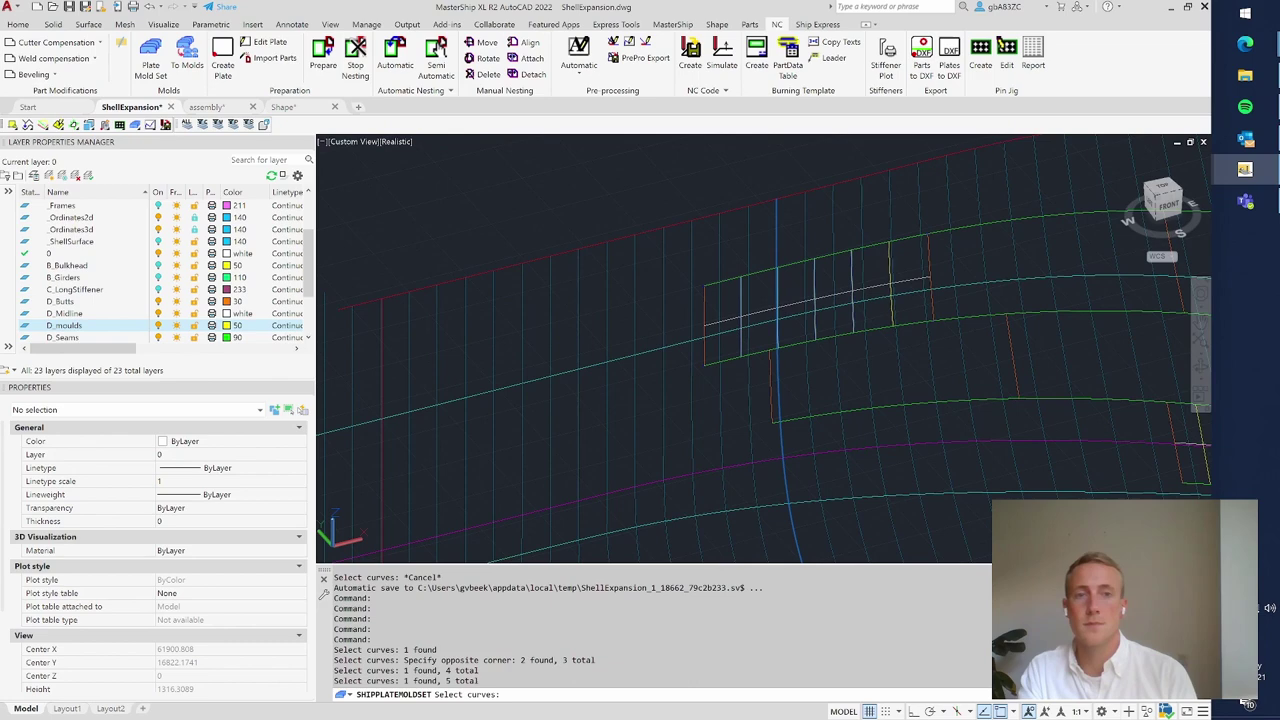
click(890, 275)
click(929, 268)
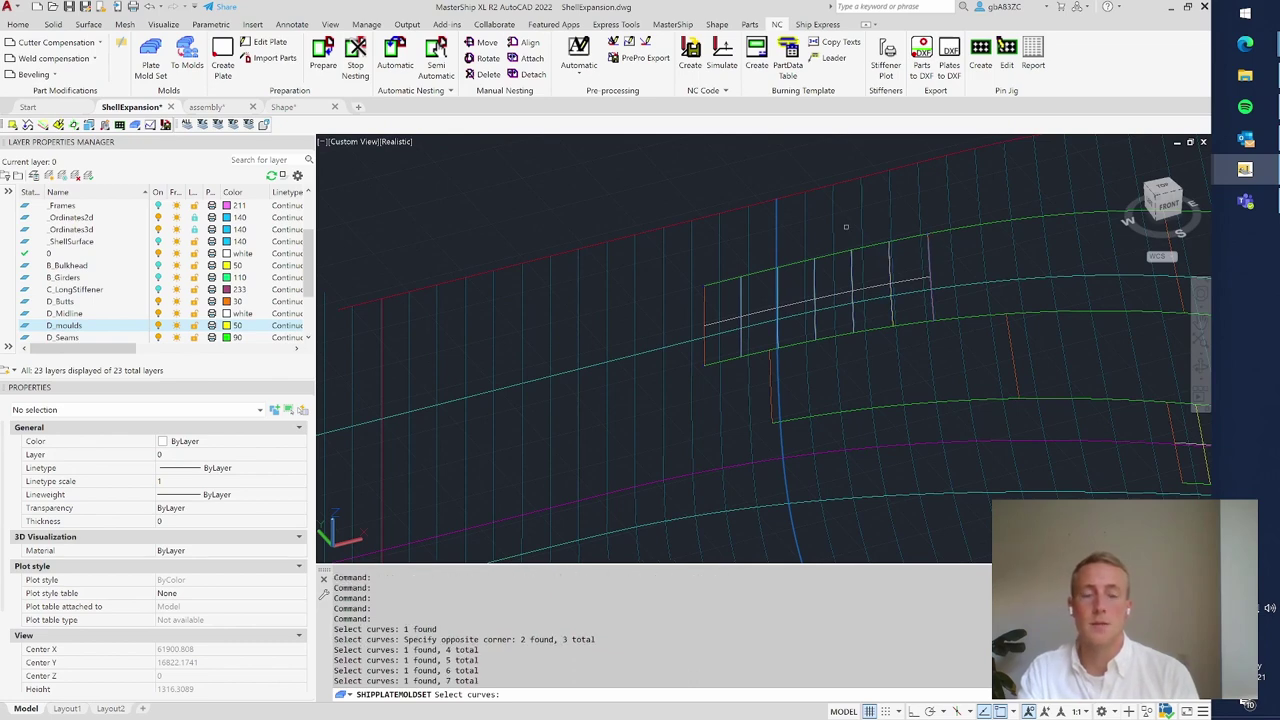
key(Return)
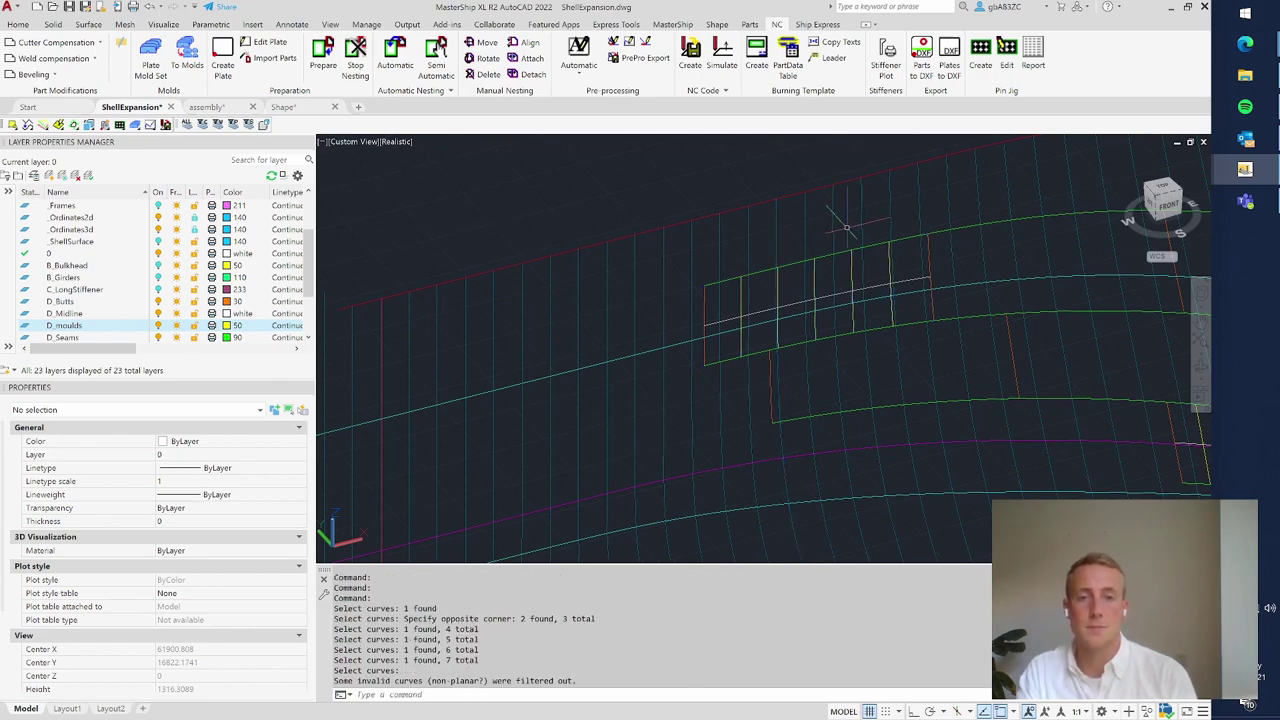
- Start a plate mold set from the P3 plate's five yellow mold curves and its forward butt
key(Return)
click(742, 297)
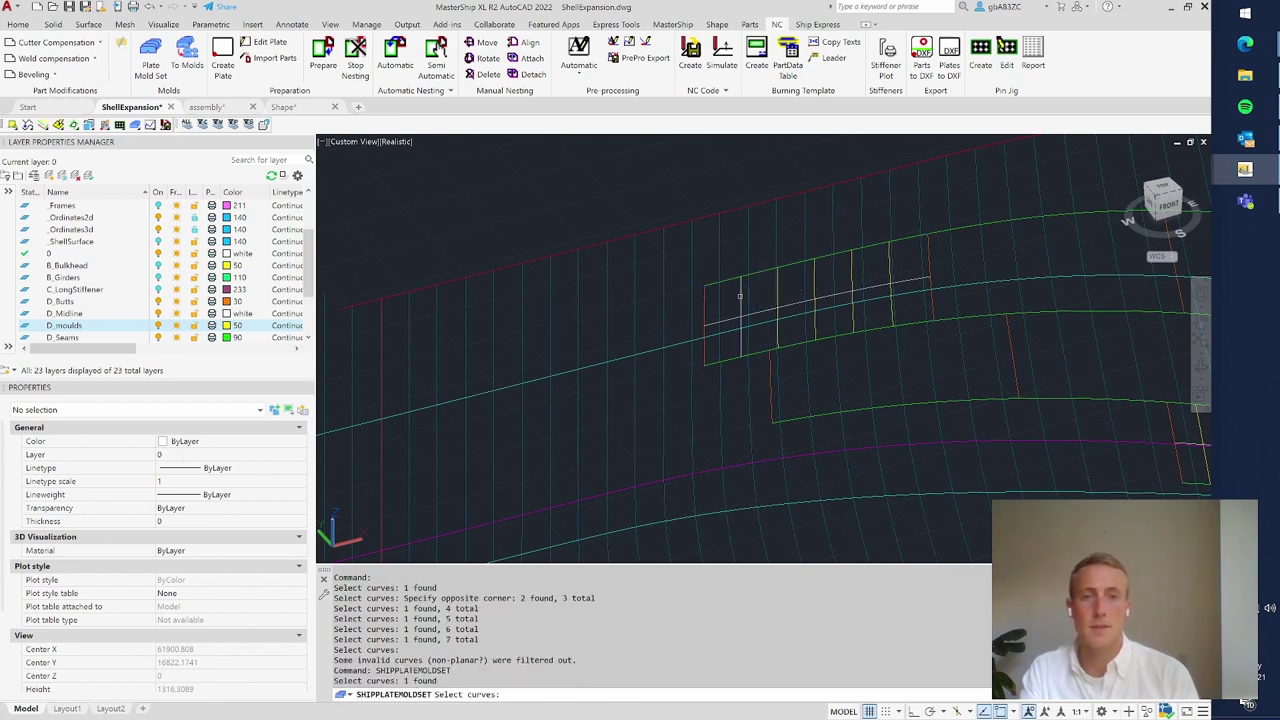
click(778, 280)
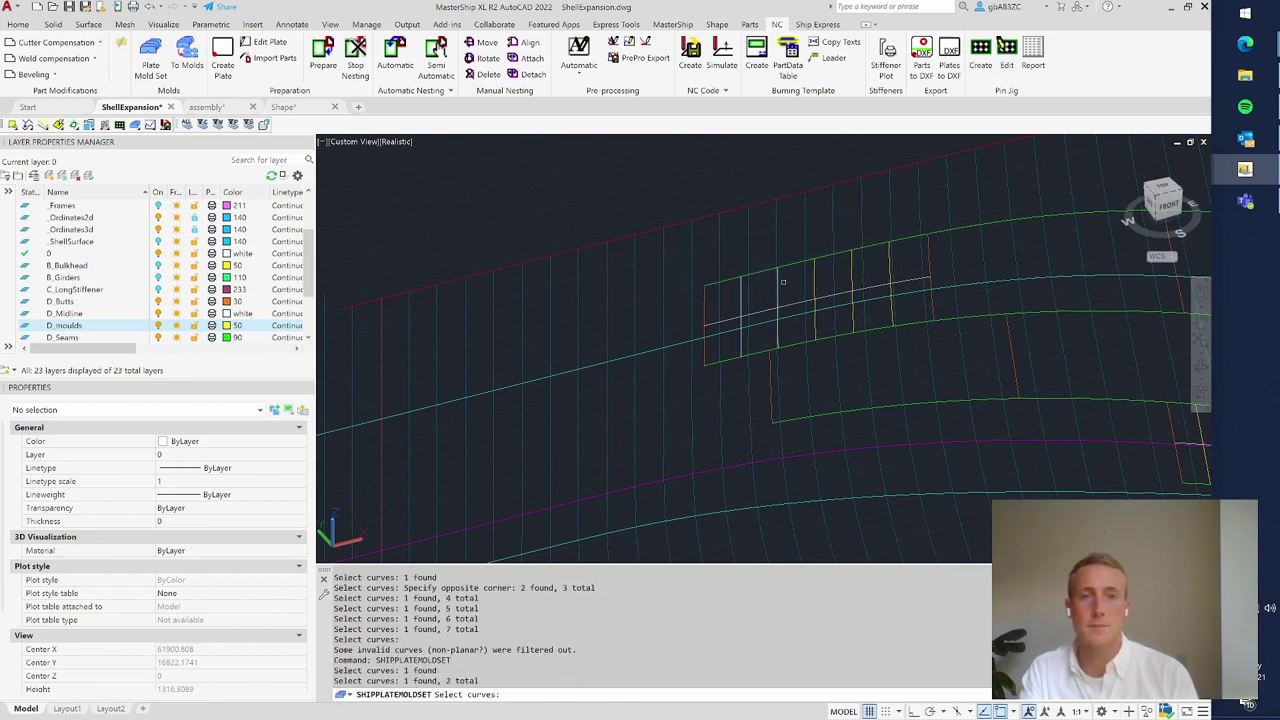
click(815, 273)
click(852, 266)
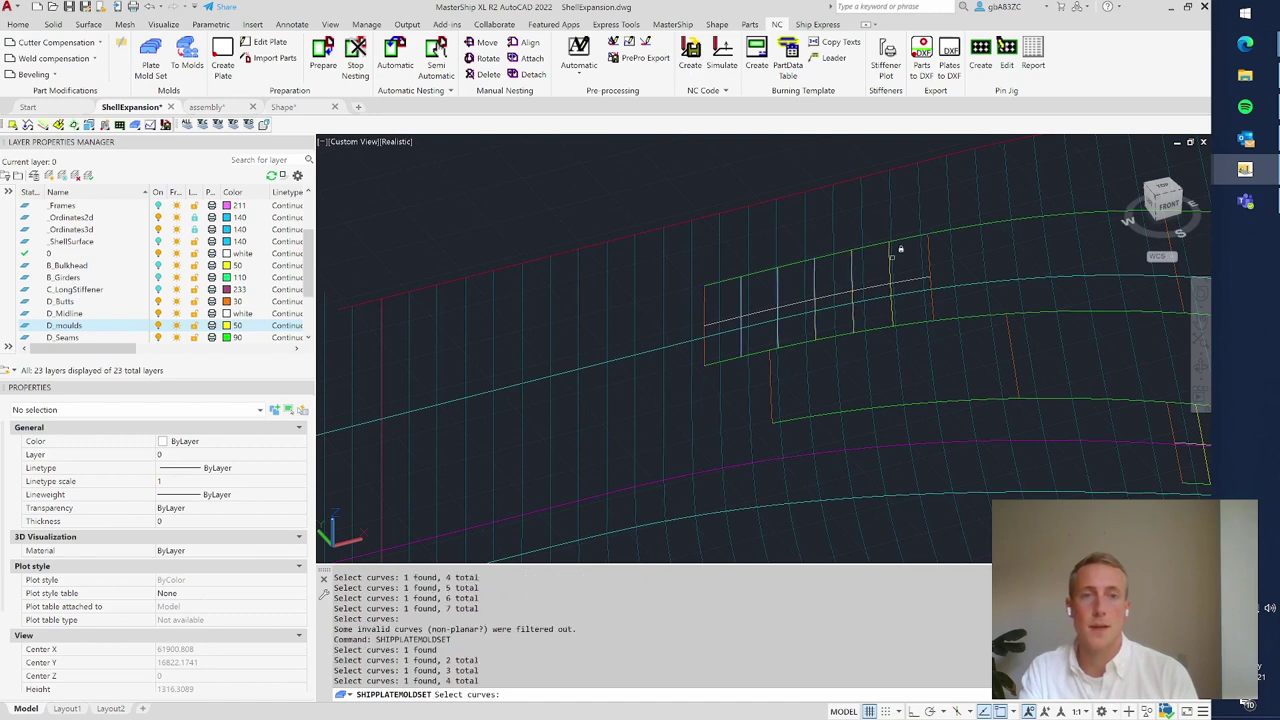
click(891, 256)
click(930, 253)
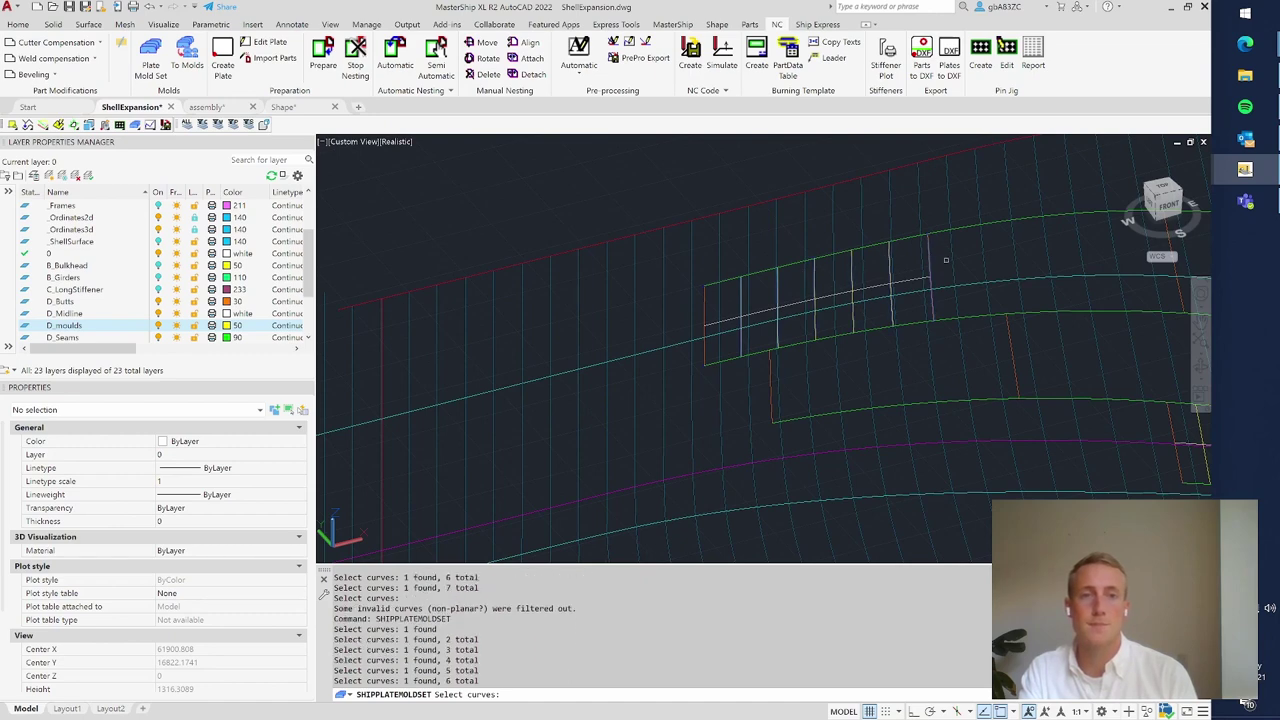
key(Return)
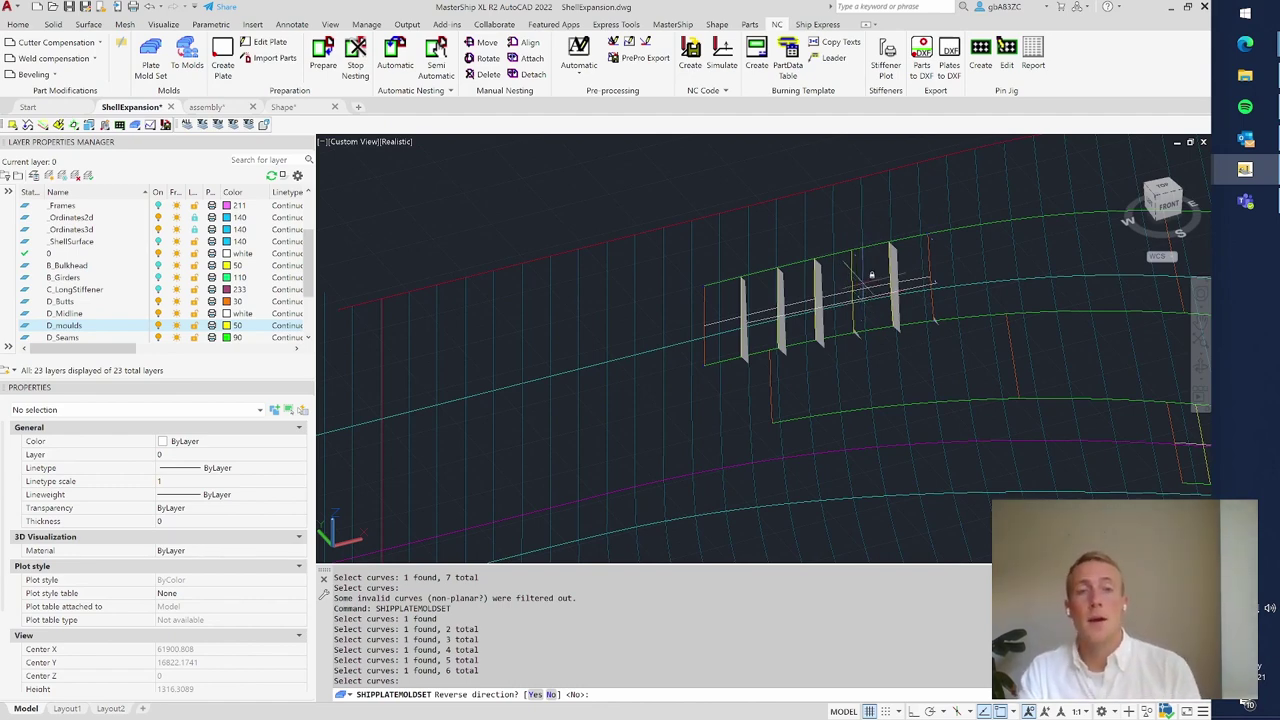
- Keep the mold direction unreversed and create the plate mold set with a minimum height of 300
scroll(857, 282, up, 2)
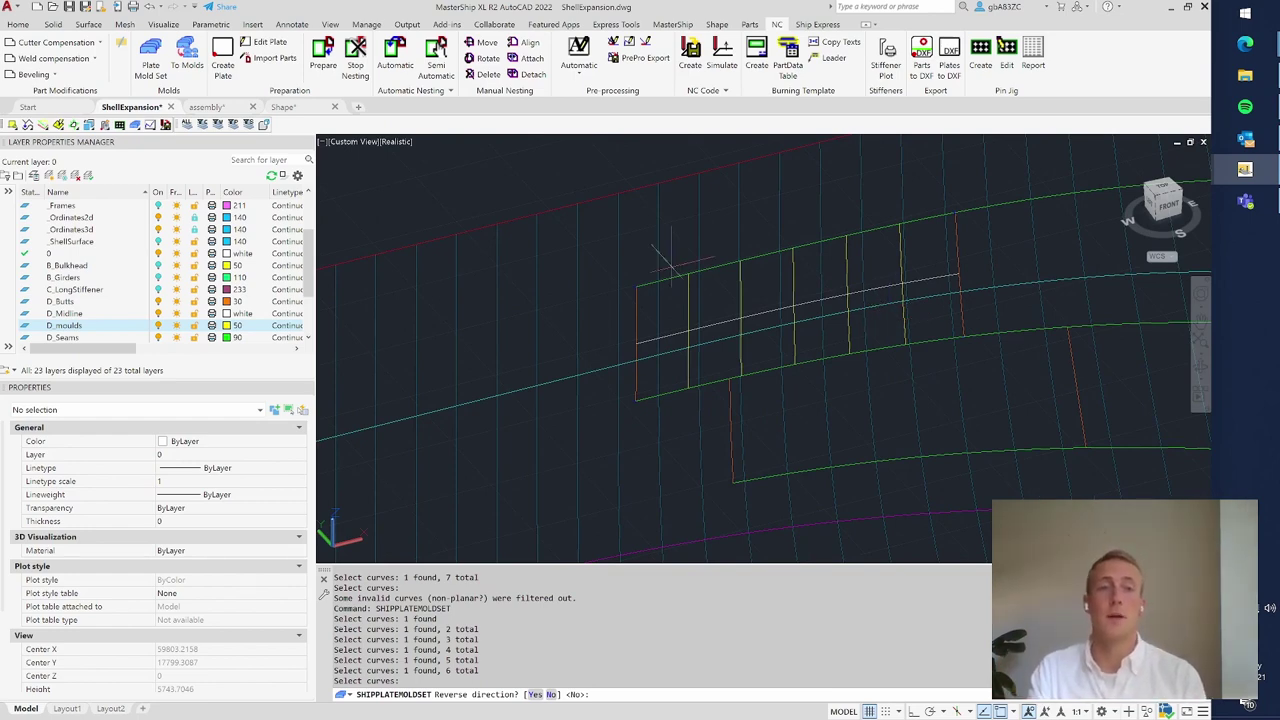
scroll(885, 318, down, 5)
scroll(915, 318, up, 5)
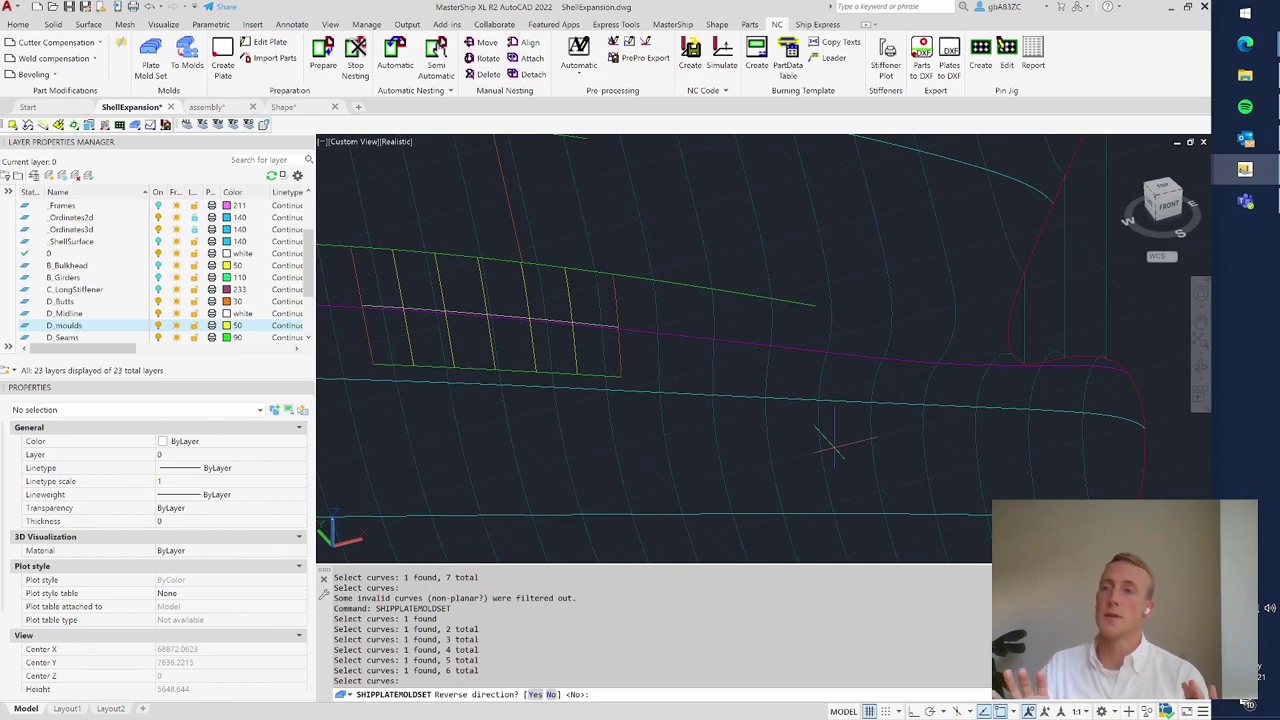
scroll(1075, 278, down, 4)
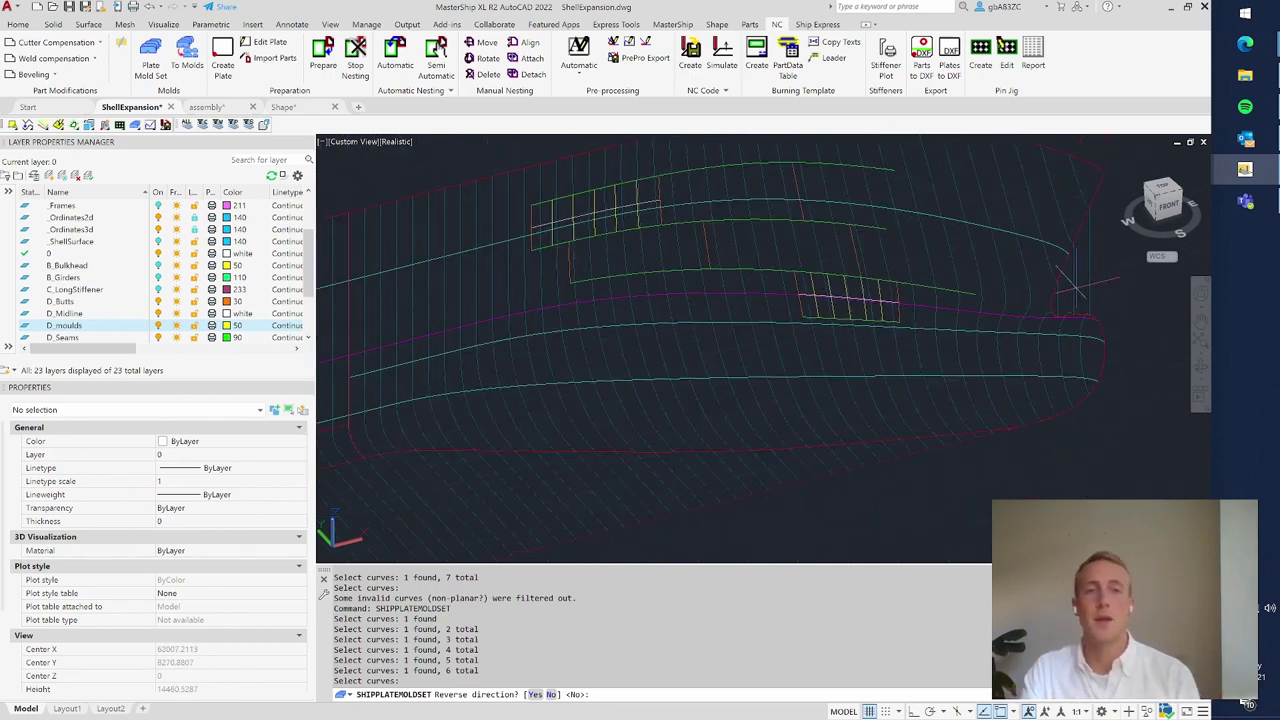
scroll(510, 170, up, 1)
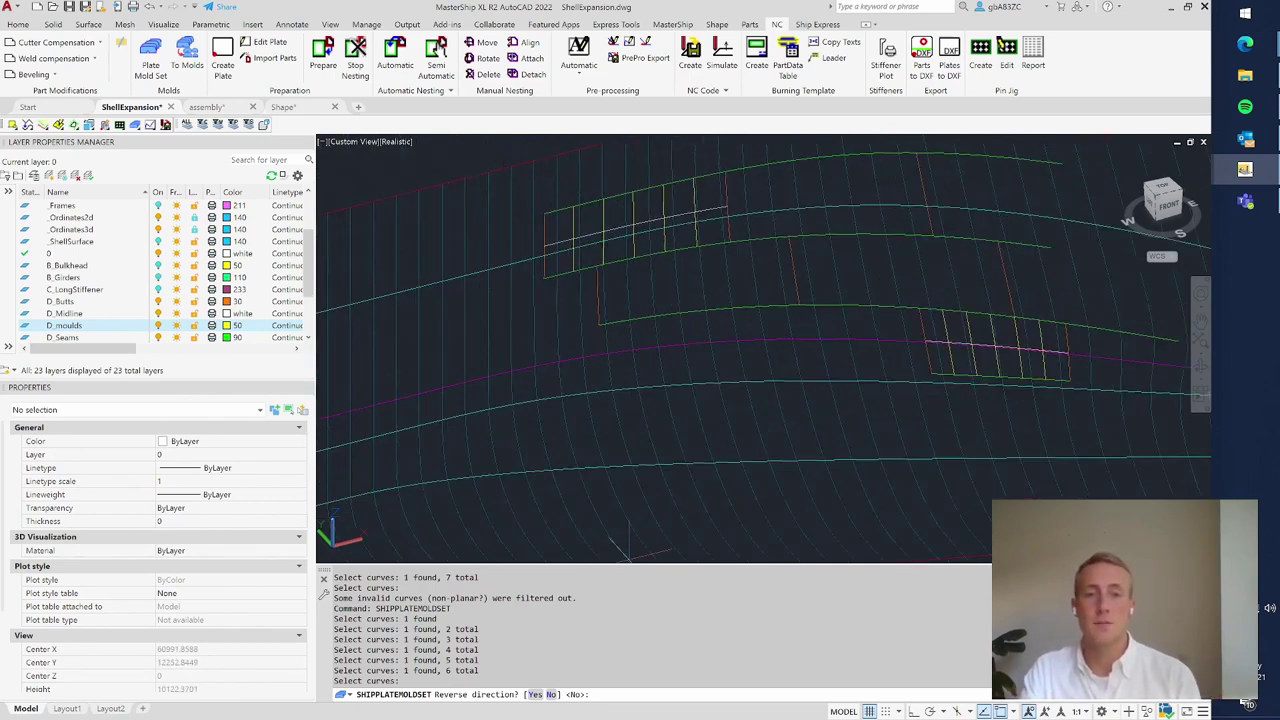
key(Return)
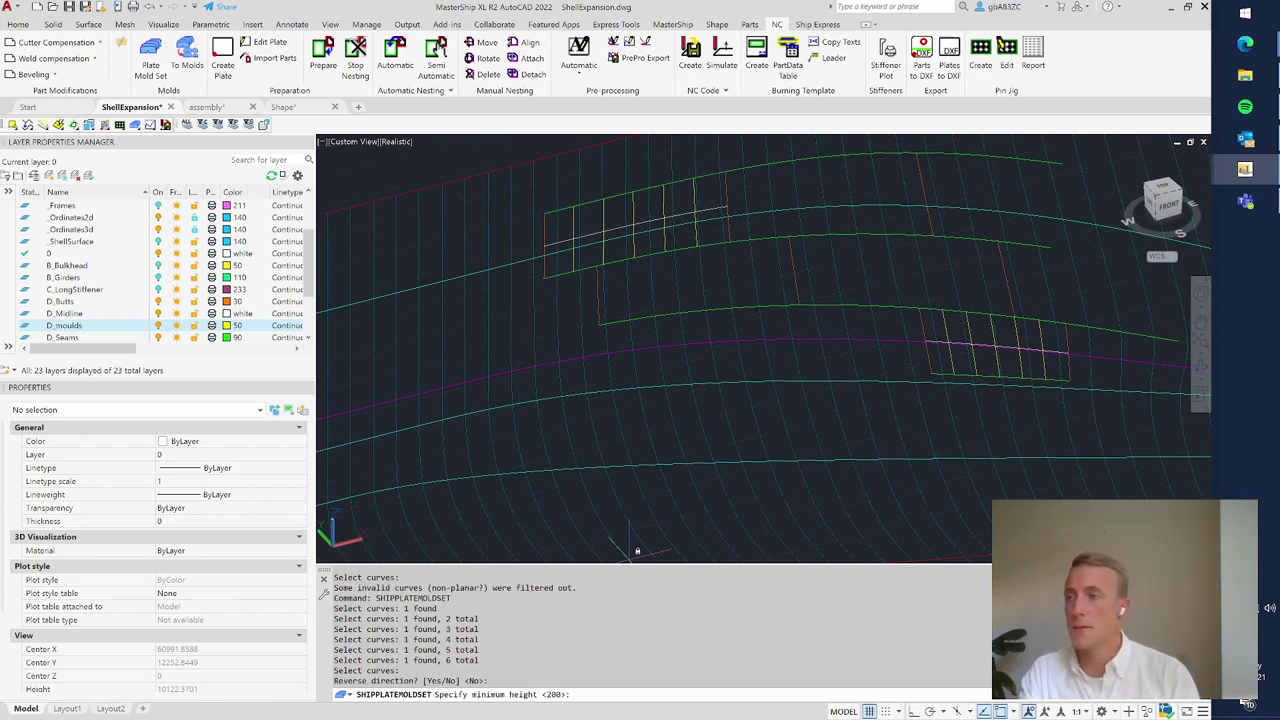
key(Return)
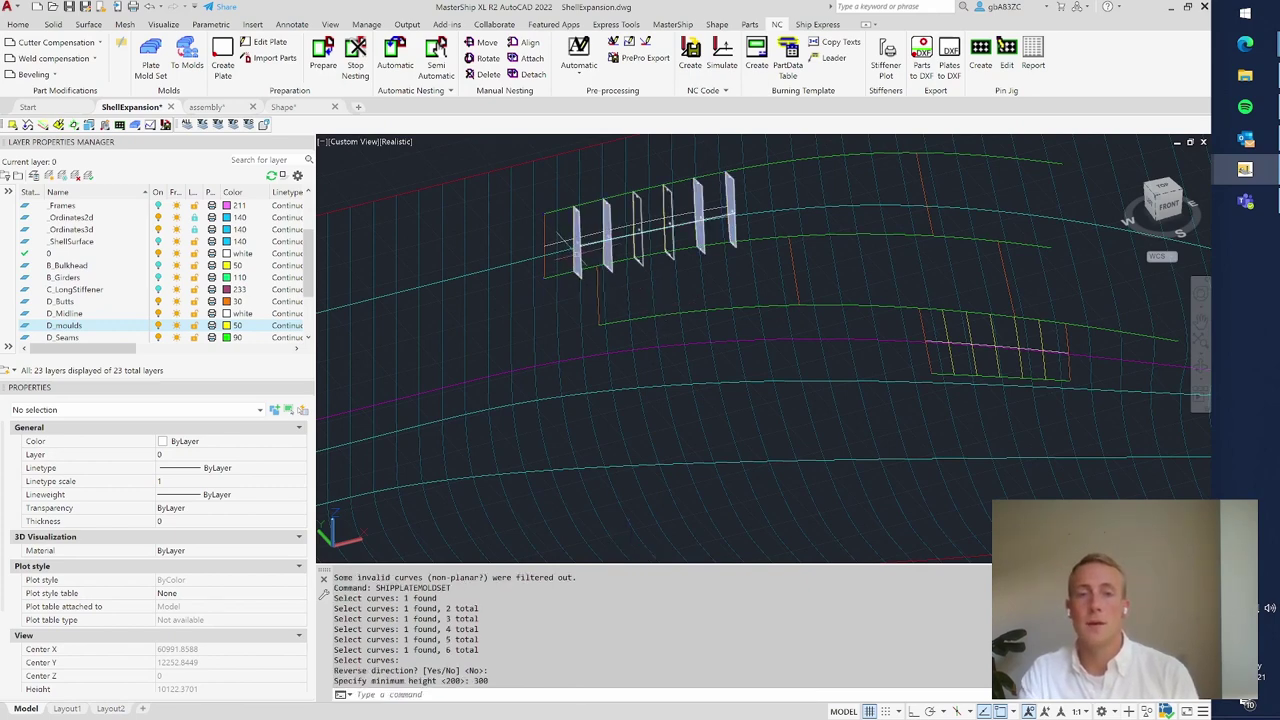
- Select the plate mold set on the P3 plate and examine its molds and properties
scroll(575, 242, up, 5)
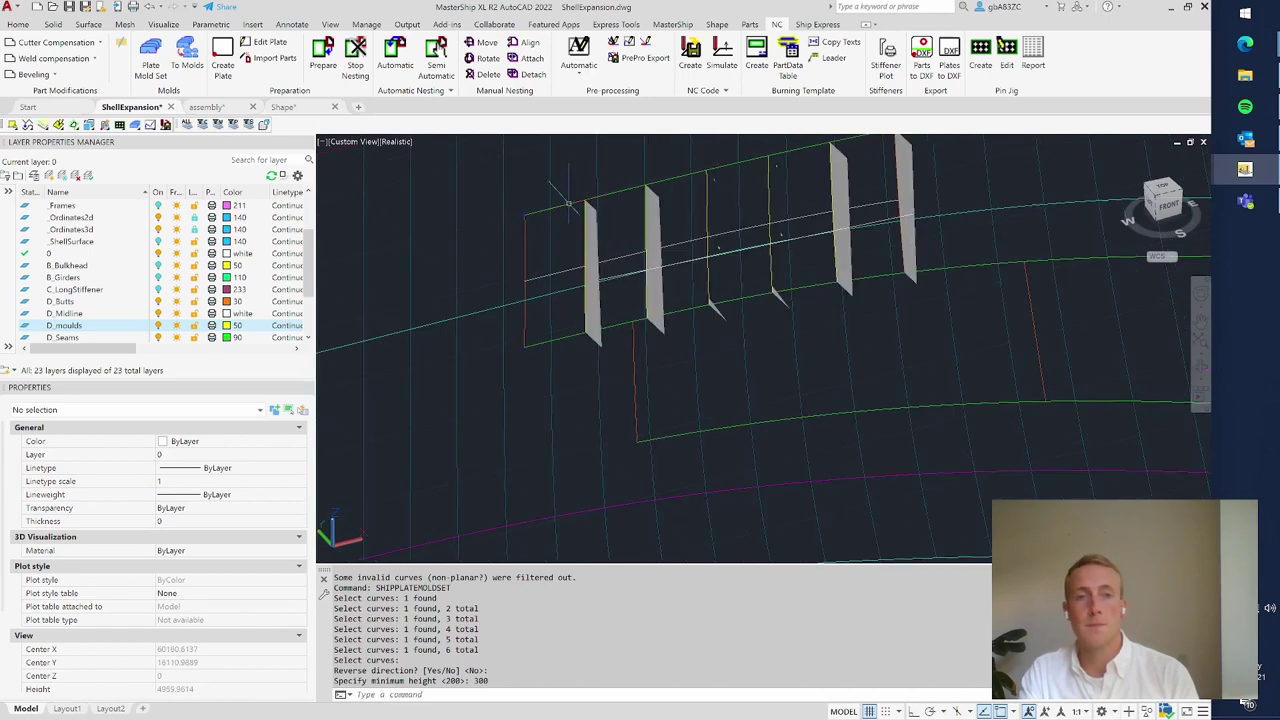
click(610, 258)
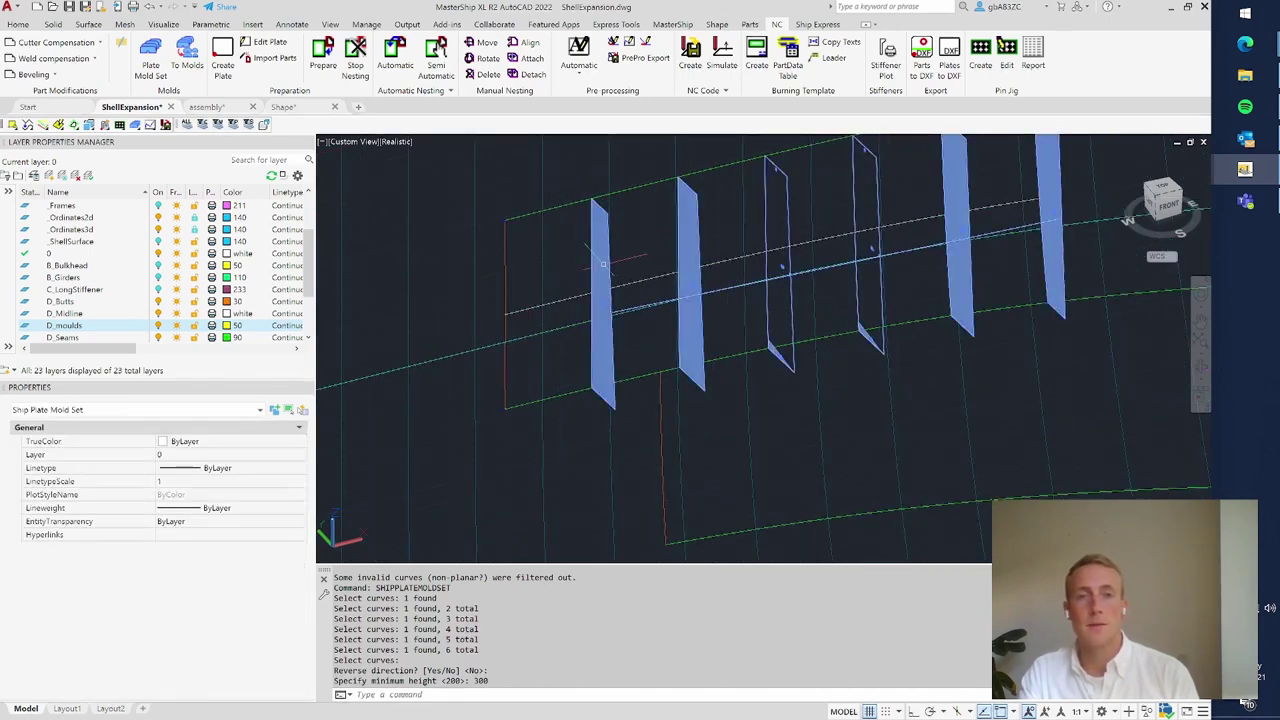
scroll(745, 340, down, 3)
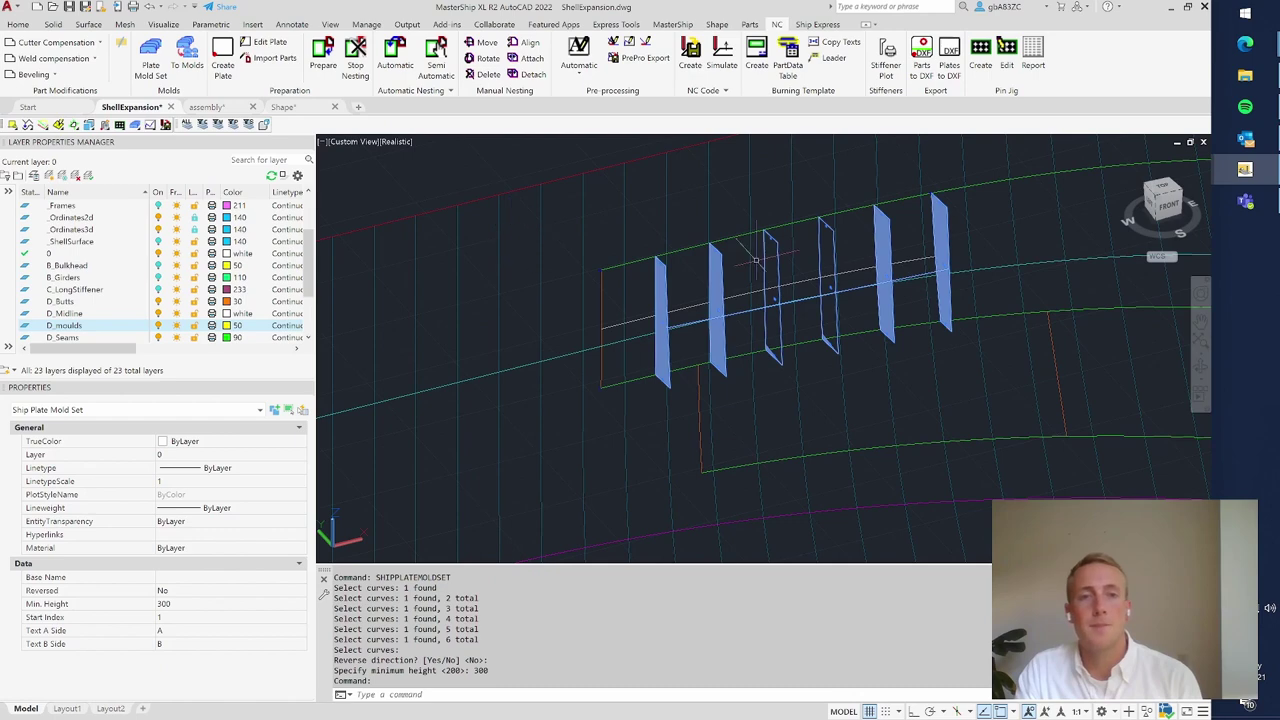
shift+middle_drag(652, 300, 510, 328)
scroll(510, 328, up, 5)
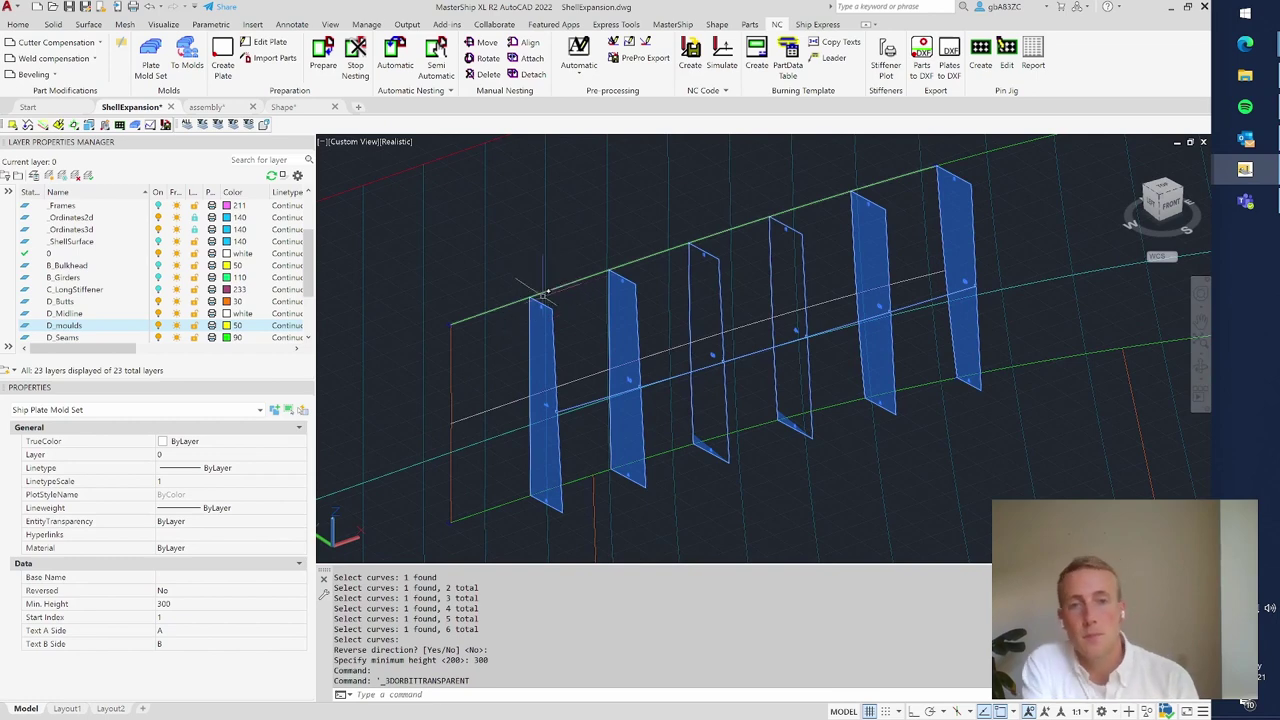
scroll(537, 298, down, 4)
scroll(495, 298, down, 3)
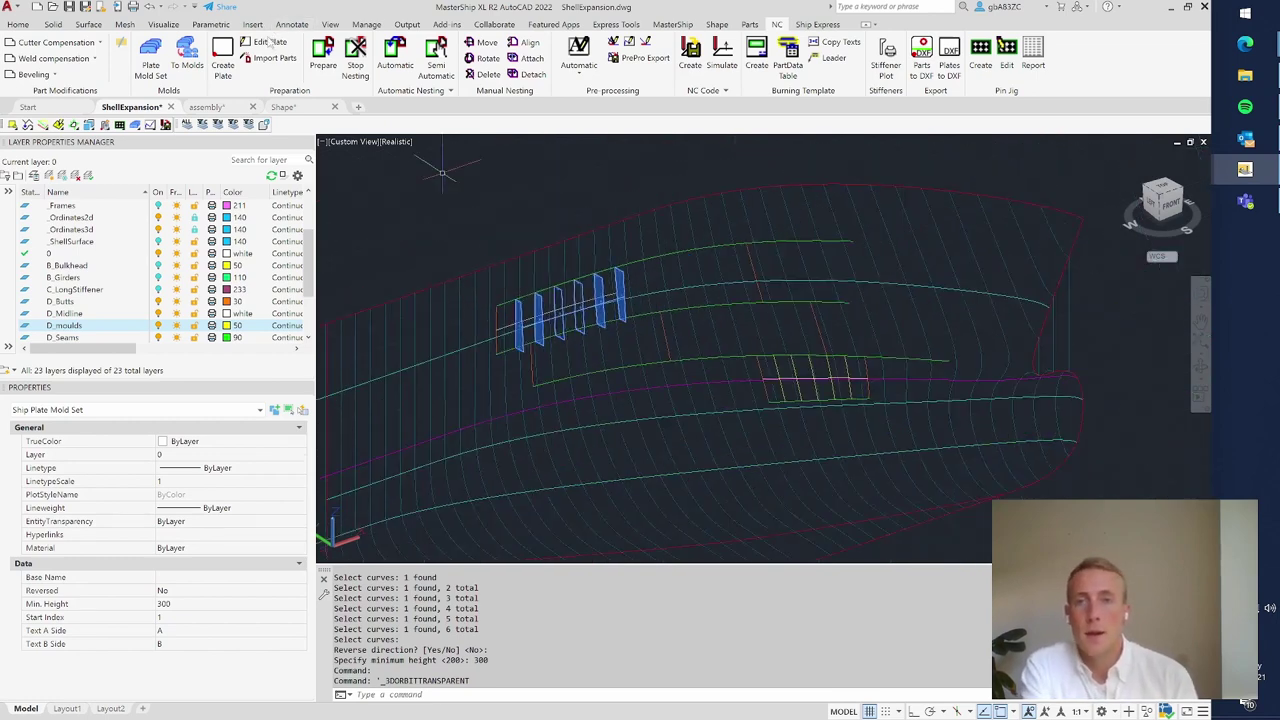
- Convert the mold set to flat molds between the 3D hull and the shell expansion, using base name P3-1m, material WOOD, thickness 12 and section P-2
click(188, 52)
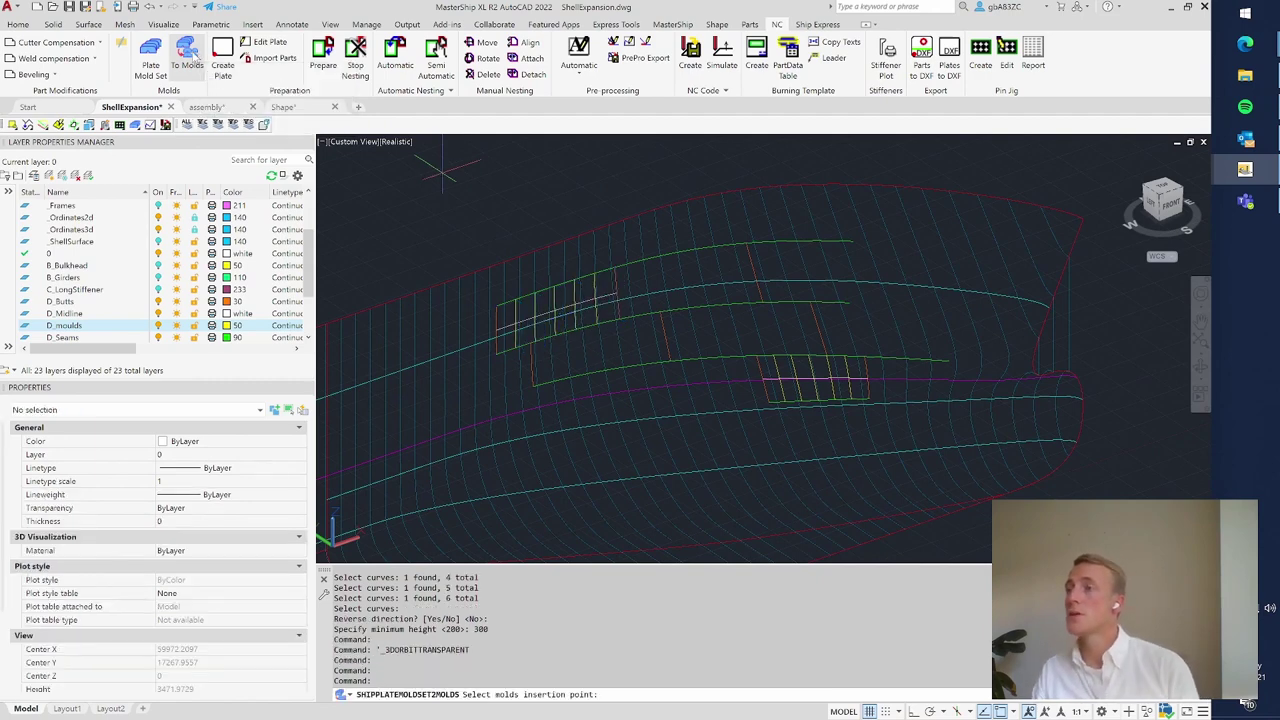
scroll(465, 268, down, 1)
scroll(445, 192, down, 2)
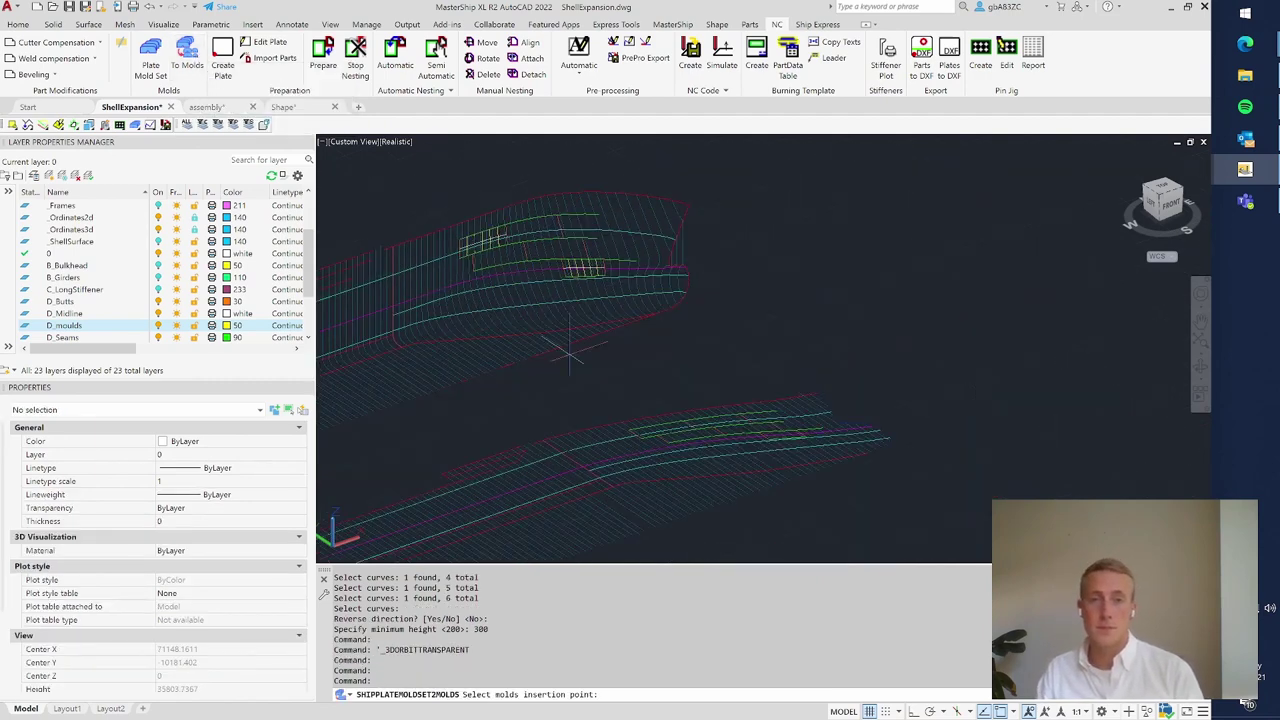
click(685, 375)
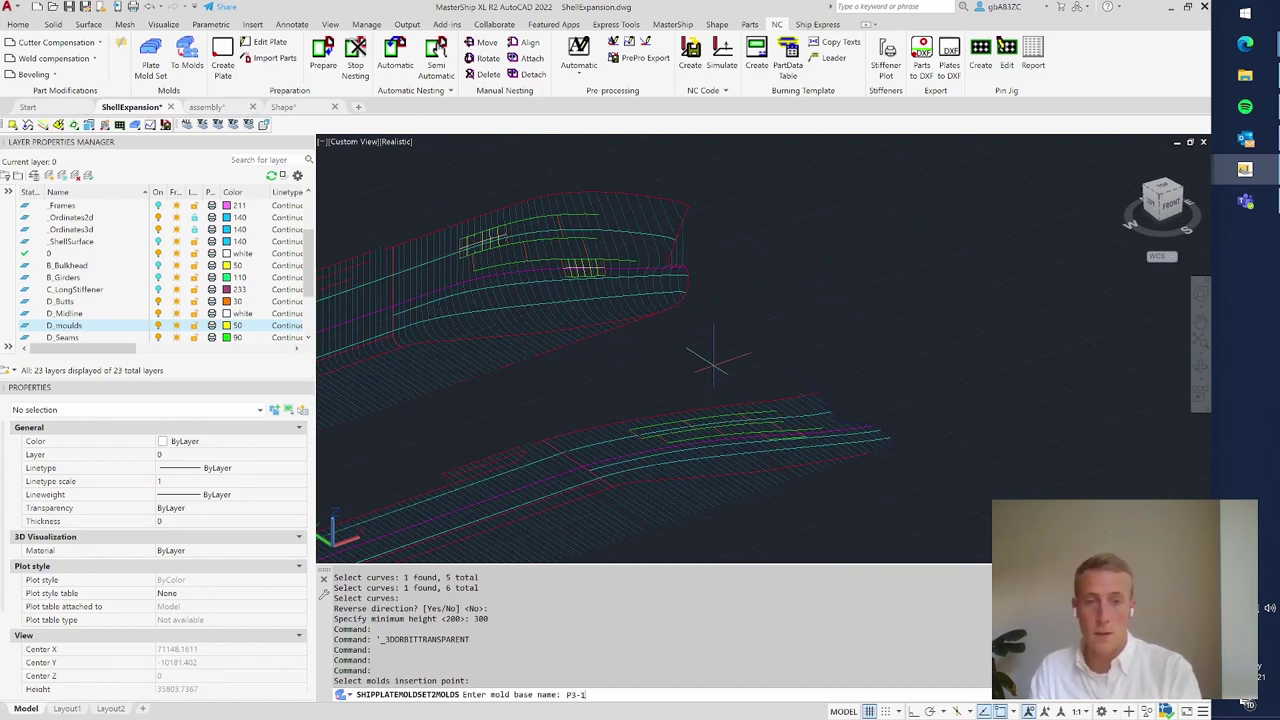
text(P3-1m)
key(Return)
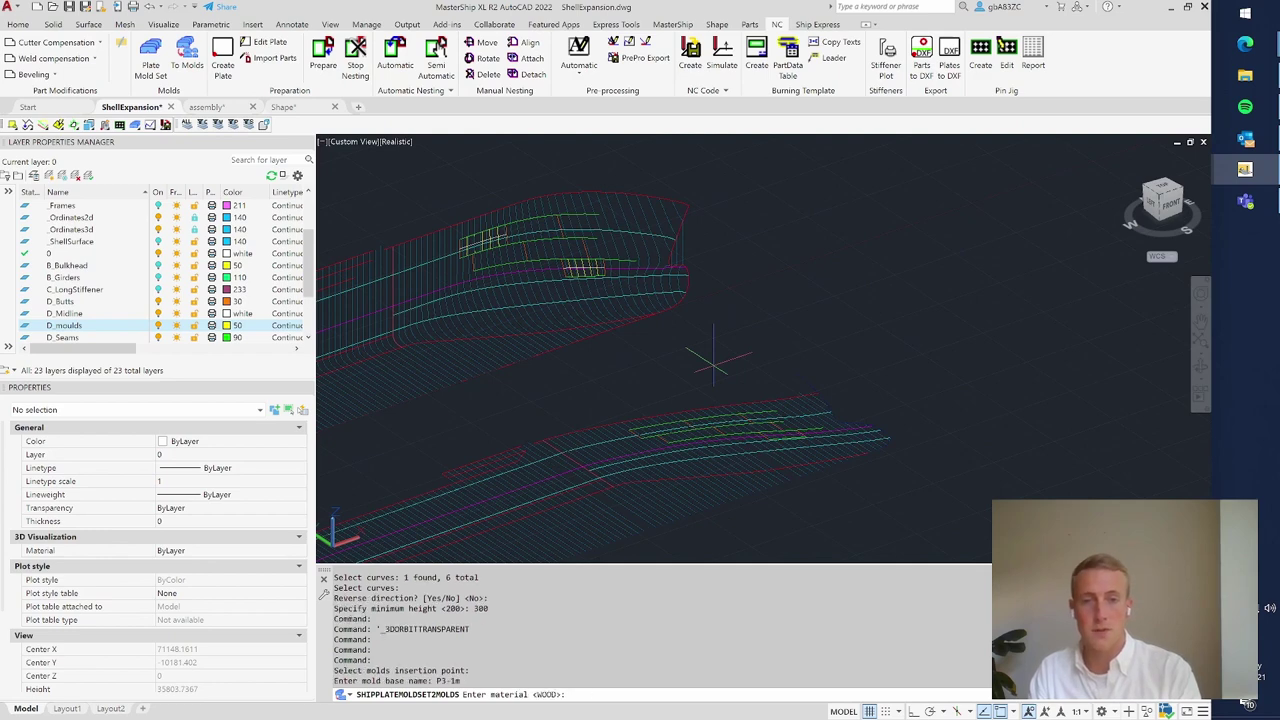
key(Return)
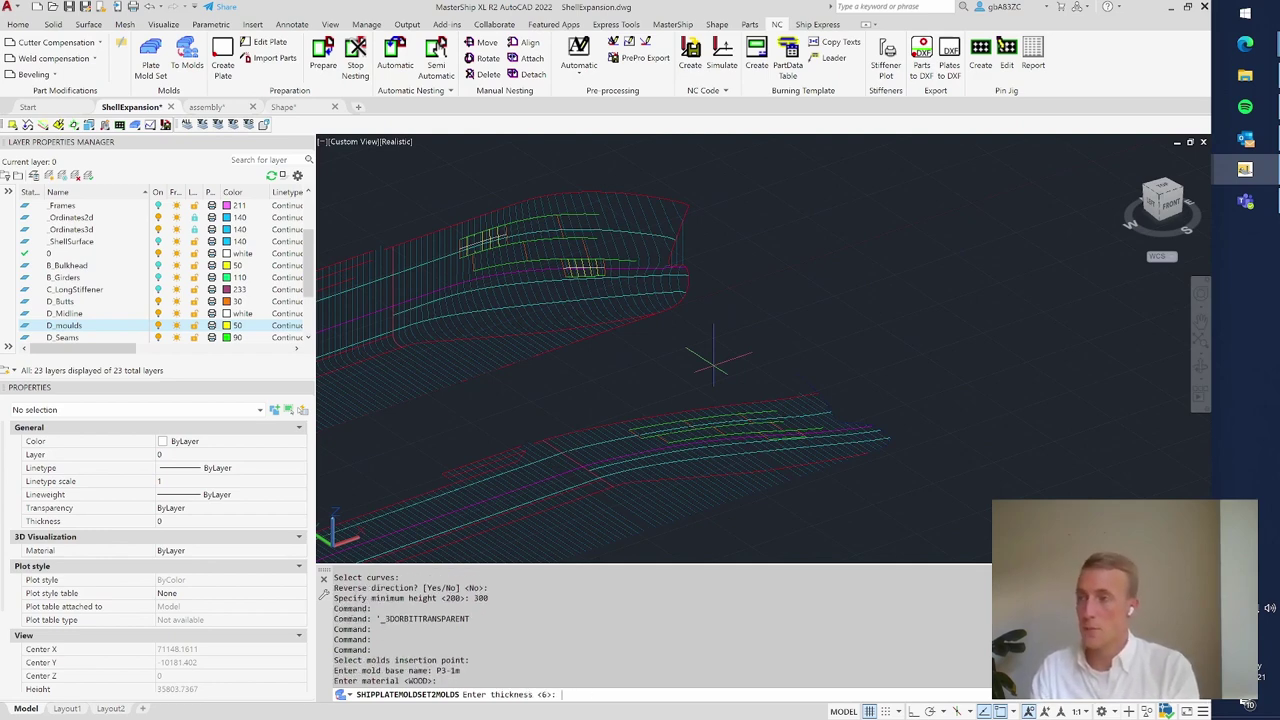
text(12)
key(Return)
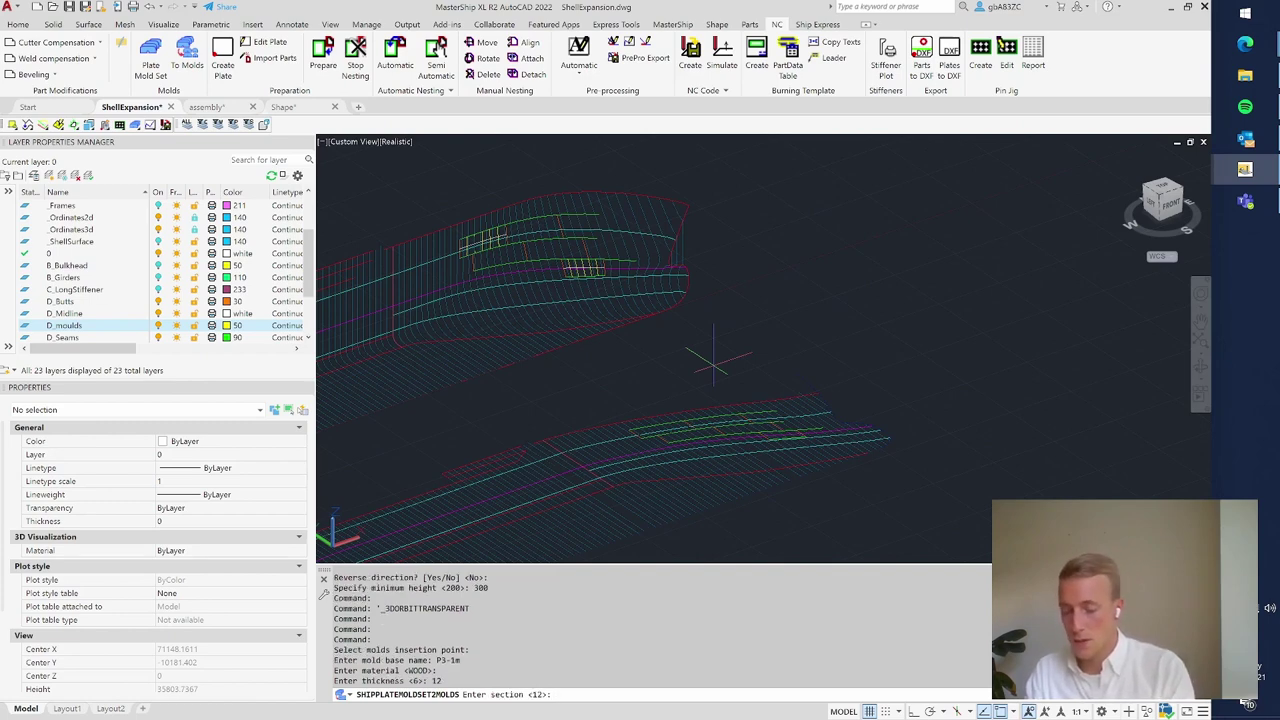
key(Return)
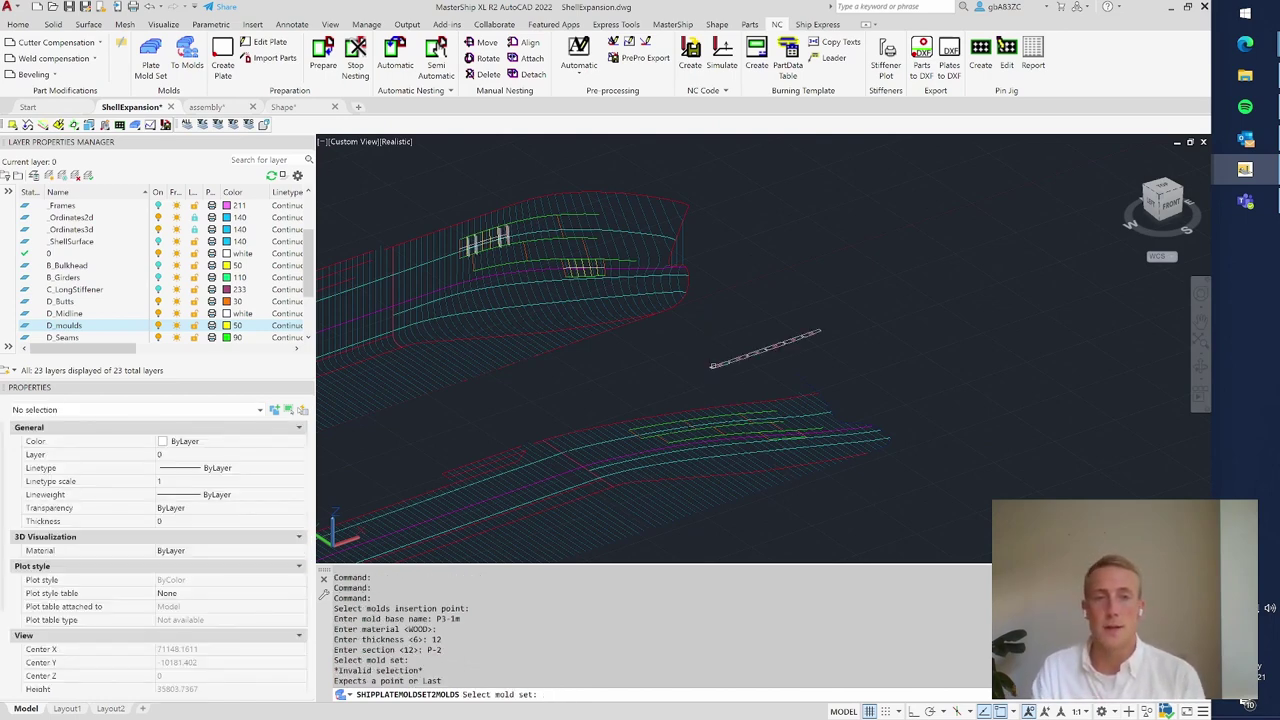
- Examine the flat mold parts, including their P3-1m part labels and the A and B side marks
scroll(784, 338, up, 8)
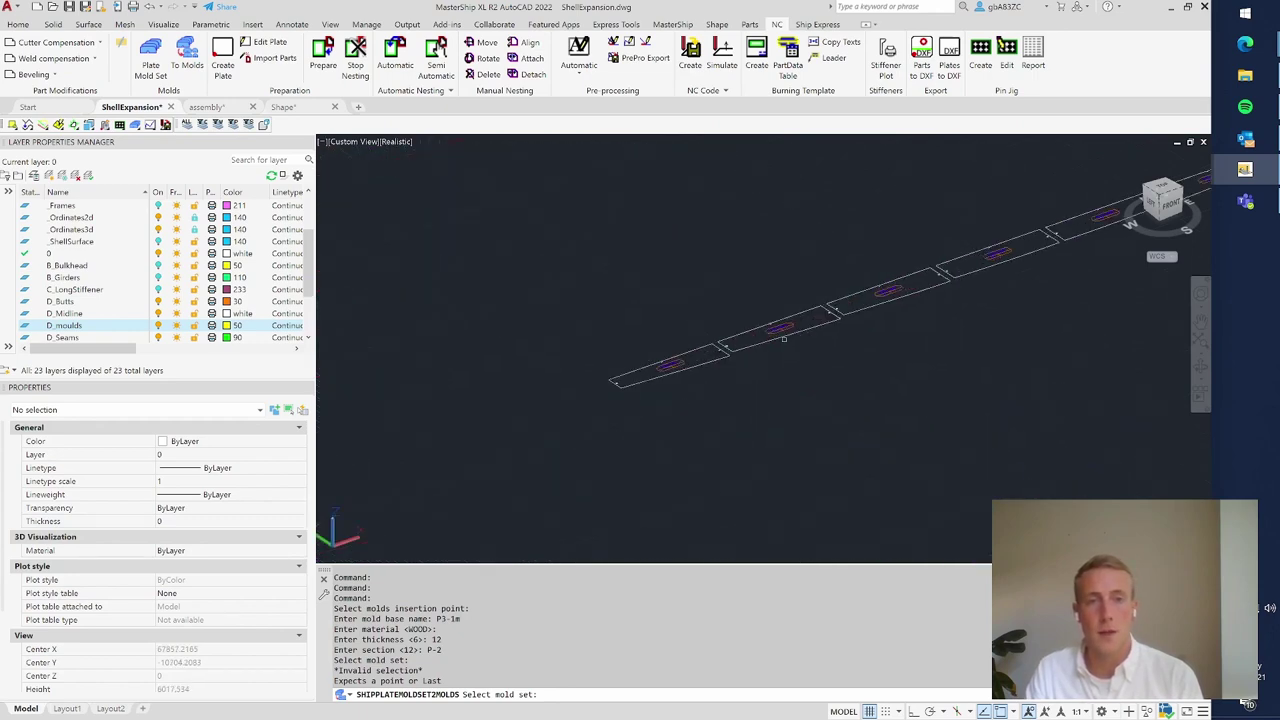
shift+middle_drag(751, 397, 662, 400)
scroll(662, 400, up, 5)
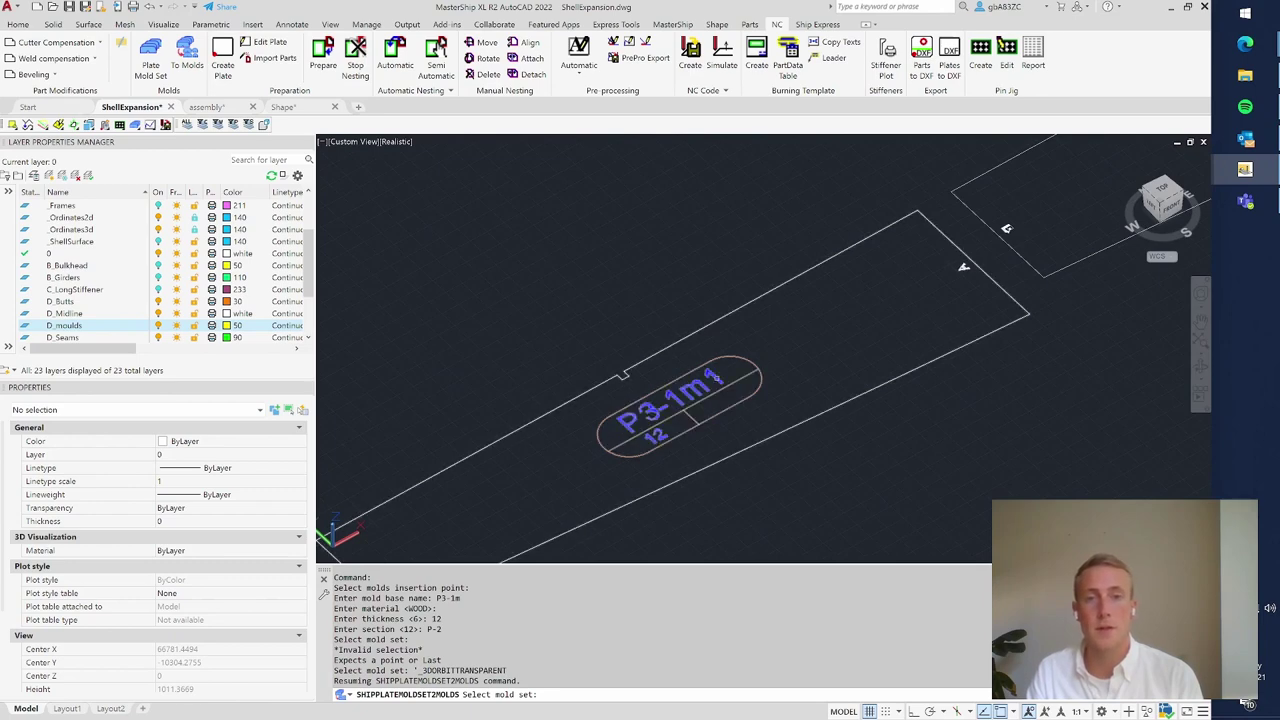
scroll(714, 376, down, 5)
scroll(924, 276, up, 5)
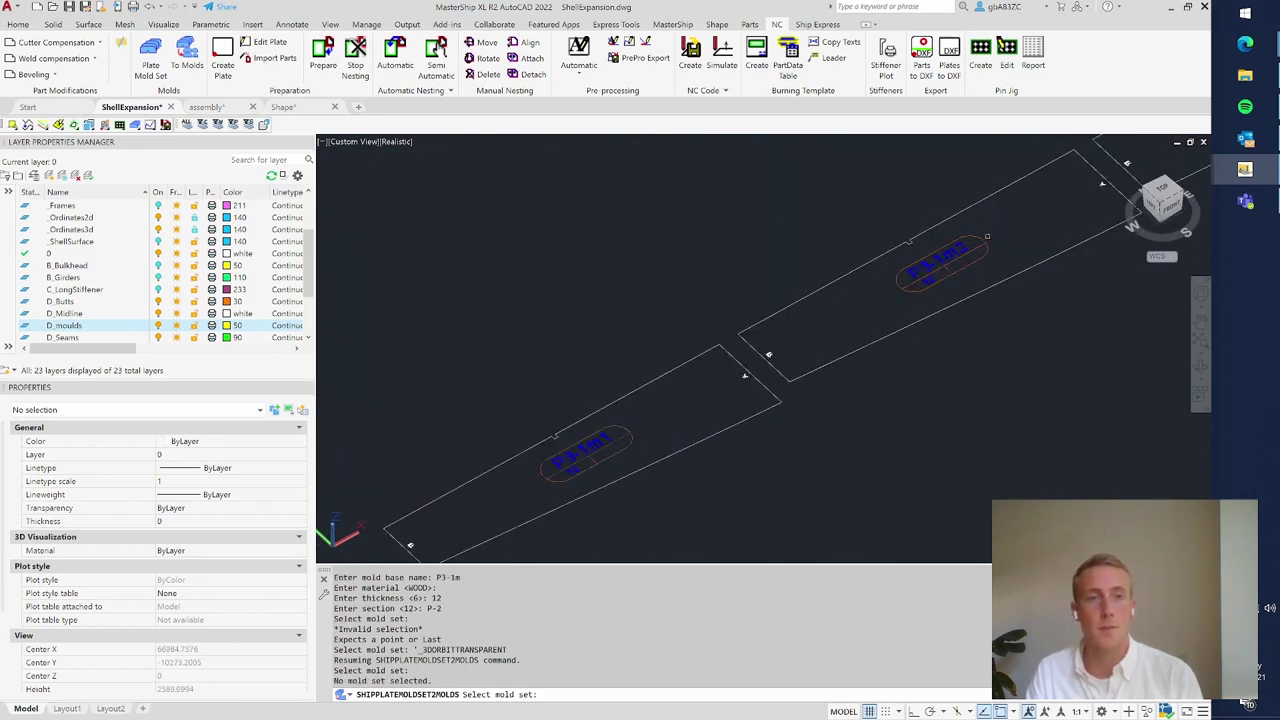
scroll(924, 276, down, 6)
scroll(972, 248, up, 4)
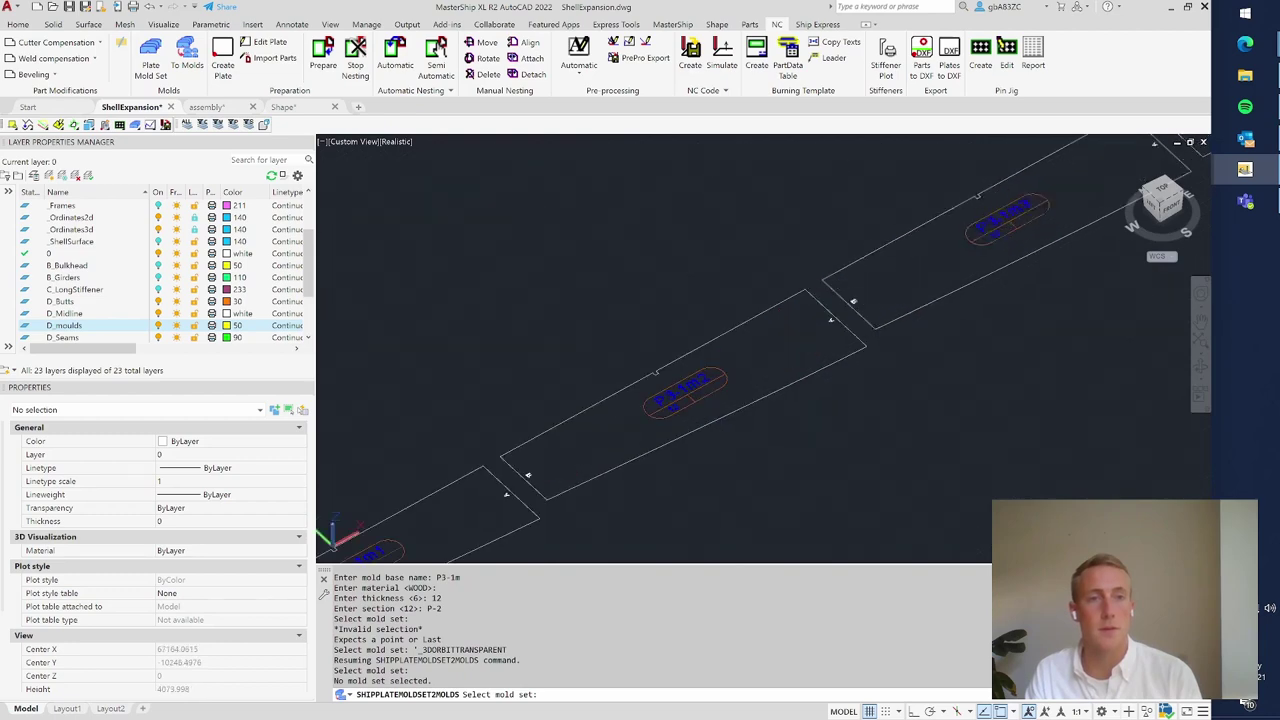
scroll(706, 386, down, 2)
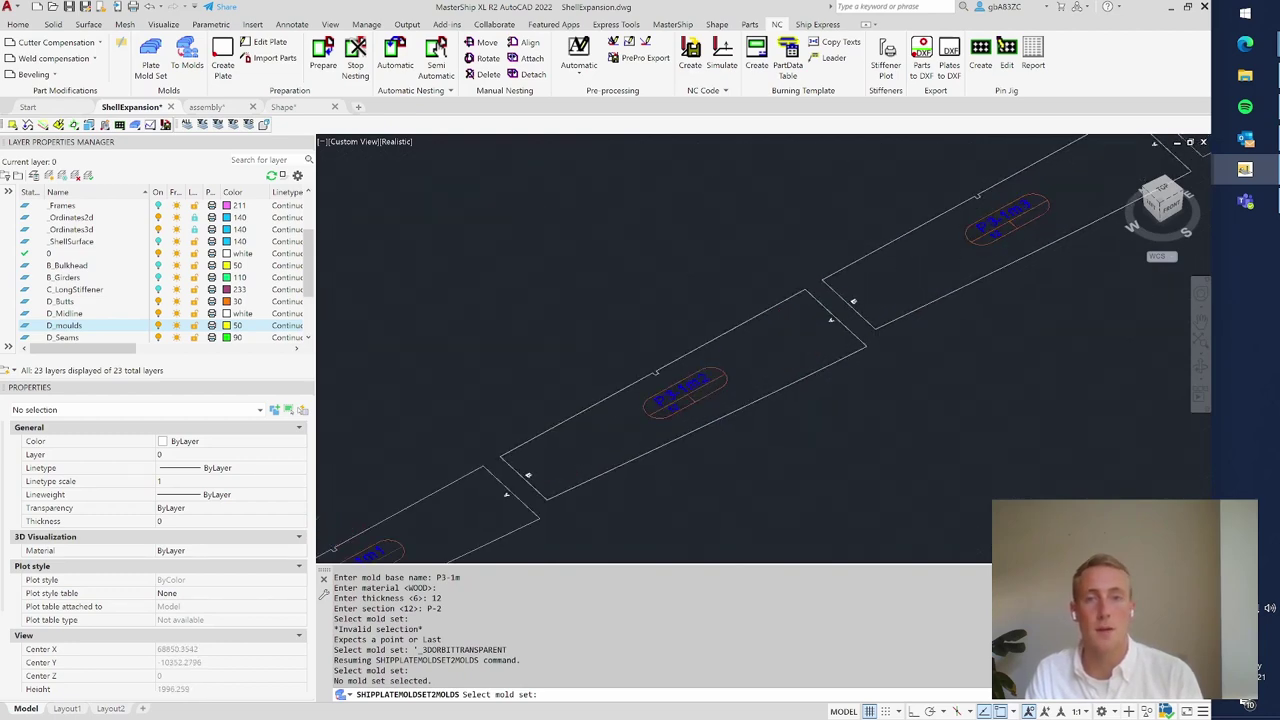
- Examine the alignment notch on the edge of mold P3-1m1 and compare it along the whole mold row
scroll(458, 505, up, 2)
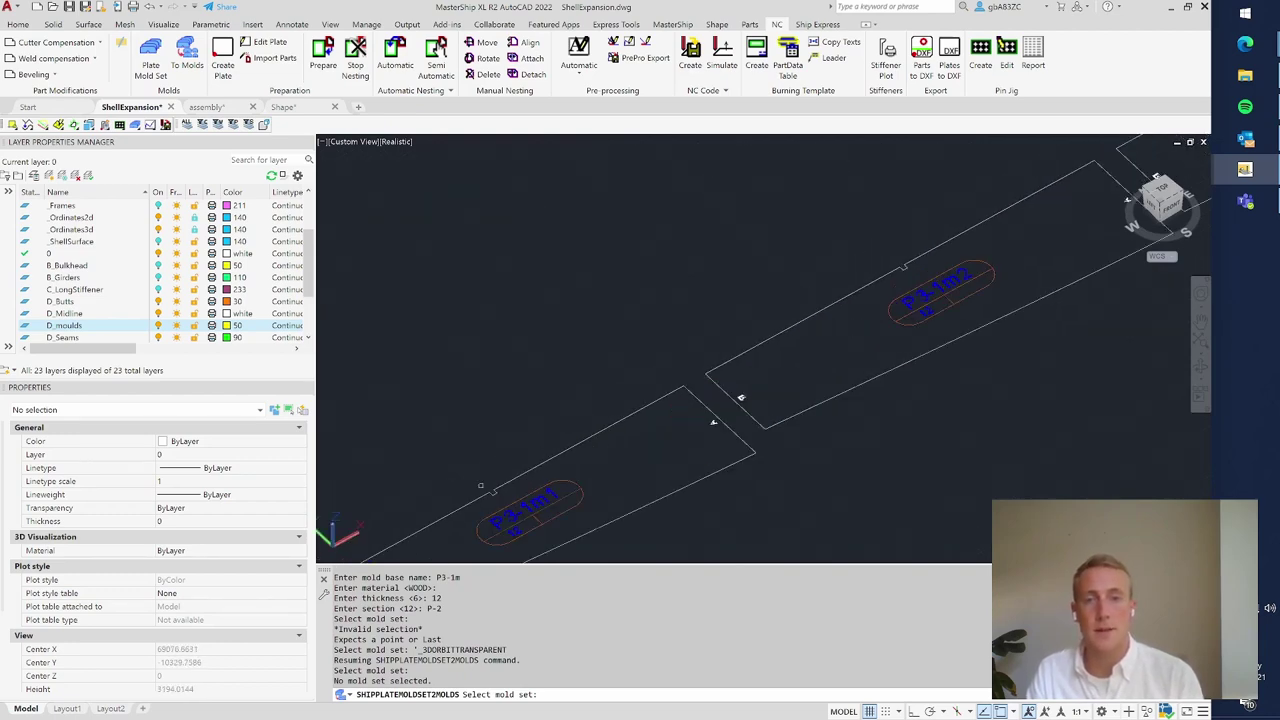
scroll(480, 495, up, 4)
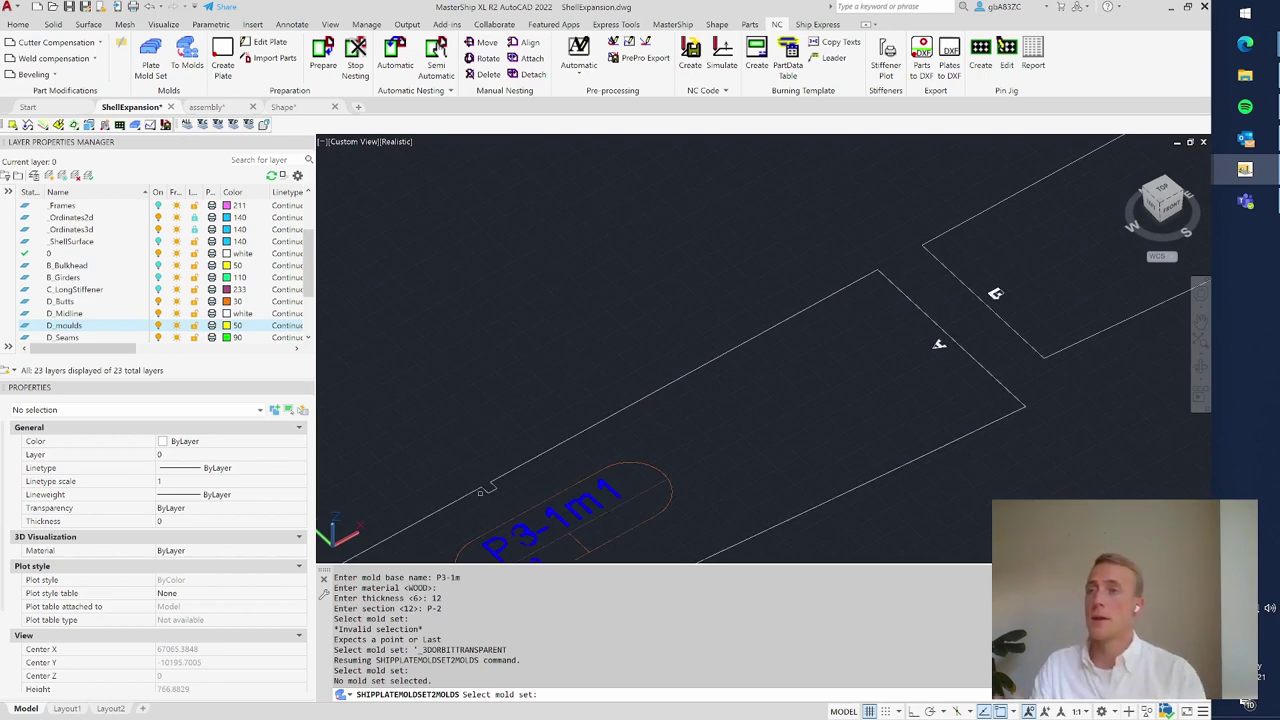
scroll(493, 483, down, 5)
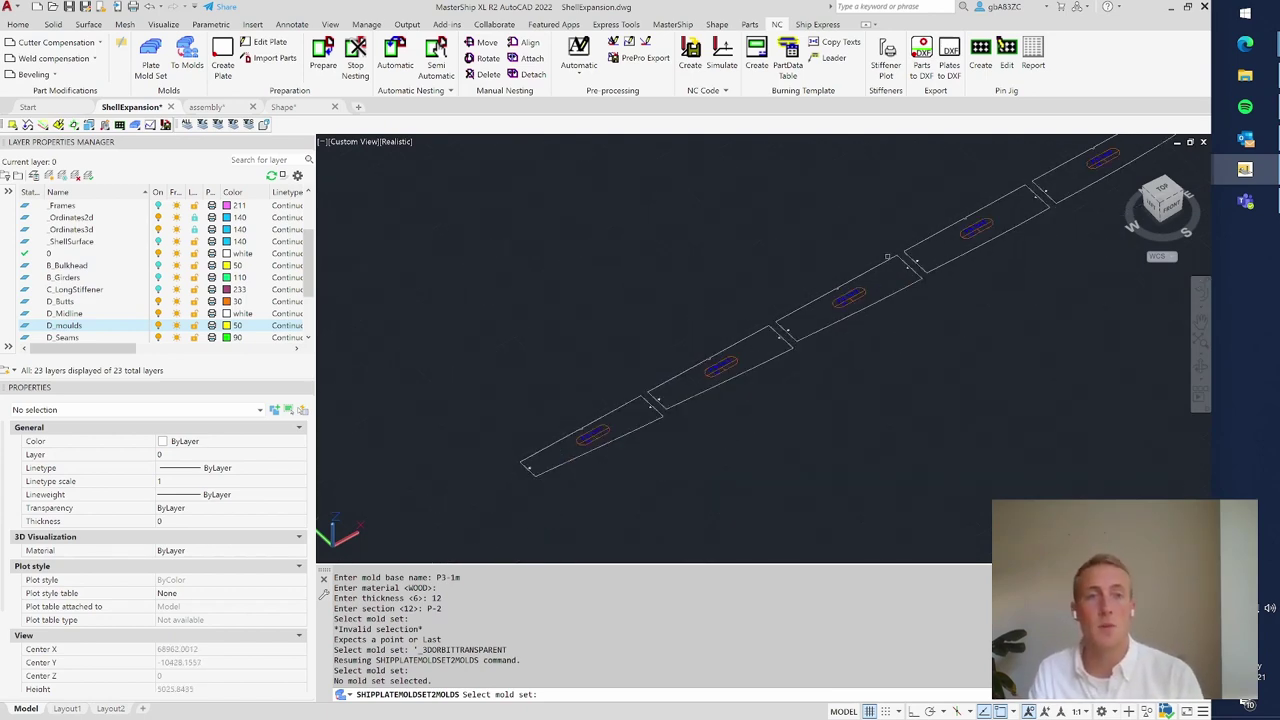
scroll(674, 335, down, 2)
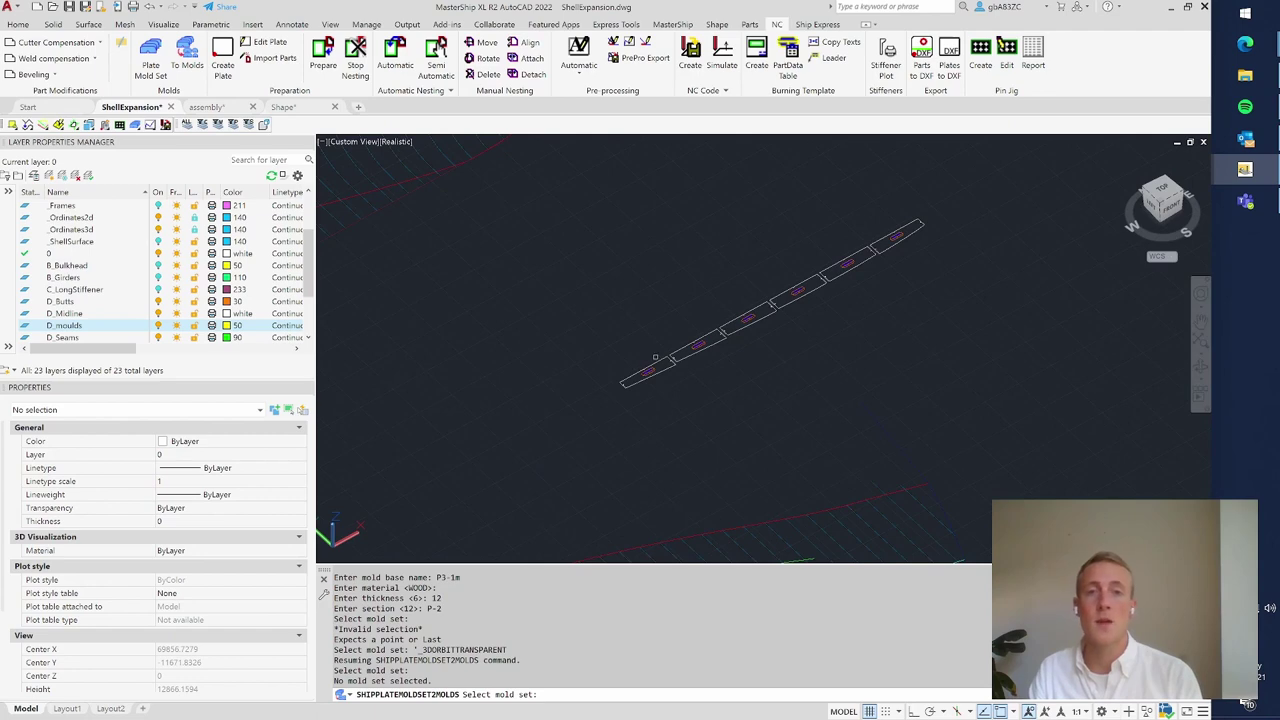
scroll(655, 357, up, 3)
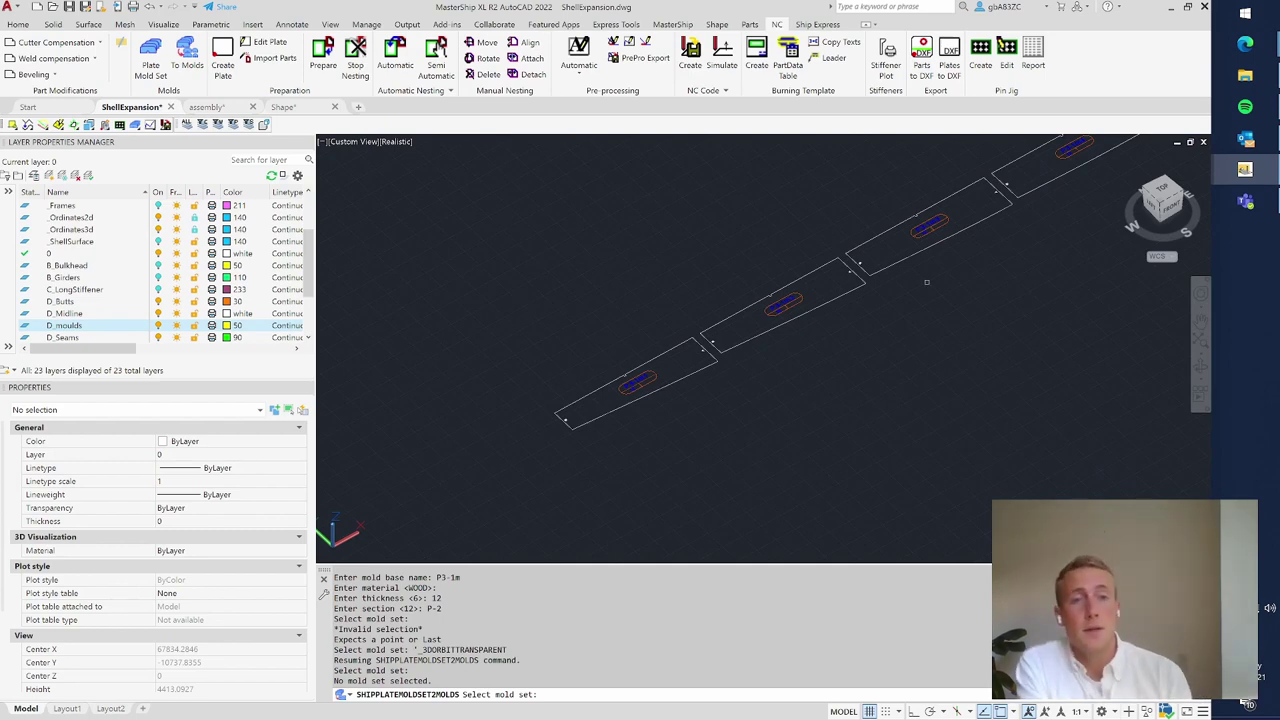
scroll(926, 282, down, 5)
scroll(770, 287, down, 4)
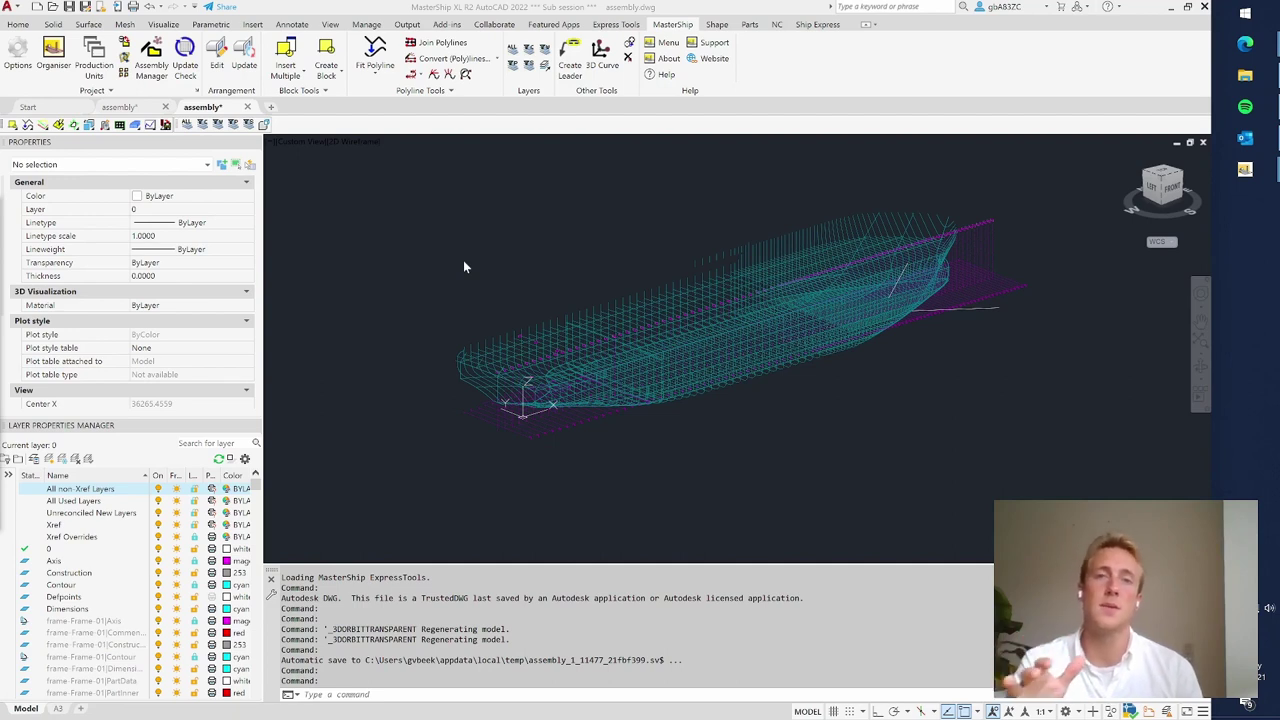
mouse_move(131, 112)
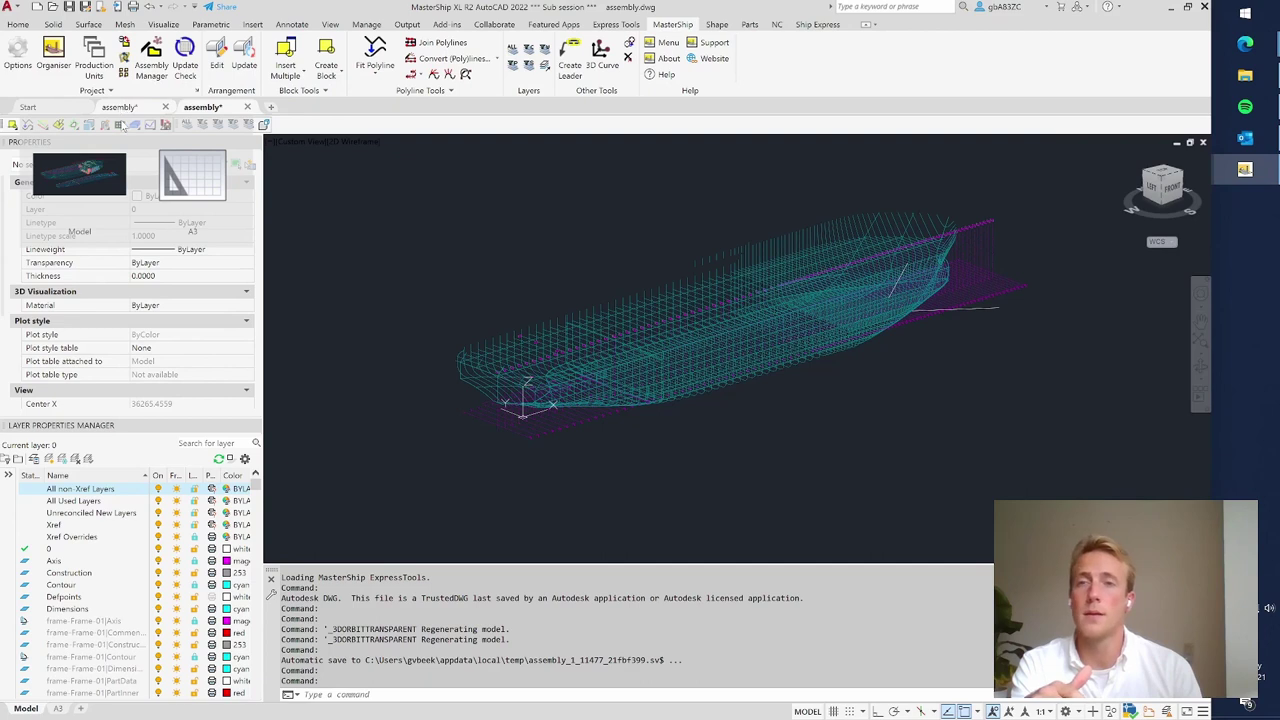
- Switch to the main assembly drawing and examine the hull reference and the shaded frame, girder and stiffener structure
click(120, 108)
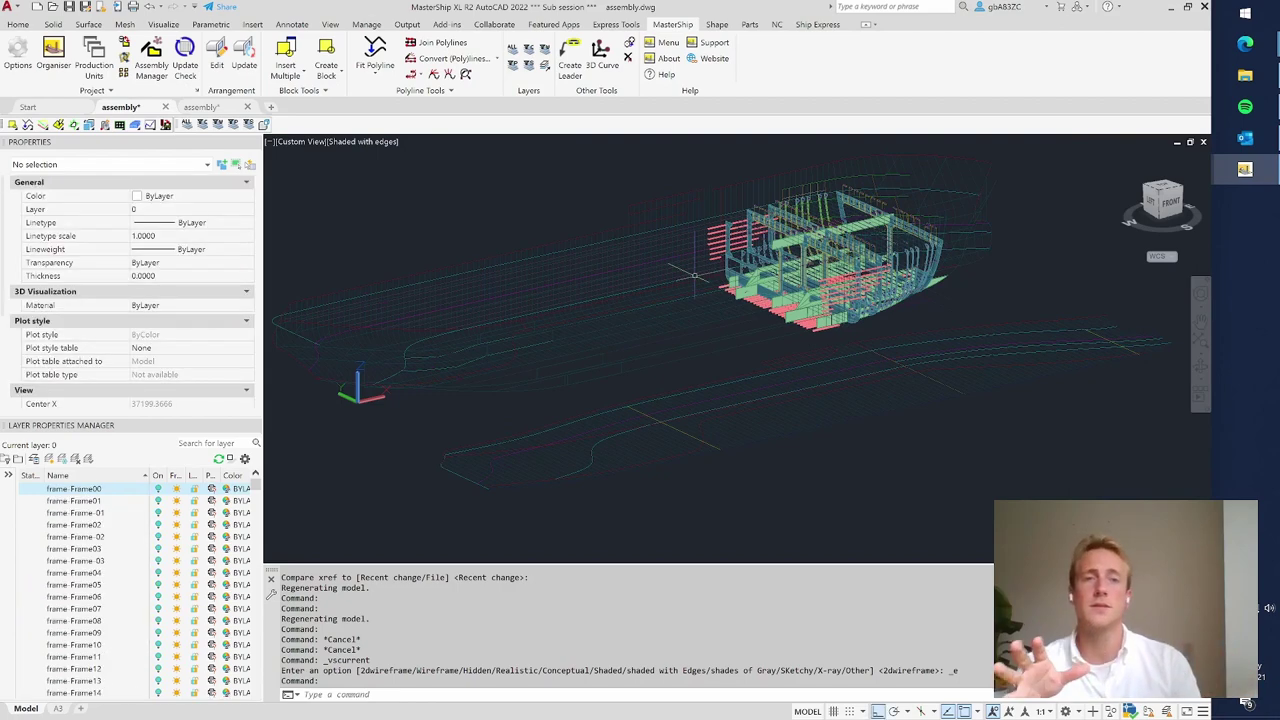
click(688, 190)
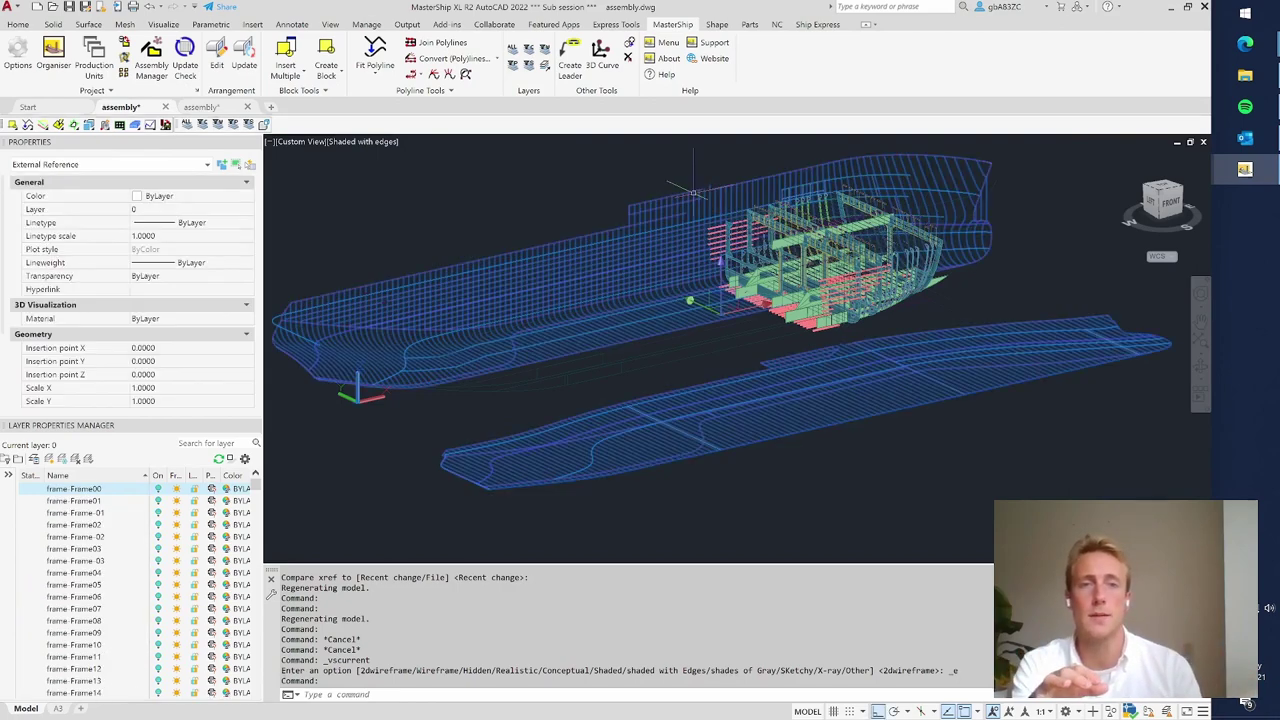
key(Escape)
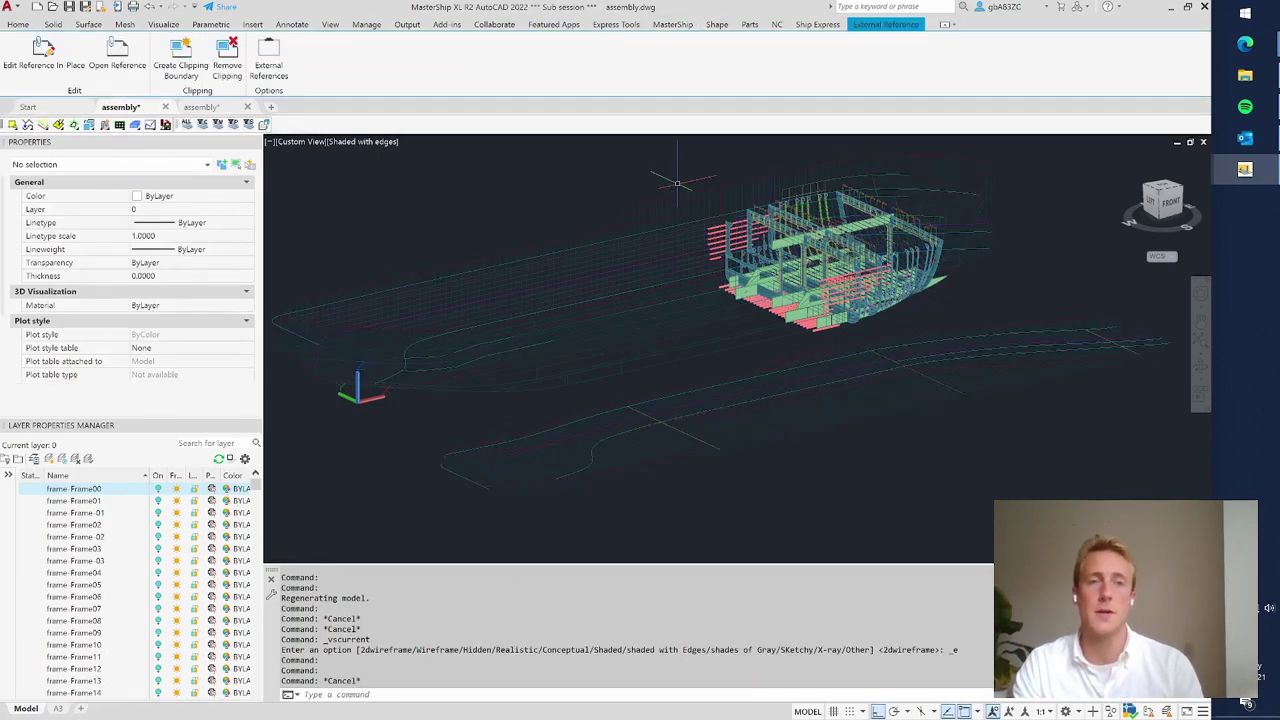
scroll(810, 195, up, 2)
scroll(765, 177, up, 3)
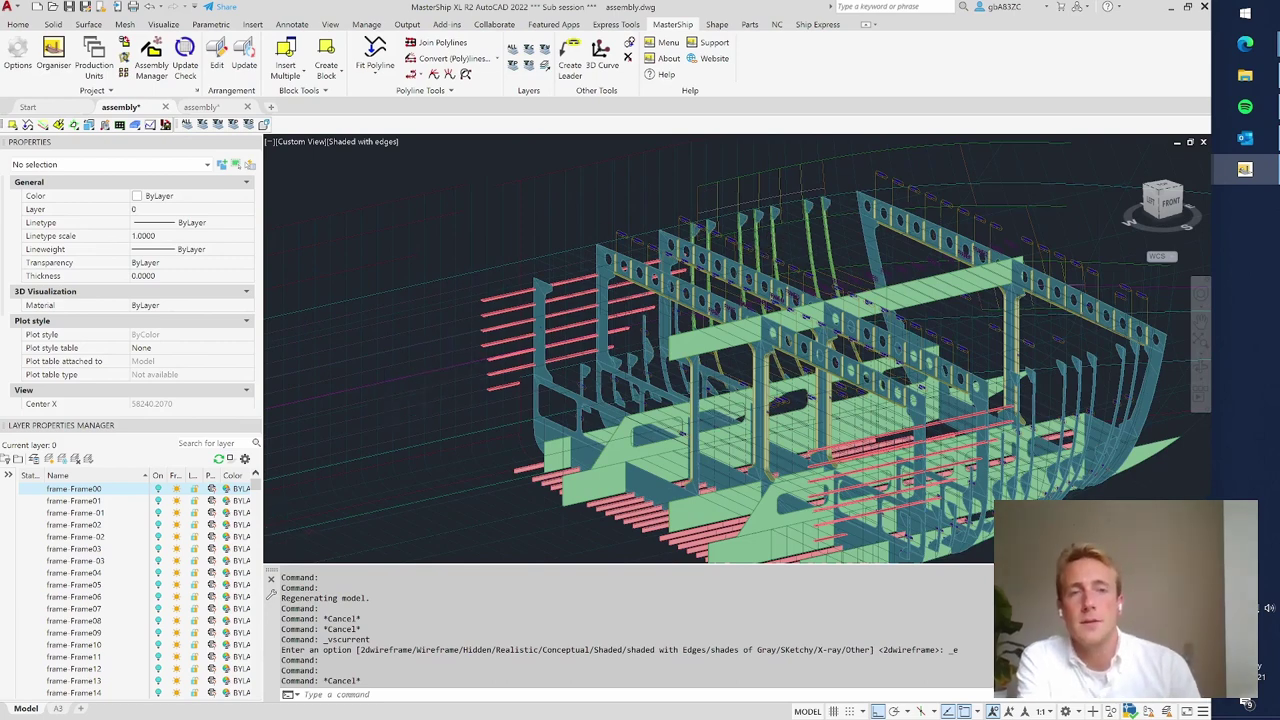
scroll(766, 248, down, 2)
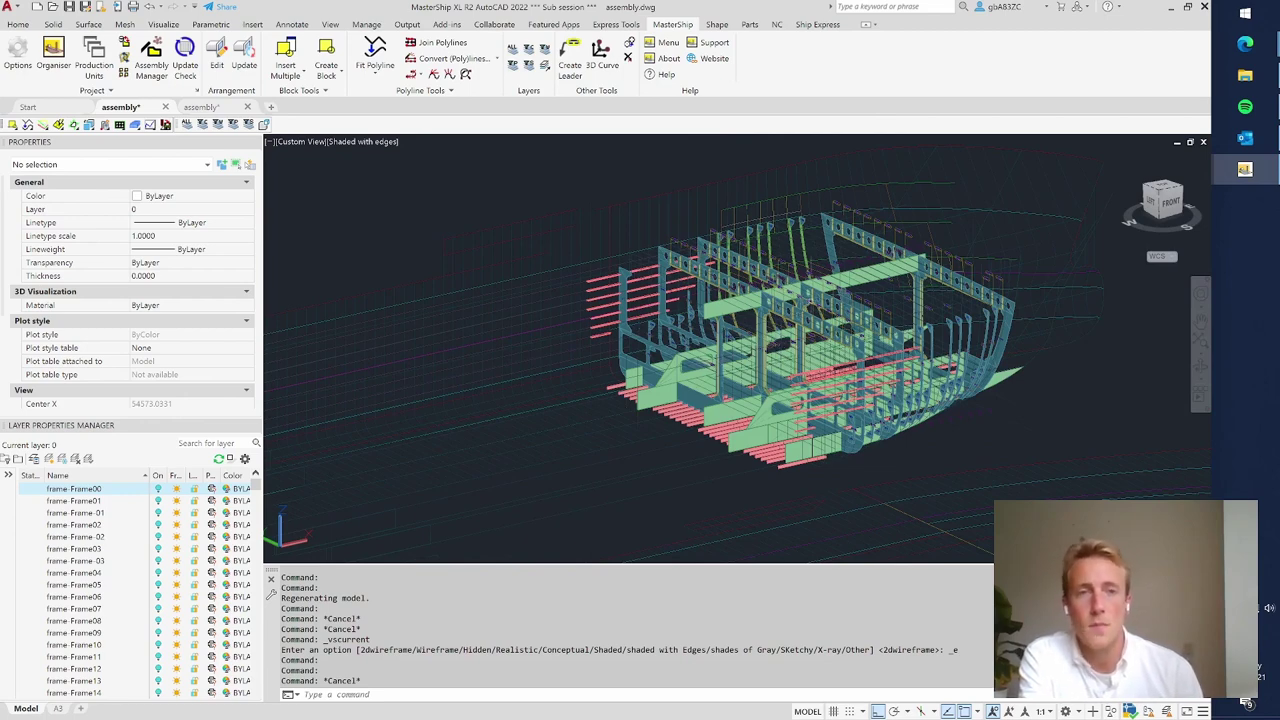
scroll(812, 311, up, 2)
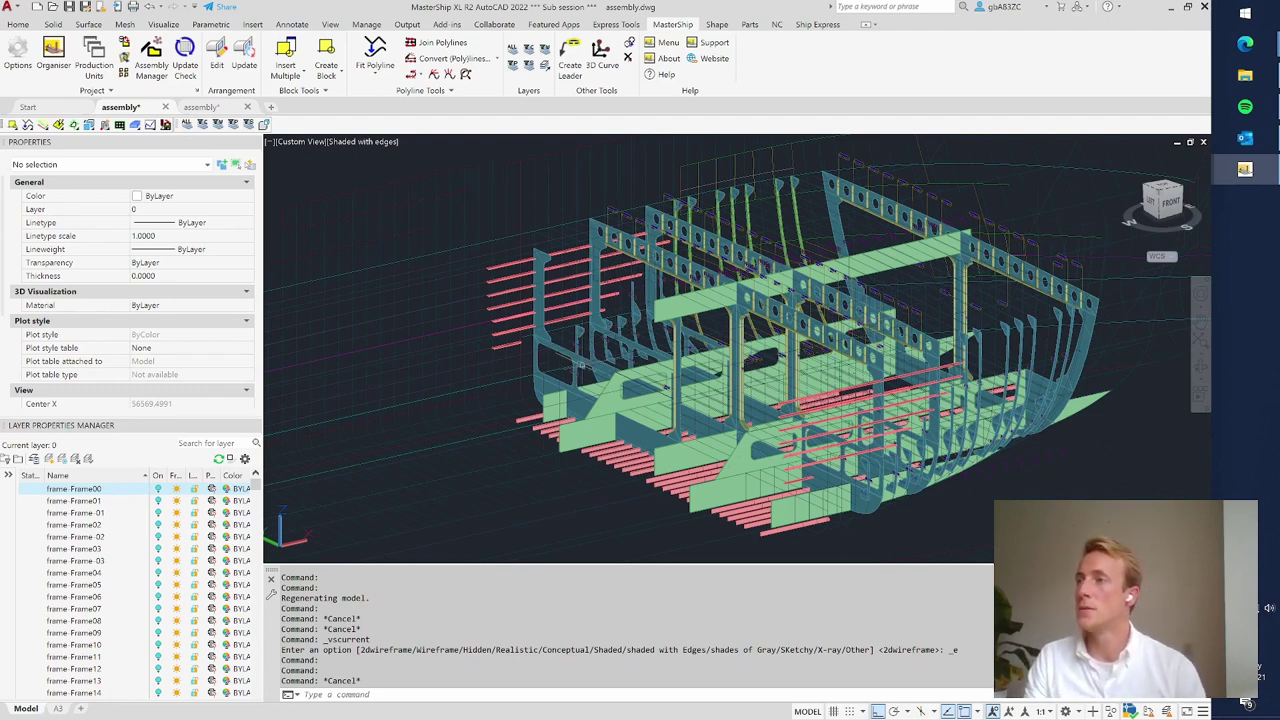
- Open the referenced Frame44 drawing from the aftmost frame of the shaded structure
click(546, 388)
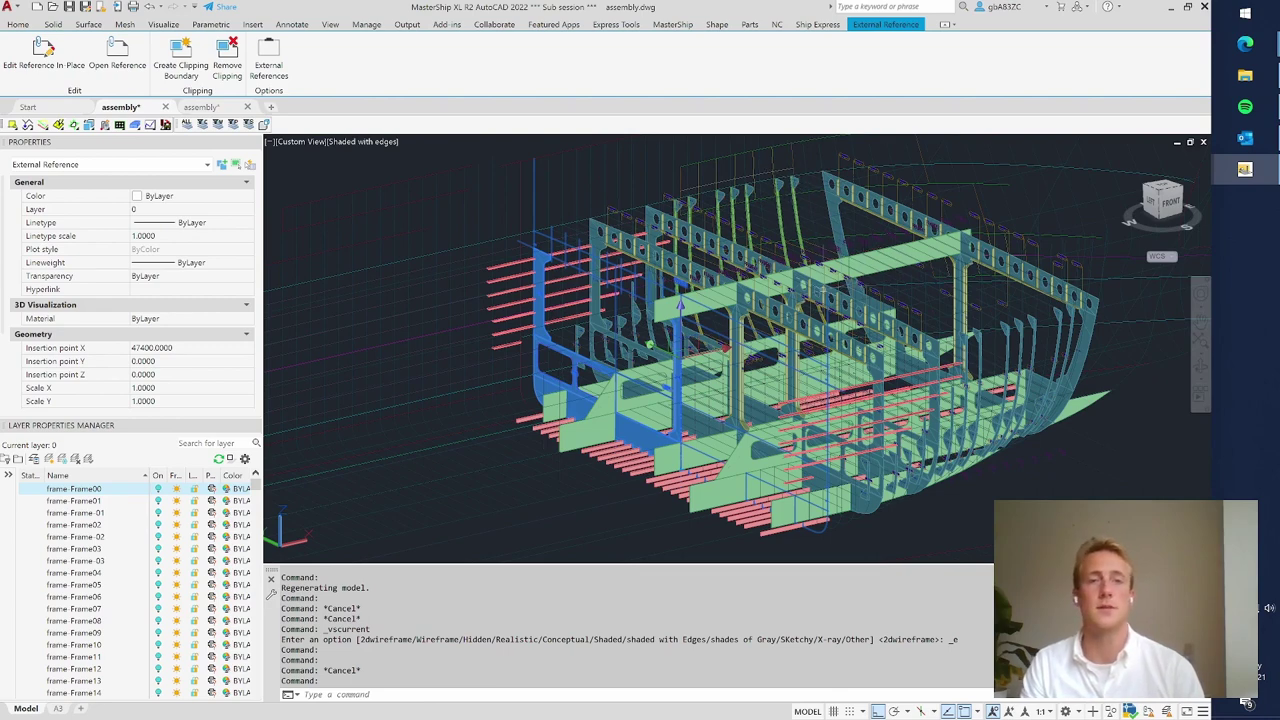
mouse_move(824, 300)
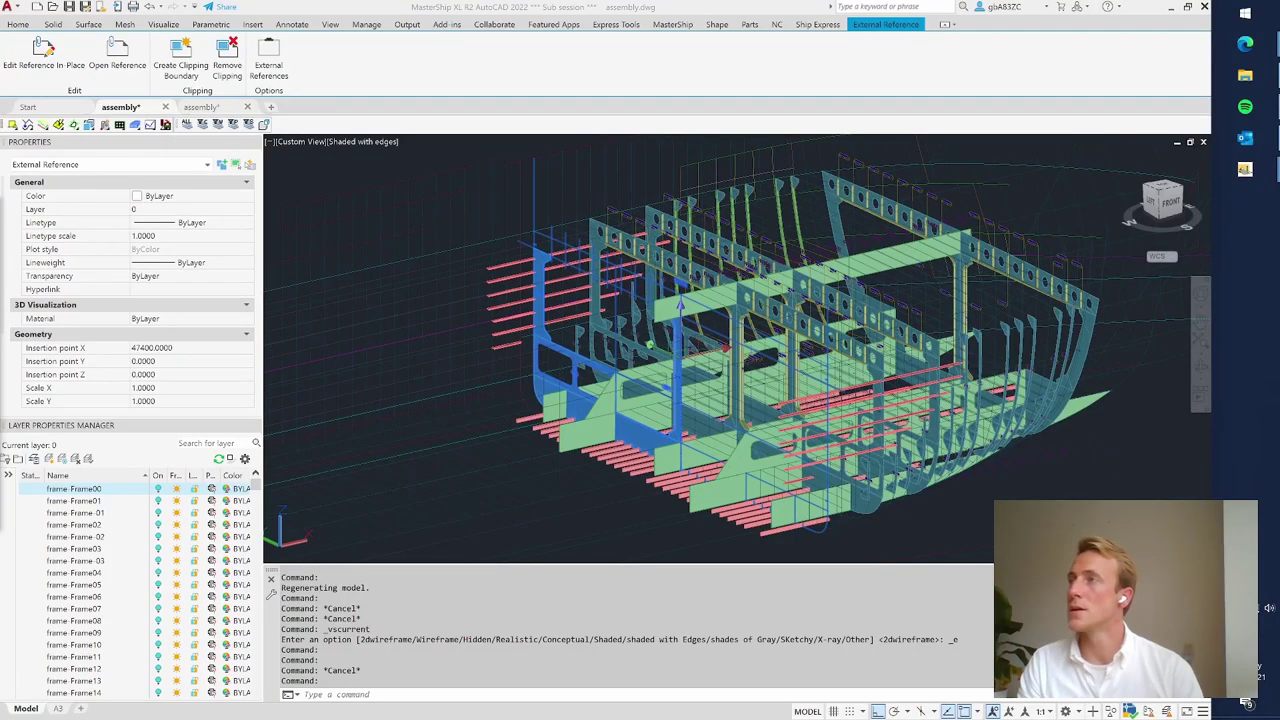
click(118, 55)
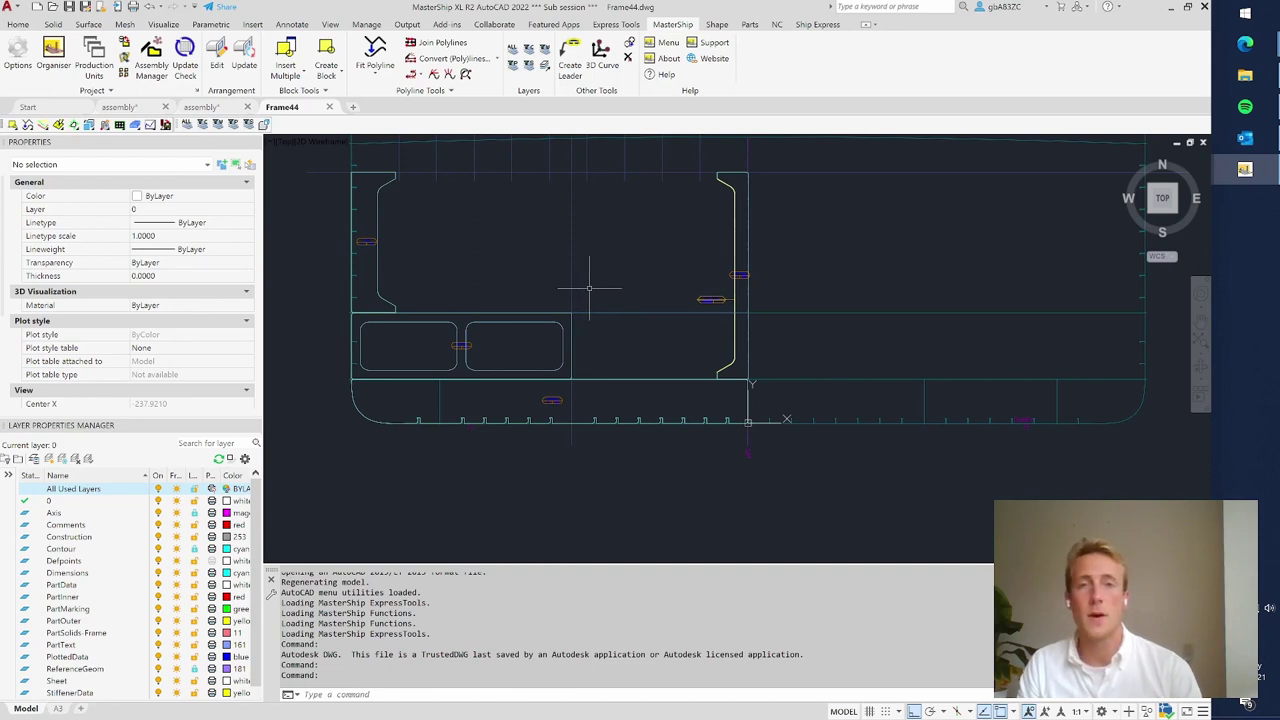
scroll(578, 277, down, 2)
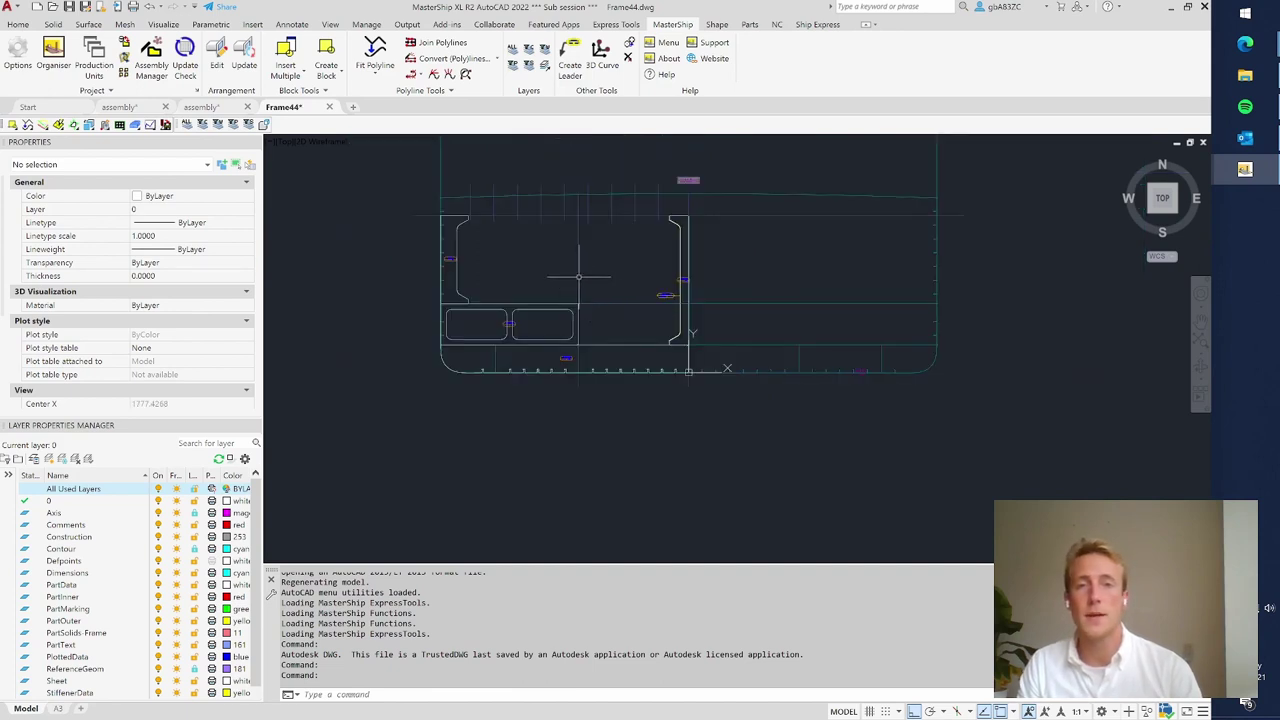
- Start a parametric part in the Frame44 drawing using the Bracket 4 type and go through its parameters
click(751, 25)
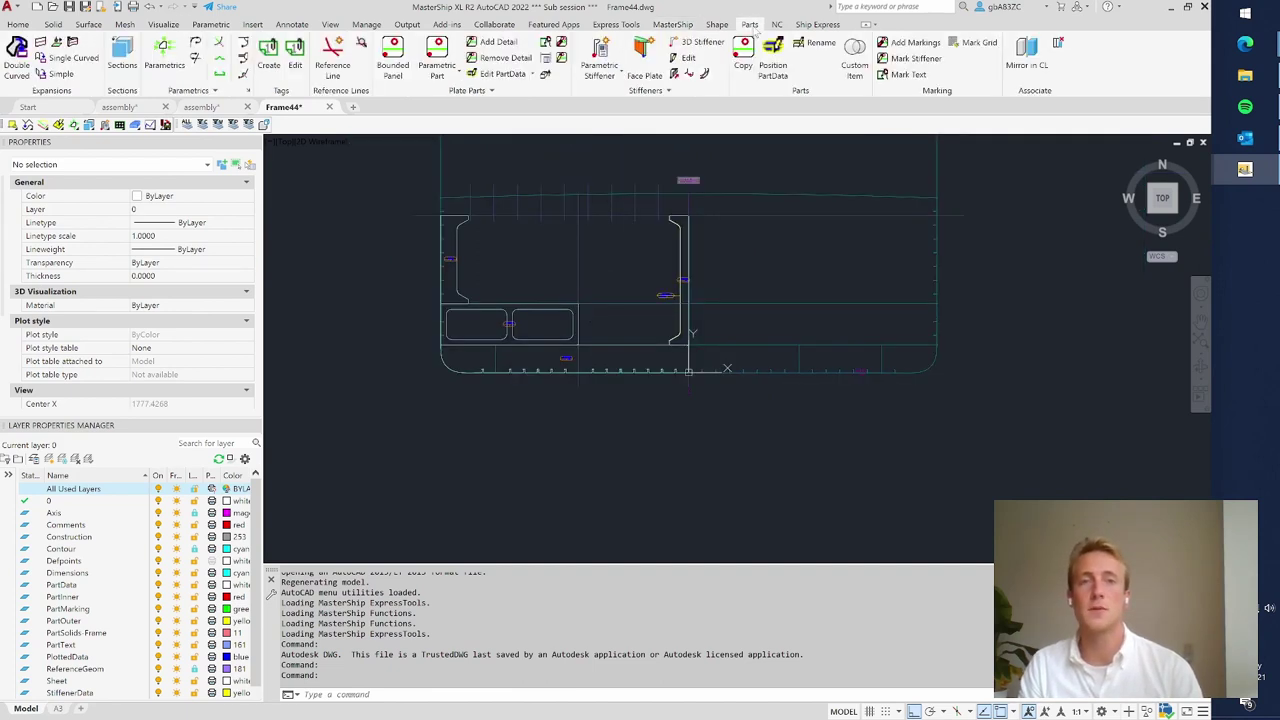
click(437, 52)
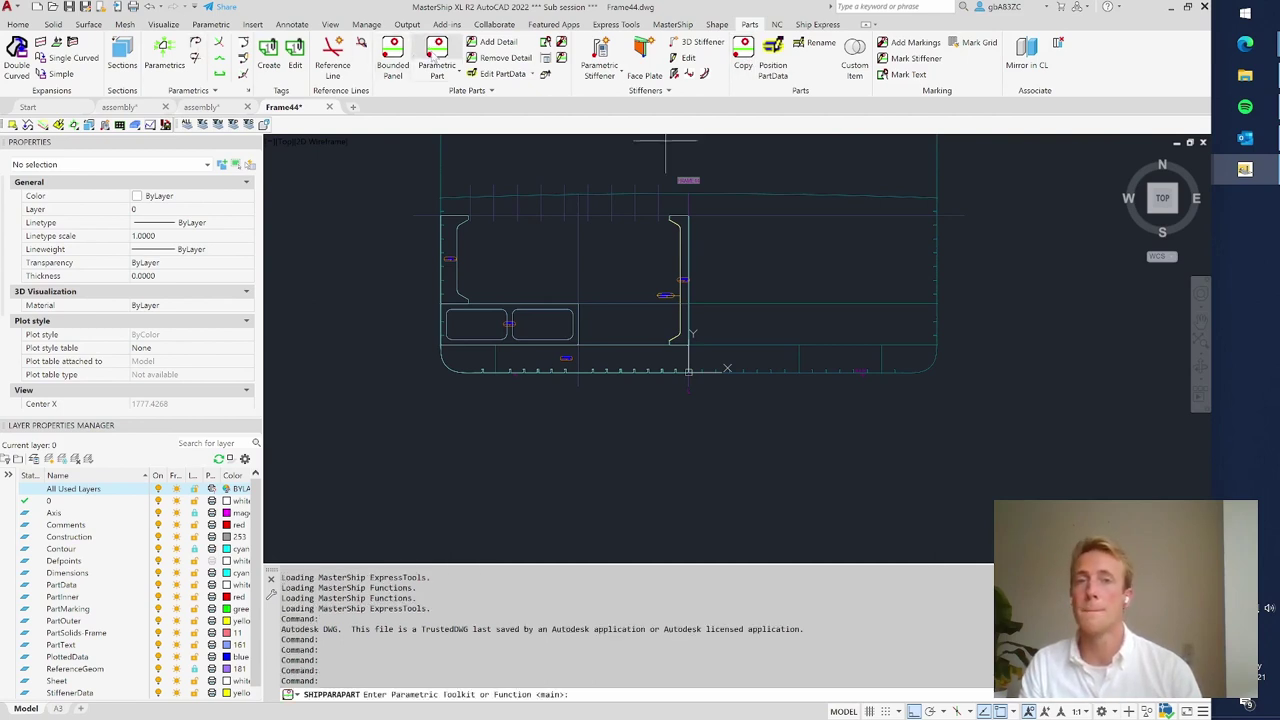
key(Return)
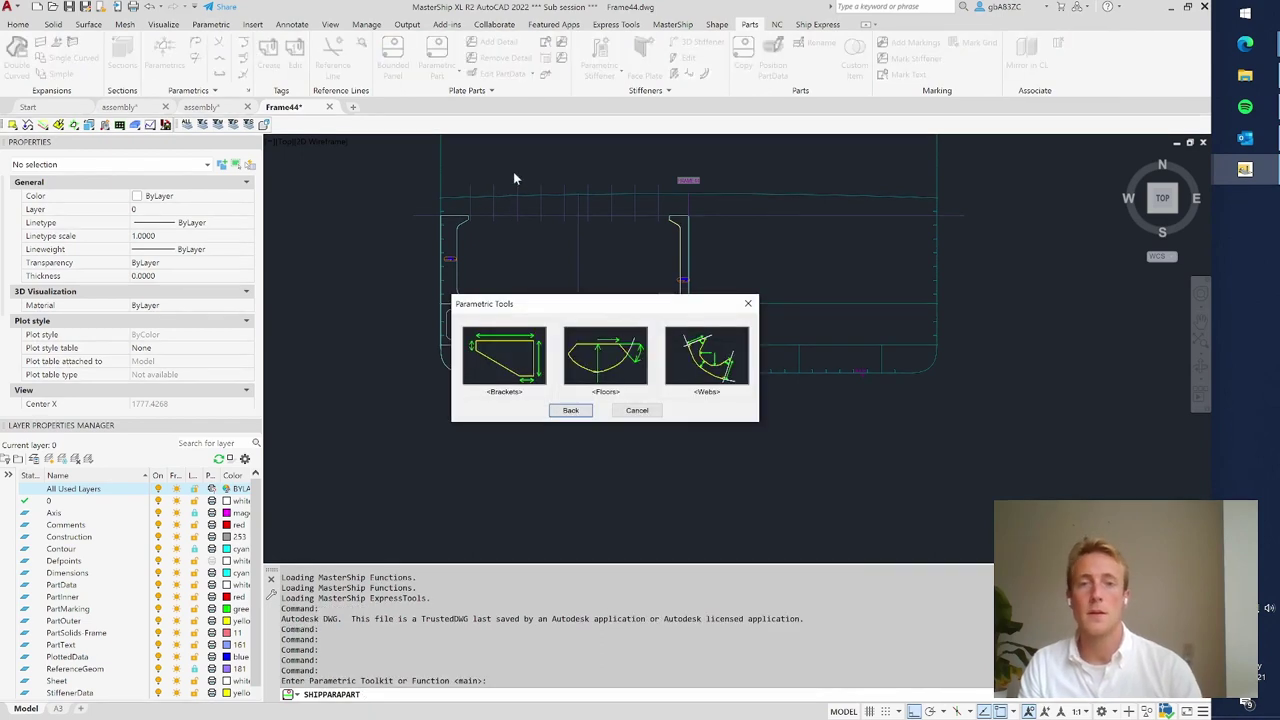
drag(543, 306, 544, 237)
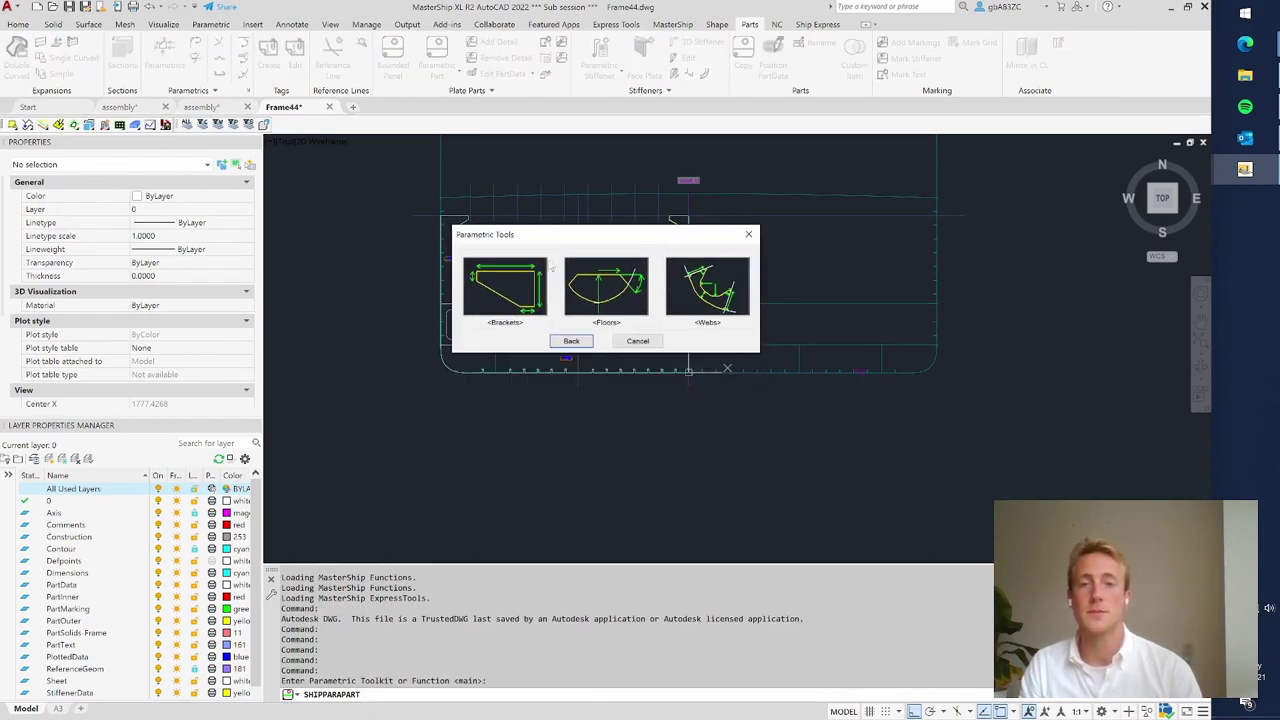
click(506, 292)
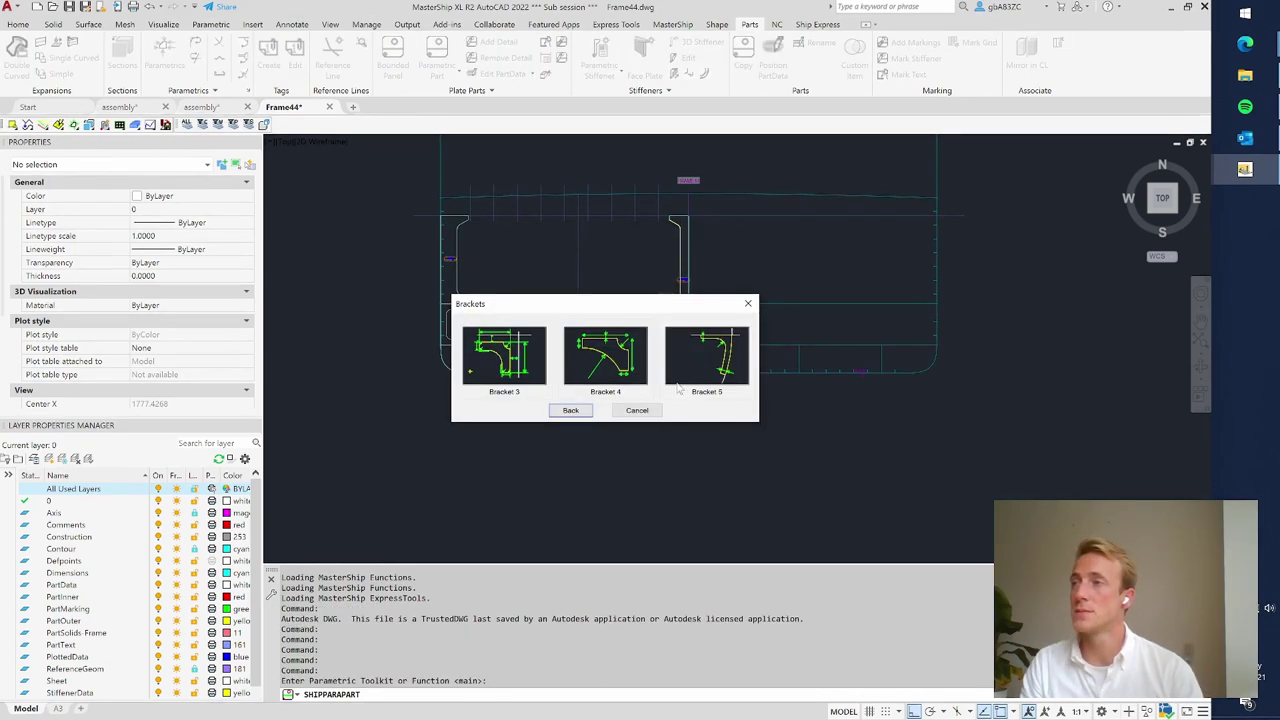
click(624, 368)
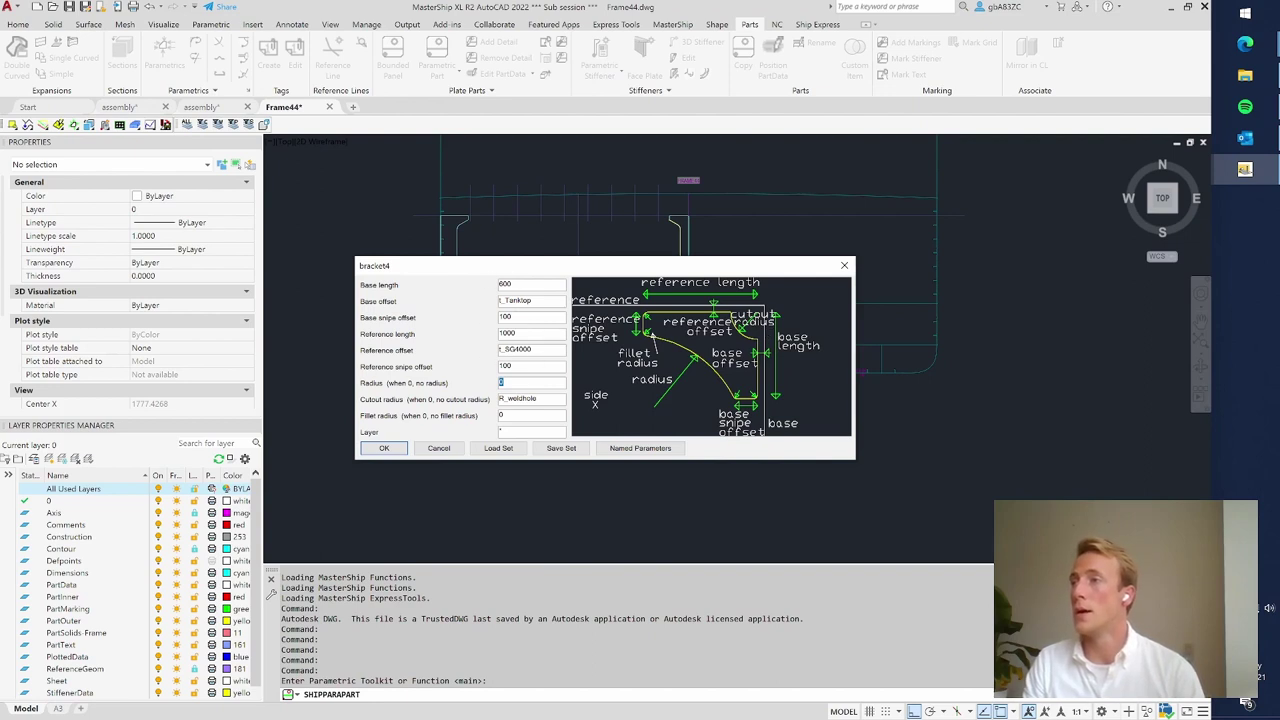
key(Tab)
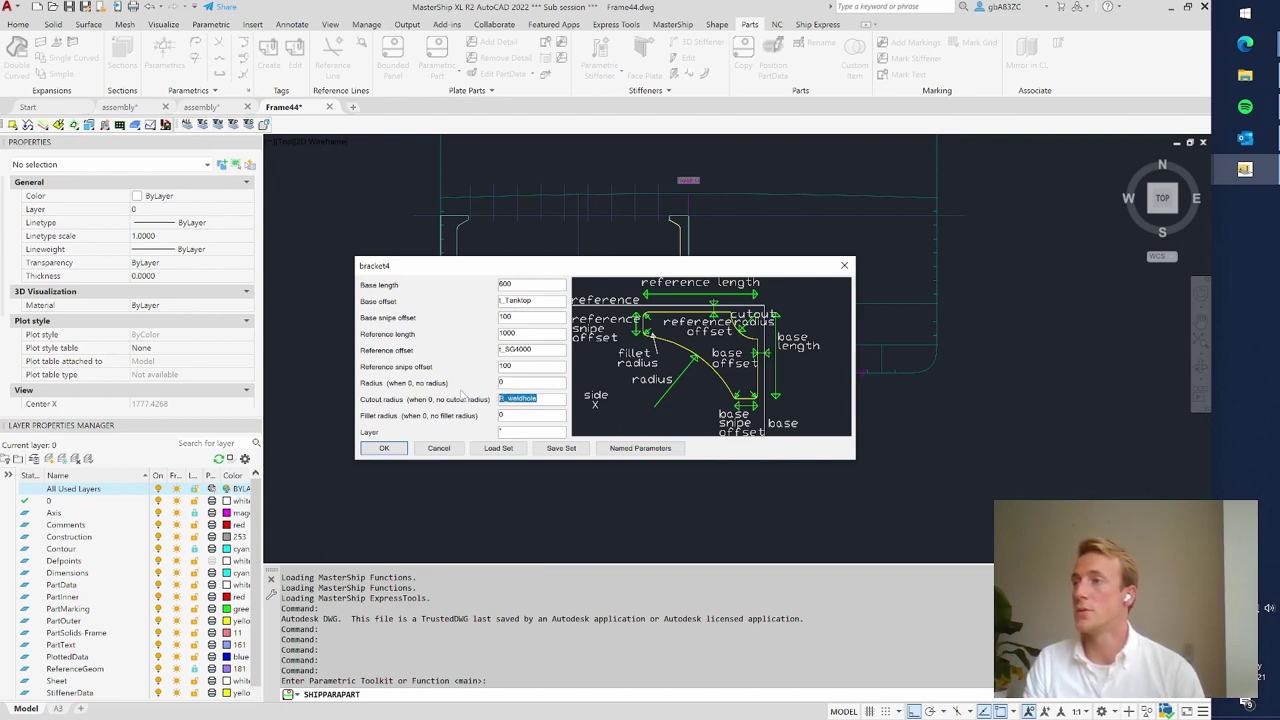
click(520, 398)
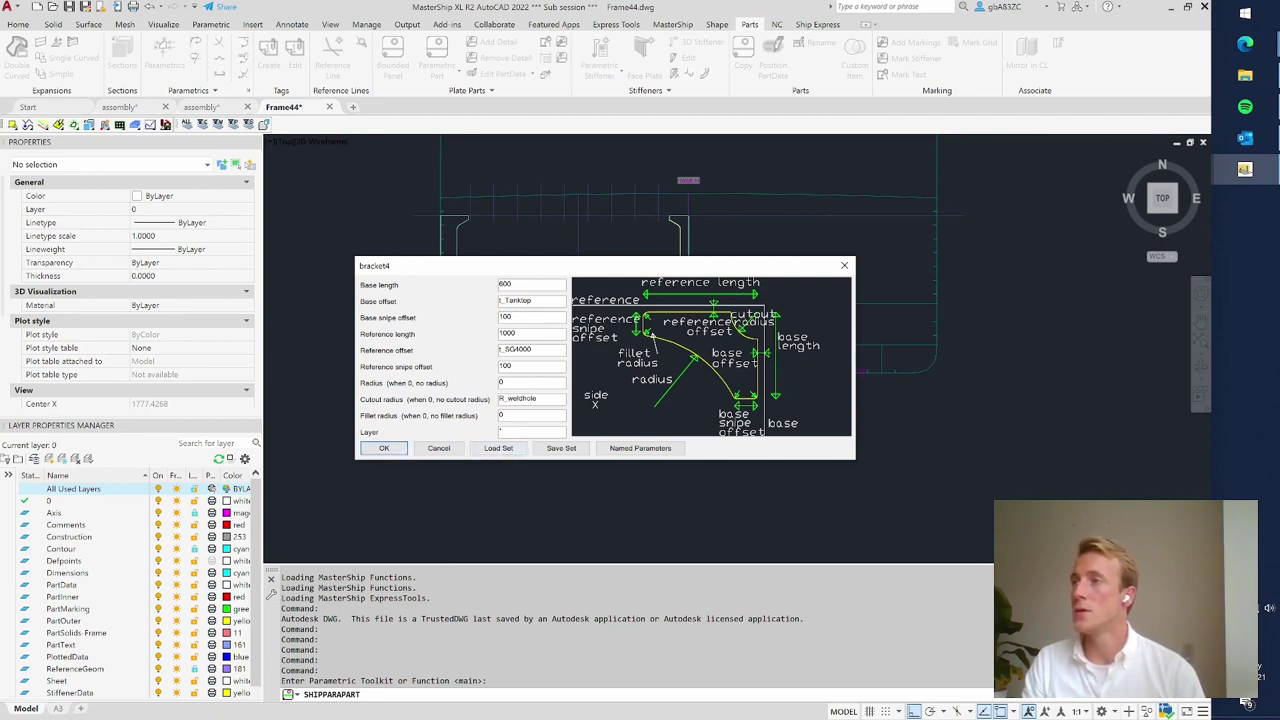
- Load the stifBracket parameter set for the bracket
click(499, 448)
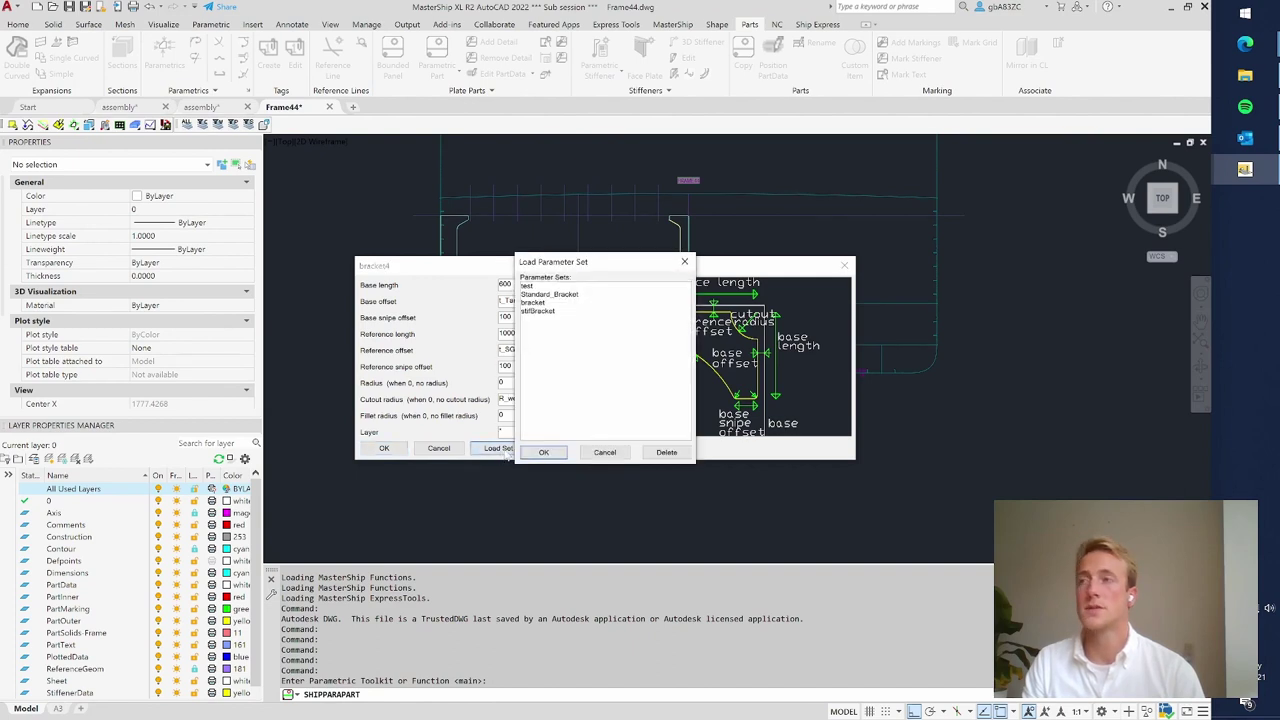
click(537, 311)
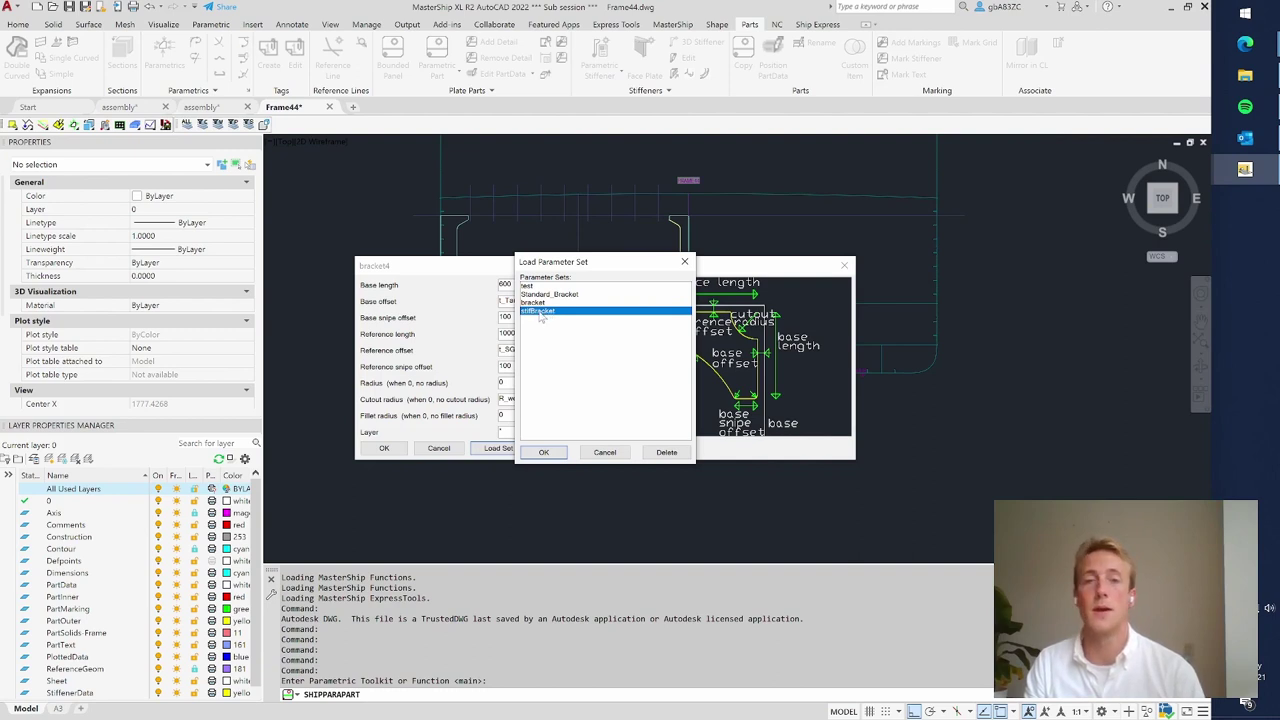
click(545, 452)
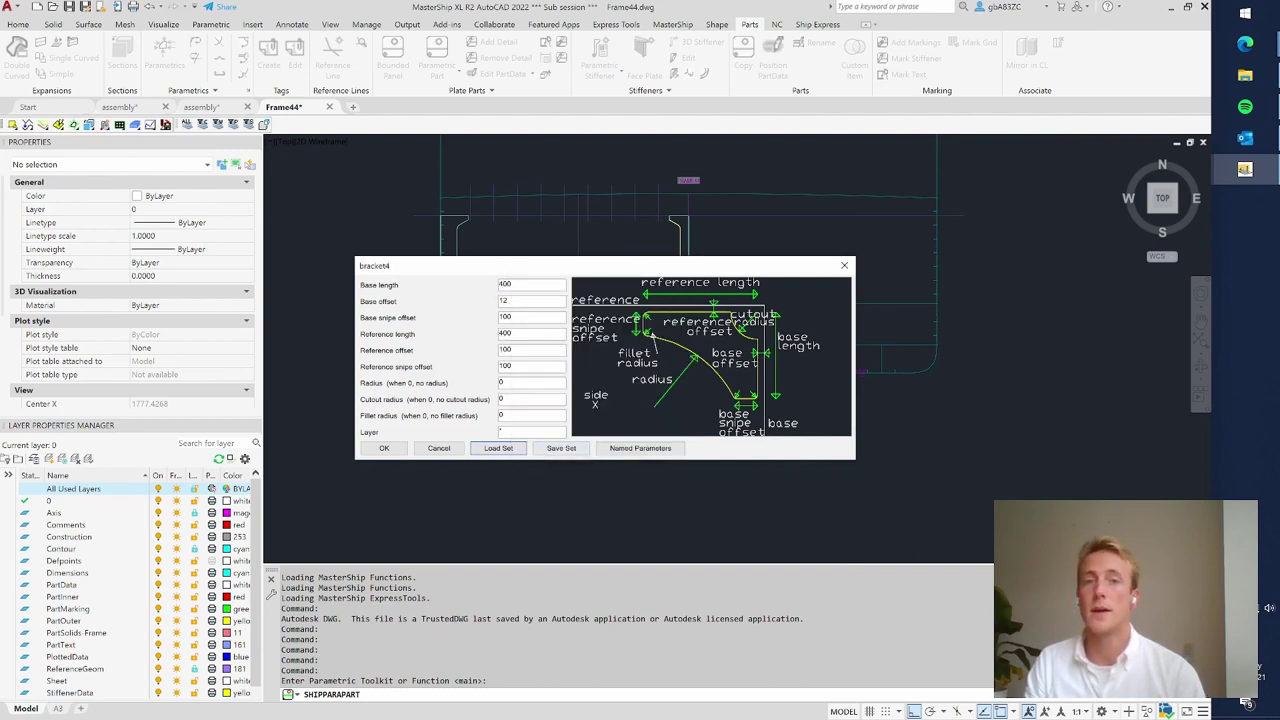
- Load the parameter set named bracket and accept its values for the parametric bracket
click(500, 449)
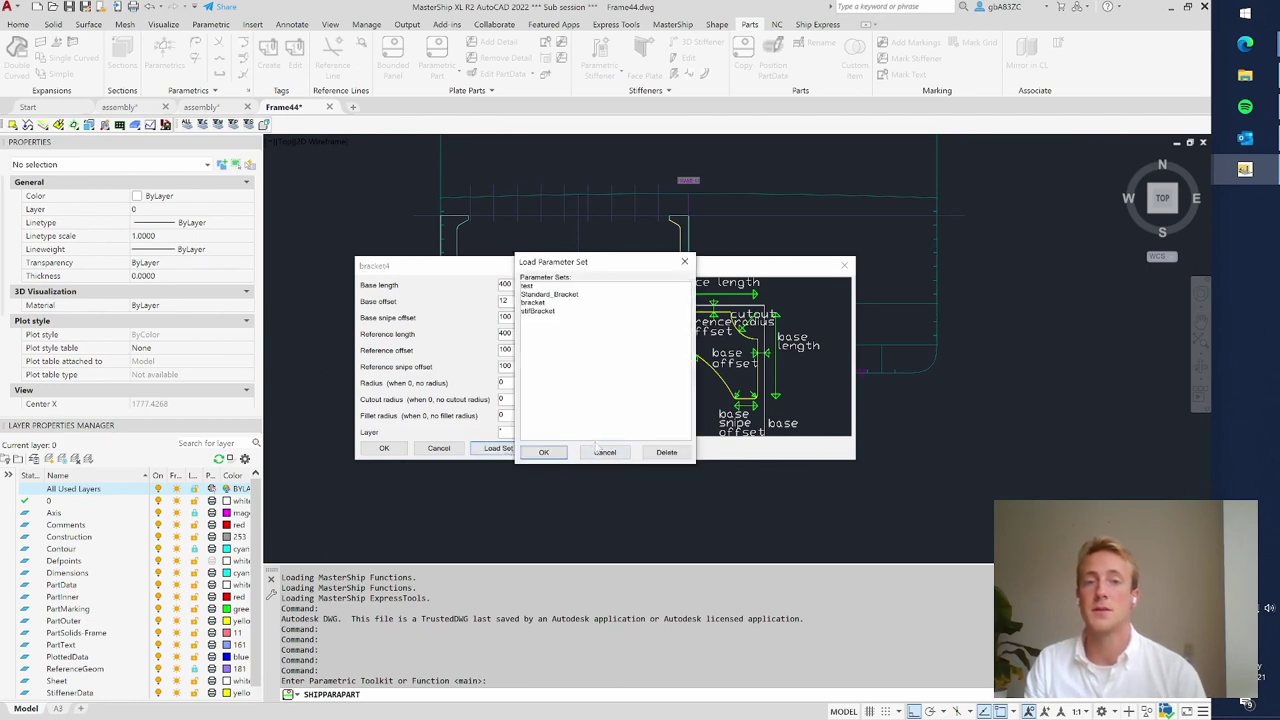
click(538, 304)
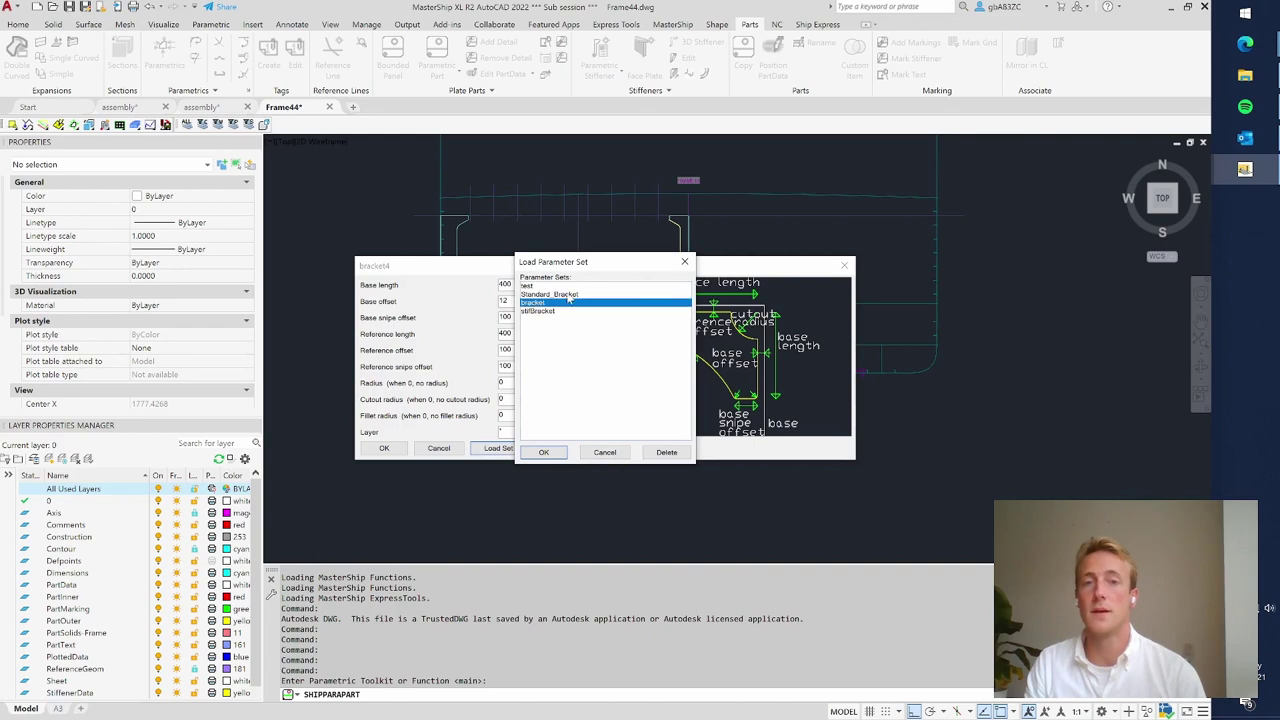
click(556, 453)
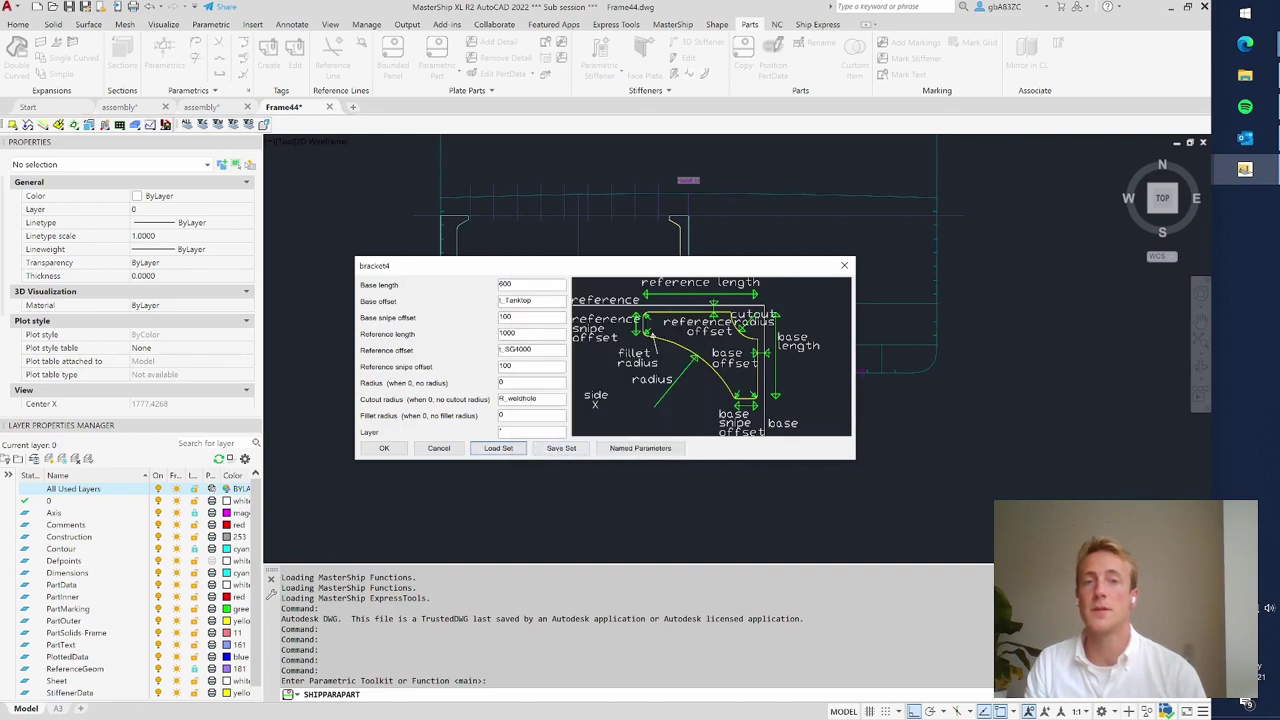
click(384, 448)
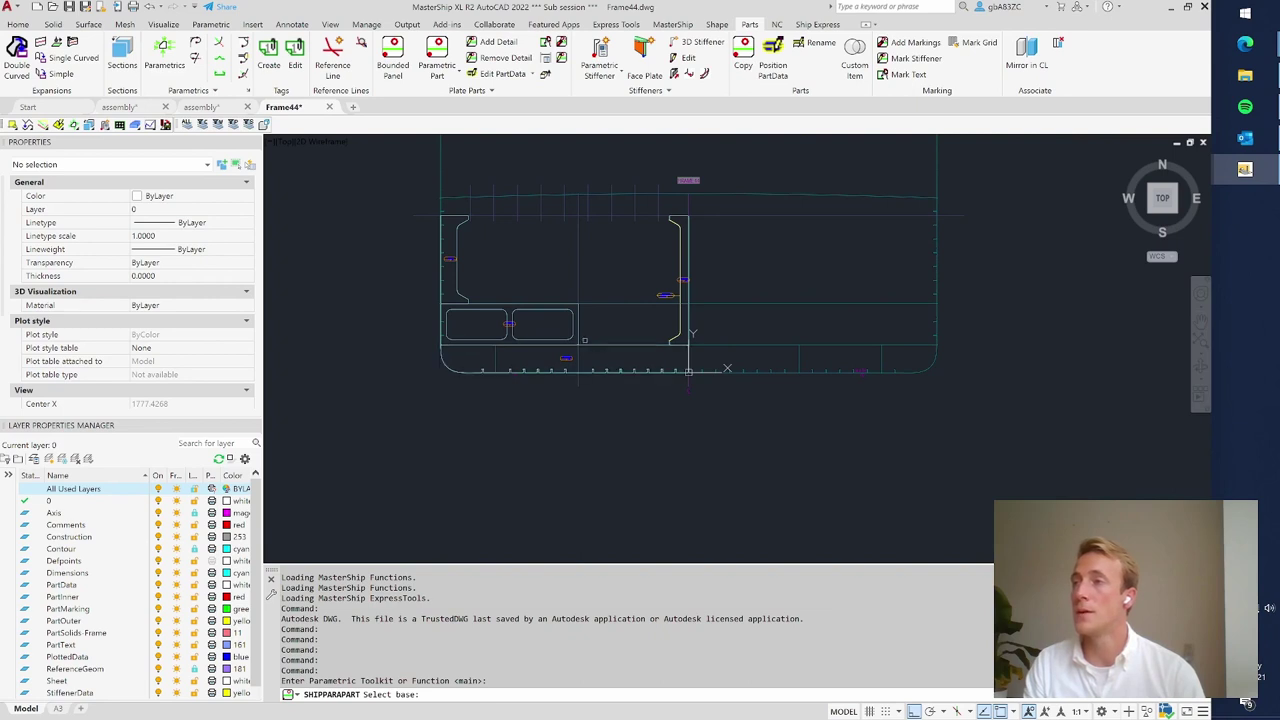
- Place the bracket with the tank top line as base and the vertical line beside the plate with two cutouts as reference, towards the centreline
scroll(688, 343, up, 8)
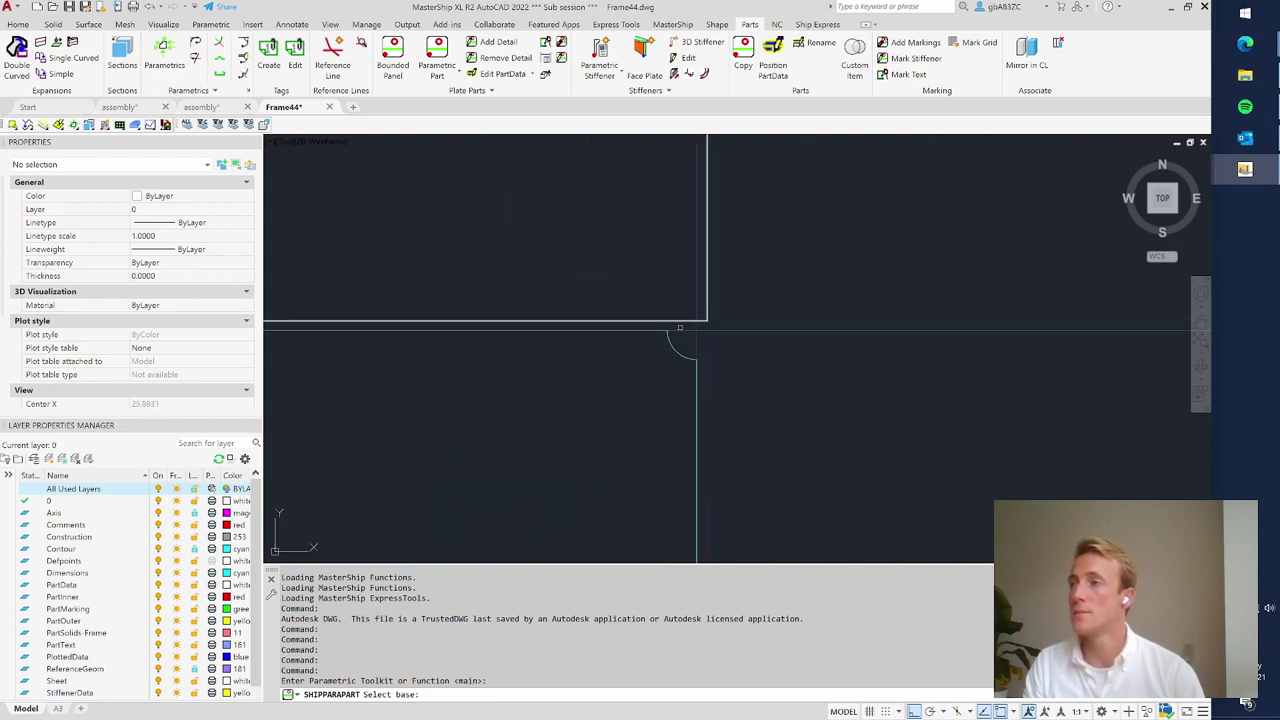
click(688, 321)
scroll(689, 360, down, 6)
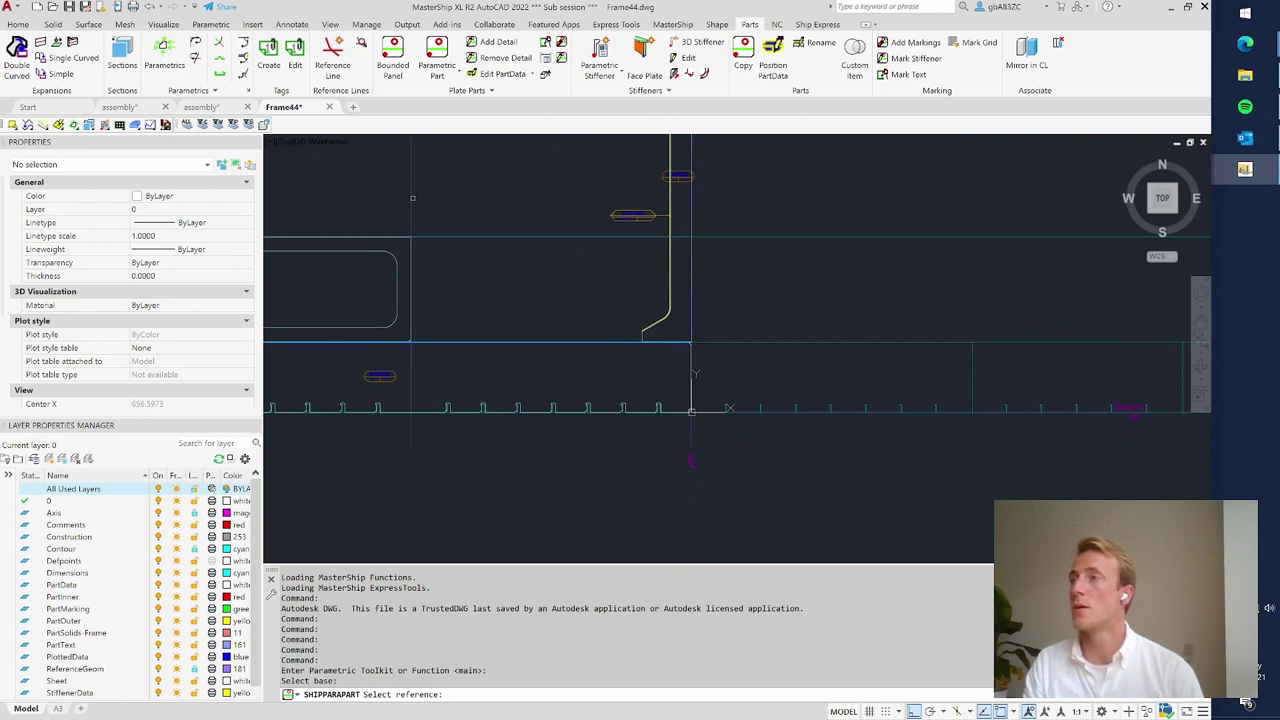
click(694, 373)
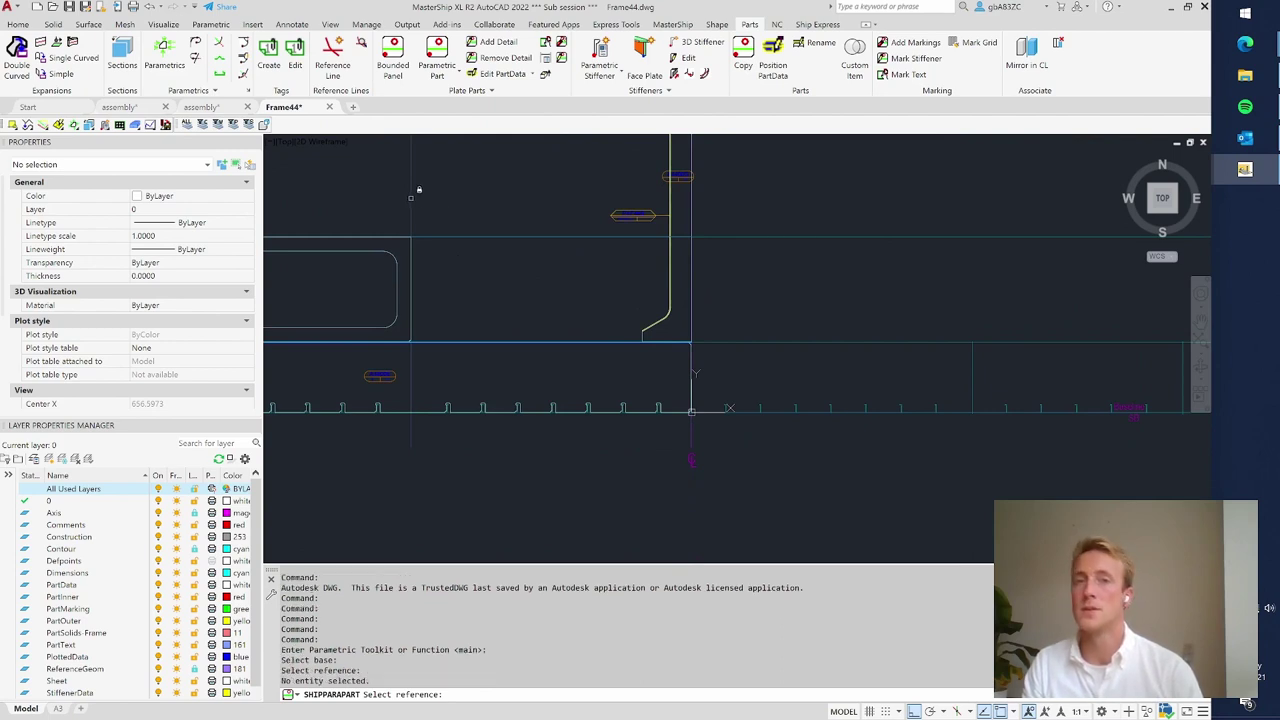
click(410, 197)
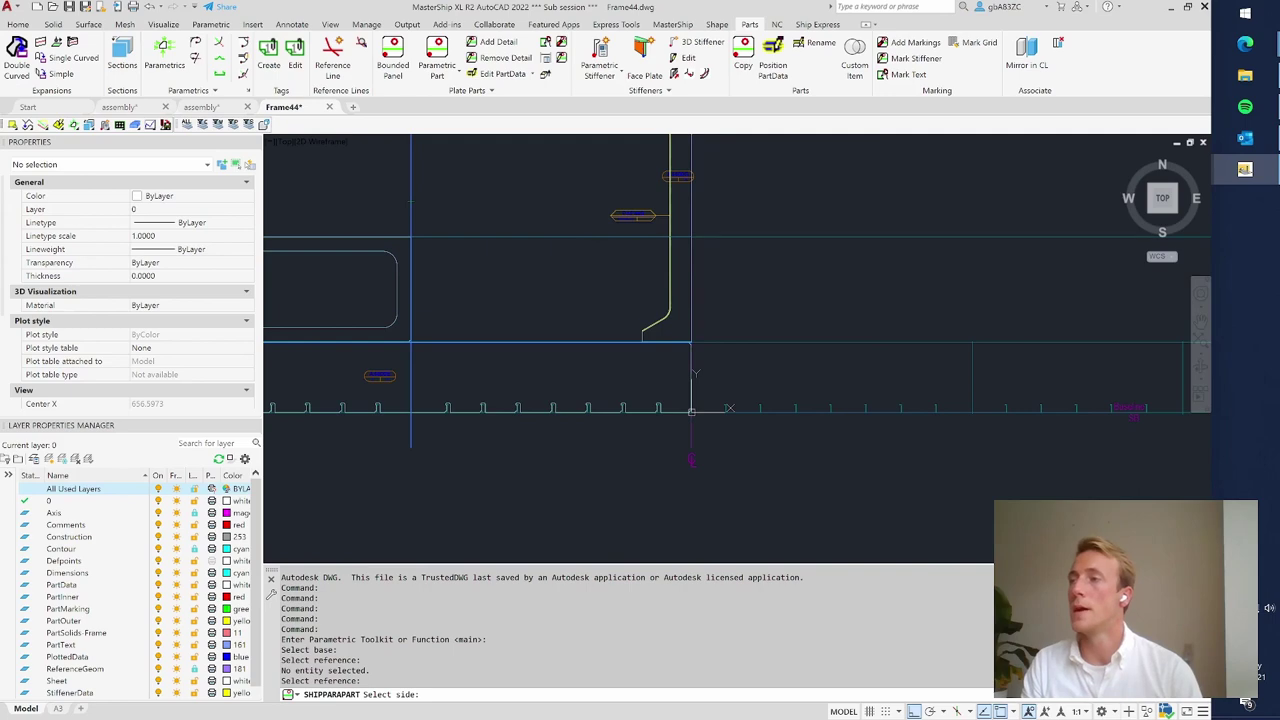
click(590, 368)
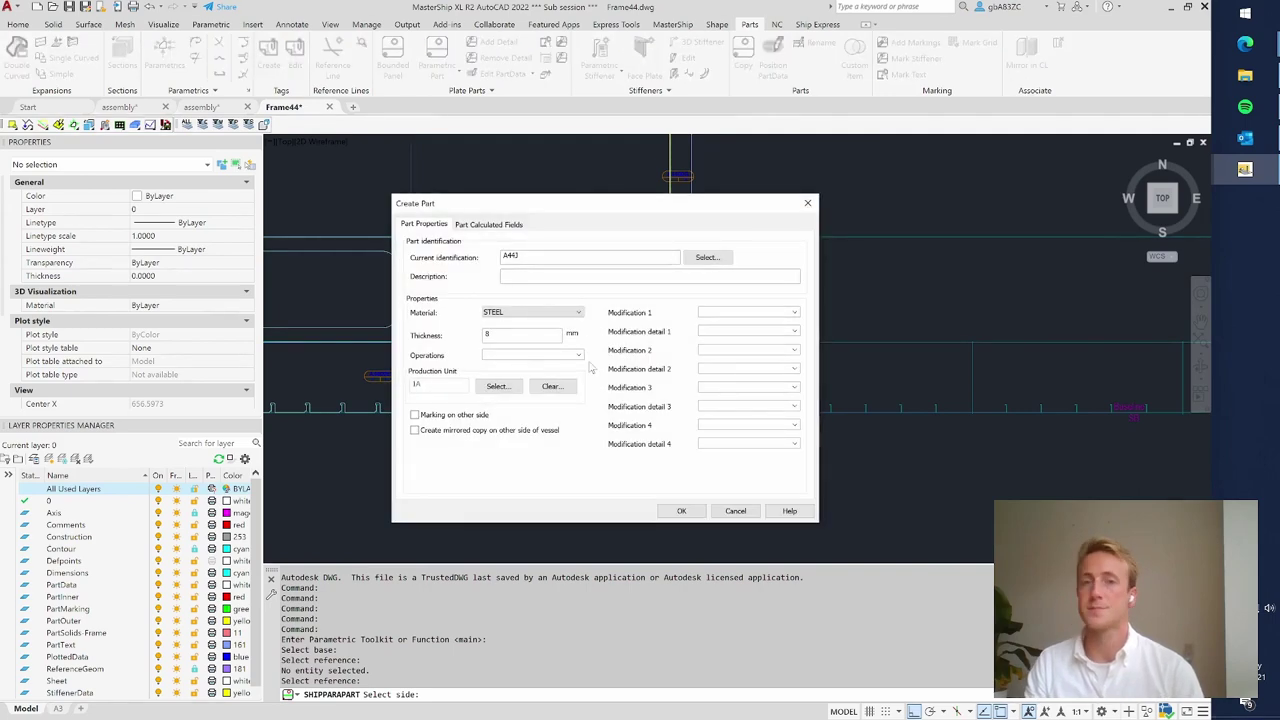
- Review the available materials for the new bracket part, keeping STEEL with a thickness of 8 mm
drag(505, 208, 623, 163)
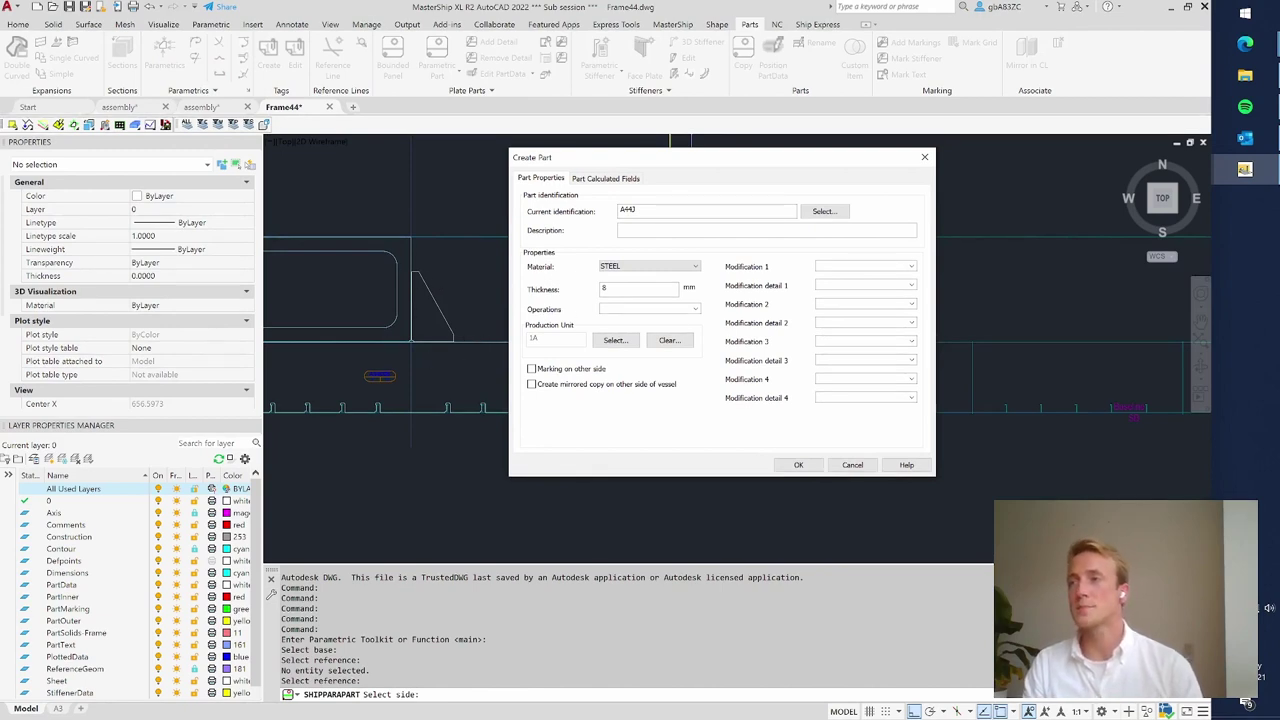
click(695, 268)
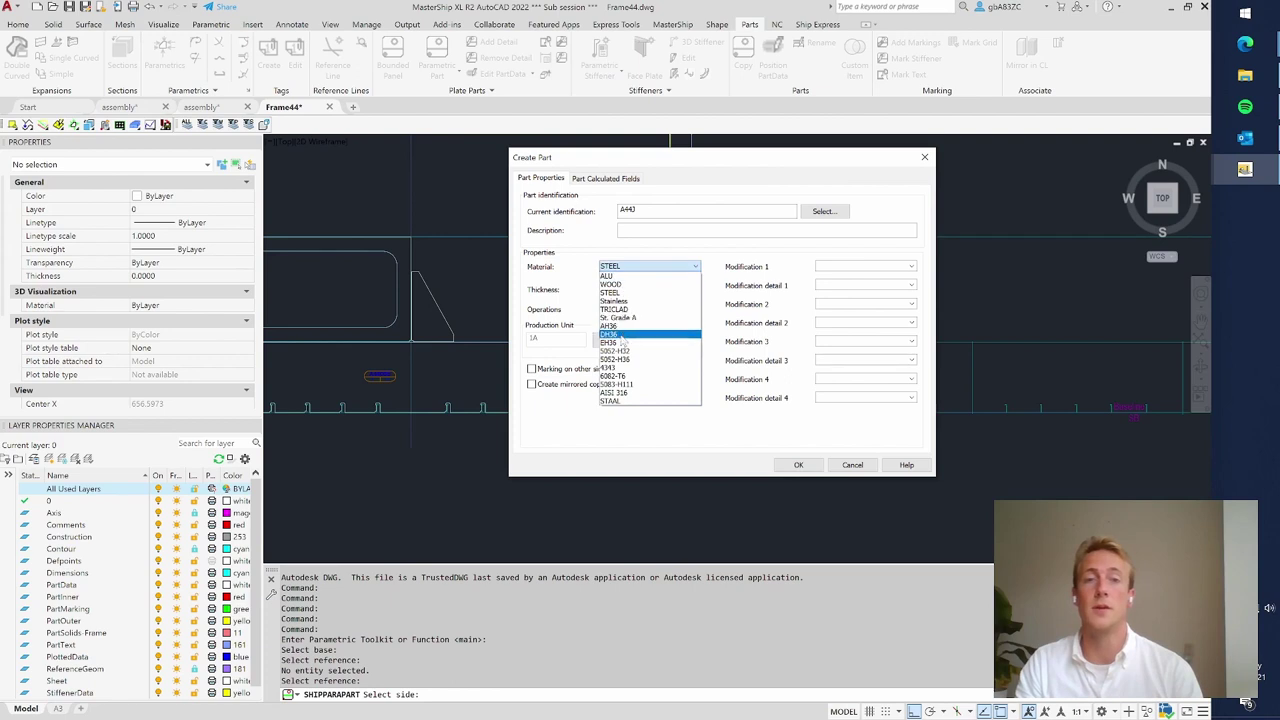
click(726, 252)
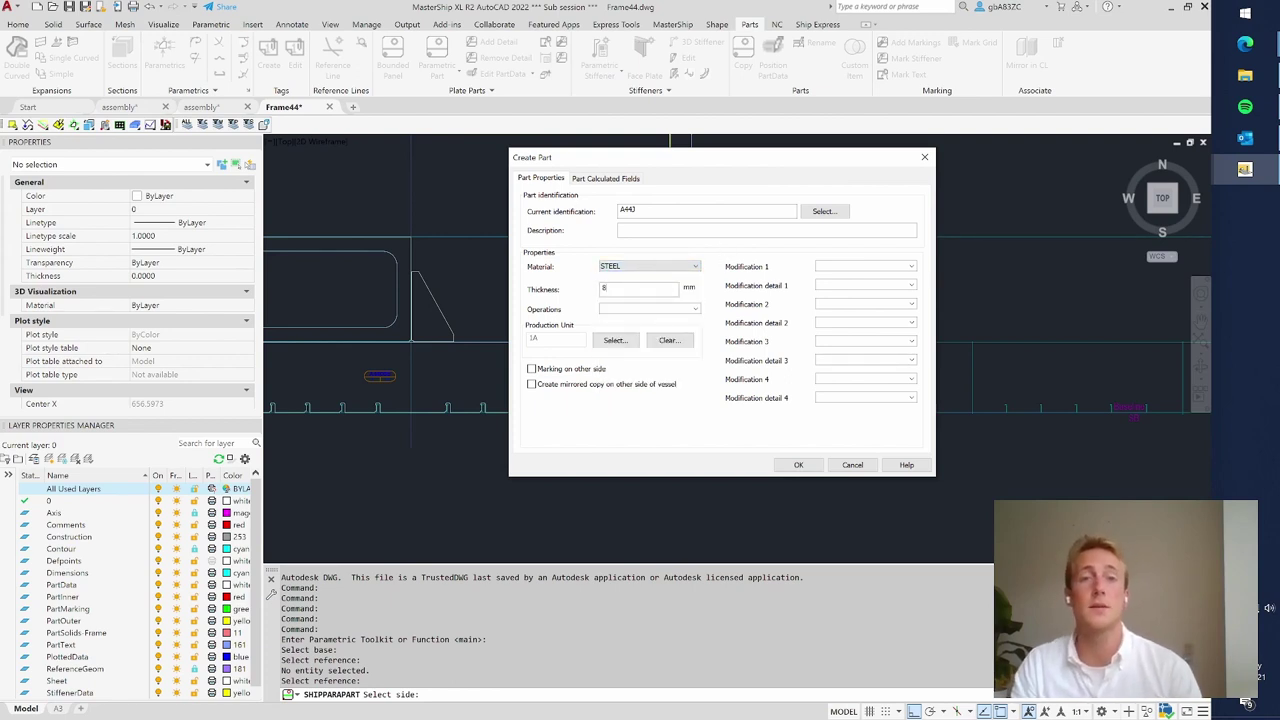
key(Tab)
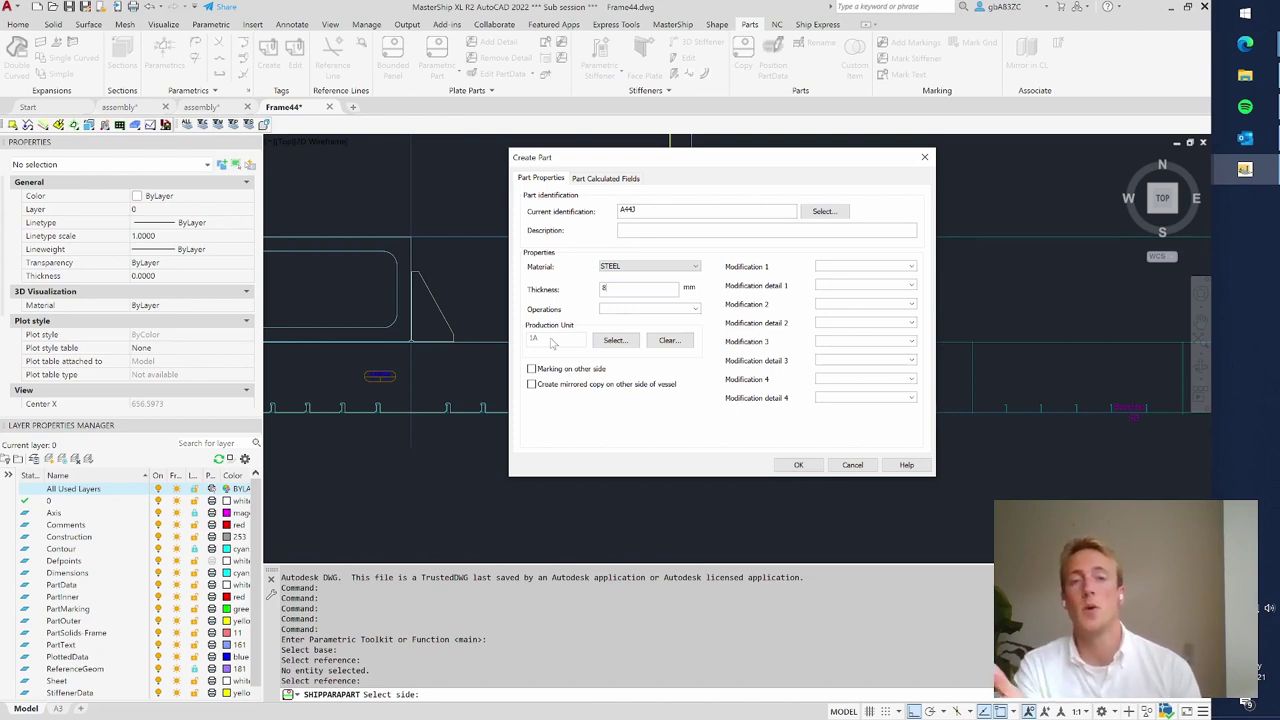
- Create production unit 1C at level 1 - Section, category Forepeak, as a child of Ship and assign it to the bracket
click(624, 343)
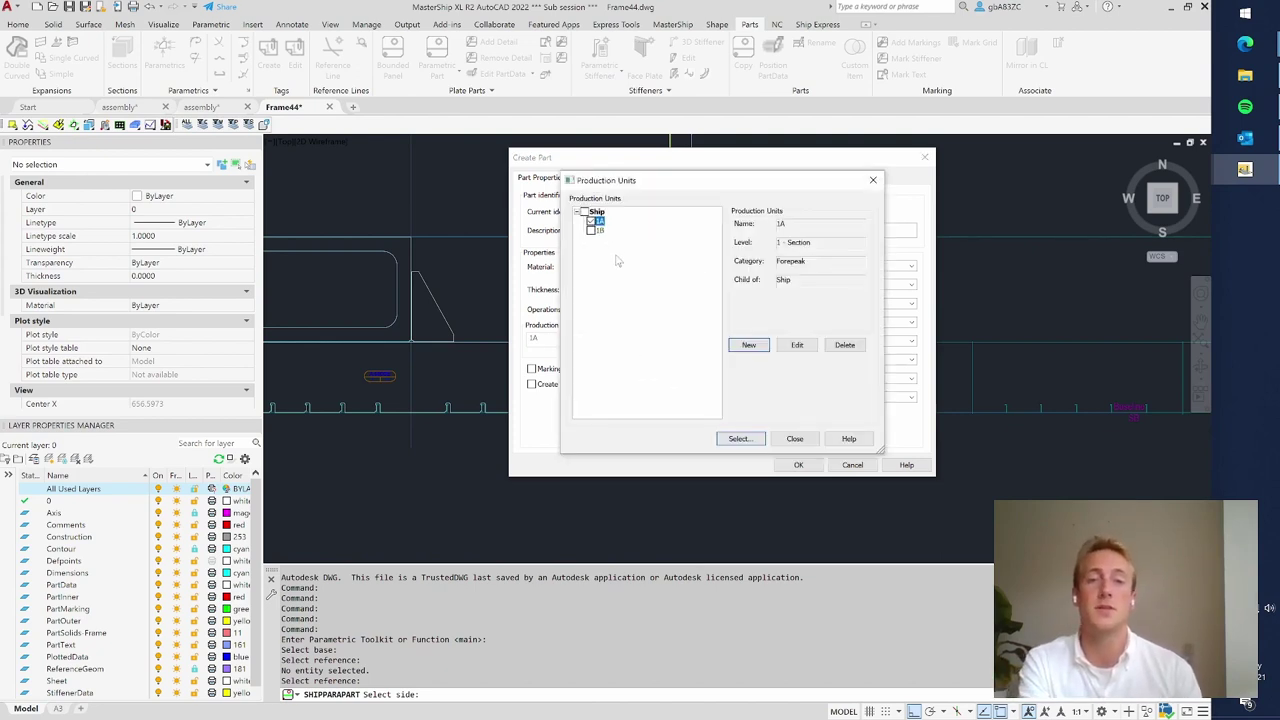
click(597, 230)
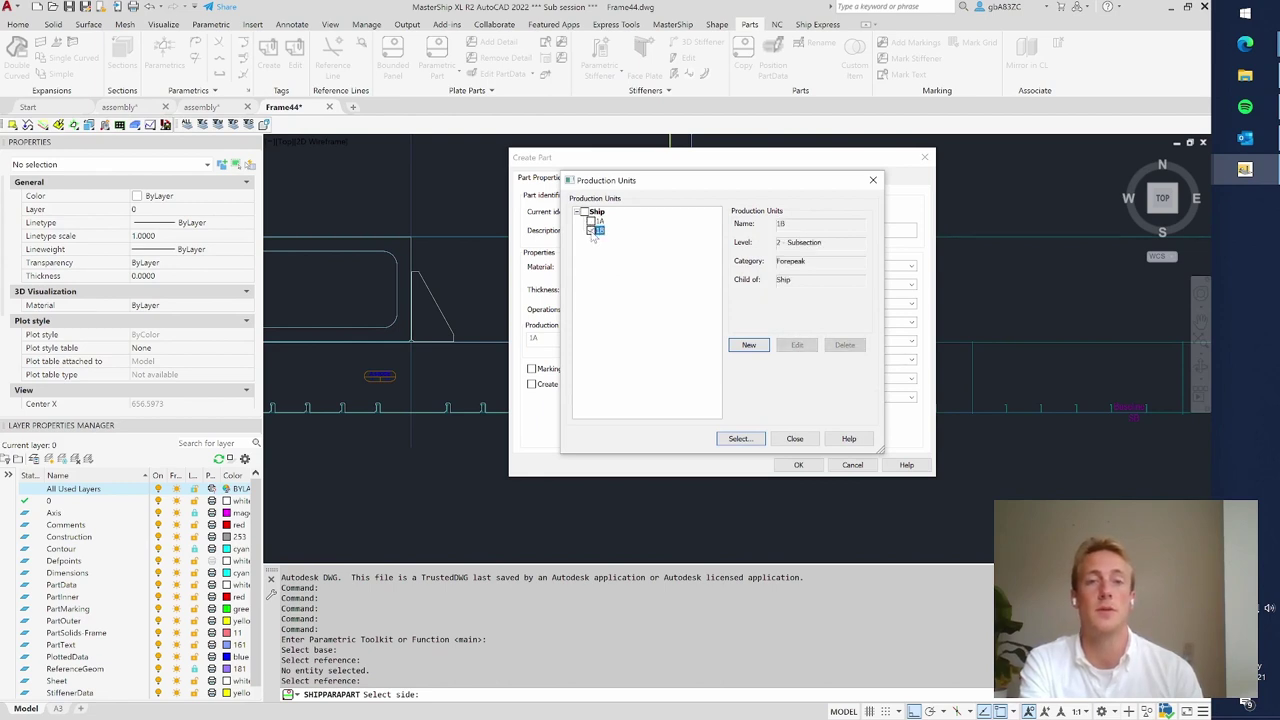
click(750, 345)
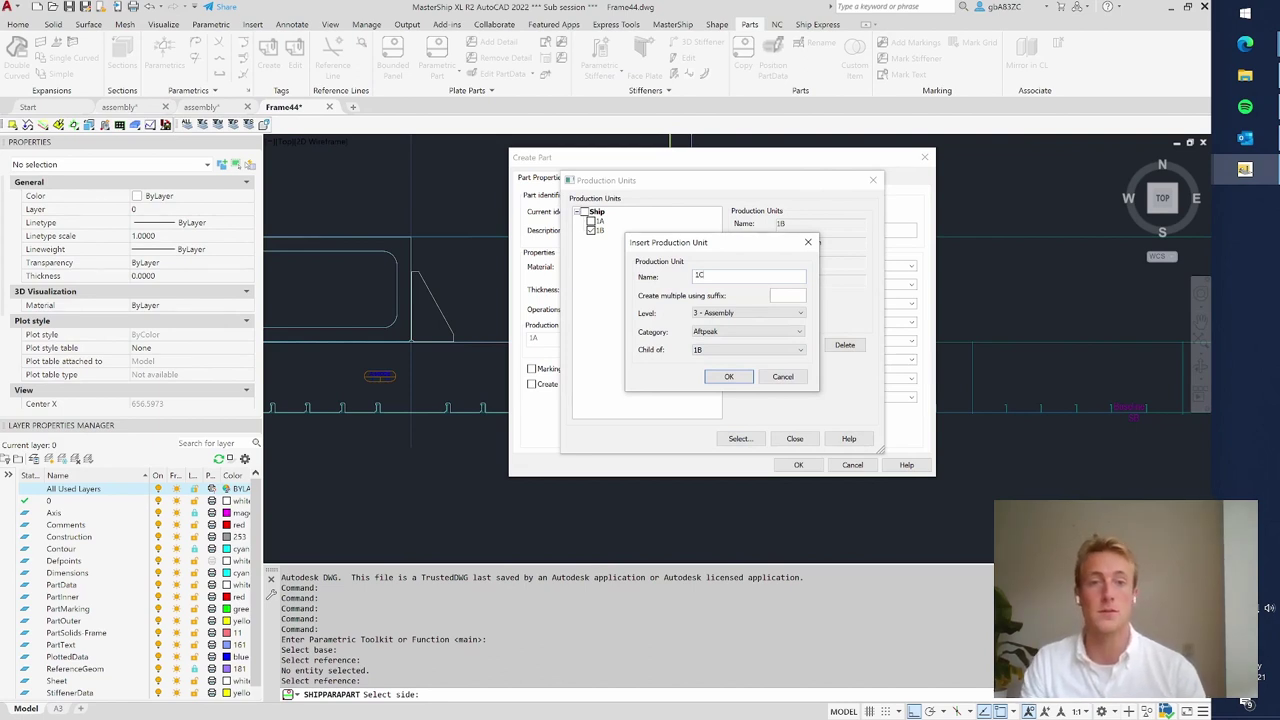
click(752, 313)
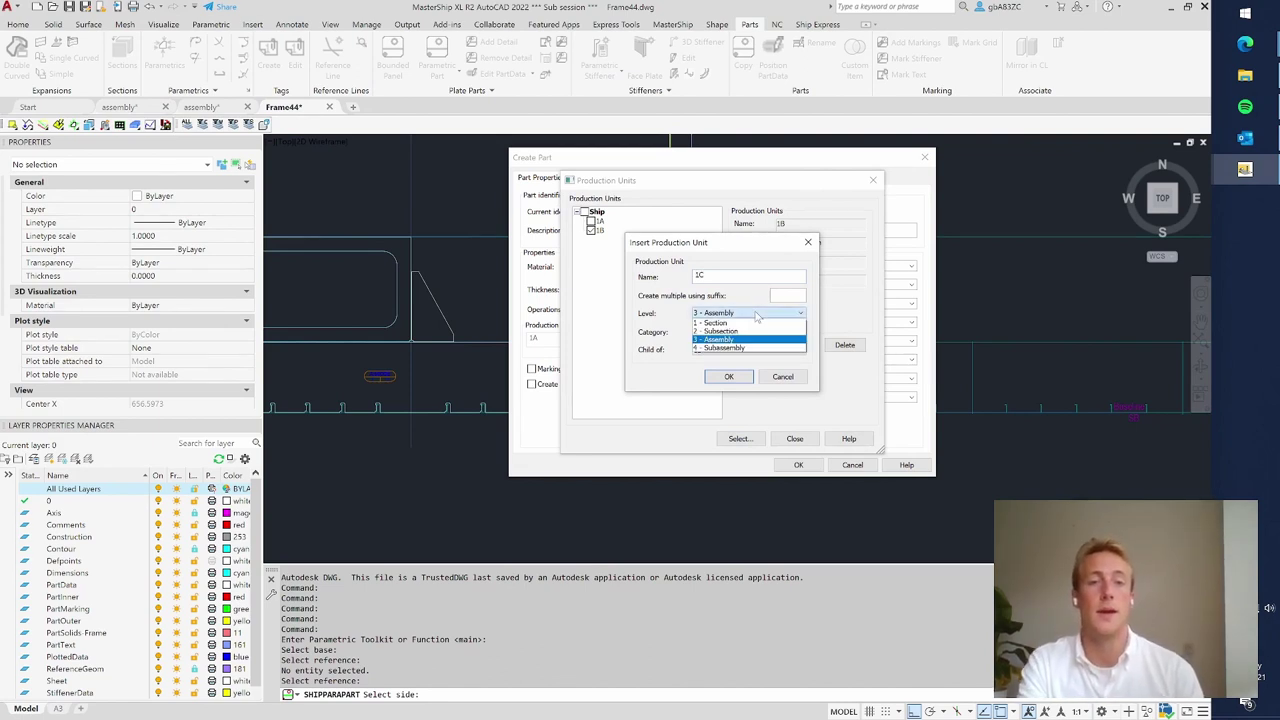
click(738, 323)
click(745, 331)
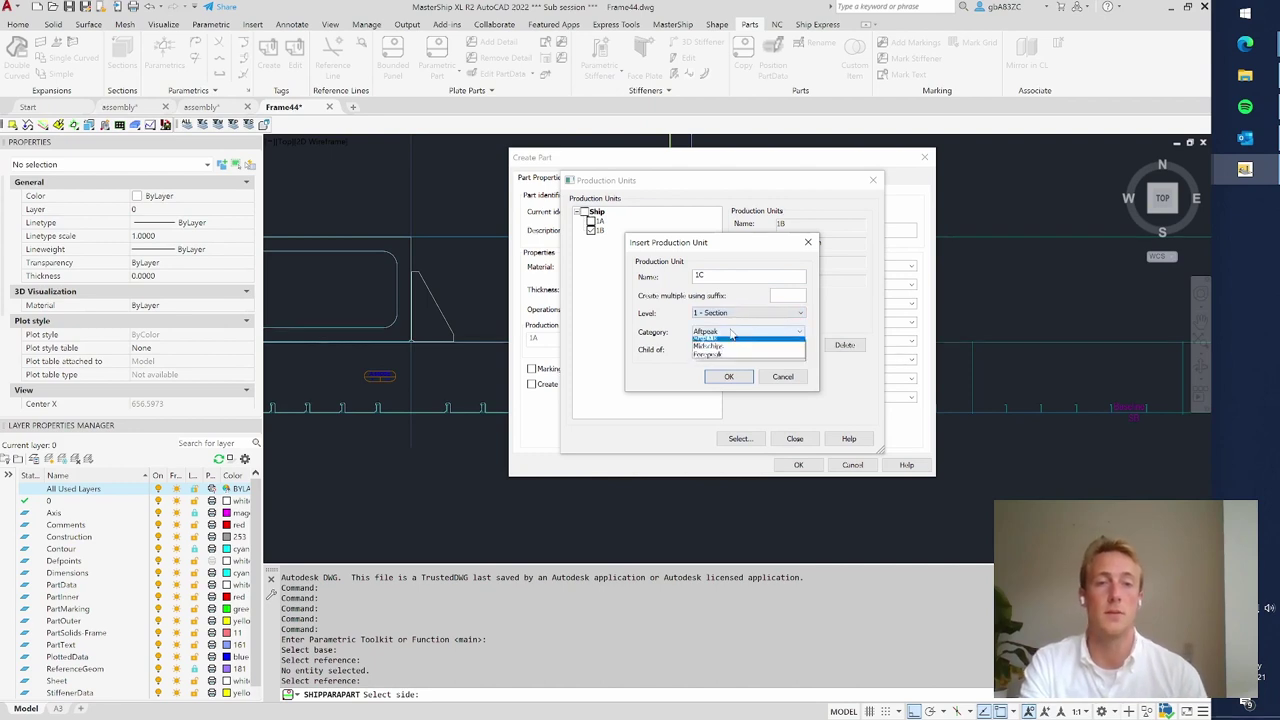
click(712, 358)
click(715, 350)
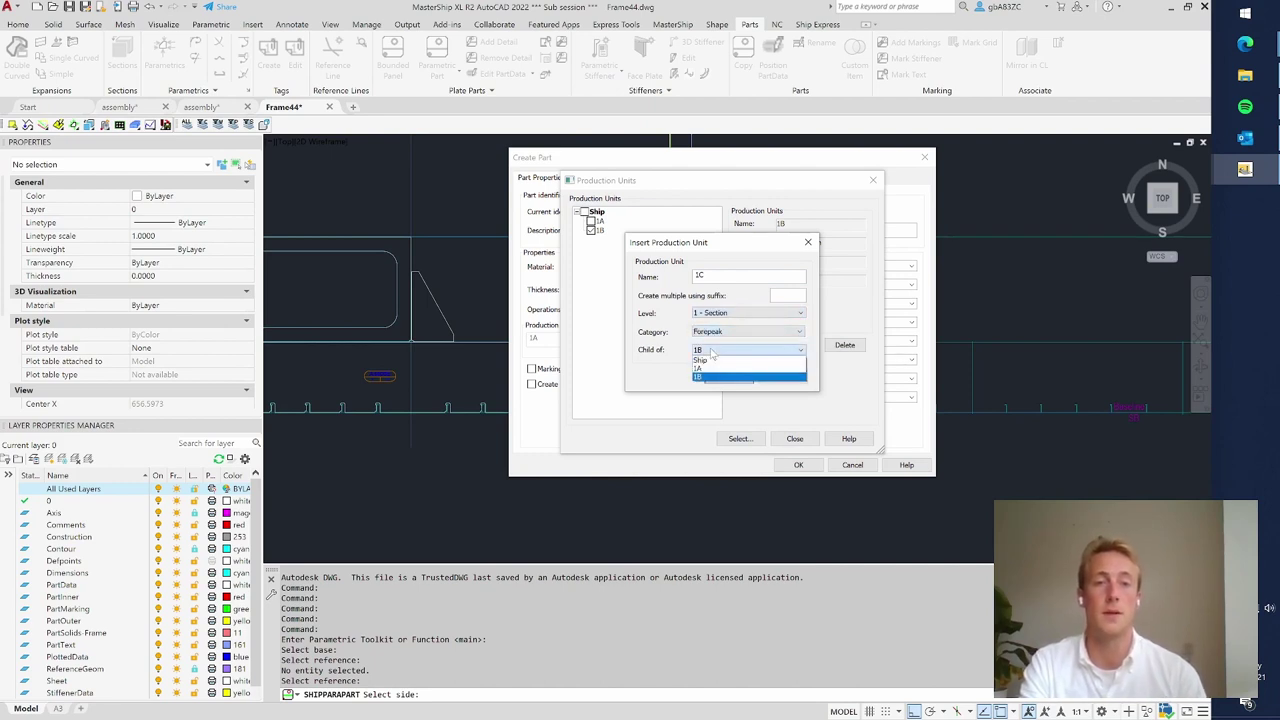
click(714, 360)
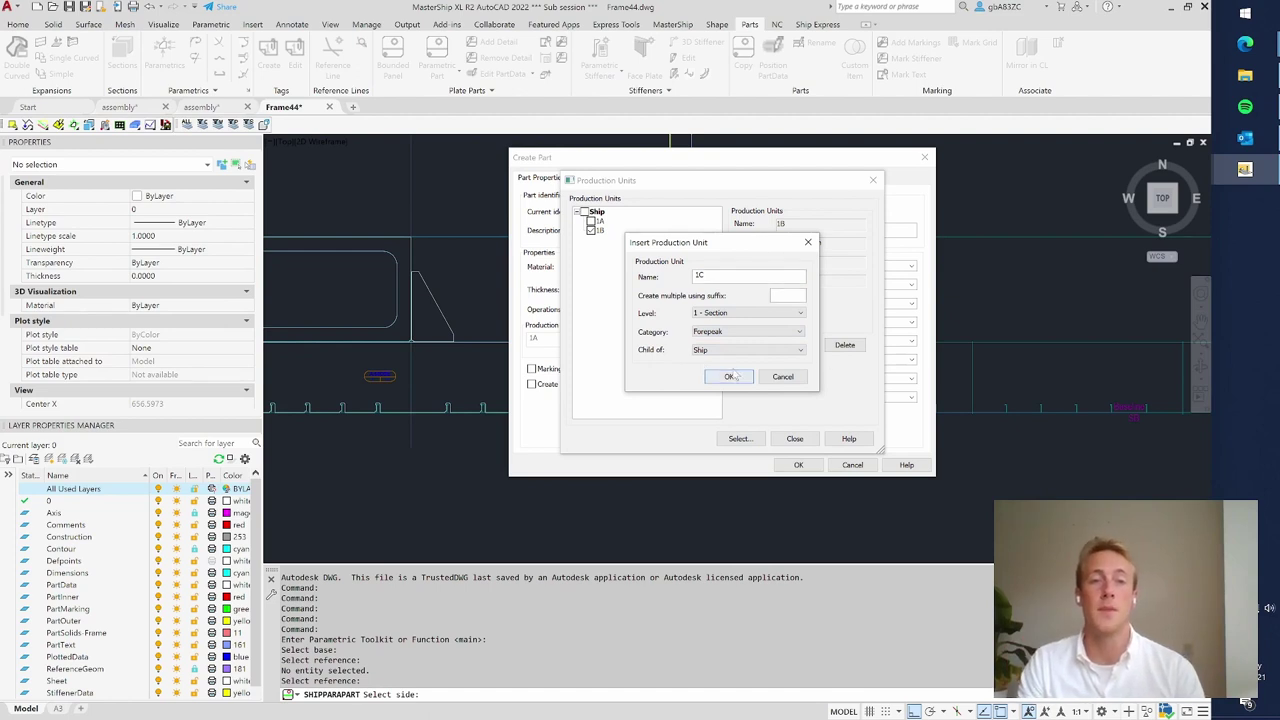
click(738, 381)
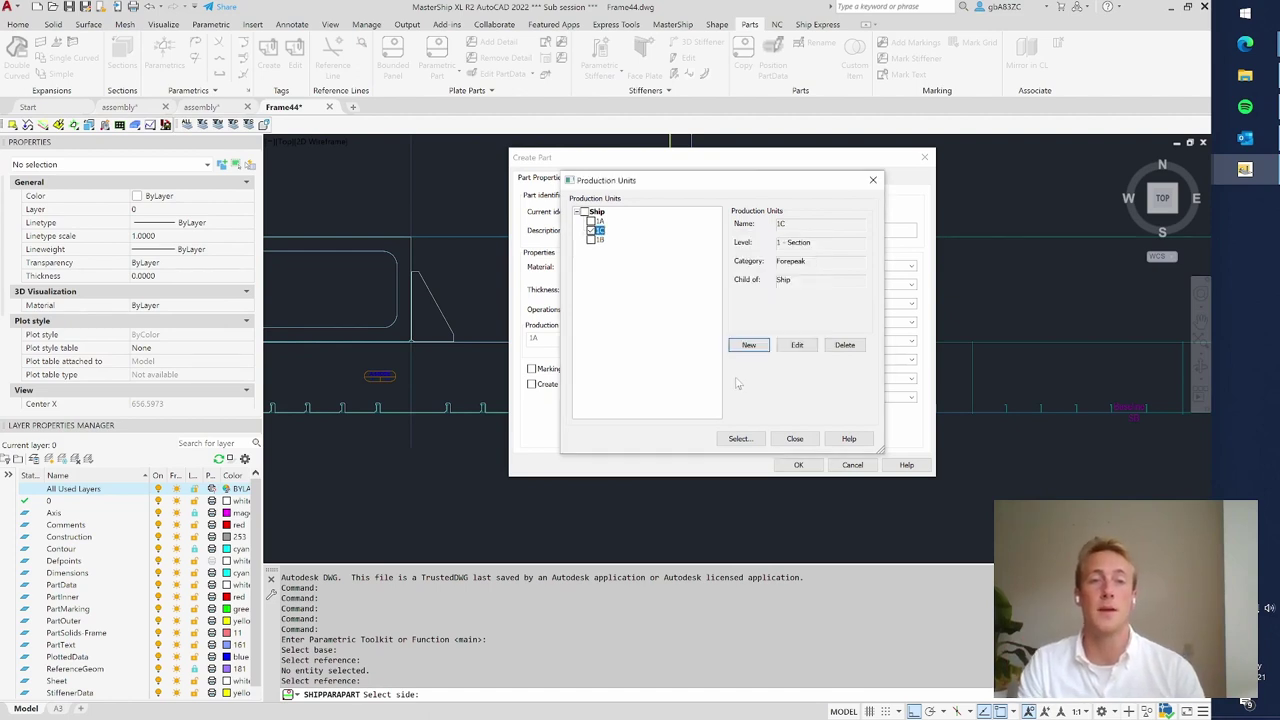
click(752, 444)
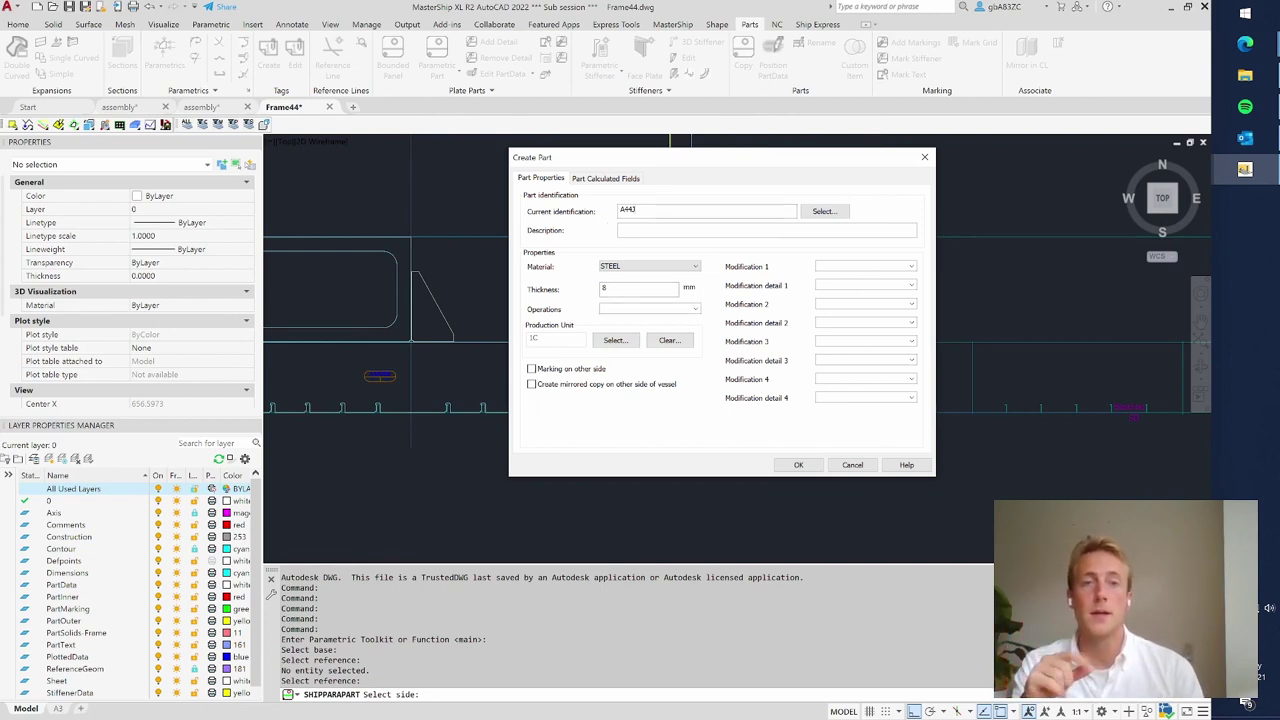
- Keep identification A44J for the bracket and create the part
drag(640, 210, 579, 216)
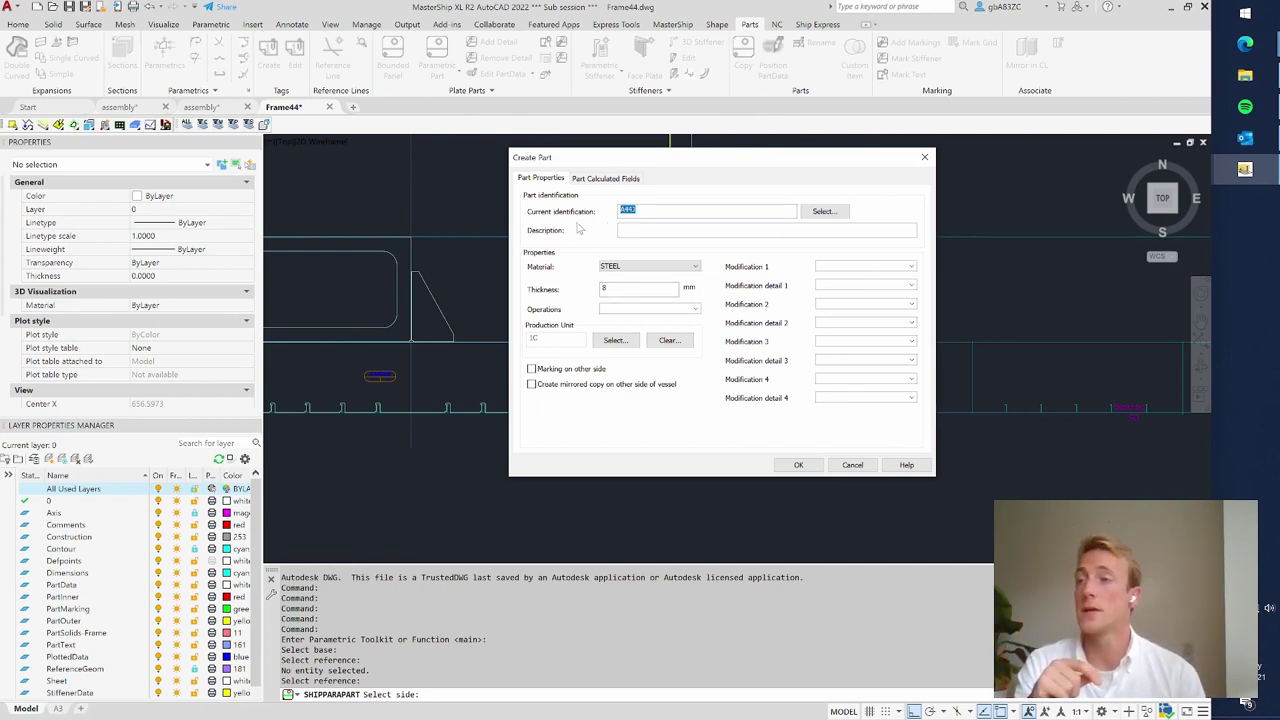
key(Right)
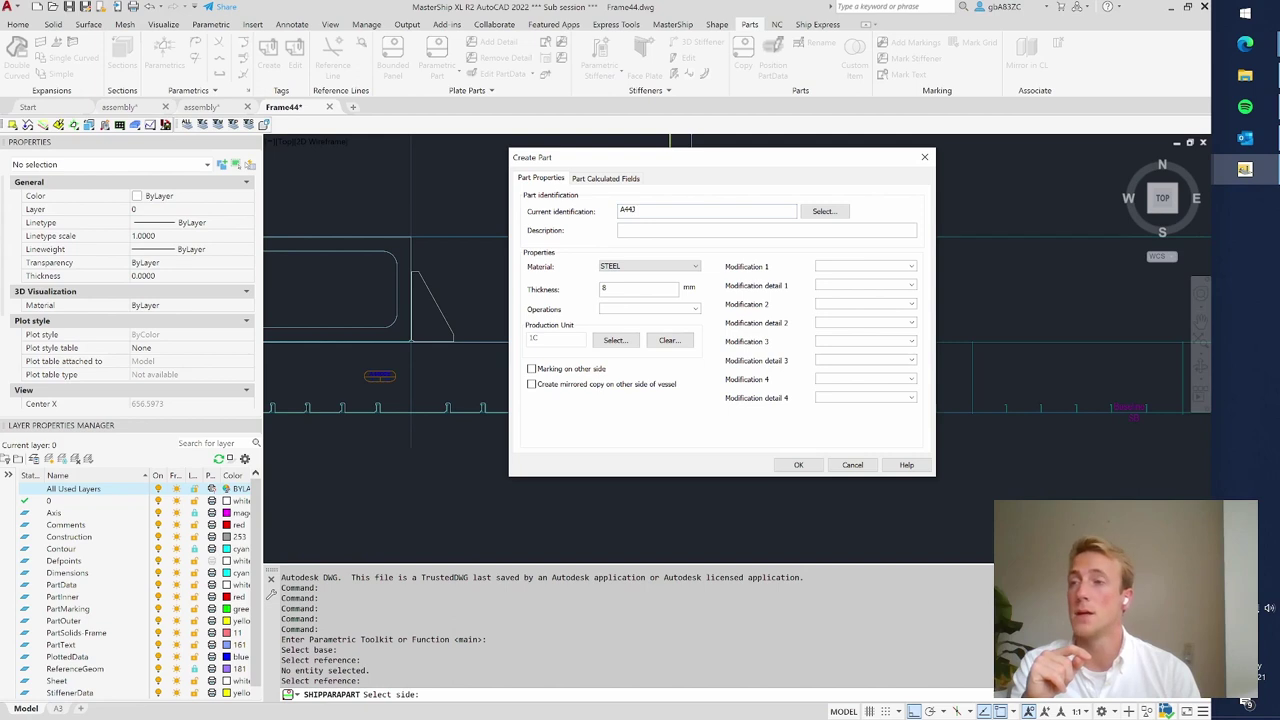
double_click(627, 210)
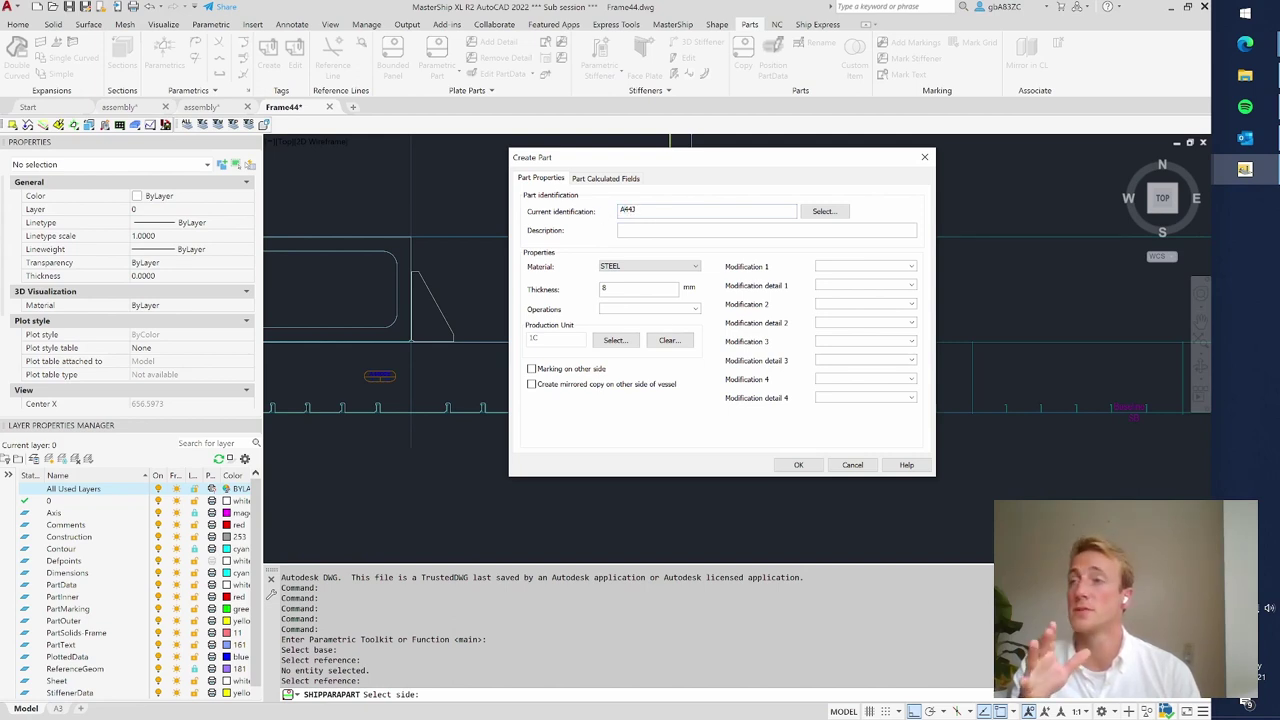
double_click(627, 210)
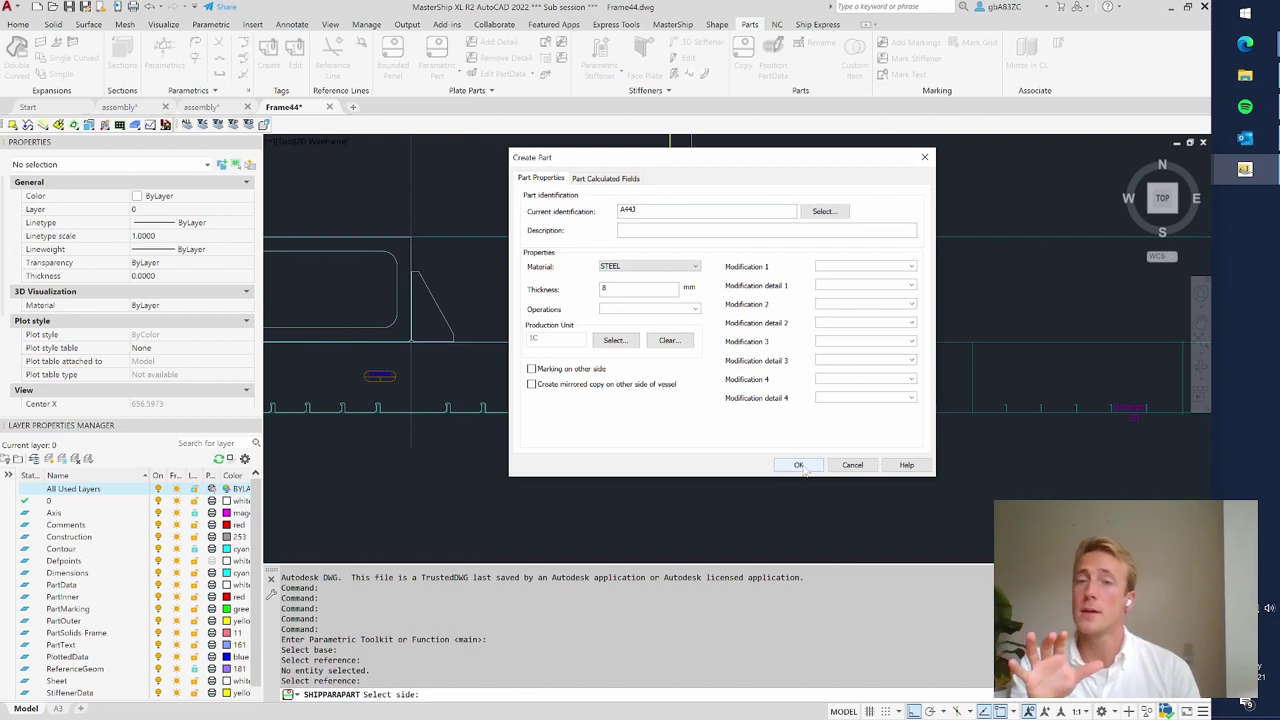
click(799, 466)
click(796, 457)
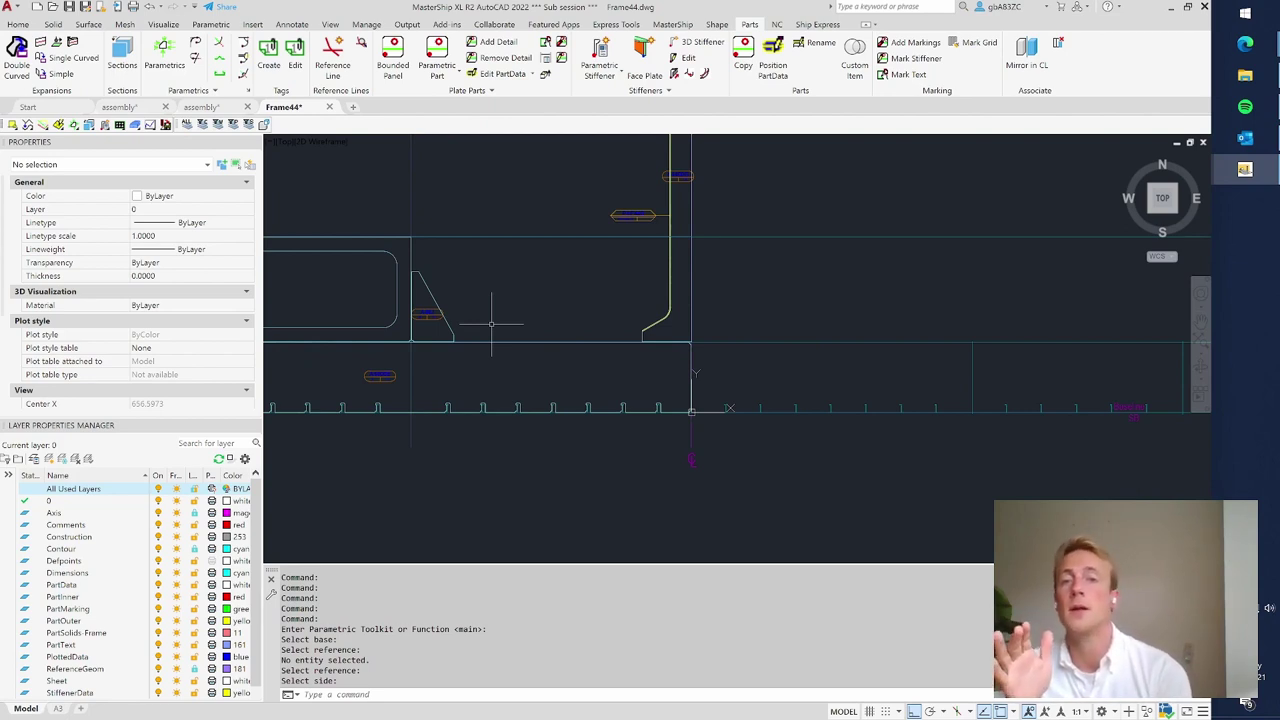
- Try Bend with detail 30 as the first modification in the bracket's part data, and clear both fields
click(503, 74)
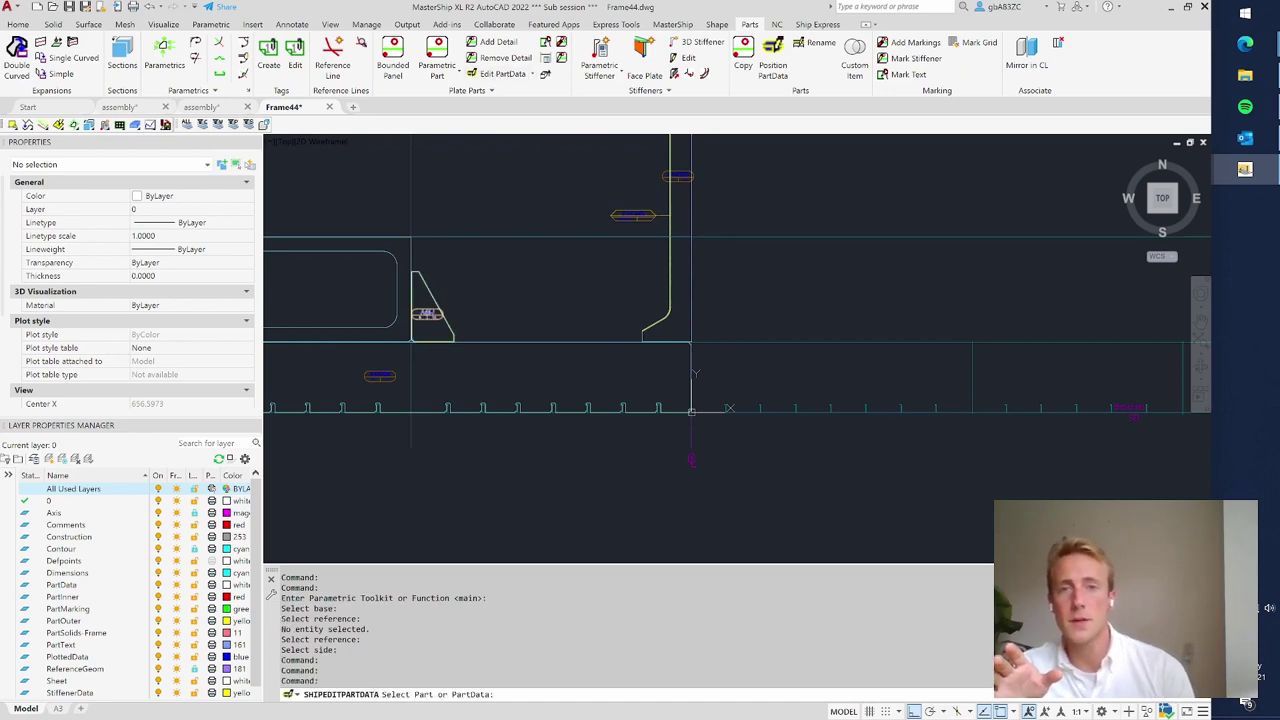
click(430, 312)
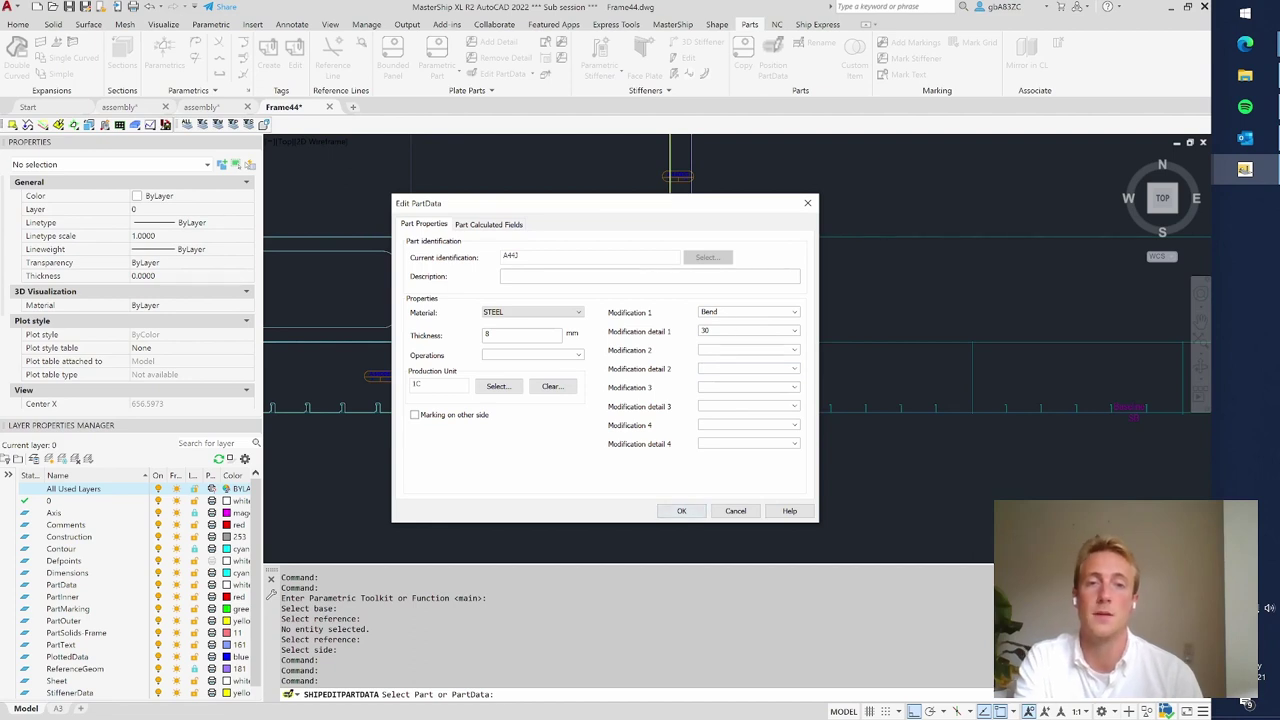
key(Tab)
key(Delete)
key(Tab)
key(Delete)
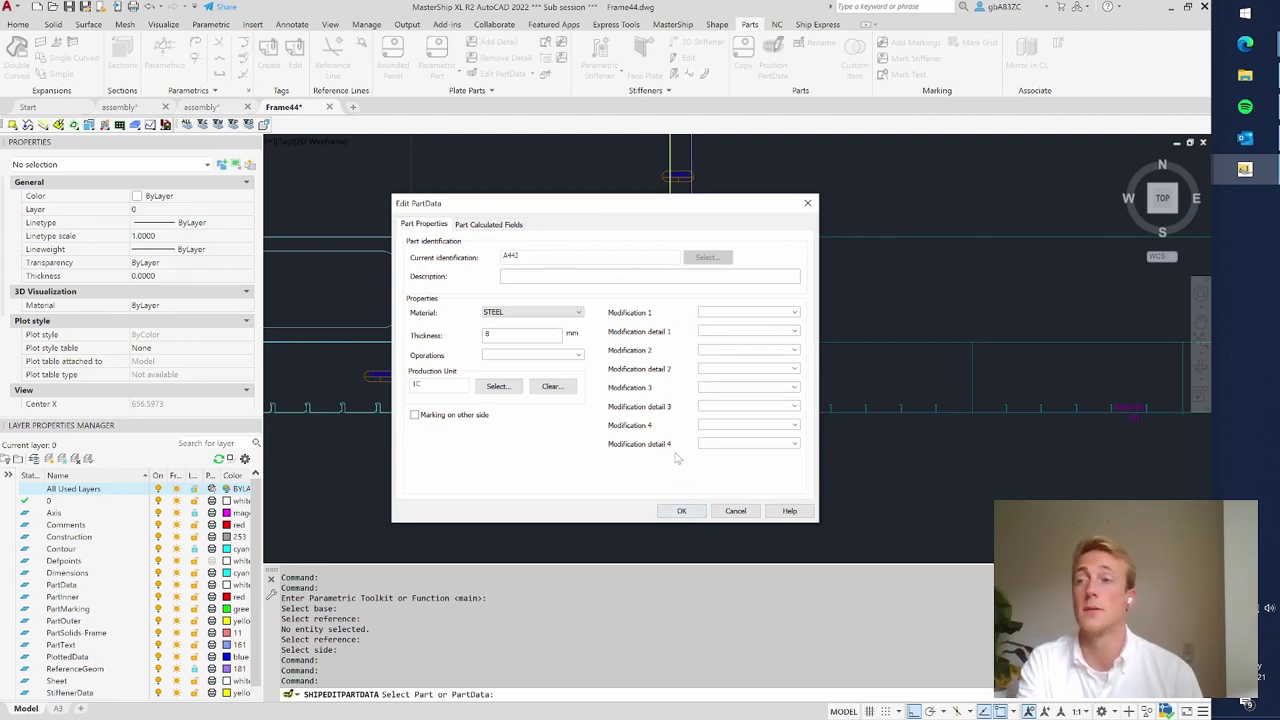
click(681, 511)
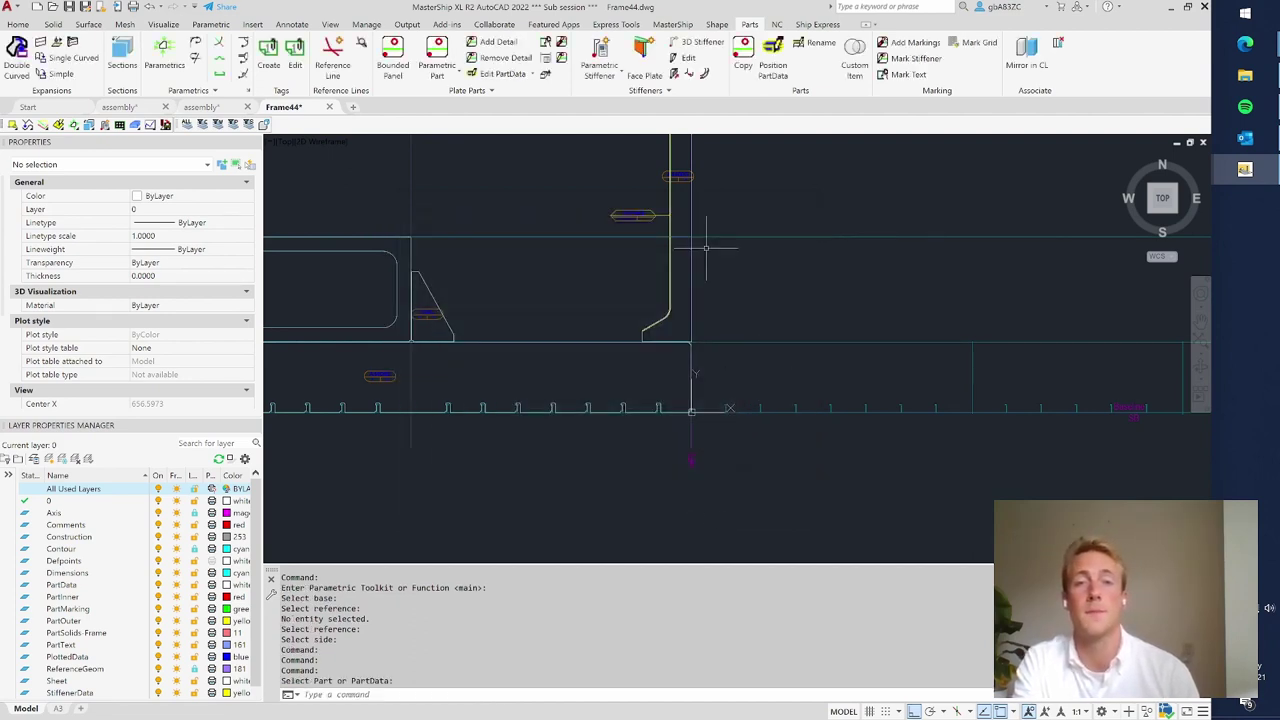
- Examine the bracket's label, corner cutout and fit against the vertical plate and tank top, as well as its place in the frame
scroll(863, 353, down, 2)
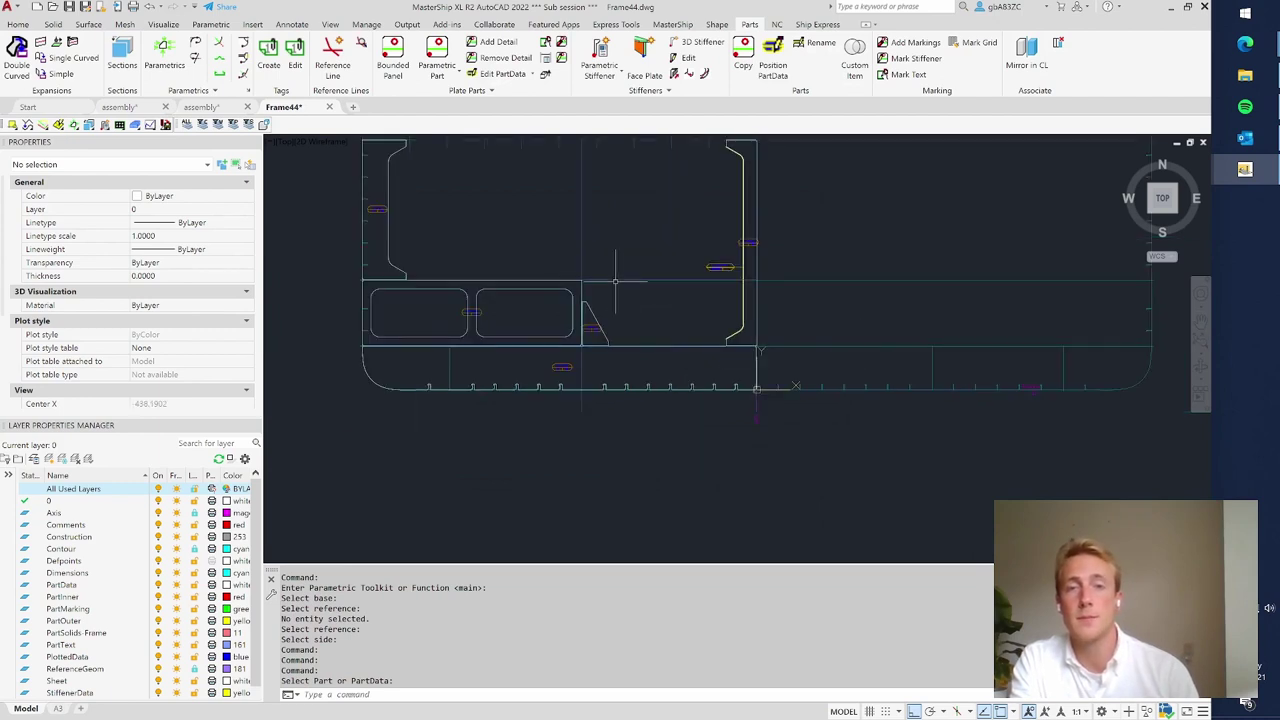
scroll(586, 322, up, 5)
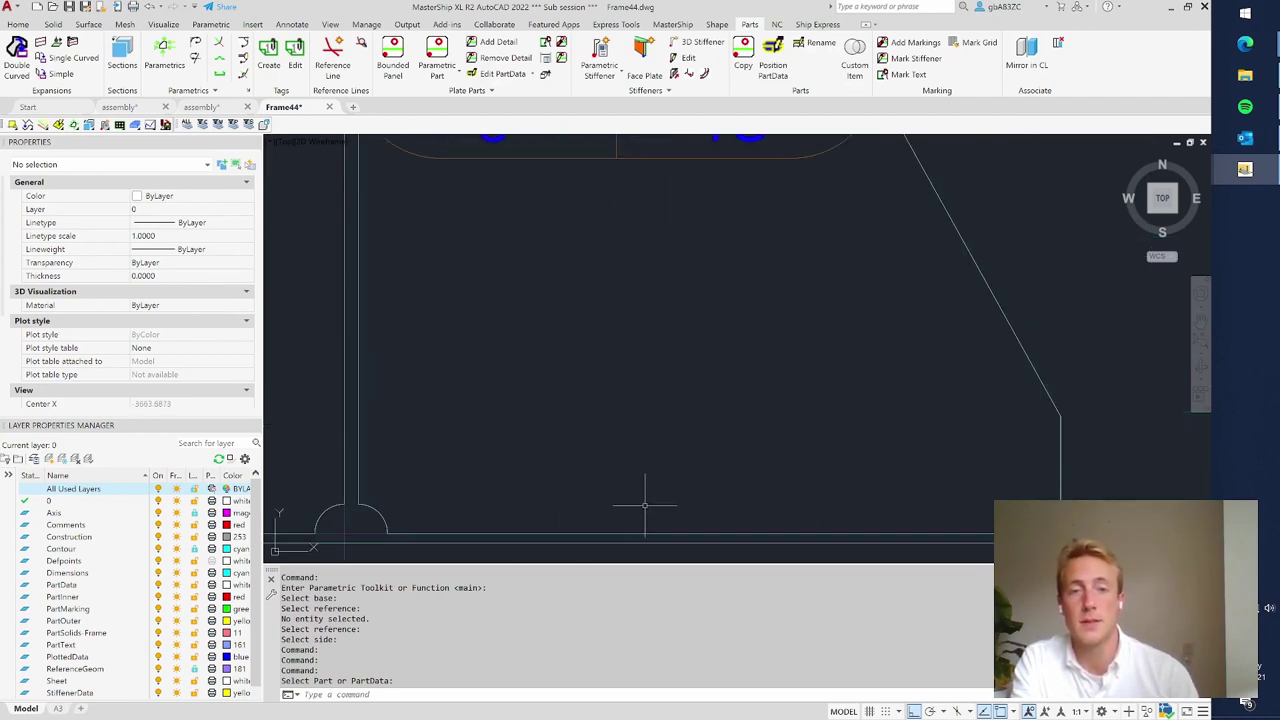
scroll(644, 505, down, 3)
scroll(644, 507, up, 4)
scroll(644, 508, down, 4)
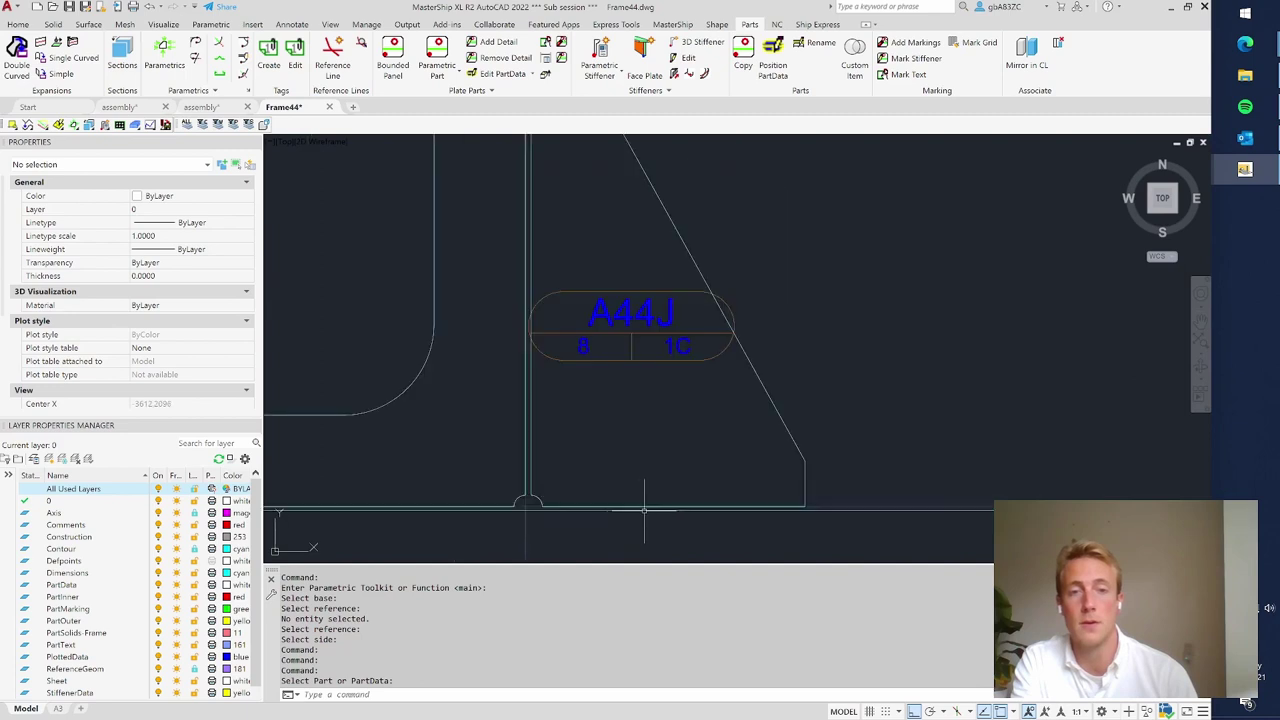
scroll(615, 510, up, 2)
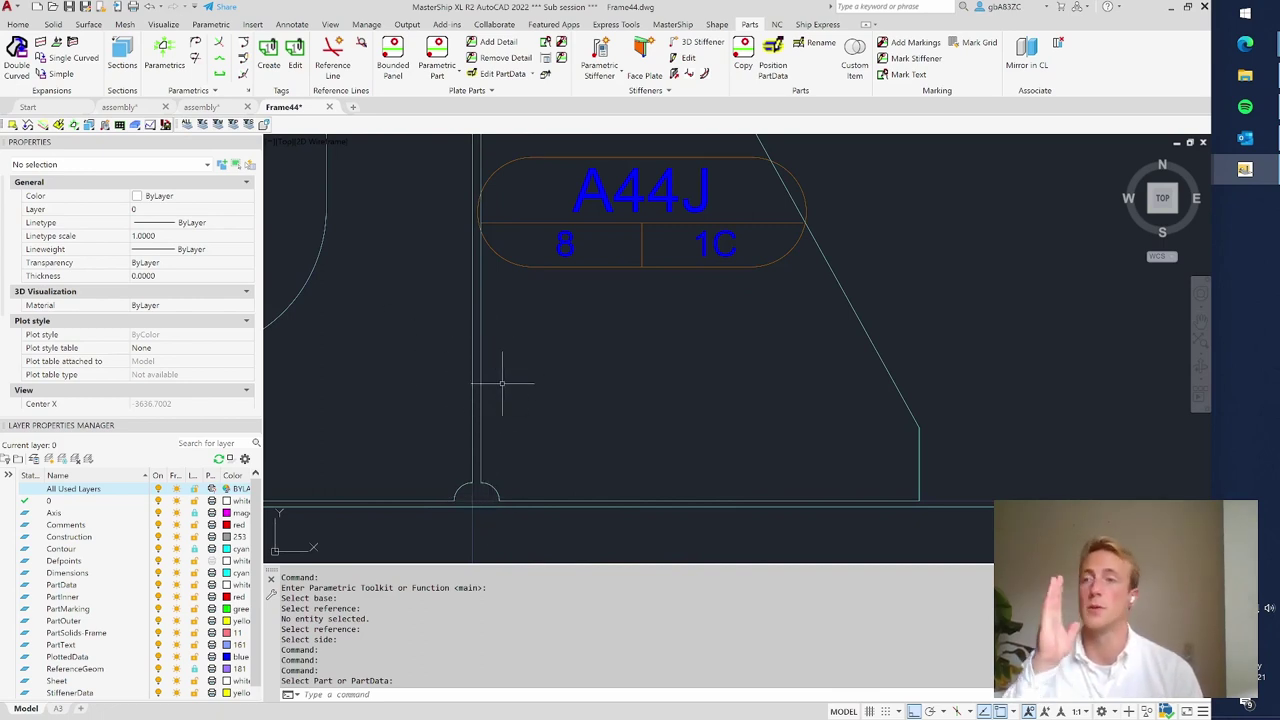
scroll(605, 368, down, 5)
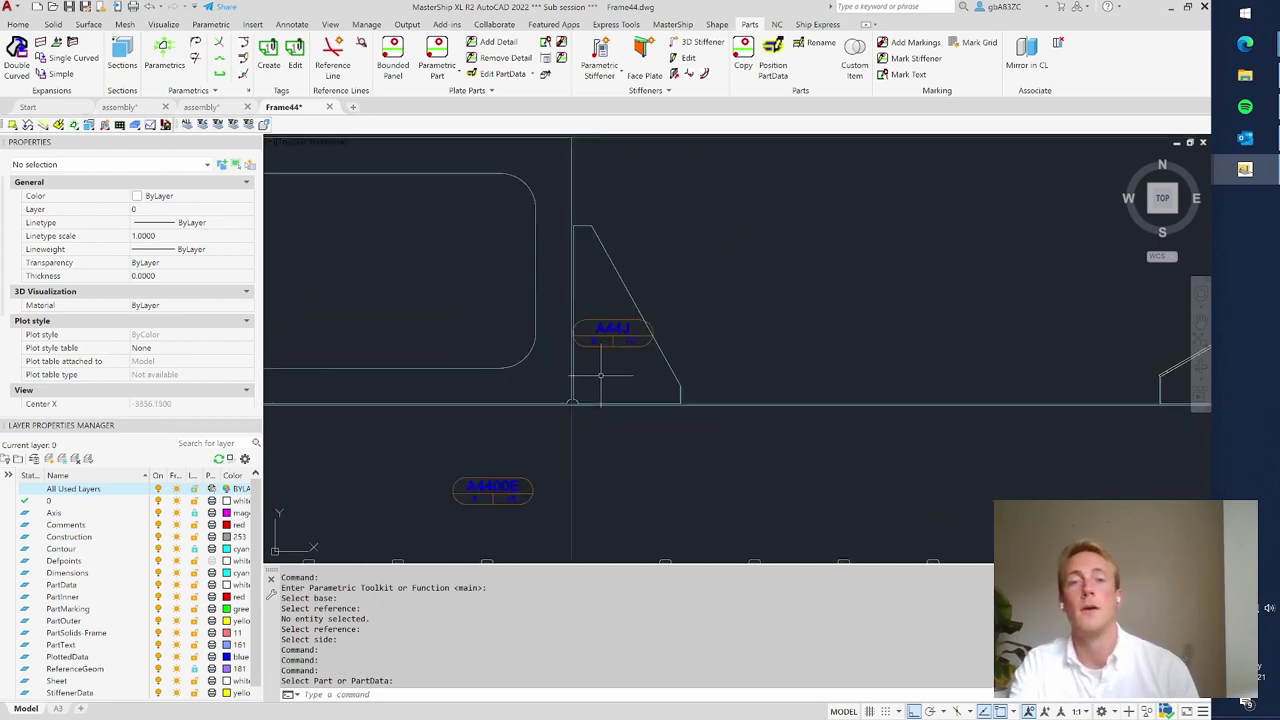
scroll(620, 272, down, 3)
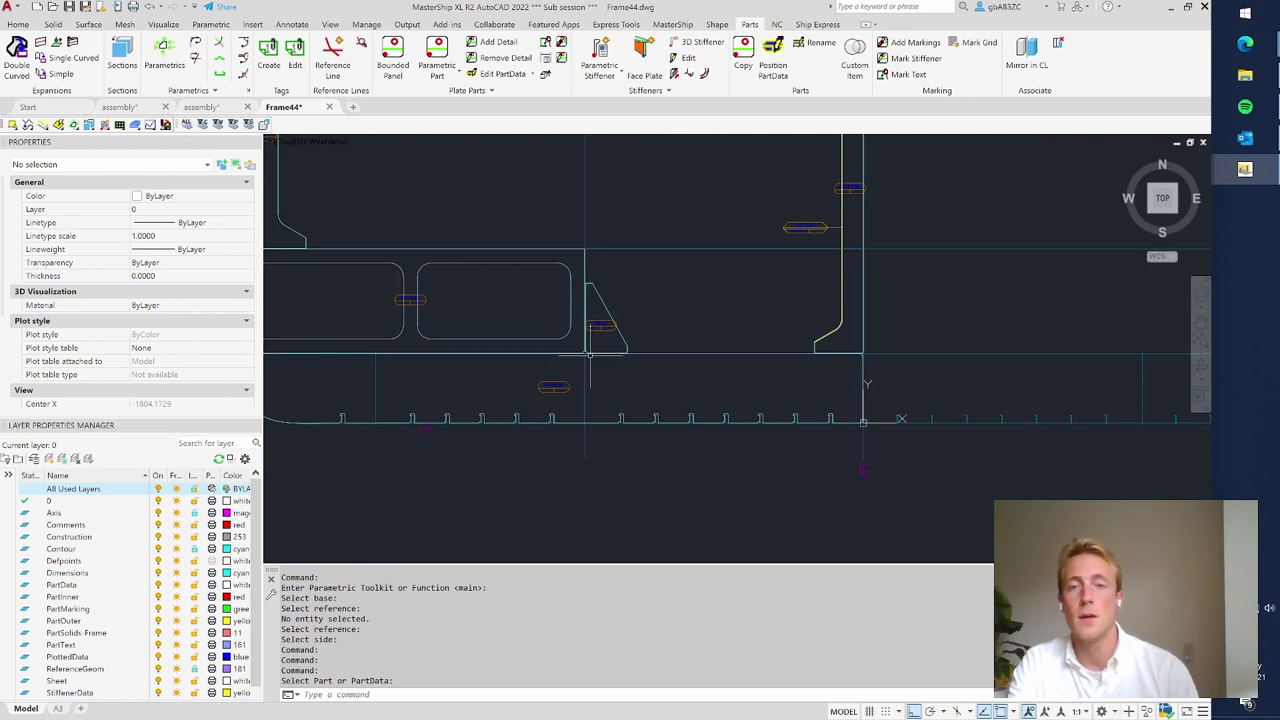
scroll(594, 366, down, 2)
scroll(594, 366, down, 3)
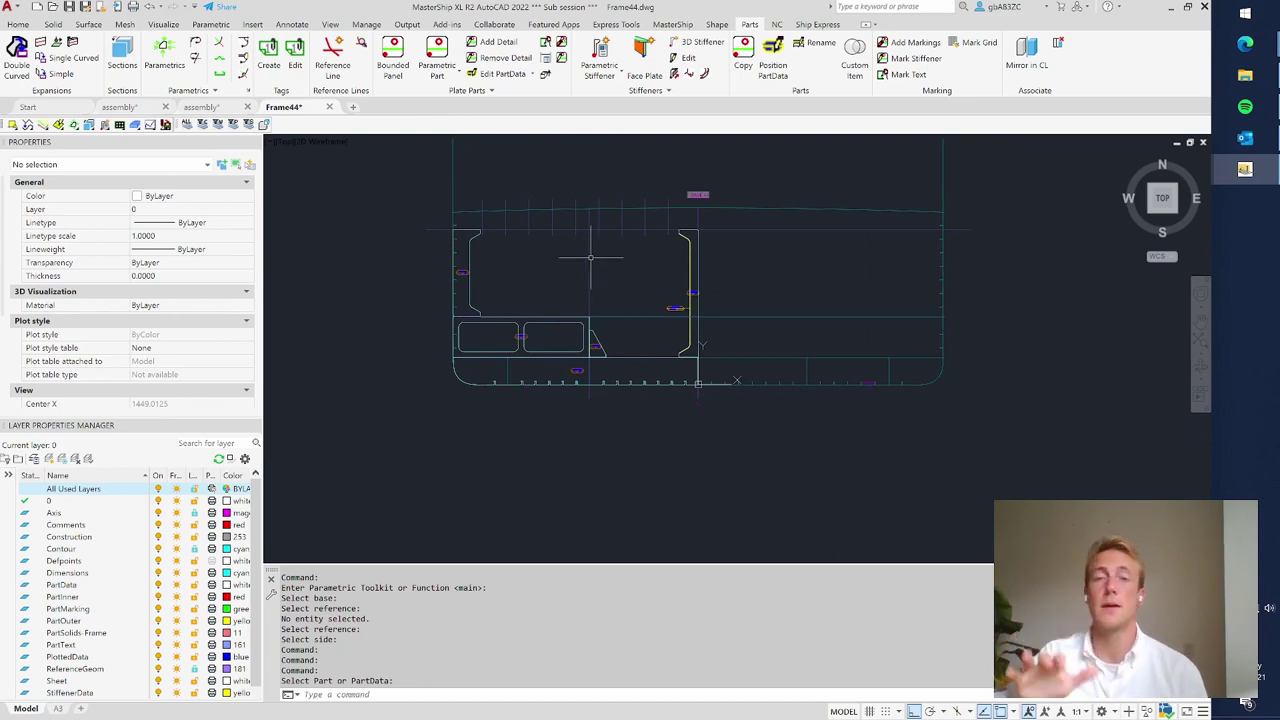
- Start a bounded panel enclosed by the cambered deck line, the horizontal line below it, the hull side and the centreline
scroll(531, 213, up, 2)
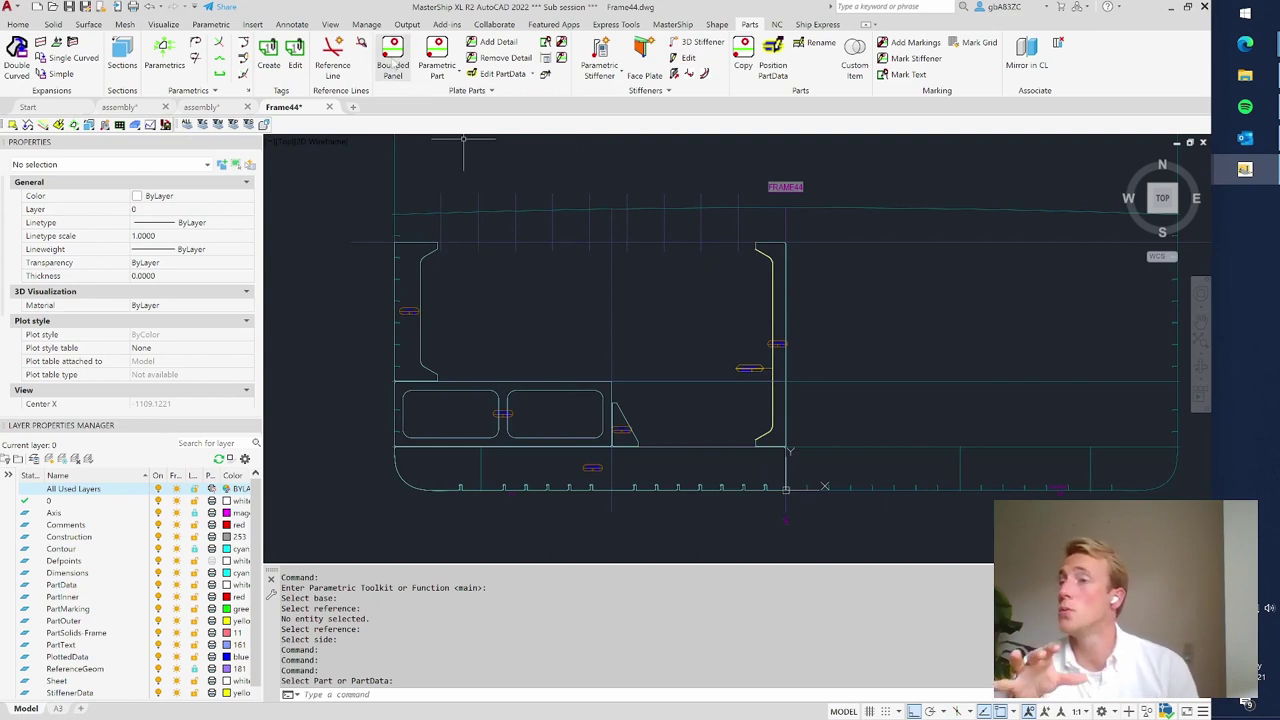
click(392, 55)
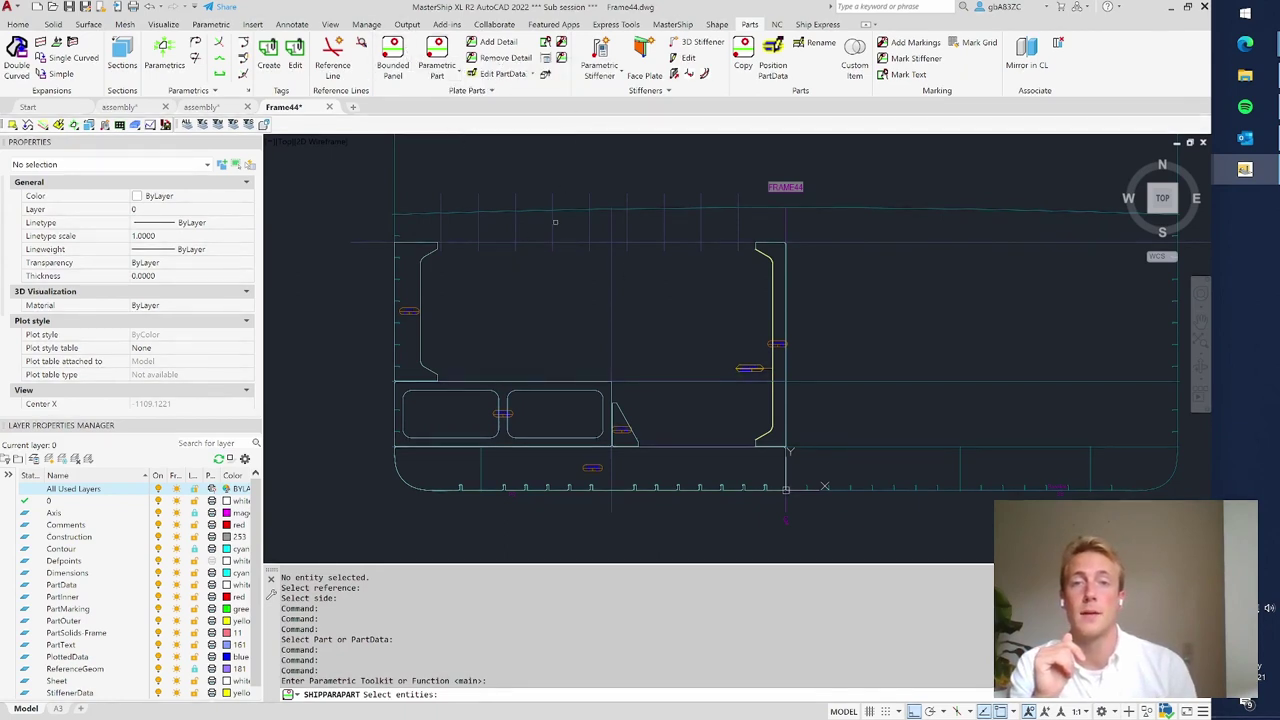
click(538, 241)
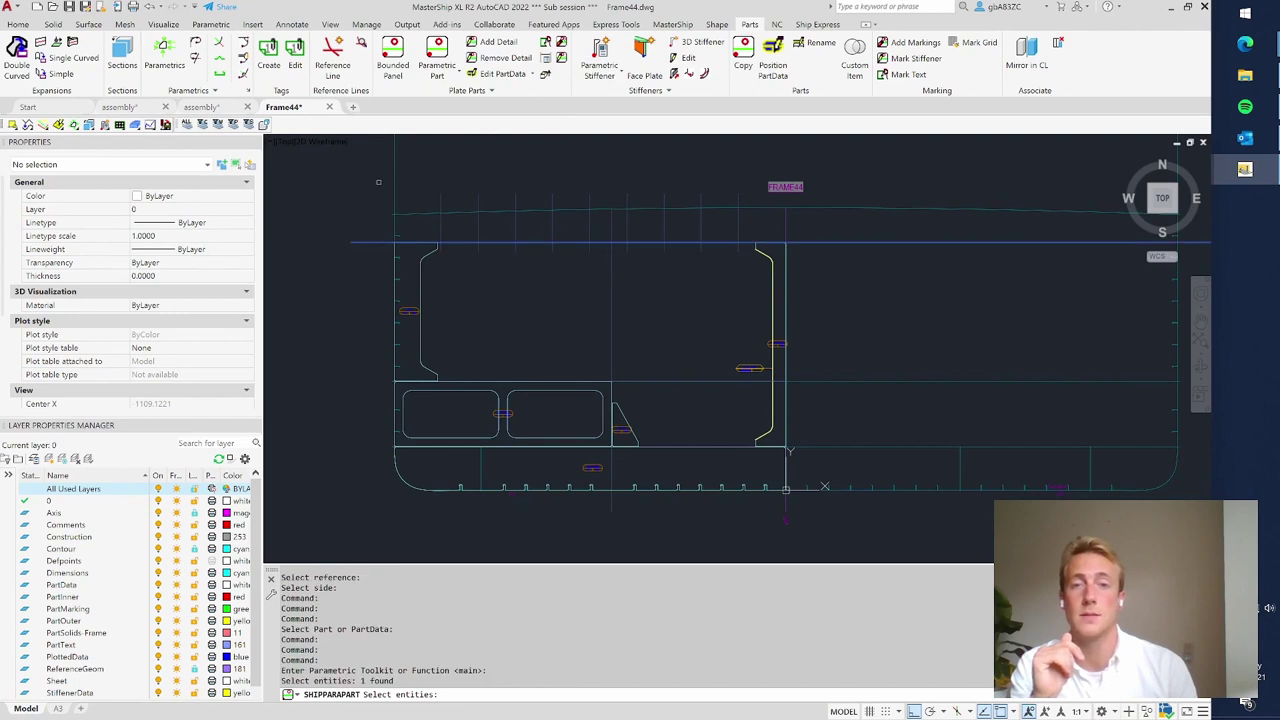
click(394, 183)
click(418, 210)
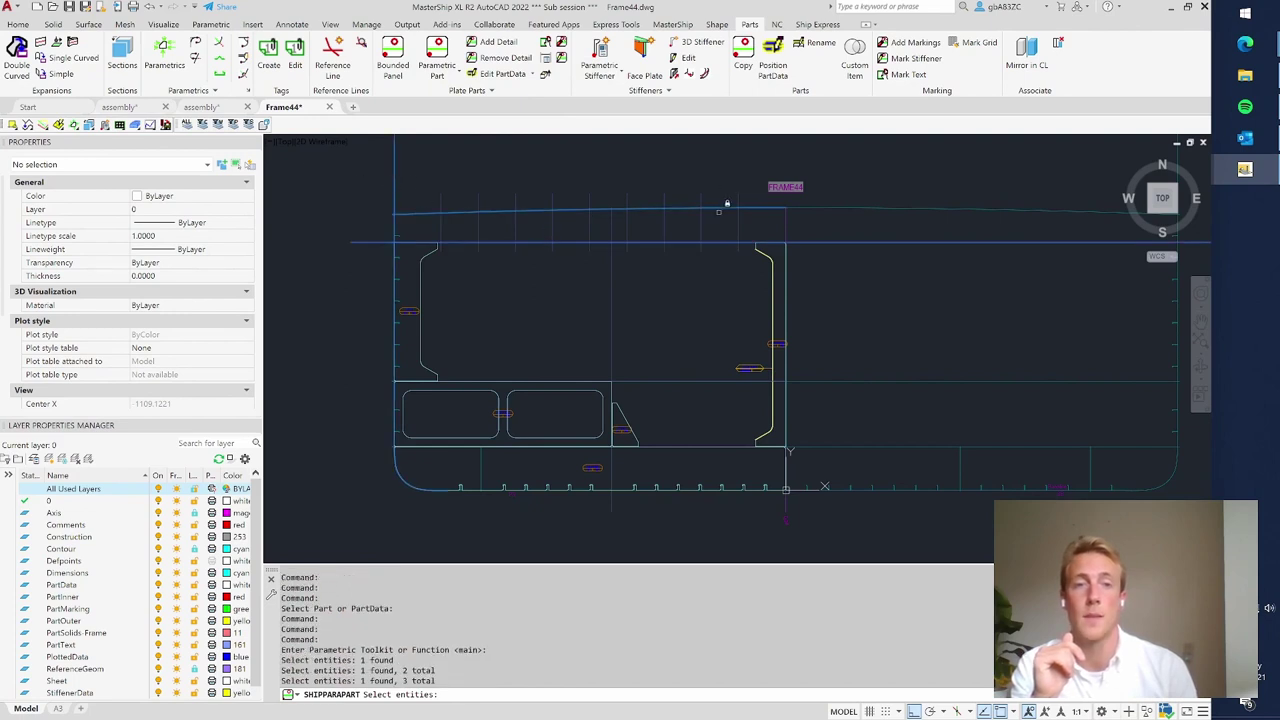
scroll(790, 225, up, 5)
click(808, 236)
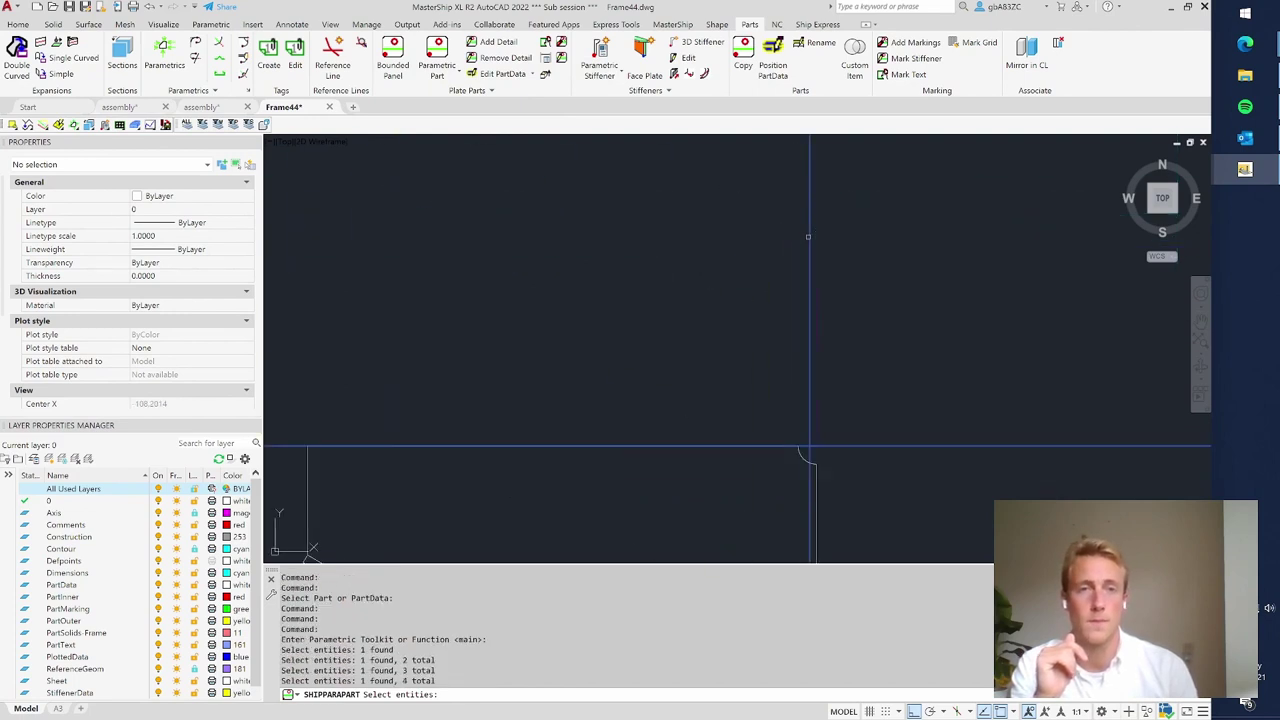
scroll(661, 273, down, 5)
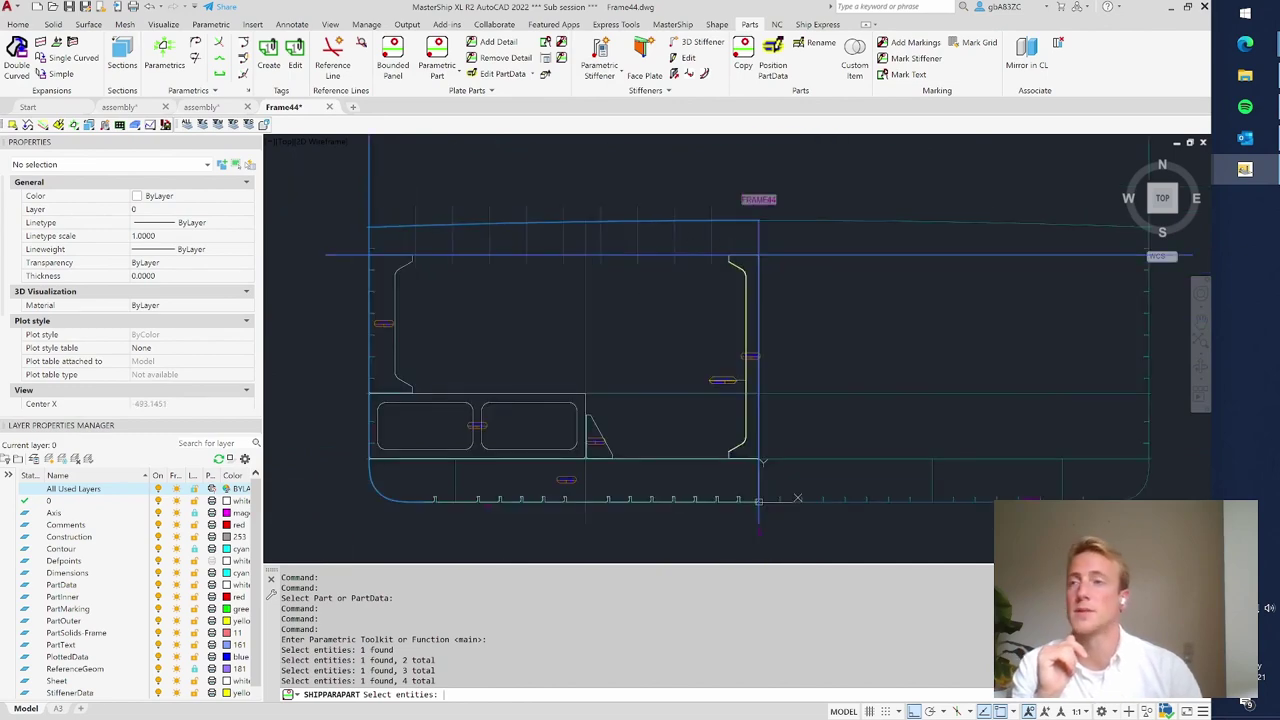
key(Return)
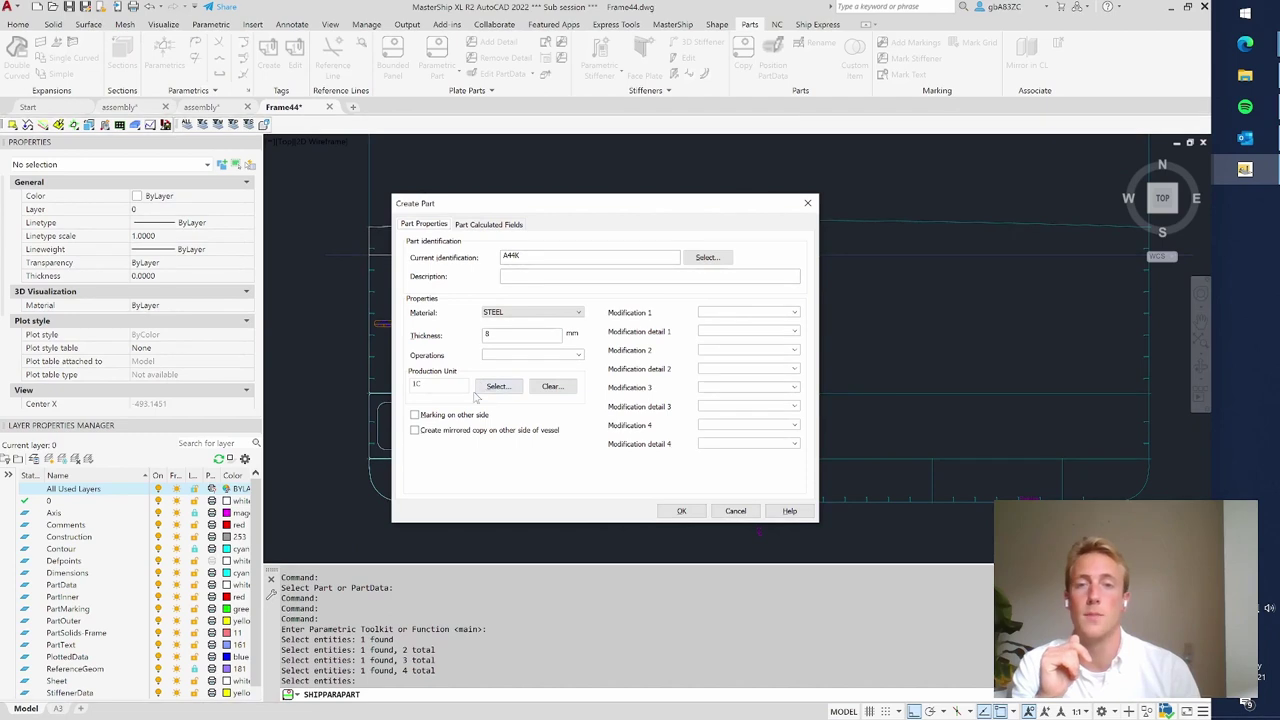
- Assign production unit 1A to the panel and create it as part A44K in 8 mm STEEL
click(501, 387)
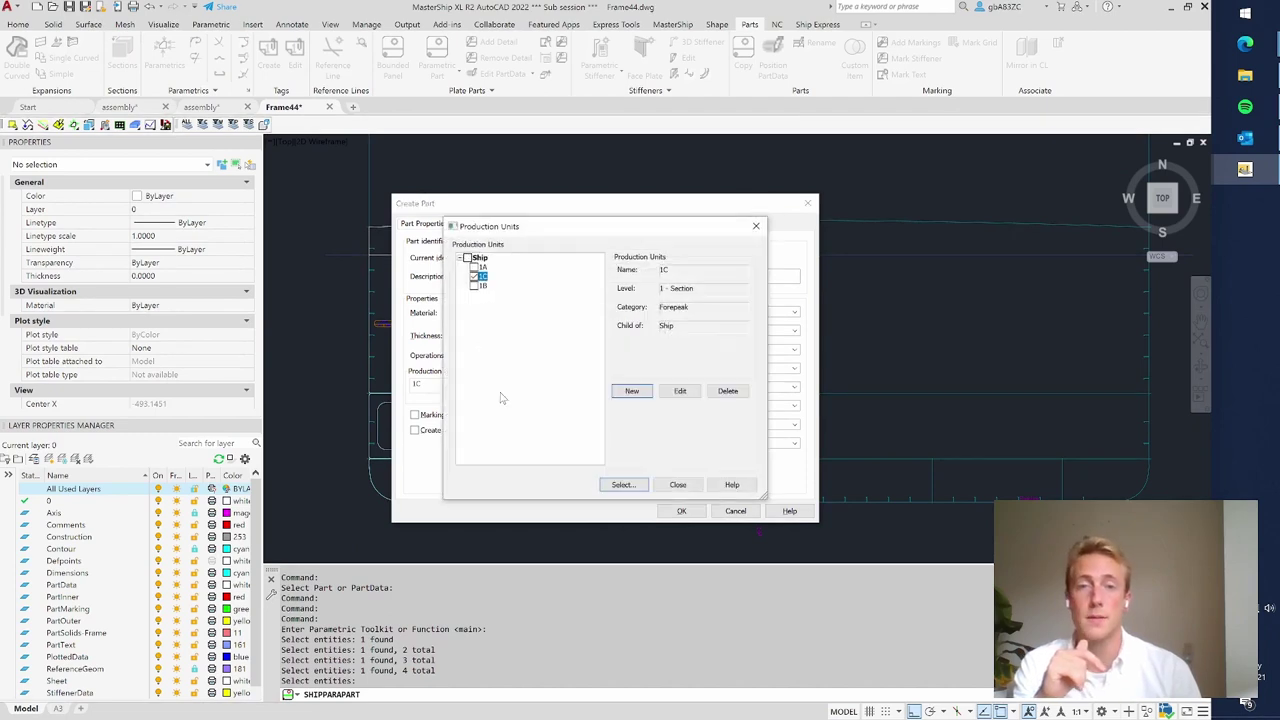
click(481, 267)
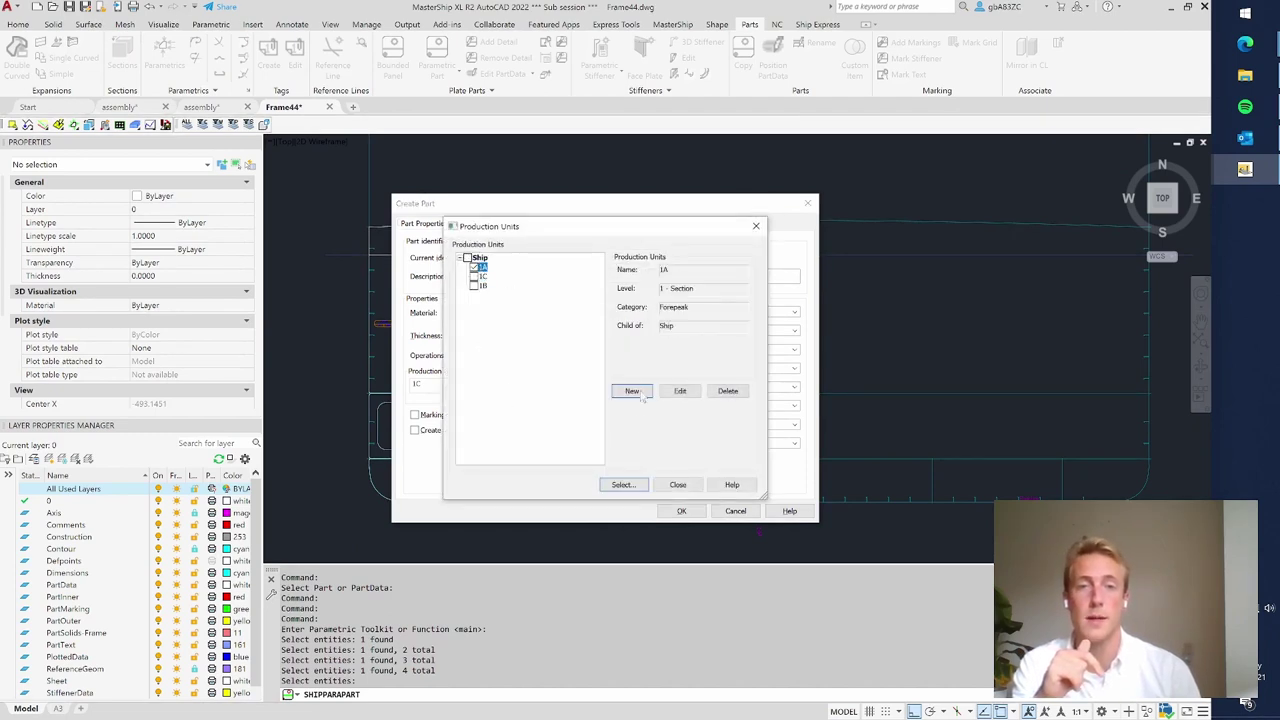
click(621, 484)
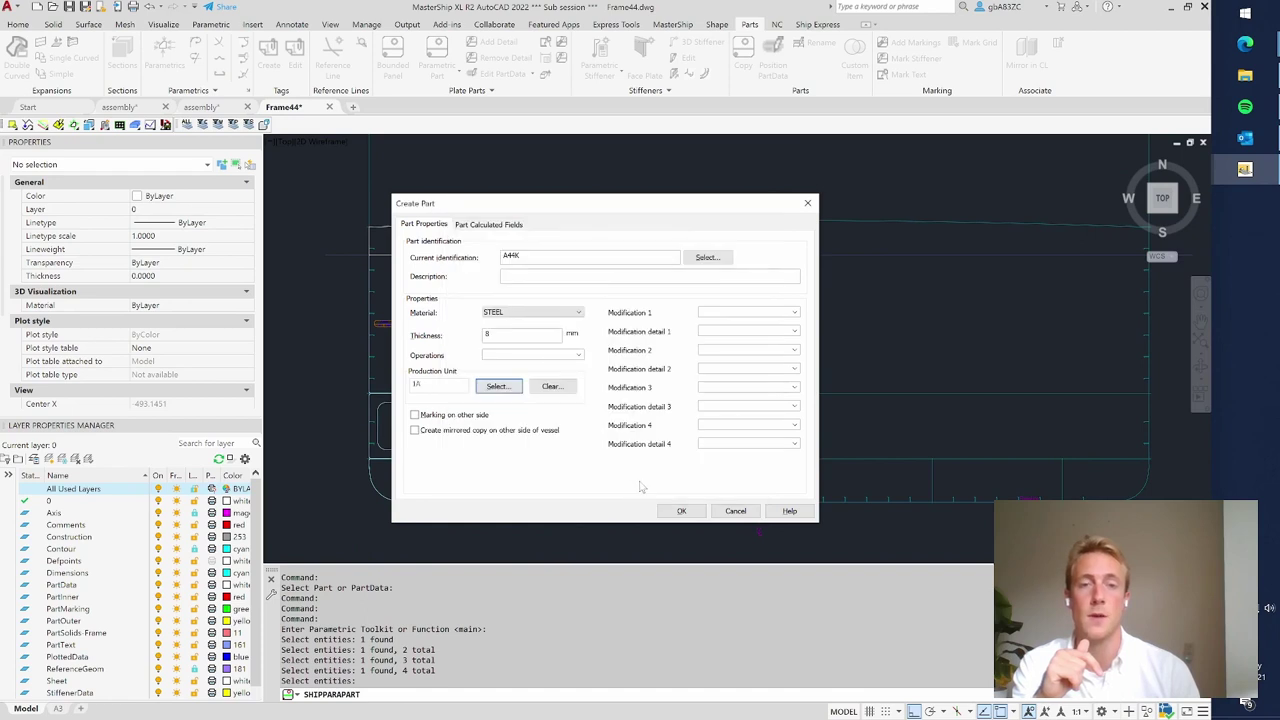
click(682, 513)
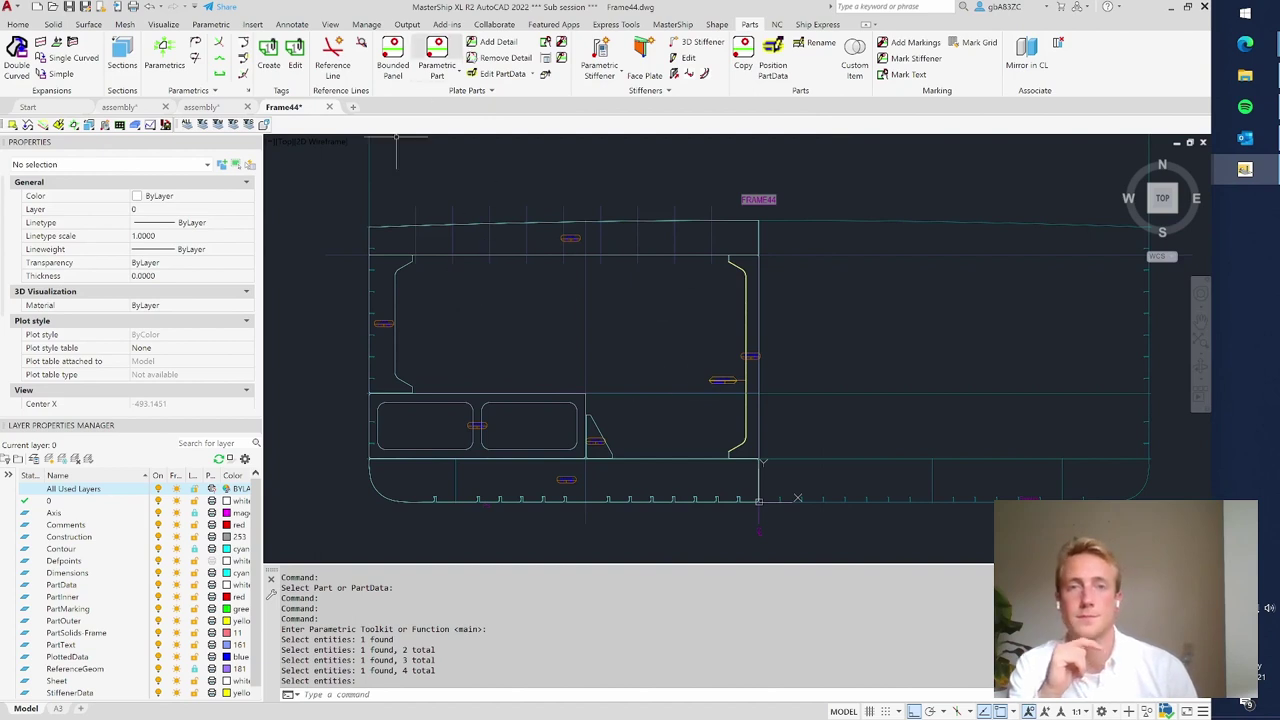
- Add a Multiple 2 cutout detail to the deck panel with circle diameter 400, minimal distance 200 and 10 cutouts
click(486, 42)
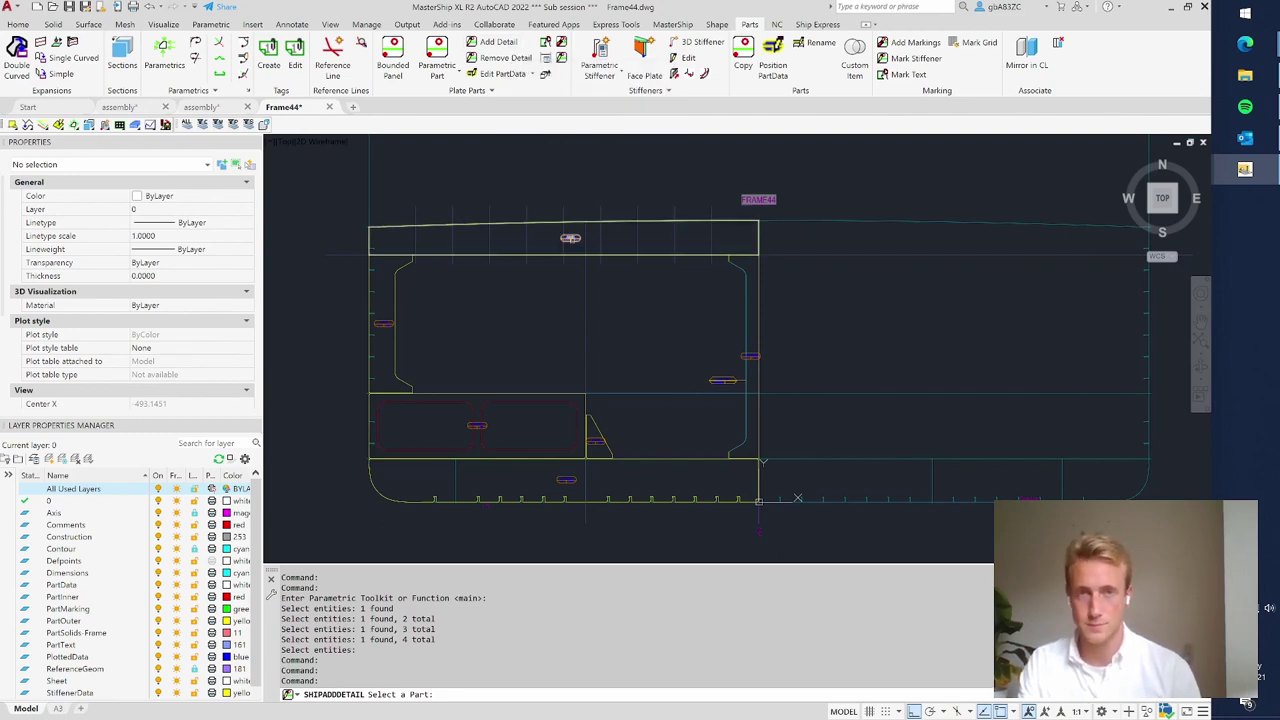
click(570, 238)
text(m)
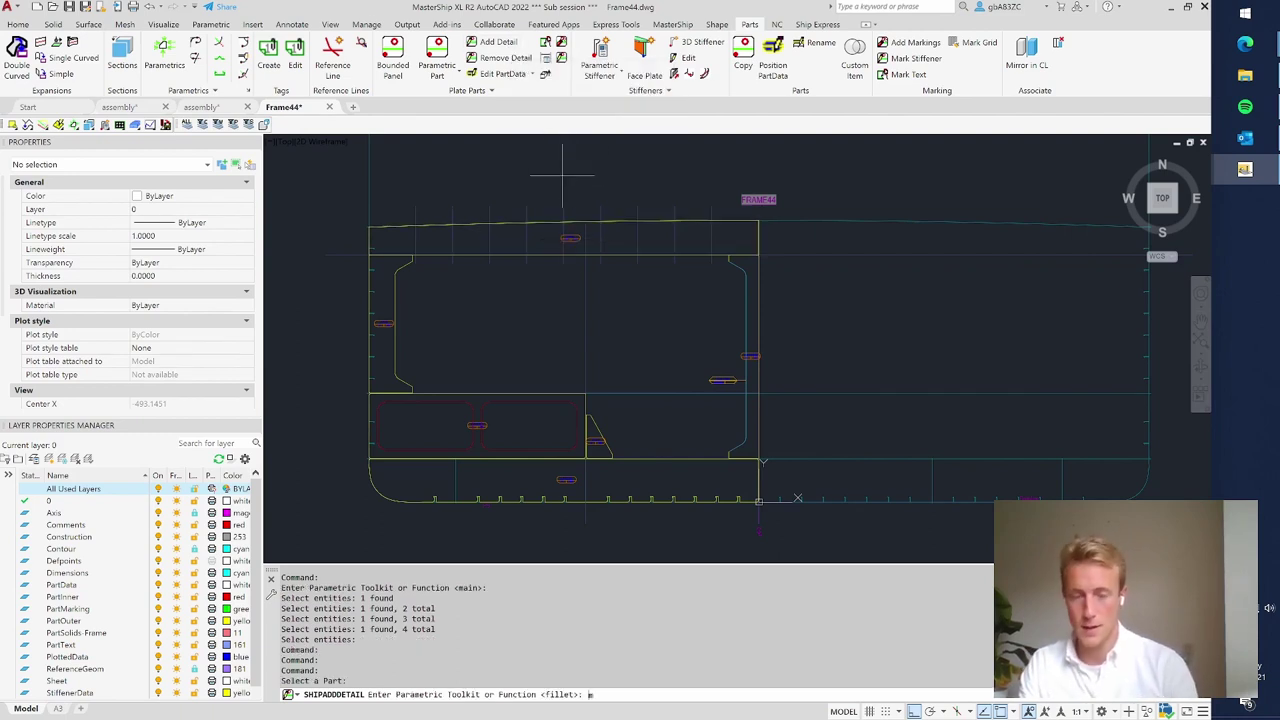
text(ain)
key(Return)
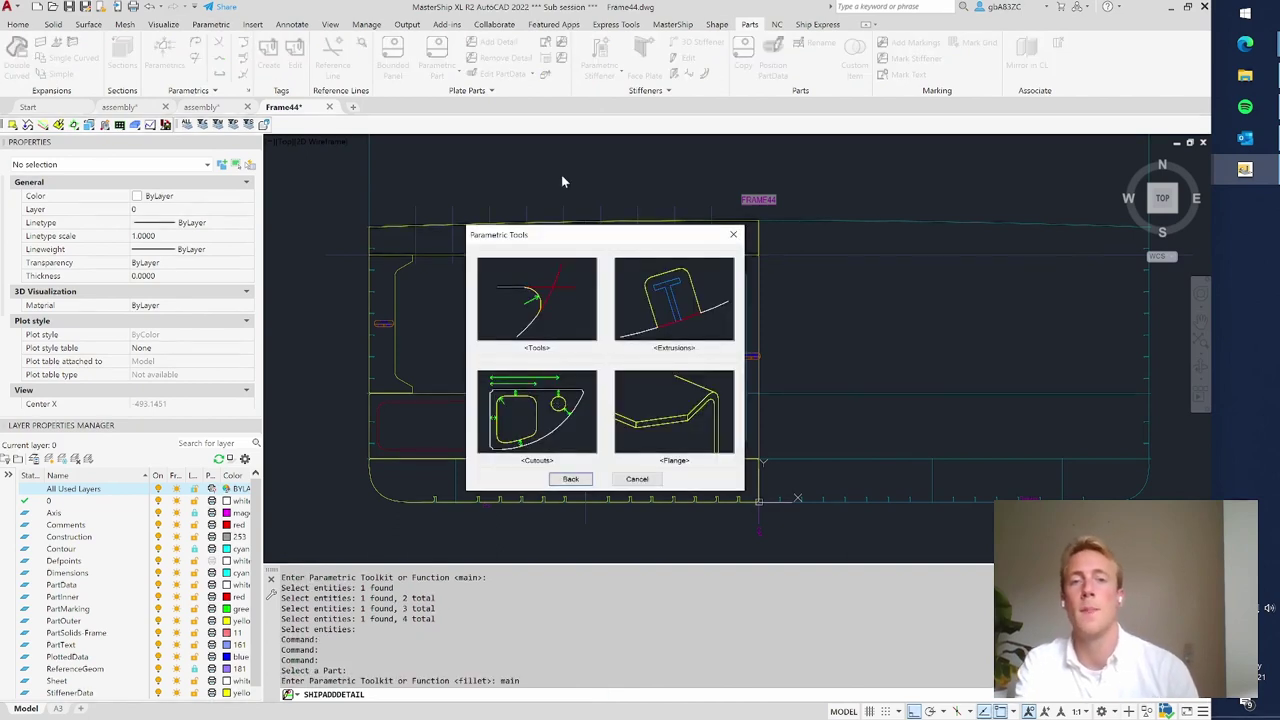
click(556, 408)
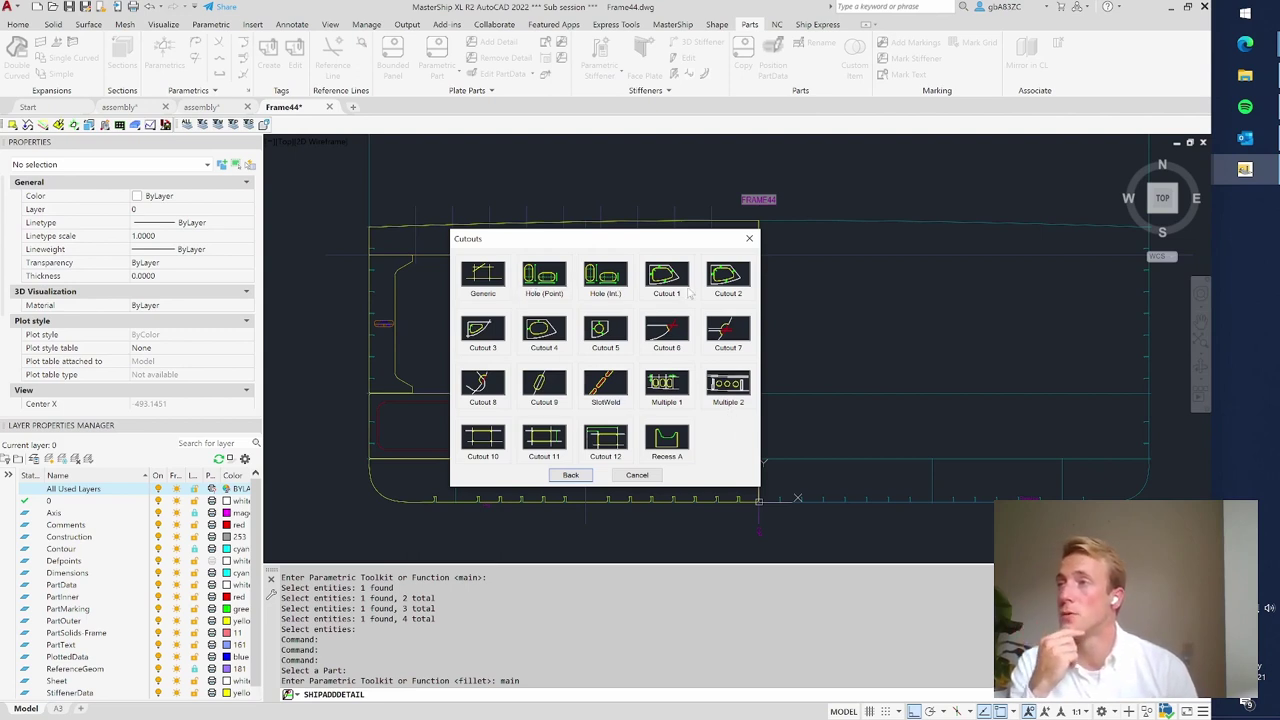
click(728, 385)
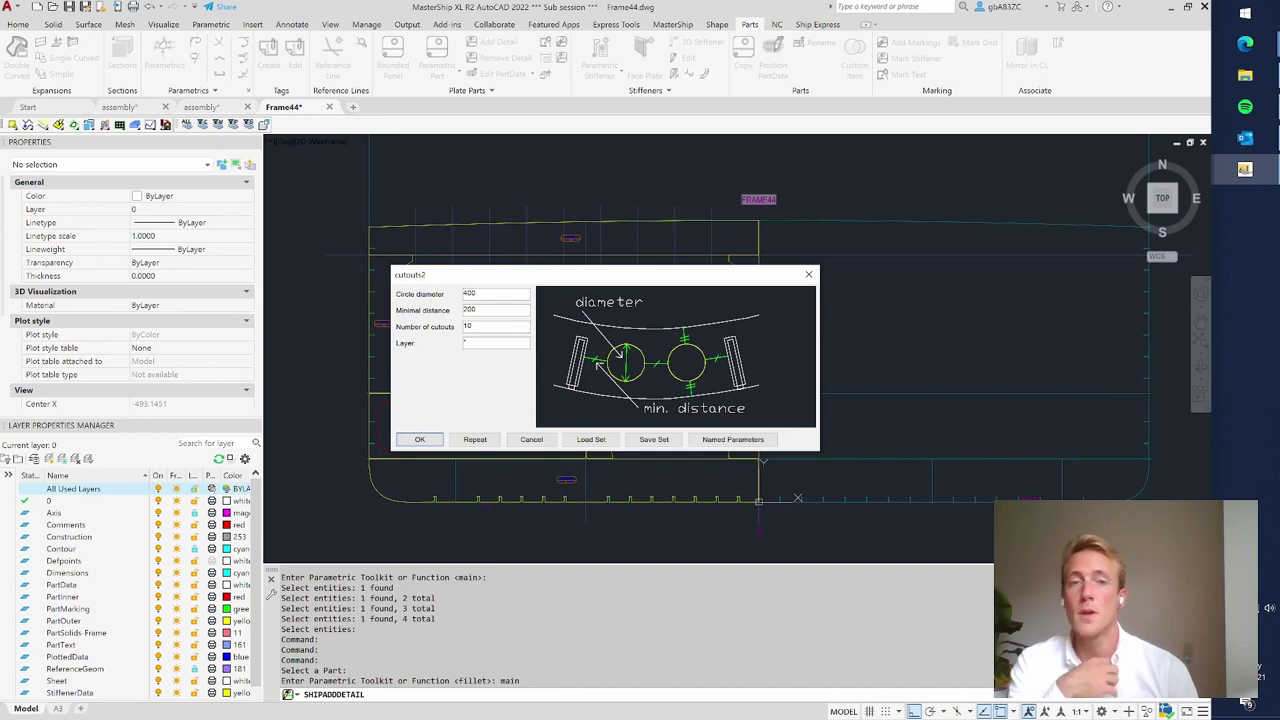
drag(593, 285, 774, 292)
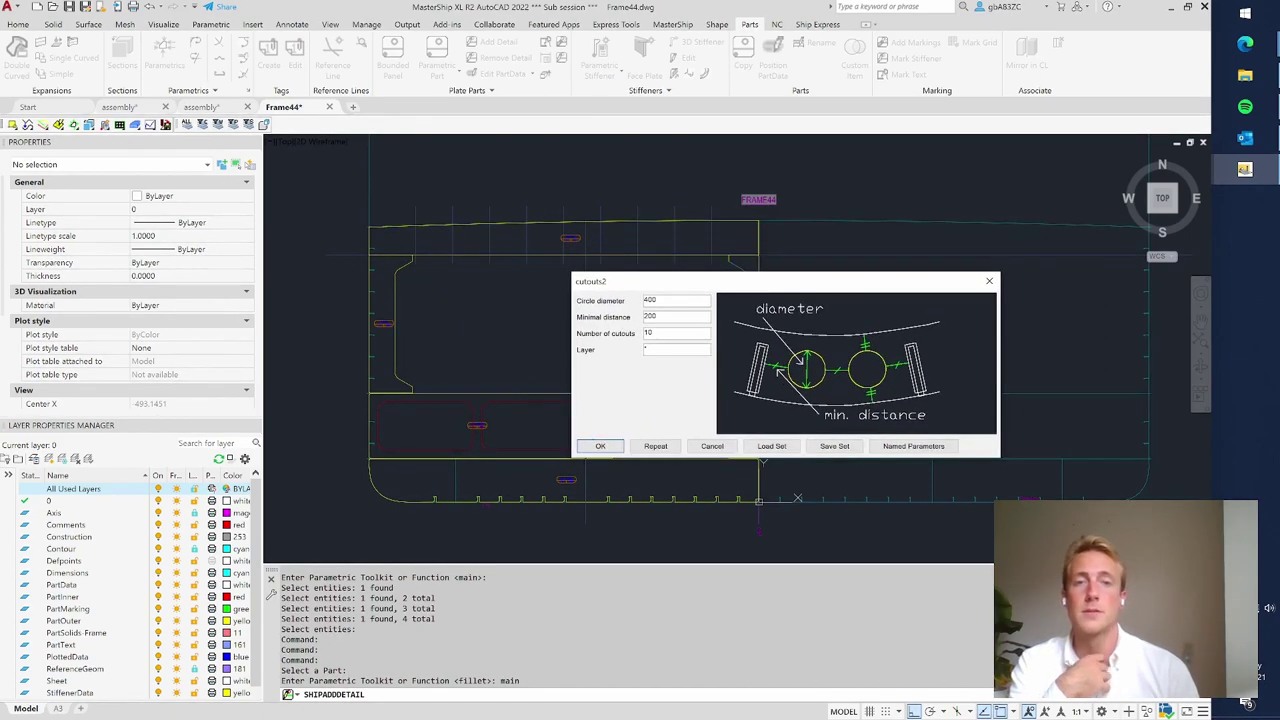
click(592, 302)
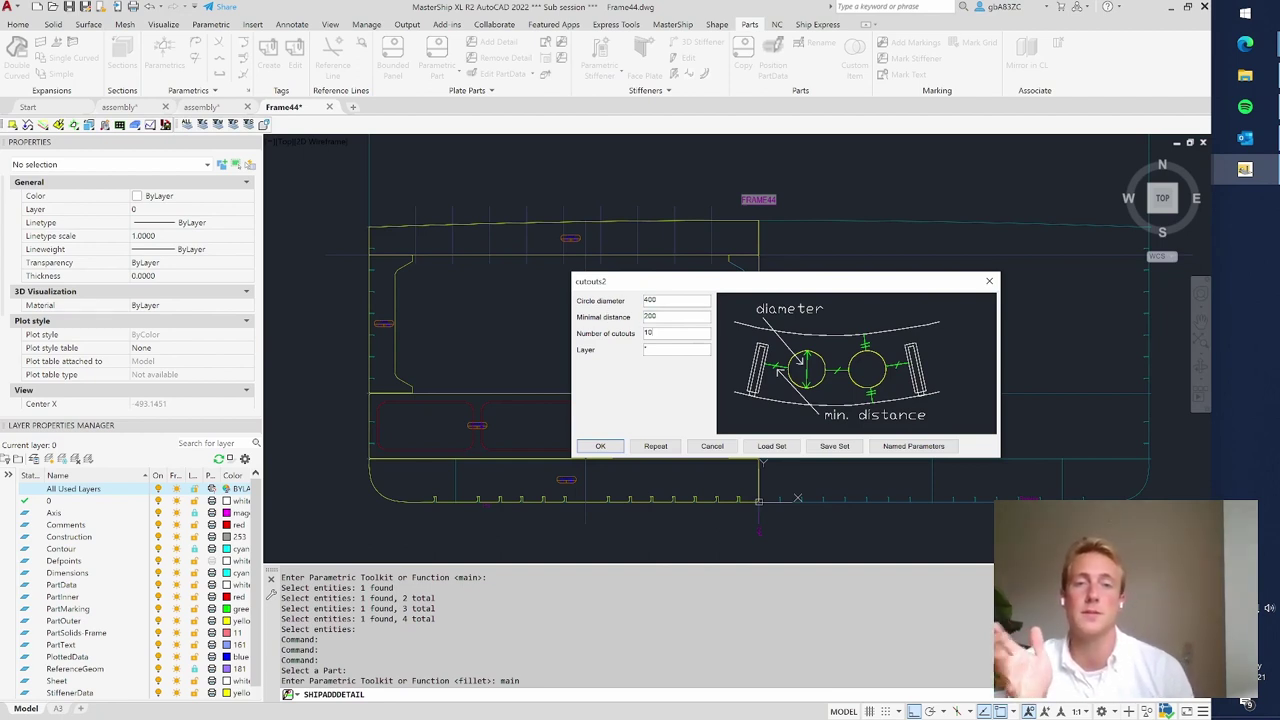
click(602, 446)
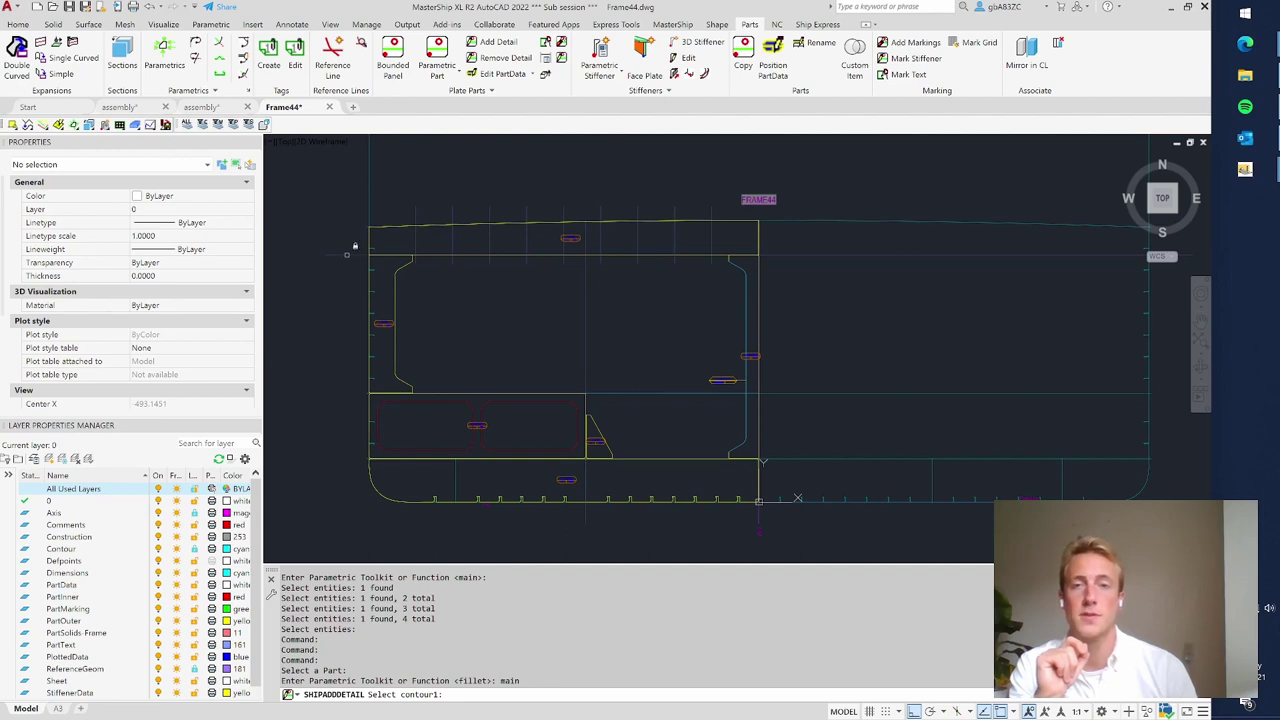
- Place the cutouts using the panel's upper and lower edges as contours and the centreline and hull side as stringers
click(752, 222)
scroll(749, 199, up, 5)
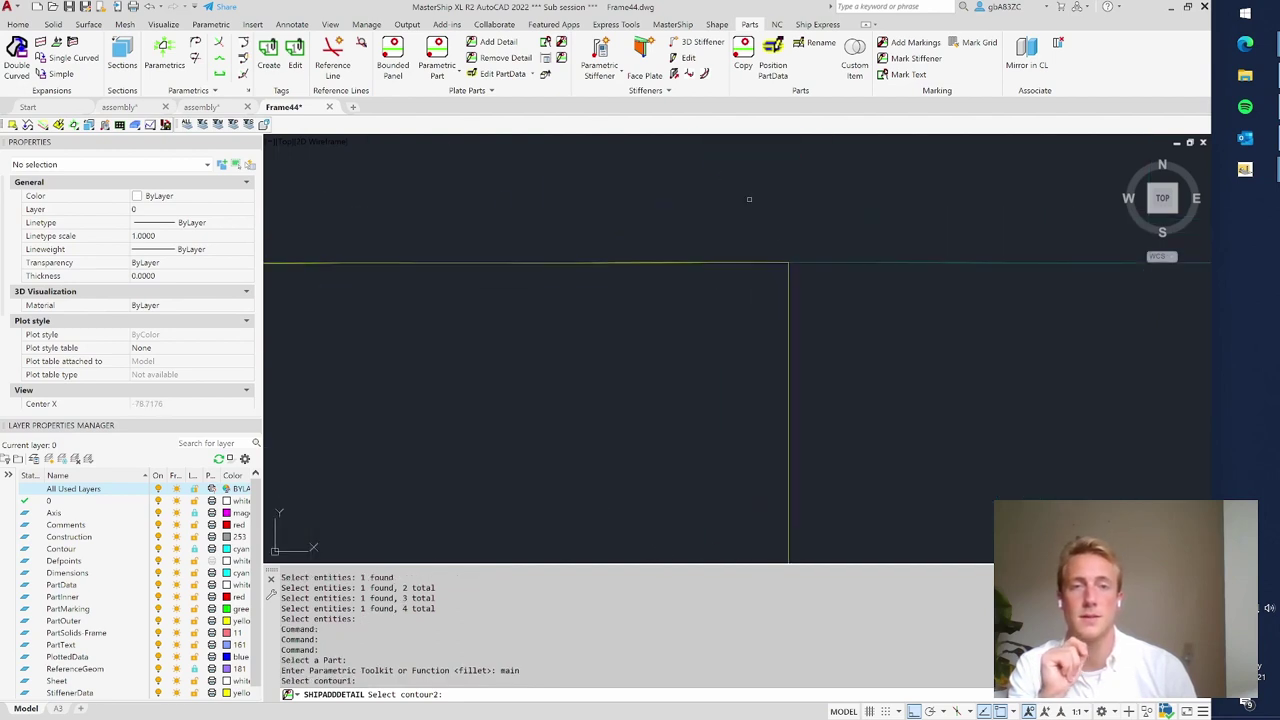
scroll(749, 199, up, 4)
click(866, 357)
scroll(870, 360, down, 3)
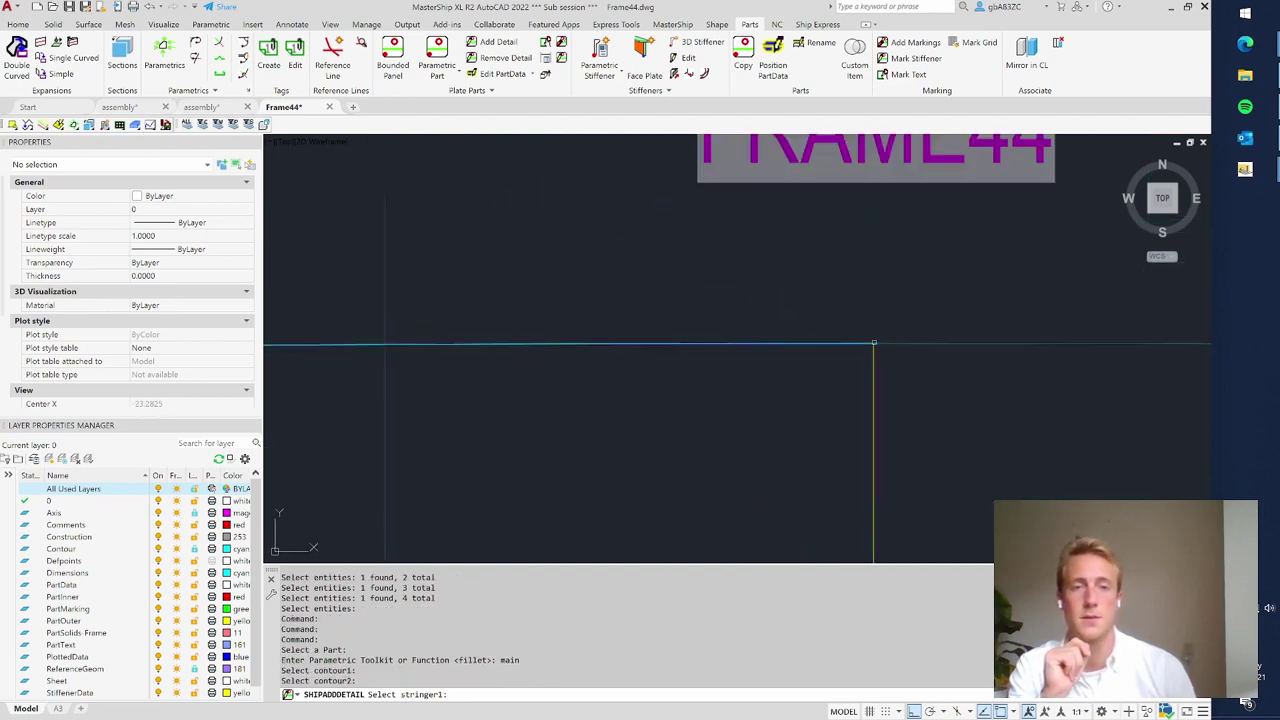
scroll(860, 390, up, 4)
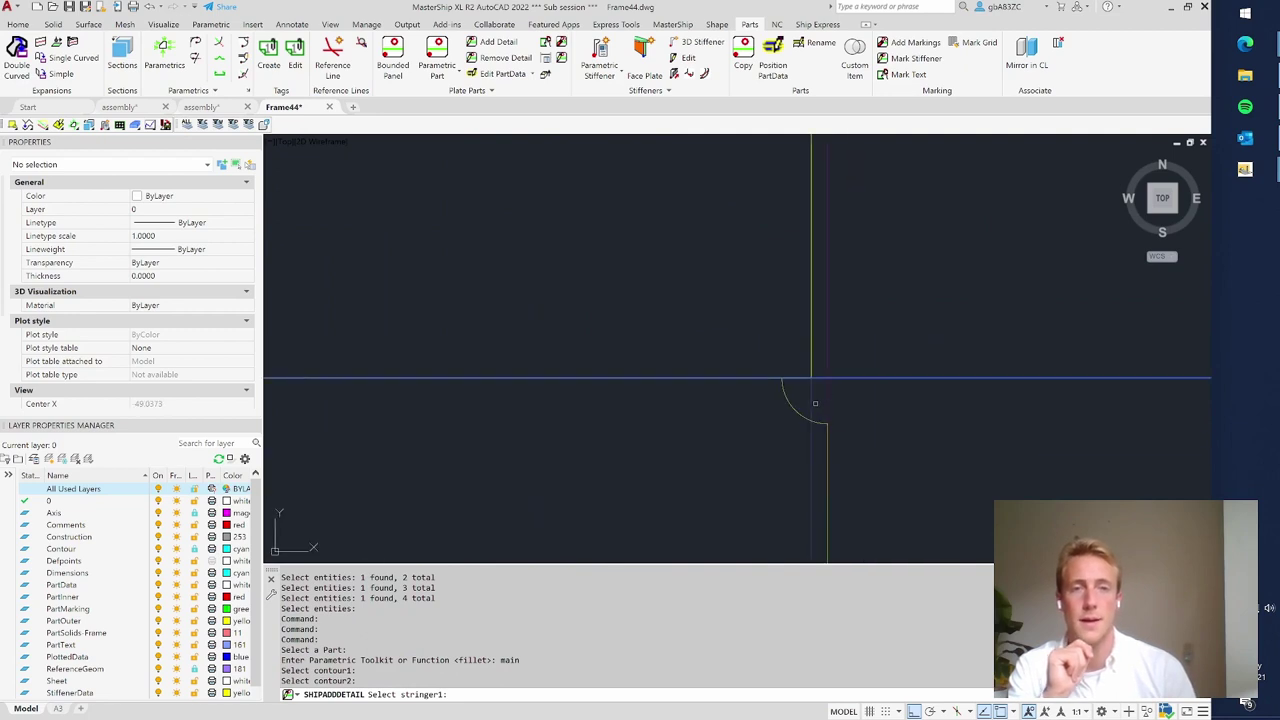
click(815, 403)
scroll(815, 403, down, 5)
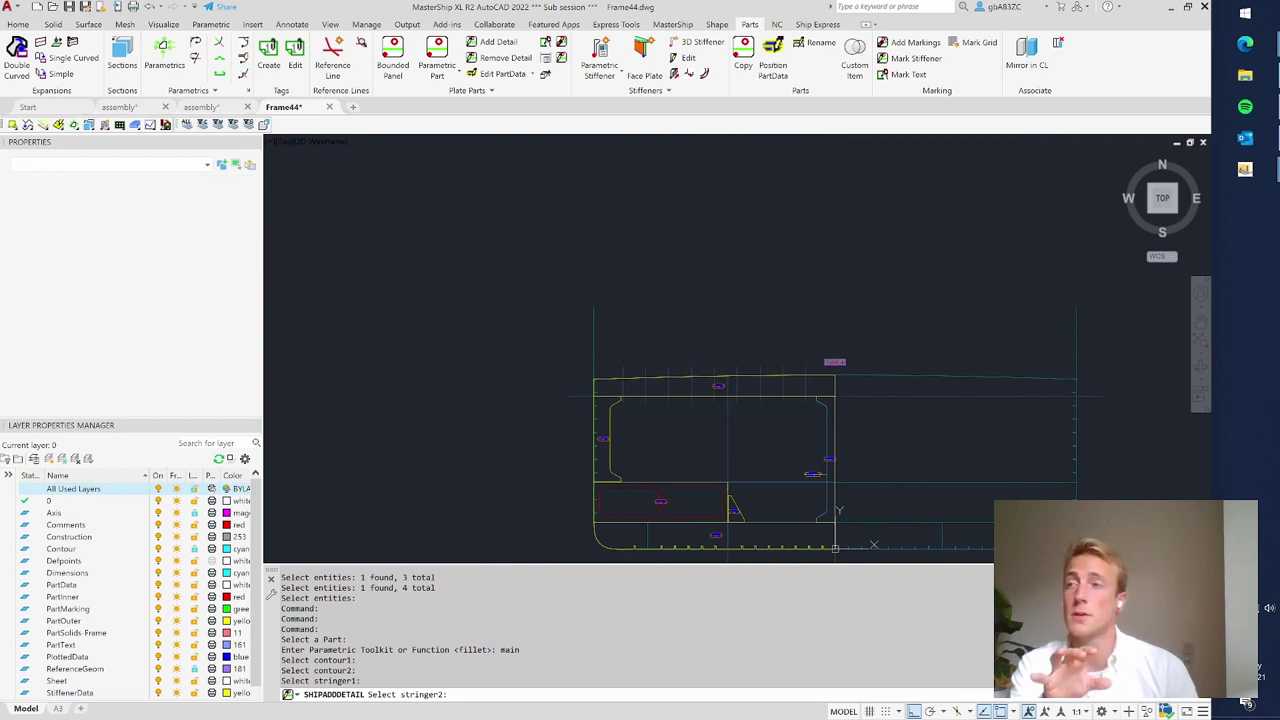
click(594, 350)
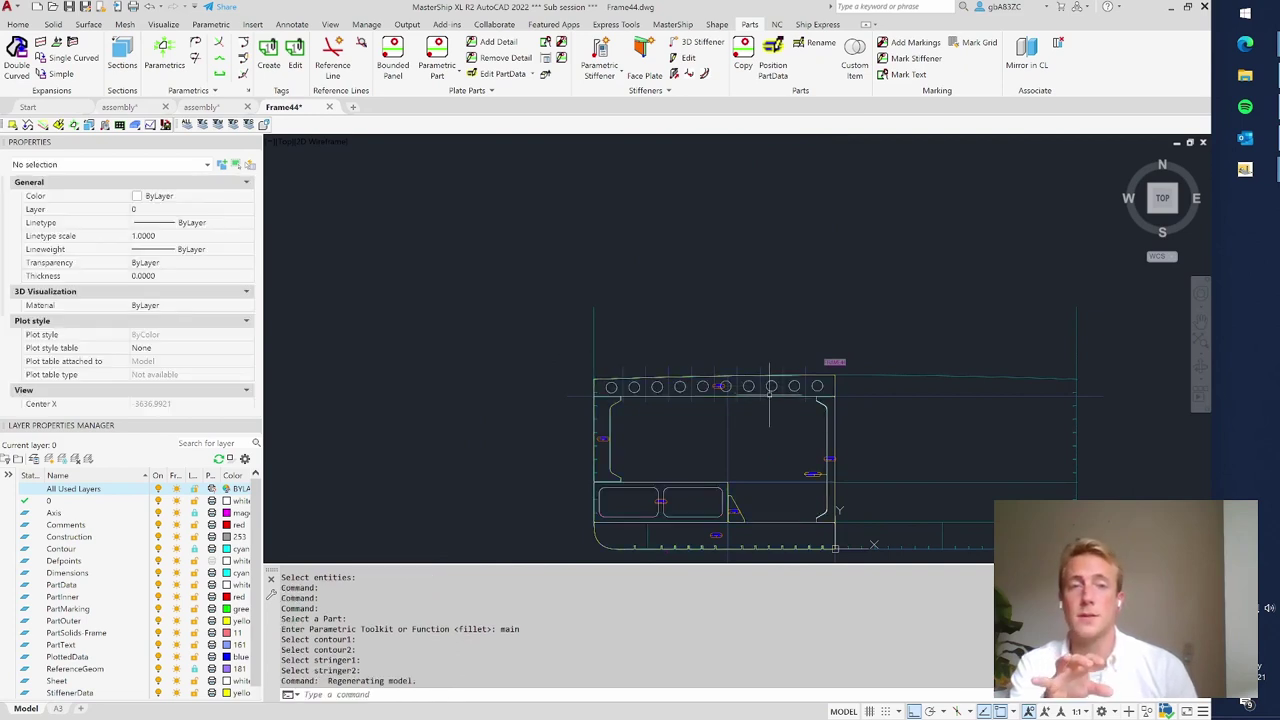
- Examine the row of round cutouts in the deck panel and the stiffeners along the hull side at part A44I
scroll(778, 400, up, 4)
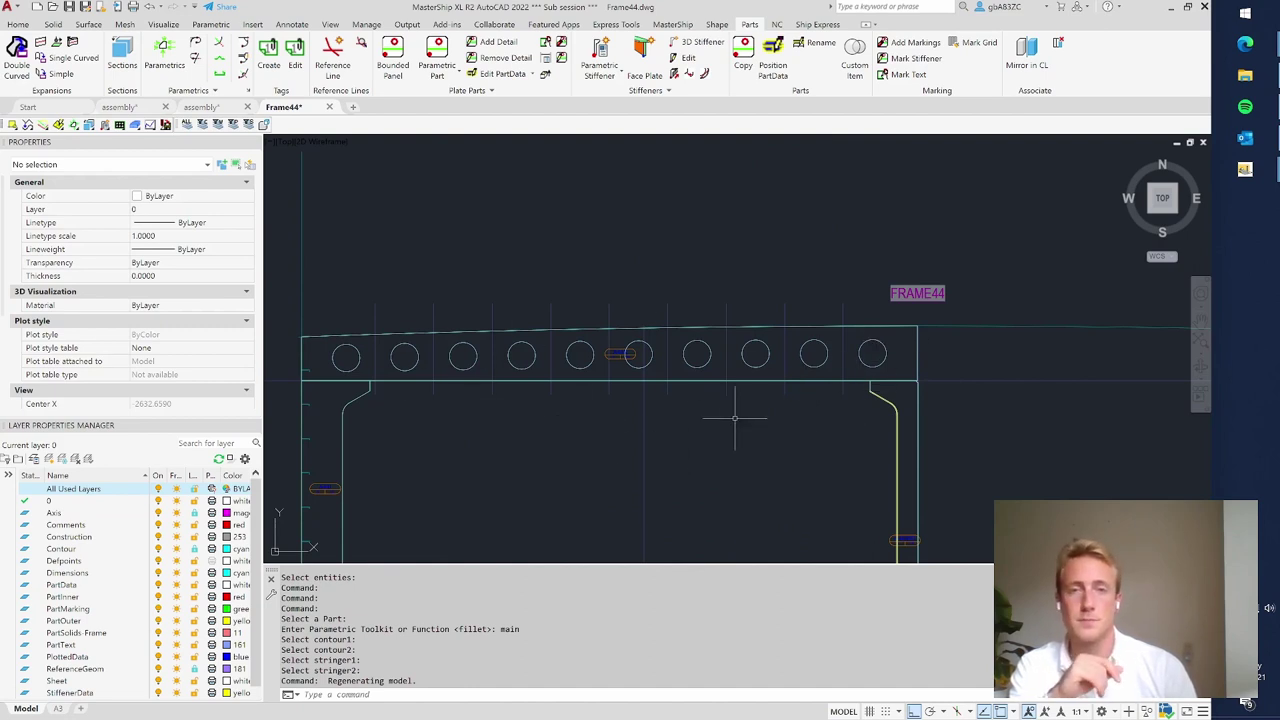
scroll(766, 418, down, 2)
scroll(768, 485, up, 1)
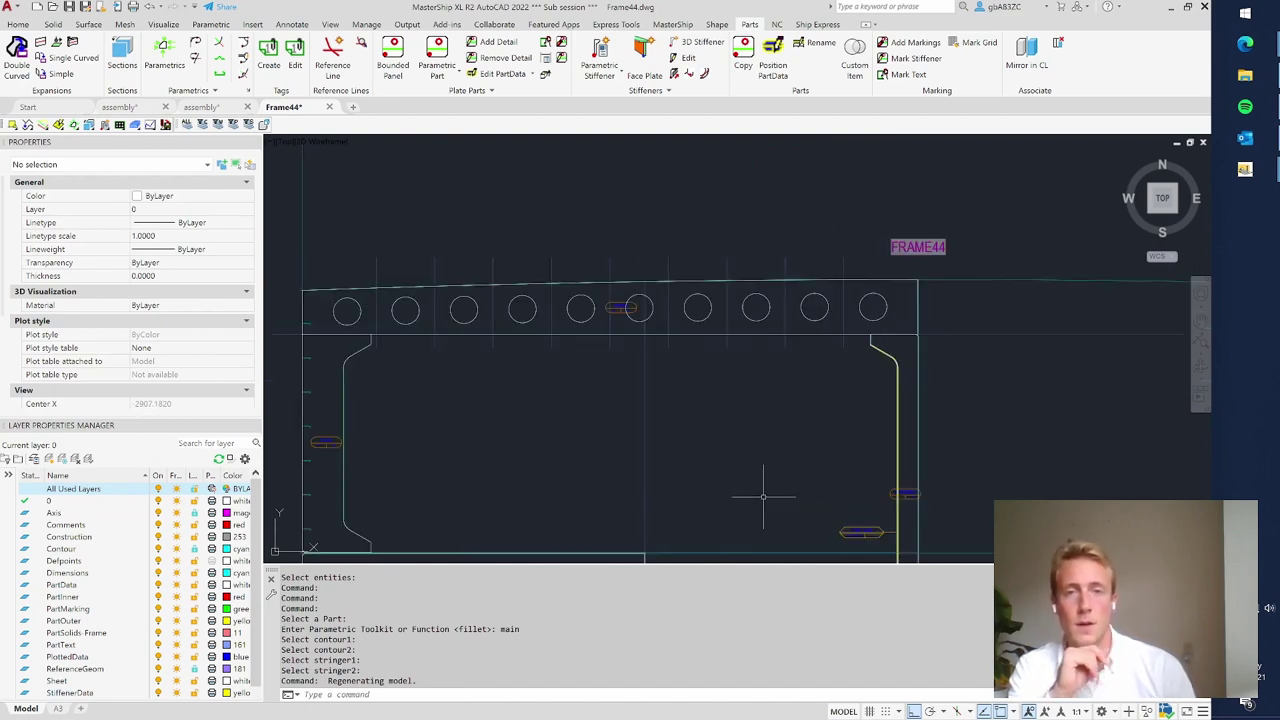
scroll(766, 490, down, 2)
scroll(850, 340, down, 1)
scroll(690, 406, up, 4)
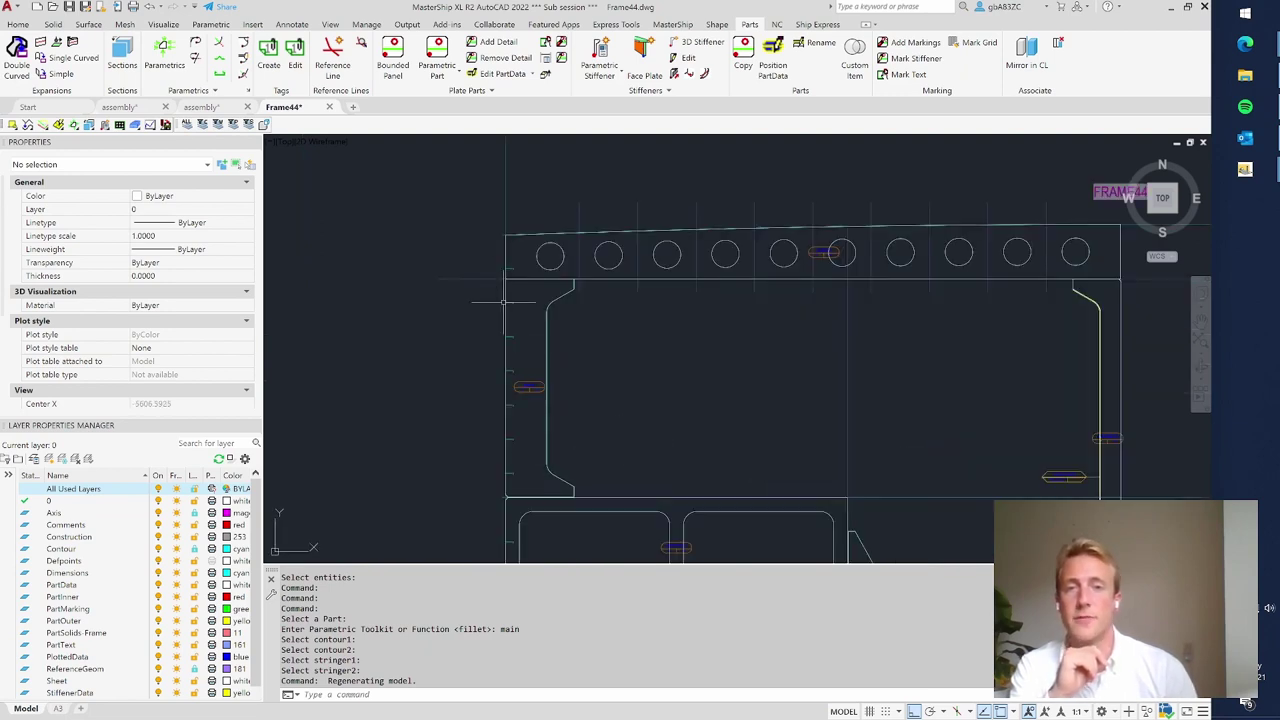
scroll(505, 300, up, 4)
click(512, 410)
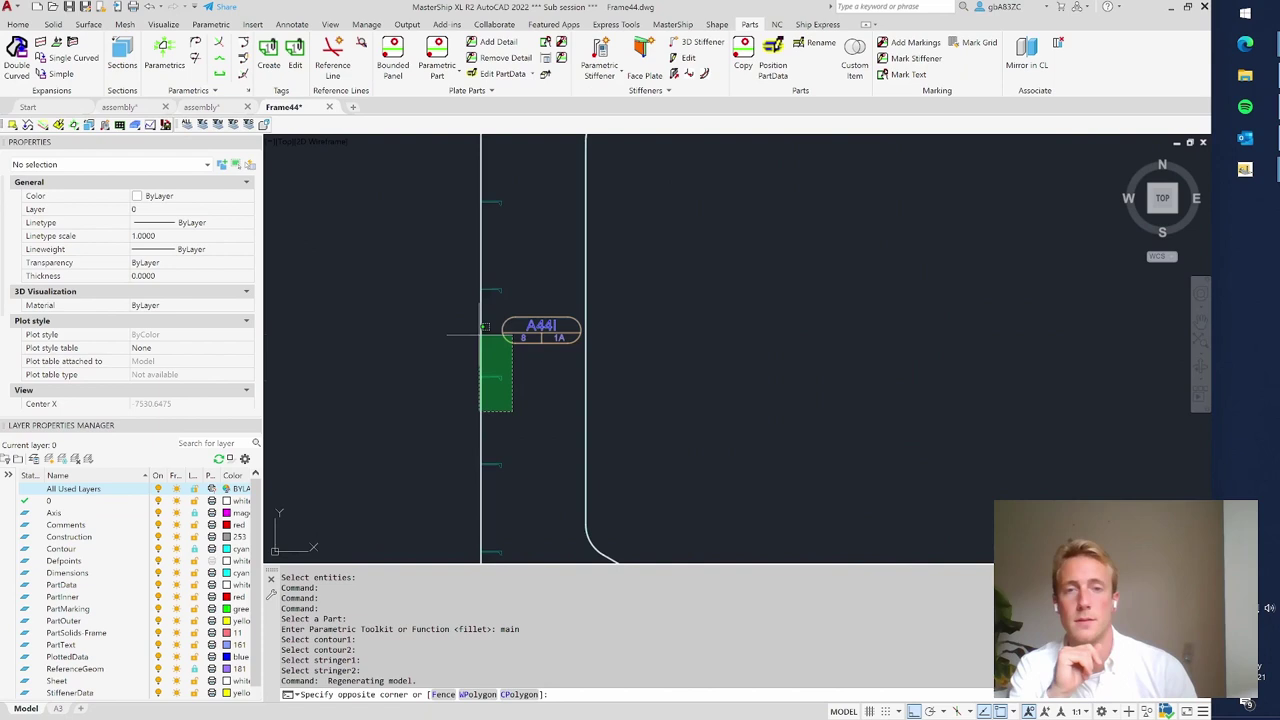
click(488, 278)
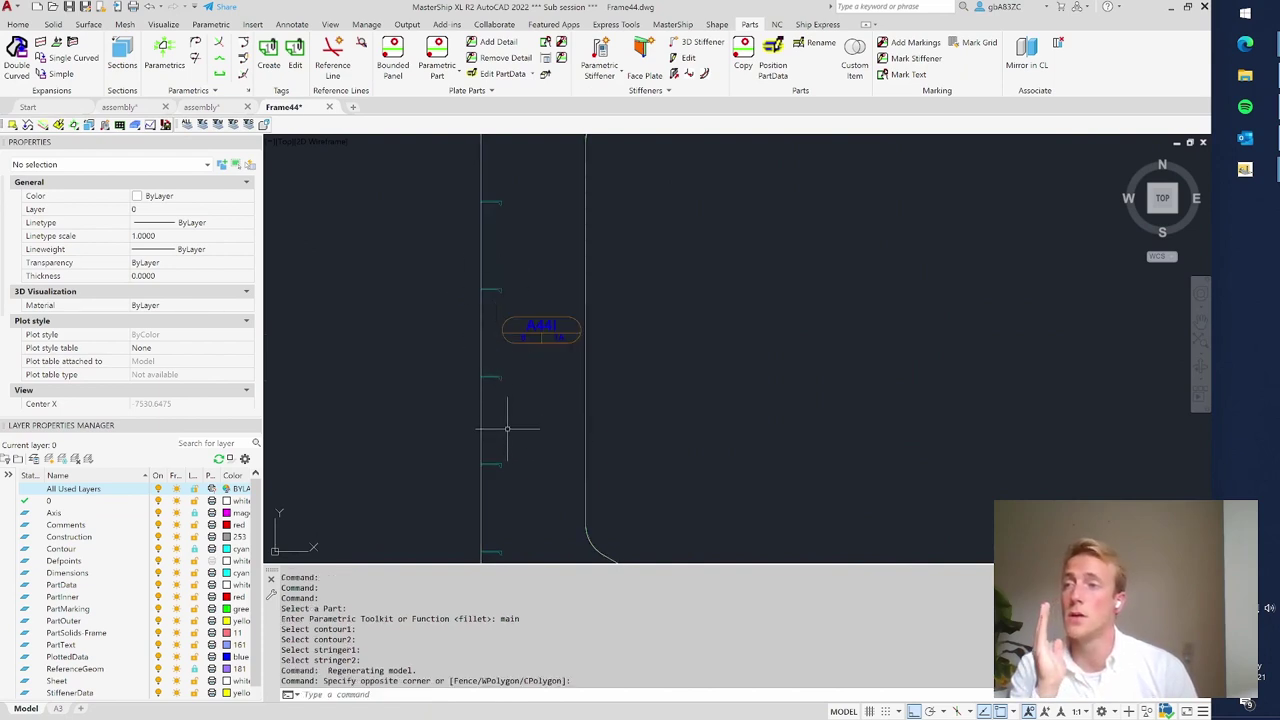
scroll(562, 392, down, 2)
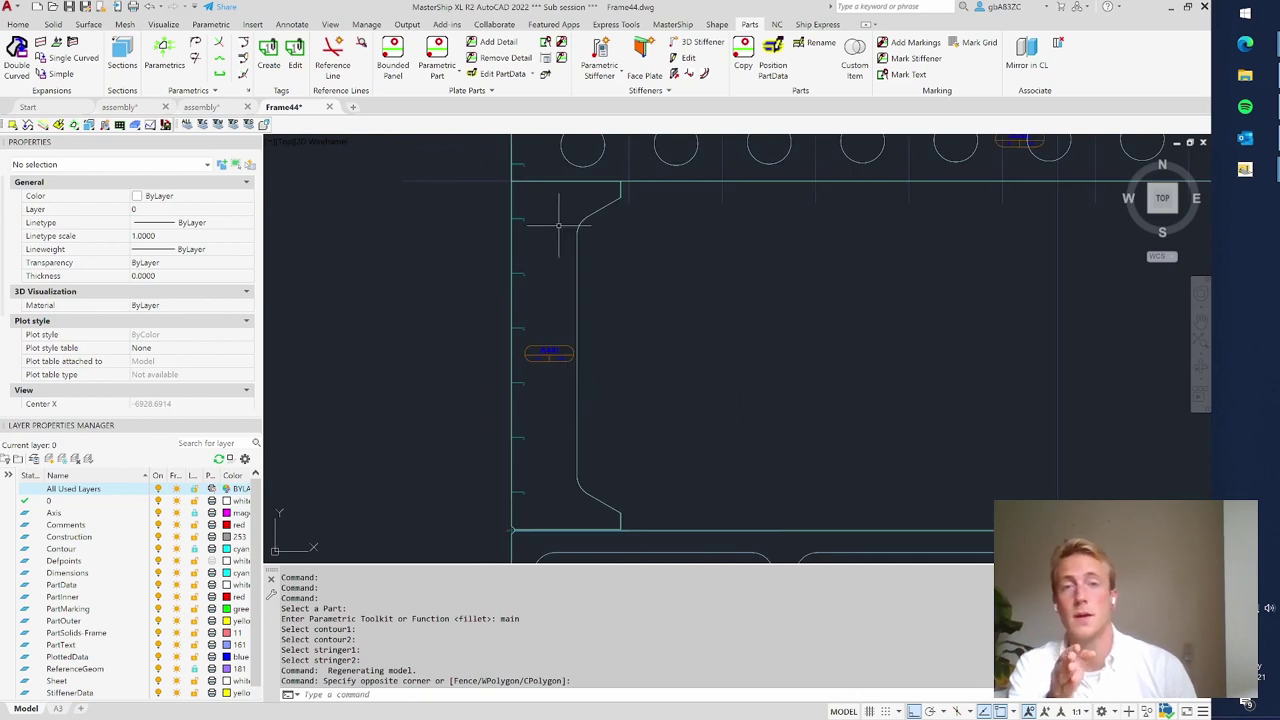
- Add an Extrusion 3 detail to part A44I with right-facing flatbulb, flatbulb height H_stiff, cutout width W_extr3 and rathole height R_weldhole
click(496, 46)
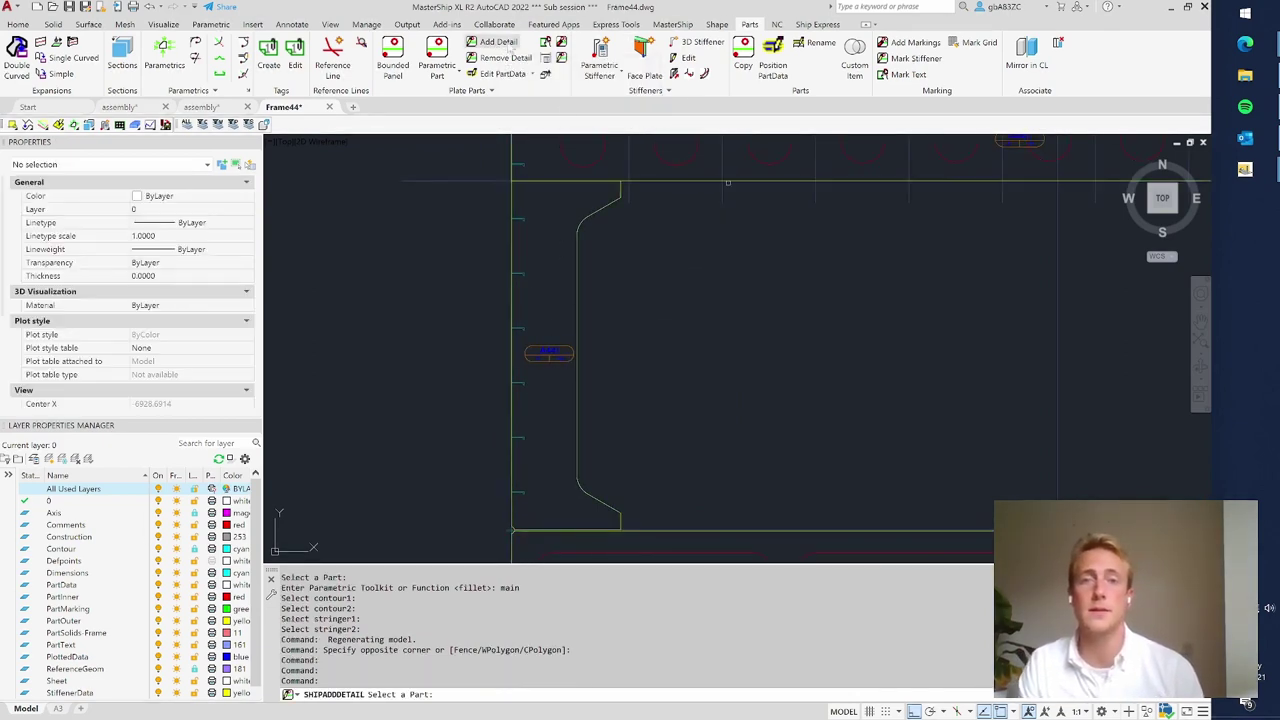
click(561, 352)
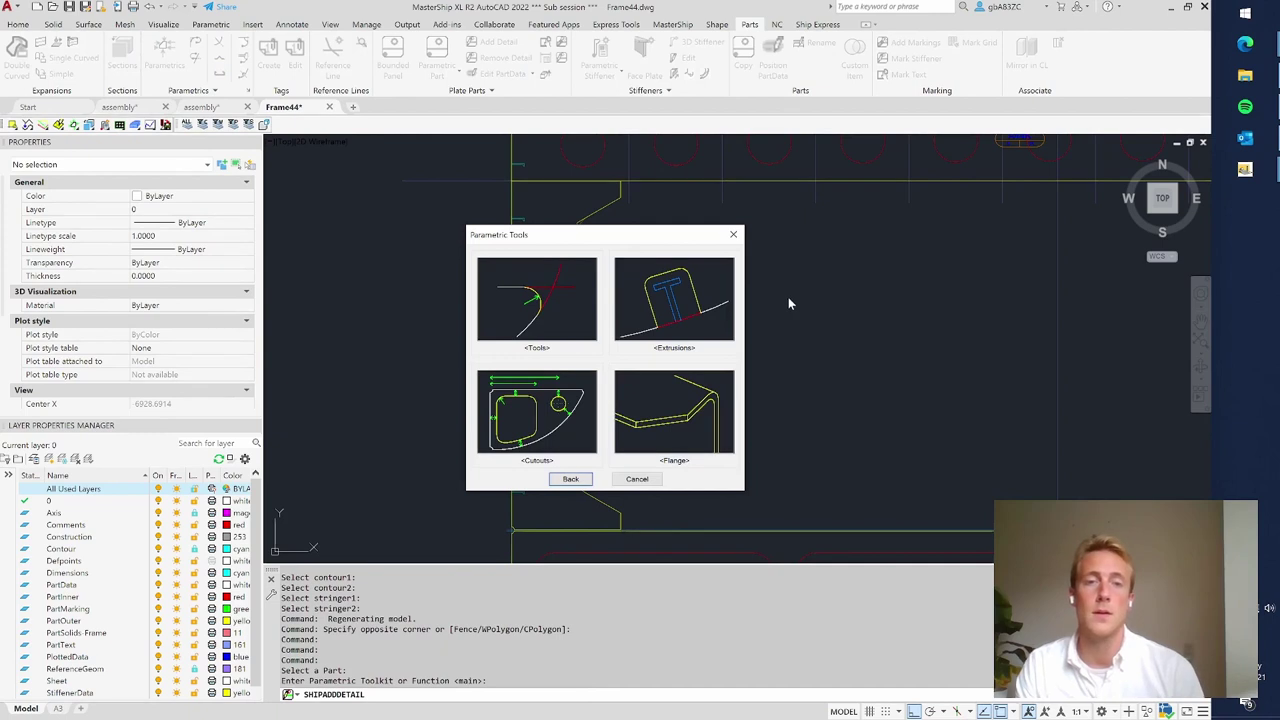
click(675, 303)
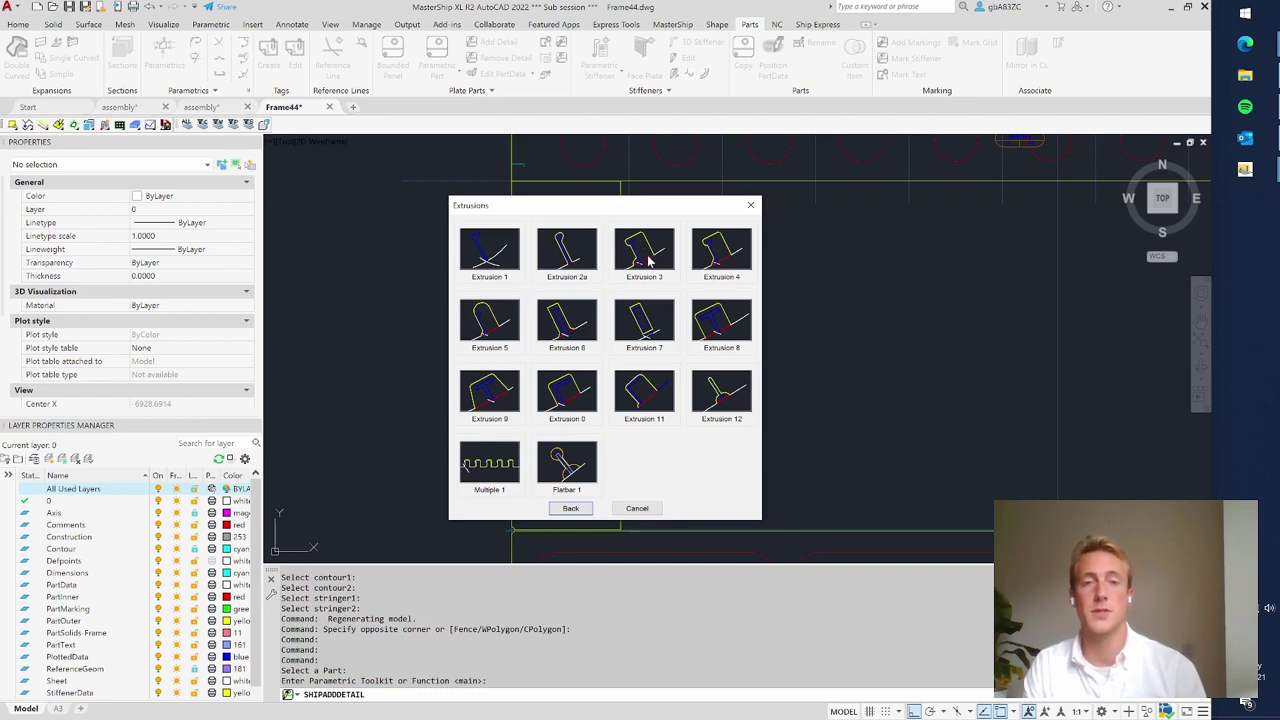
click(648, 250)
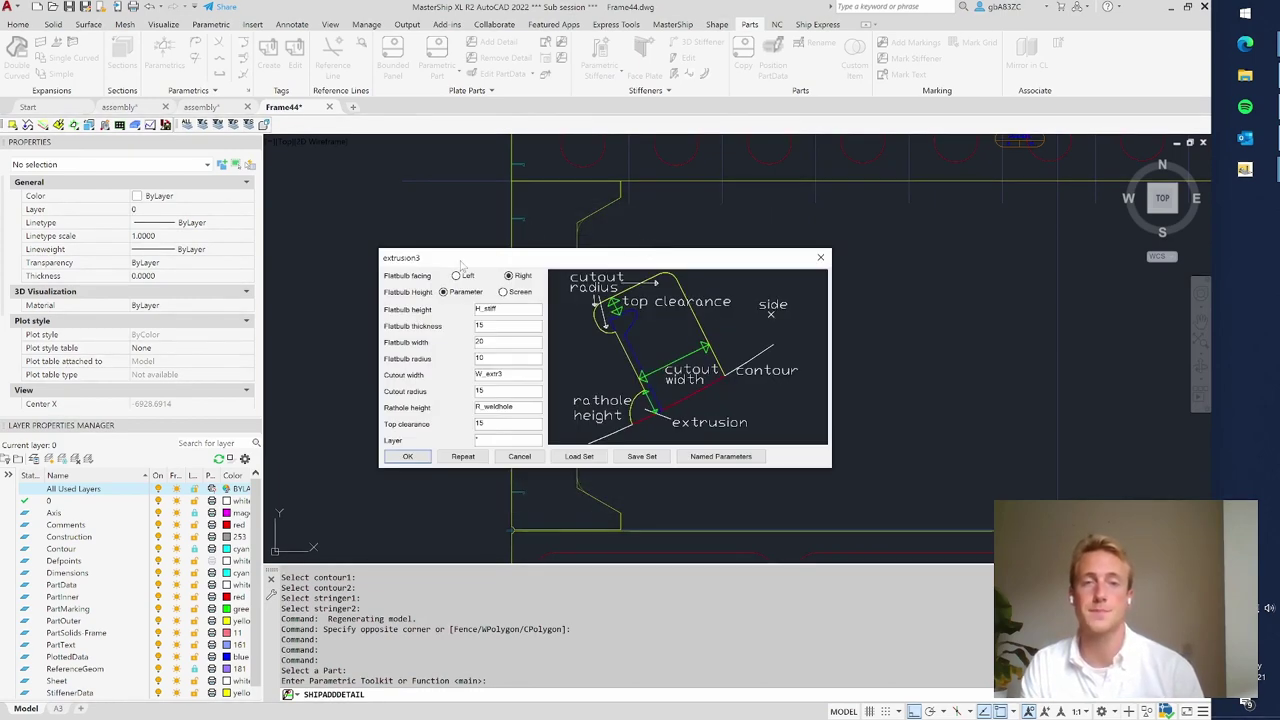
double_click(486, 309)
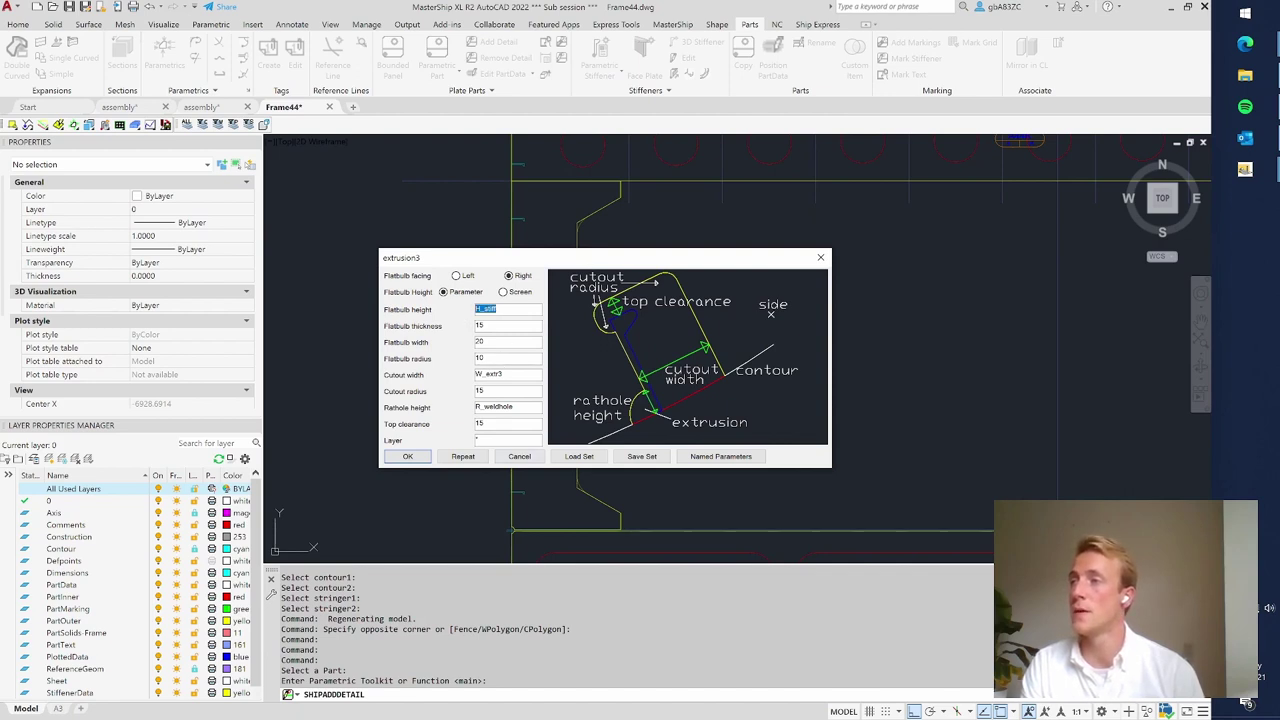
click(407, 456)
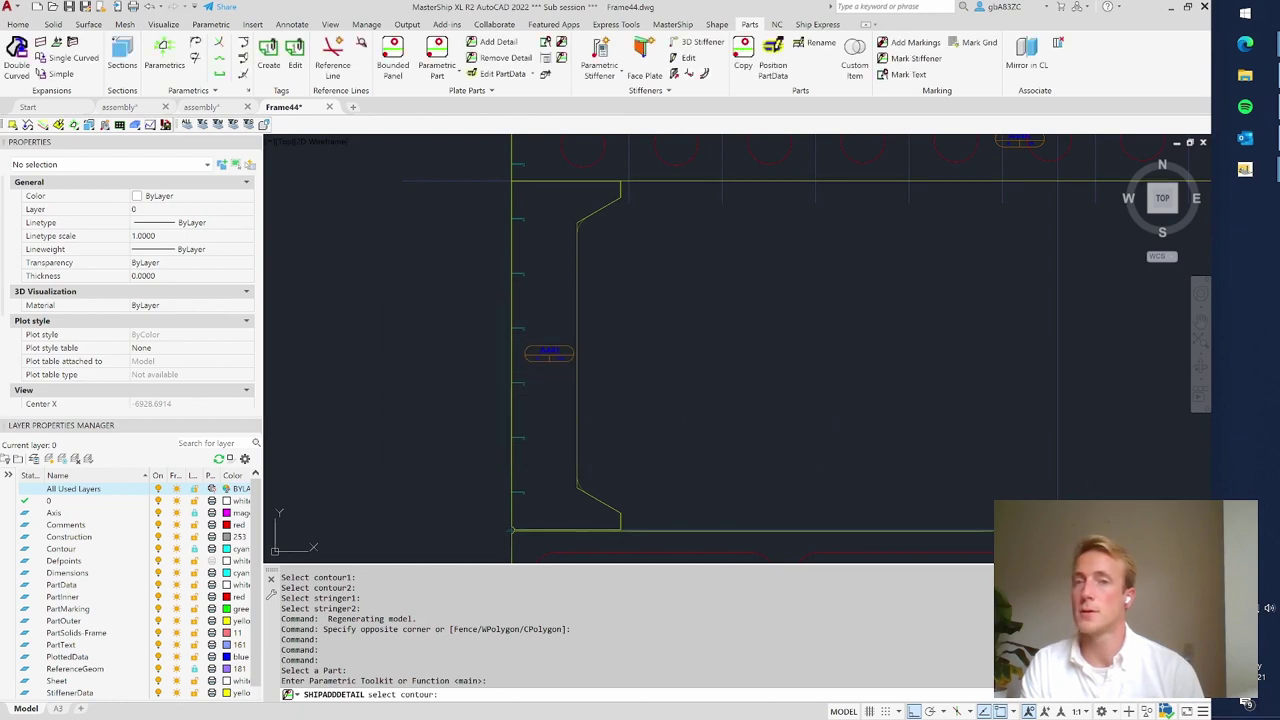
- Choose the hull side edge as the contour and the upper three hull-side stiffeners beside part A44I as extrusions
click(512, 209)
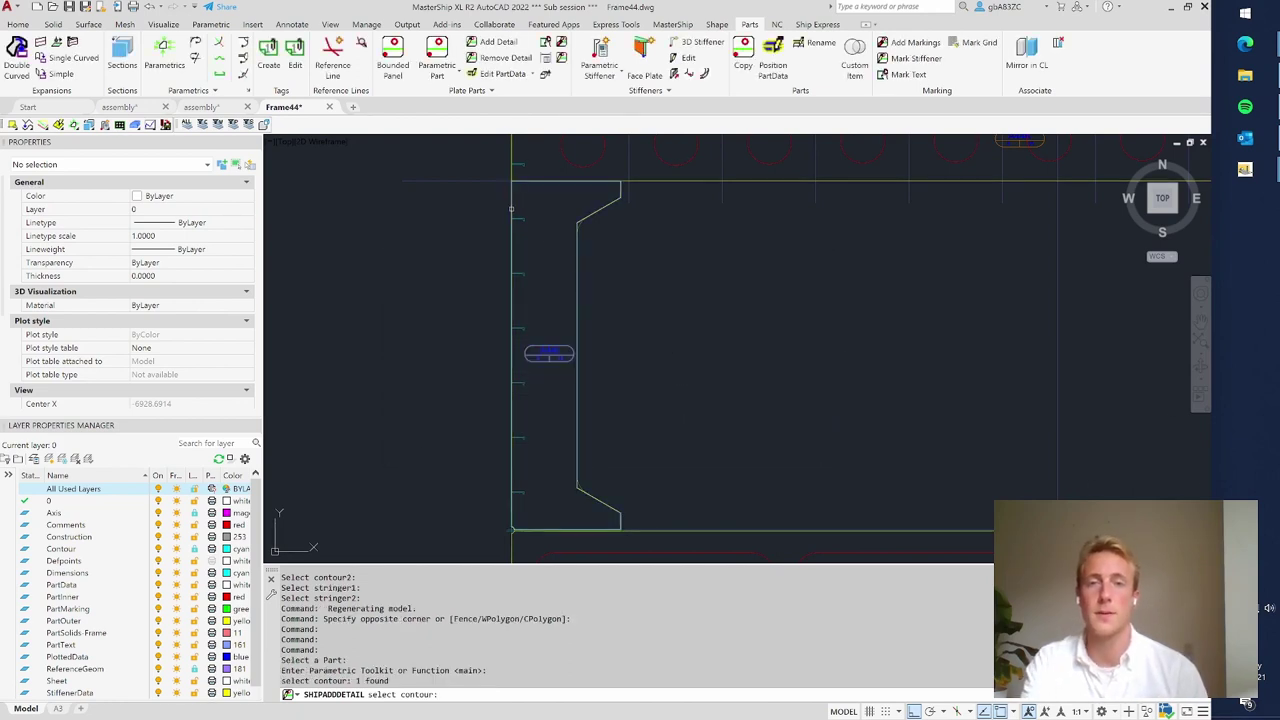
key(Return)
scroll(515, 211, up, 5)
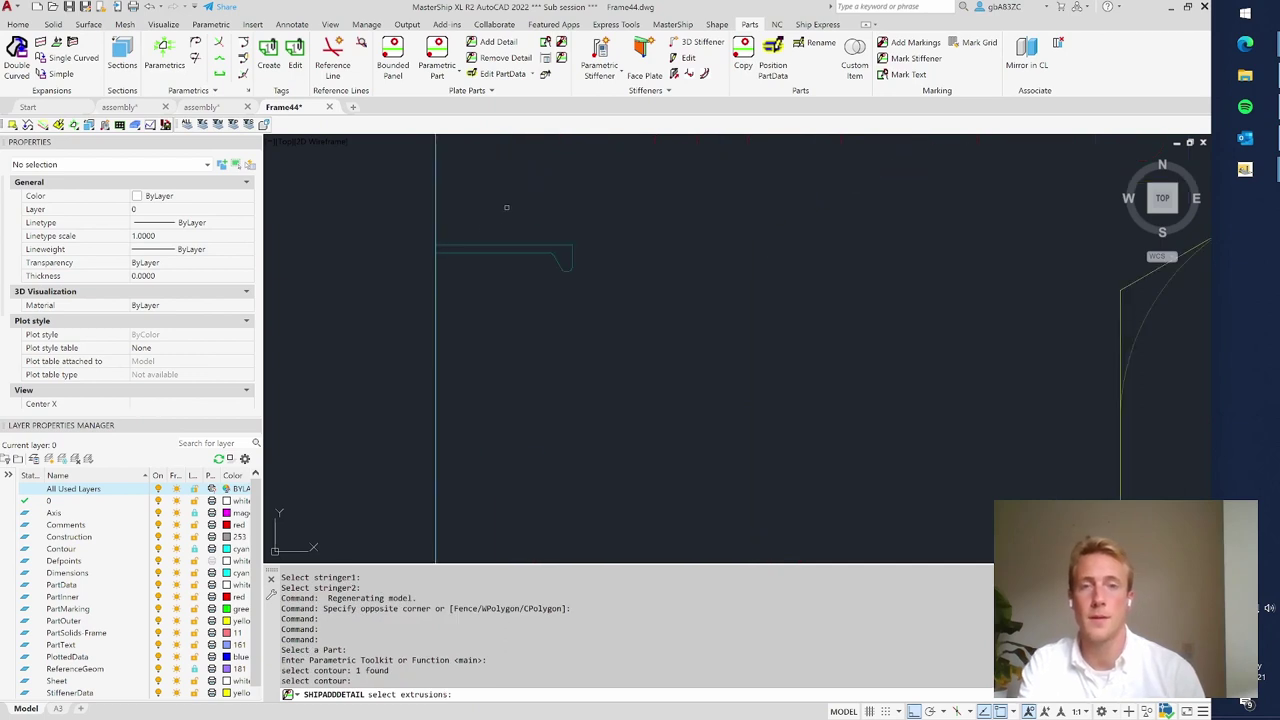
click(554, 238)
middle_drag(549, 231, 565, 552)
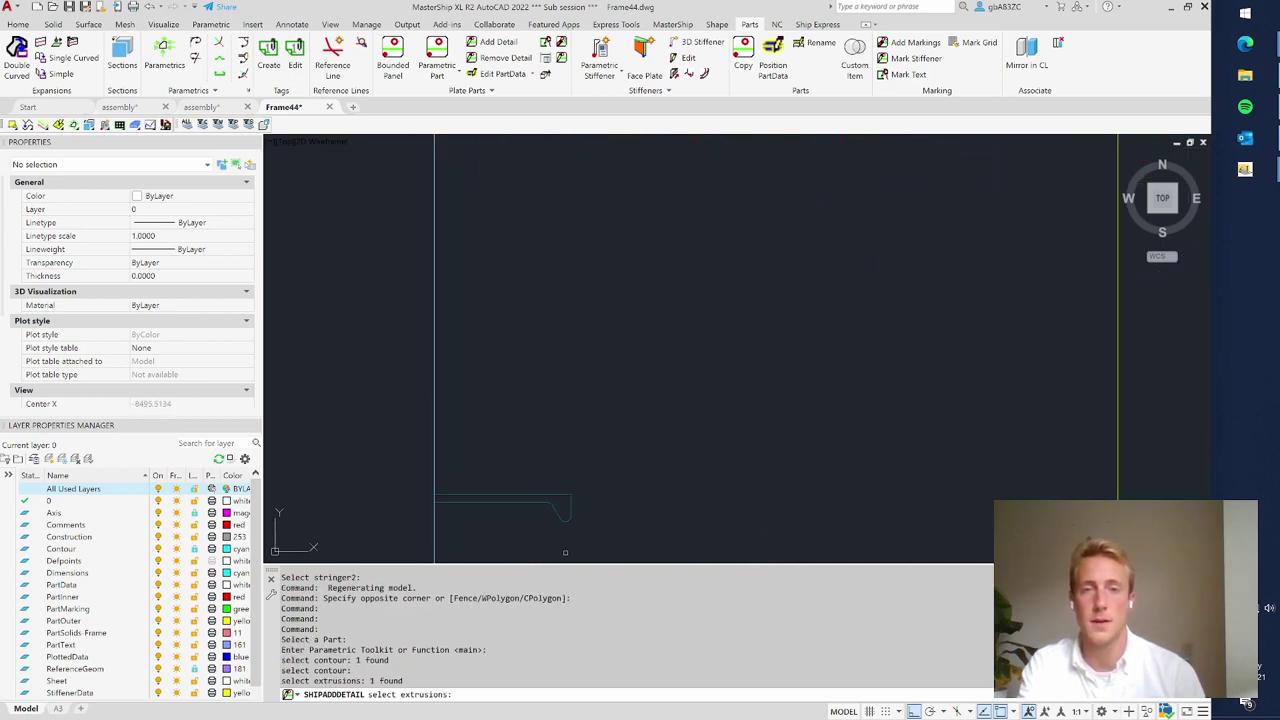
click(562, 498)
scroll(562, 498, down, 3)
scroll(640, 455, up, 5)
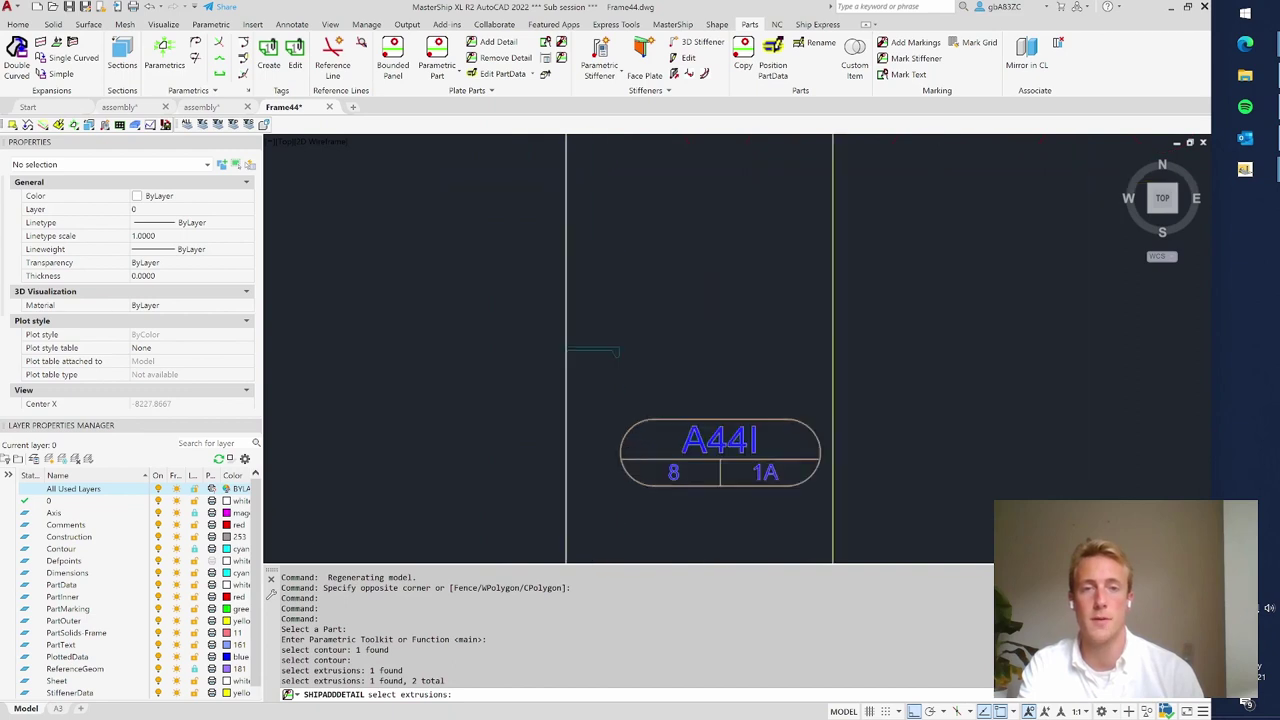
click(606, 280)
scroll(574, 289, down, 3)
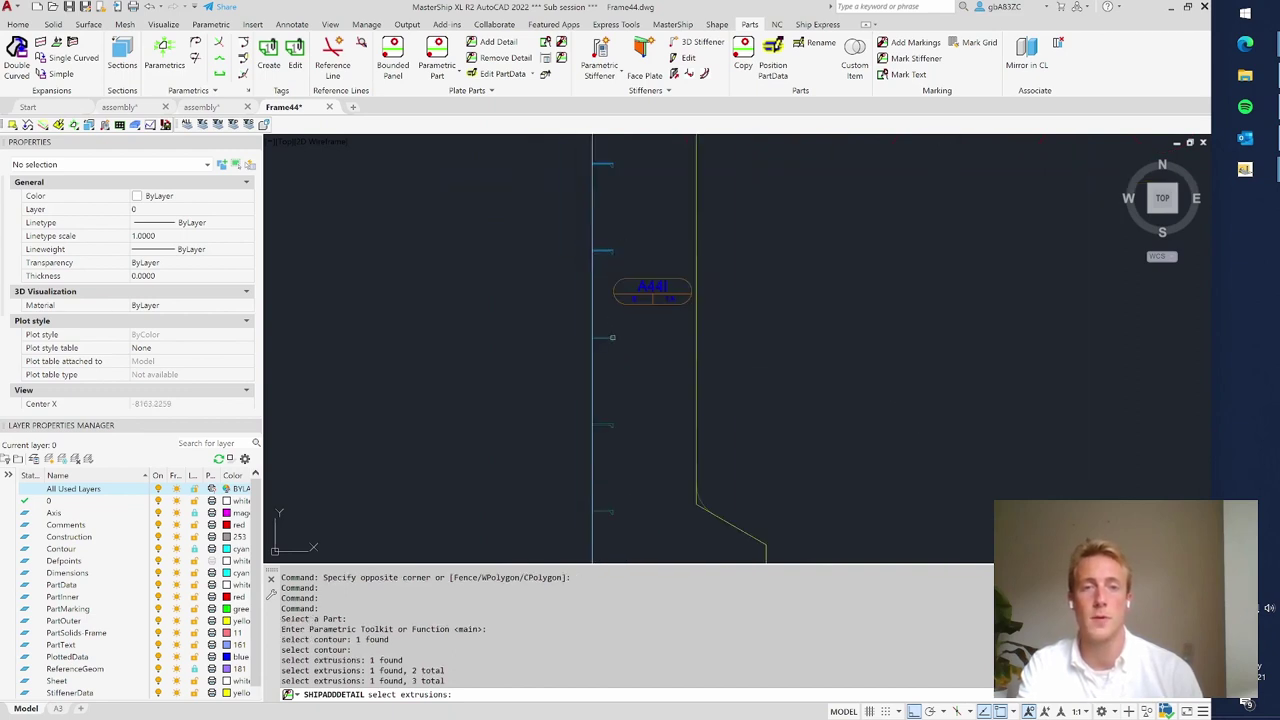
- Include the lower three hull-side stiffeners as extrusions and place the cutouts on the inboard side of the hull edge
scroll(603, 305, up, 5)
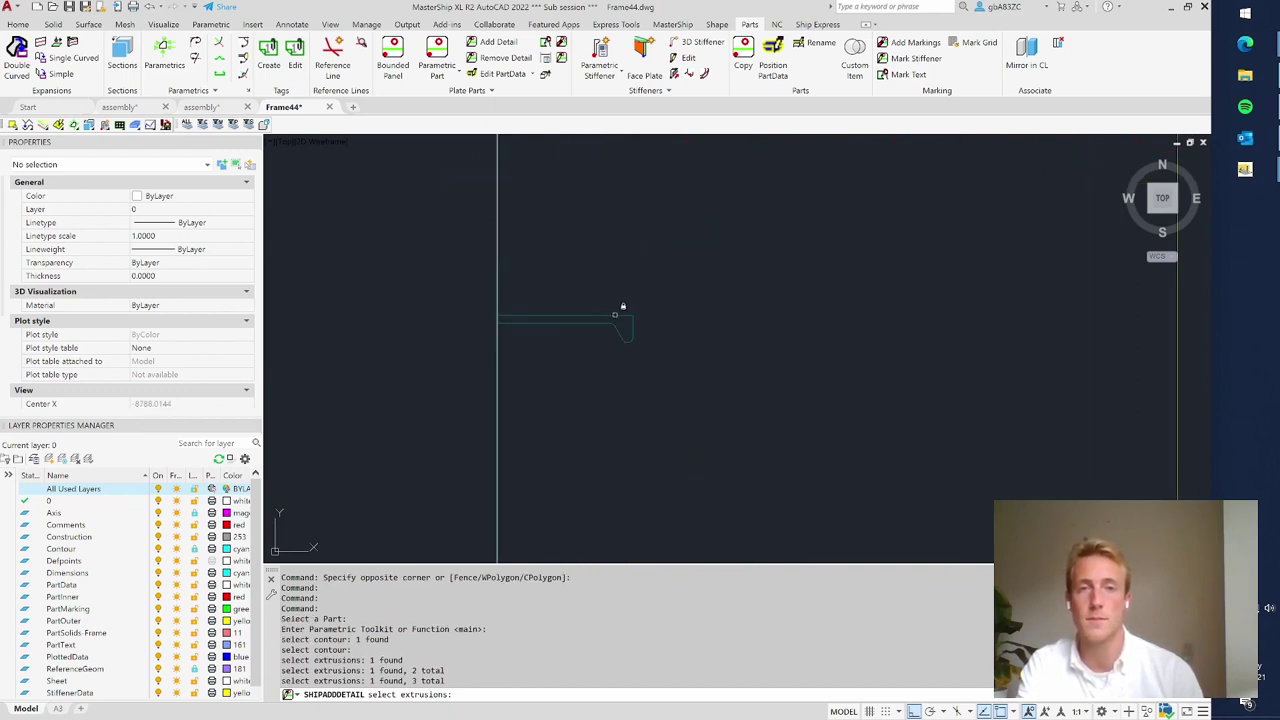
click(615, 315)
scroll(615, 315, down, 3)
scroll(588, 282, up, 2)
scroll(610, 277, up, 3)
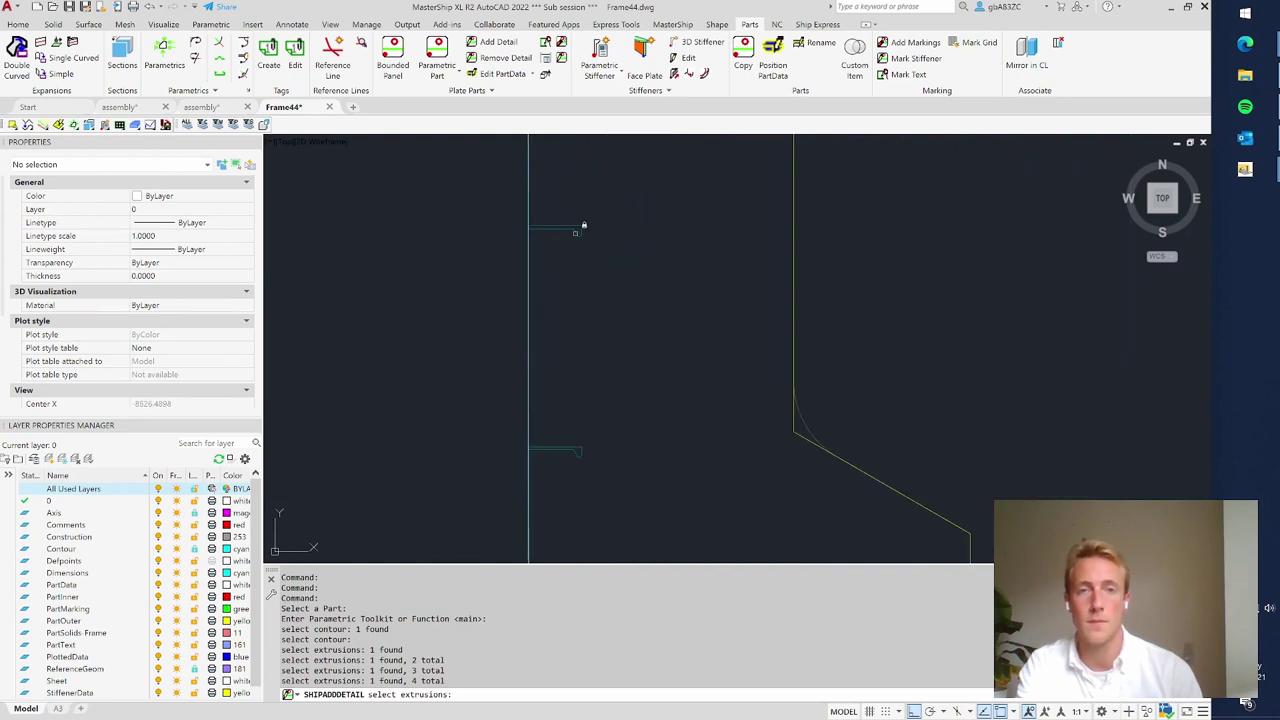
click(580, 226)
click(575, 440)
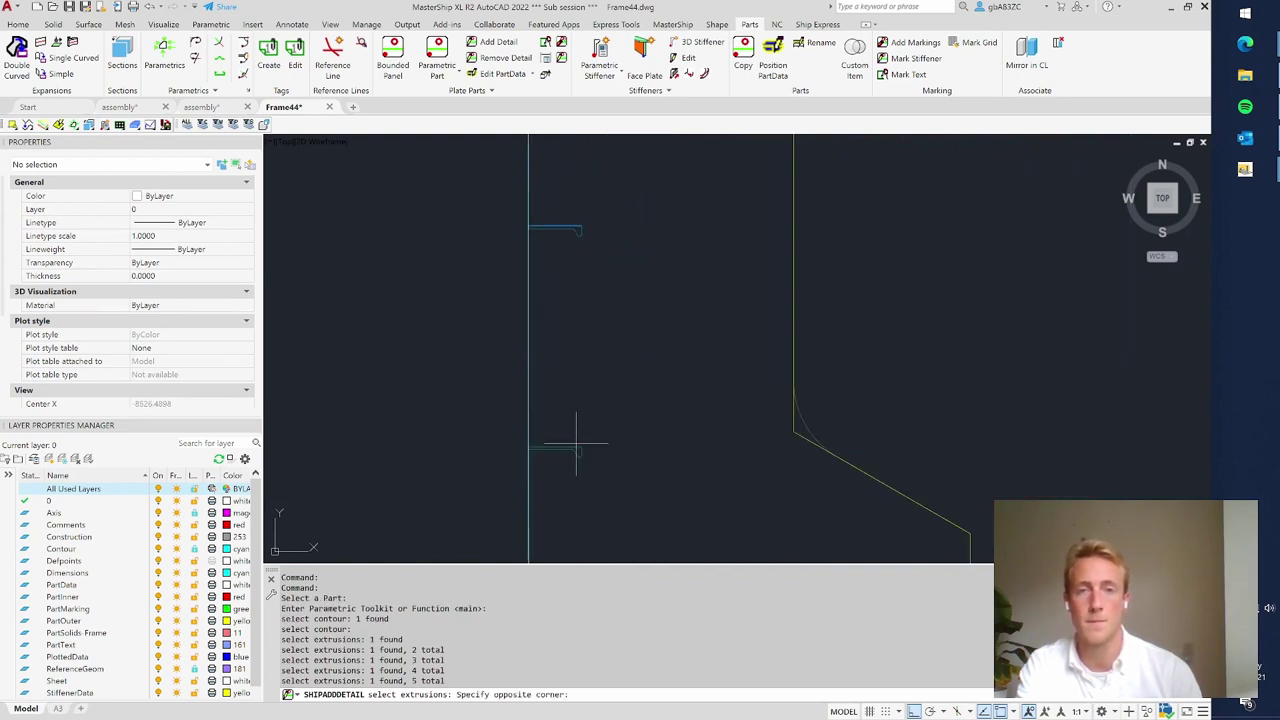
click(574, 443)
scroll(539, 353, down, 4)
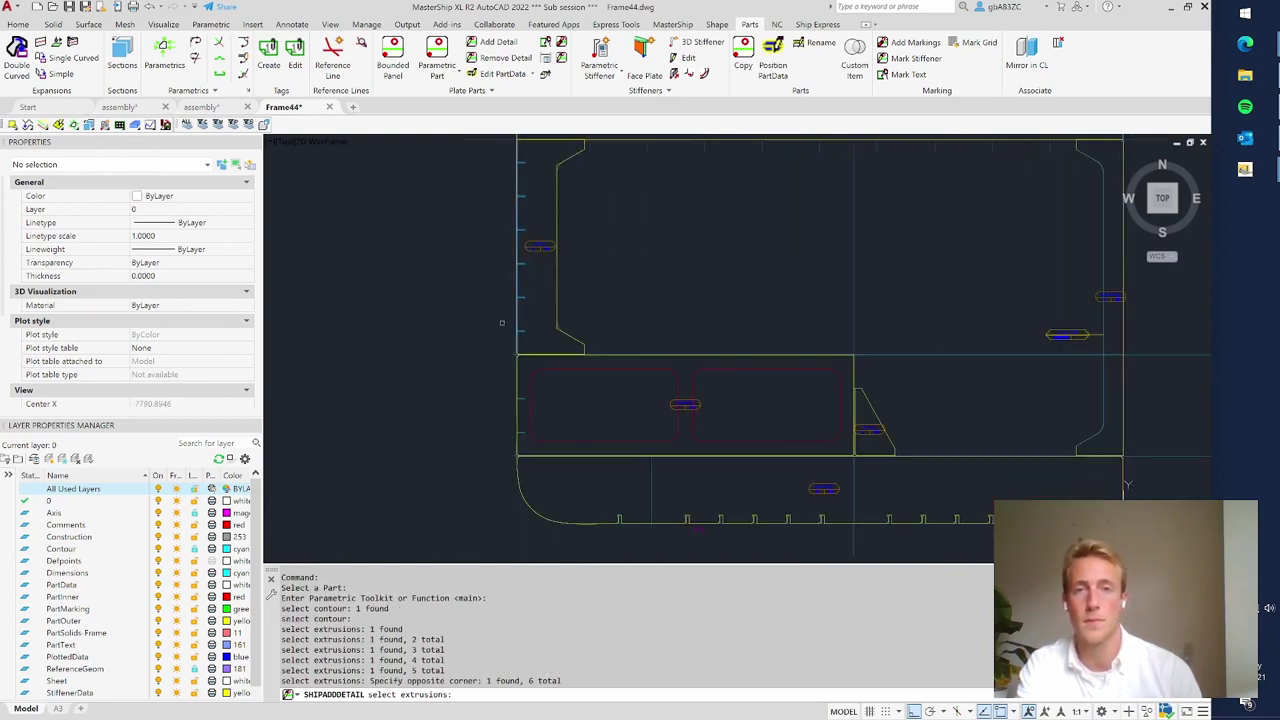
key(Return)
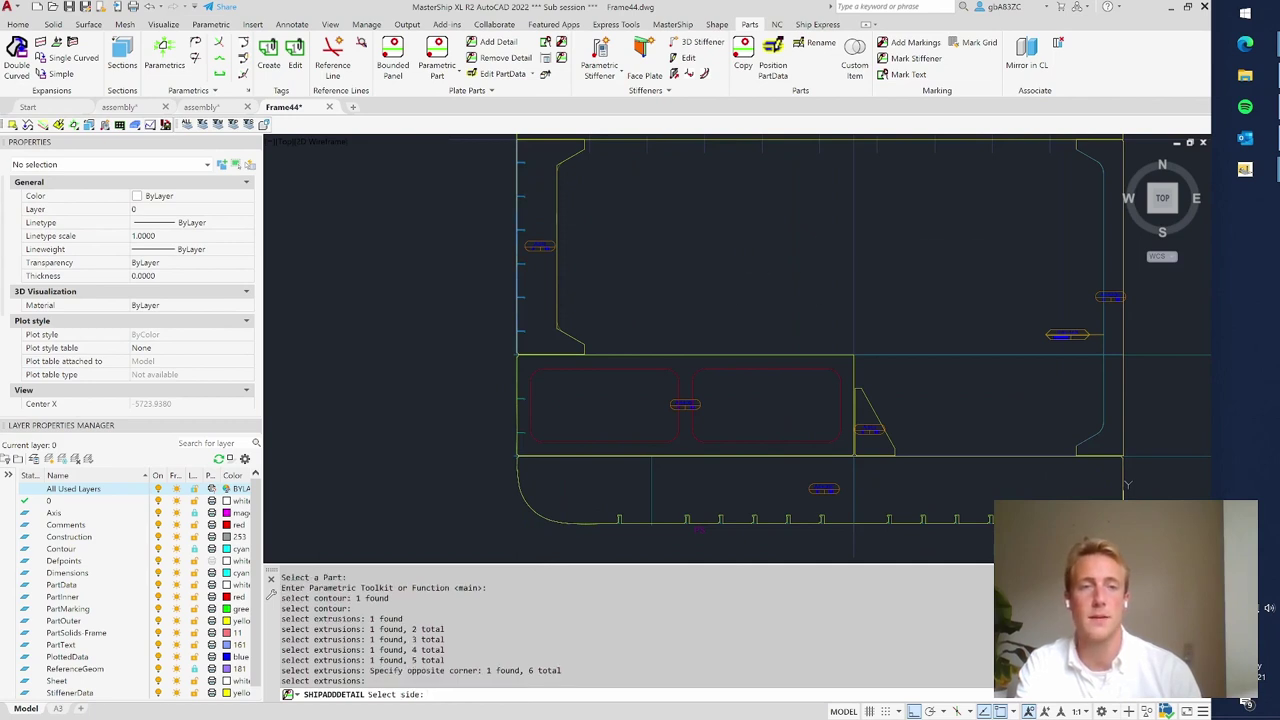
click(934, 246)
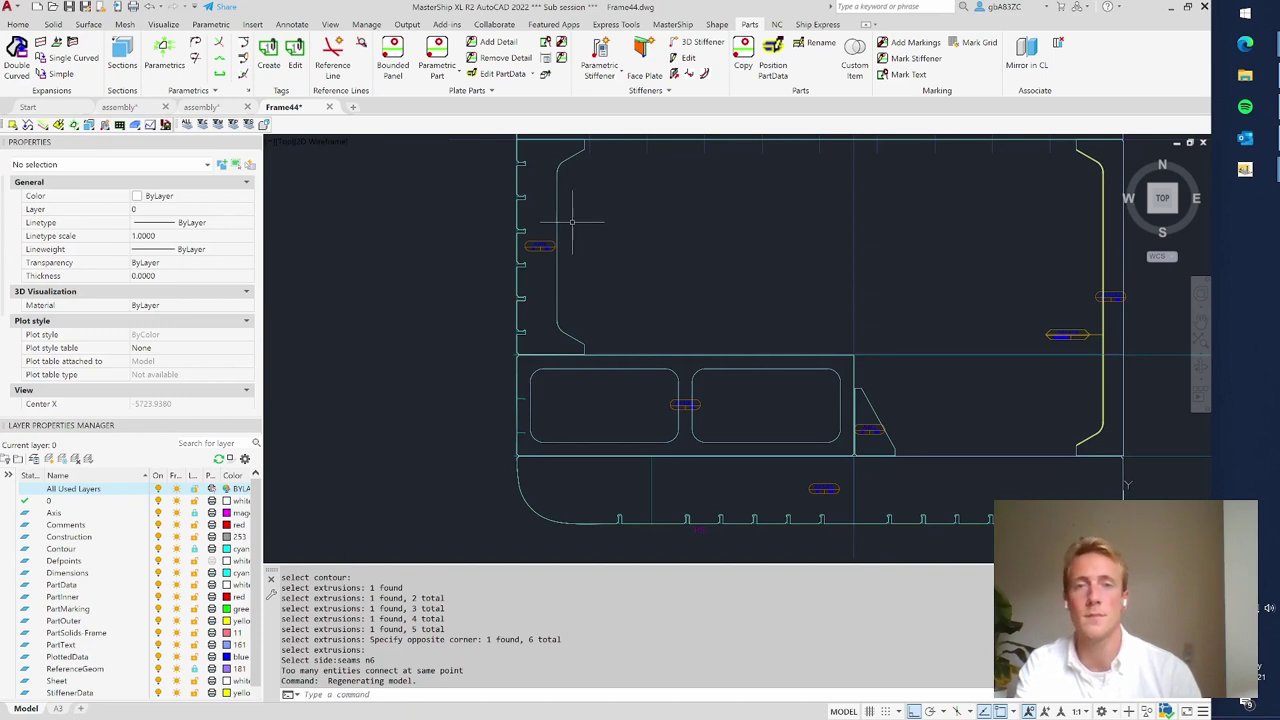
- Examine the extrusion cutouts, including rathole and clearance, around the bulb stiffeners along part A44I's hull side
scroll(521, 226, up, 2)
scroll(548, 238, up, 8)
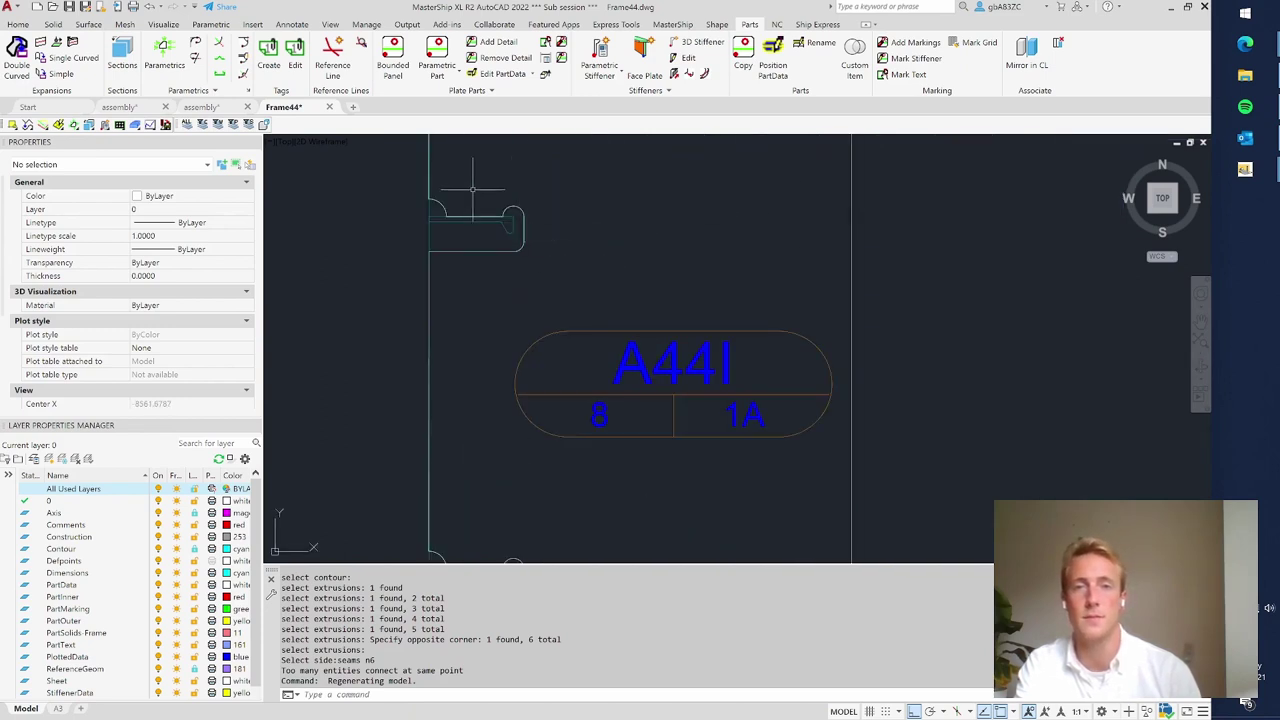
click(434, 212)
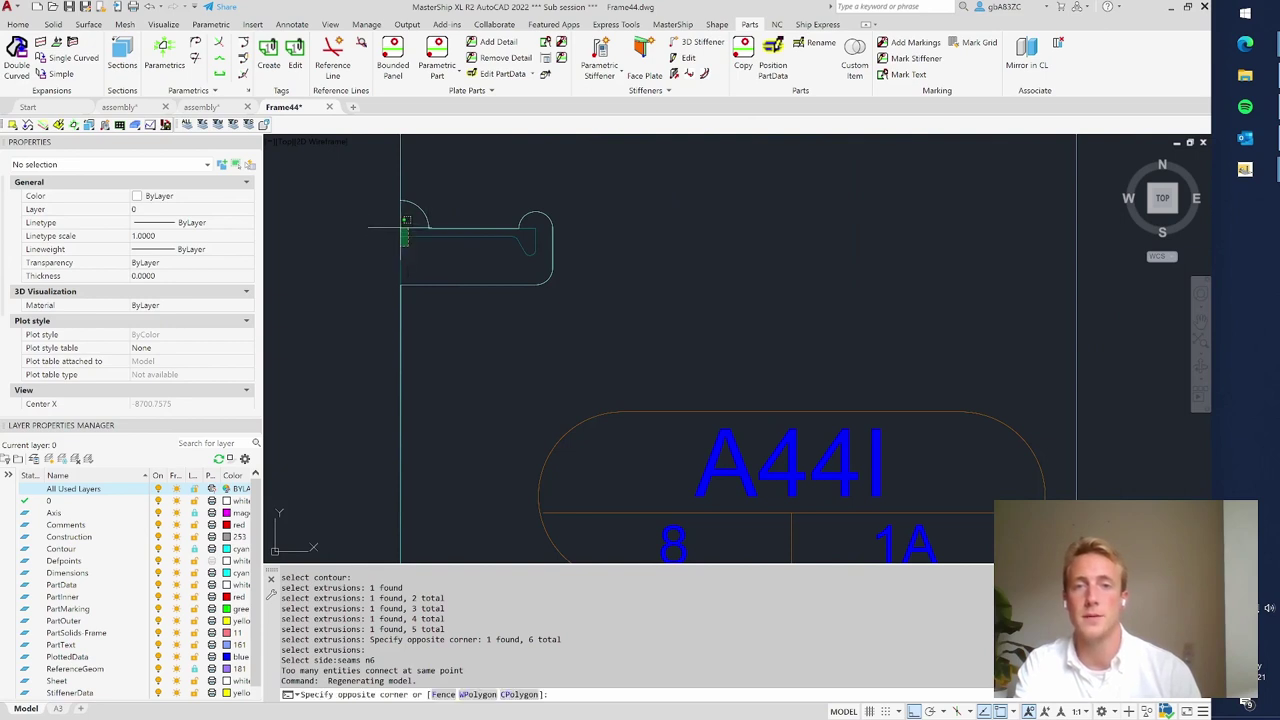
click(370, 266)
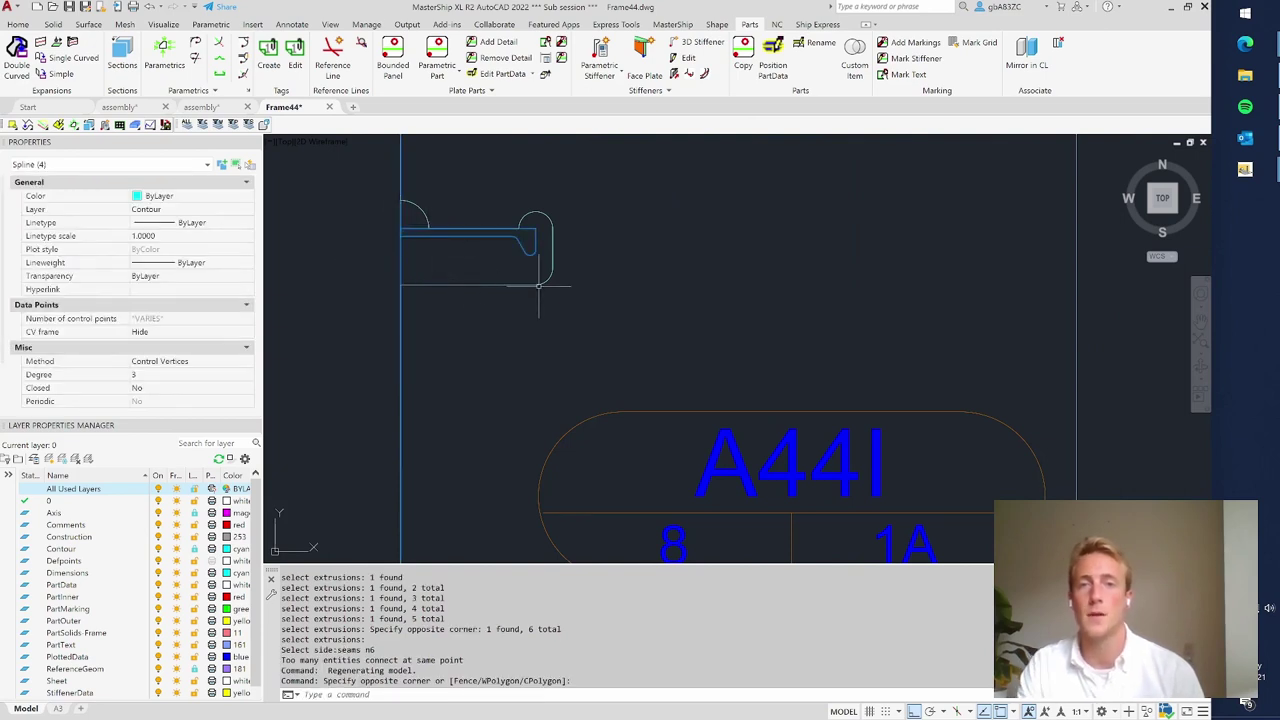
key(Escape)
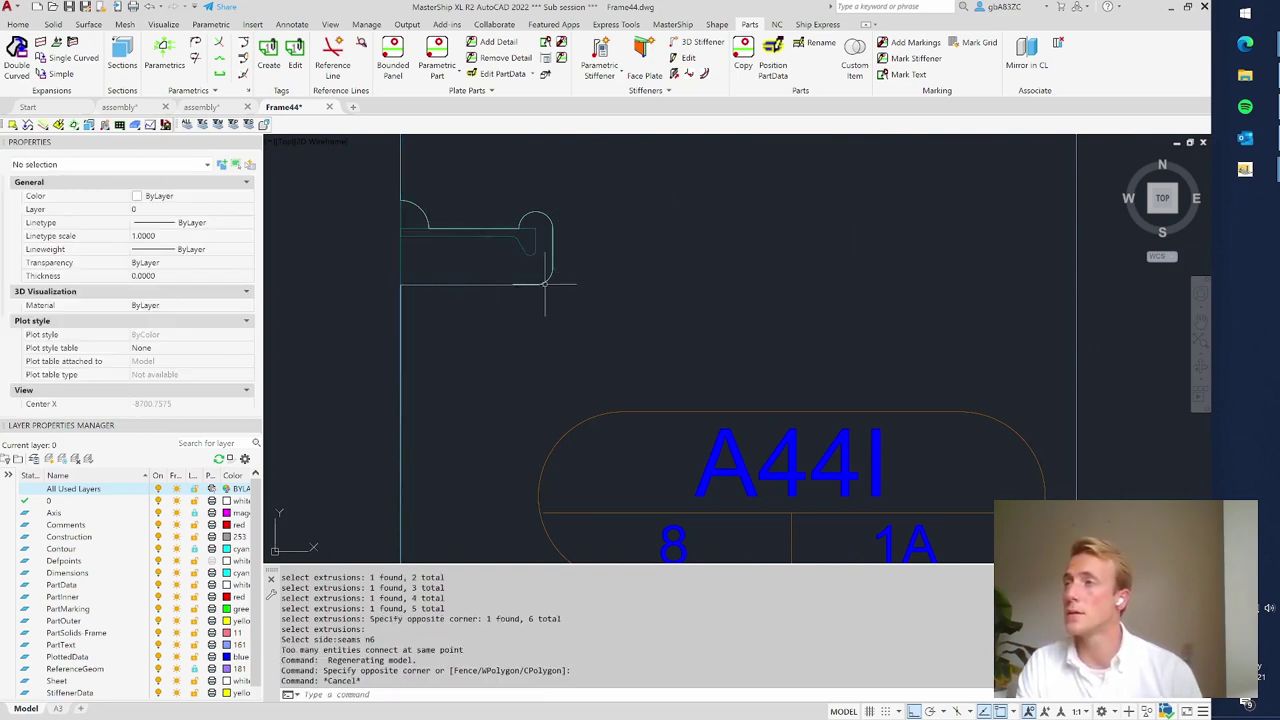
scroll(365, 295, down, 6)
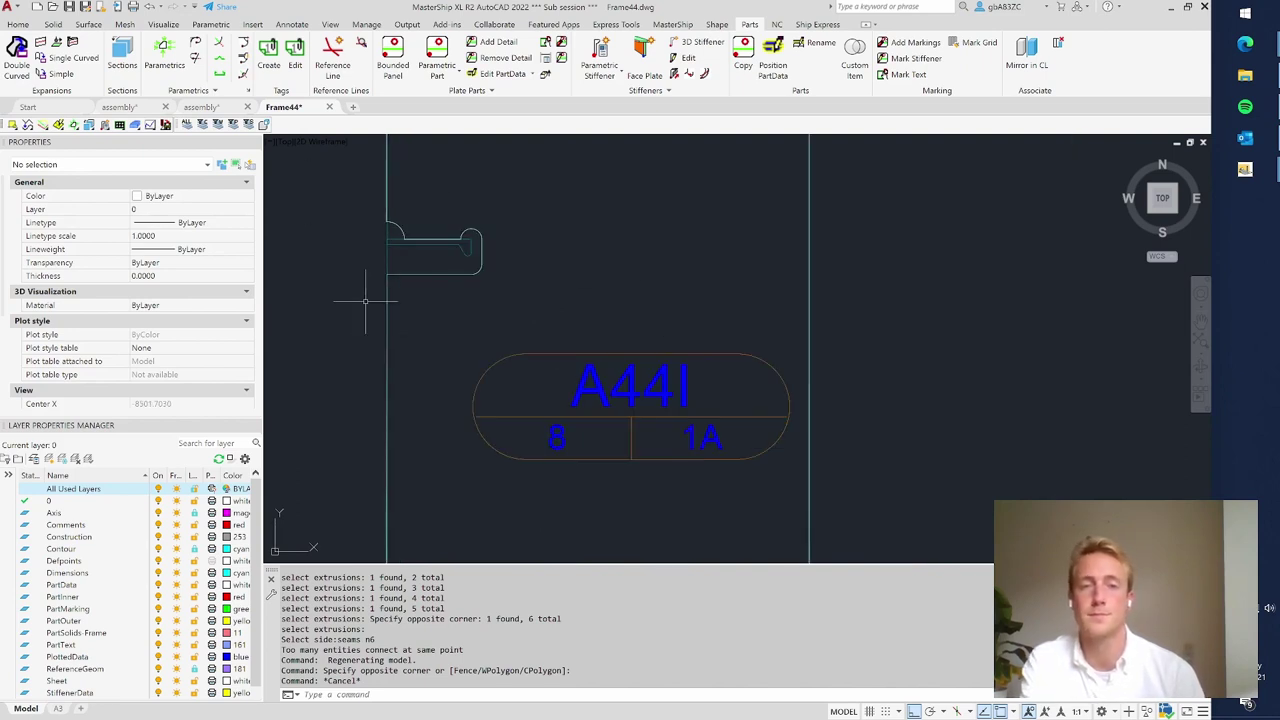
scroll(375, 350, down, 5)
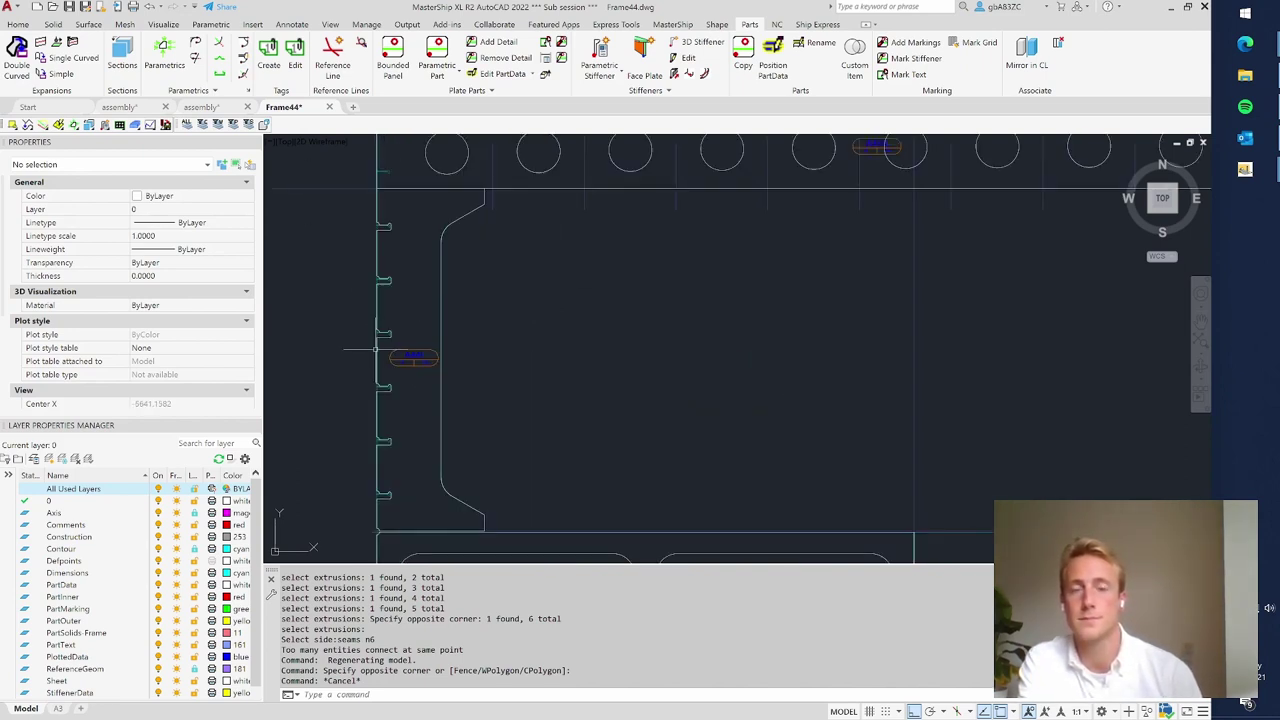
- Examine the deck panel's corner at the centreline and the vertical reference lines between its round cutouts
scroll(336, 265, down, 3)
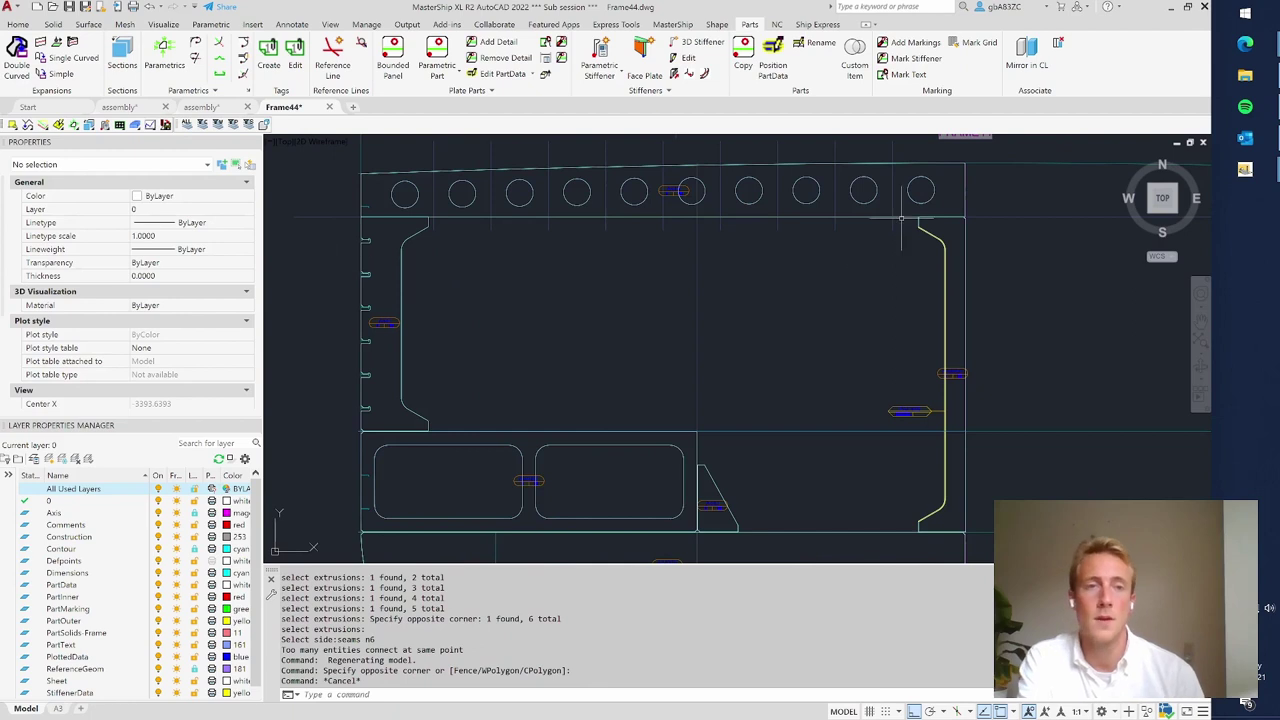
scroll(962, 205, up, 3)
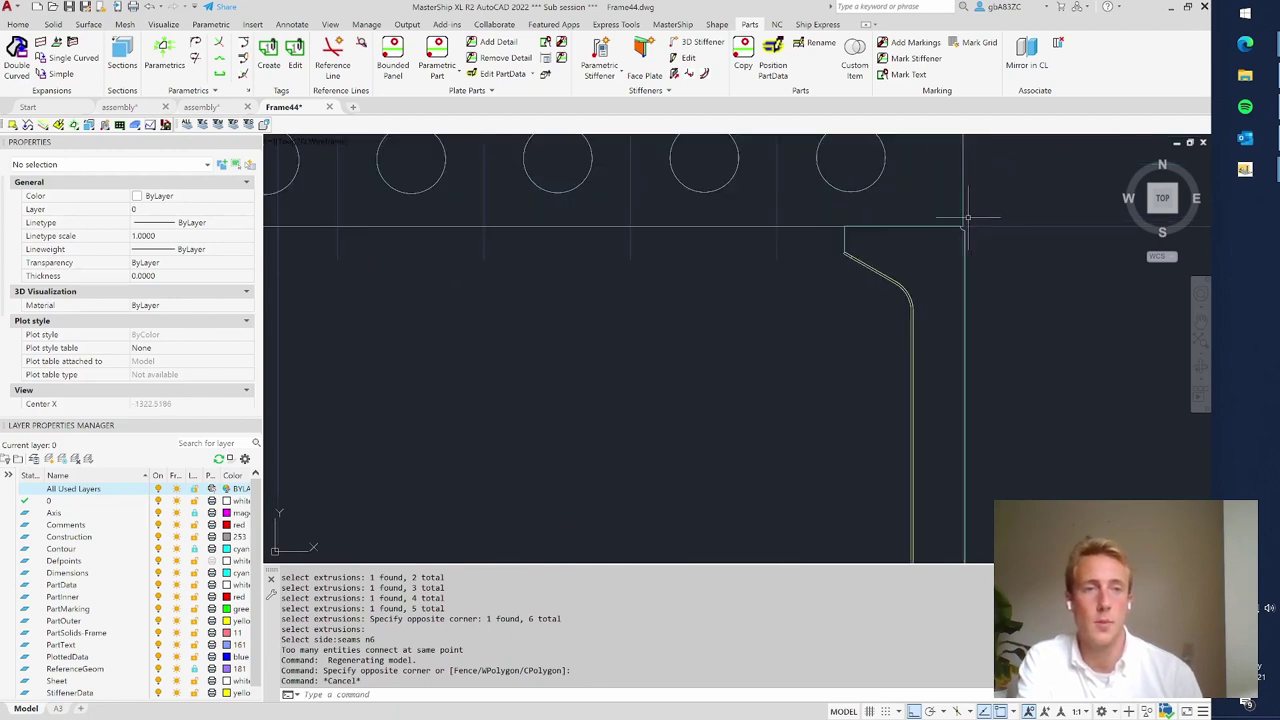
scroll(693, 295, down, 4)
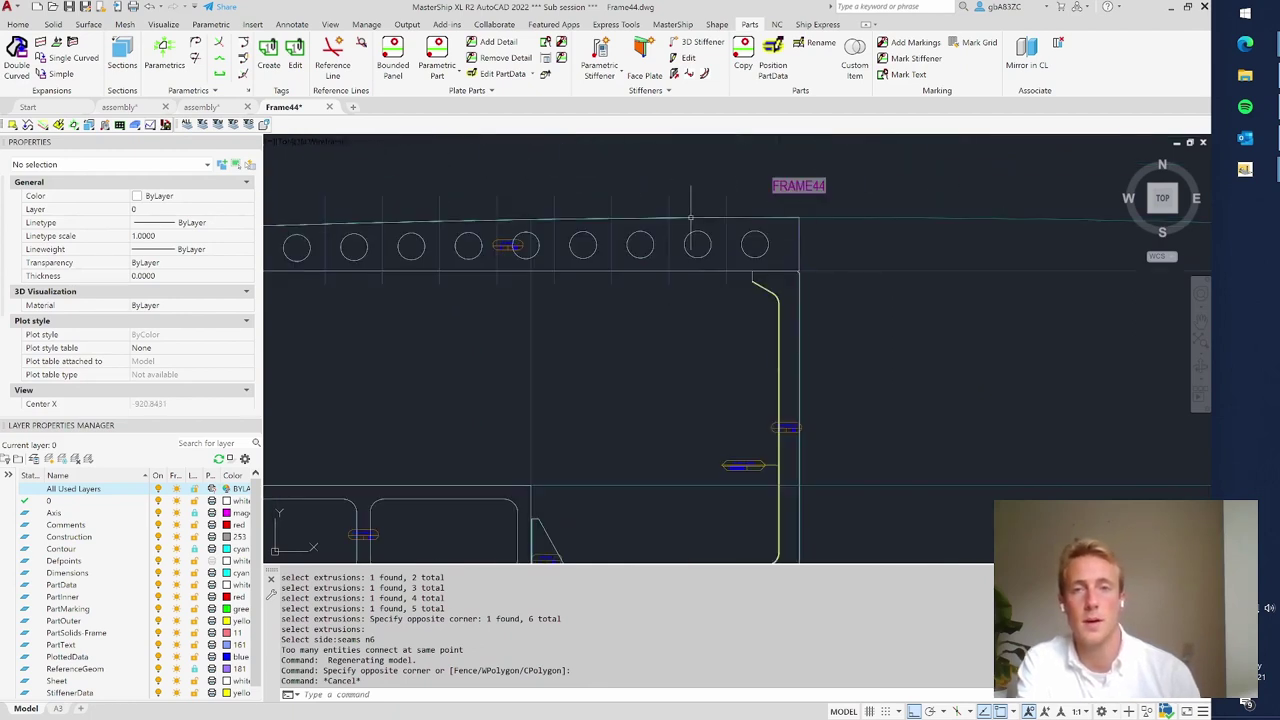
scroll(642, 337, down, 2)
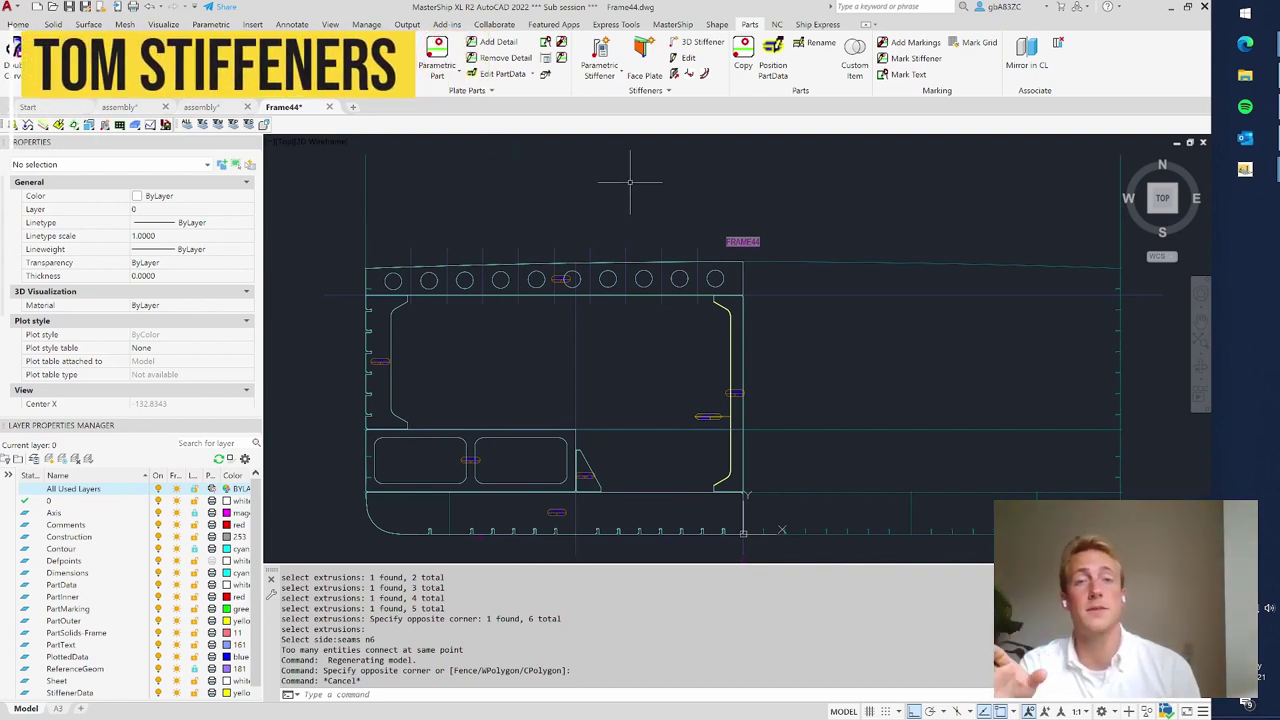
click(708, 238)
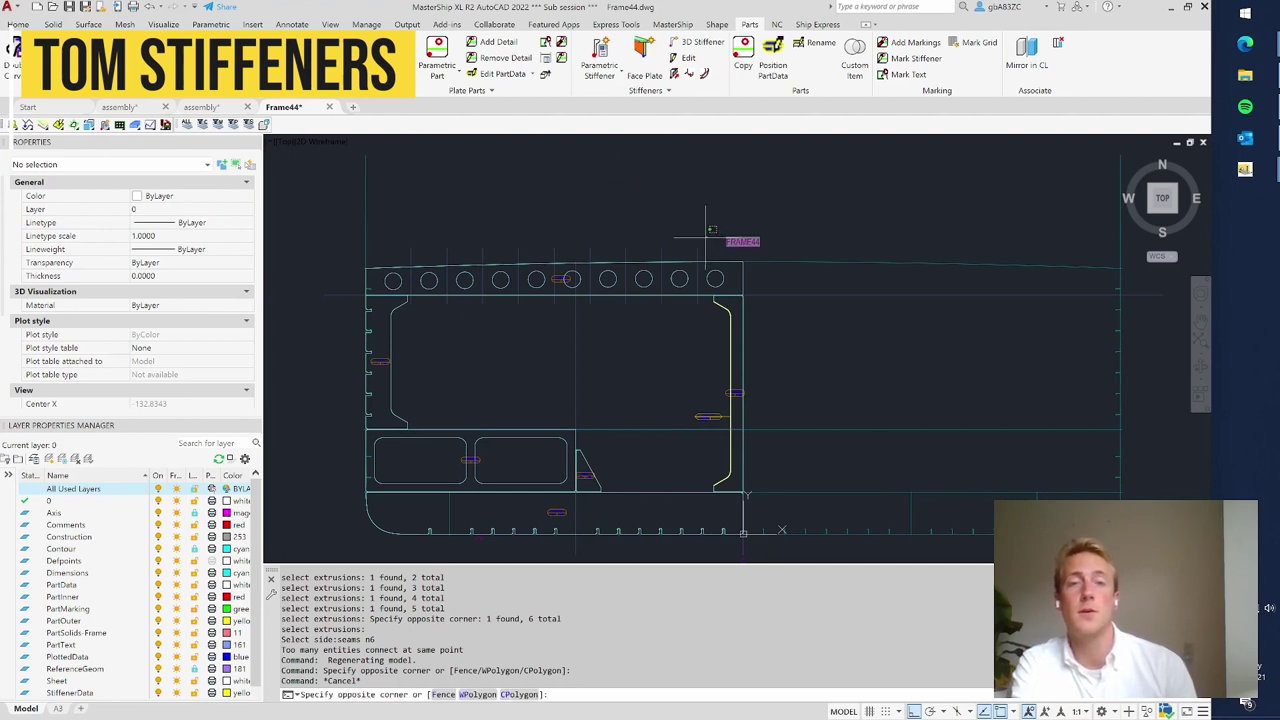
click(387, 255)
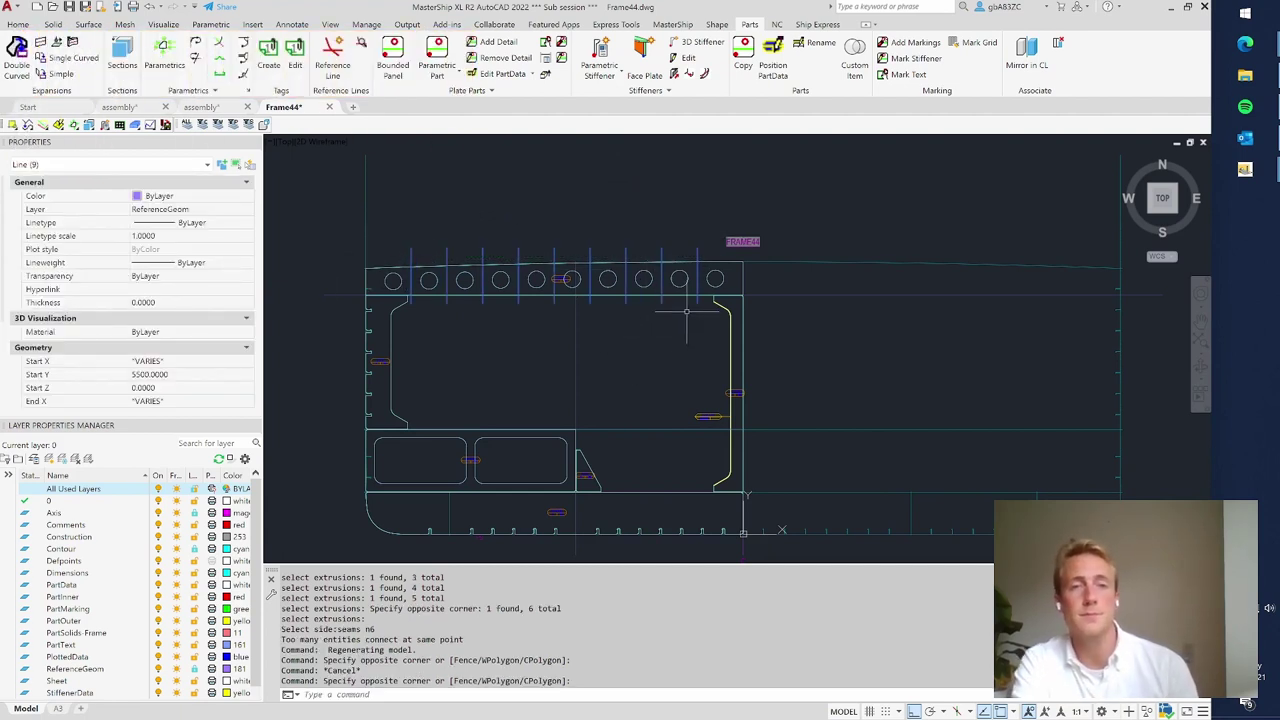
key(Escape)
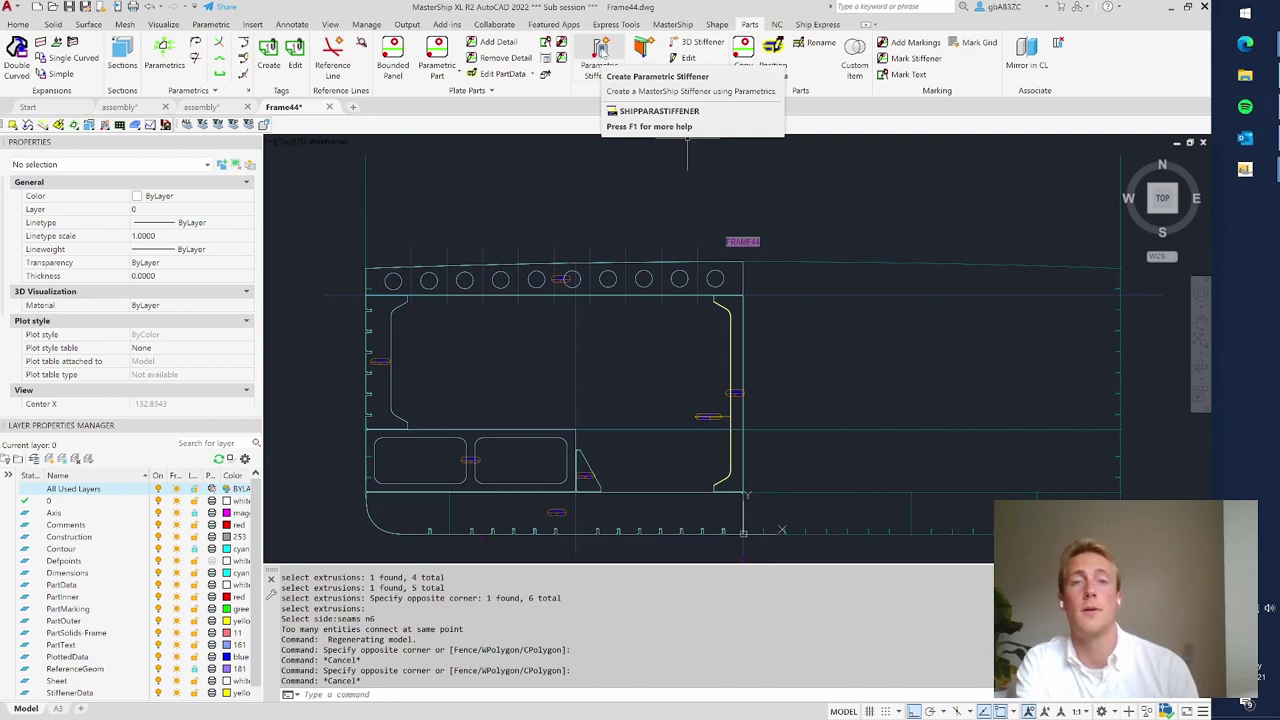
- Start a parametric stiffener on the reference line nearest the centreline, bounding its start by the deck panel's lower horizontal line without extension
click(601, 50)
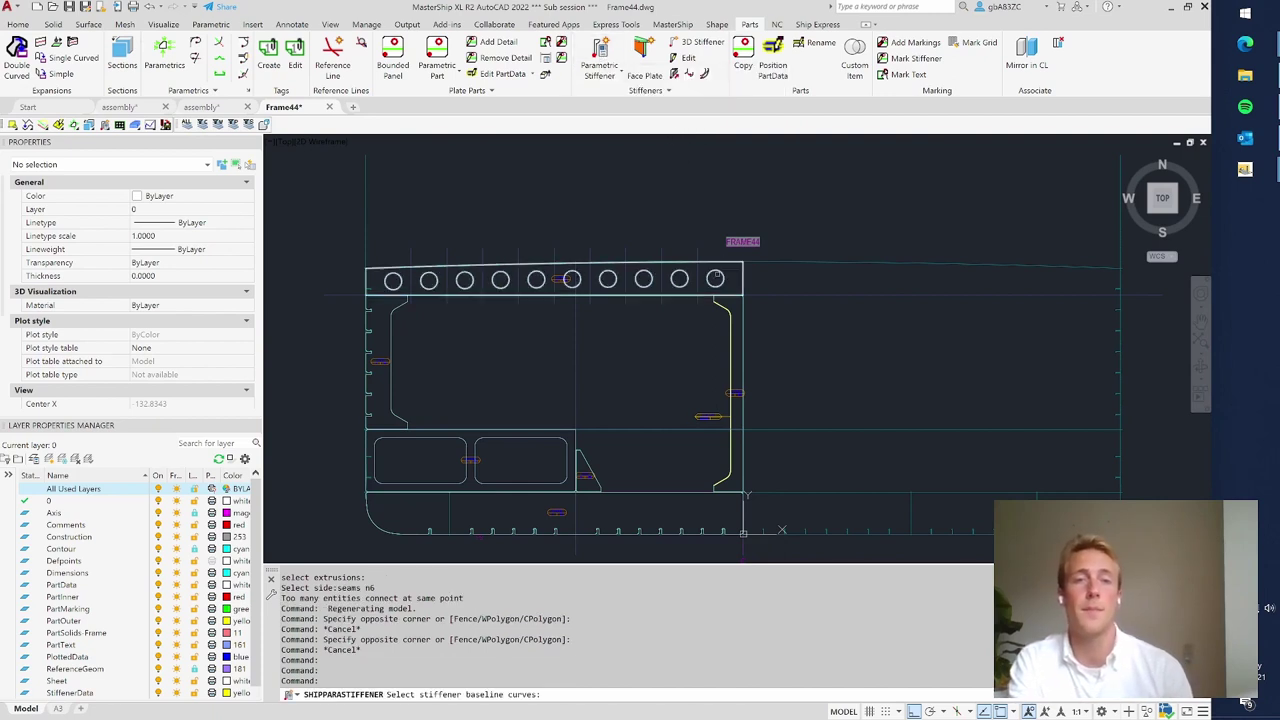
click(697, 256)
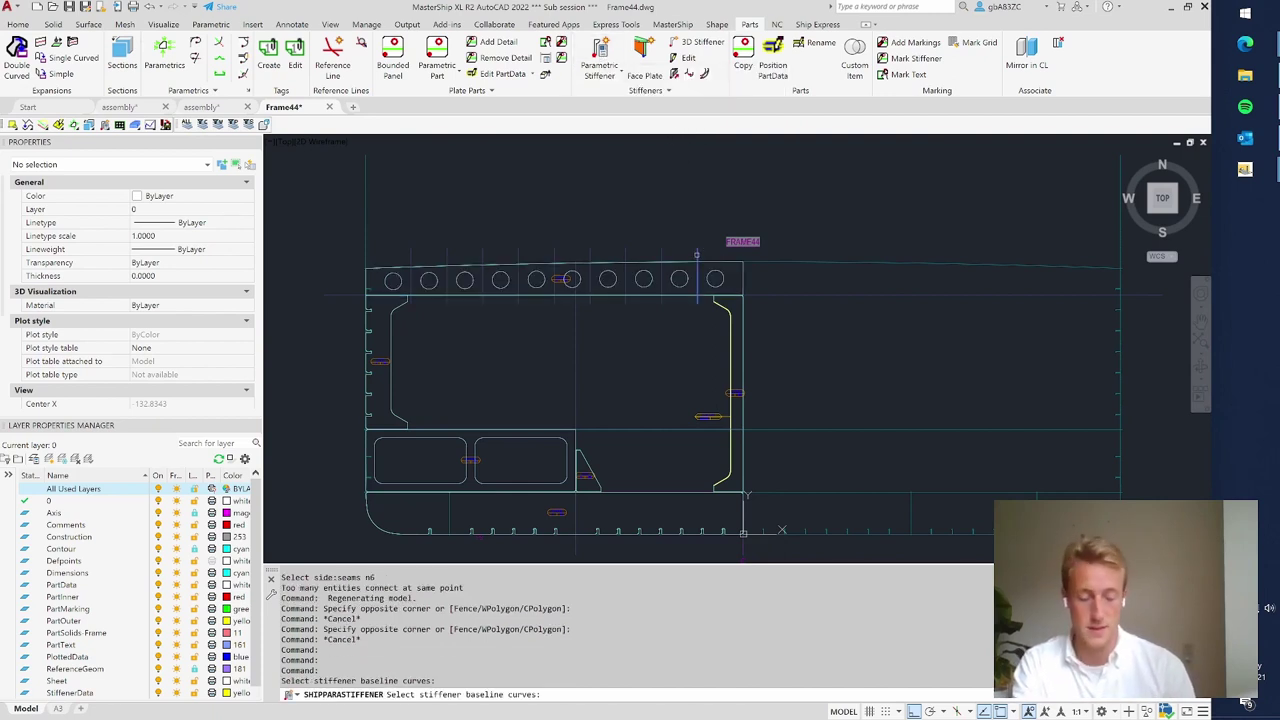
key(Return)
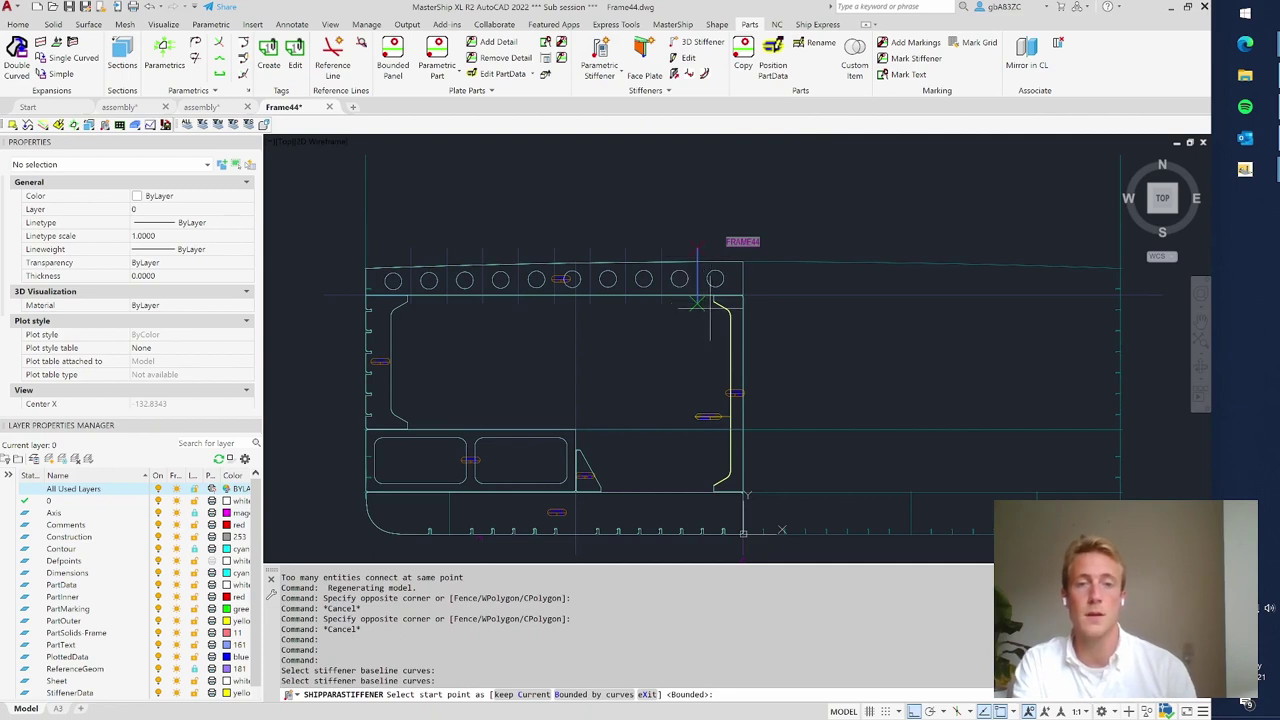
scroll(708, 290, up, 6)
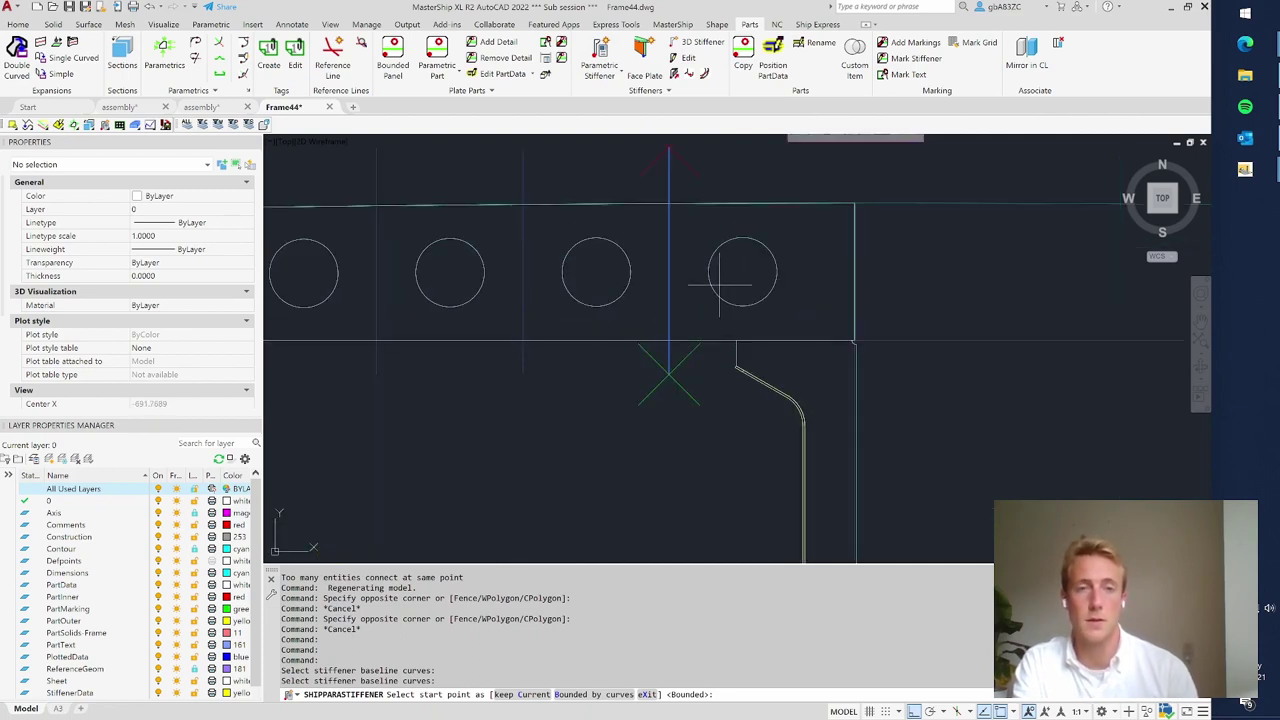
key(Return)
scroll(851, 337, up, 4)
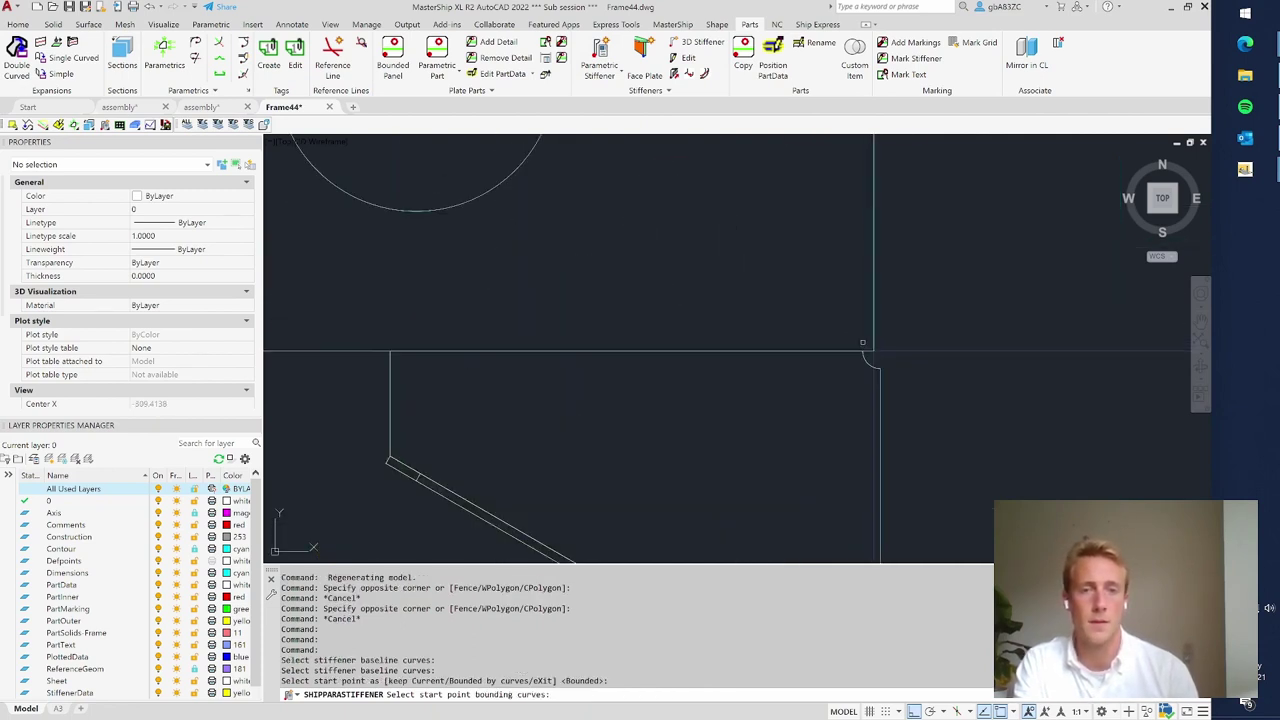
click(879, 356)
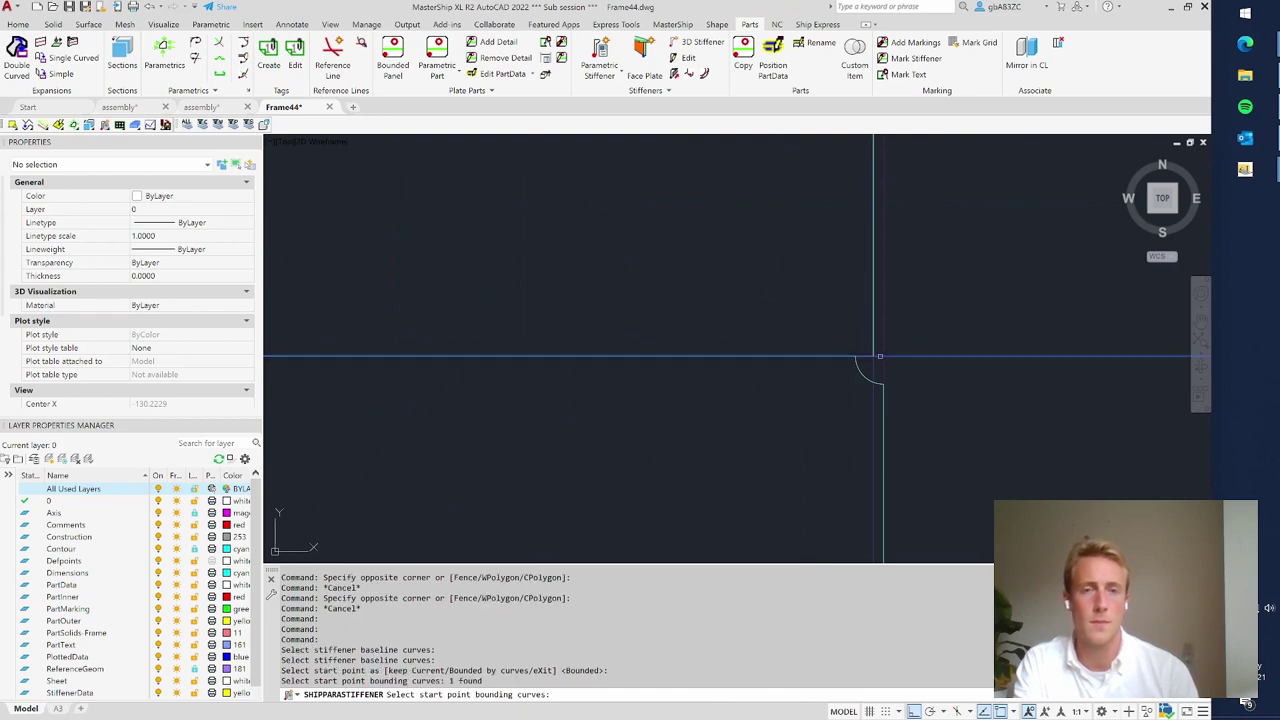
key(Return)
scroll(884, 348, down, 3)
key(Return)
- Bound the stiffener's end by the deck panel's upper edge, without allowing extension for the intersection
scroll(884, 340, down, 3)
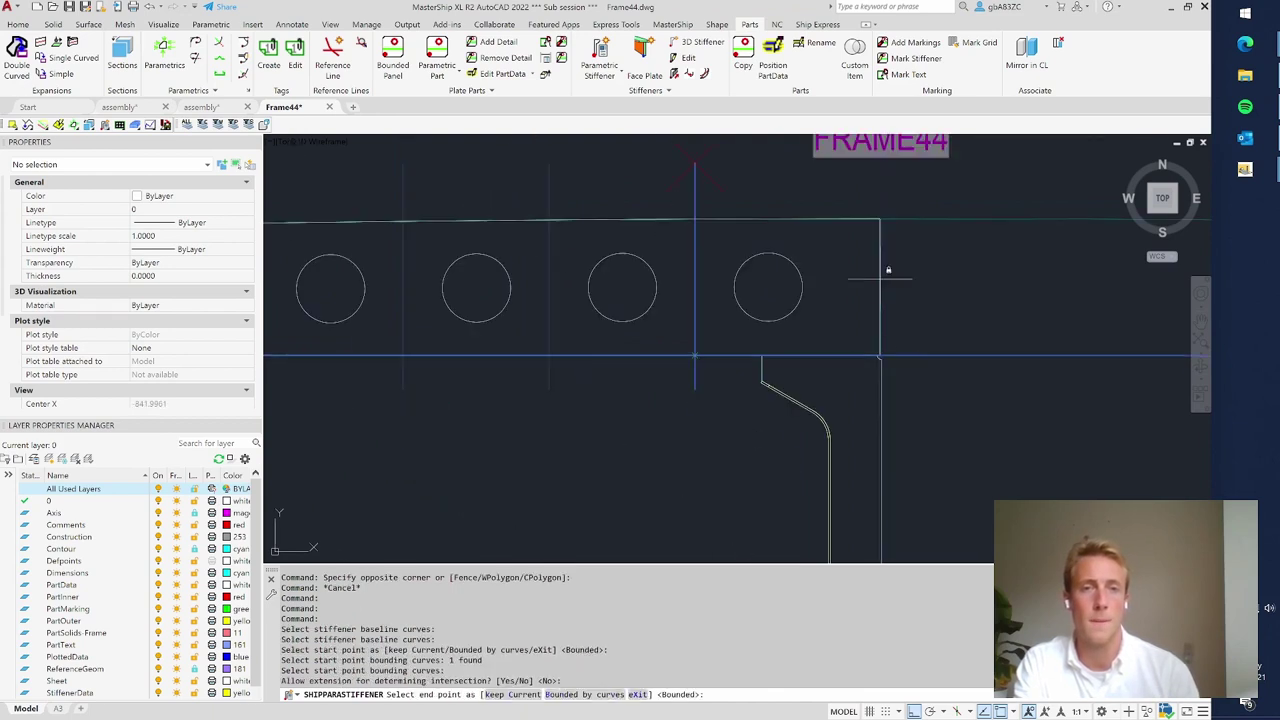
scroll(878, 215, up, 5)
key(Return)
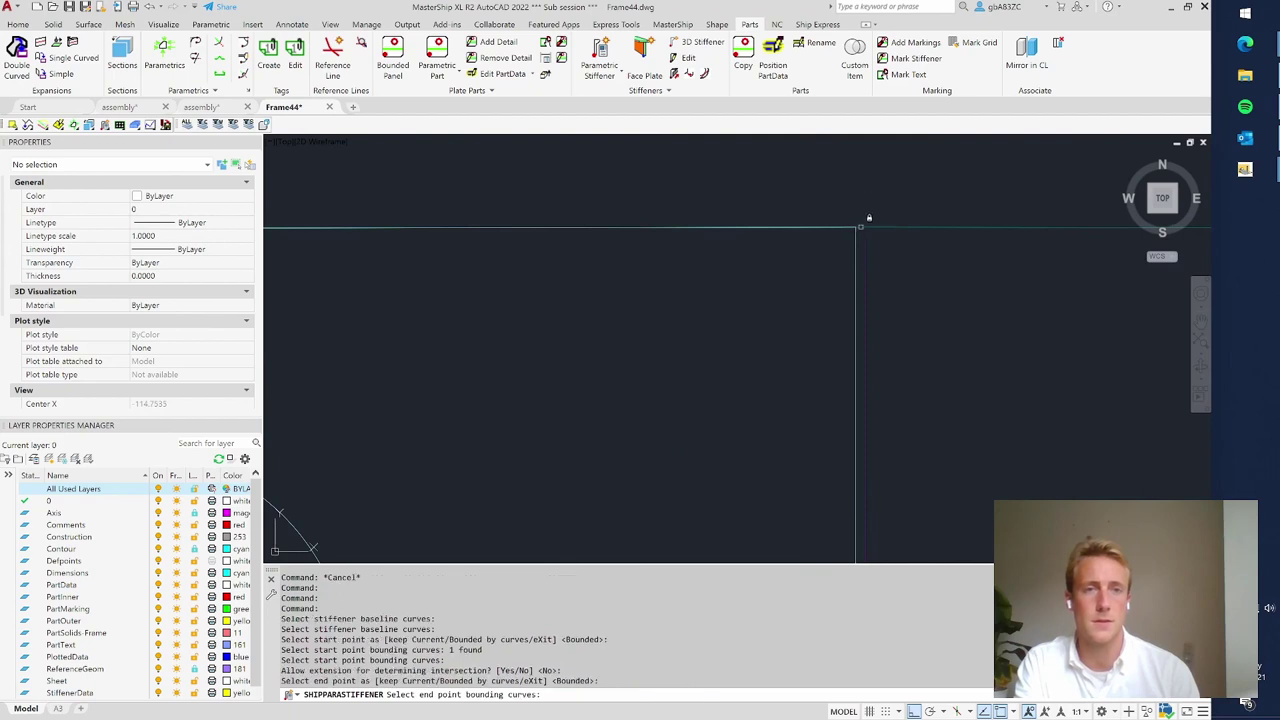
click(860, 226)
scroll(866, 240, down, 3)
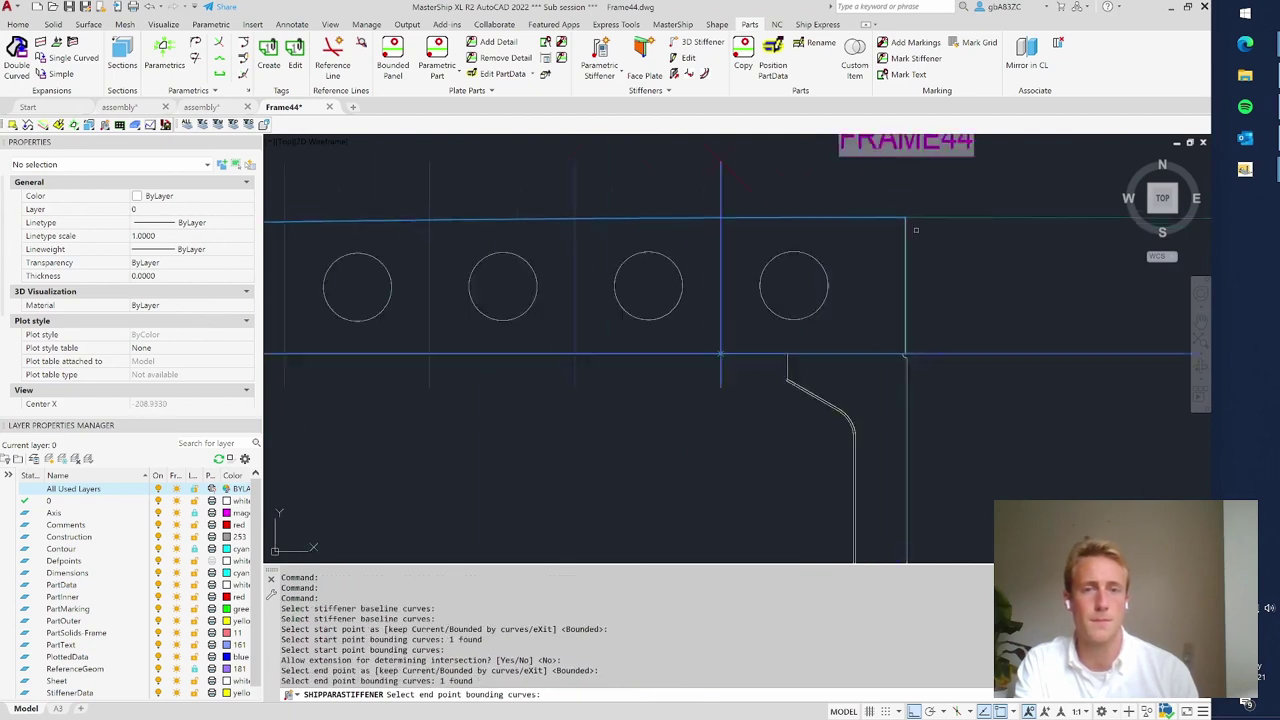
key(Return)
key(Return)
- Attach the stiffener to the deck panel with the round cutouts and set its start and end gaps to 0 mm
scroll(885, 262, down, 2)
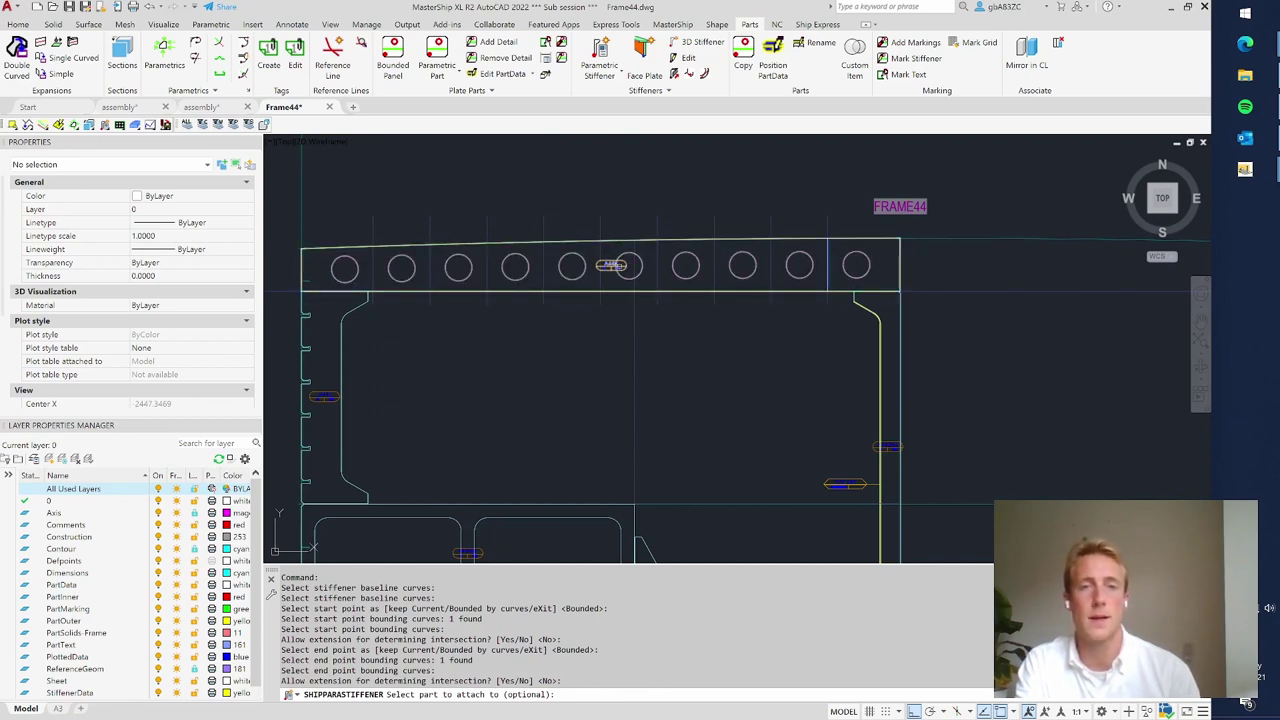
click(679, 291)
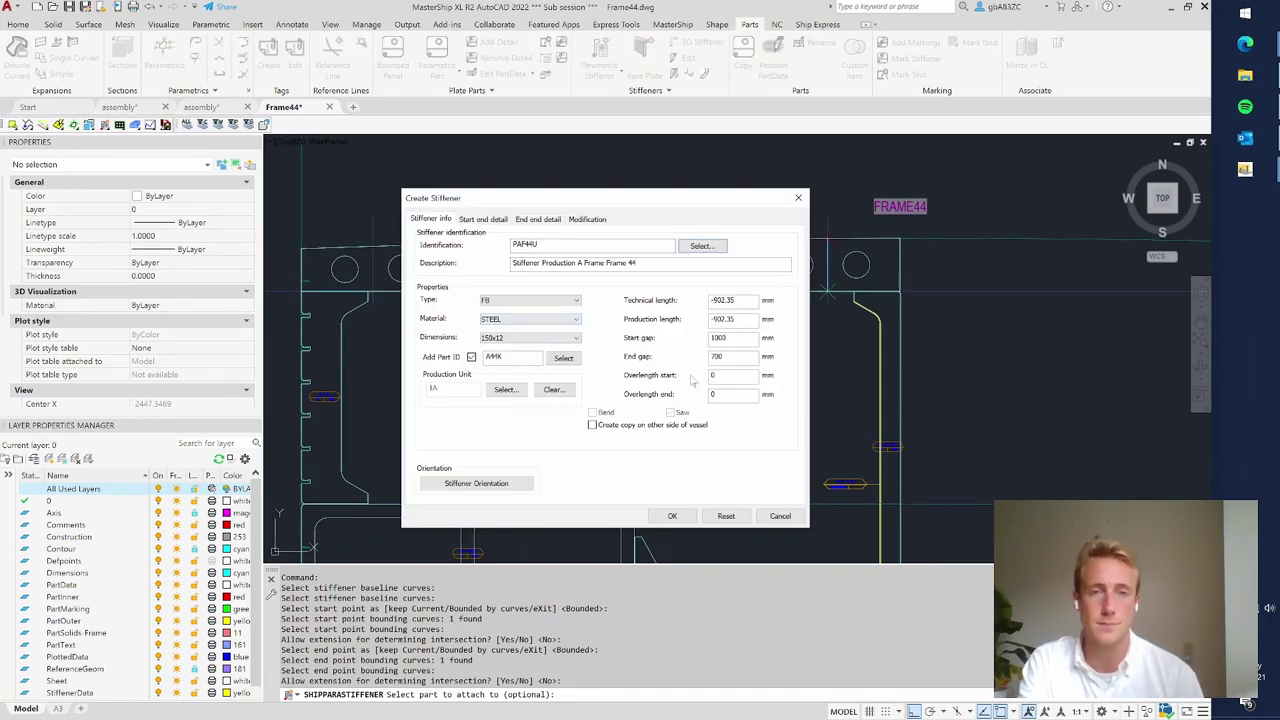
double_click(720, 337)
text(0)
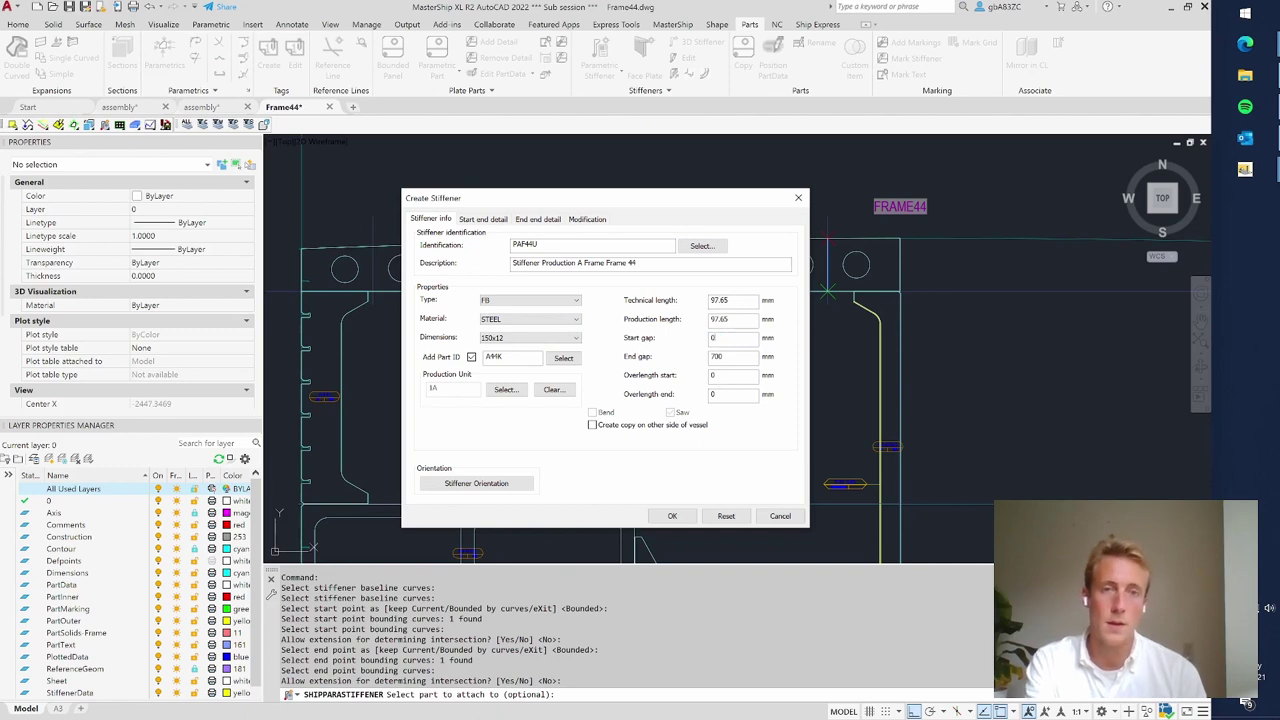
key(Tab)
text(0)
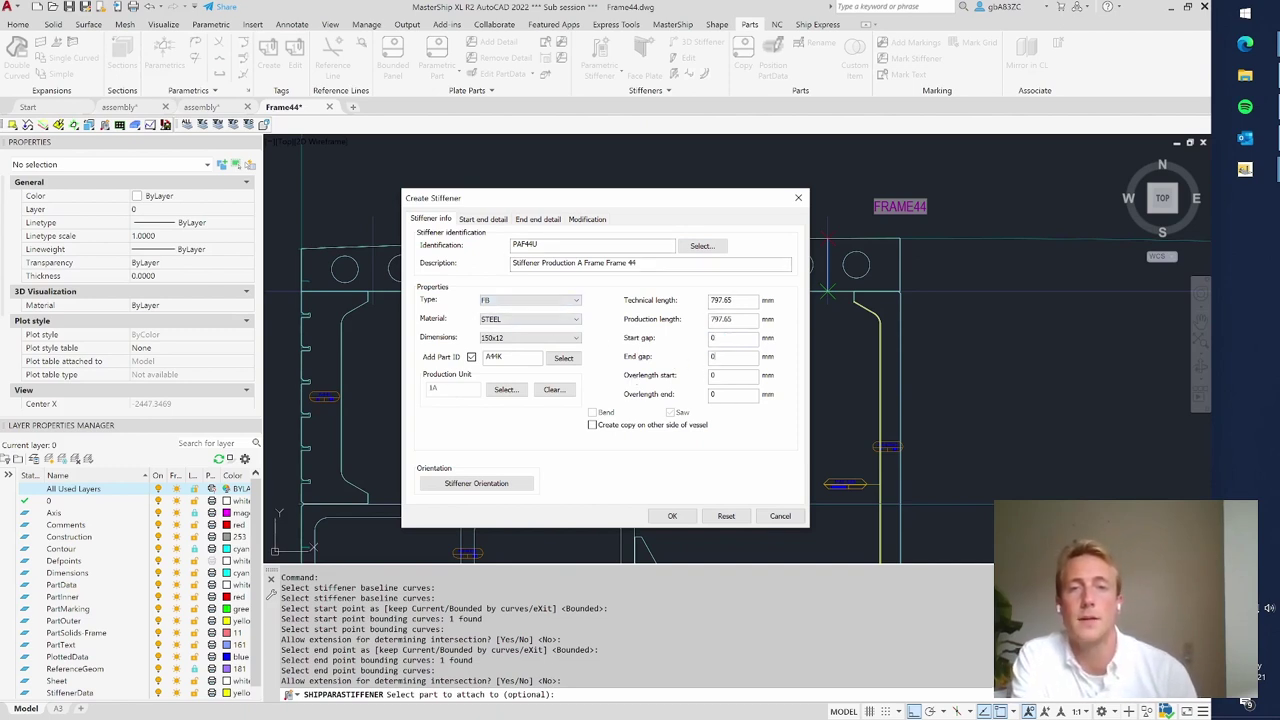
- Define the stiffener as an HP profile in STEEL with dimensions 80x5x14x4
double_click(525, 244)
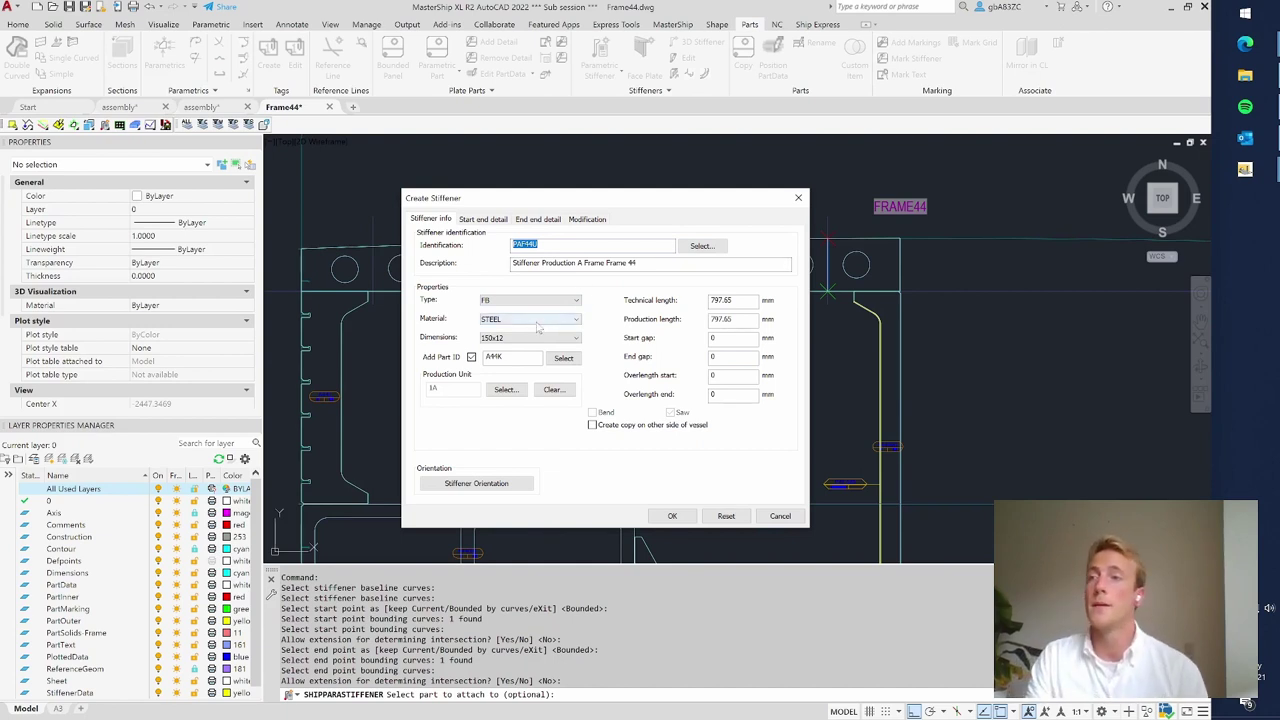
click(520, 302)
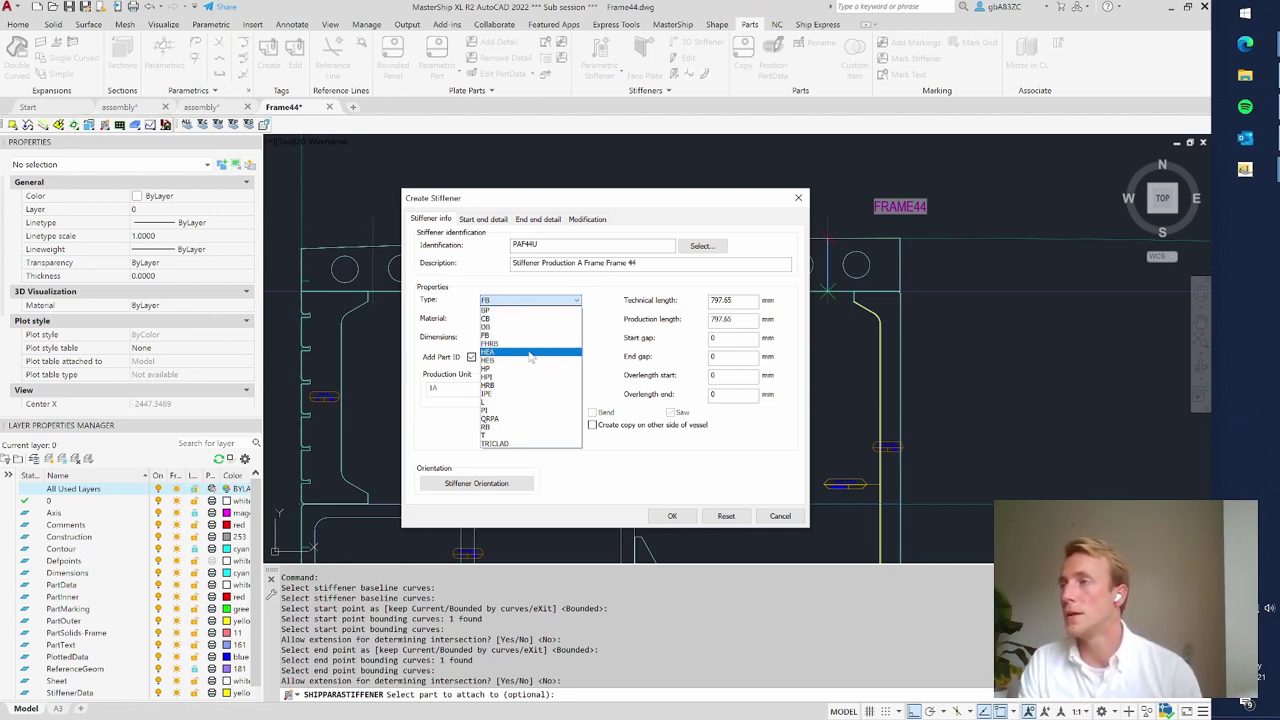
click(532, 369)
click(506, 320)
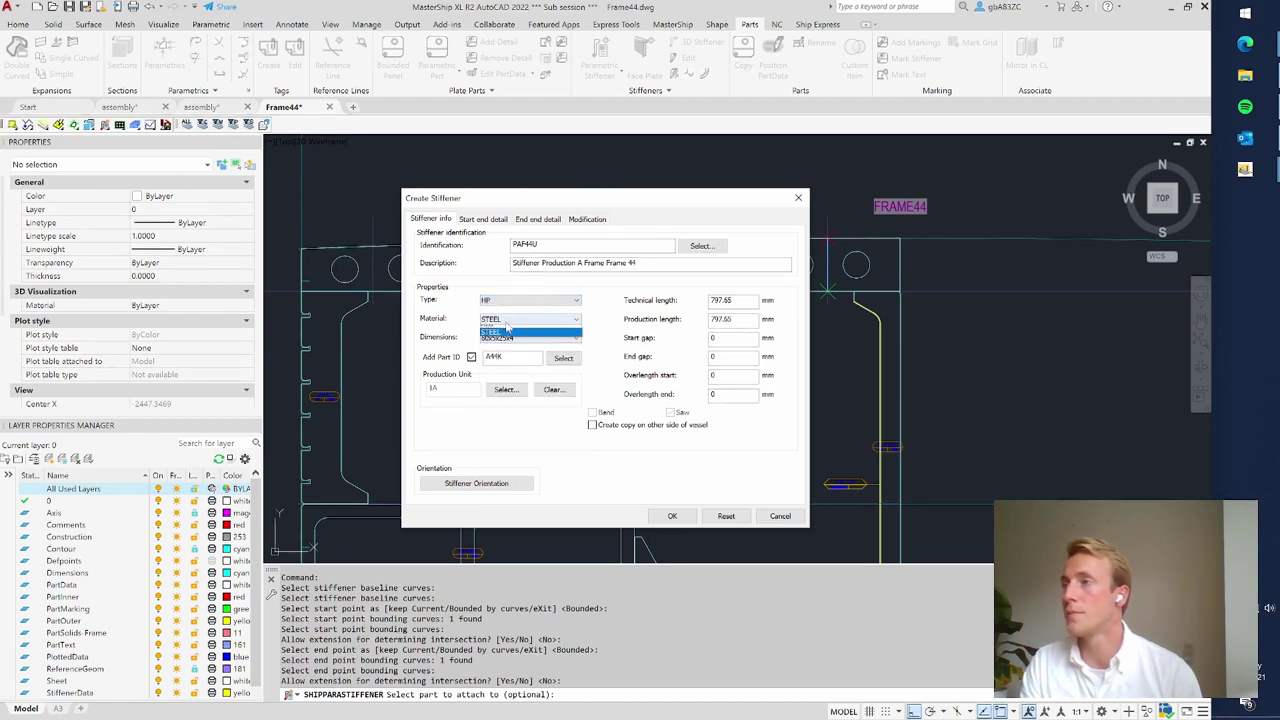
click(510, 337)
click(514, 338)
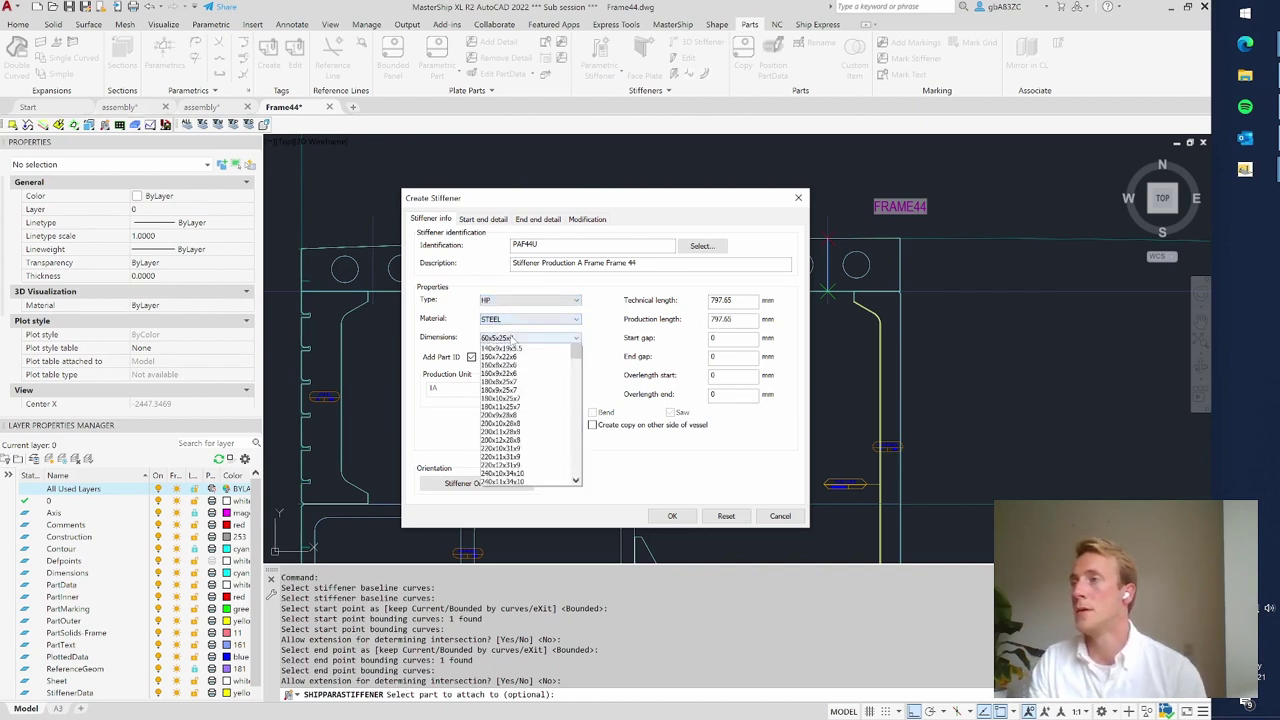
scroll(530, 408, down, 8)
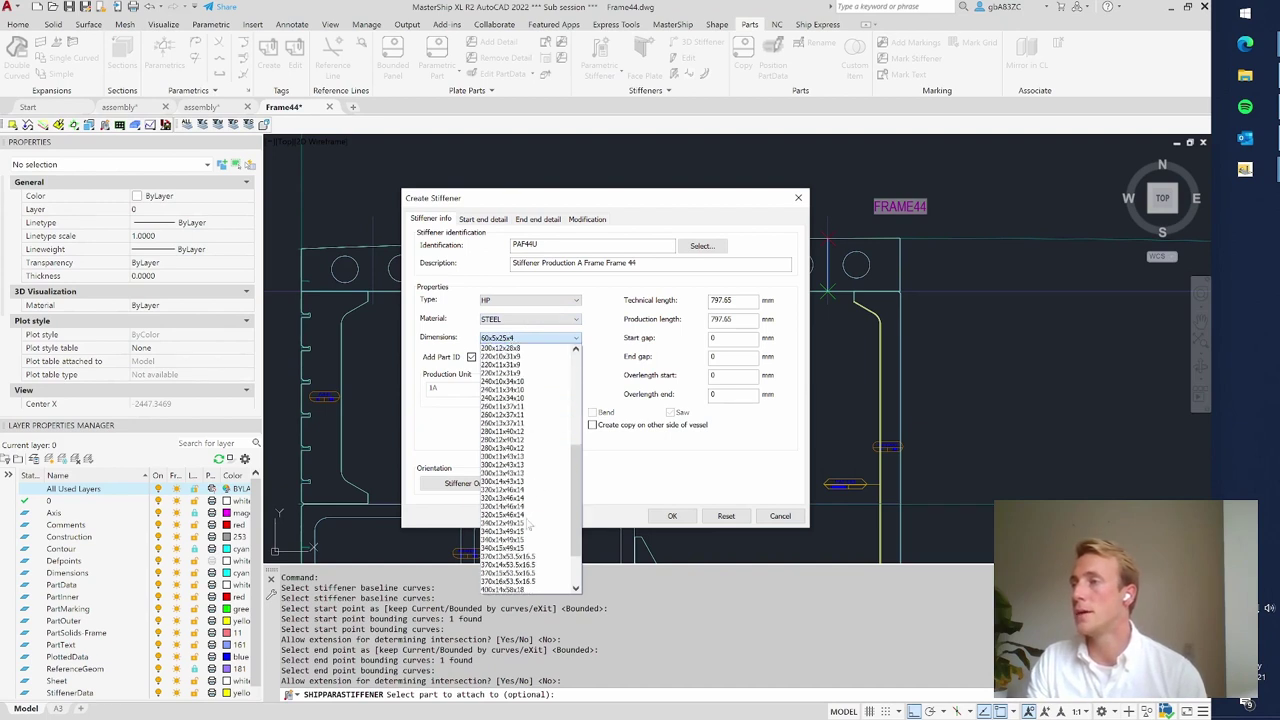
scroll(490, 420, up, 8)
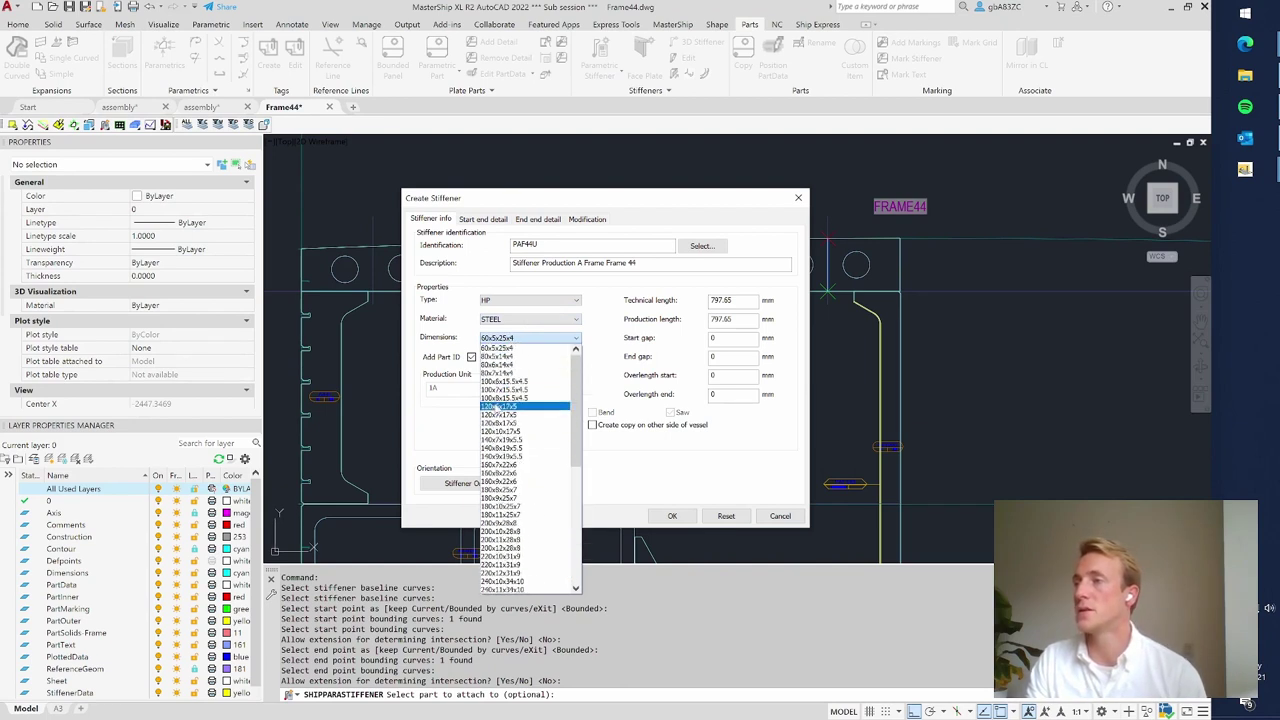
click(505, 358)
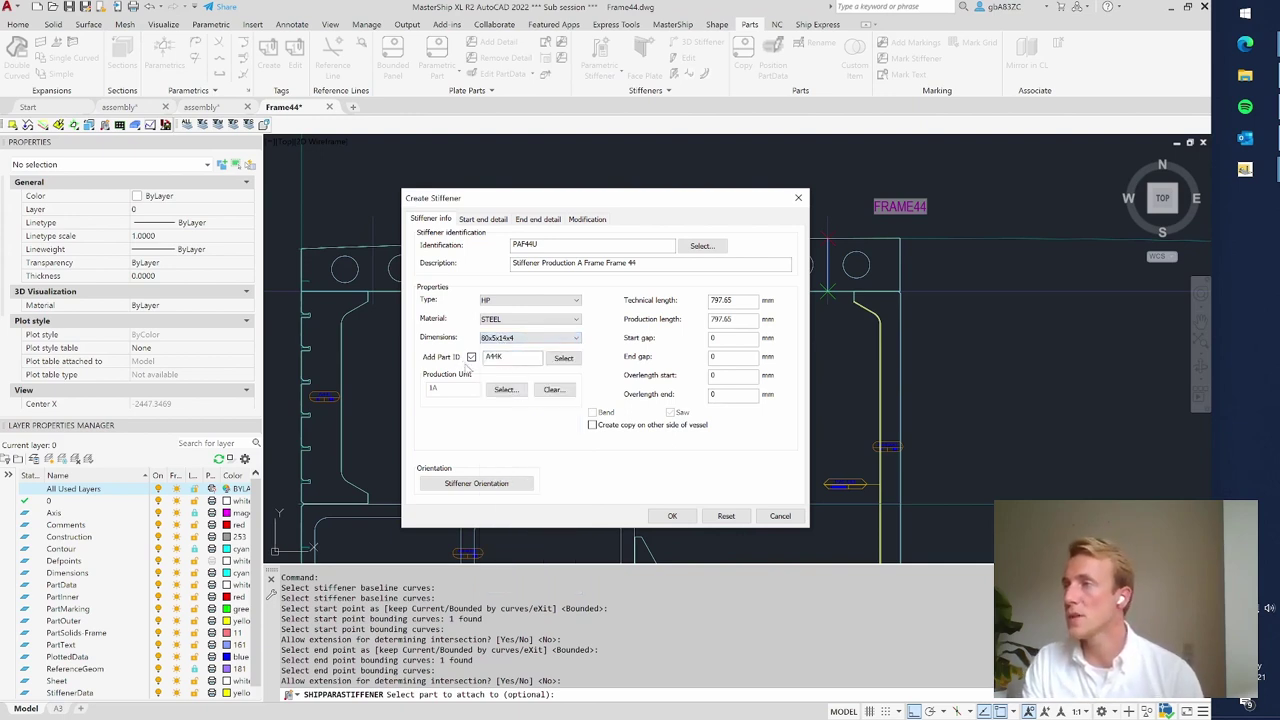
click(485, 360)
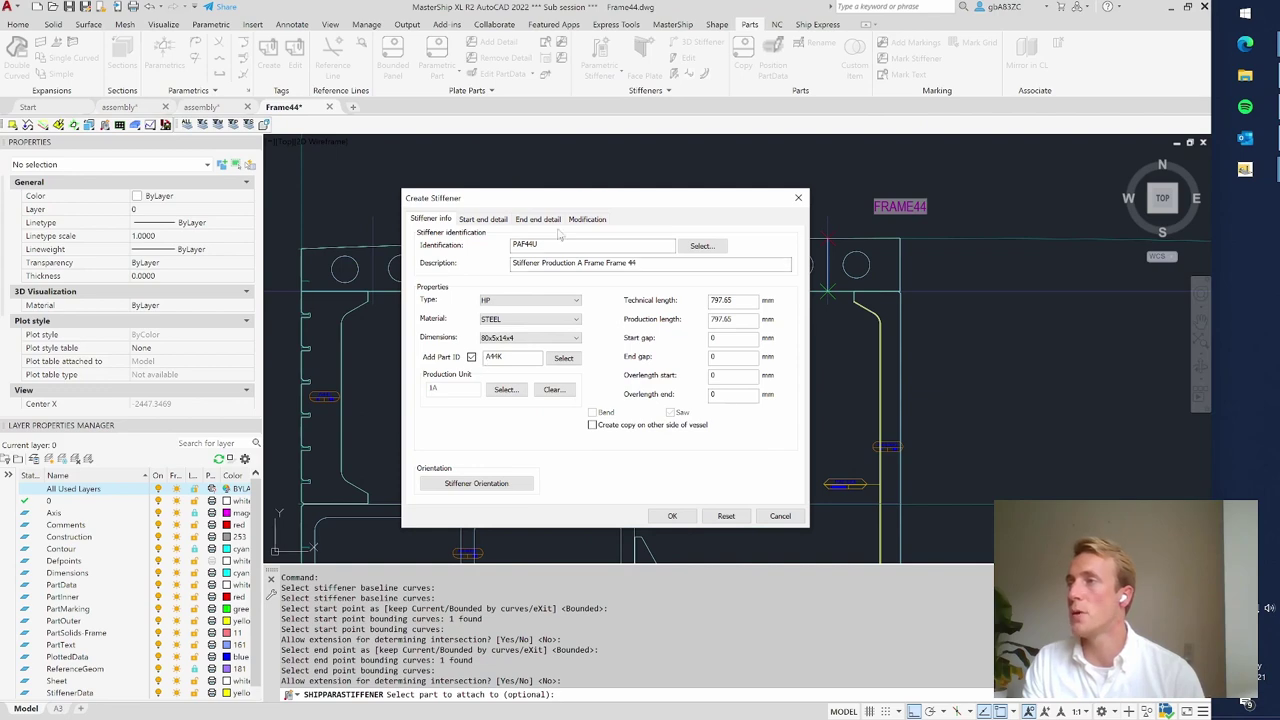
- Create the stiffener and place its leader label straight above it, outside the deck panel
mouse_move(570, 201)
mouse_down()
mouse_move(843, 201)
mouse_move(776, 162)
mouse_move(660, 156)
mouse_move(650, 196)
mouse_up()
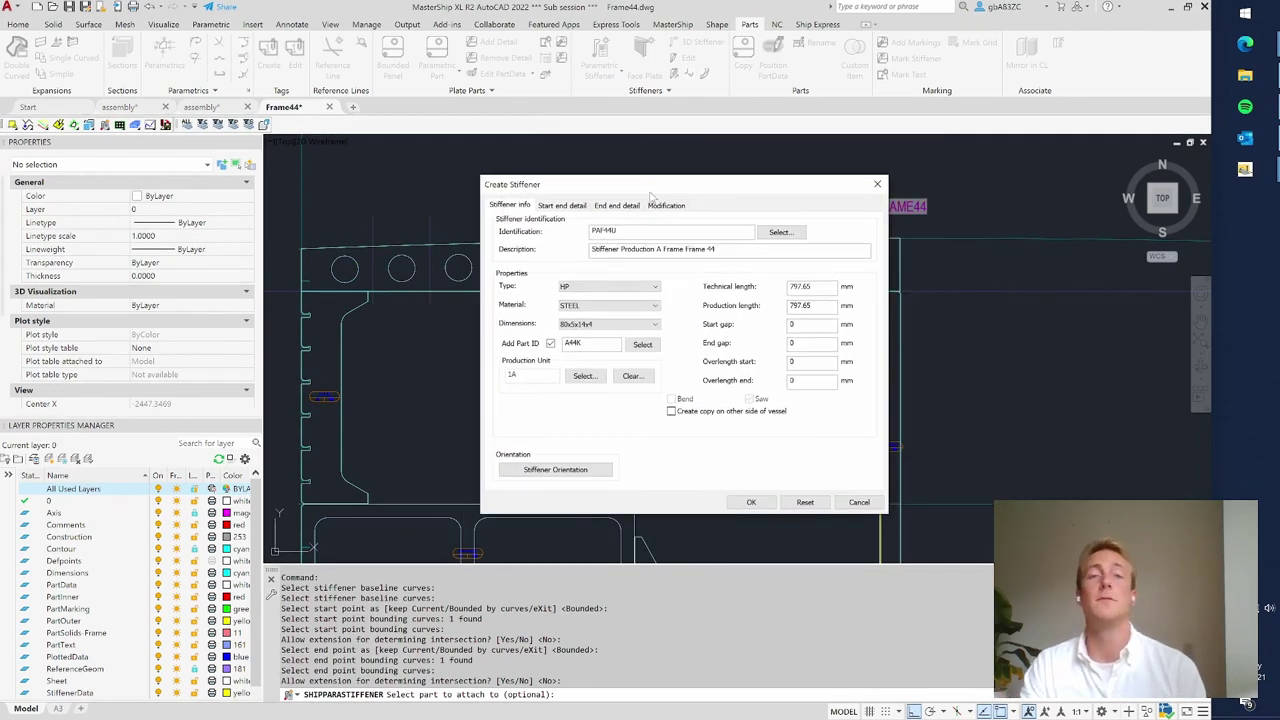
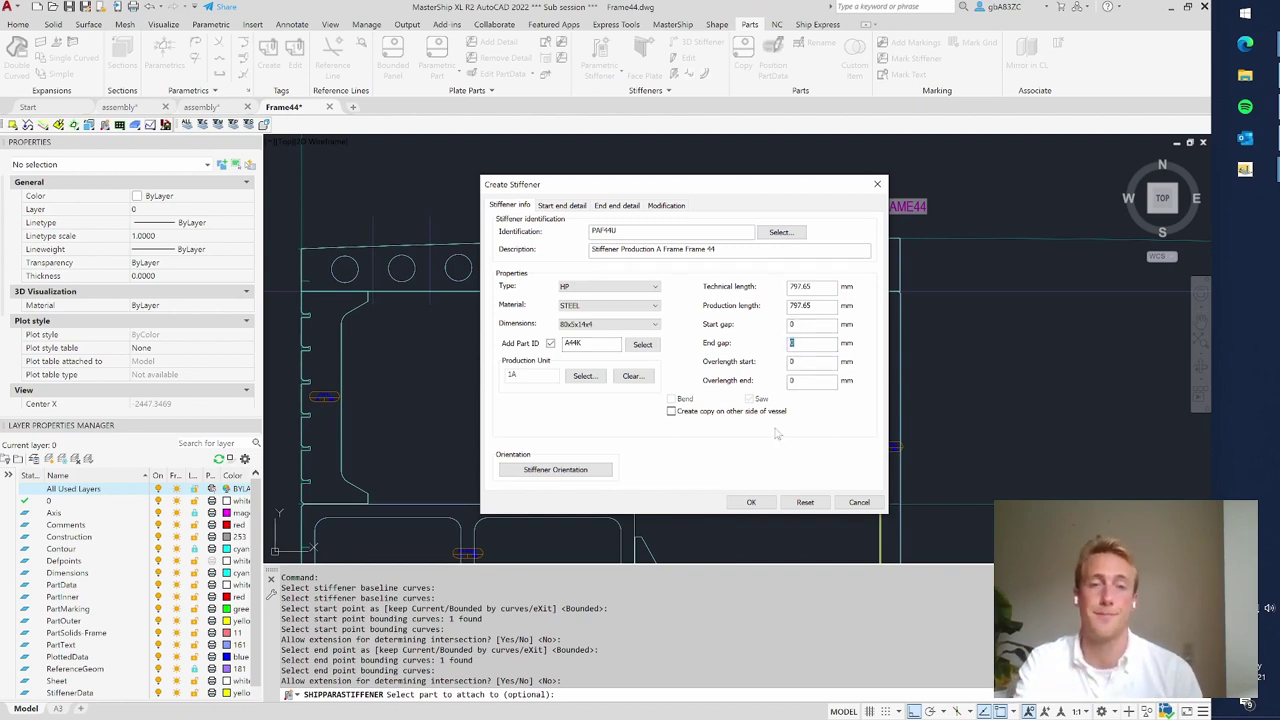
click(750, 502)
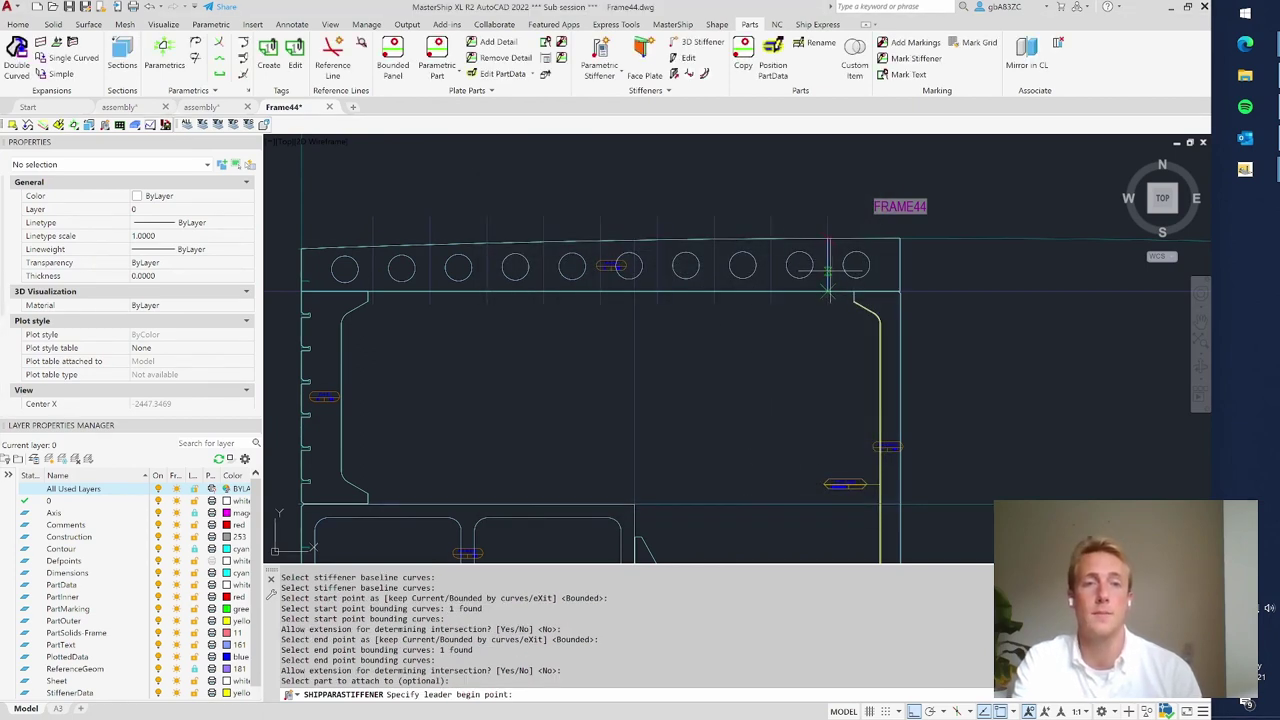
click(827, 263)
click(827, 178)
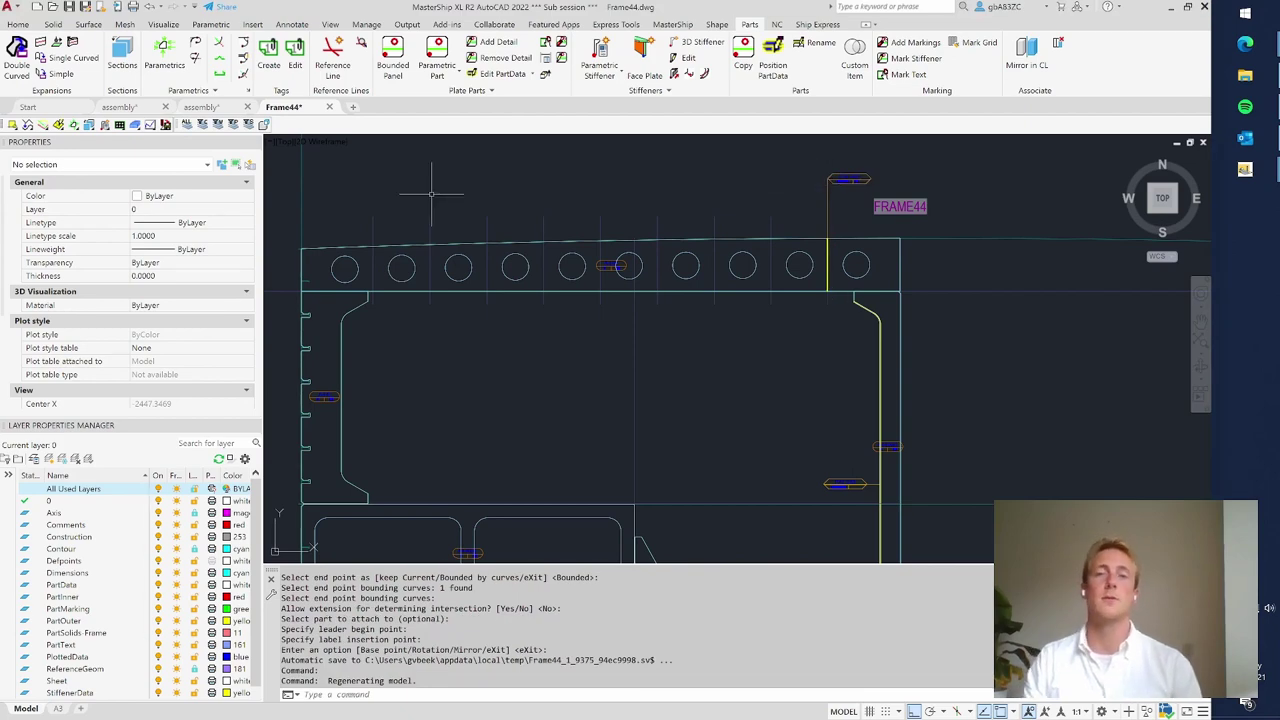
- Show the frame in the Conceptual visual style and examine the new stiffener on the deck panel in 3D
click(330, 142)
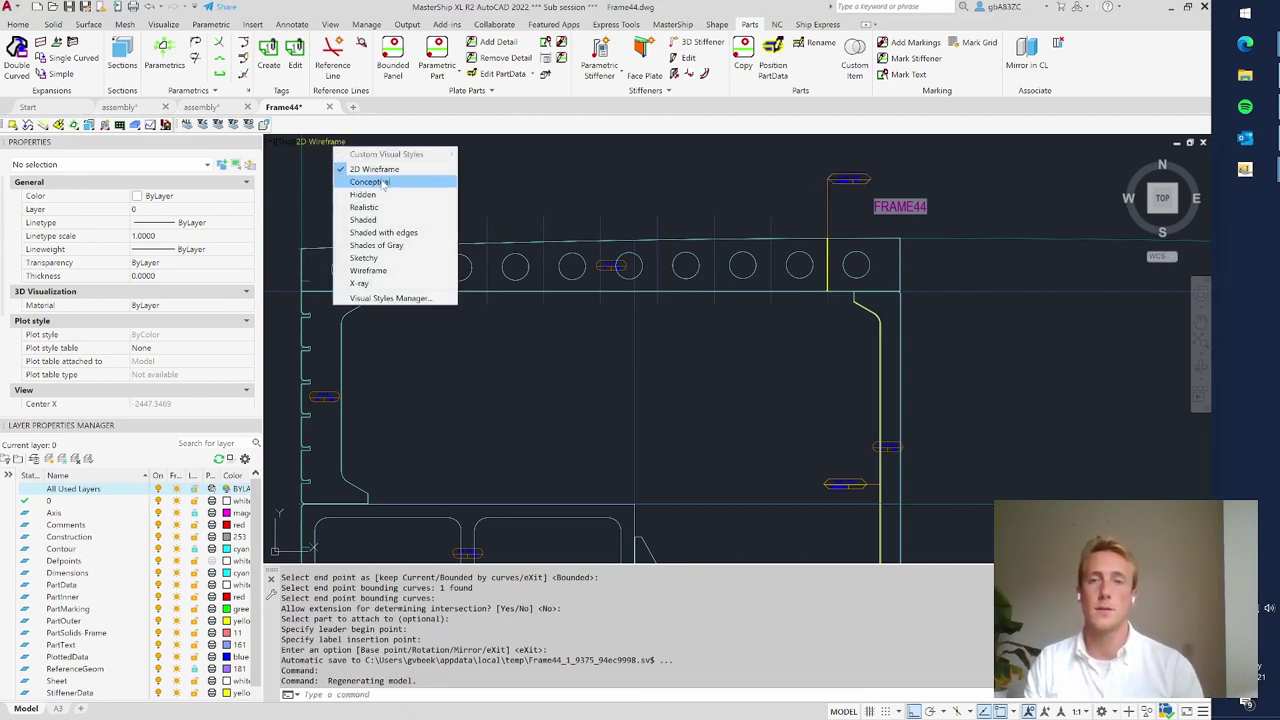
click(826, 339)
mouse_move(763, 360)
shift+middle_down()
mouse_move(838, 297)
mouse_move(706, 244)
shift+middle_up()
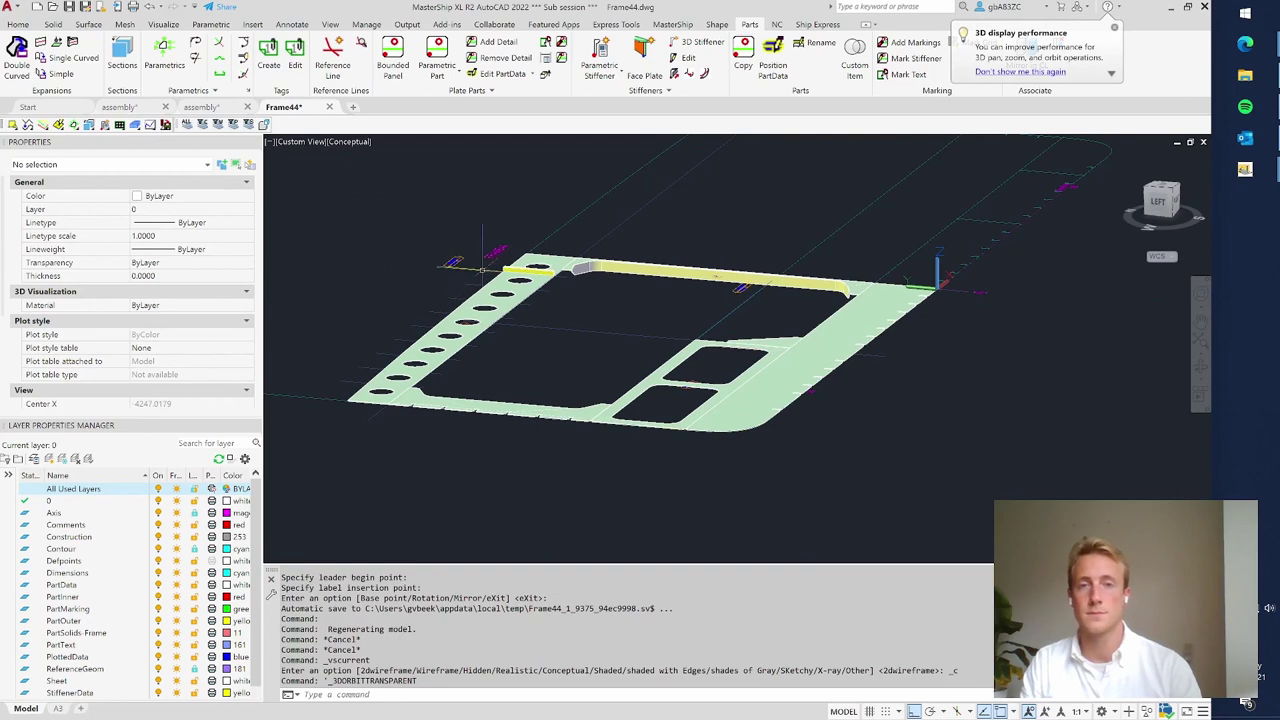
scroll(495, 255, up, 3)
scroll(570, 252, up, 1)
scroll(541, 286, up, 4)
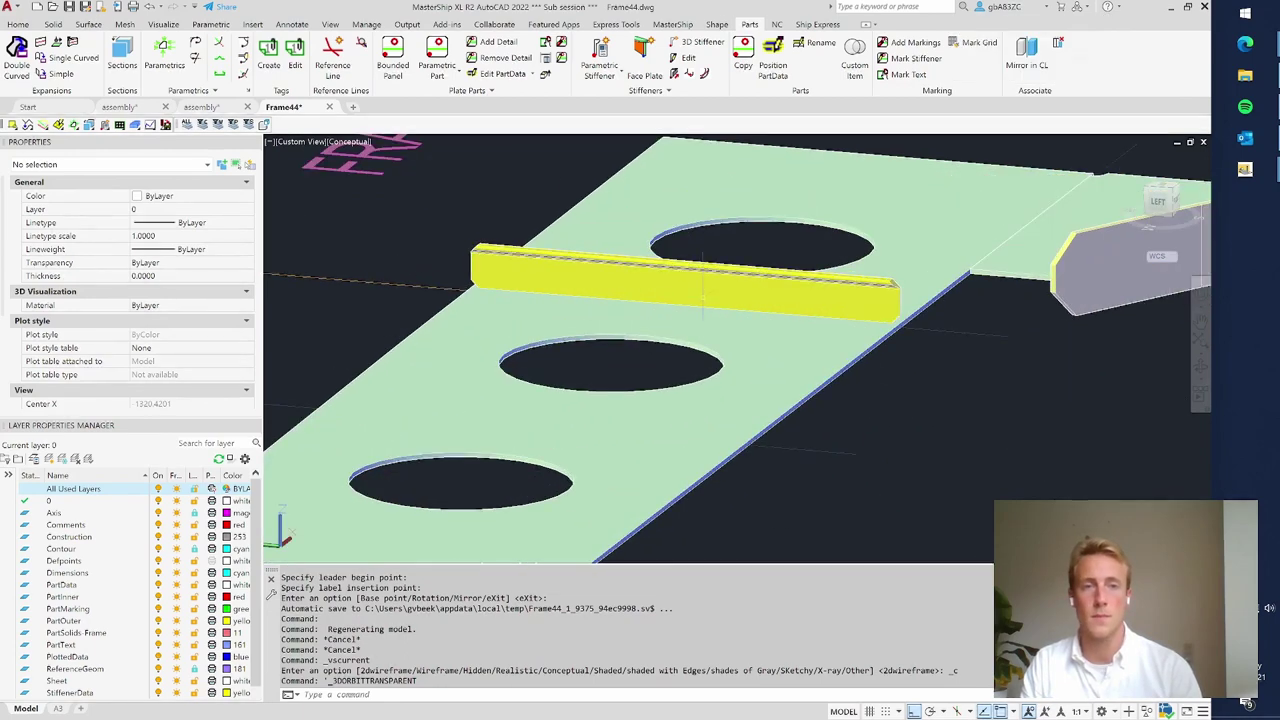
shift+middle_drag(872, 430, 915, 424)
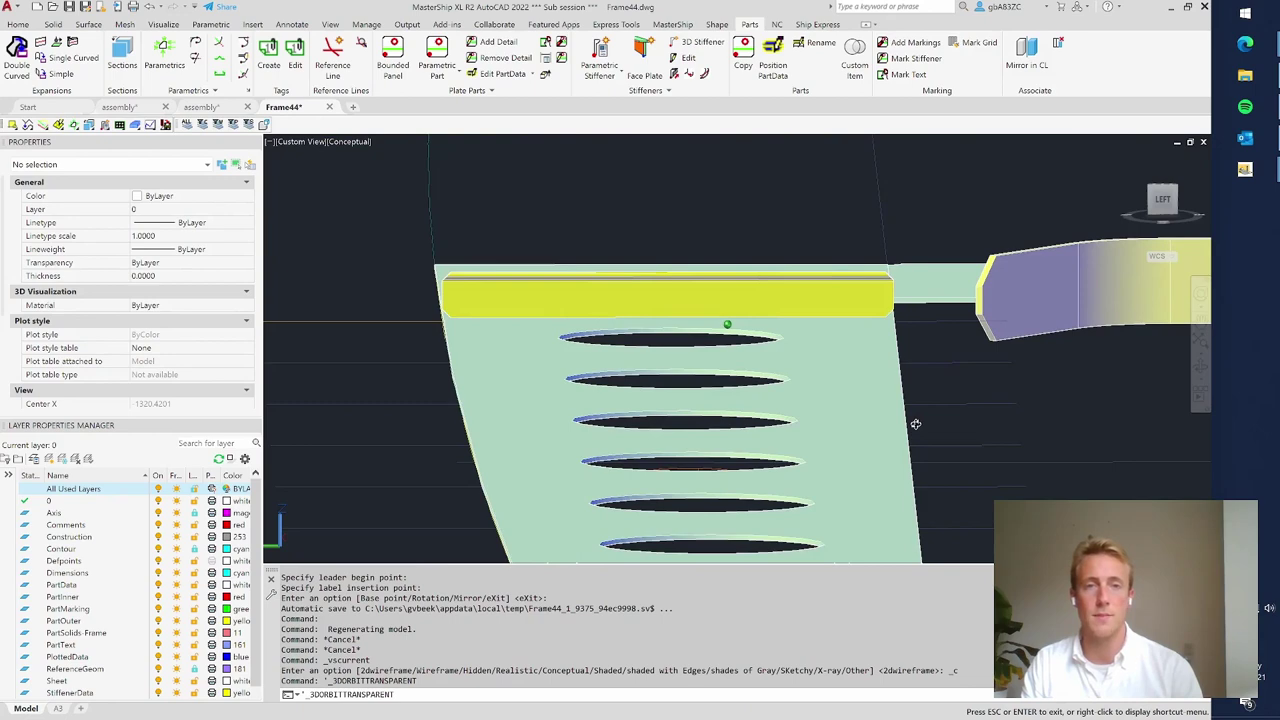
shift+middle_drag(915, 424, 856, 280)
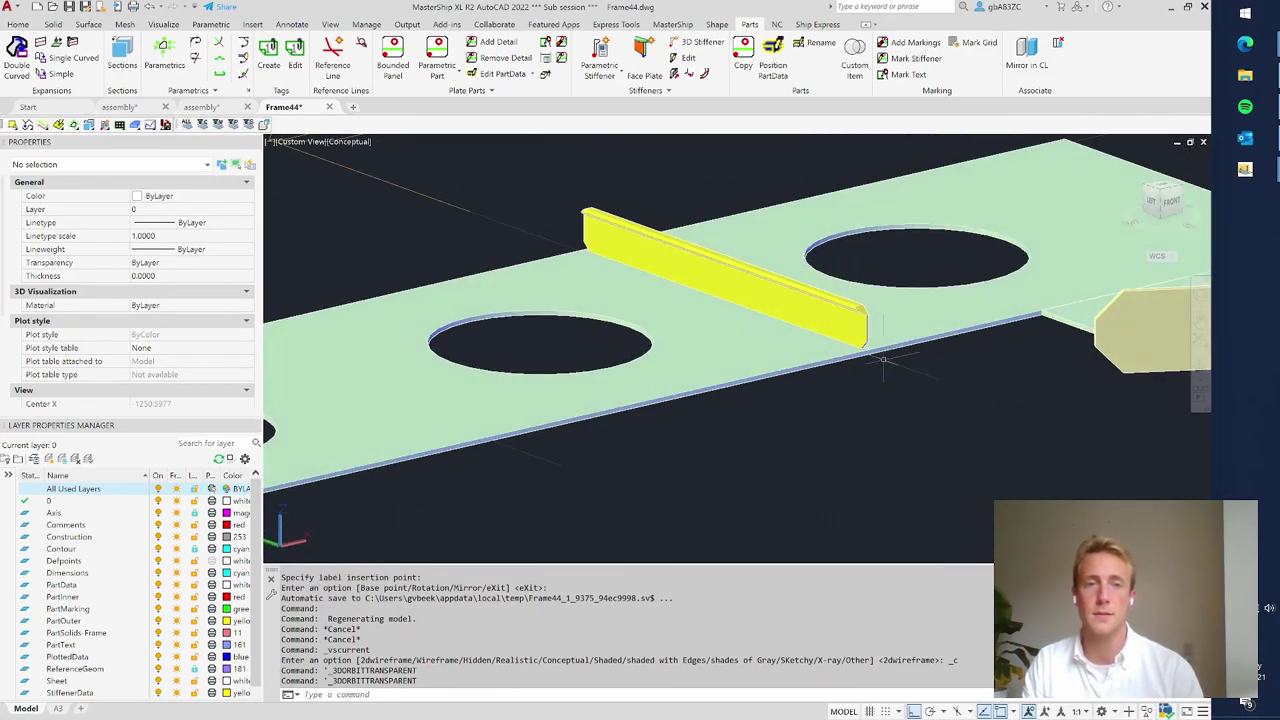
- Examine the snipe at the stiffener's lower end and how the profile sits between the round cutouts
scroll(856, 280, up, 5)
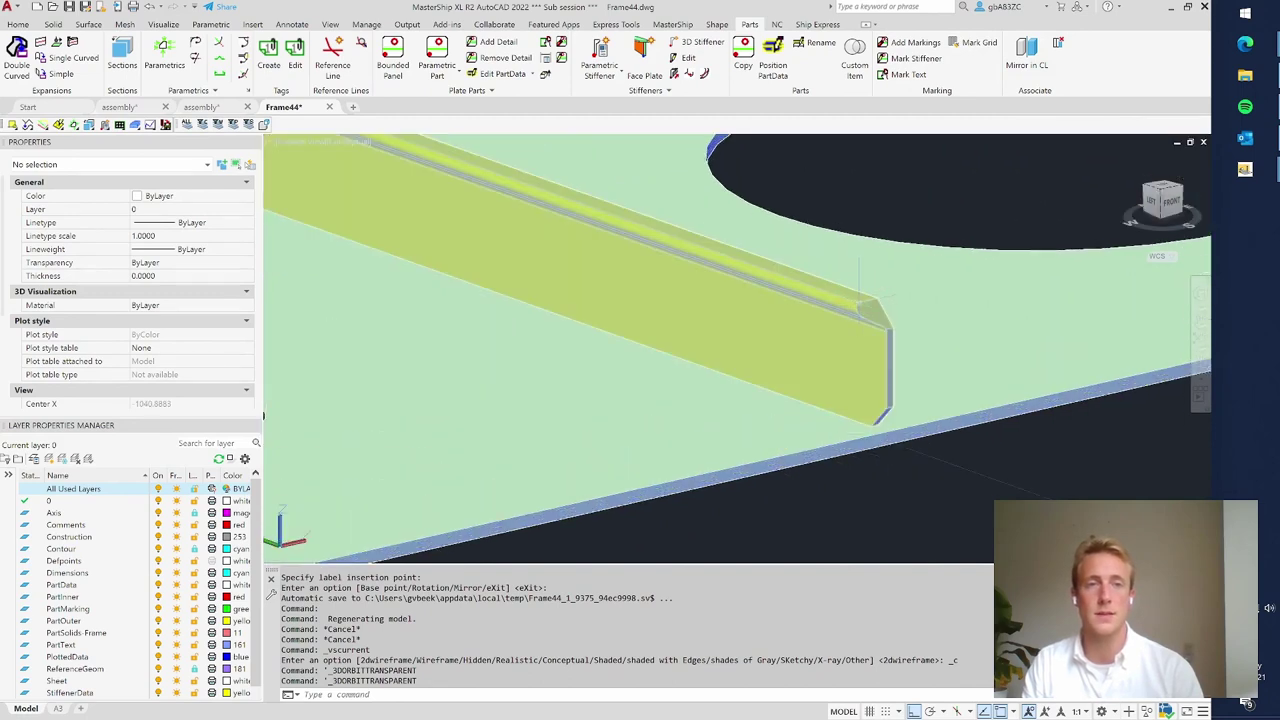
mouse_move(885, 336)
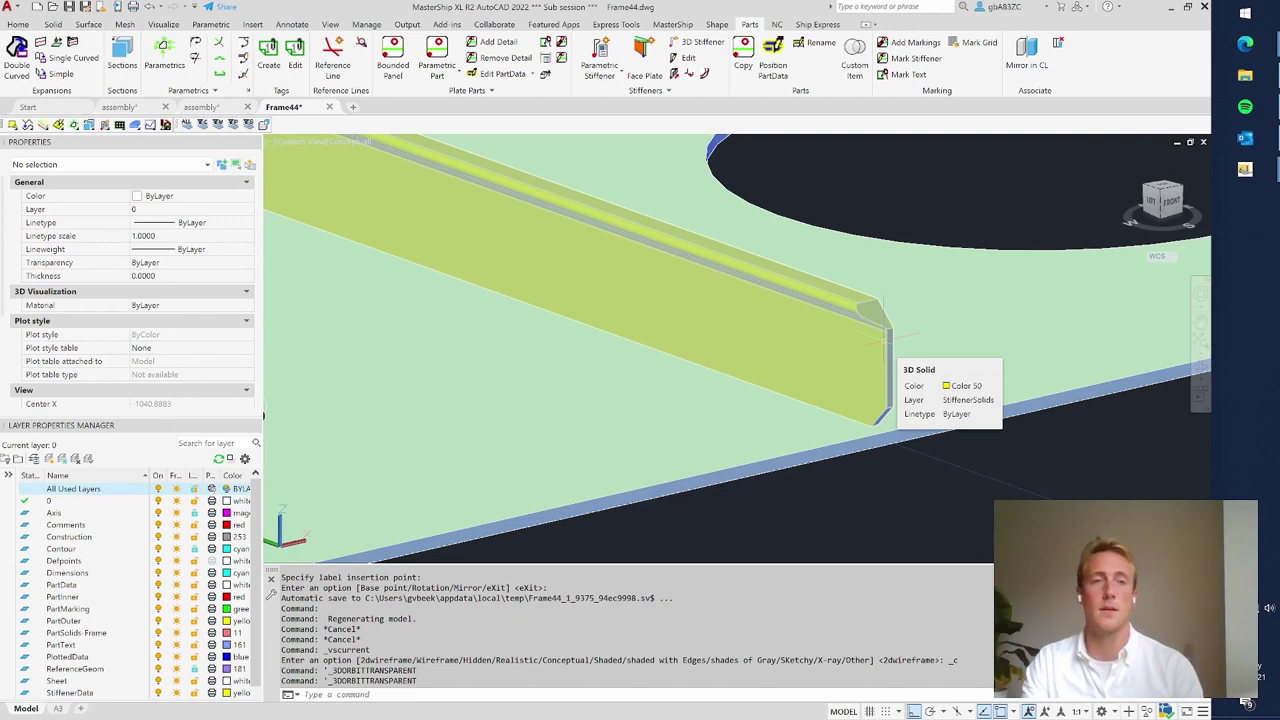
scroll(886, 336, down, 2)
scroll(980, 467, down, 2)
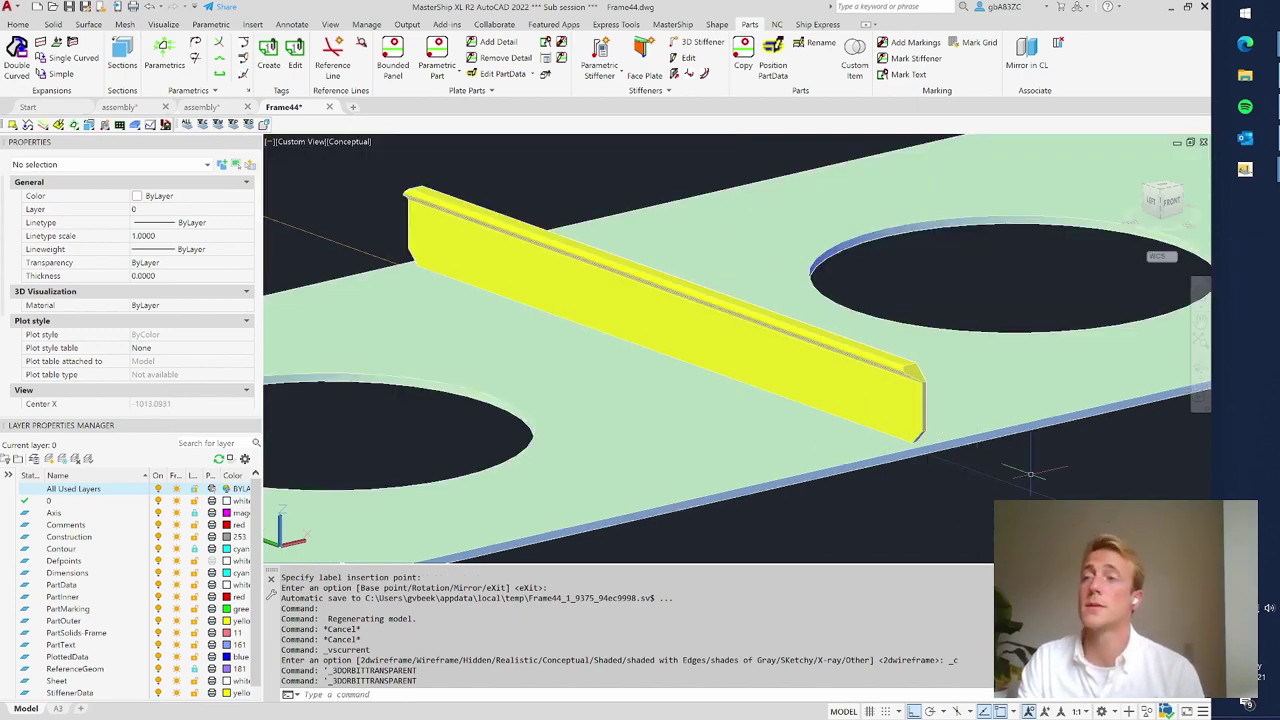
scroll(1030, 470, down, 2)
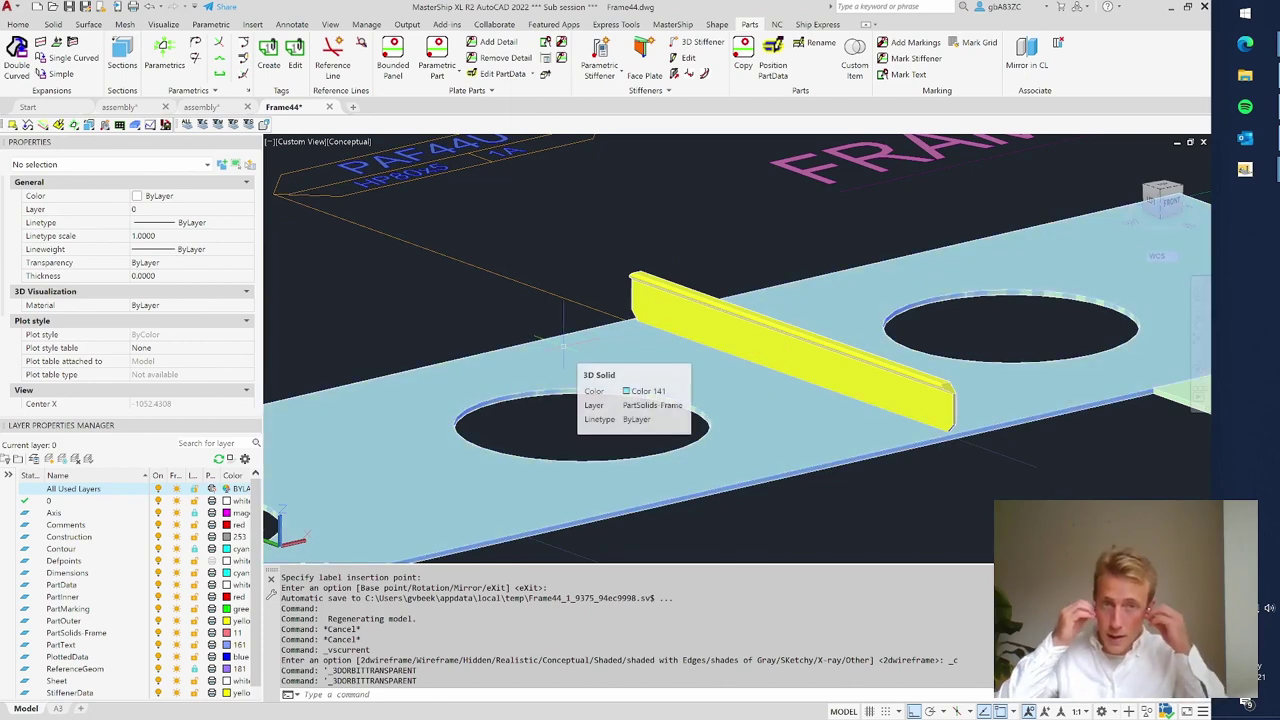
shift+middle_drag(414, 290, 527, 267)
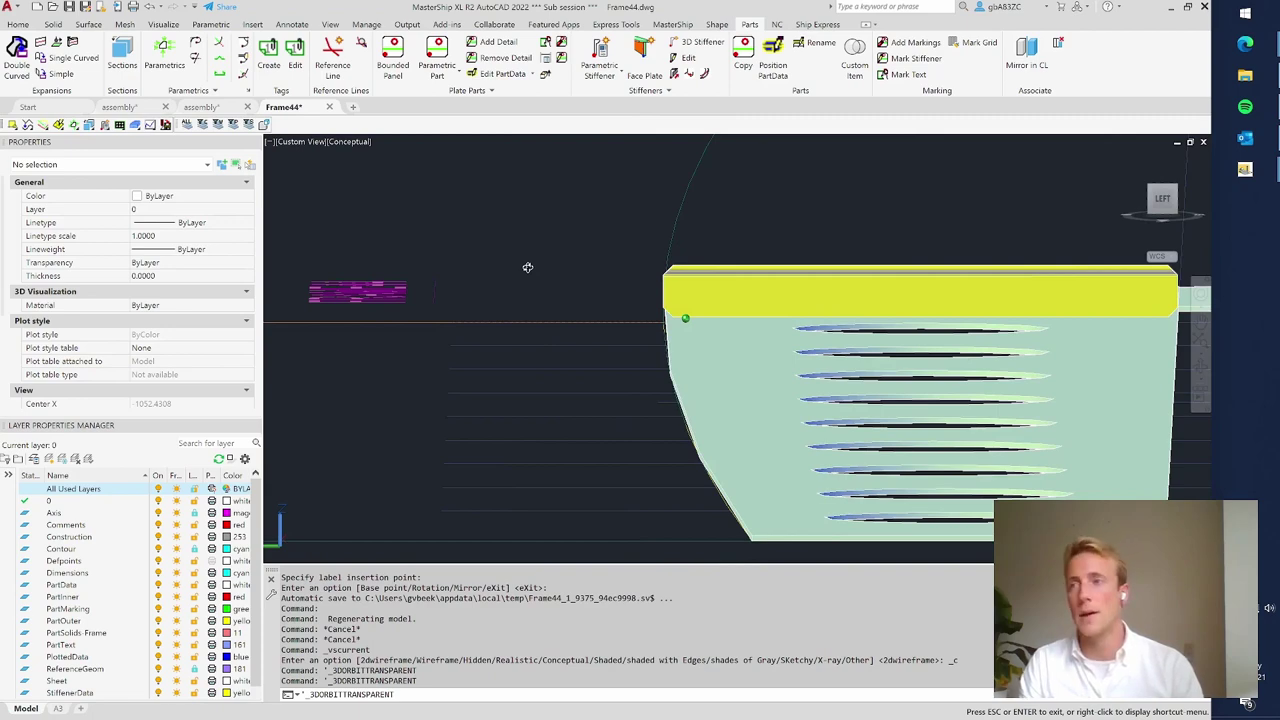
- Edit the deck panel's stiffener to have a 50 mm start gap and a 50 mm end gap
mouse_move(527, 267)
shift+middle_down()
mouse_move(580, 240)
mouse_move(541, 279)
shift+middle_up()
scroll(541, 279, down, 5)
scroll(765, 155, up, 5)
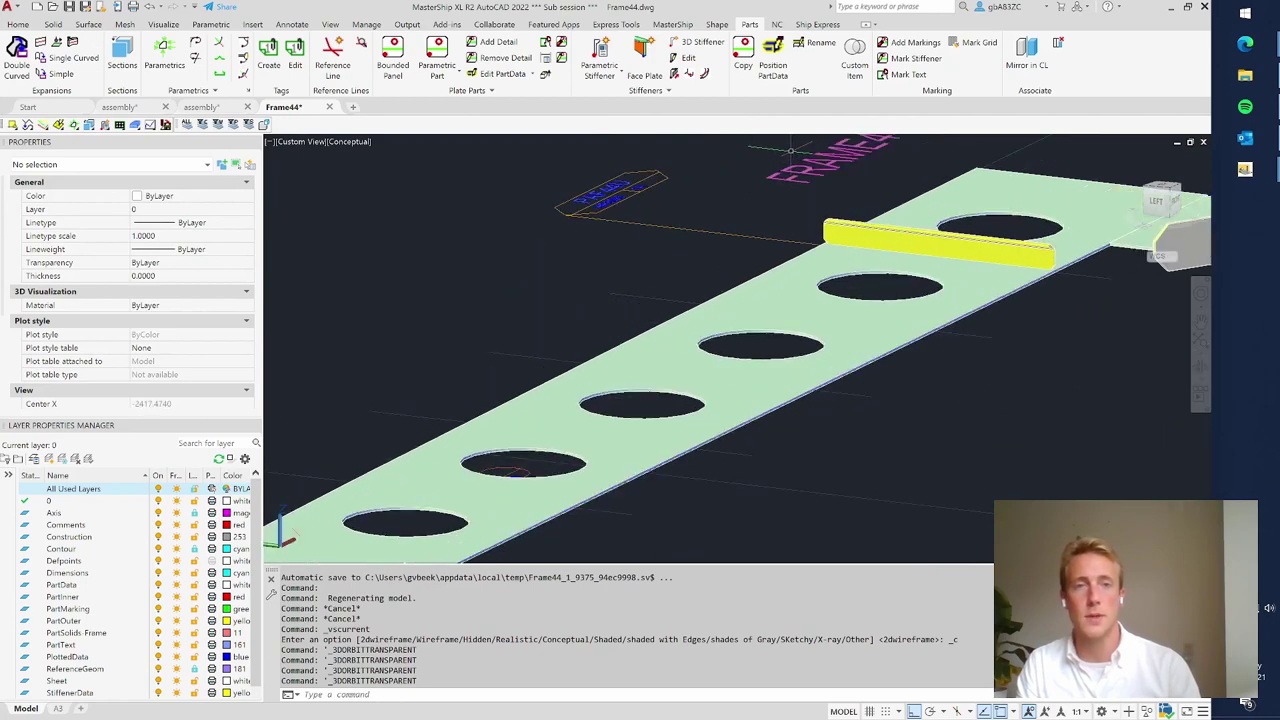
click(682, 58)
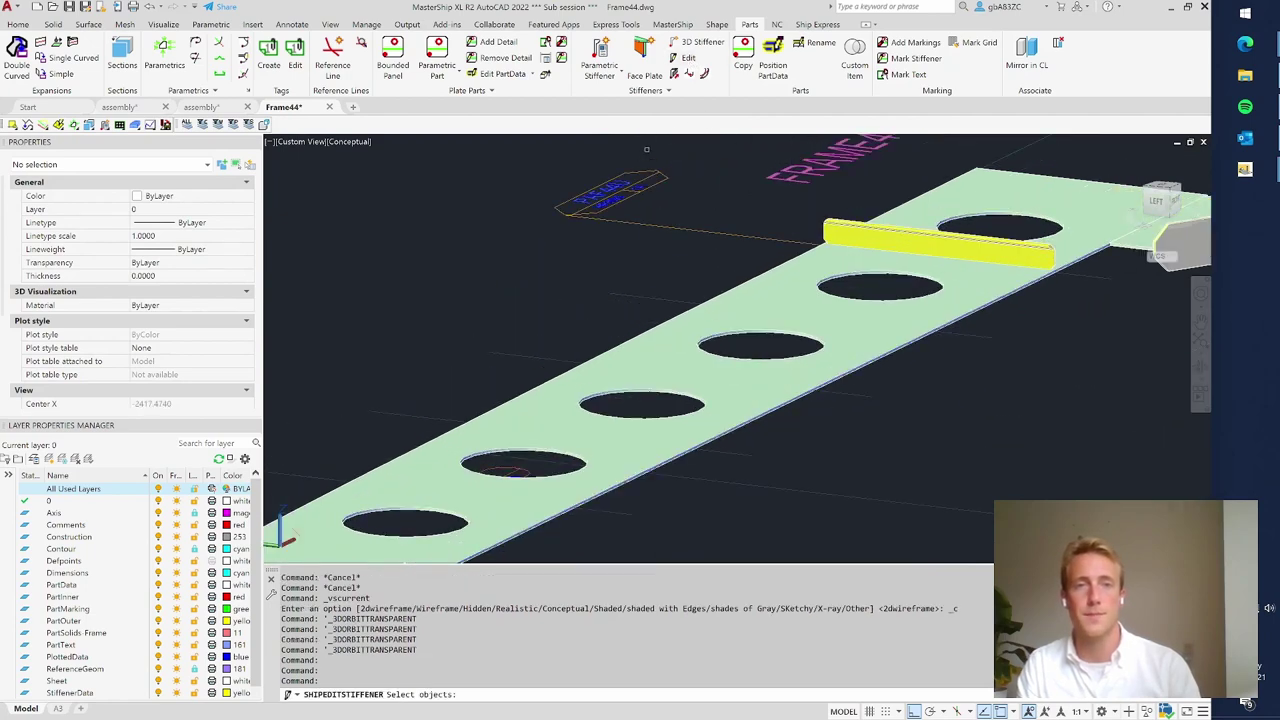
click(664, 207)
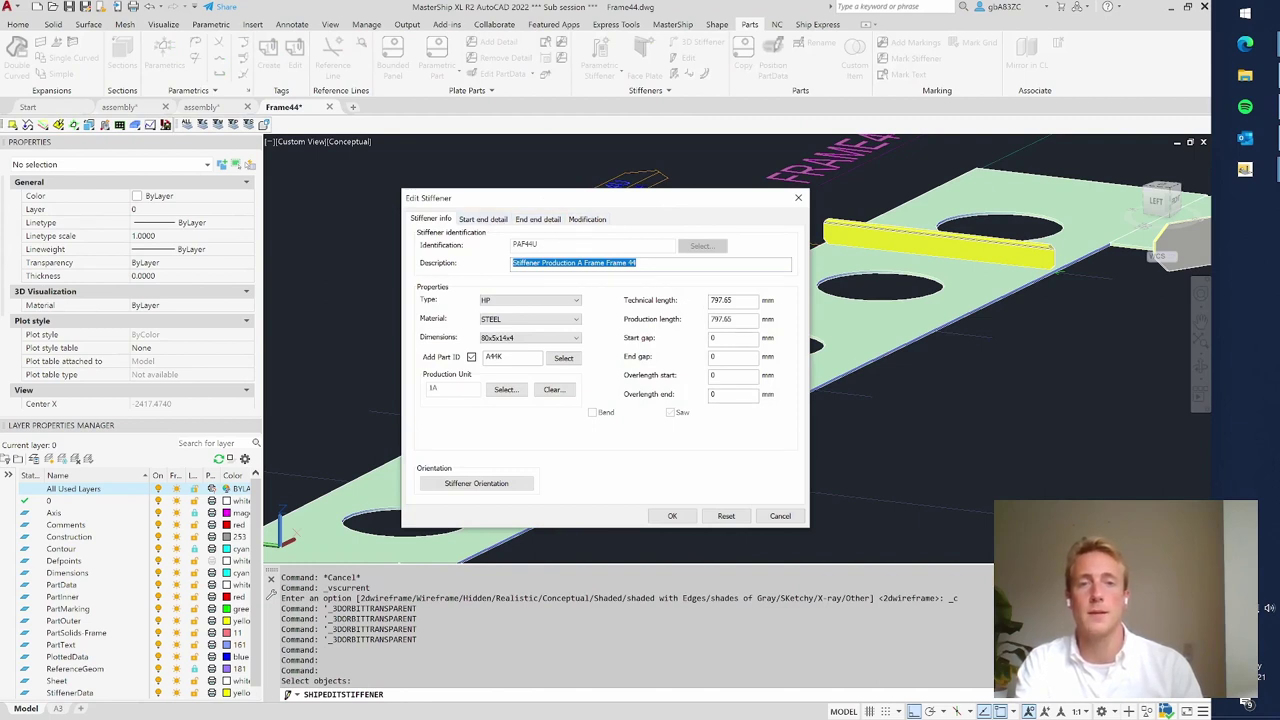
double_click(713, 338)
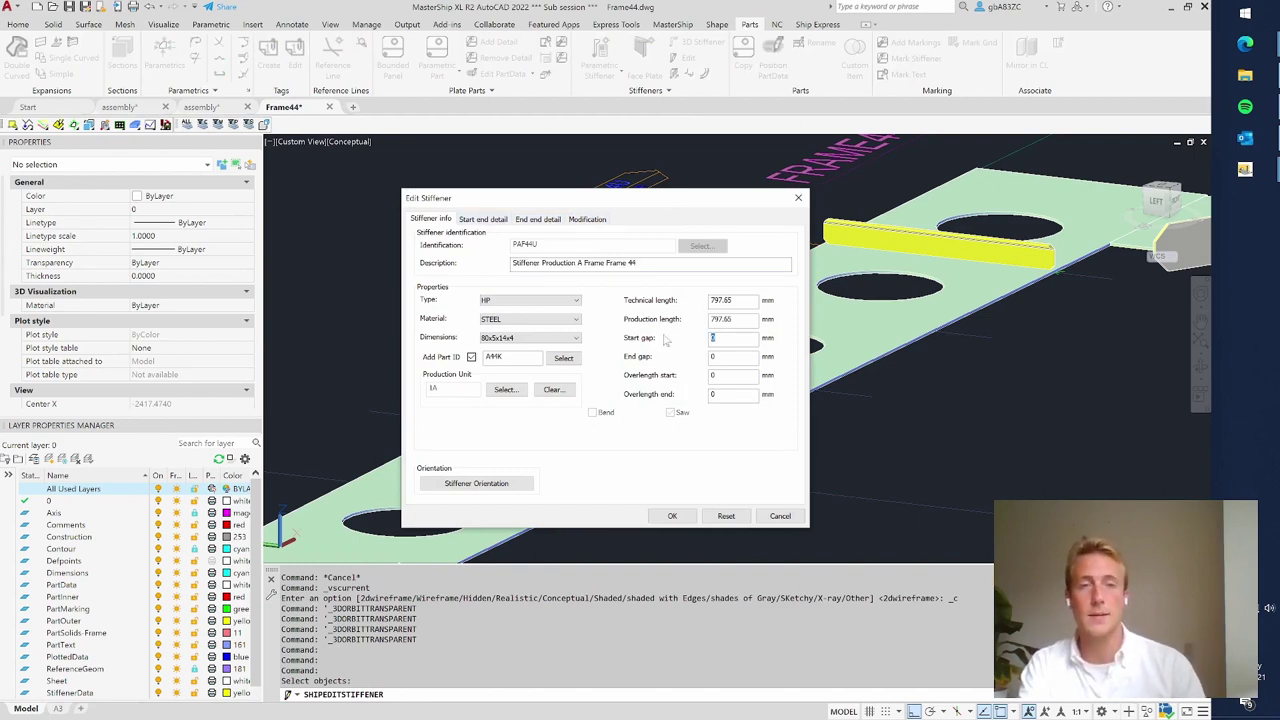
text(50)
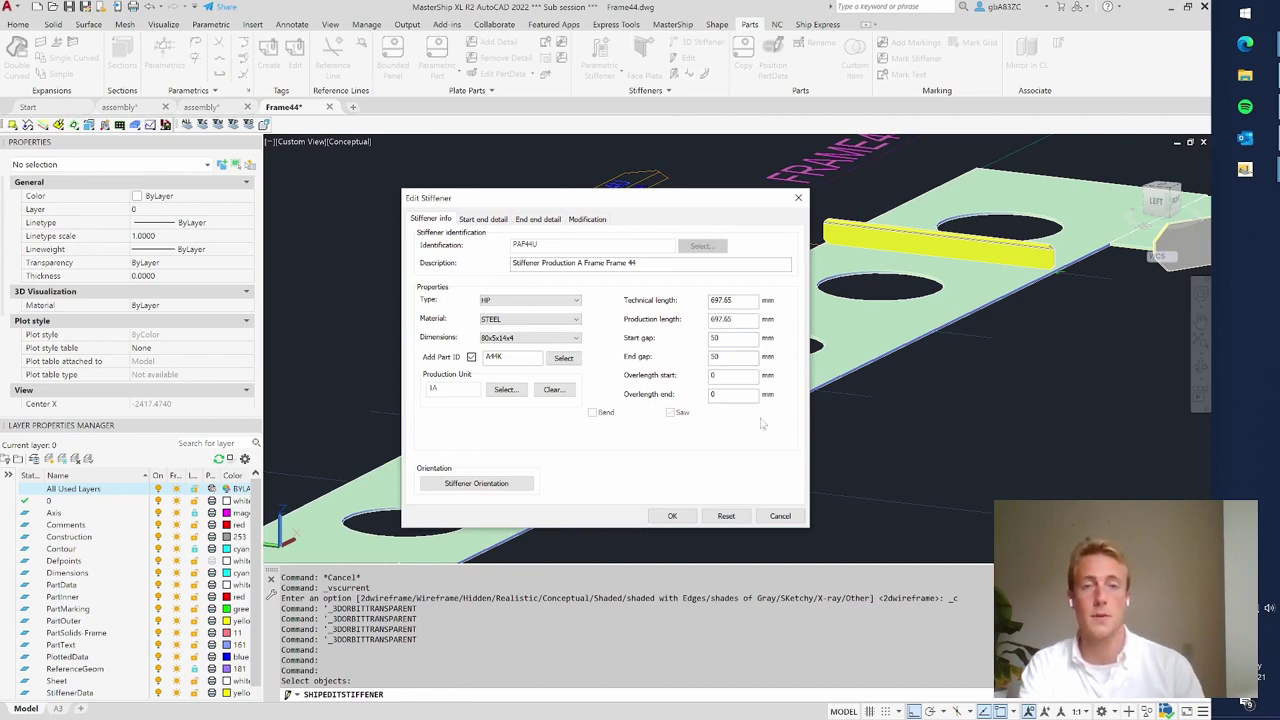
click(682, 521)
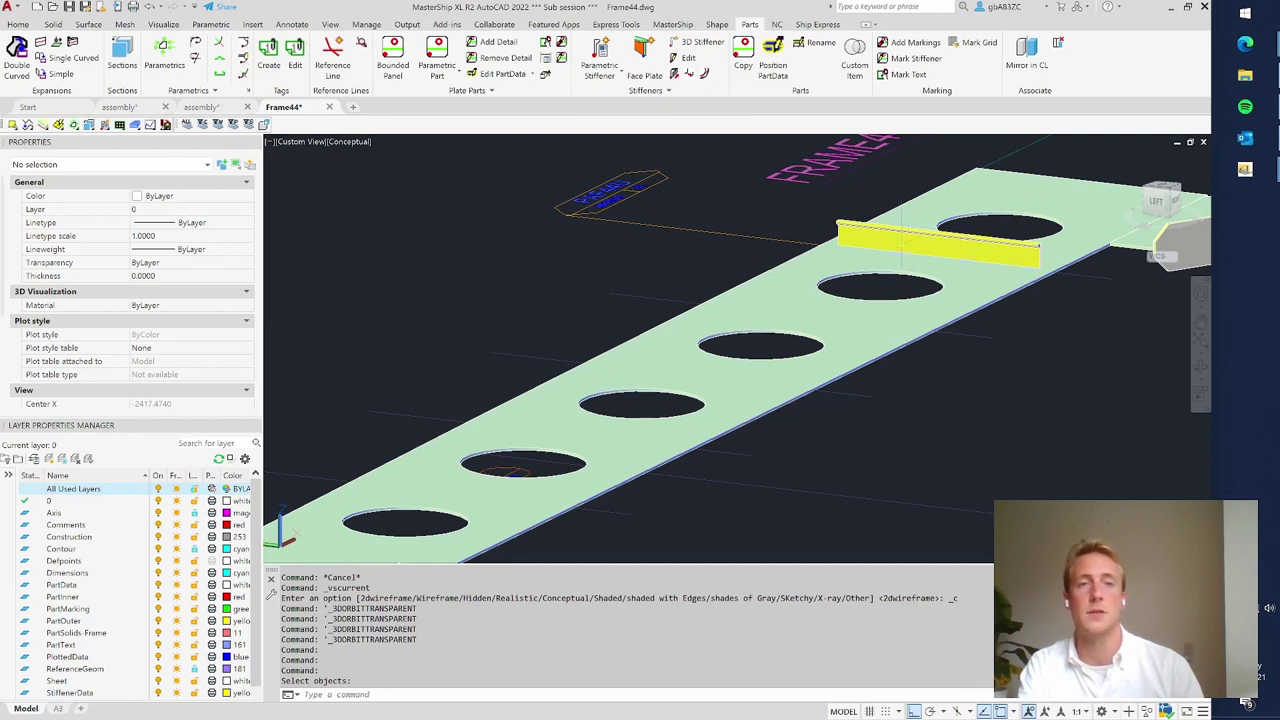
- Give the stiffener's start end detail type 0205 with Y1 set to 40 and Z1 to 45
click(688, 58)
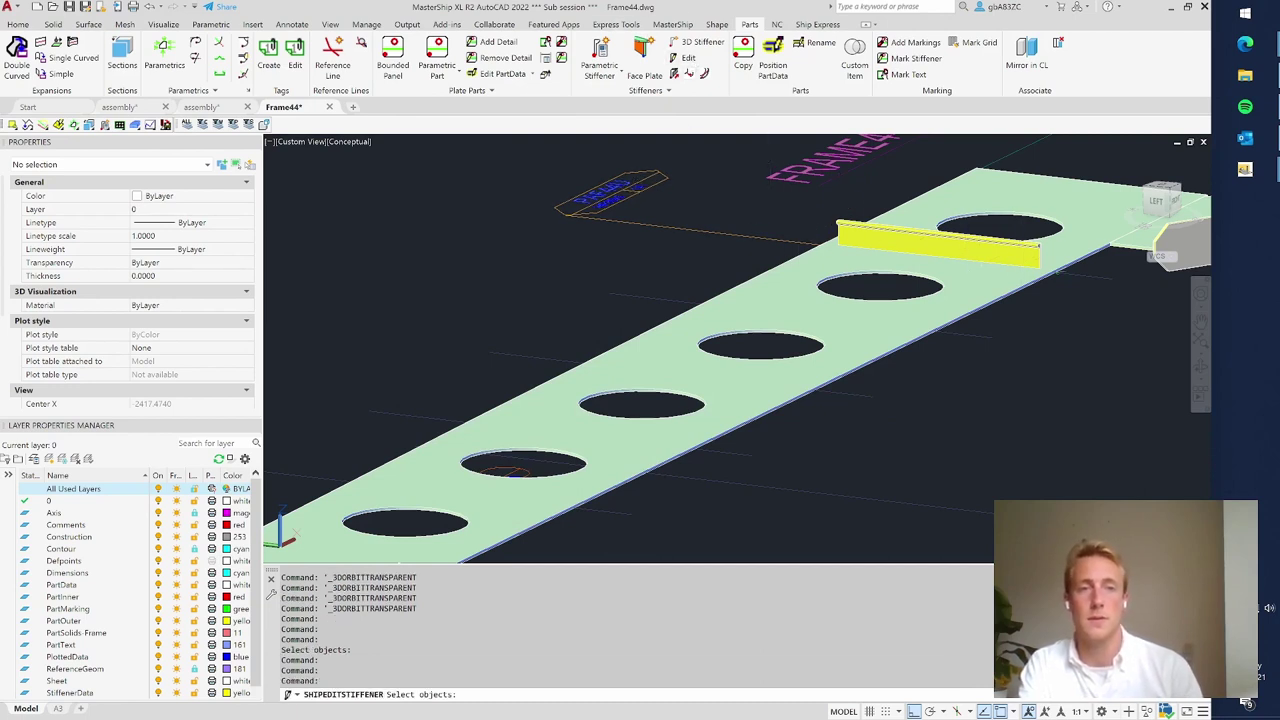
click(608, 192)
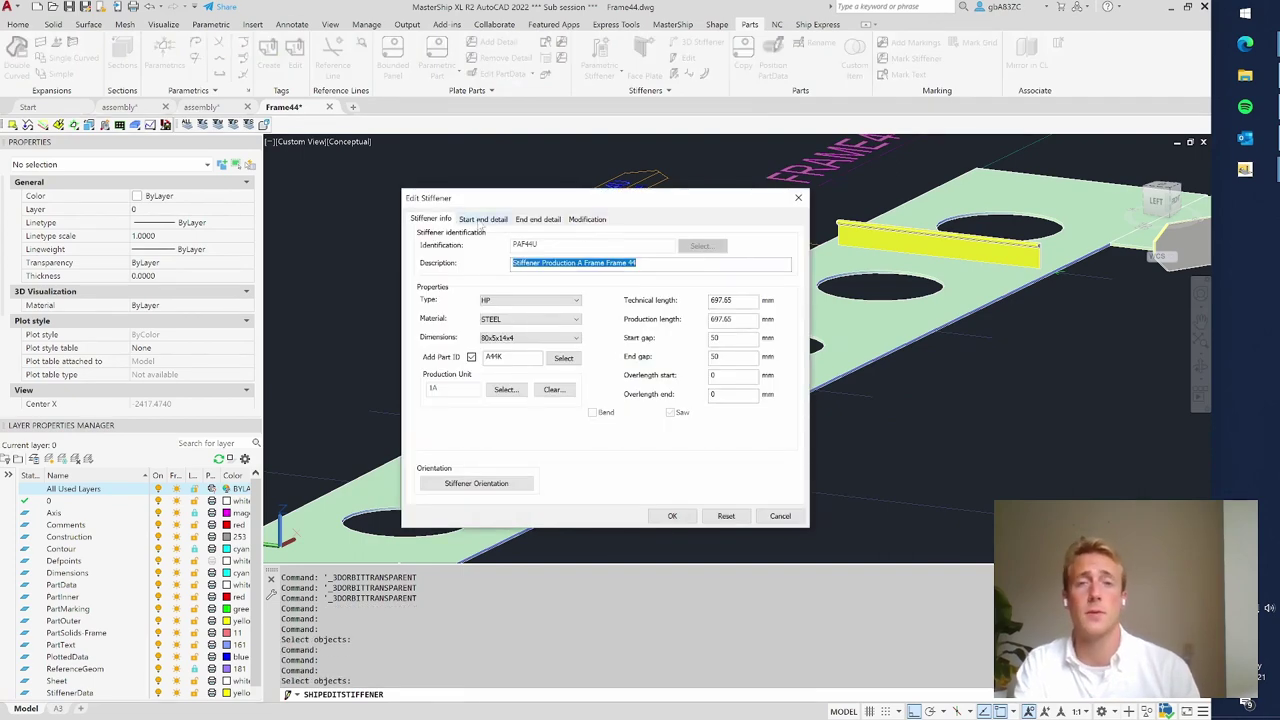
click(482, 220)
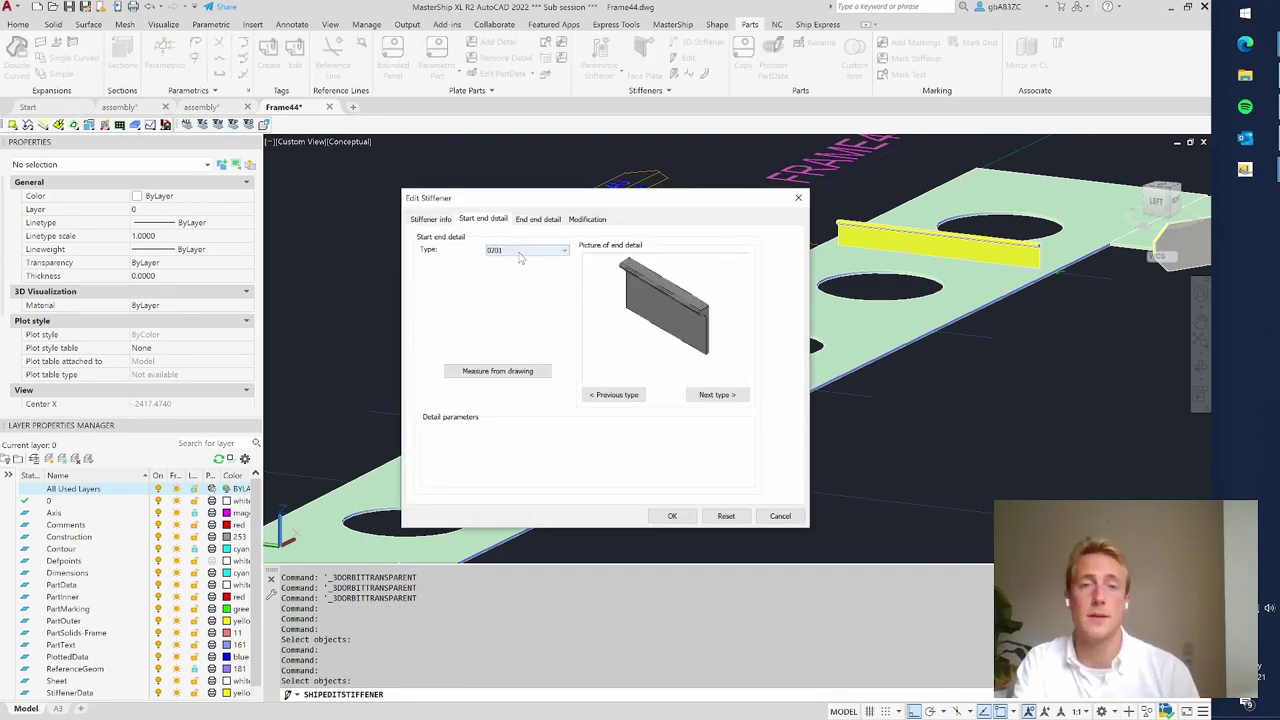
click(519, 254)
click(519, 257)
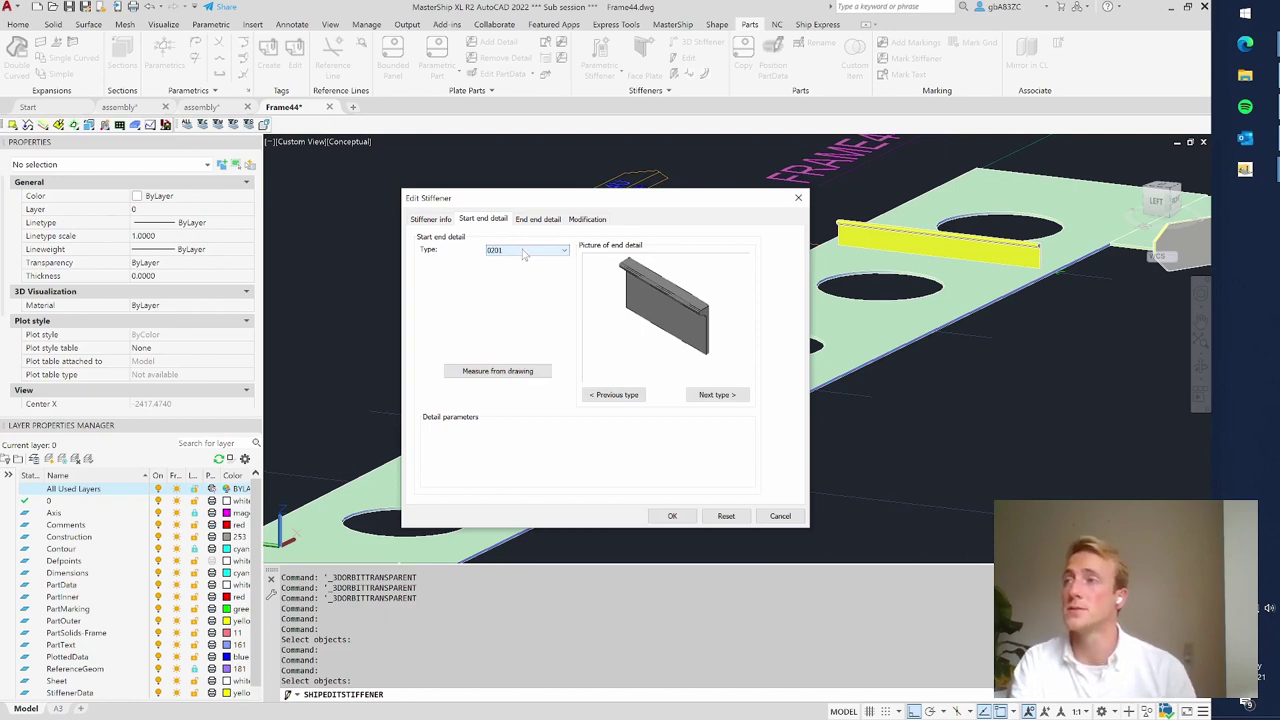
scroll(527, 258, down, 1)
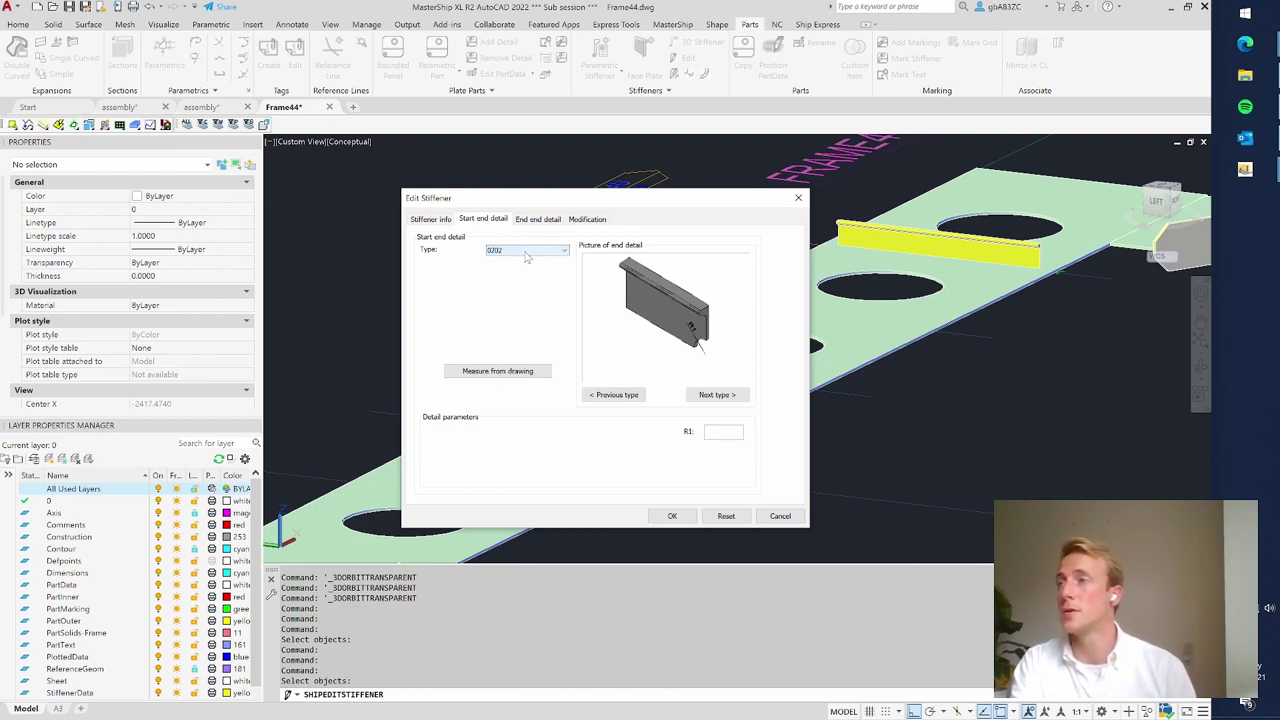
scroll(527, 257, down, 1)
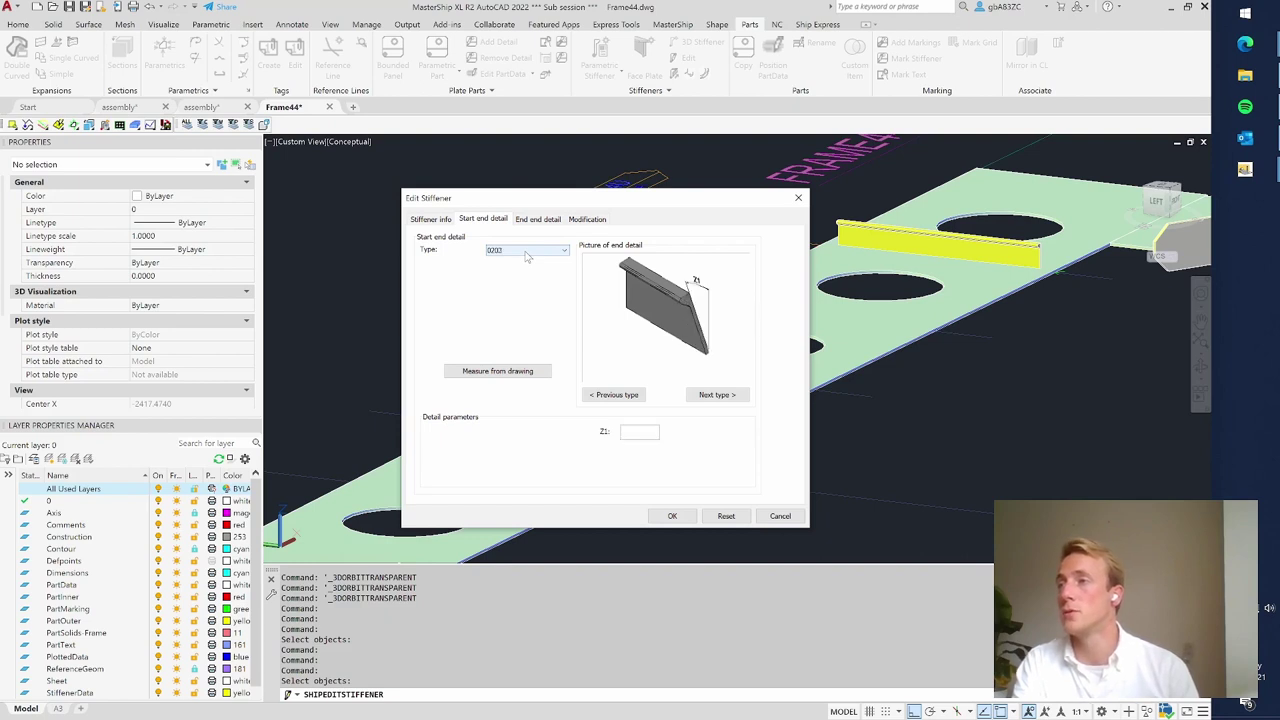
scroll(528, 257, down, 3)
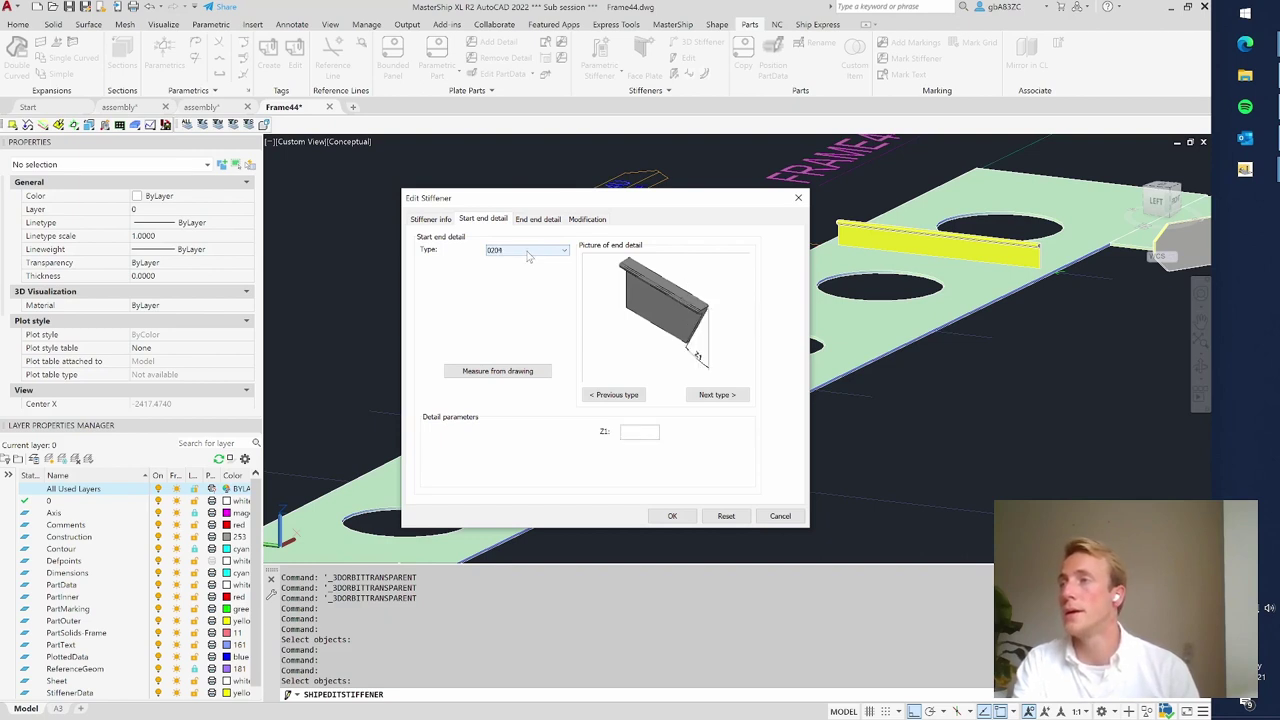
scroll(528, 257, down, 5)
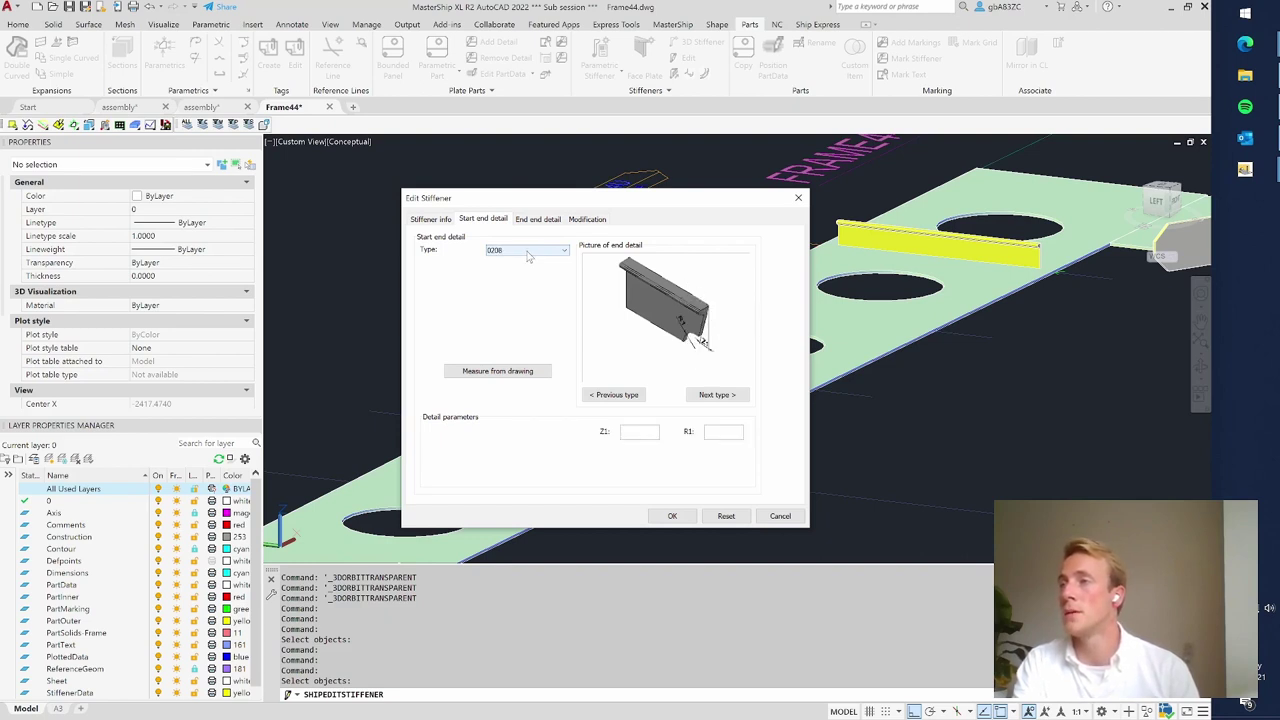
scroll(521, 254, down, 2)
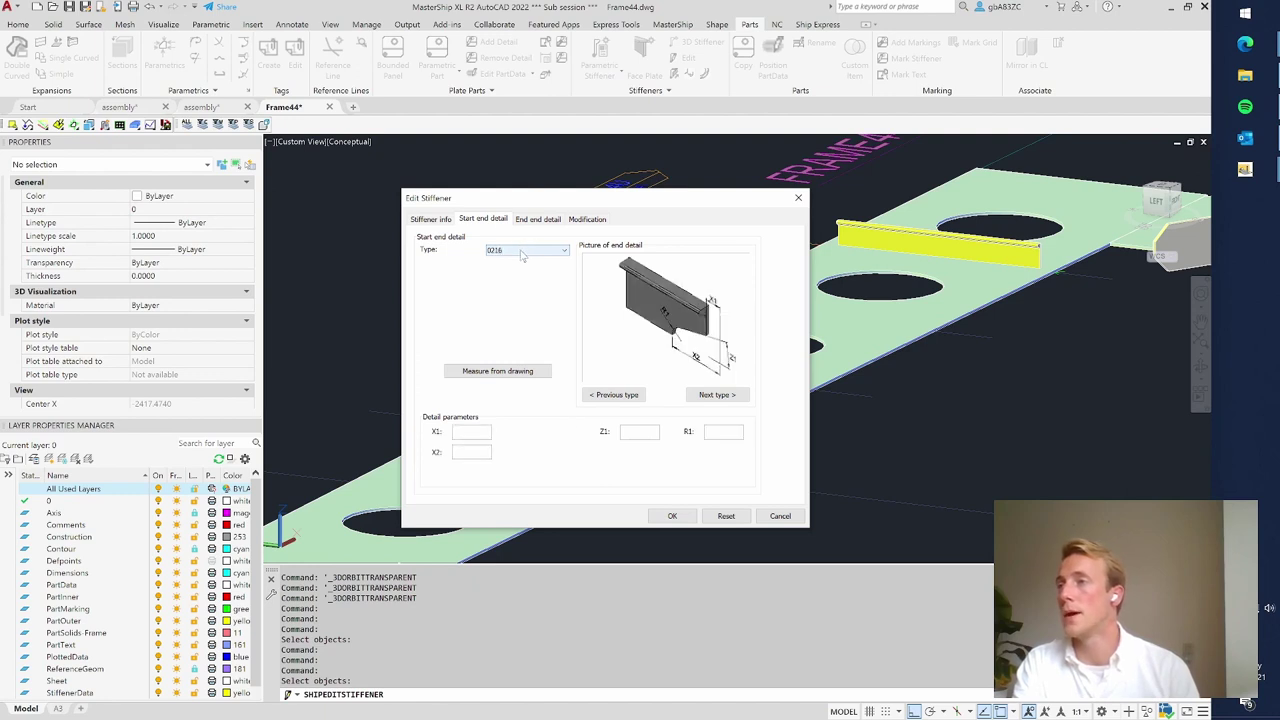
scroll(521, 256, up, 6)
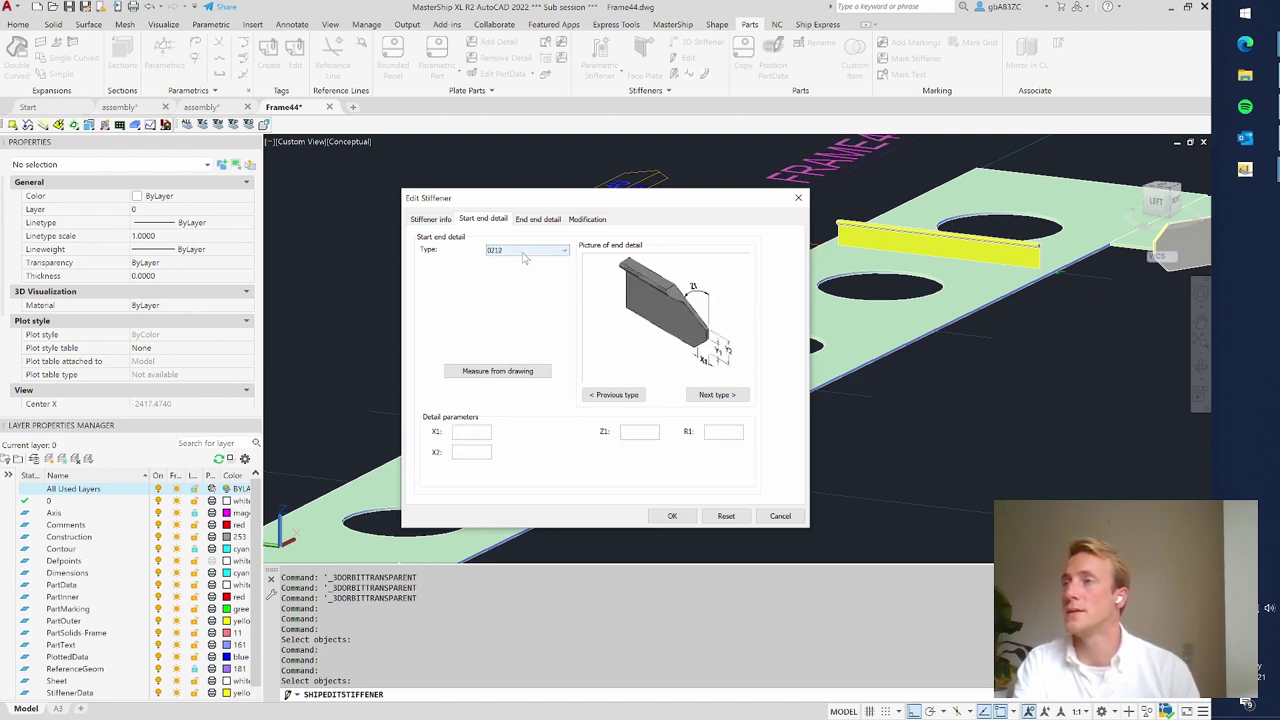
scroll(521, 256, up, 2)
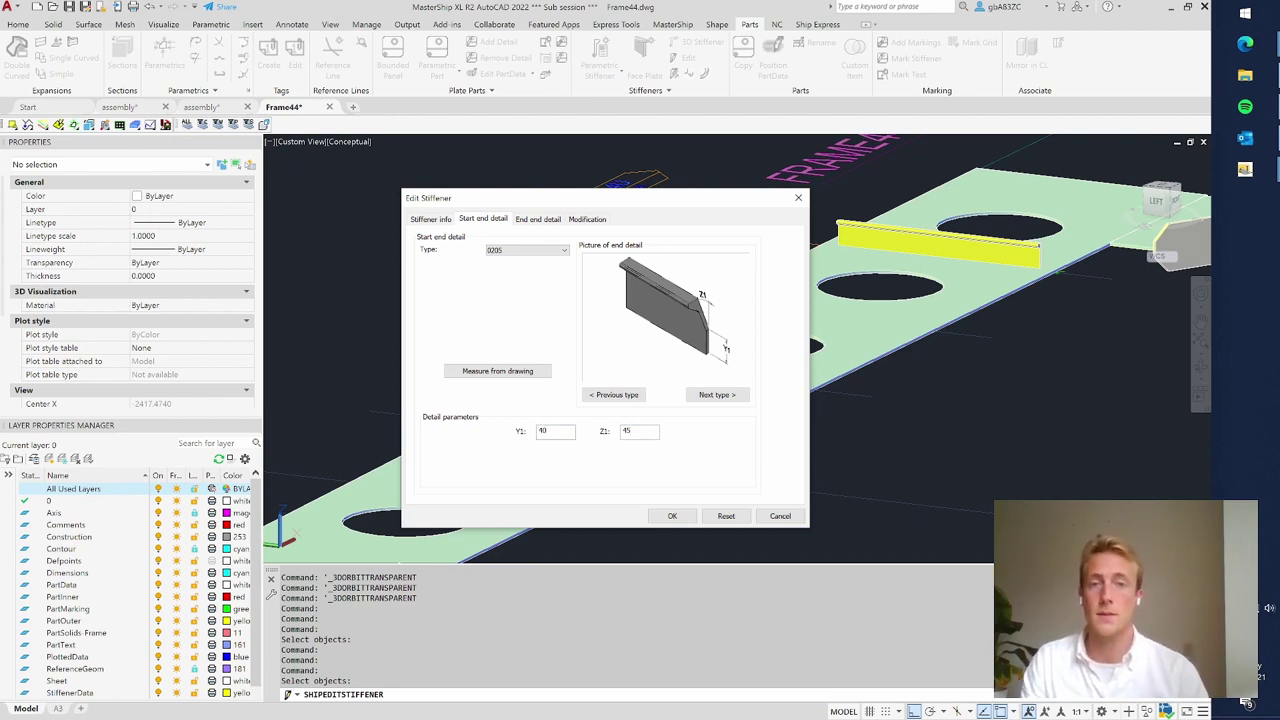
- Give the stiffener's other end detail type 0205 with Y1 40 and Z1 45, and apply the stiffener edits
click(537, 219)
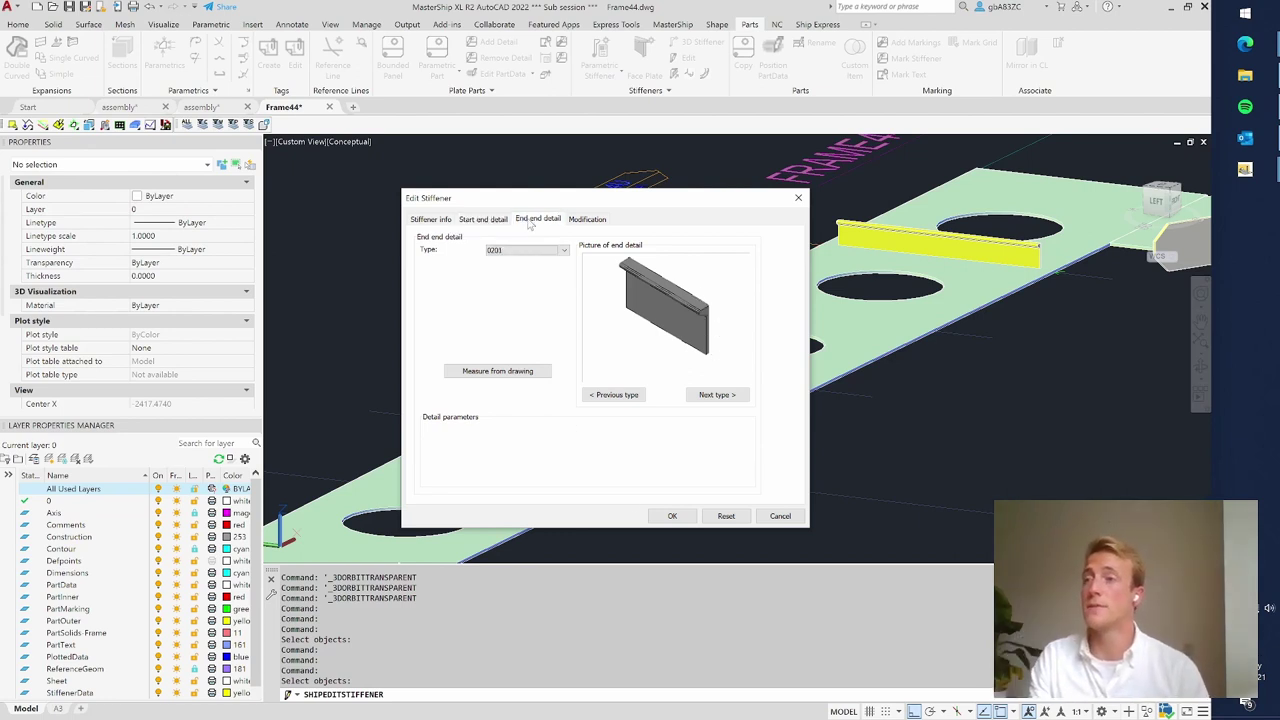
click(524, 251)
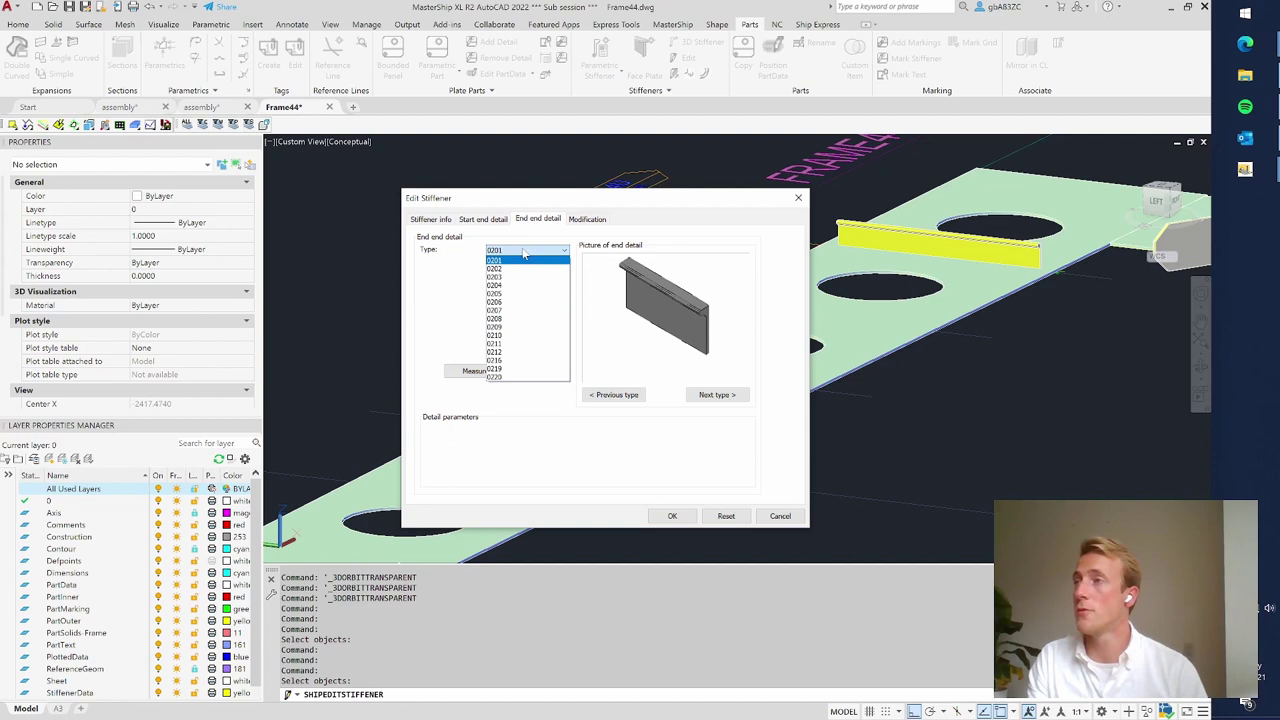
click(515, 311)
scroll(530, 256, up, 2)
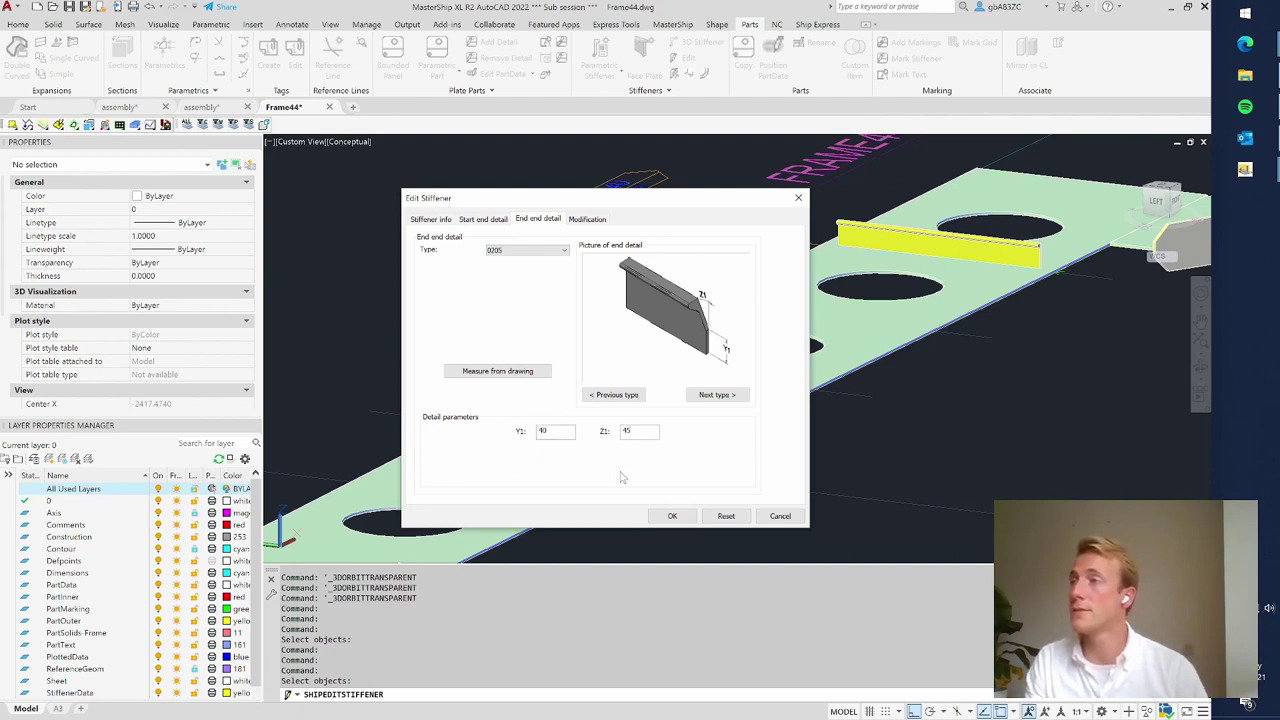
click(672, 516)
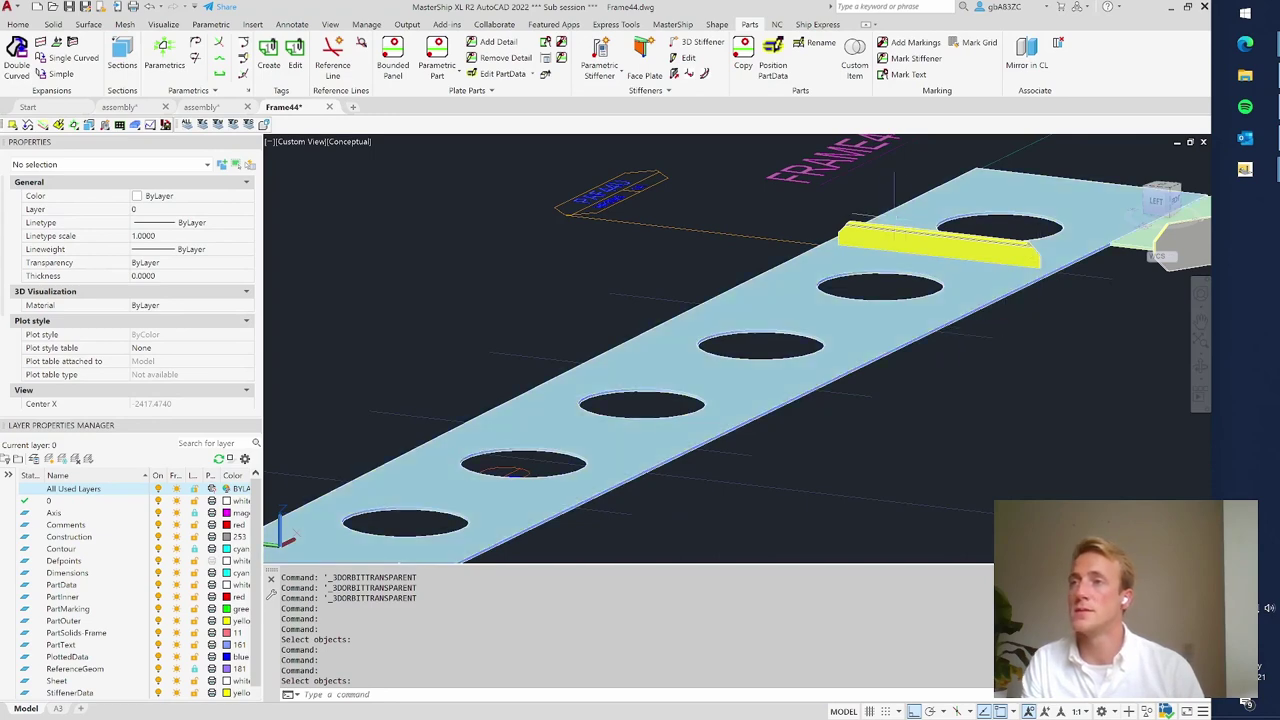
- Examine the stiffener's cut ends in 3D and return the frame to the top view
scroll(850, 212, up, 3)
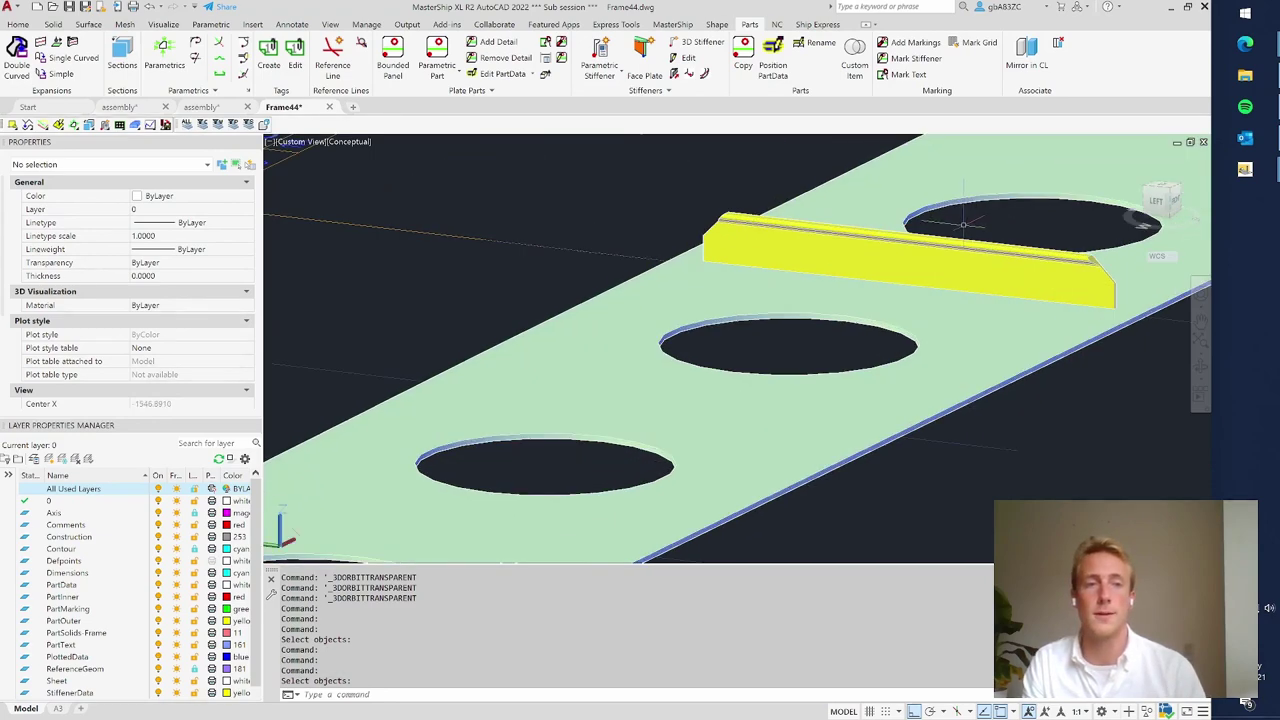
shift+middle_drag(1088, 418, 1025, 435)
scroll(1025, 435, down, 5)
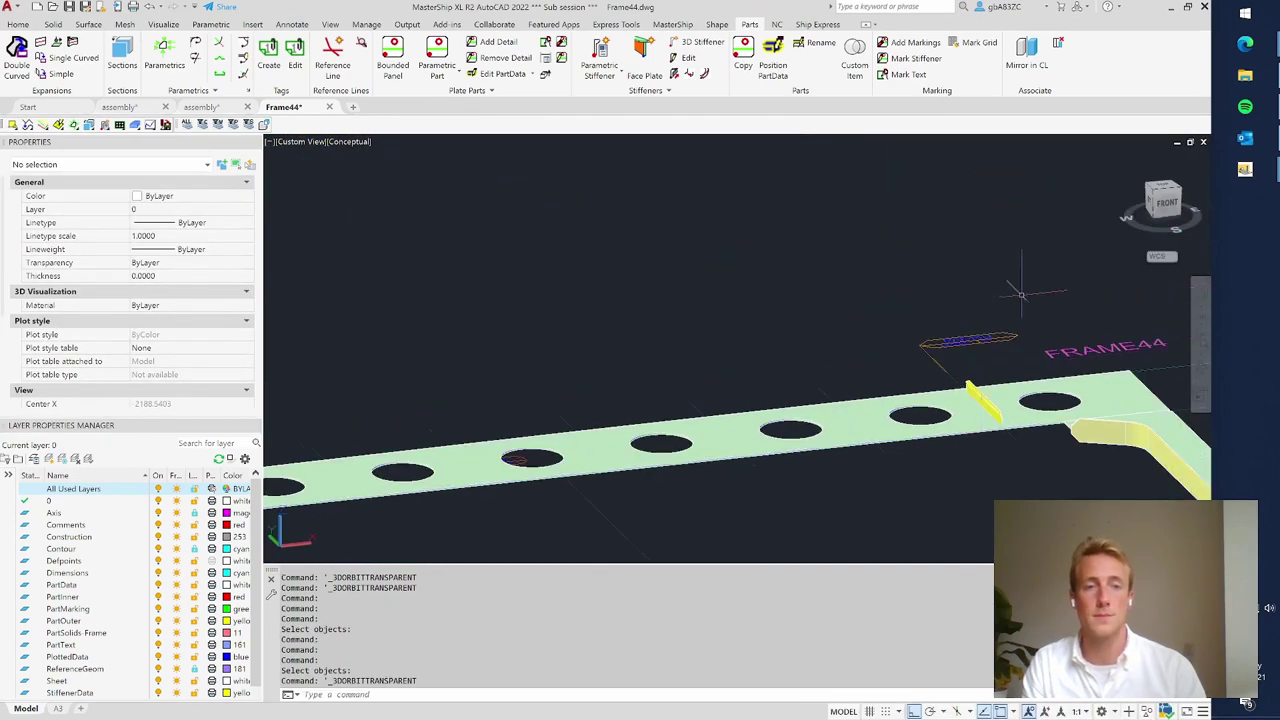
scroll(1031, 343, up, 3)
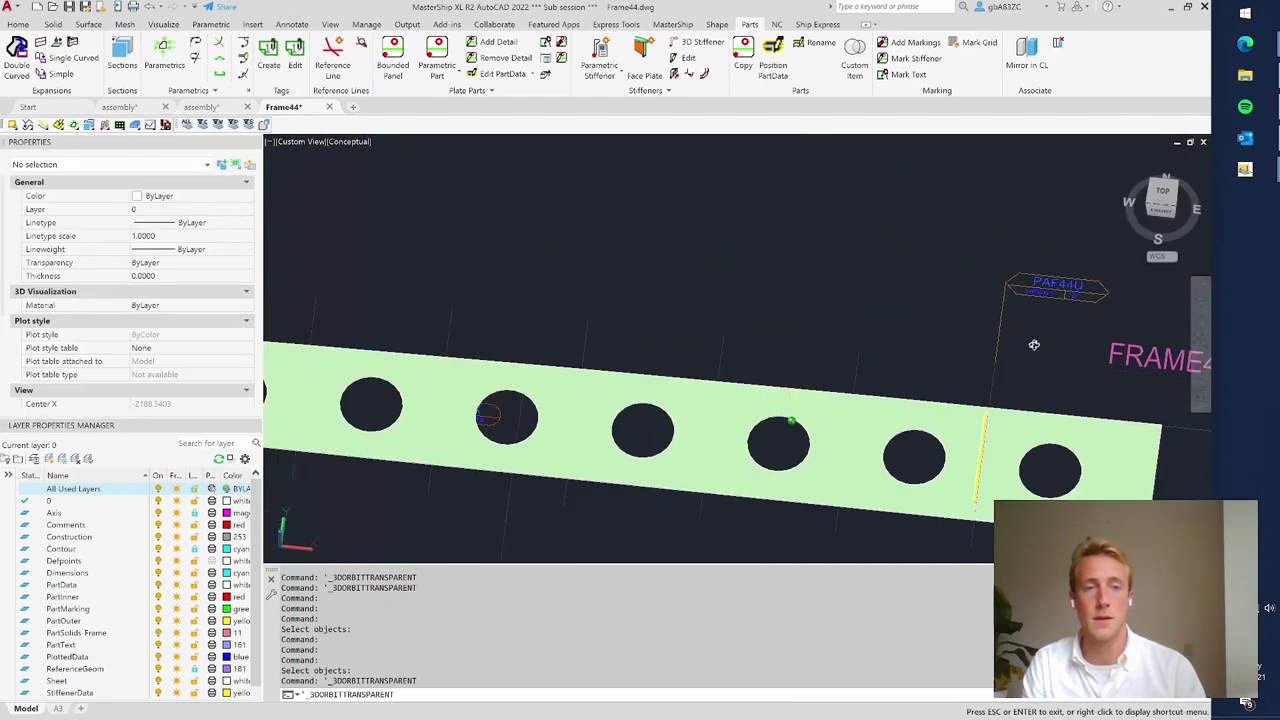
click(1161, 197)
scroll(660, 360, up, 3)
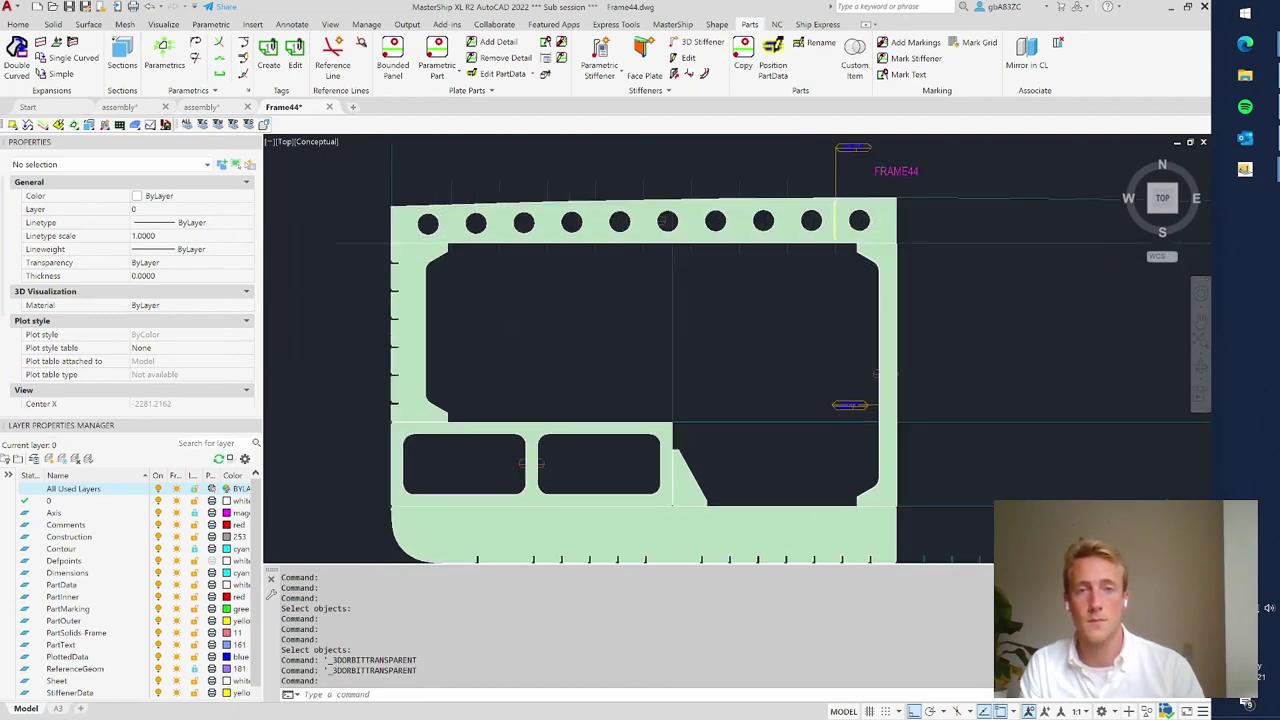
scroll(674, 366, up, 2)
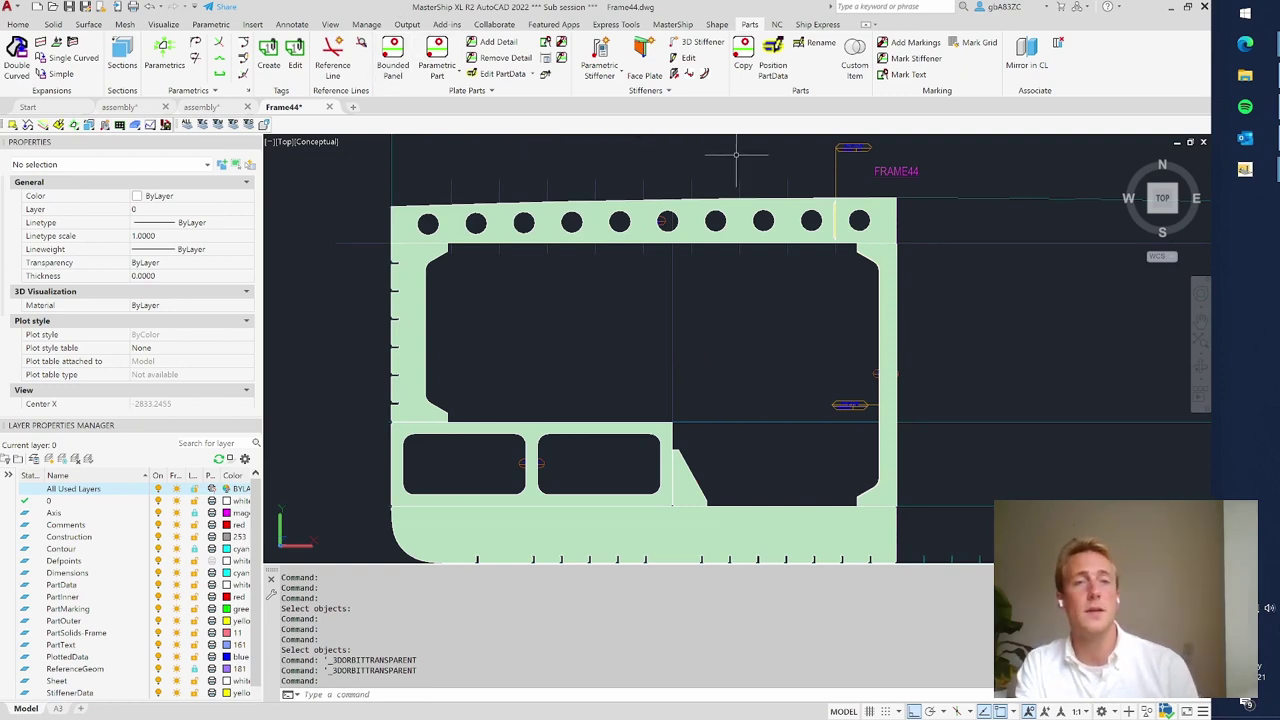
click(855, 158)
click(834, 172)
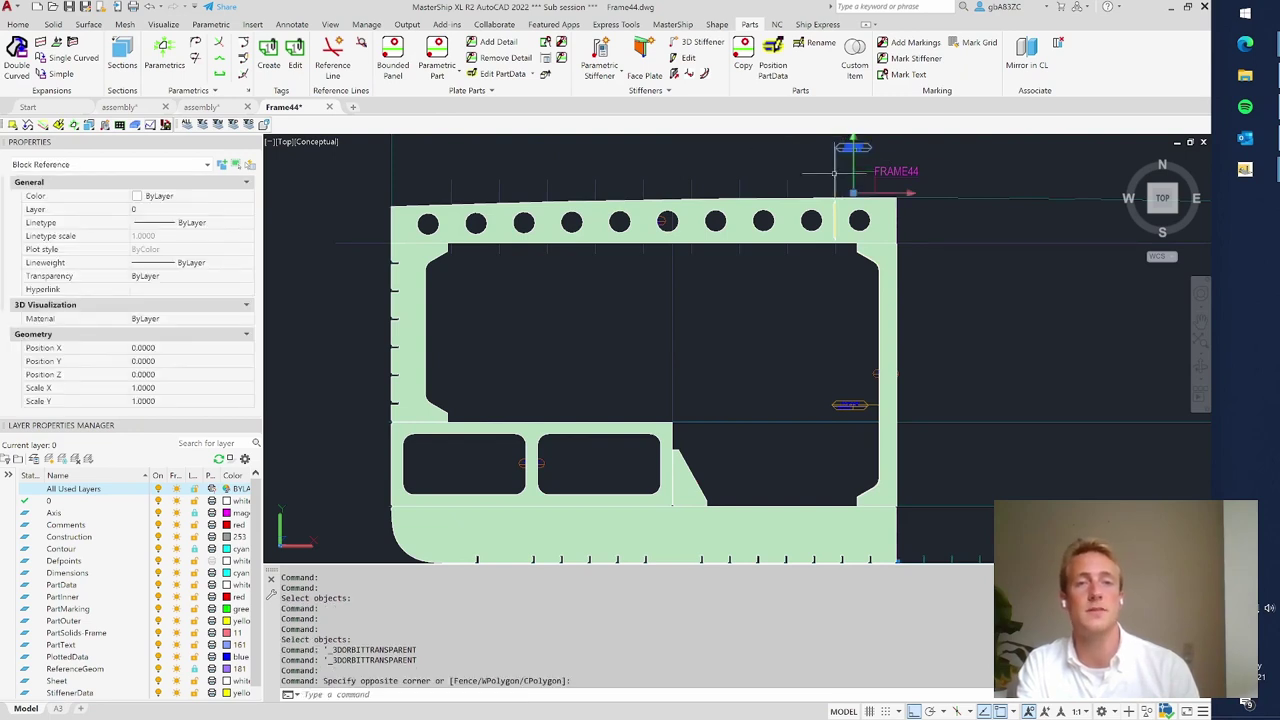
click(405, 188)
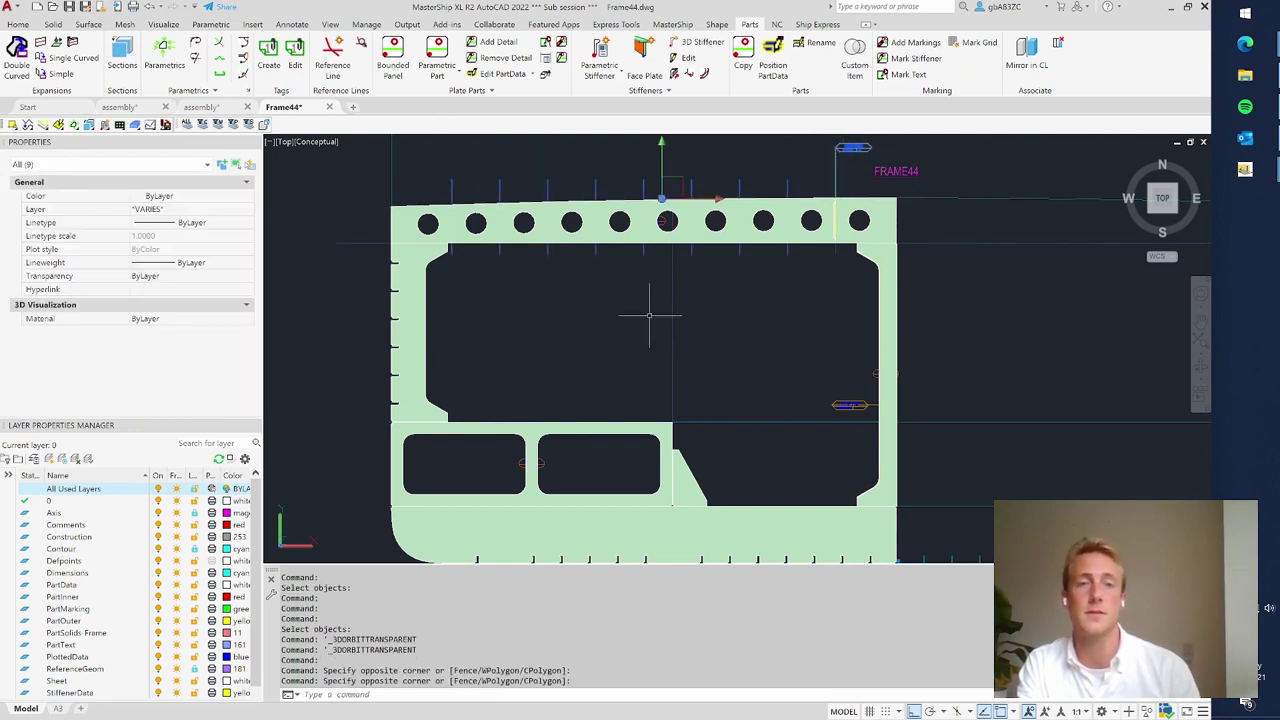
scroll(540, 320, down, 2)
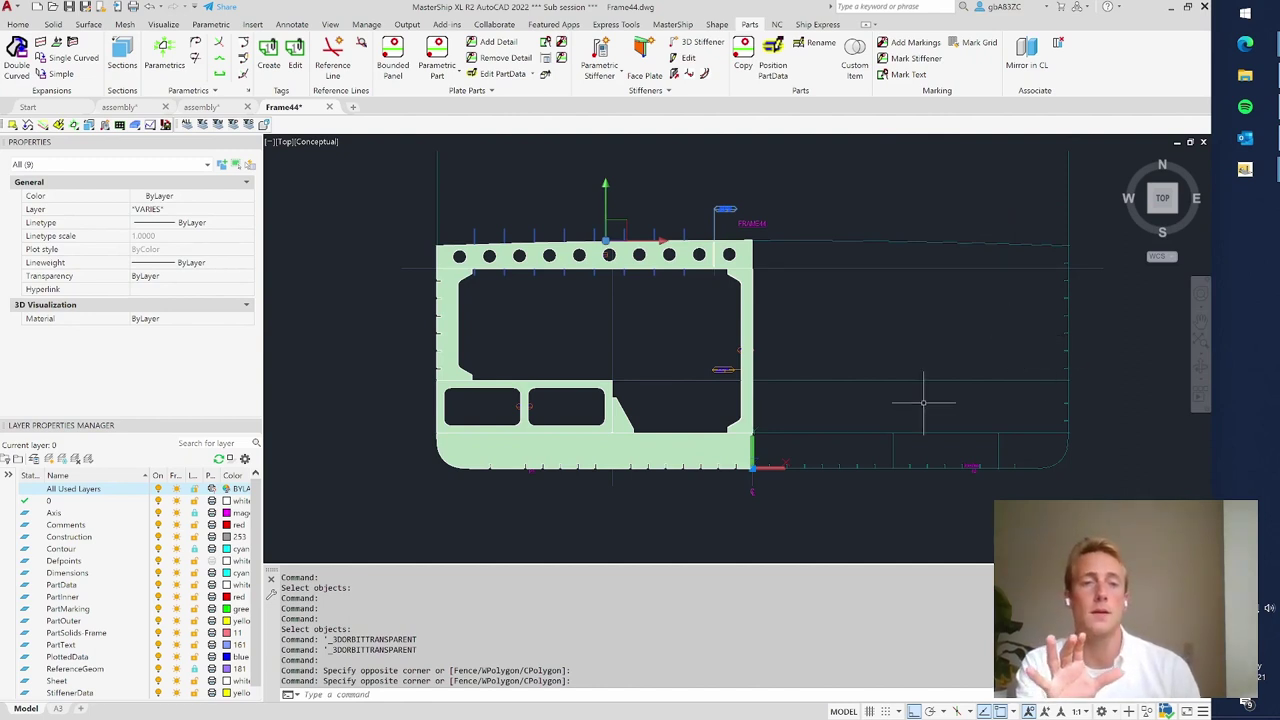
click(738, 505)
click(415, 143)
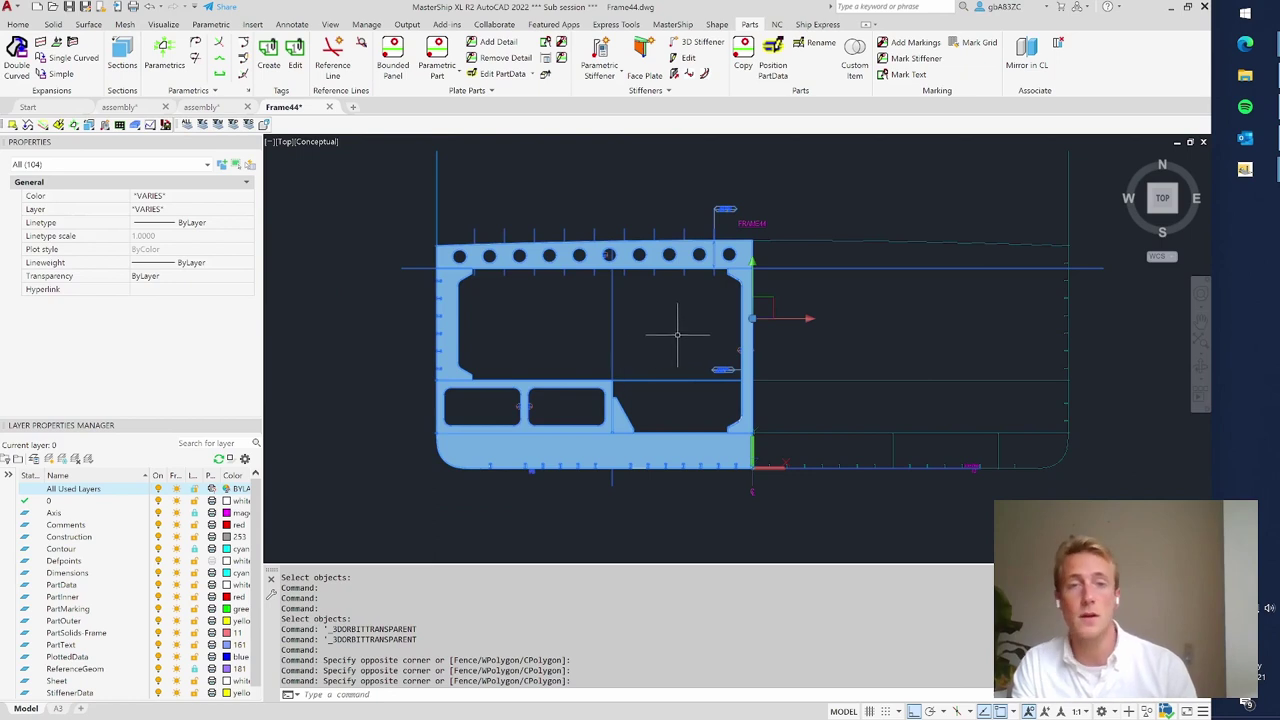
key(Escape)
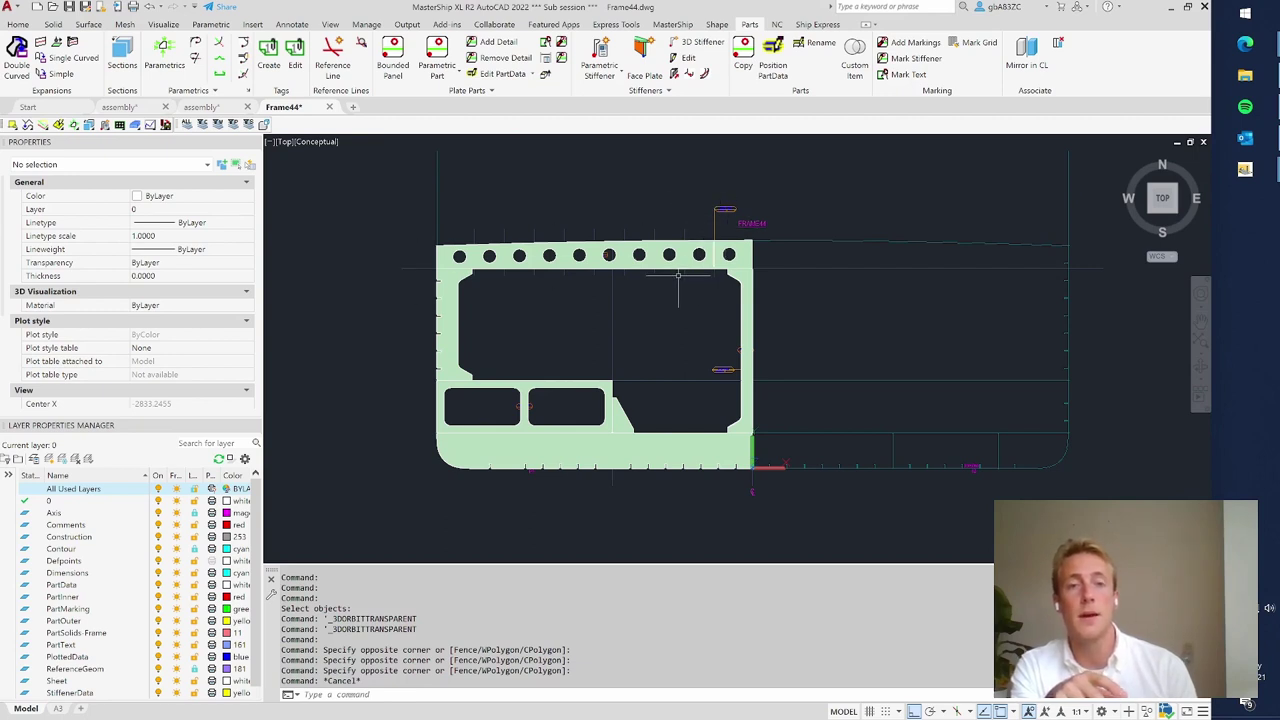
click(724, 210)
click(704, 230)
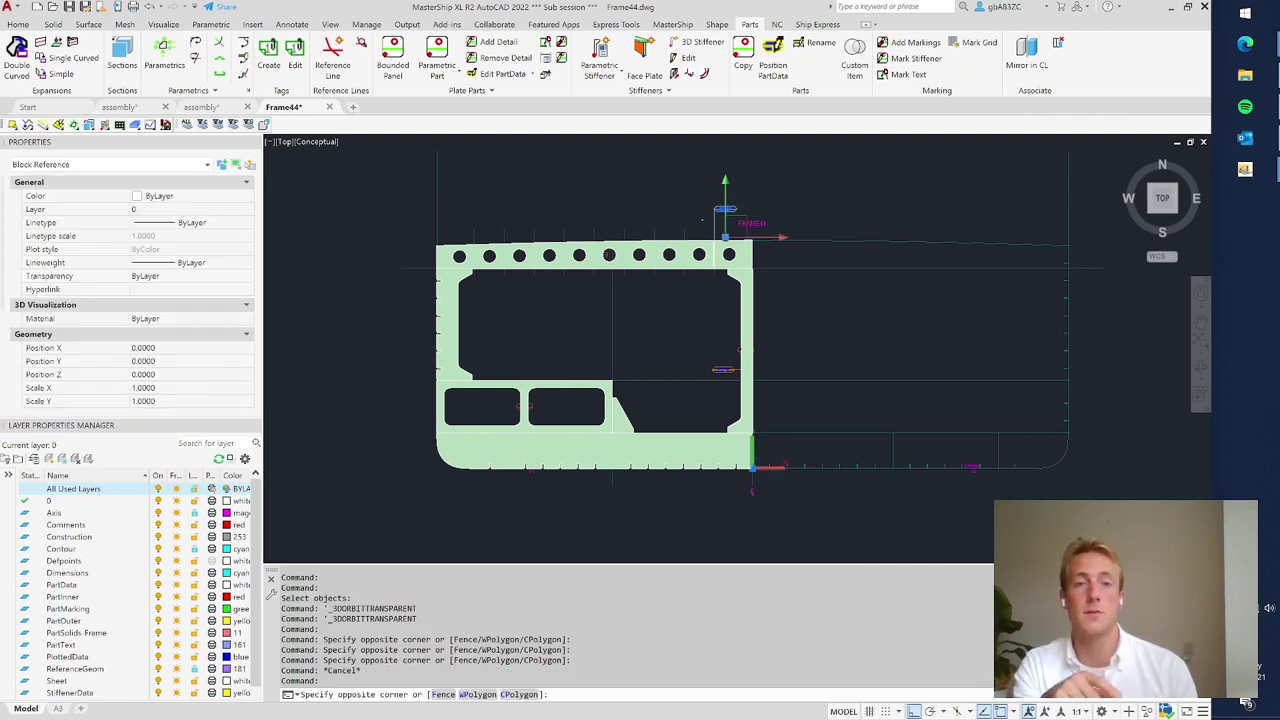
click(460, 222)
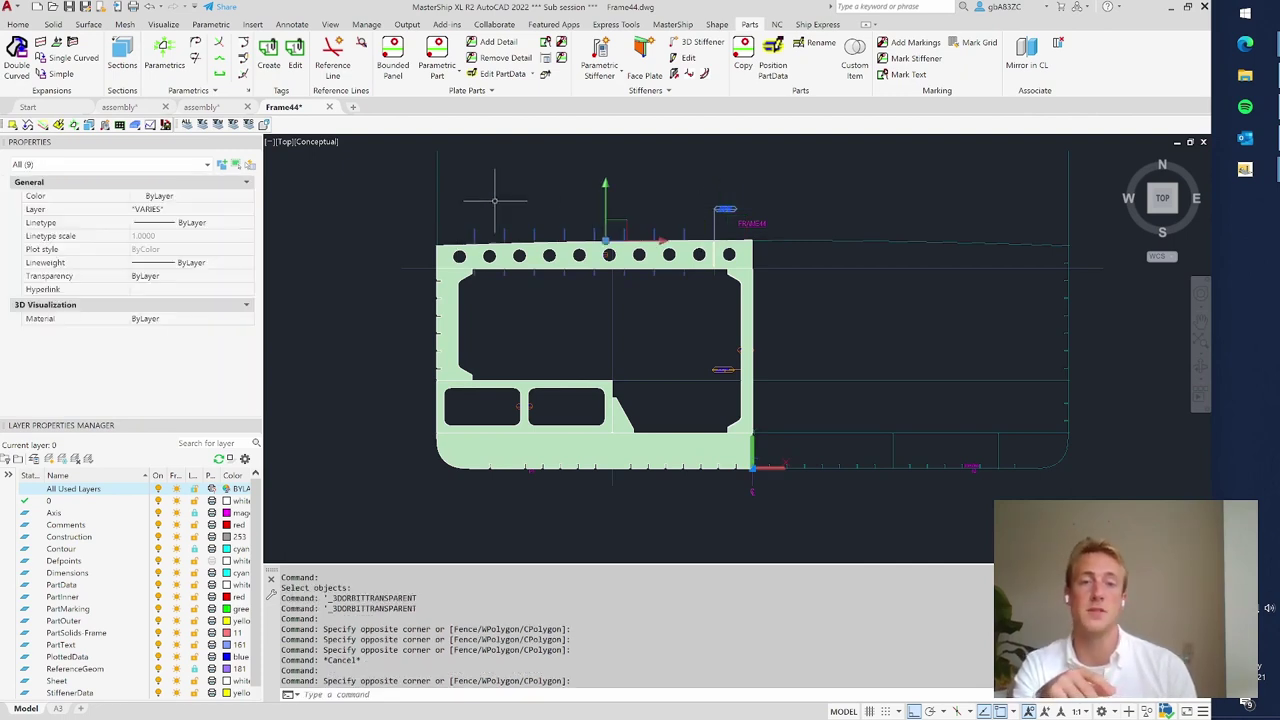
key(Escape)
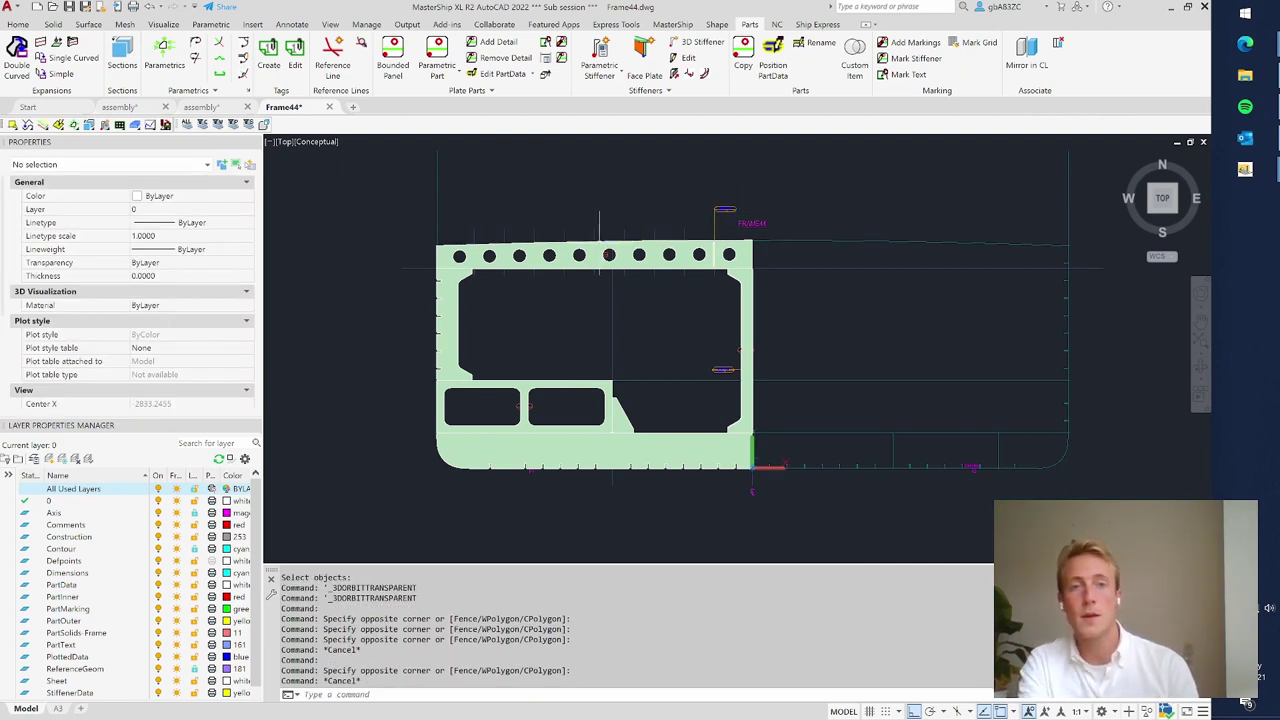
scroll(590, 238, up, 3)
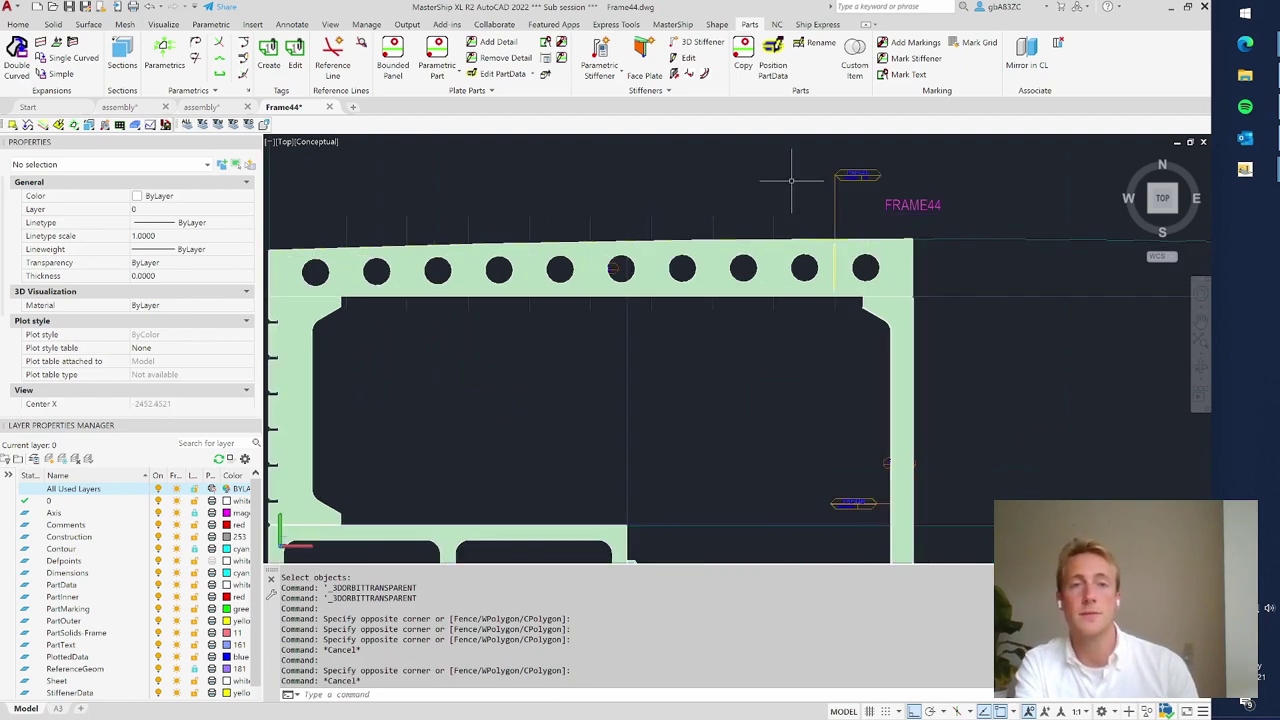
- Copy the edited stiffener with its properties onto the eight remaining vertical target lines across the frame's upper deck panel
click(690, 77)
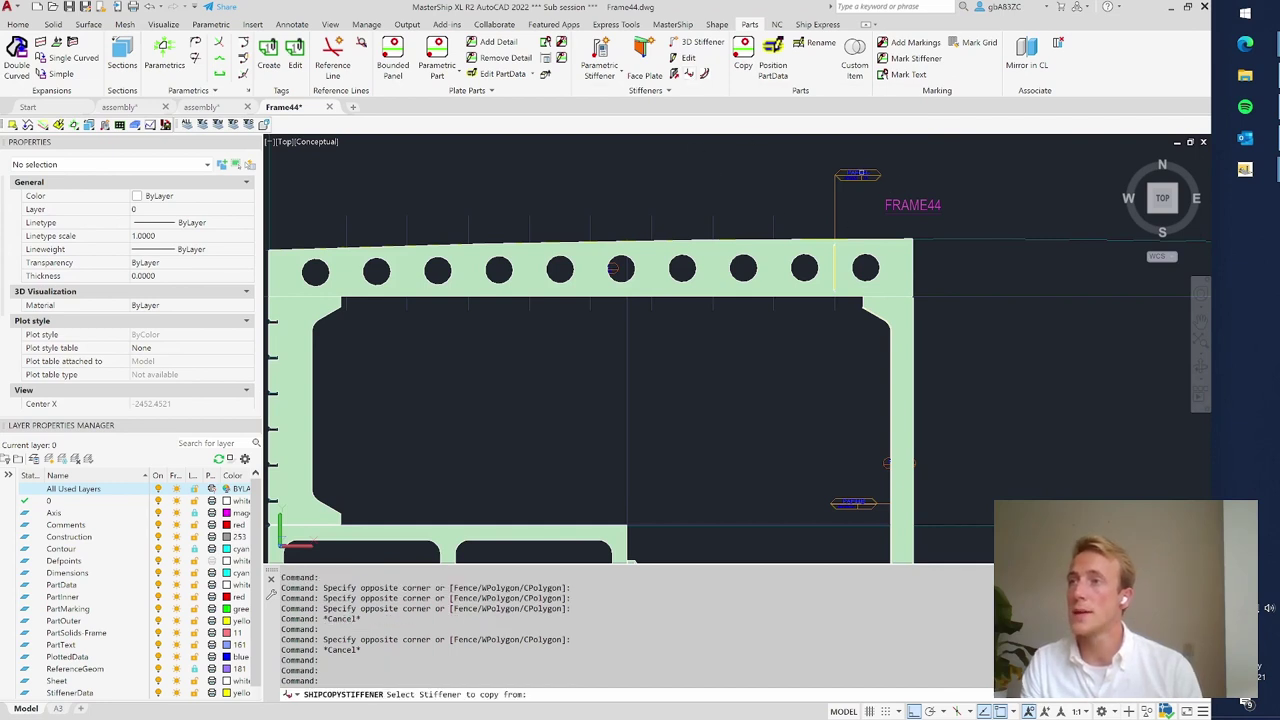
click(857, 175)
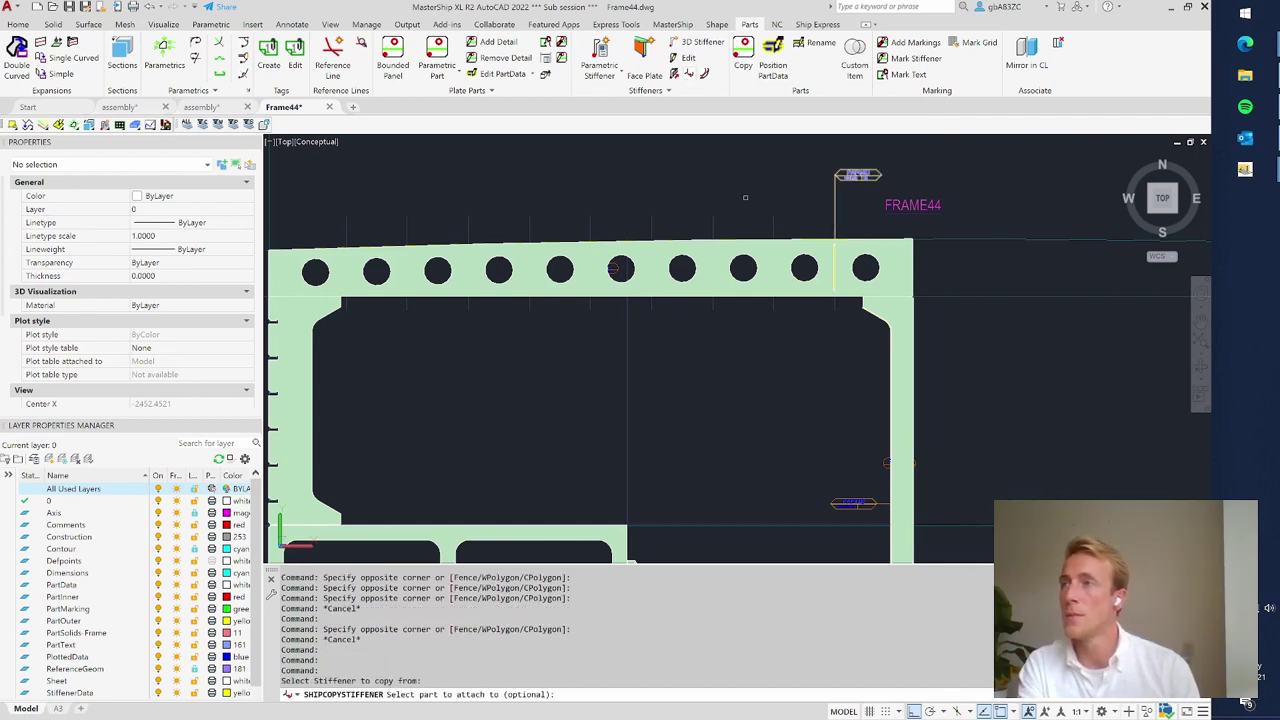
click(620, 268)
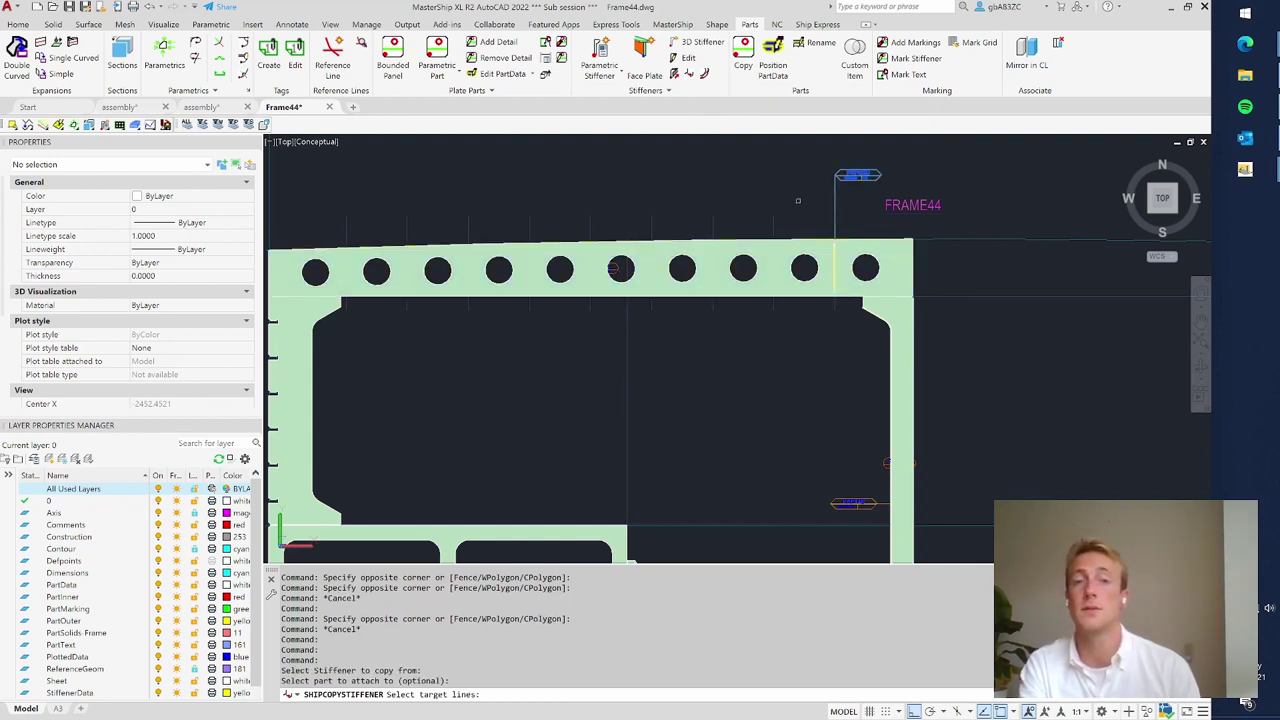
click(797, 201)
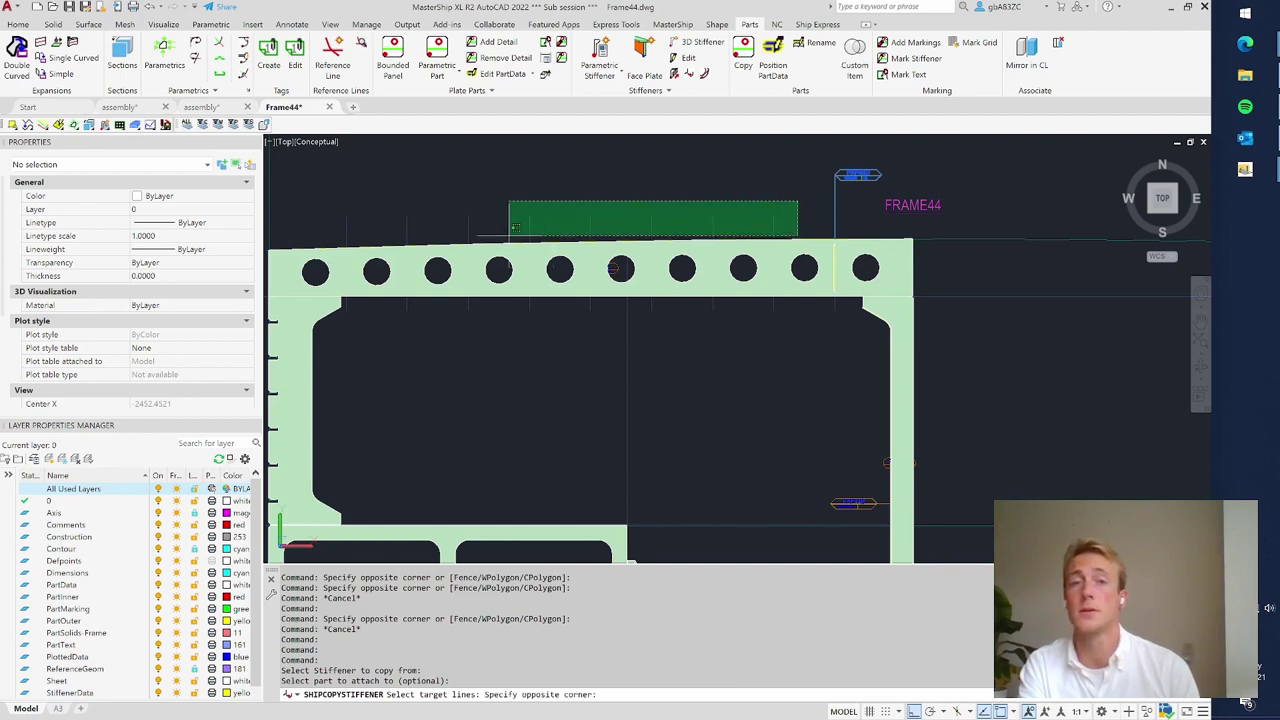
click(316, 218)
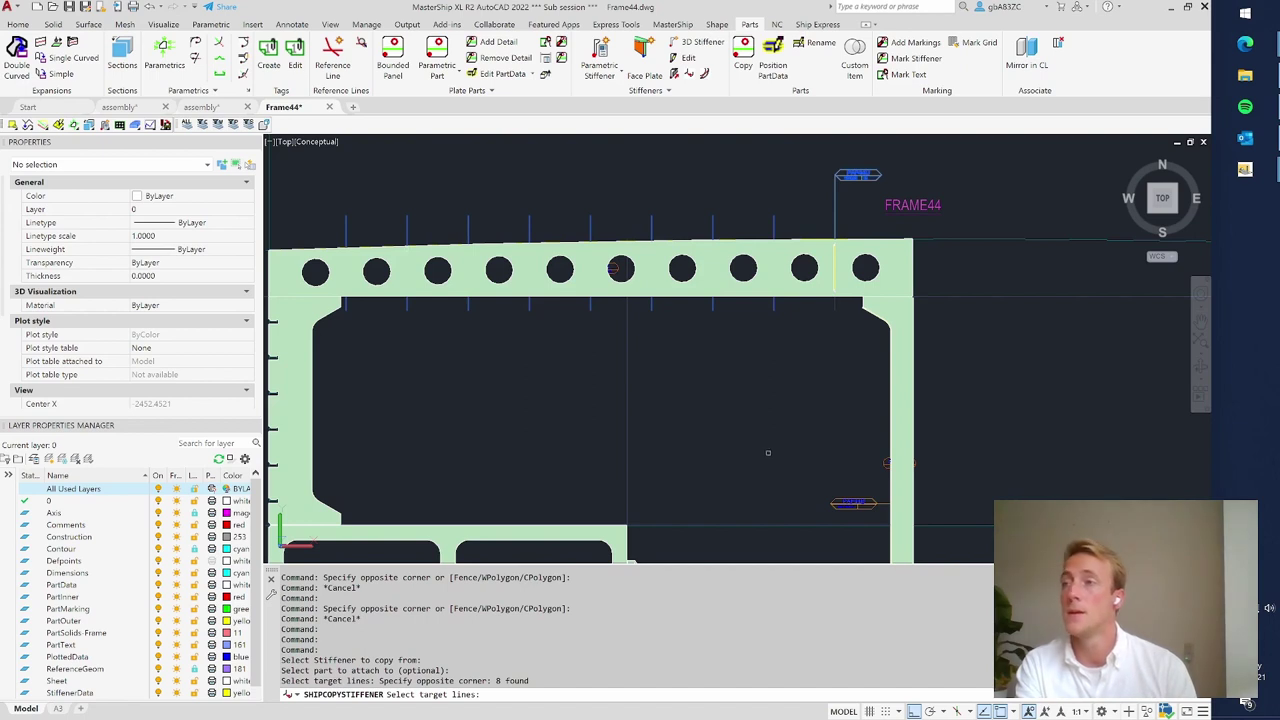
key(Return)
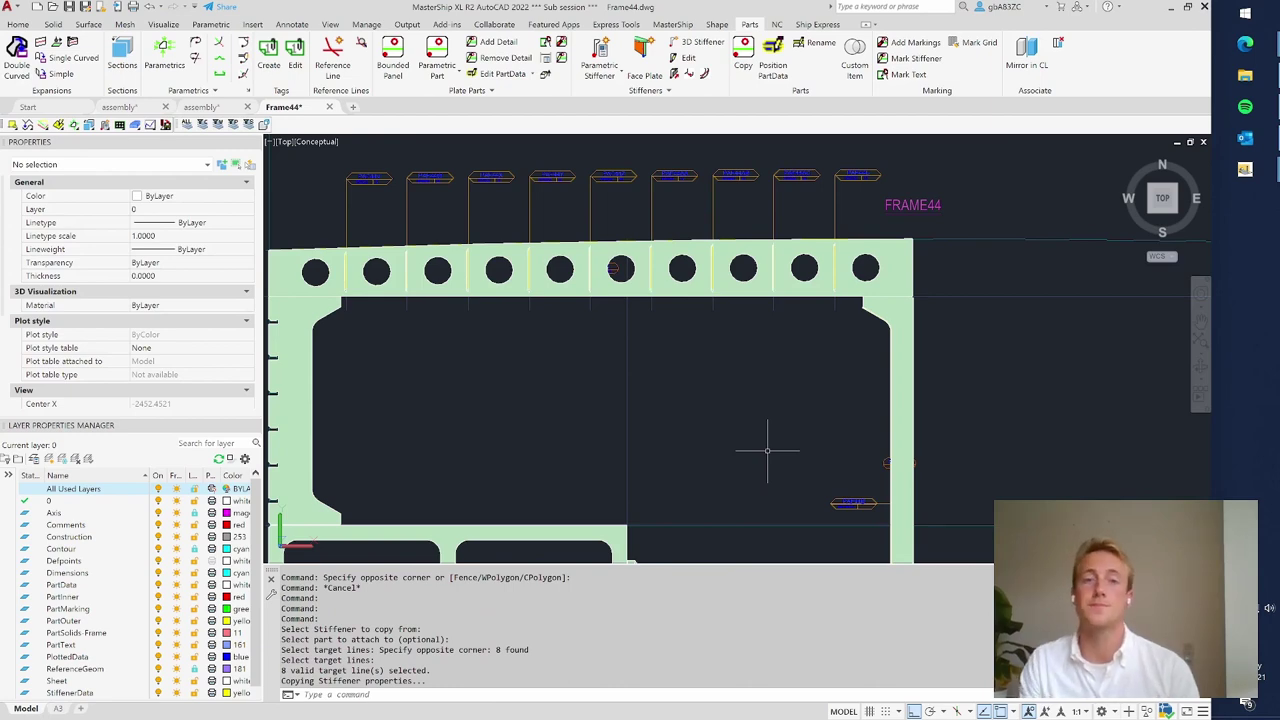
shift+middle_drag(580, 431, 747, 286)
scroll(474, 304, up, 5)
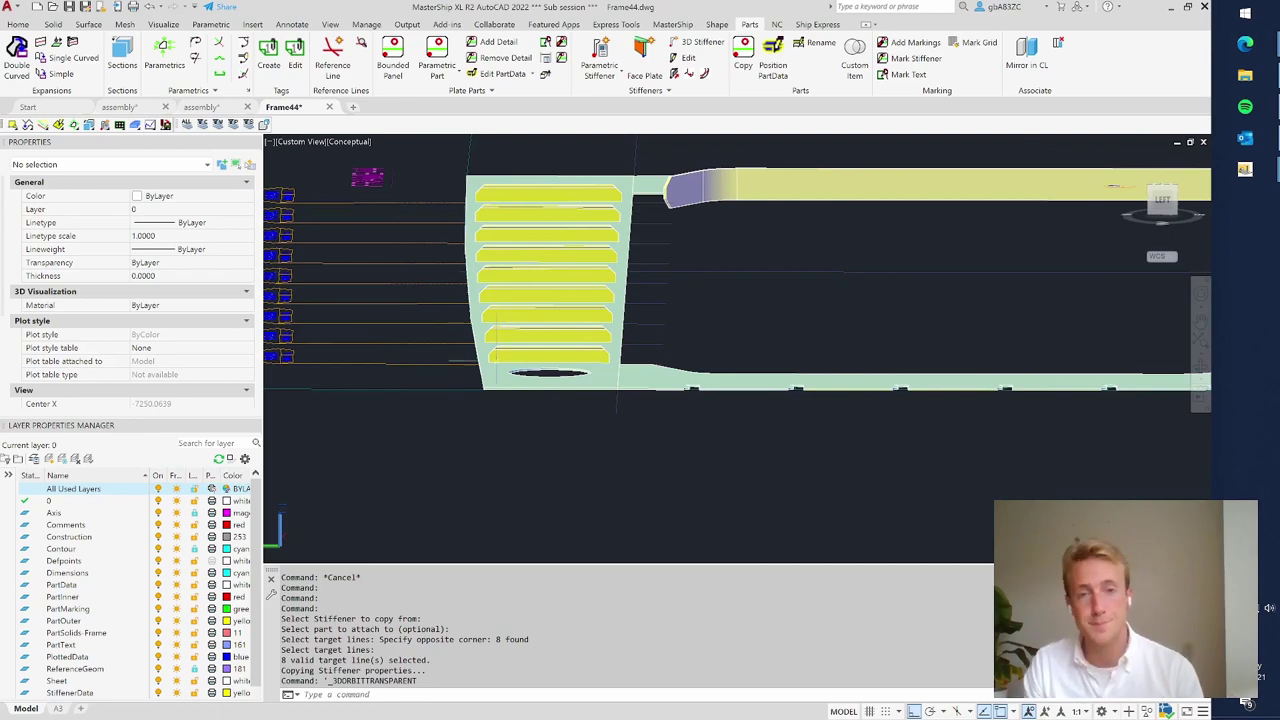
- Examine the copied stiffeners along the frame's upper beam and the complete half frame from several angles
shift+middle_drag(860, 280, 819, 295)
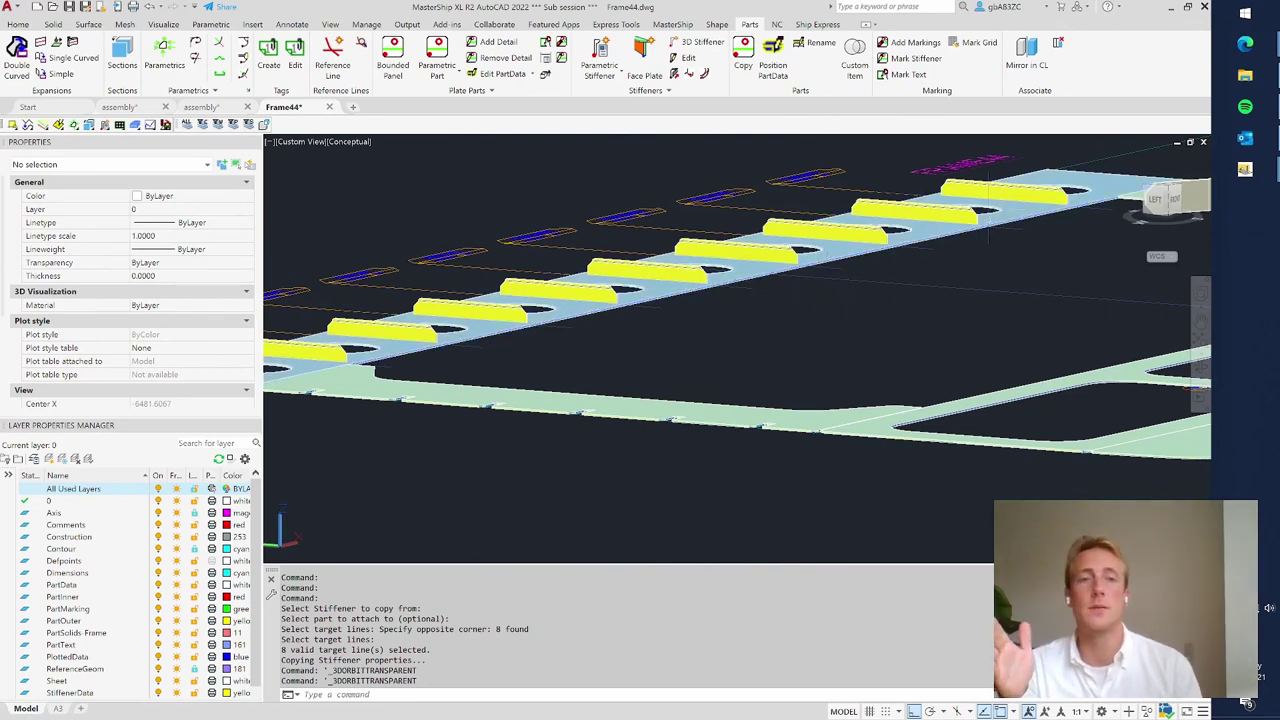
mouse_move(962, 192)
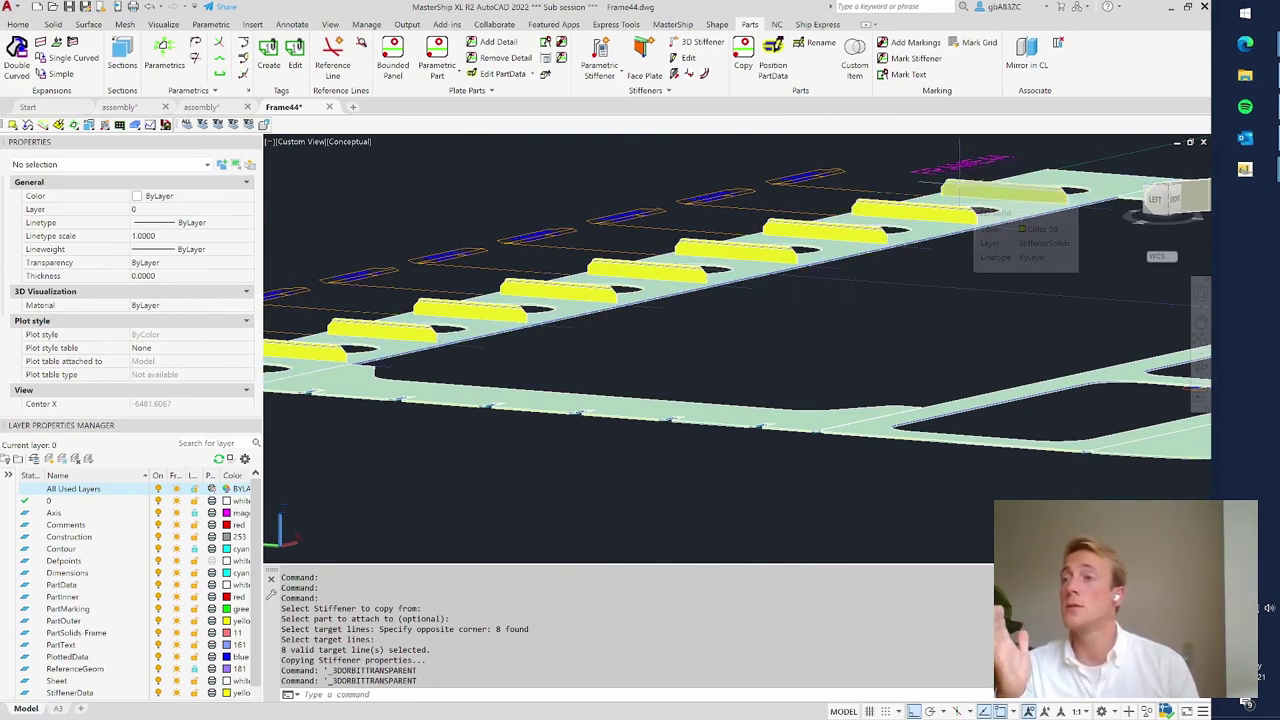
click(961, 192)
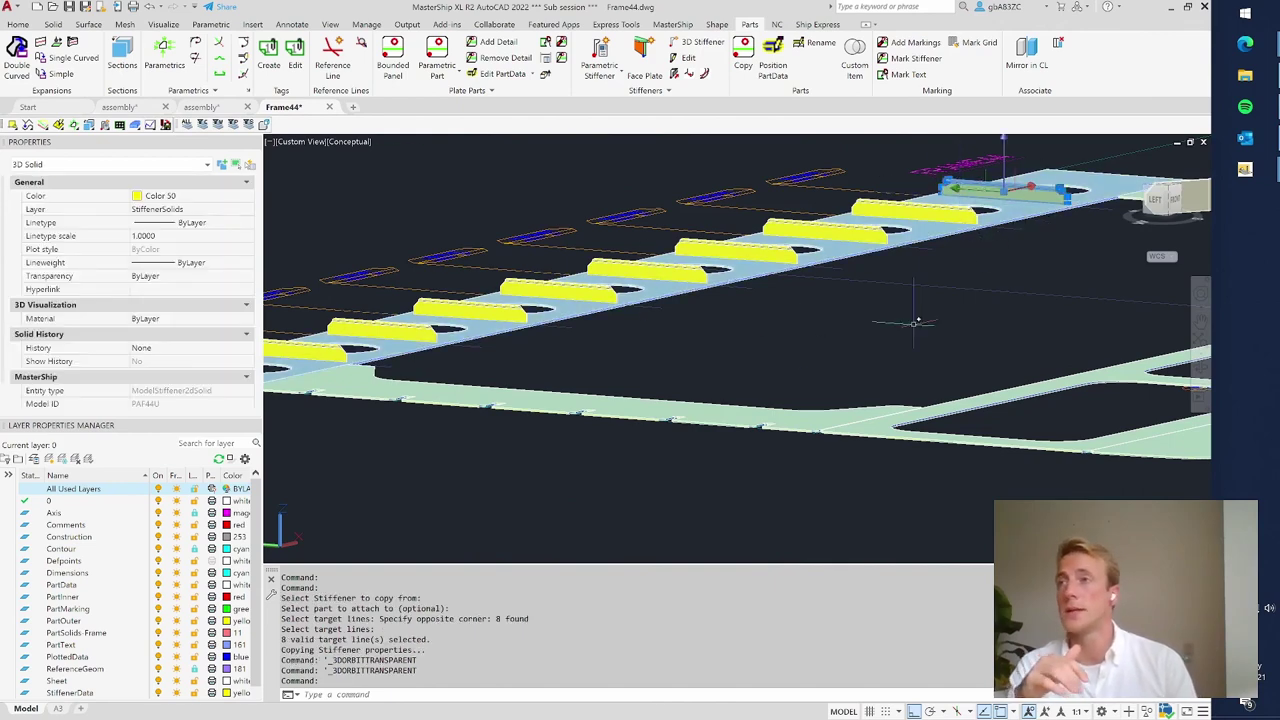
key(Escape)
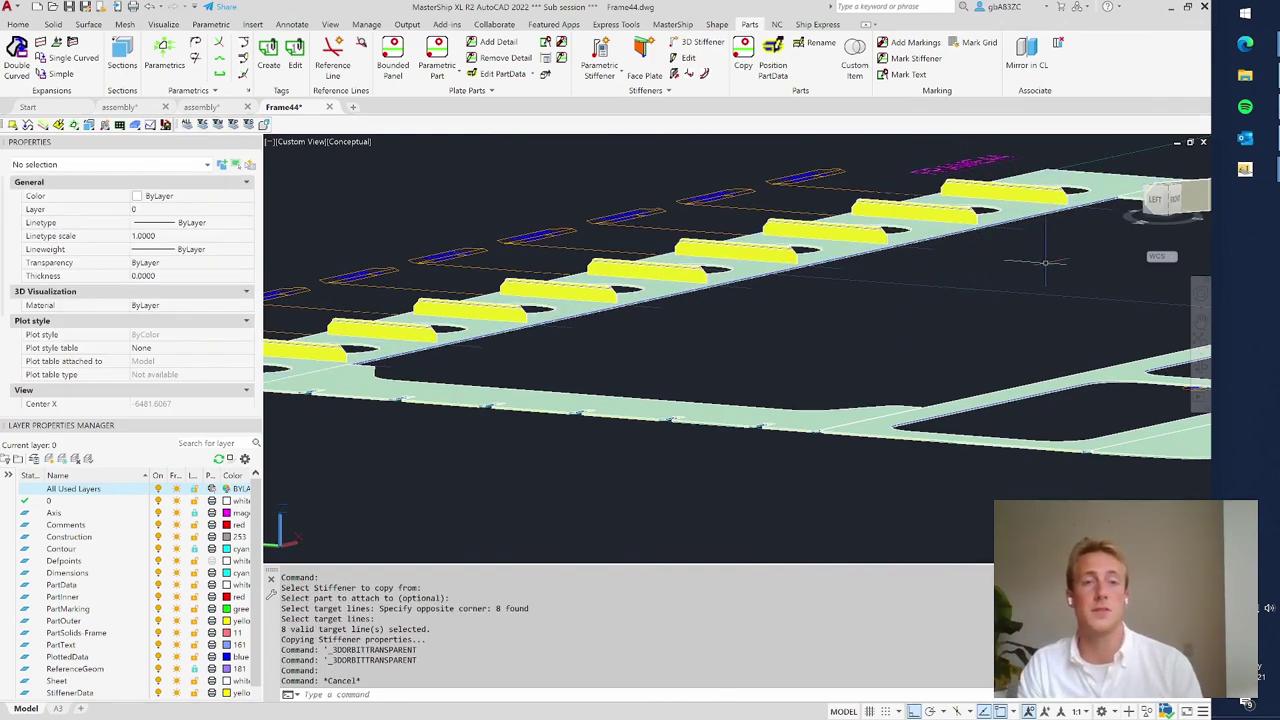
shift+middle_drag(995, 282, 906, 331)
scroll(906, 331, down, 3)
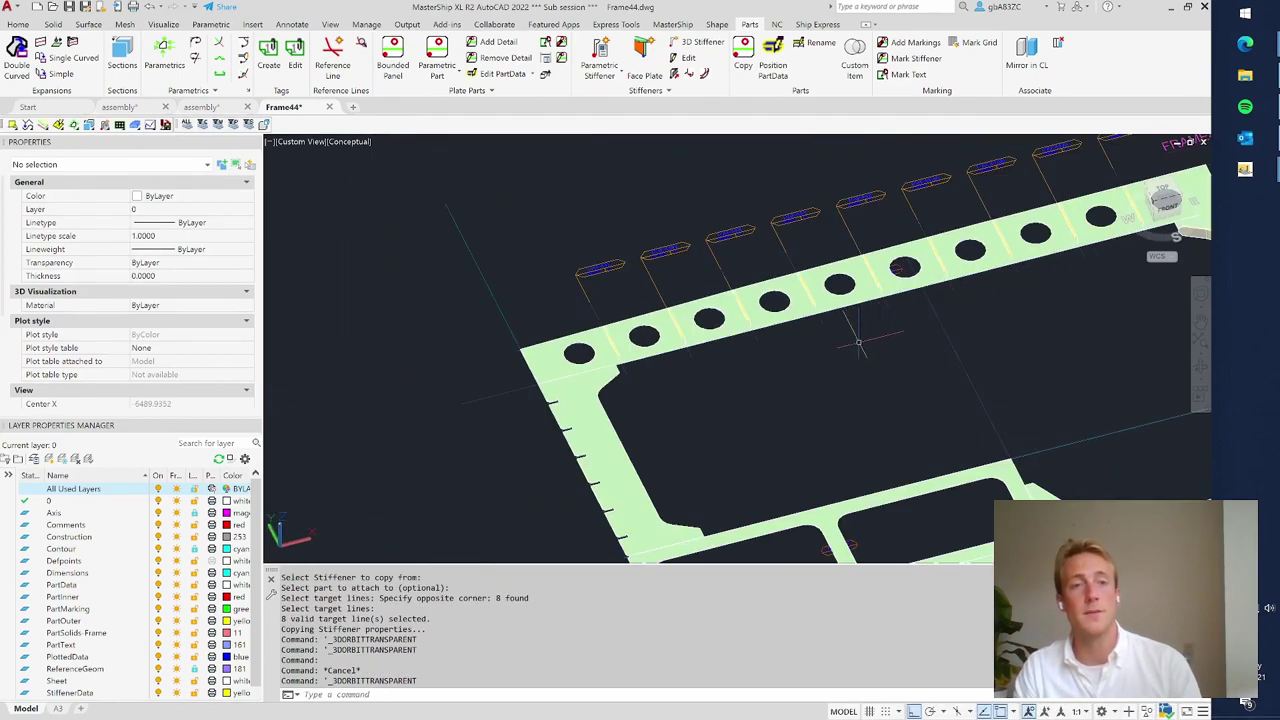
scroll(423, 263, down, 3)
scroll(823, 285, up, 4)
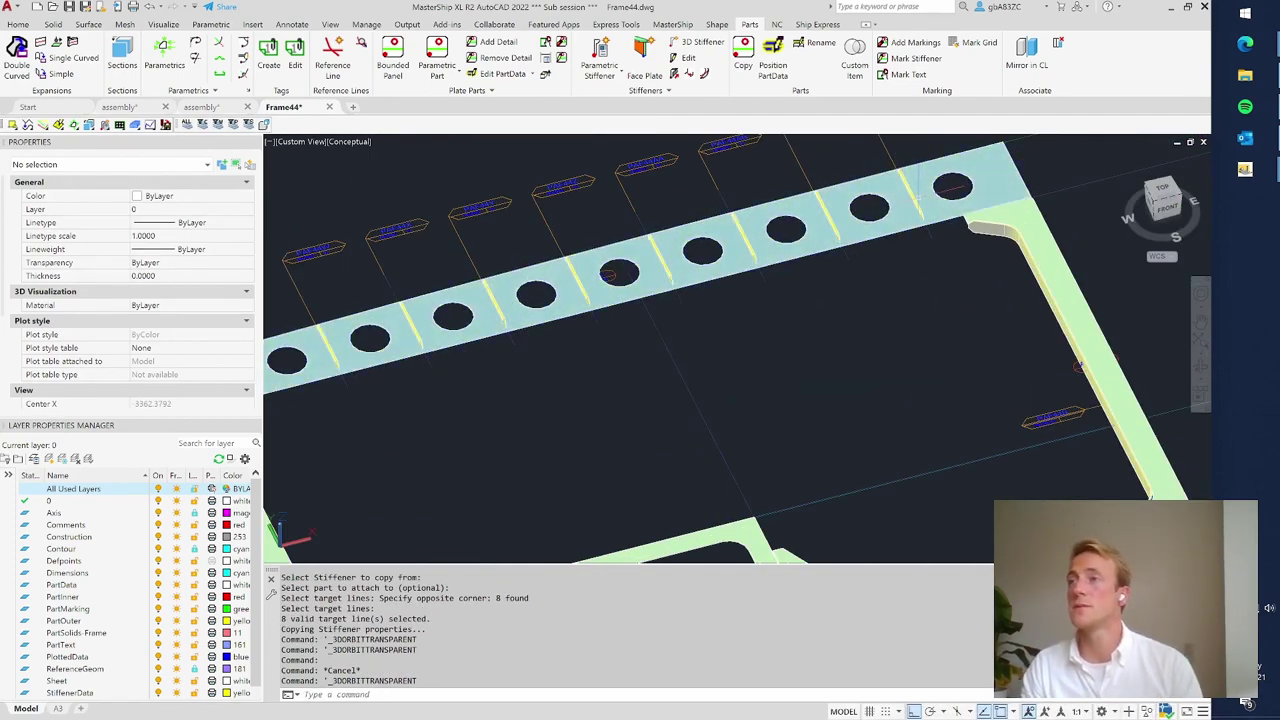
scroll(885, 152, down, 3)
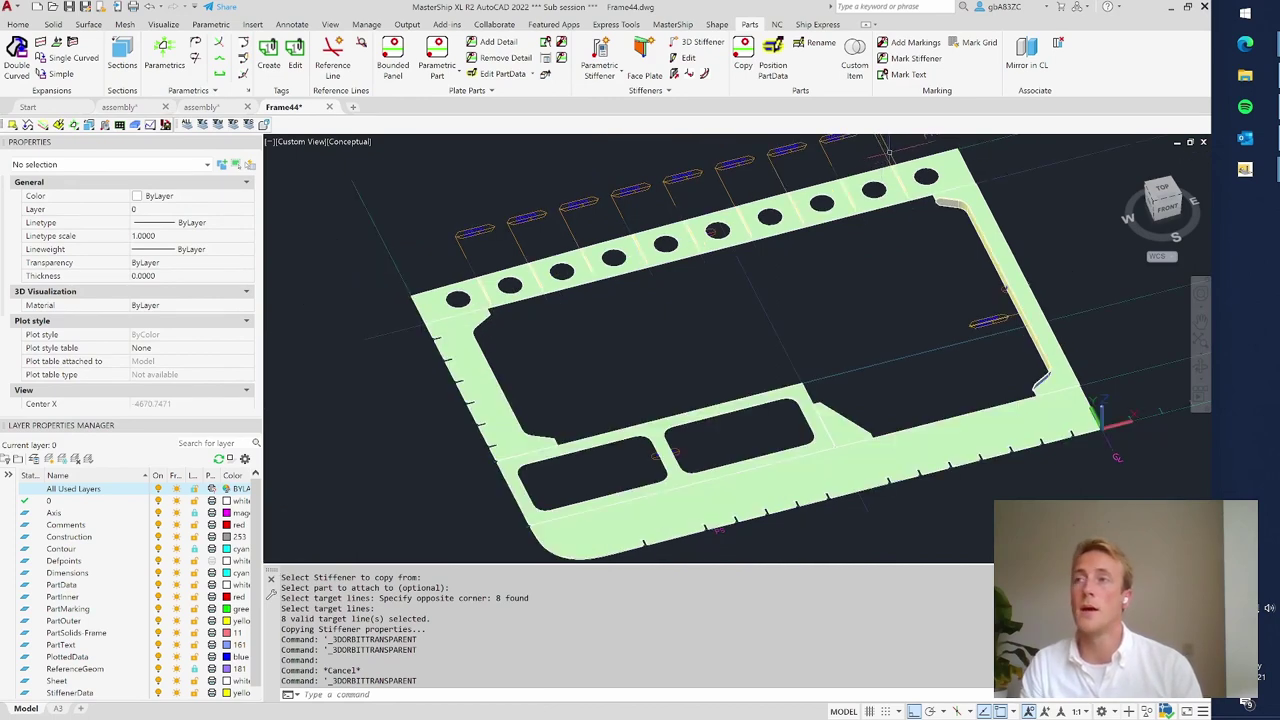
click(908, 150)
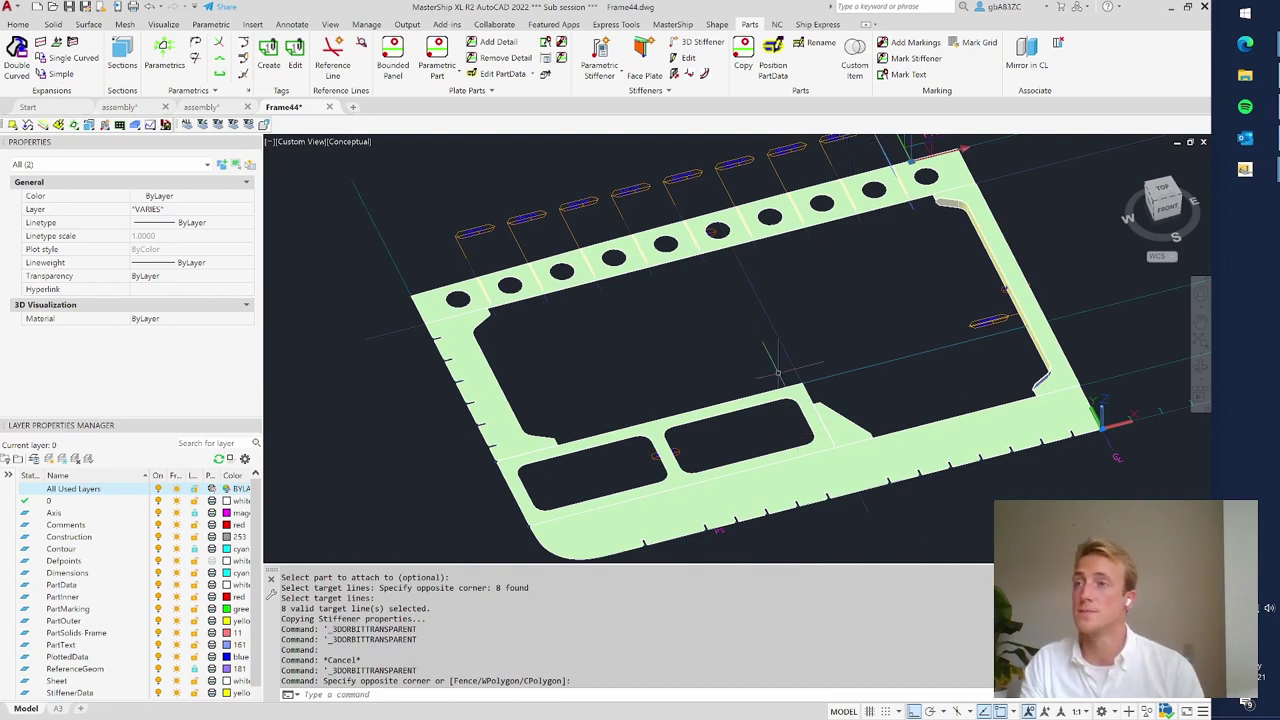
key(Escape)
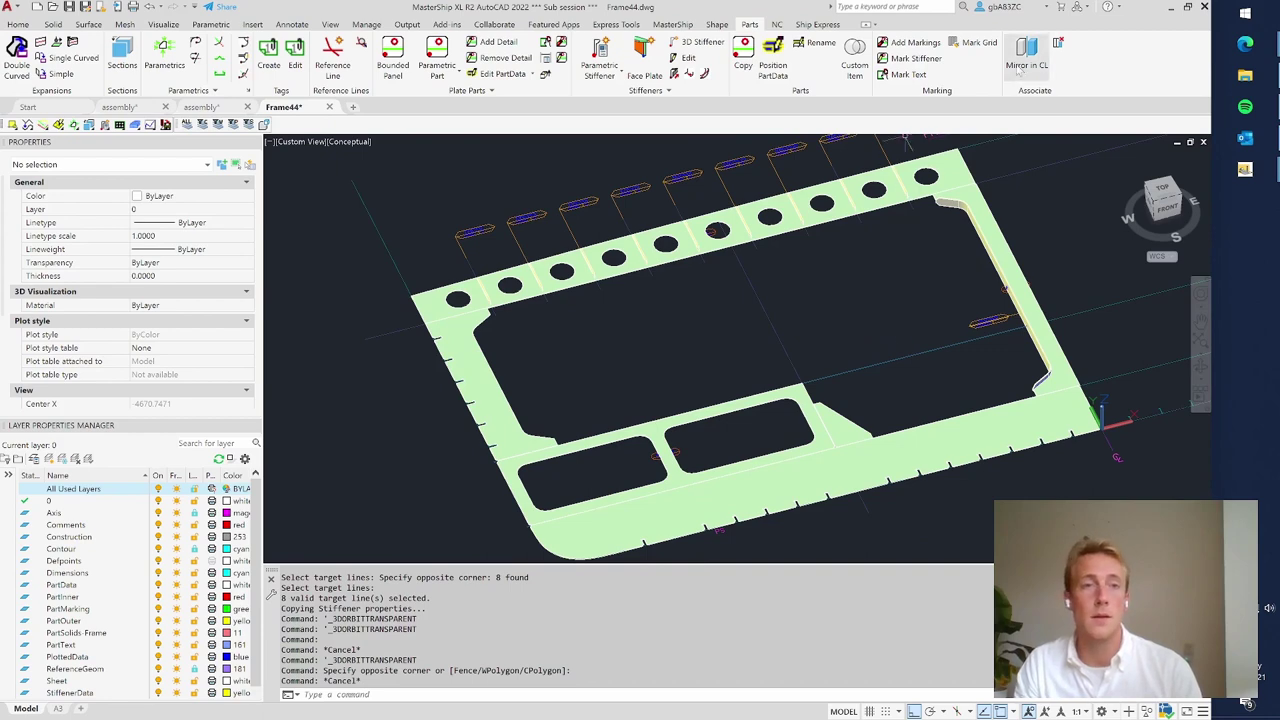
- In top view, mirror all parts of the half frame across the ship's centerline with Mirror in CL
click(1162, 190)
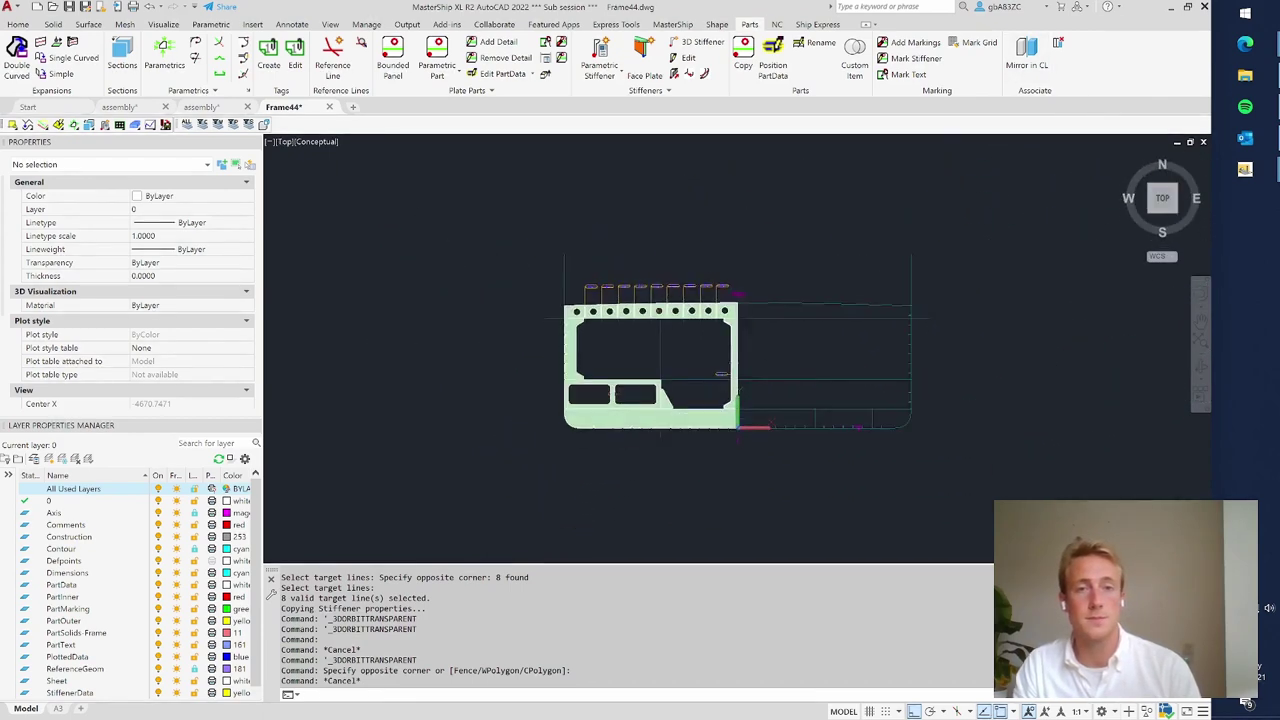
scroll(698, 388, up, 2)
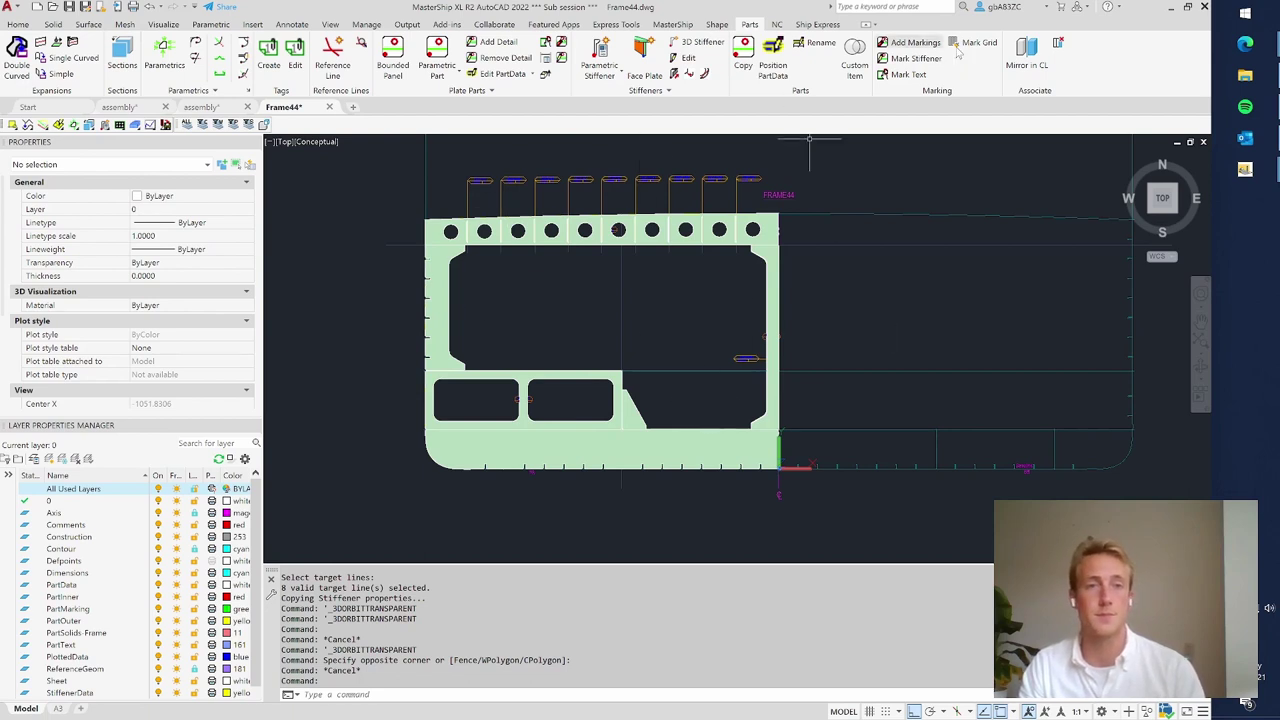
click(1030, 50)
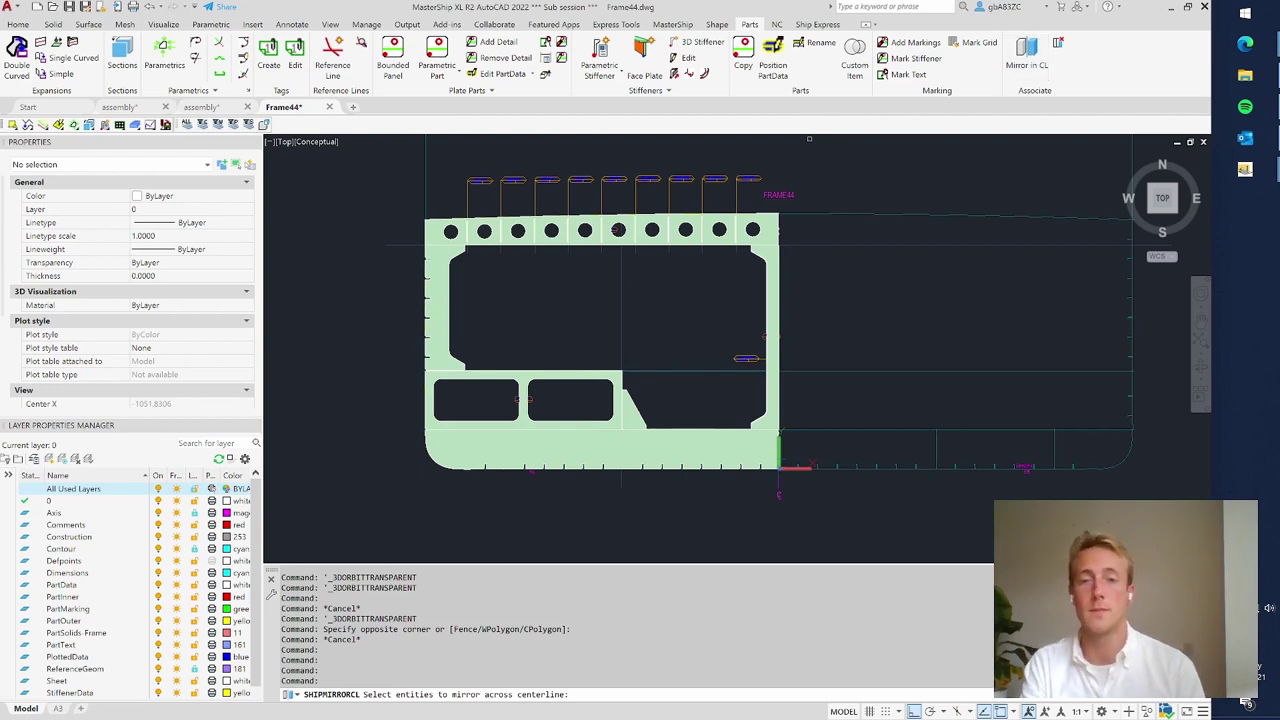
click(825, 535)
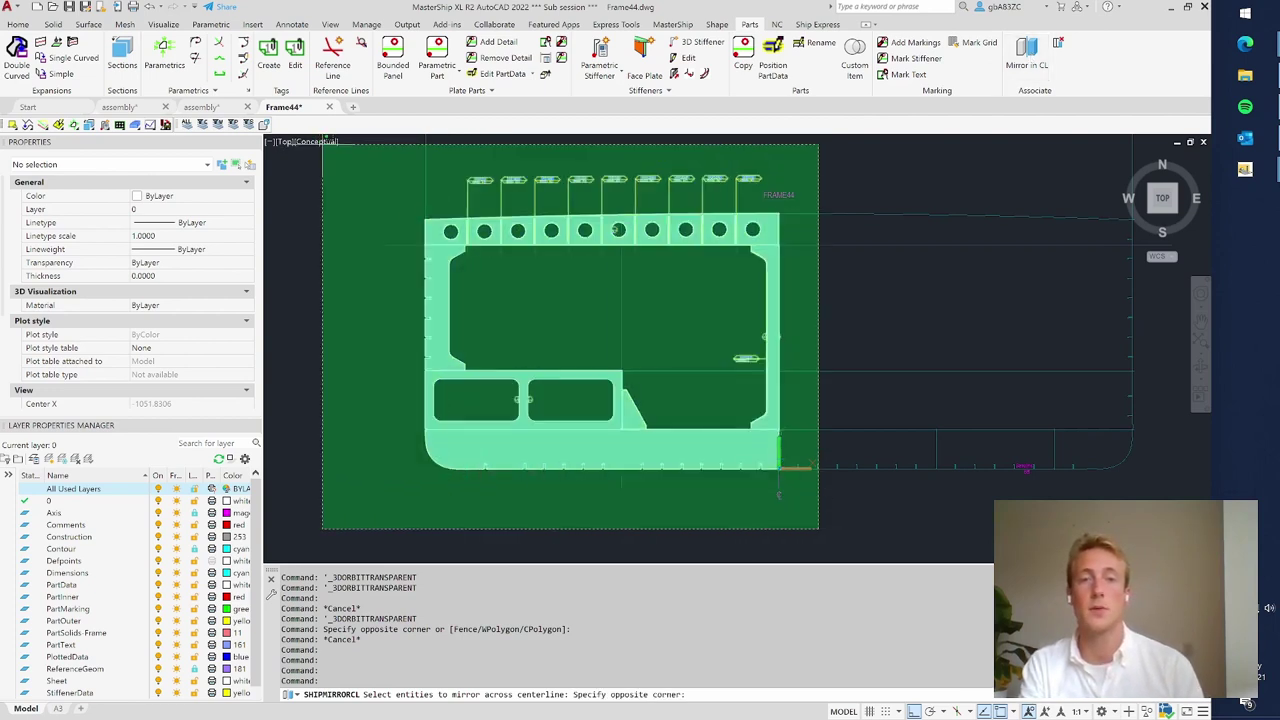
click(330, 150)
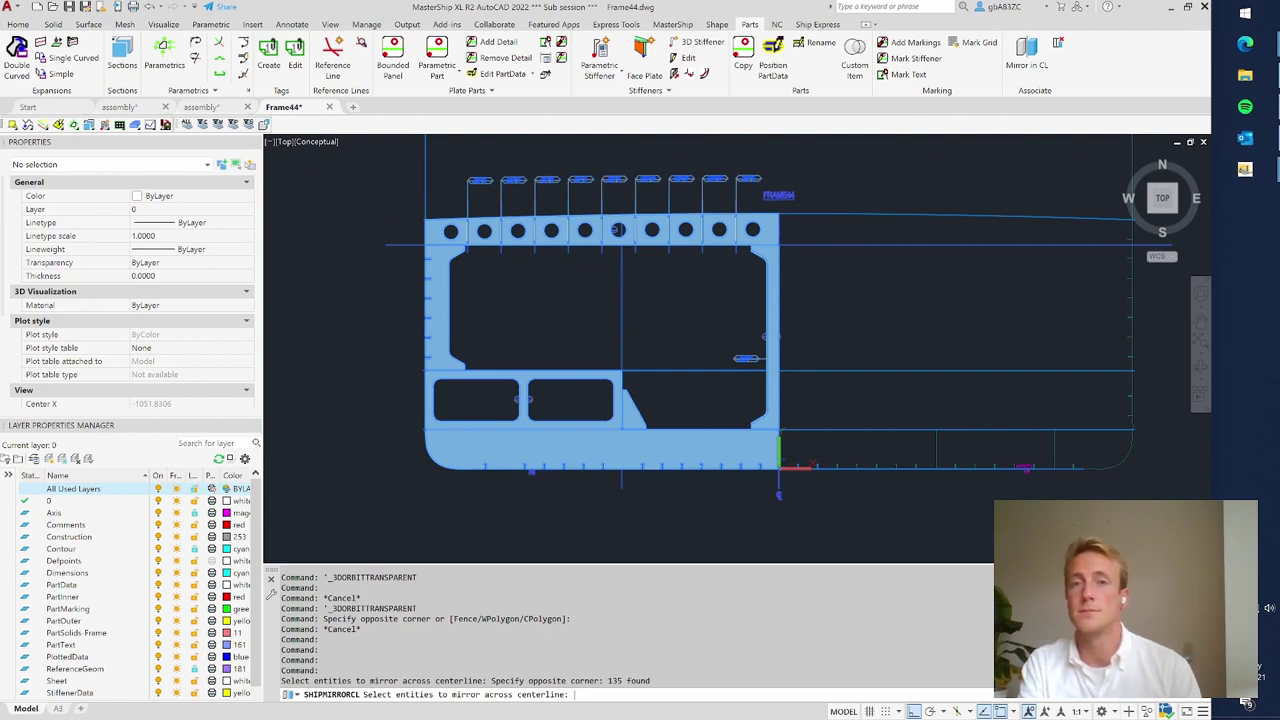
key(Return)
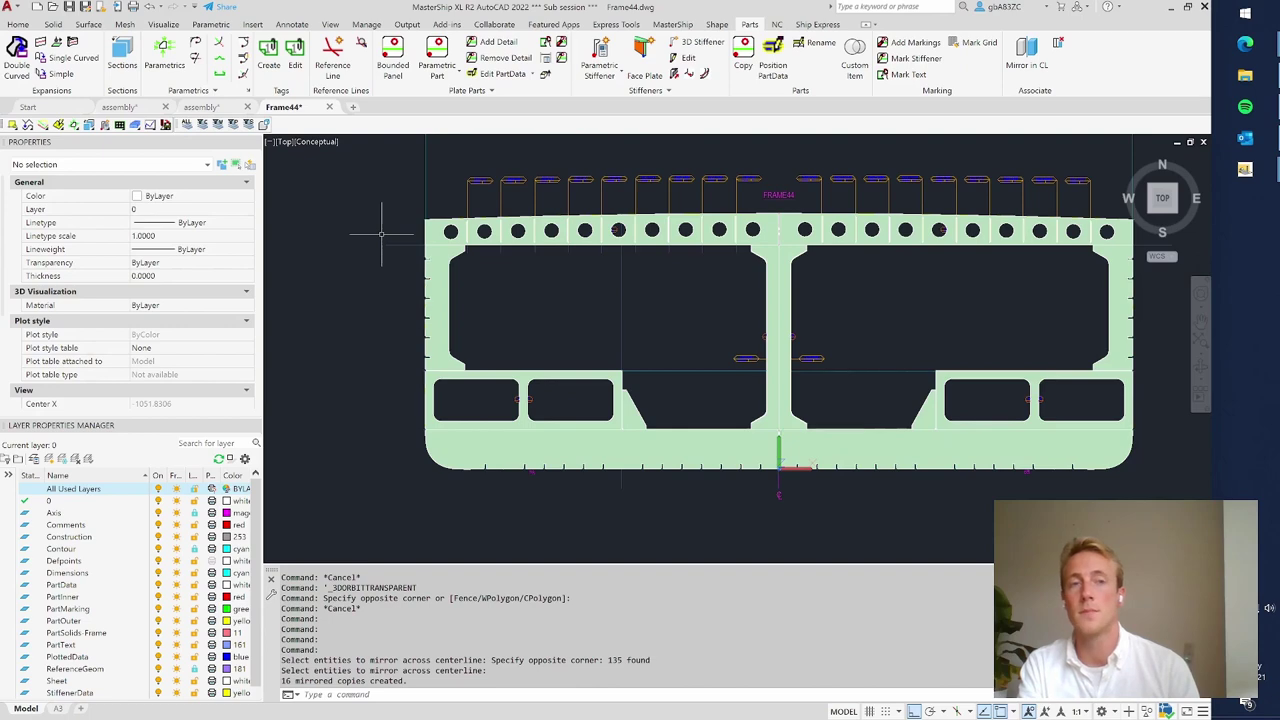
- Switch the visual style to 2D Wireframe and compare the labels of the original and mirrored parts beside the centerline
click(331, 142)
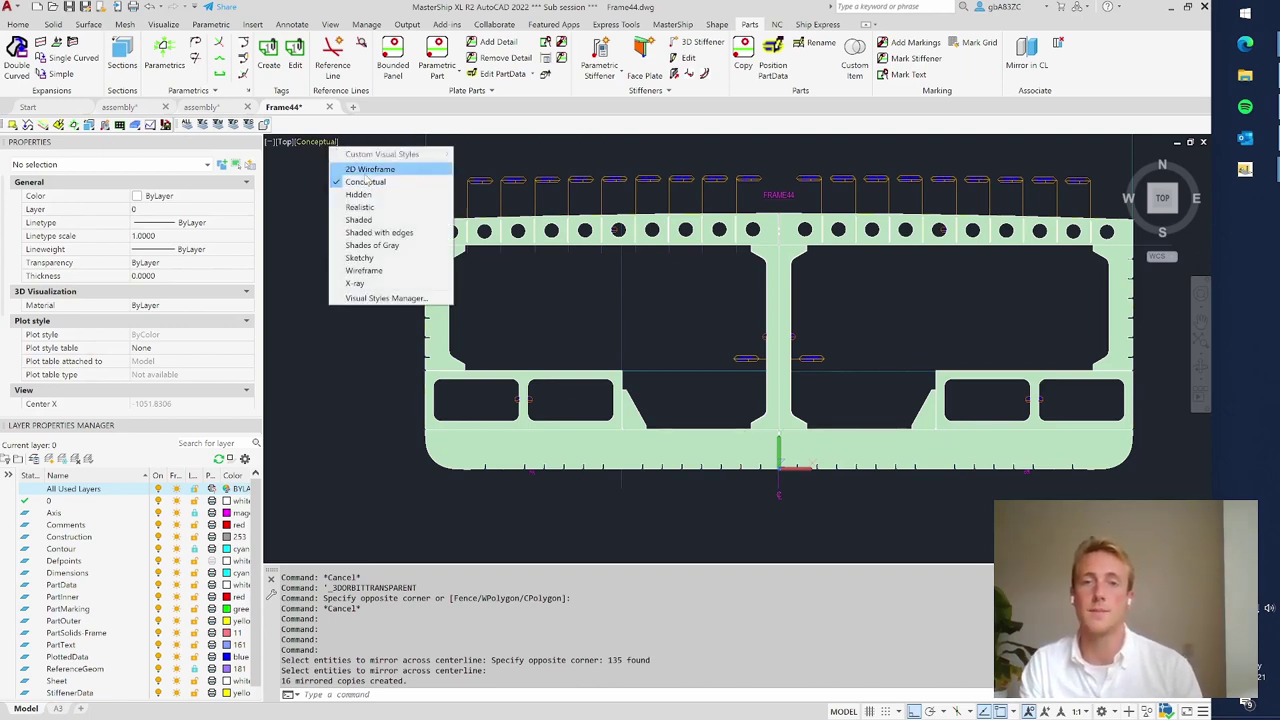
click(370, 169)
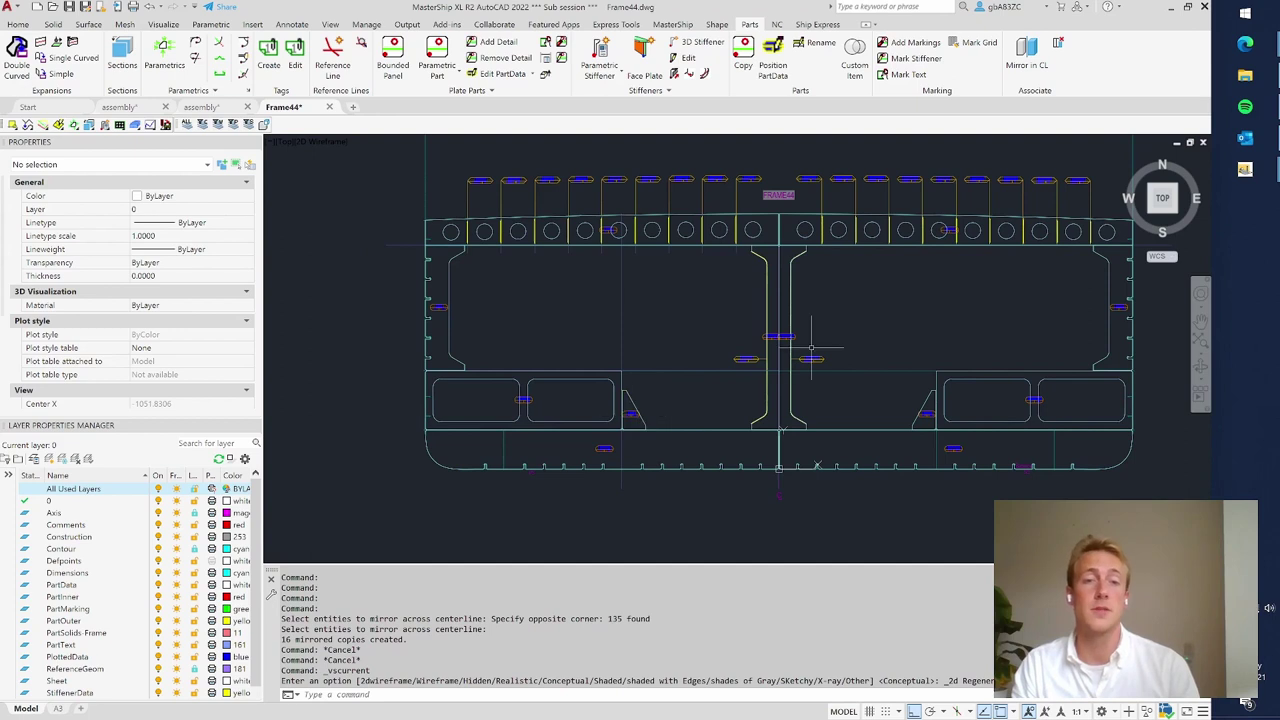
scroll(811, 349, up, 5)
scroll(820, 332, up, 3)
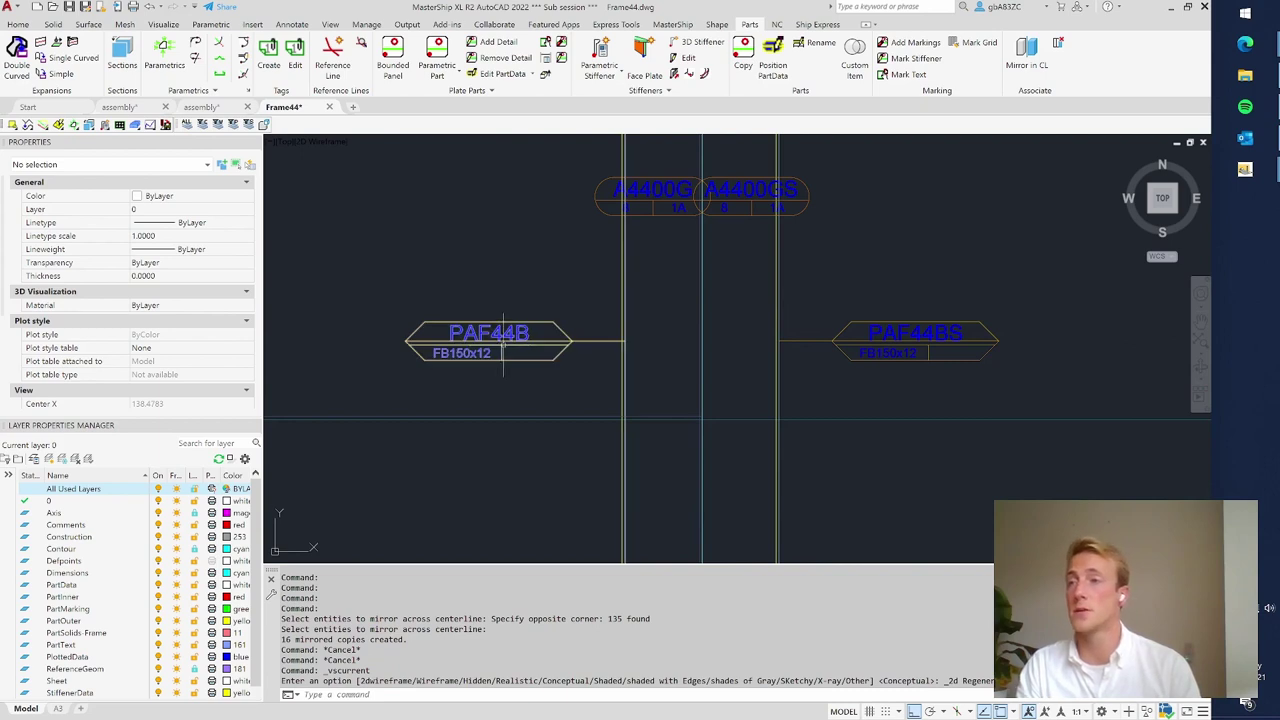
mouse_move(503, 343)
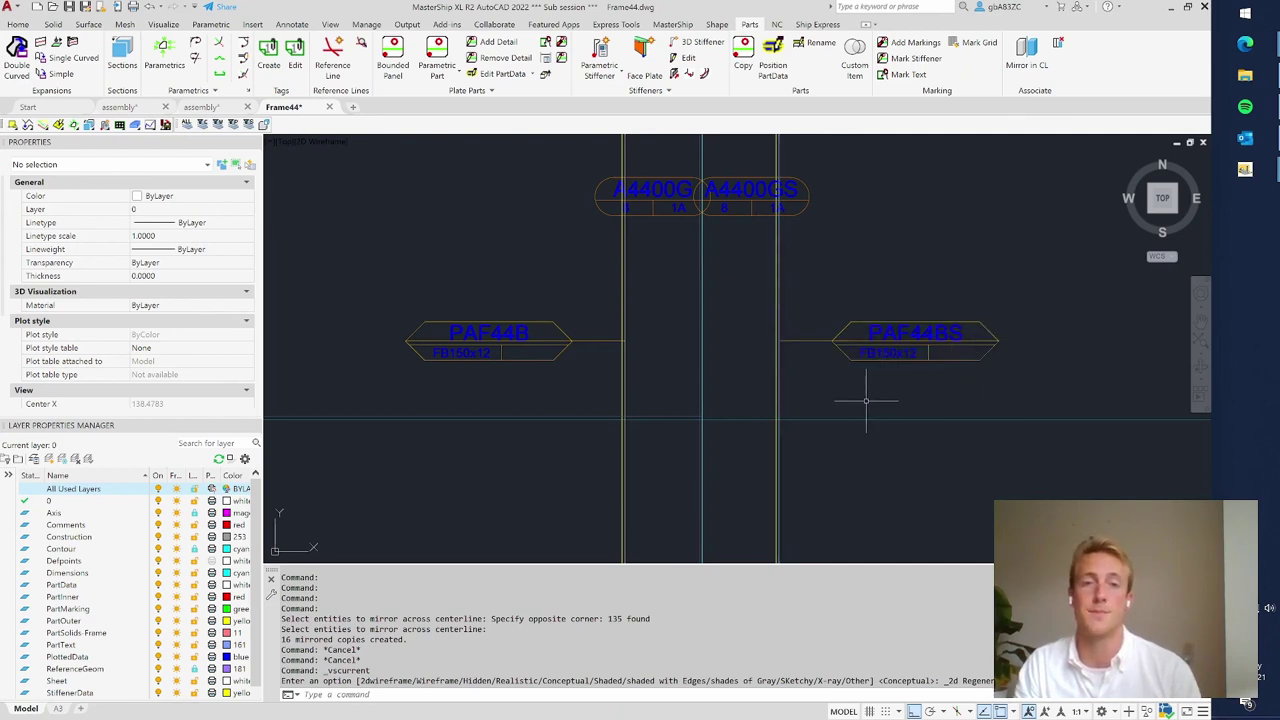
scroll(860, 401, down, 5)
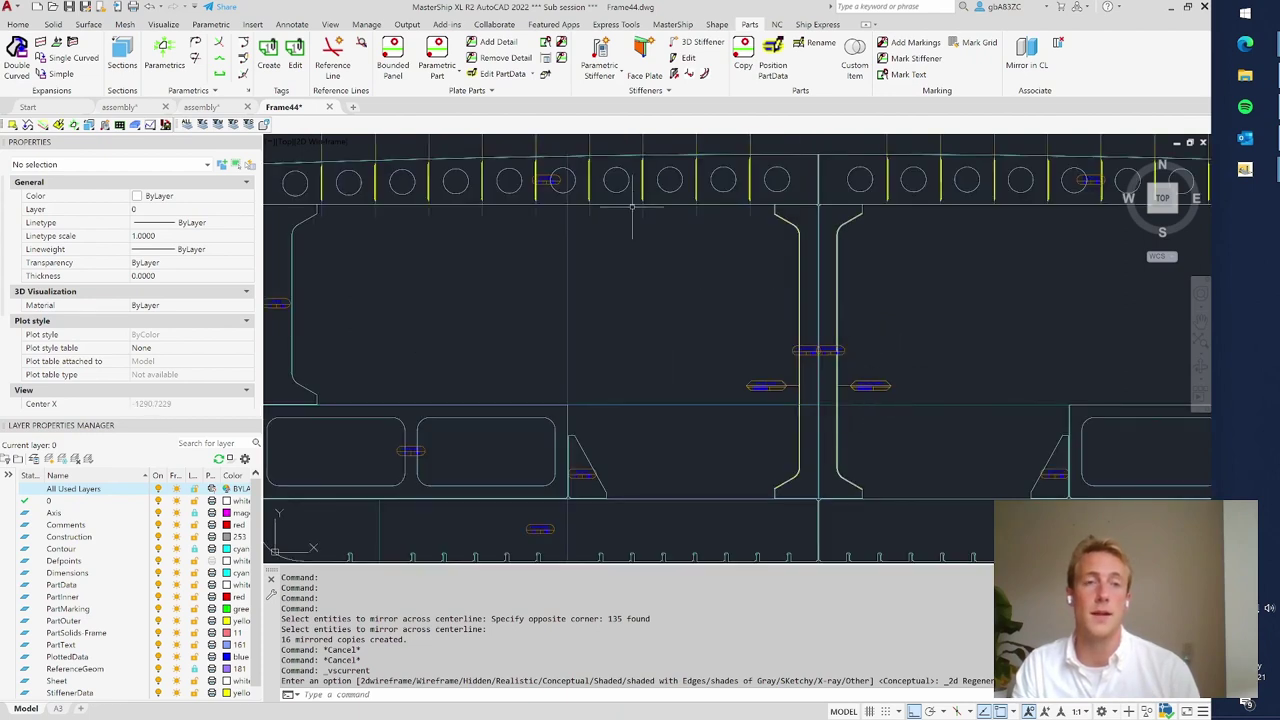
scroll(504, 270, down, 2)
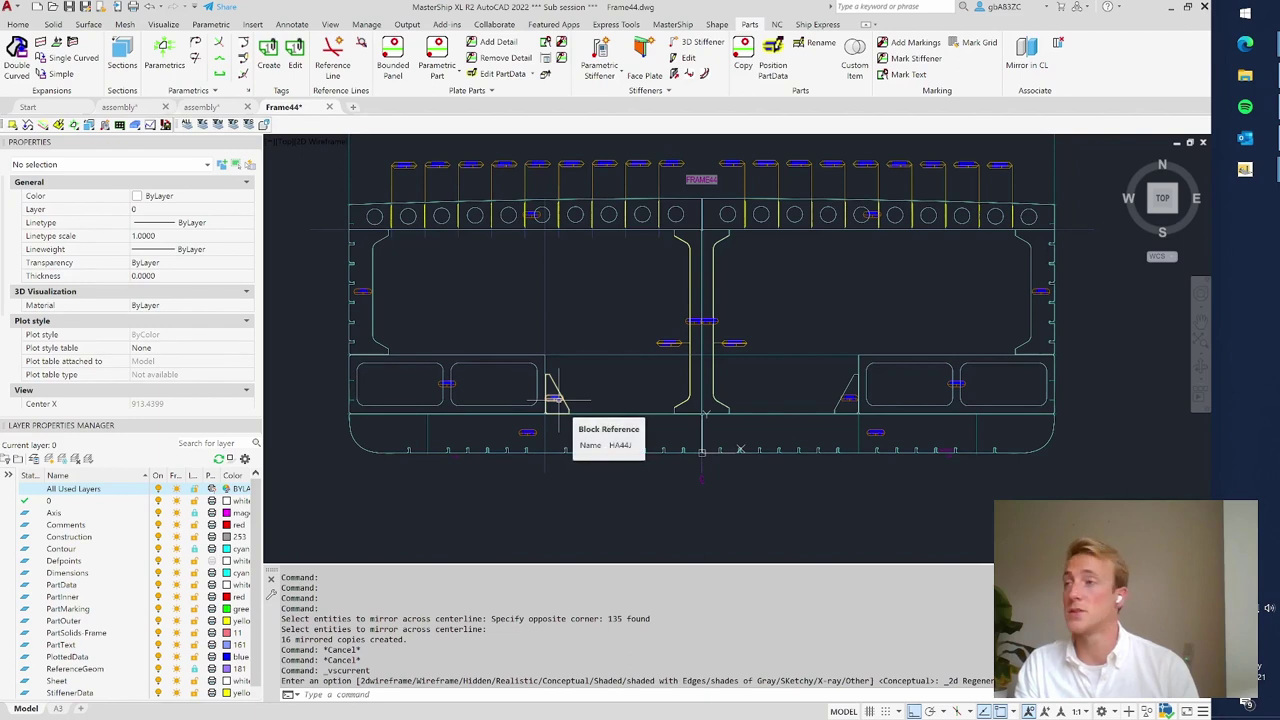
- Move the original triangular bracket HA44J straight up into the large opening to test its link with the mirrored copy
text(move)
key(Return)
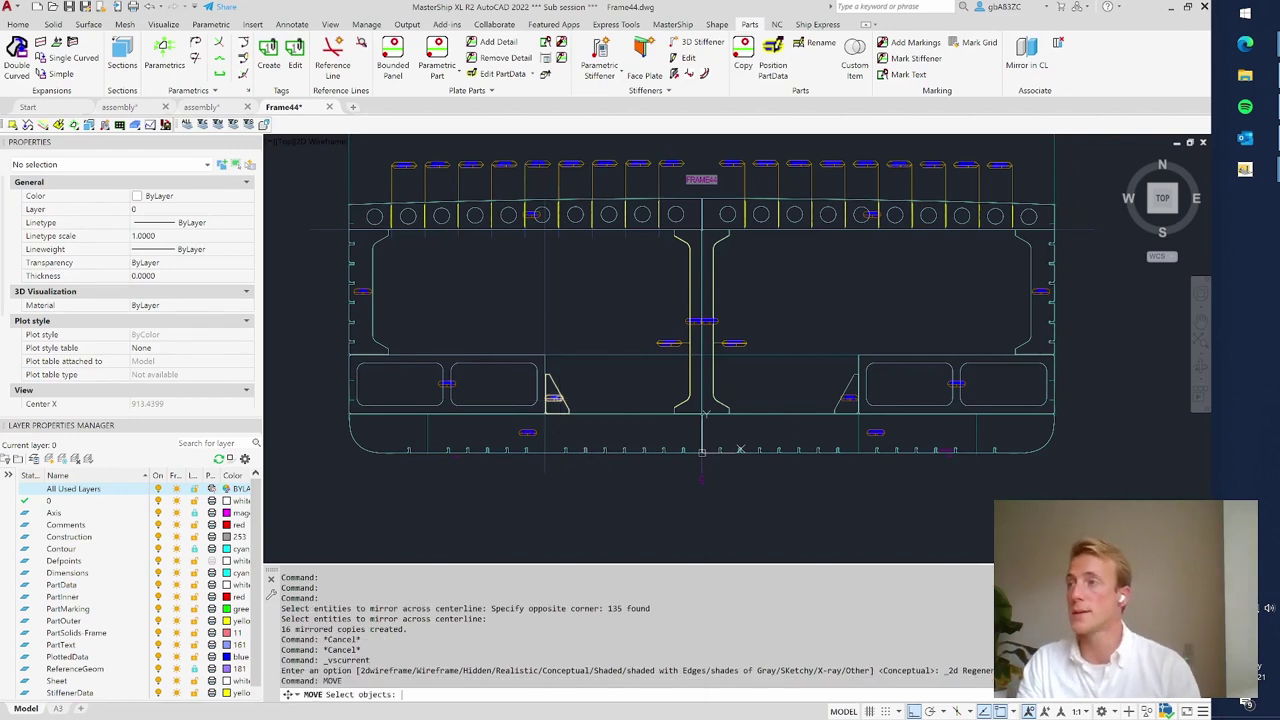
click(555, 397)
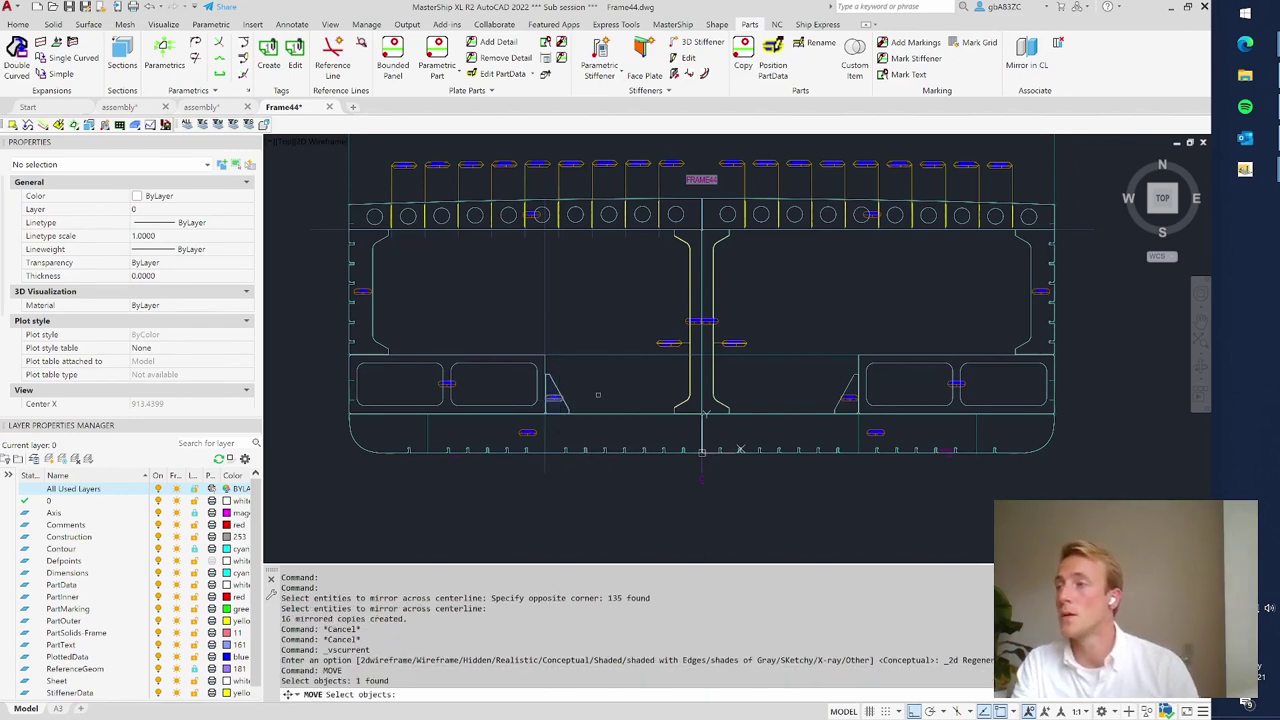
click(600, 392)
click(604, 395)
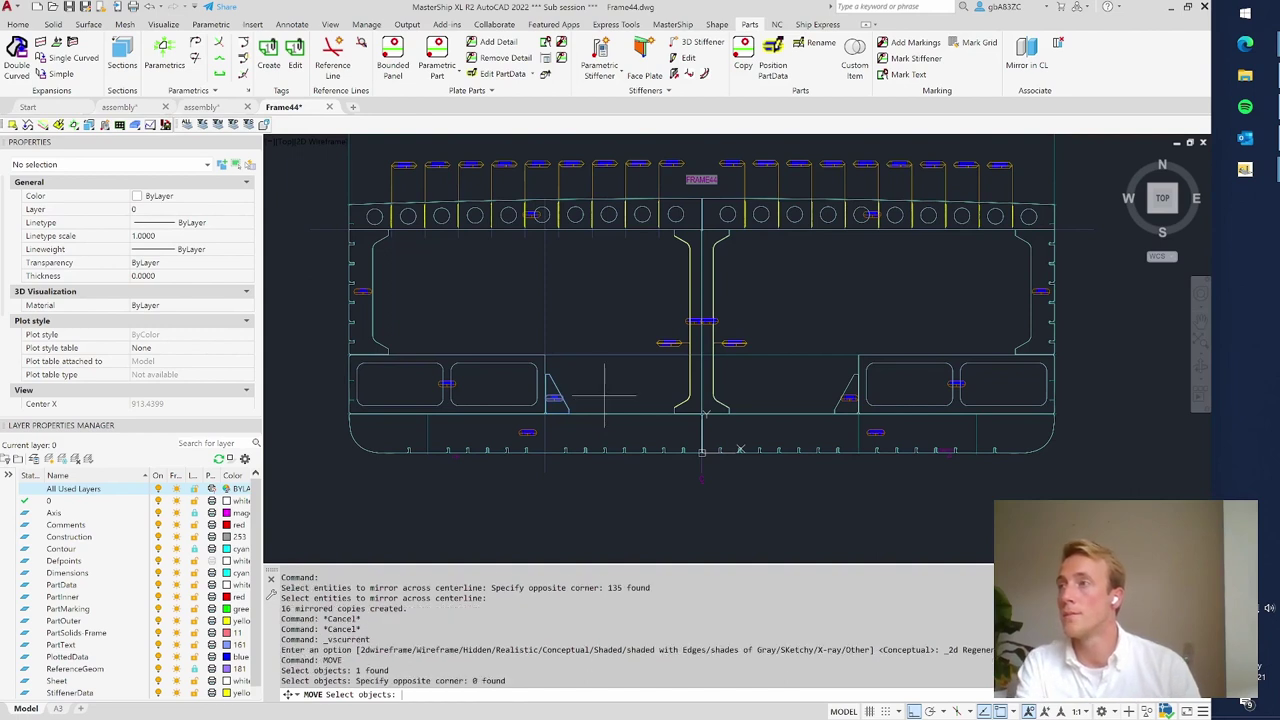
key(Return)
click(606, 425)
click(611, 340)
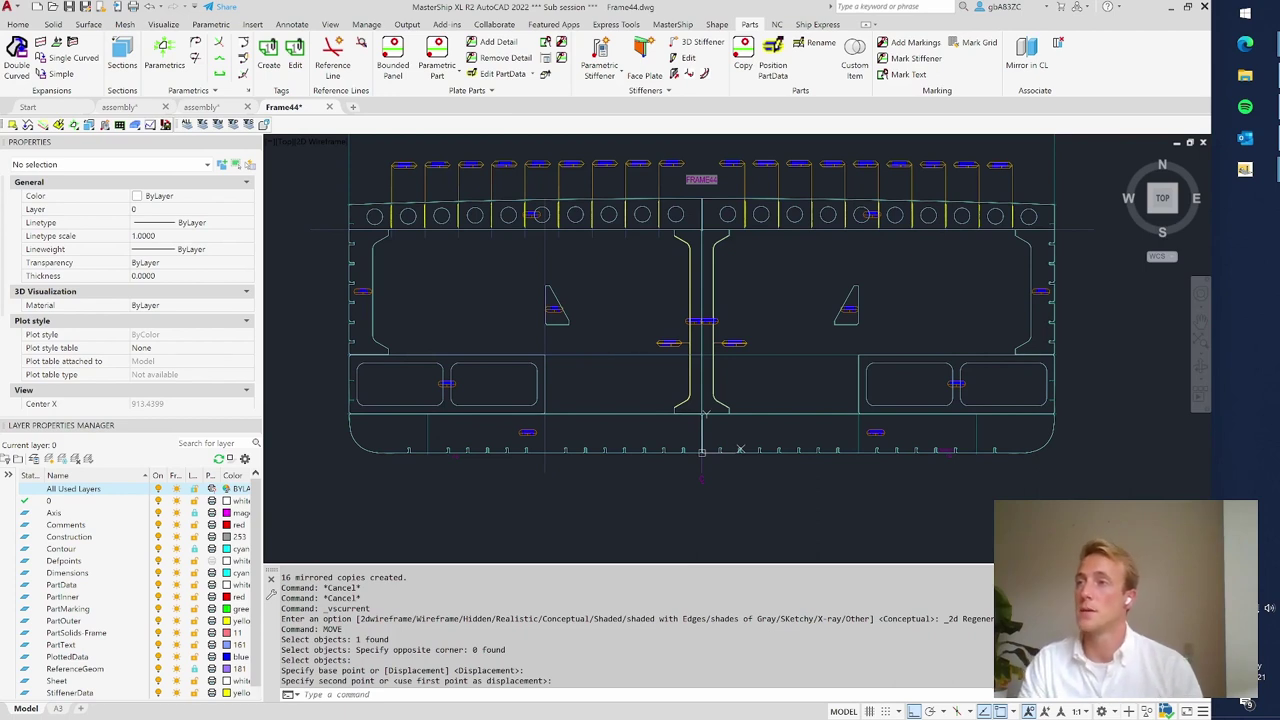
- Undo the bracket move
key(ctrl+z)
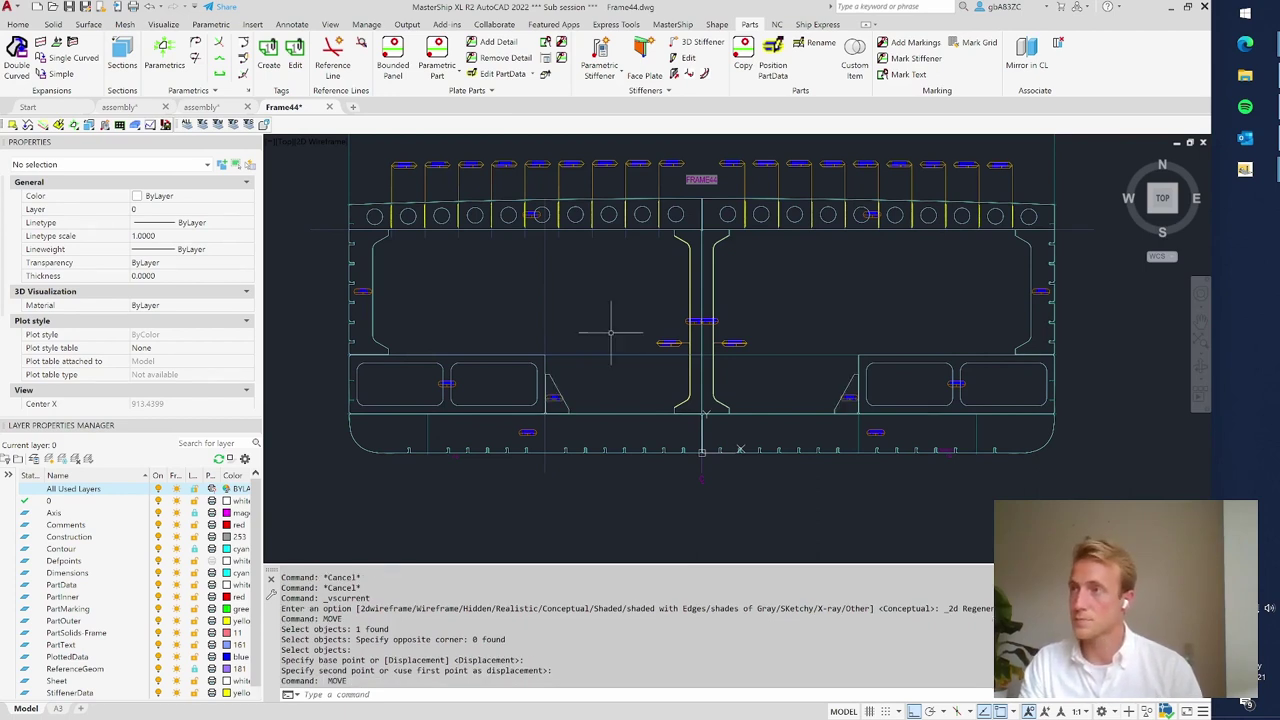
key(Escape)
key(Escape)
key(Escape)
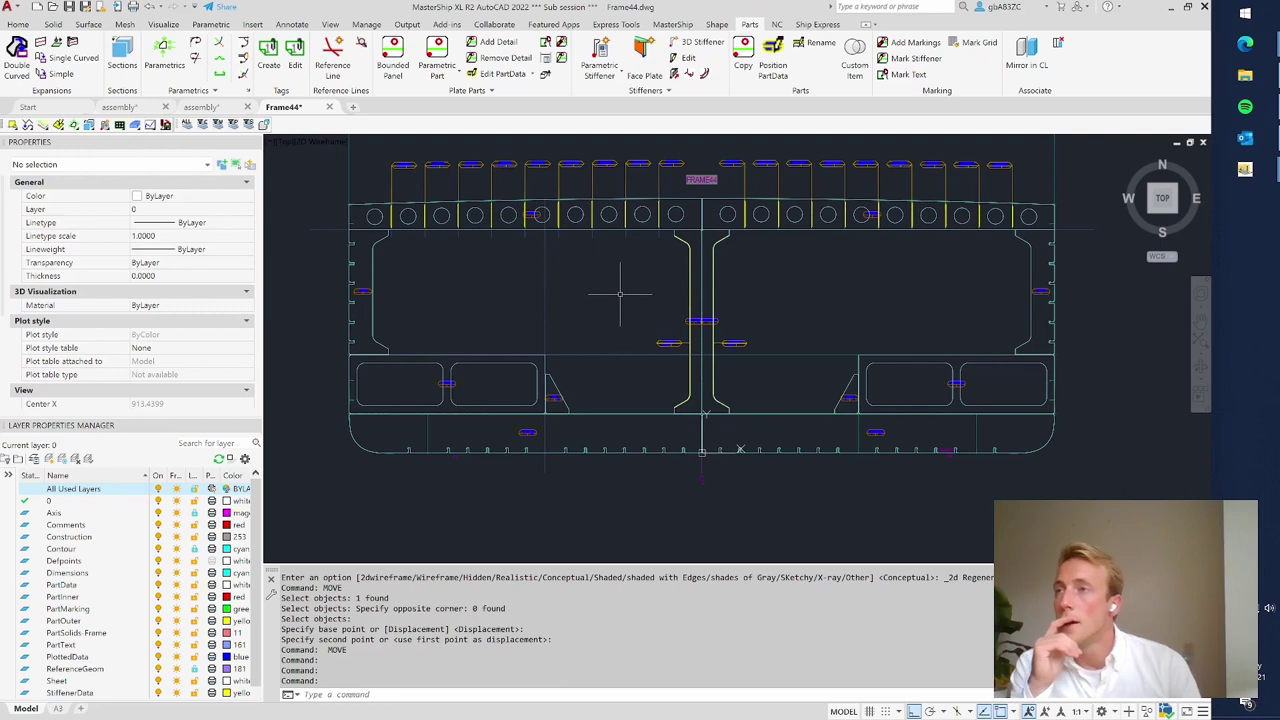
- Open the assembly drawing and reload the modified frame-Frame44 external reference
scroll(805, 415, down, 3)
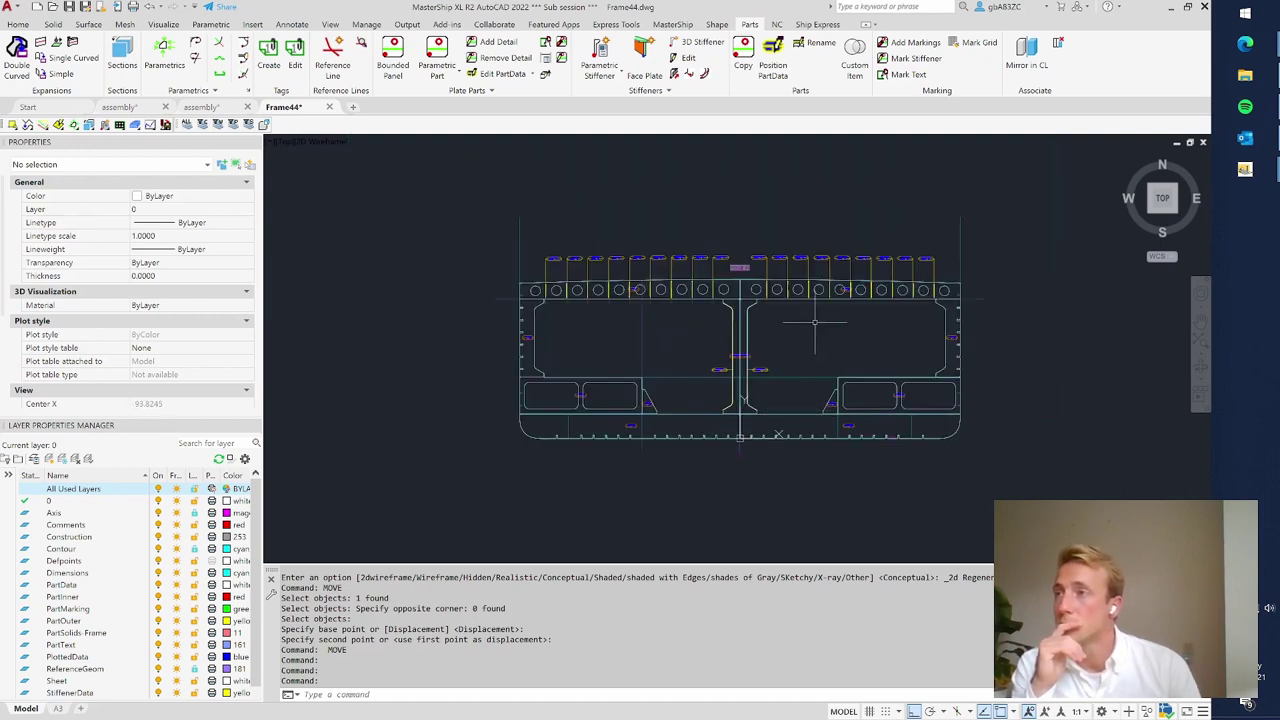
scroll(843, 334, up, 3)
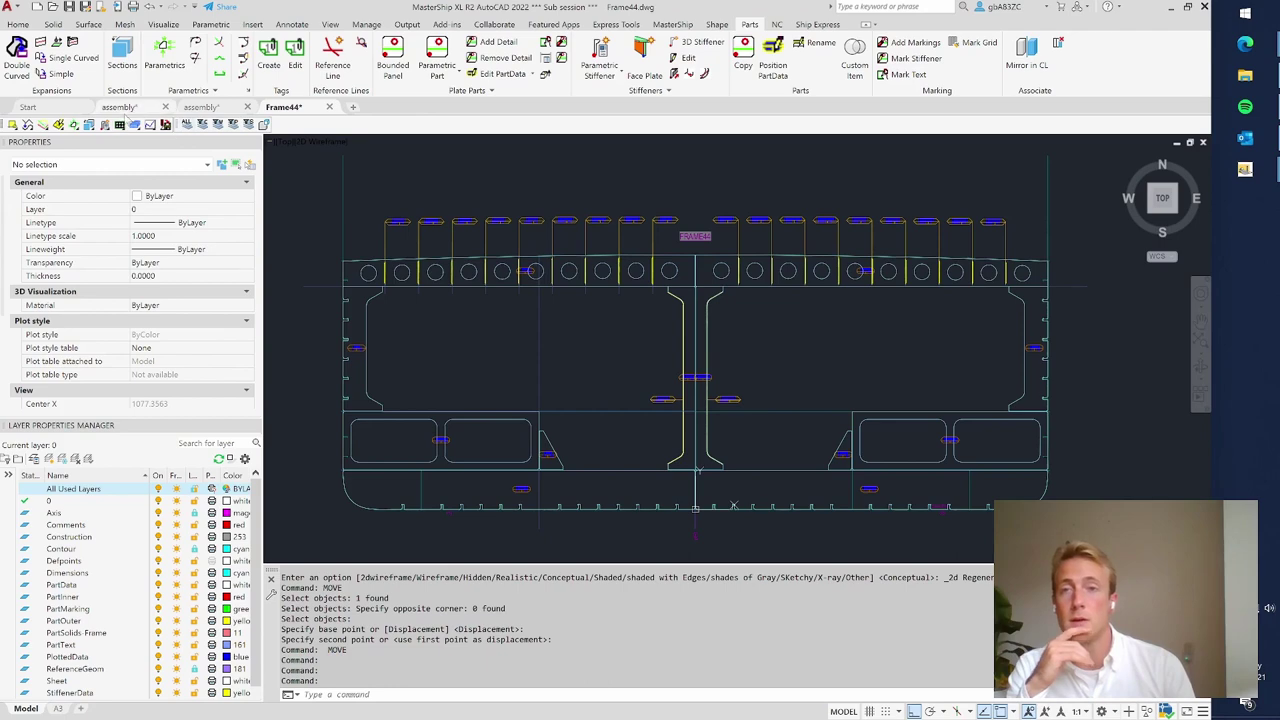
click(124, 109)
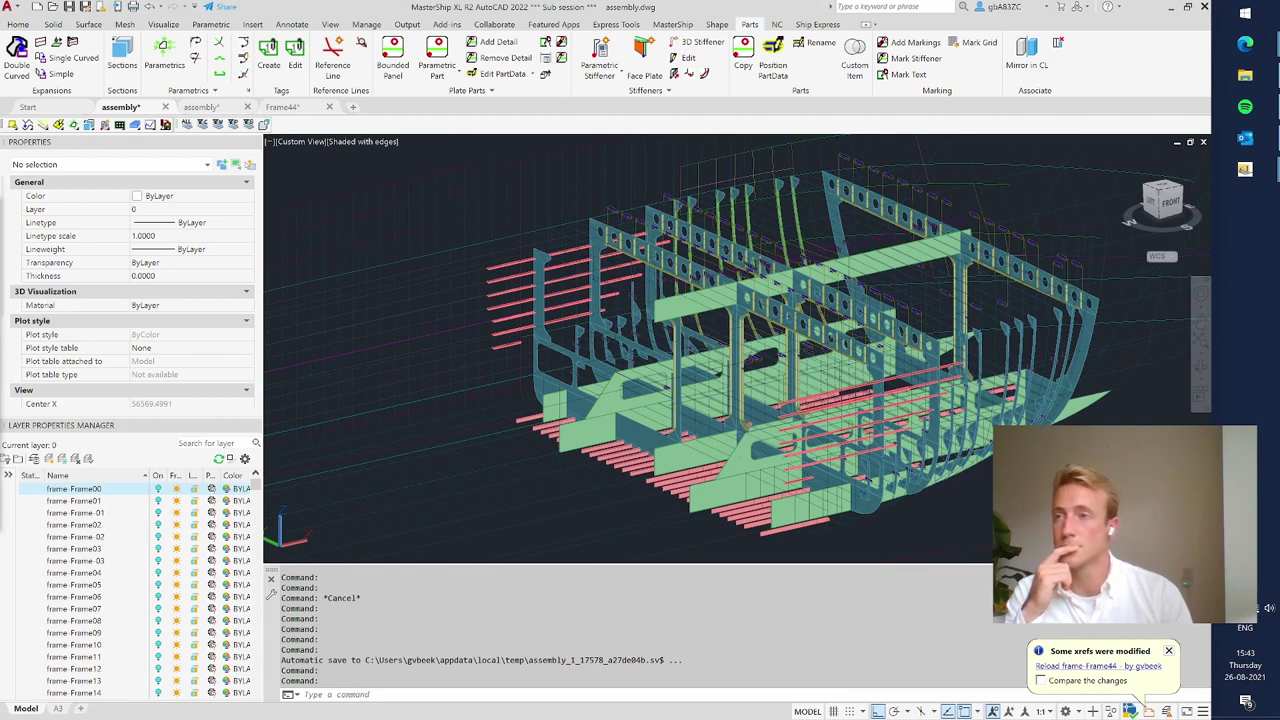
click(1135, 694)
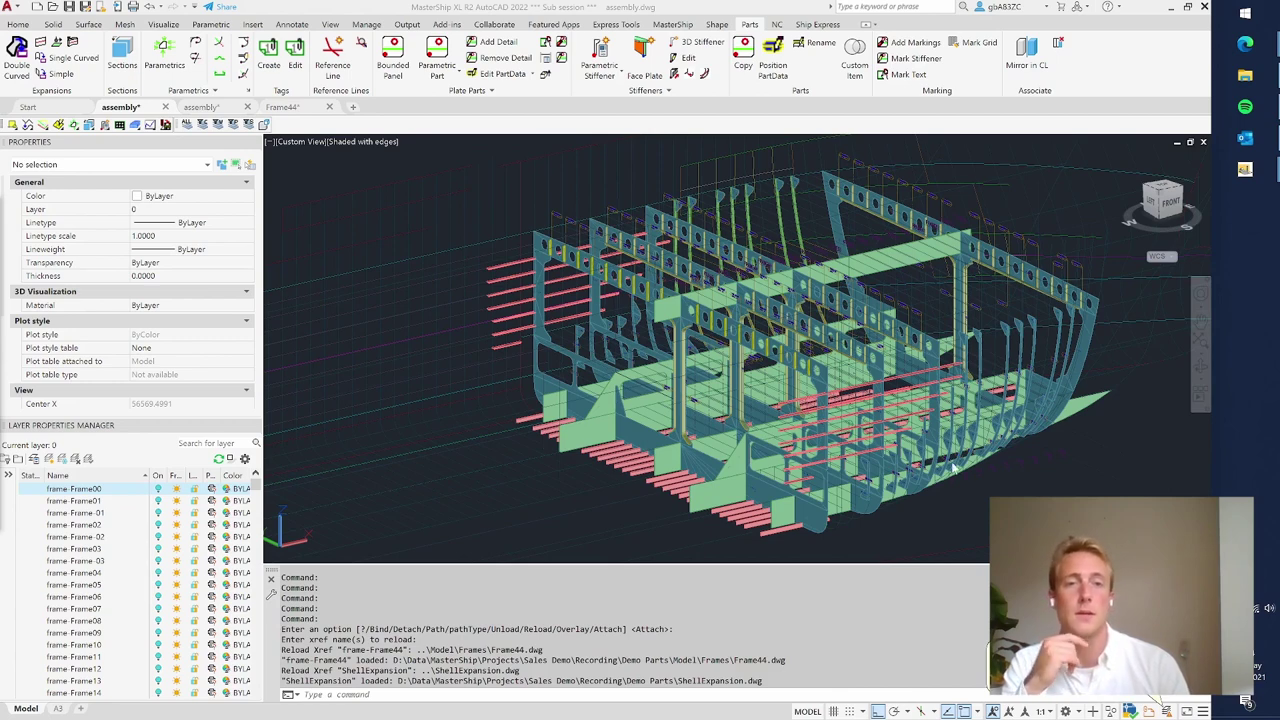
- Highlight the completed full-width frame and two still-empty frame references further along the hull in the assembly
click(737, 340)
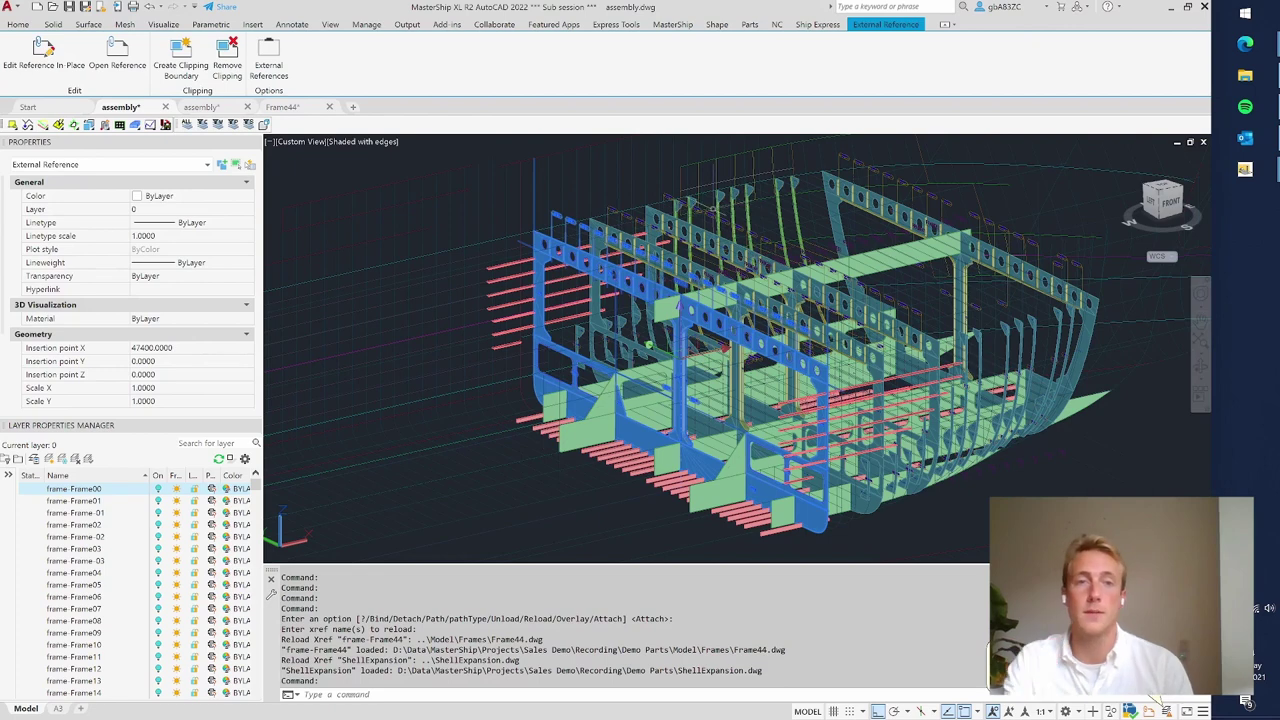
click(762, 215)
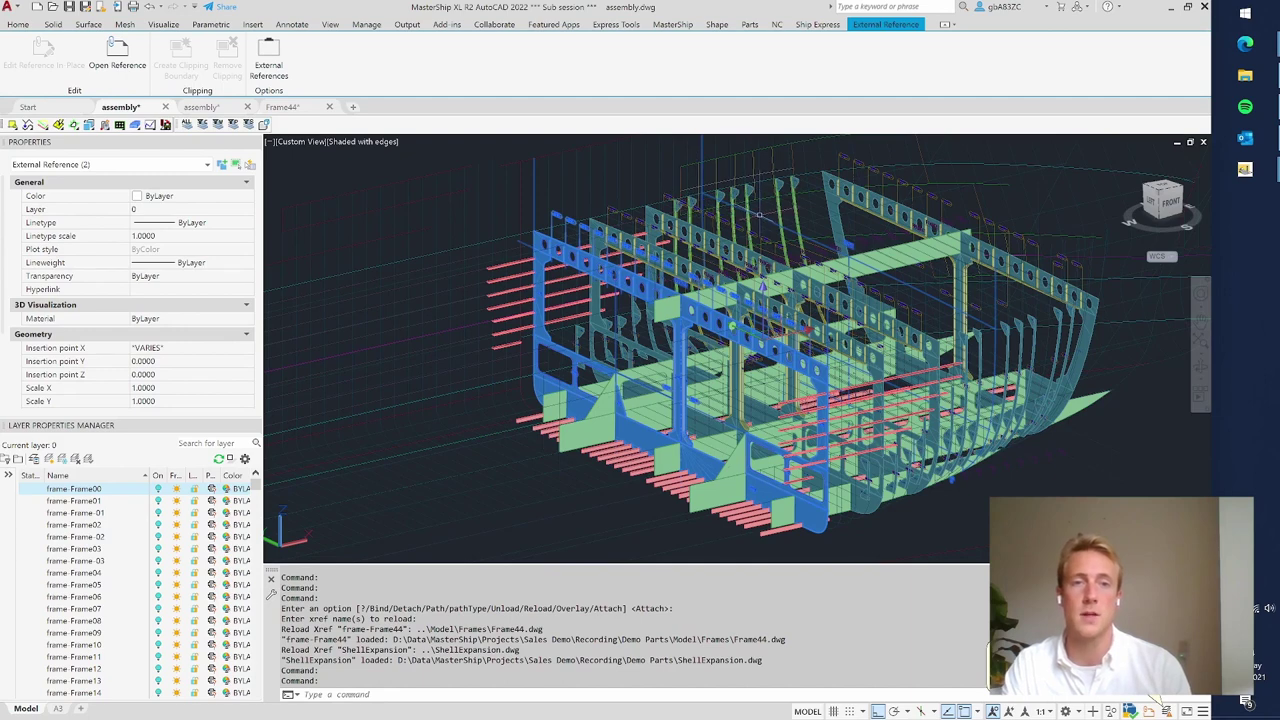
click(764, 209)
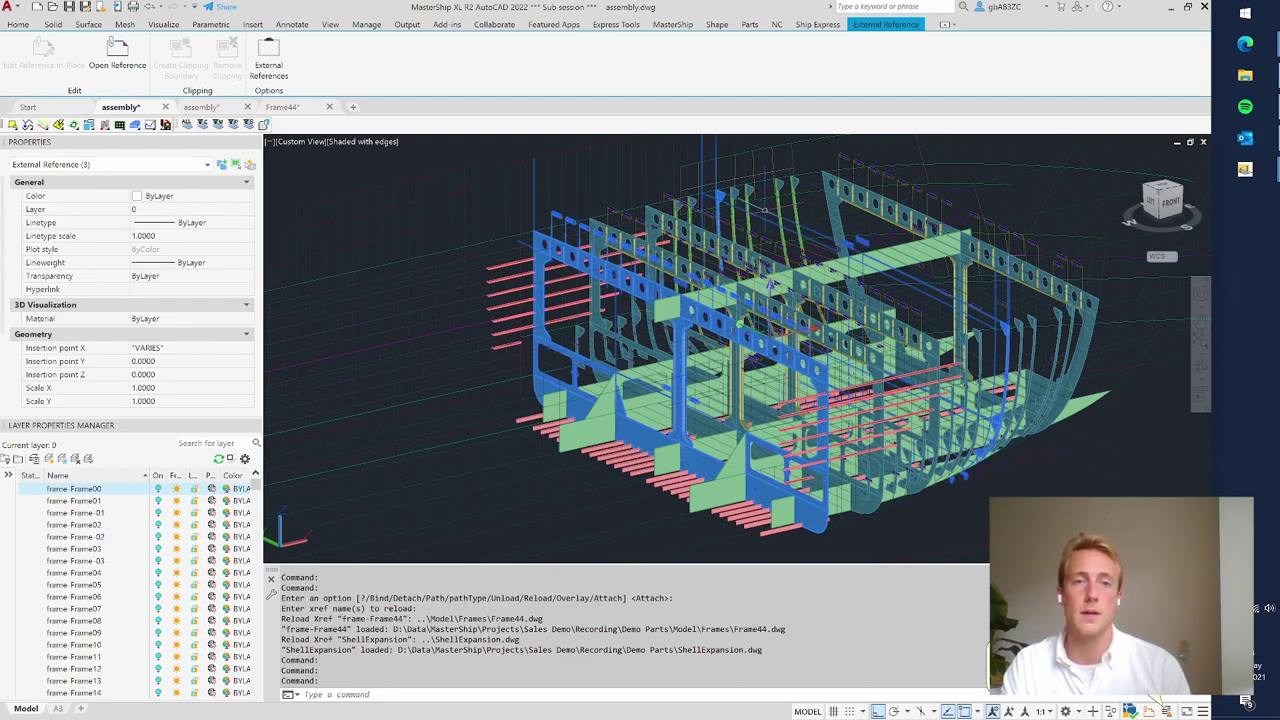
shift+click(768, 285)
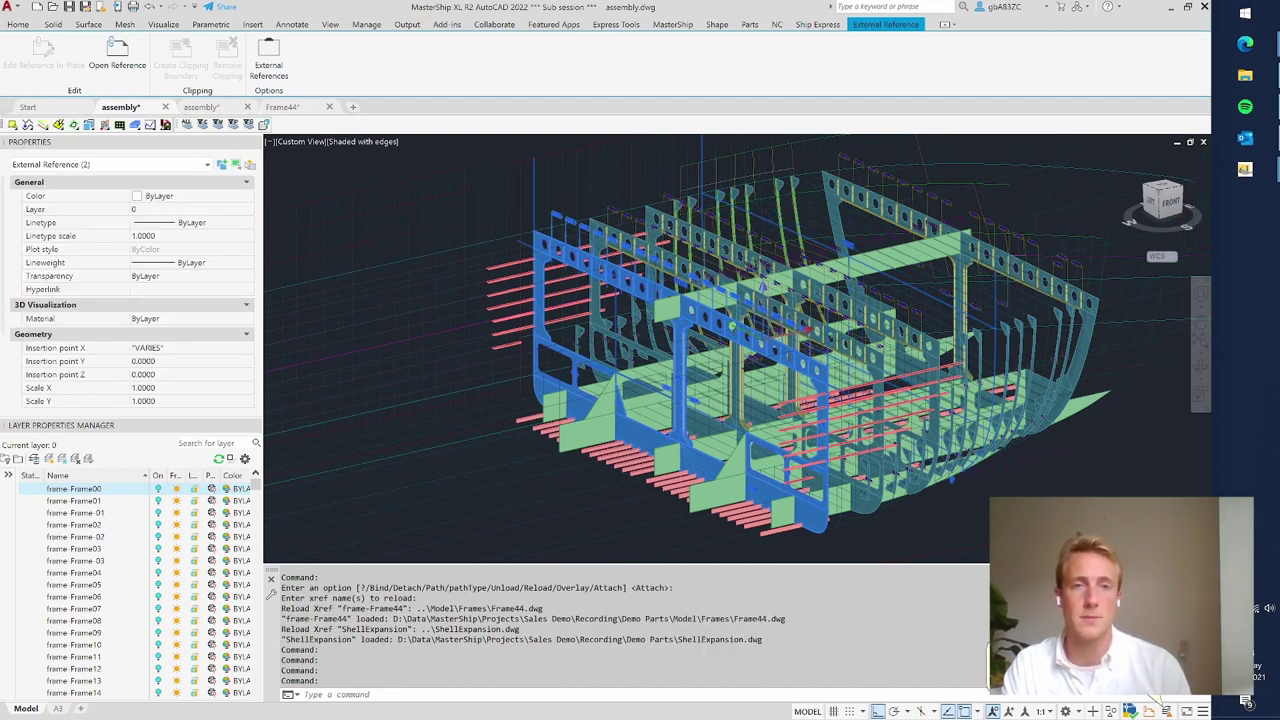
scroll(742, 207, up, 5)
click(742, 207)
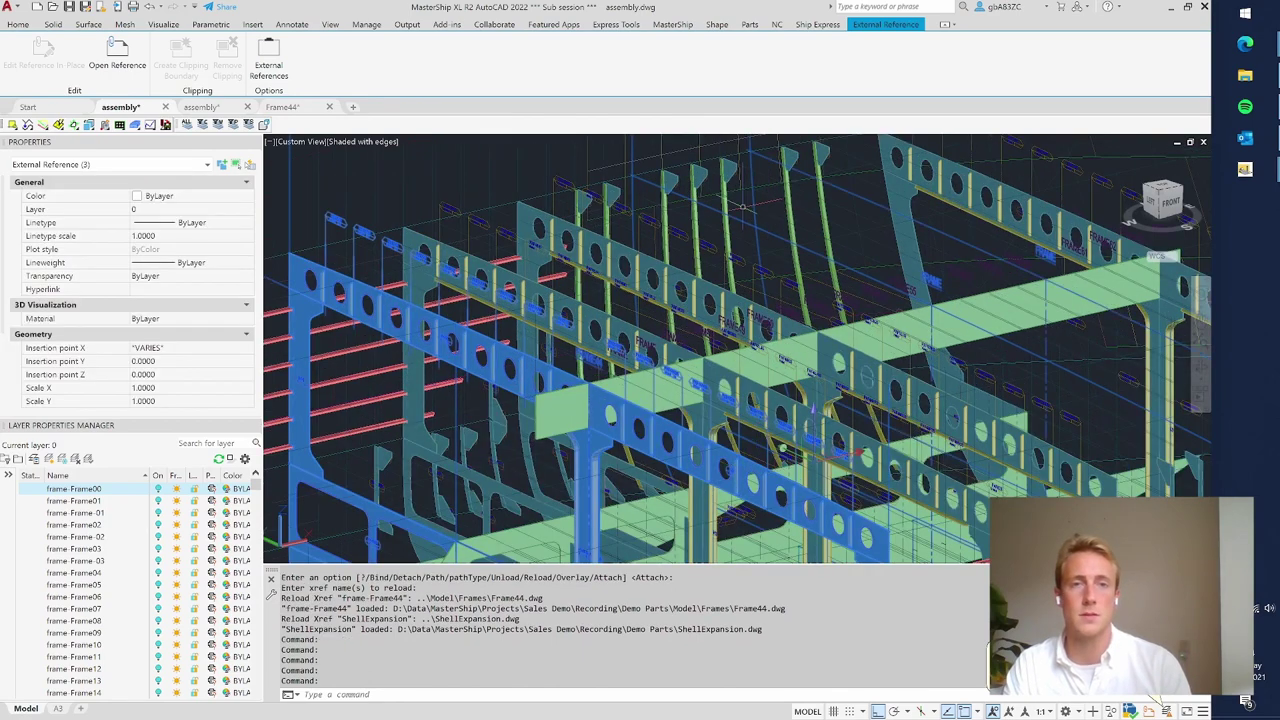
scroll(743, 207, down, 6)
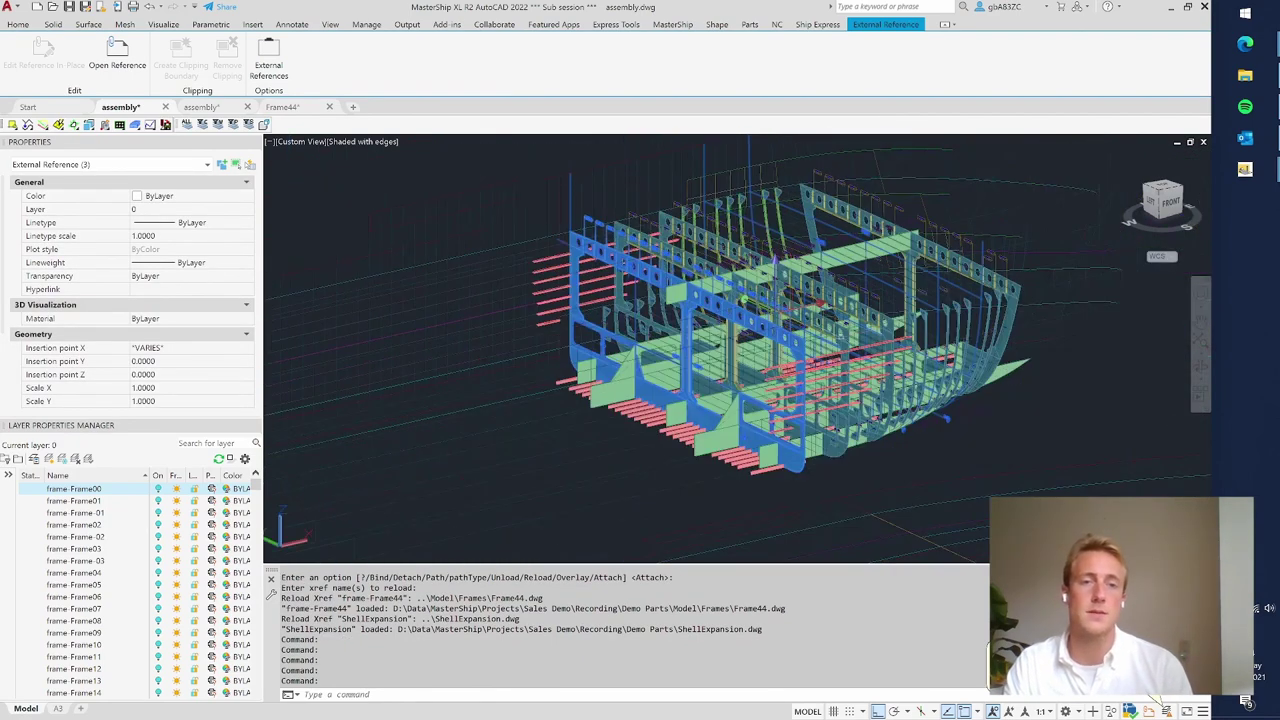
scroll(835, 334, up, 3)
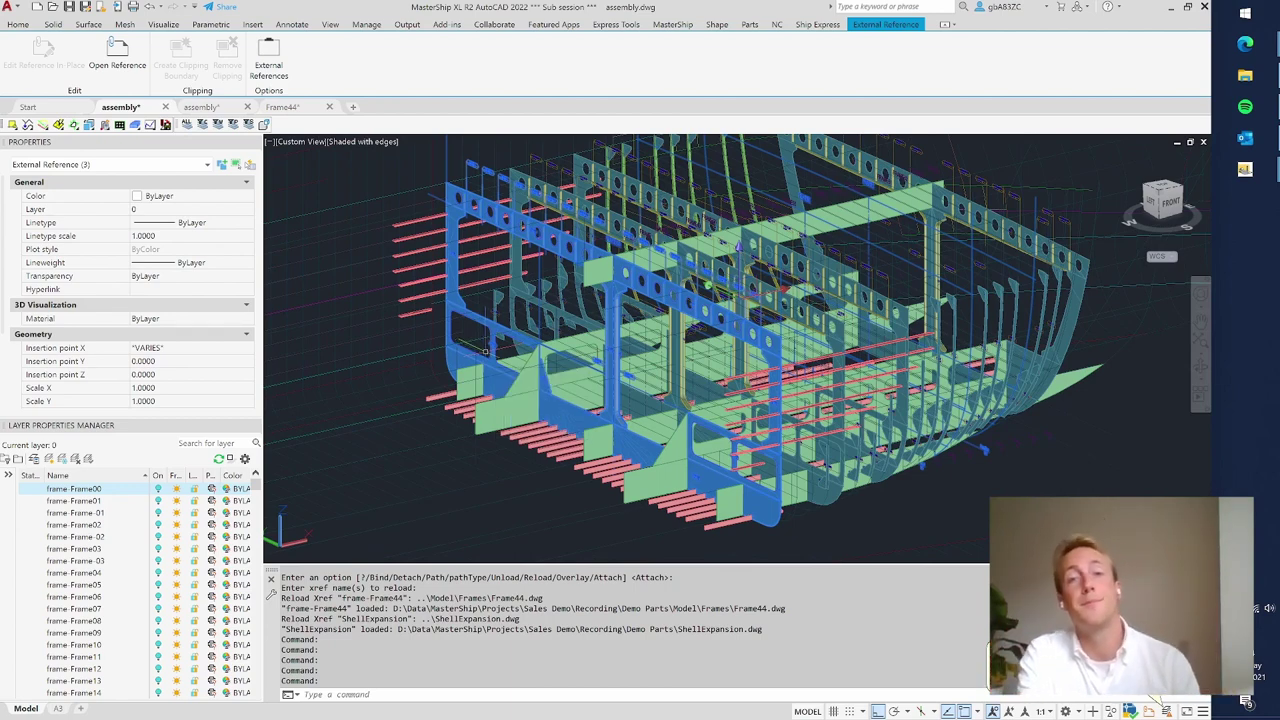
- In the Frame44 drawing, start the parts Copy command and select all of the frame's parts and stiffeners
click(283, 107)
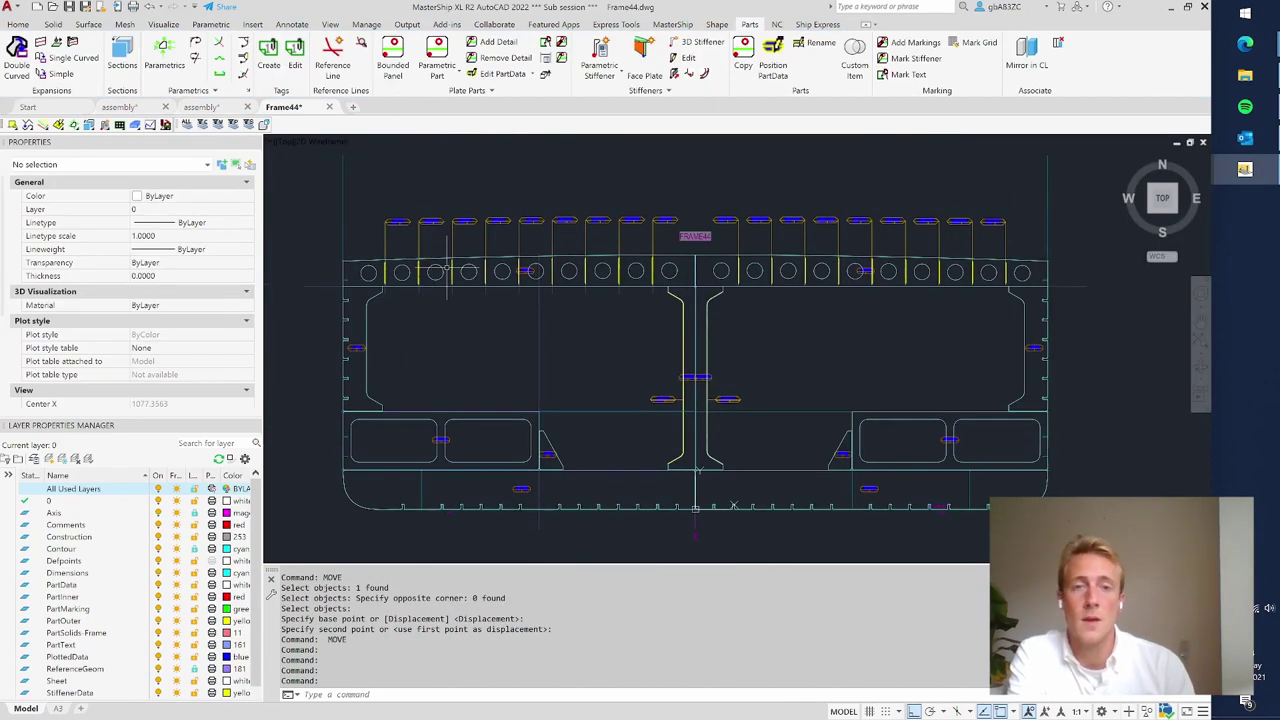
scroll(445, 272, down, 2)
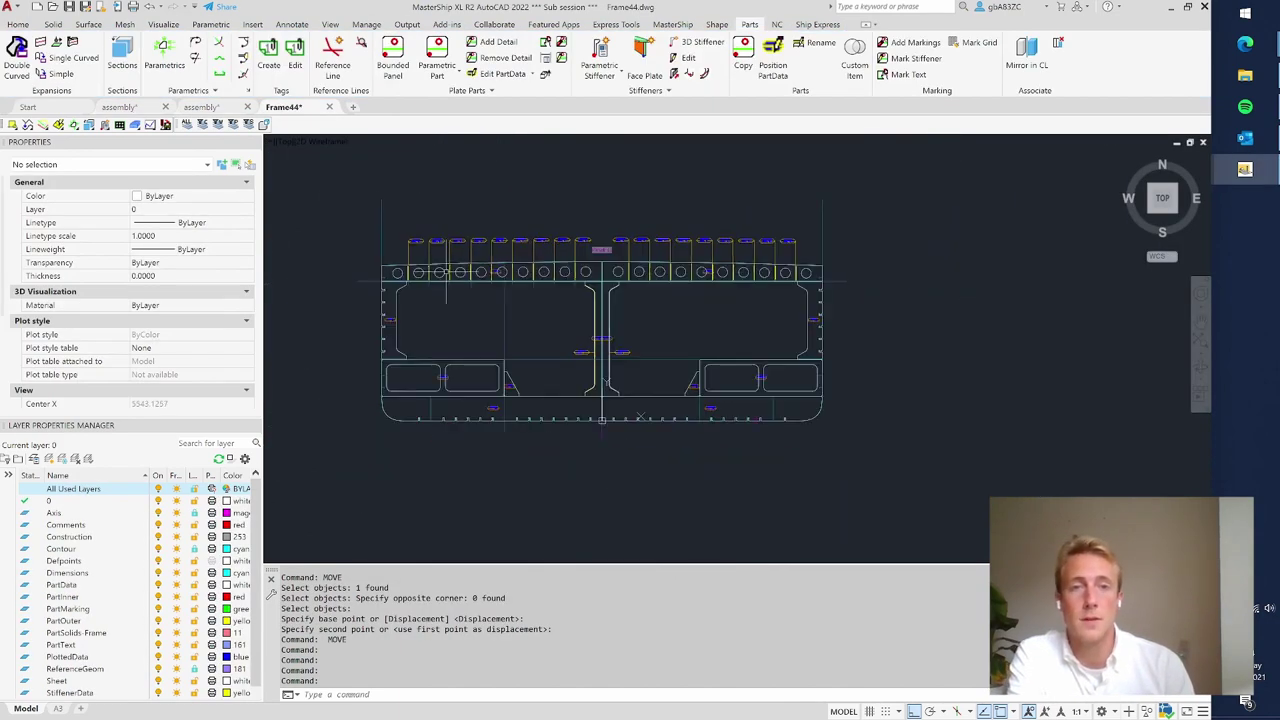
click(742, 52)
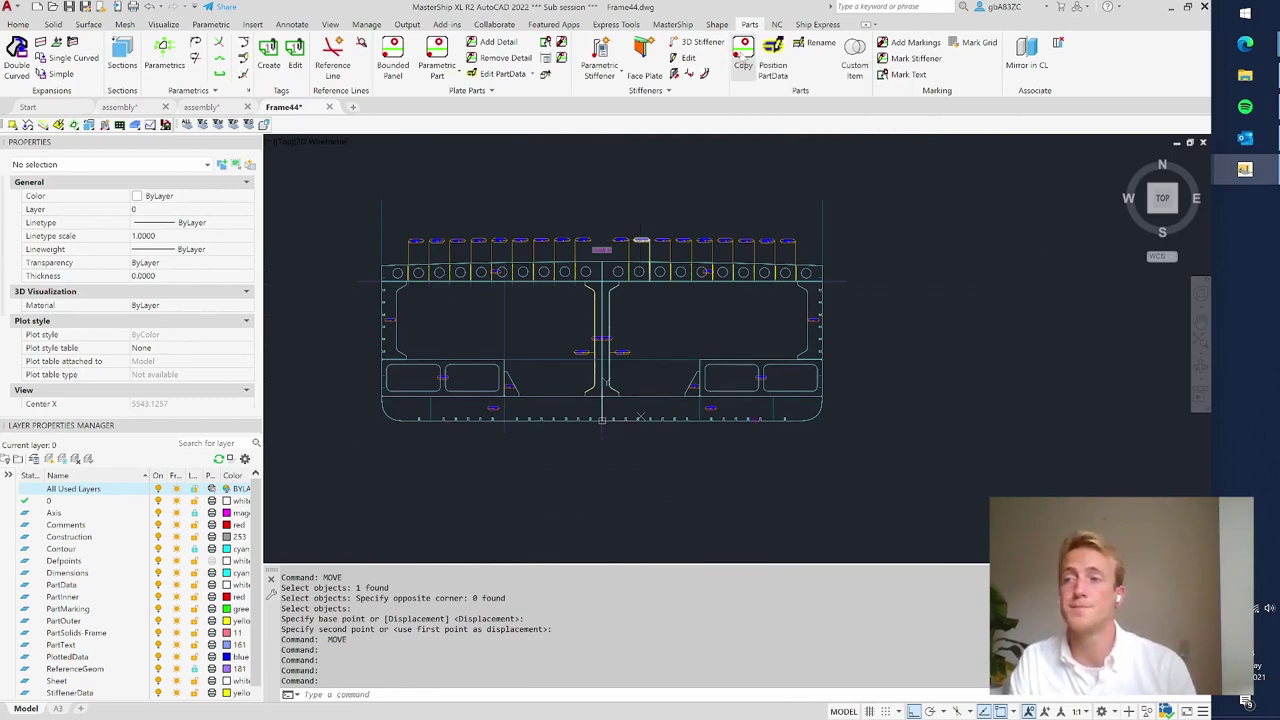
click(40, 49)
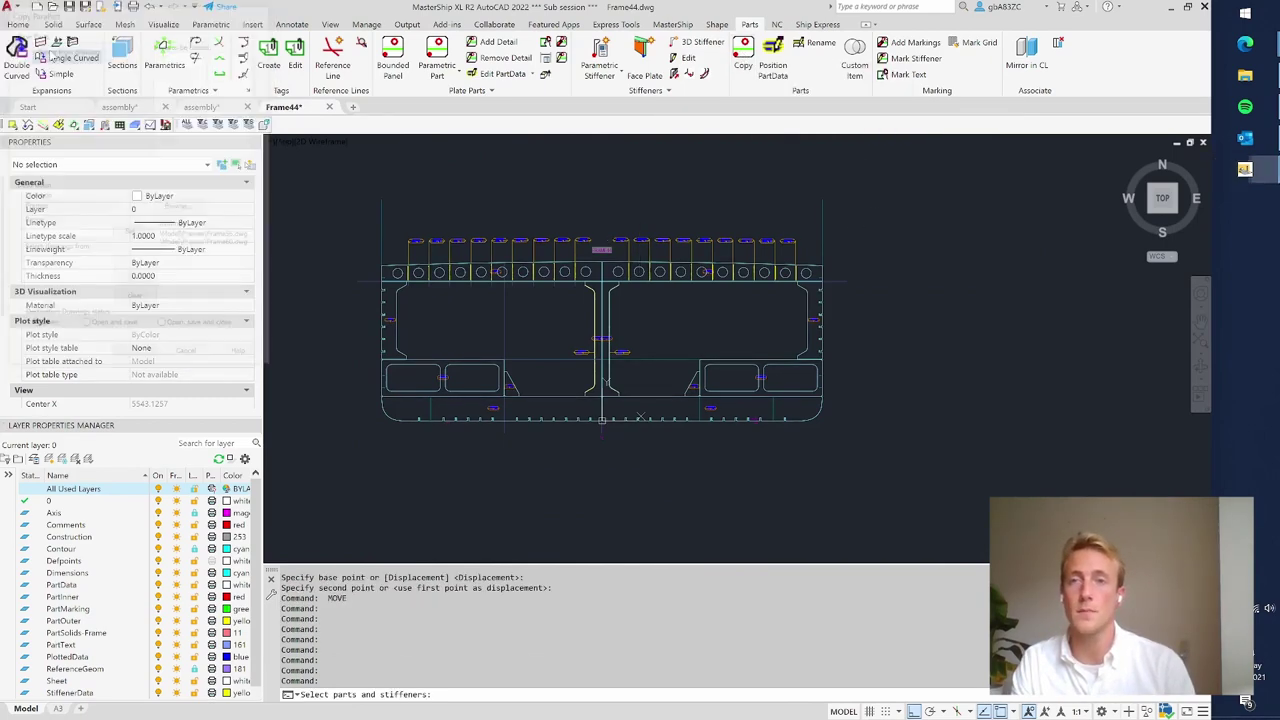
click(846, 465)
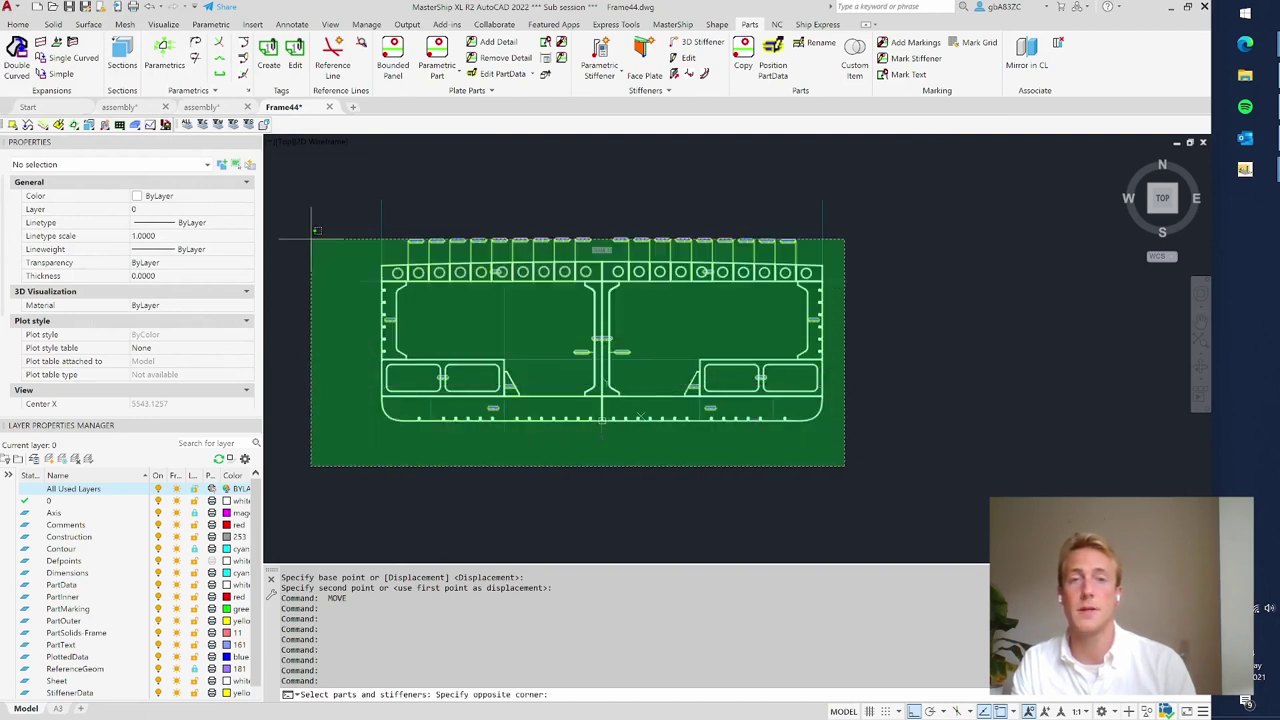
click(302, 209)
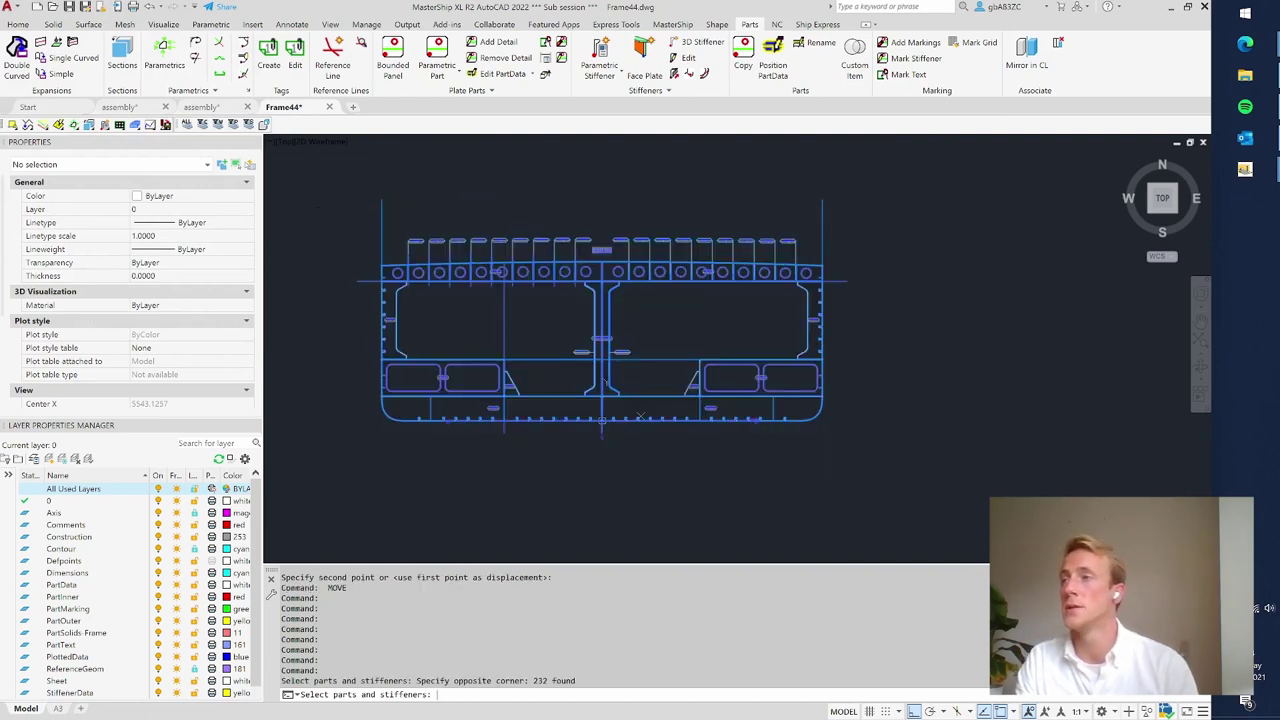
key(Return)
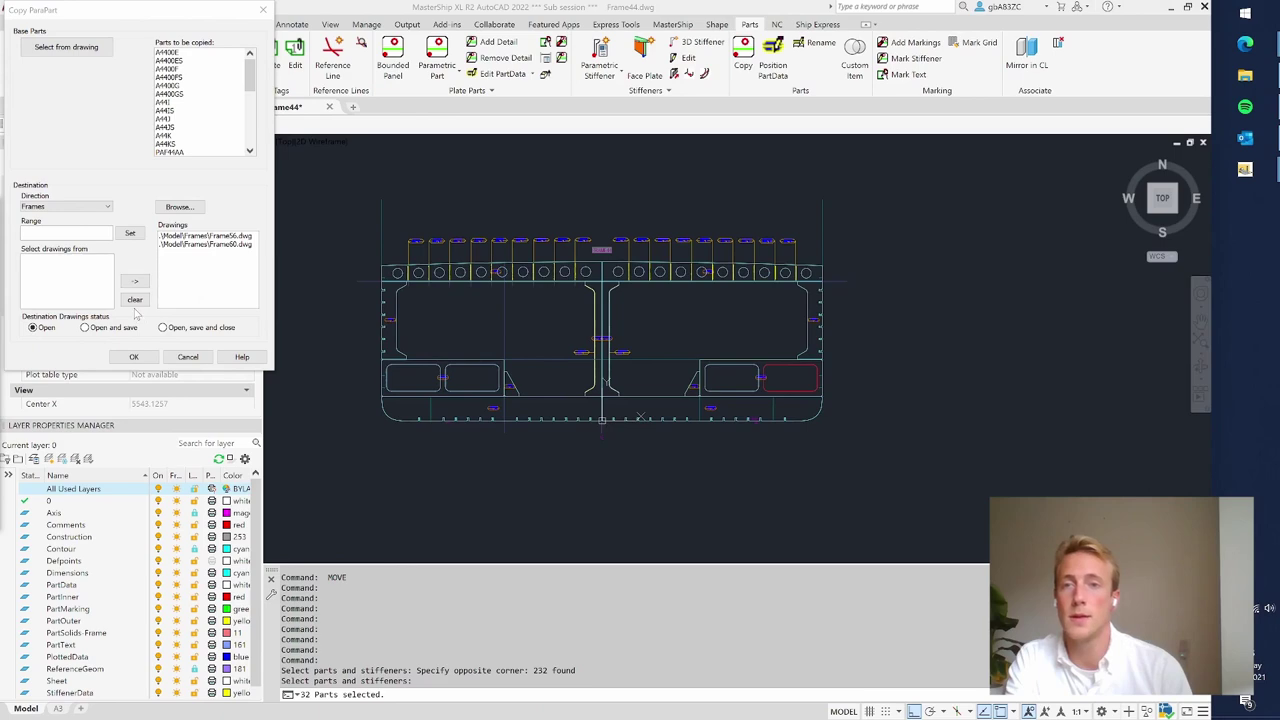
- Set Frame56.dwg and Frame60.dwg from the Frames folder as destination drawings and copy the selected parts into them
click(179, 207)
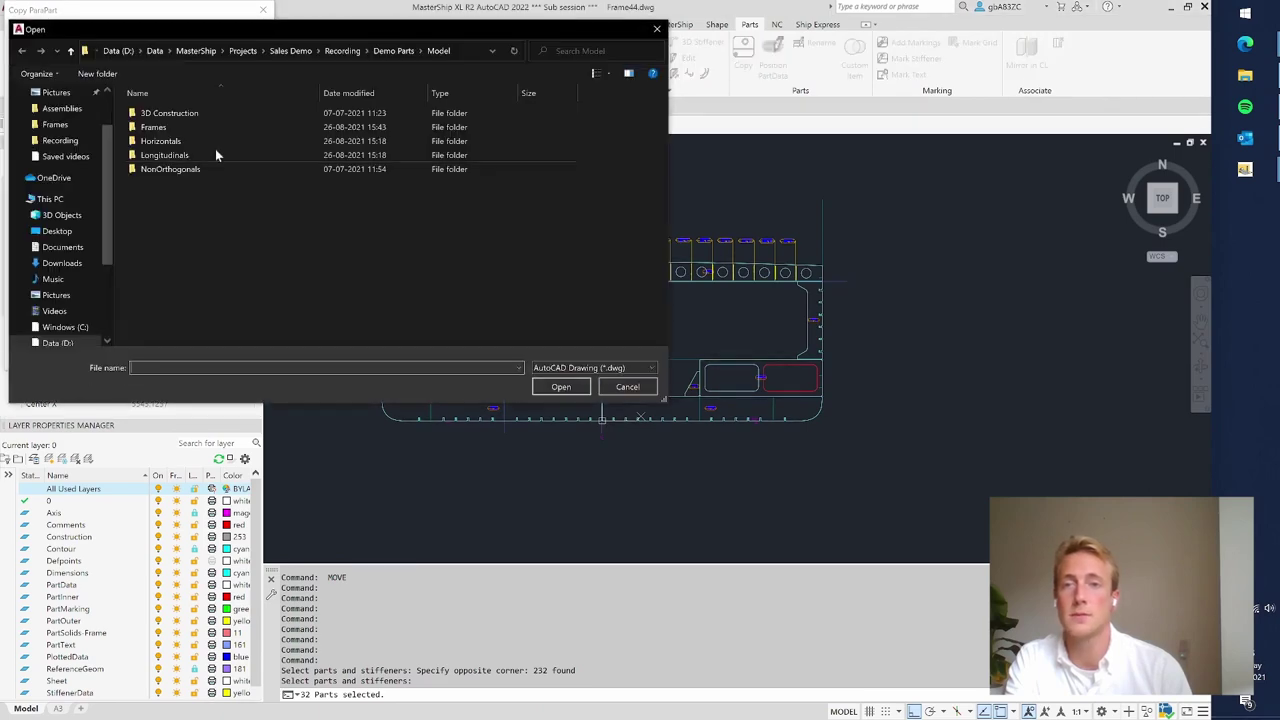
double_click(158, 128)
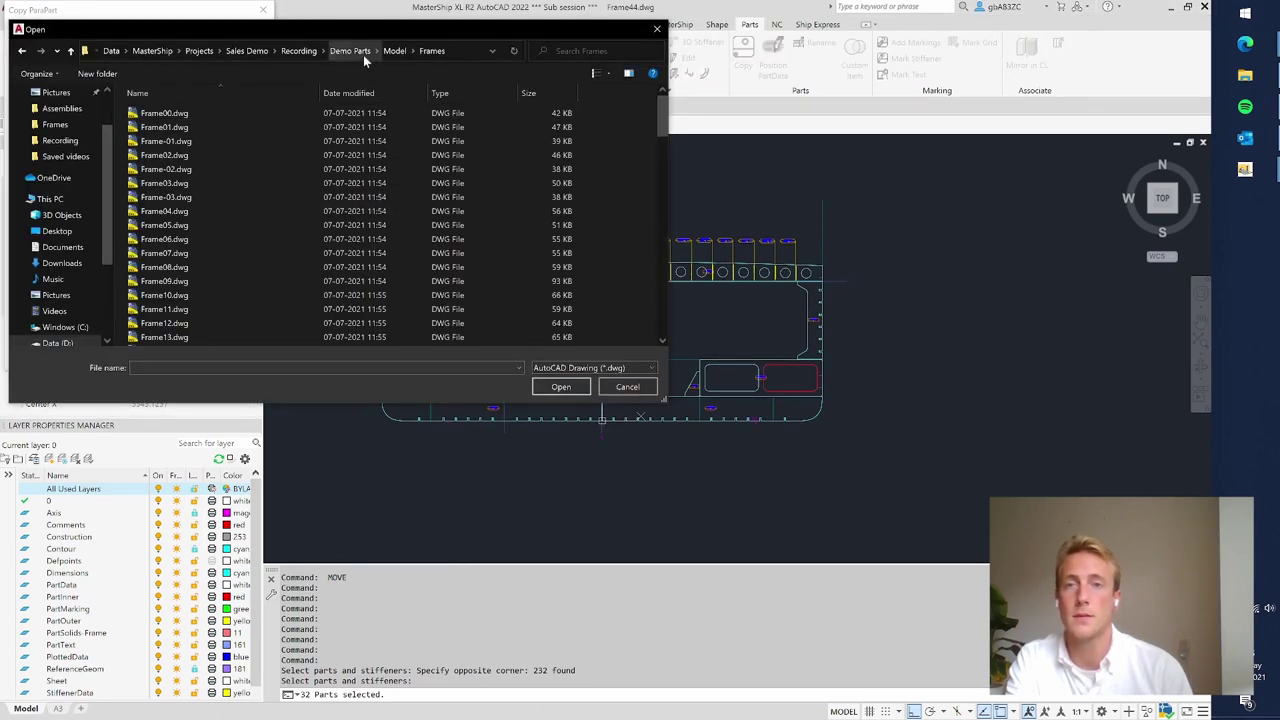
scroll(183, 258, down, 2)
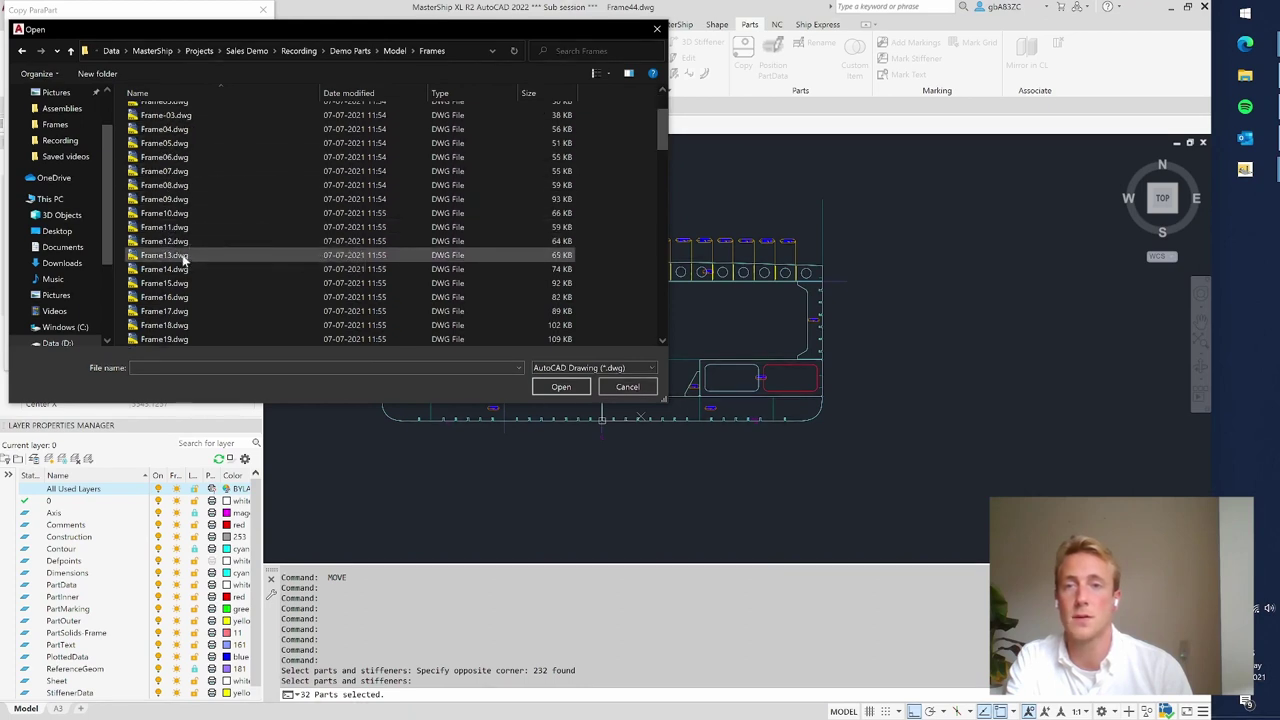
scroll(183, 258, down, 15)
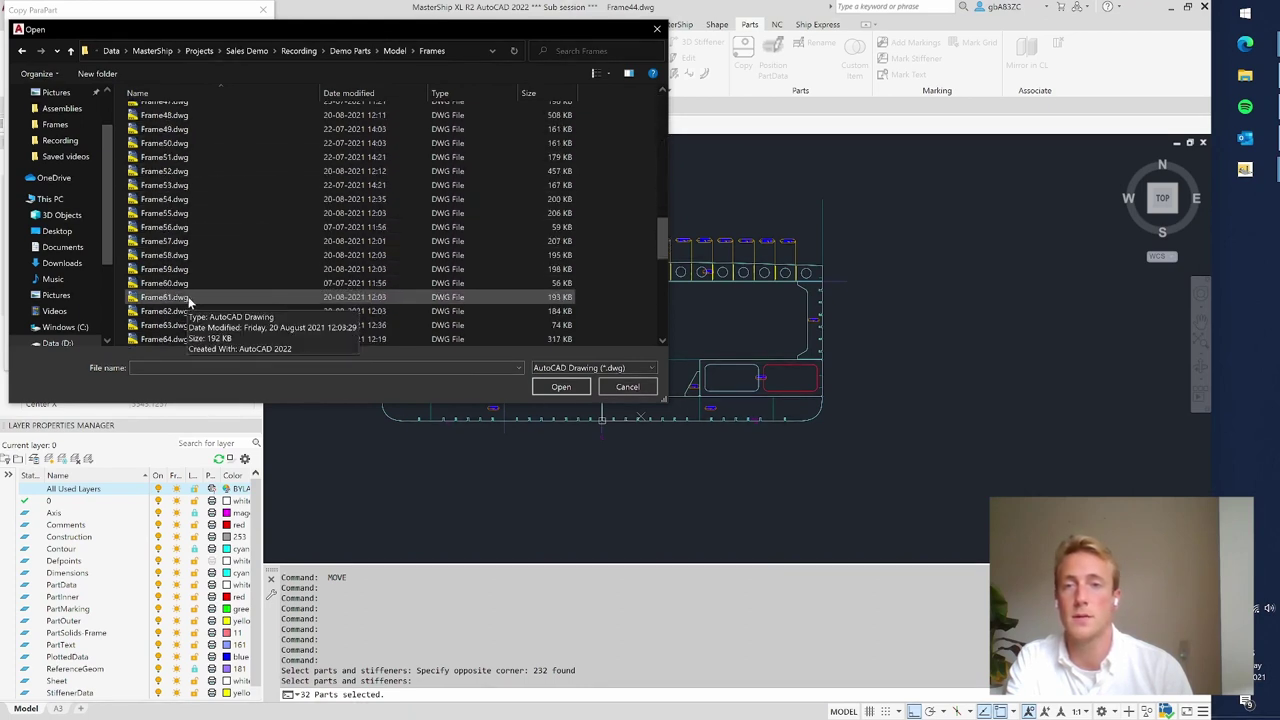
click(184, 228)
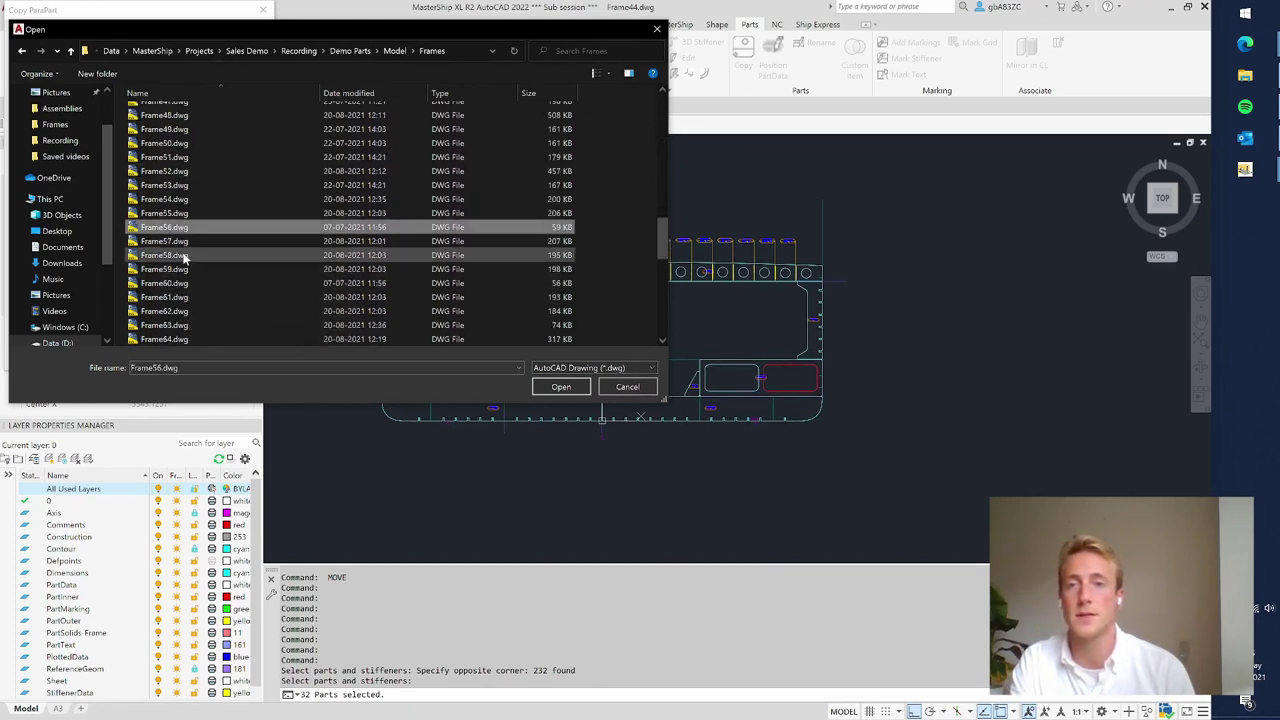
ctrl+click(184, 255)
ctrl+click(189, 283)
click(561, 386)
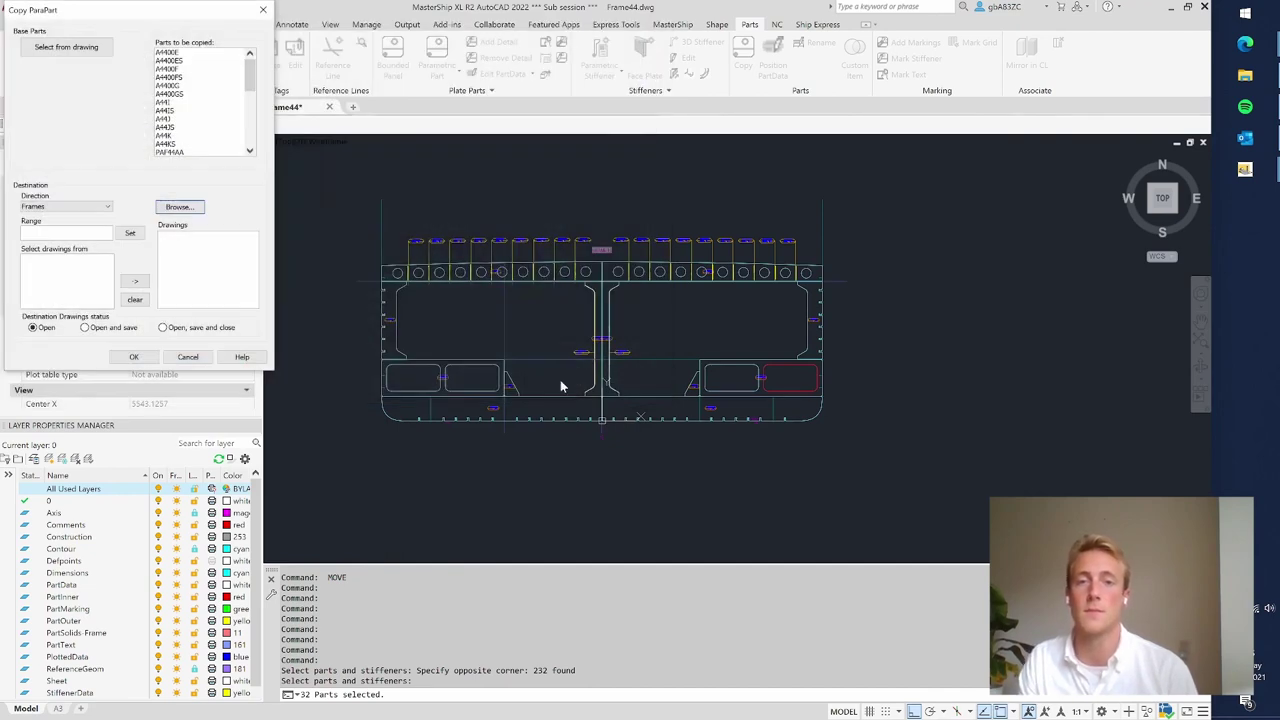
click(133, 357)
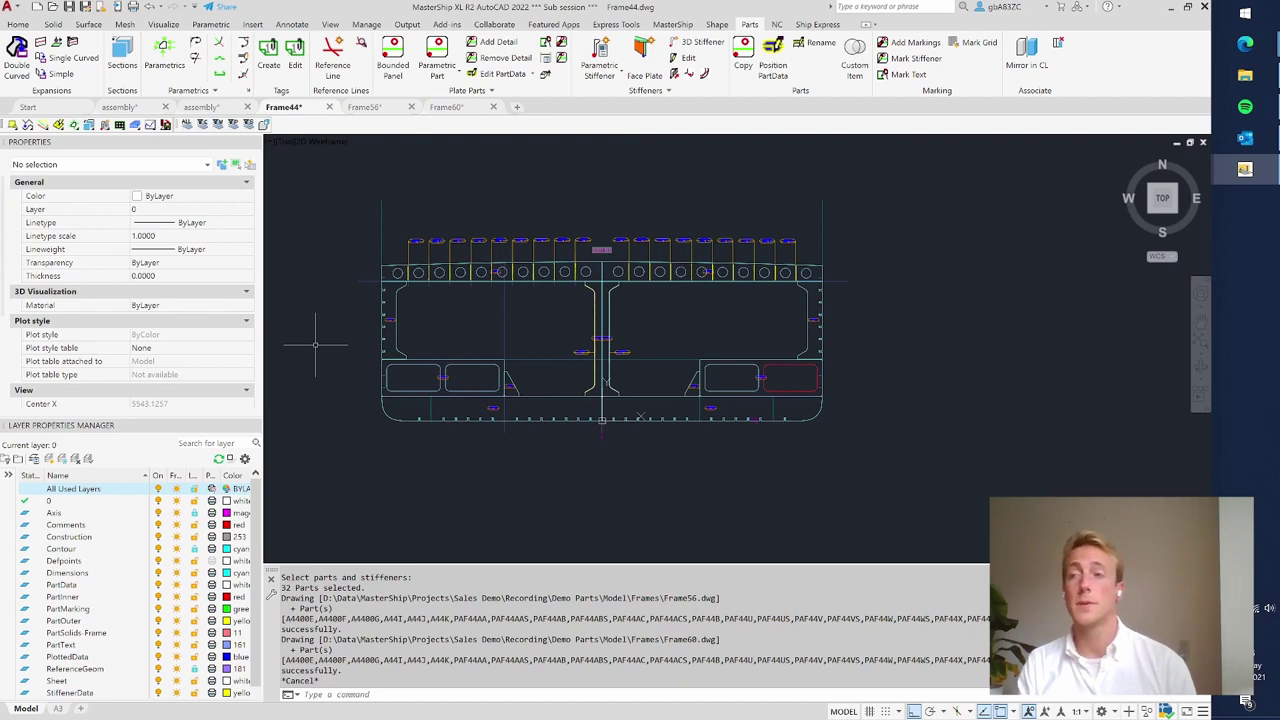
- Open the Frame56 drawing and examine the copied parts, especially the cutouts along the bottom plate near the centerline
scroll(330, 348, up, 2)
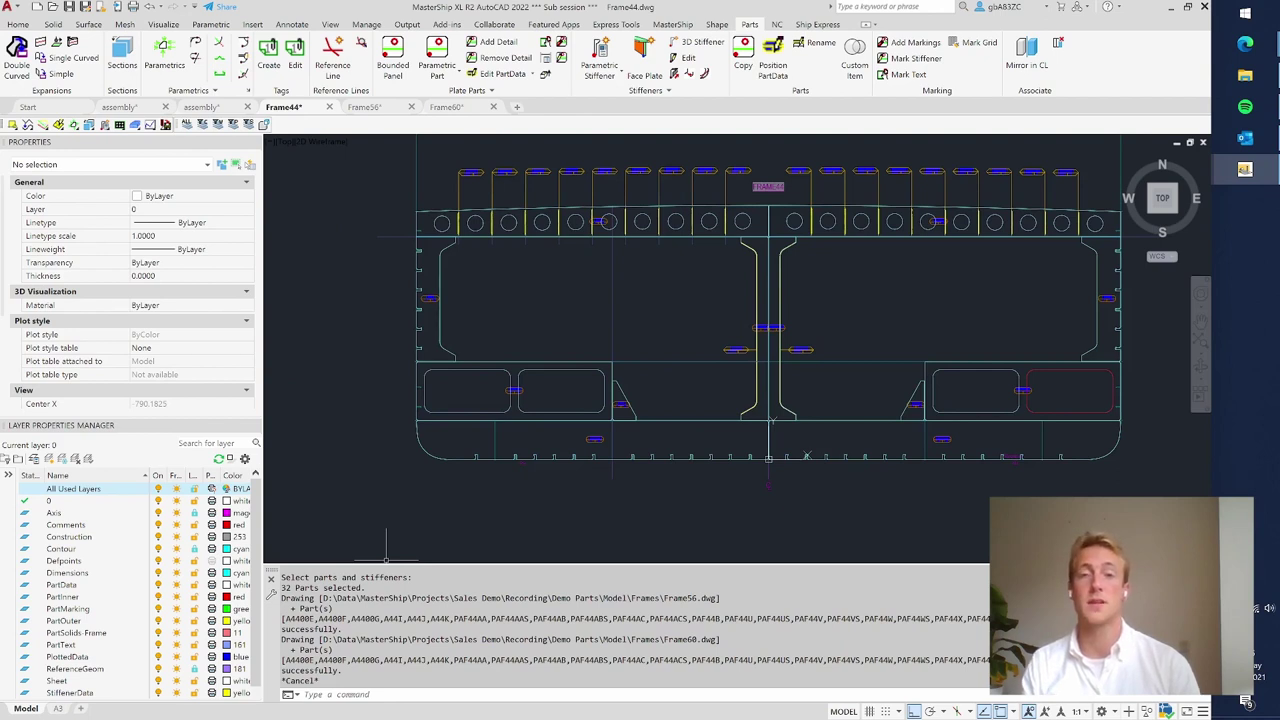
click(366, 109)
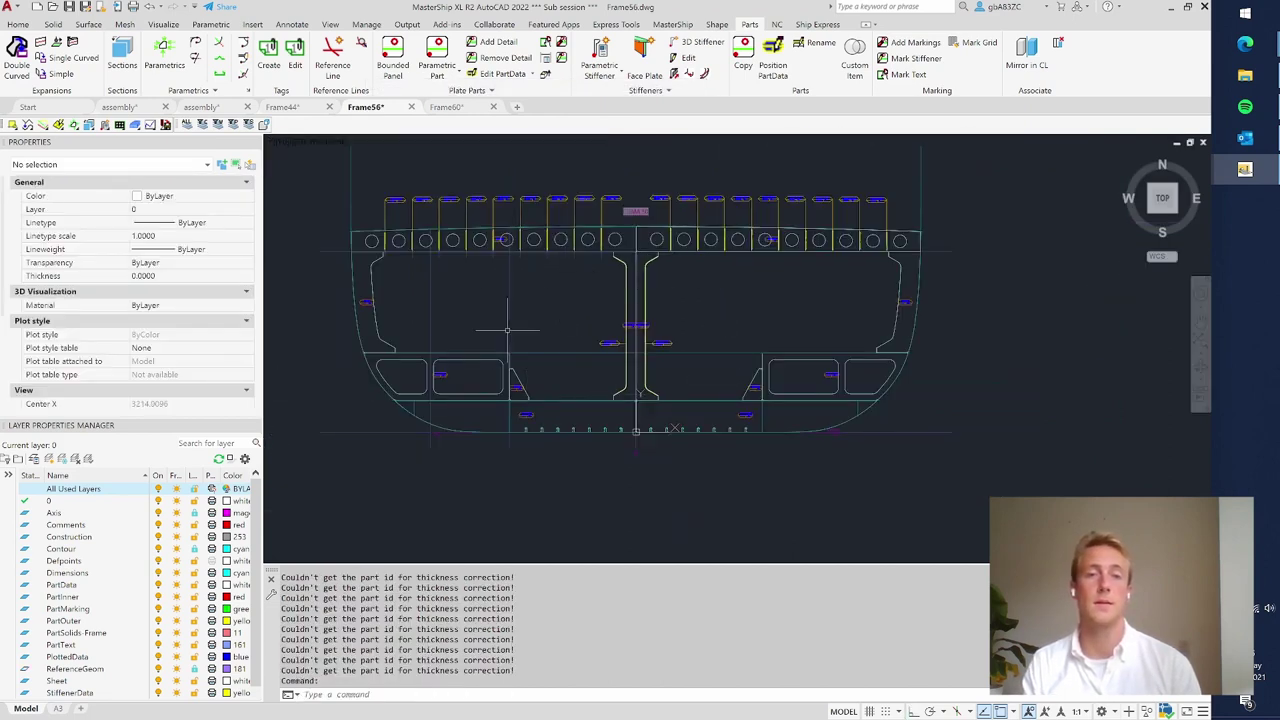
scroll(577, 430, up, 2)
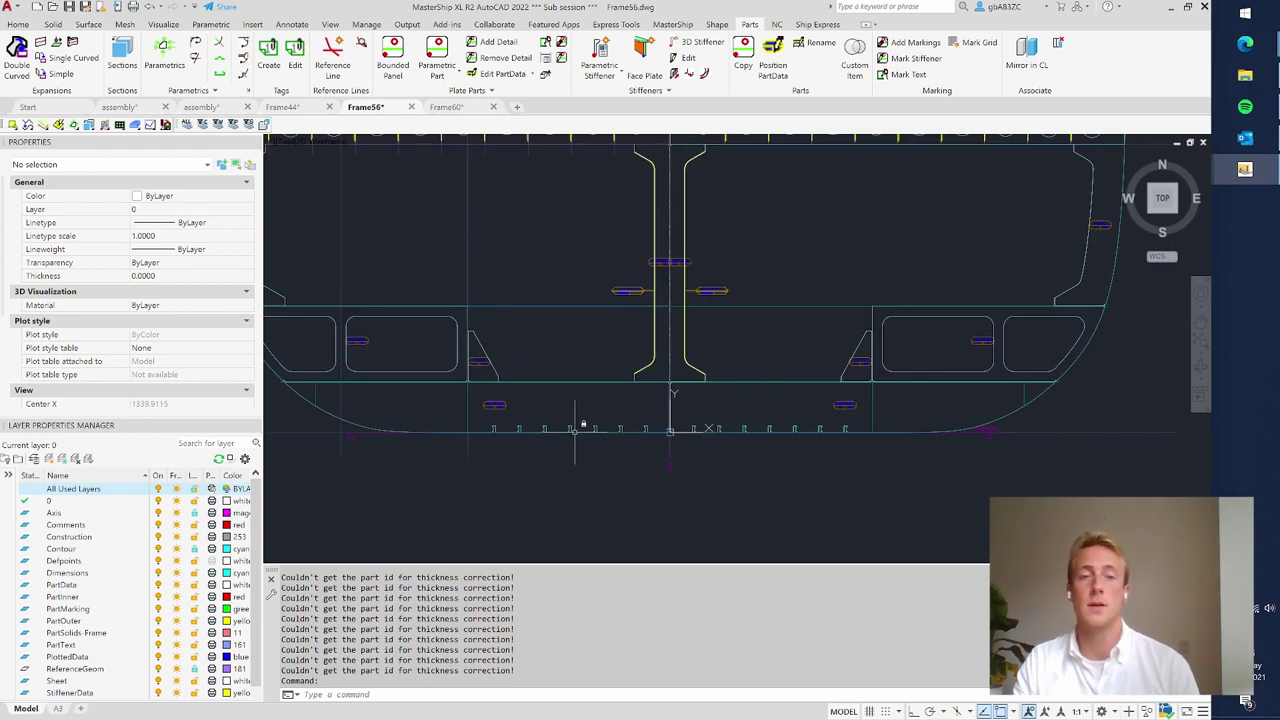
scroll(575, 430, up, 2)
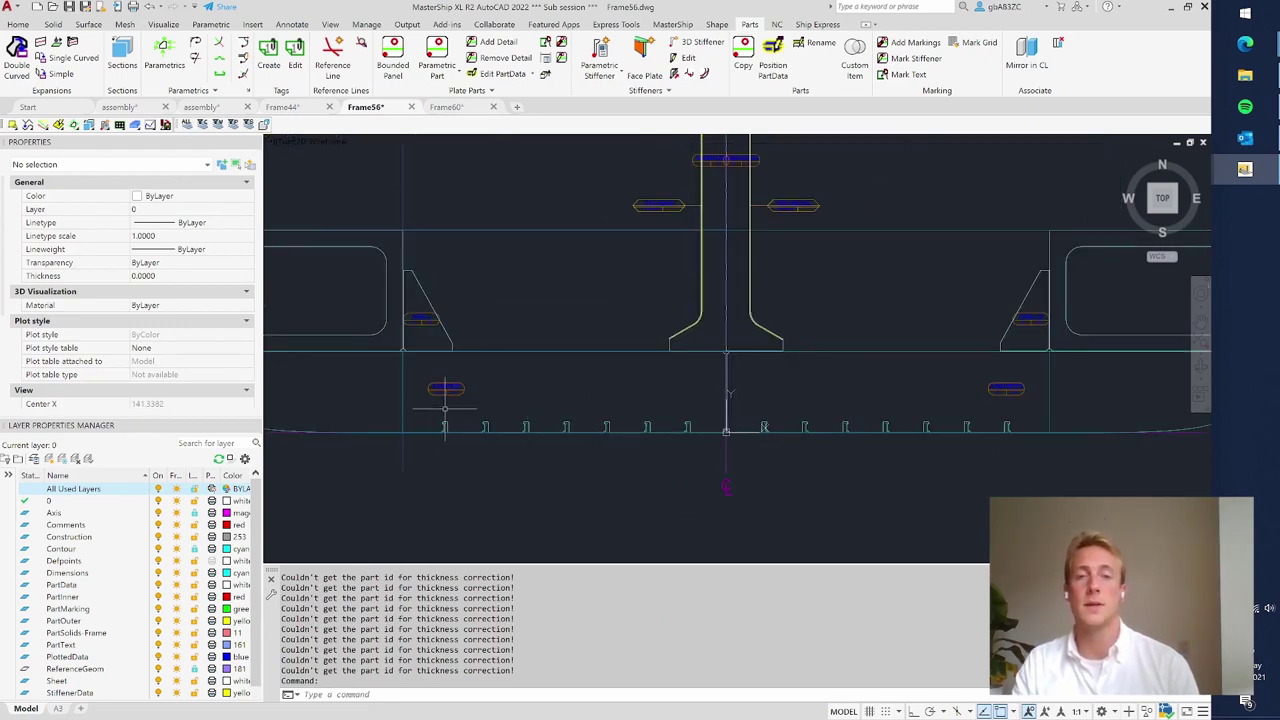
scroll(737, 395, down, 4)
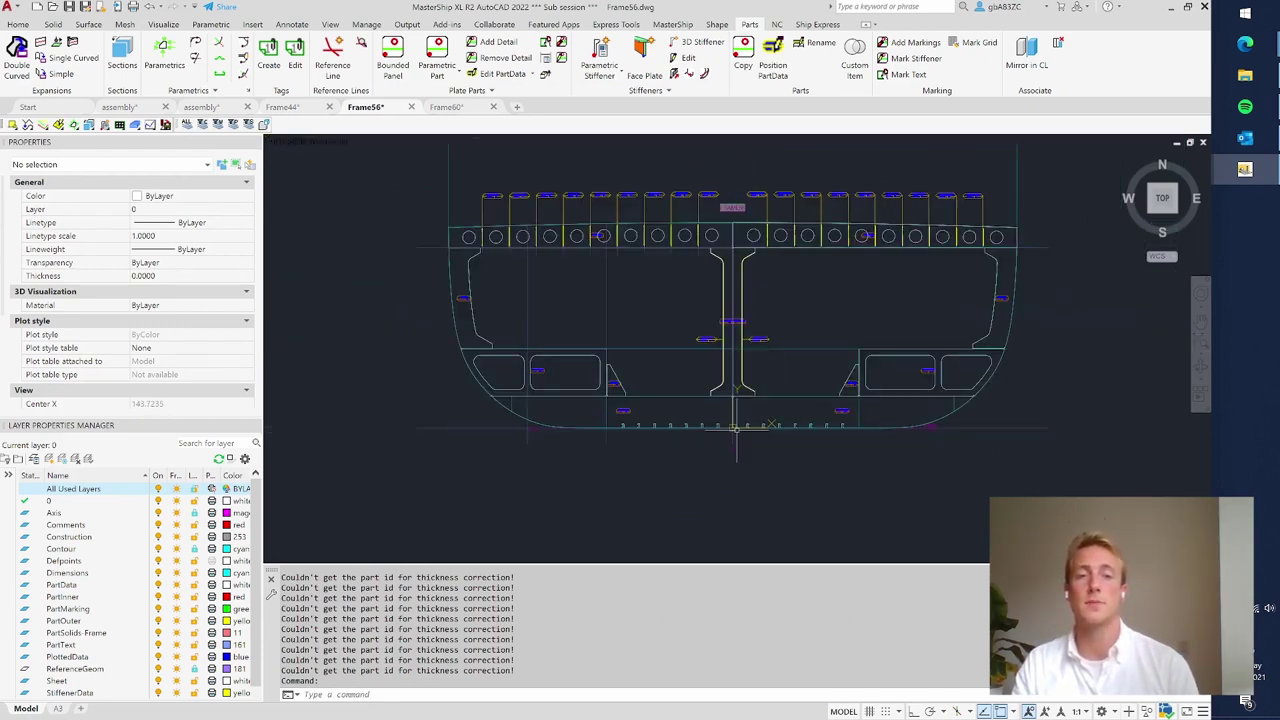
scroll(737, 430, up, 4)
scroll(733, 425, down, 4)
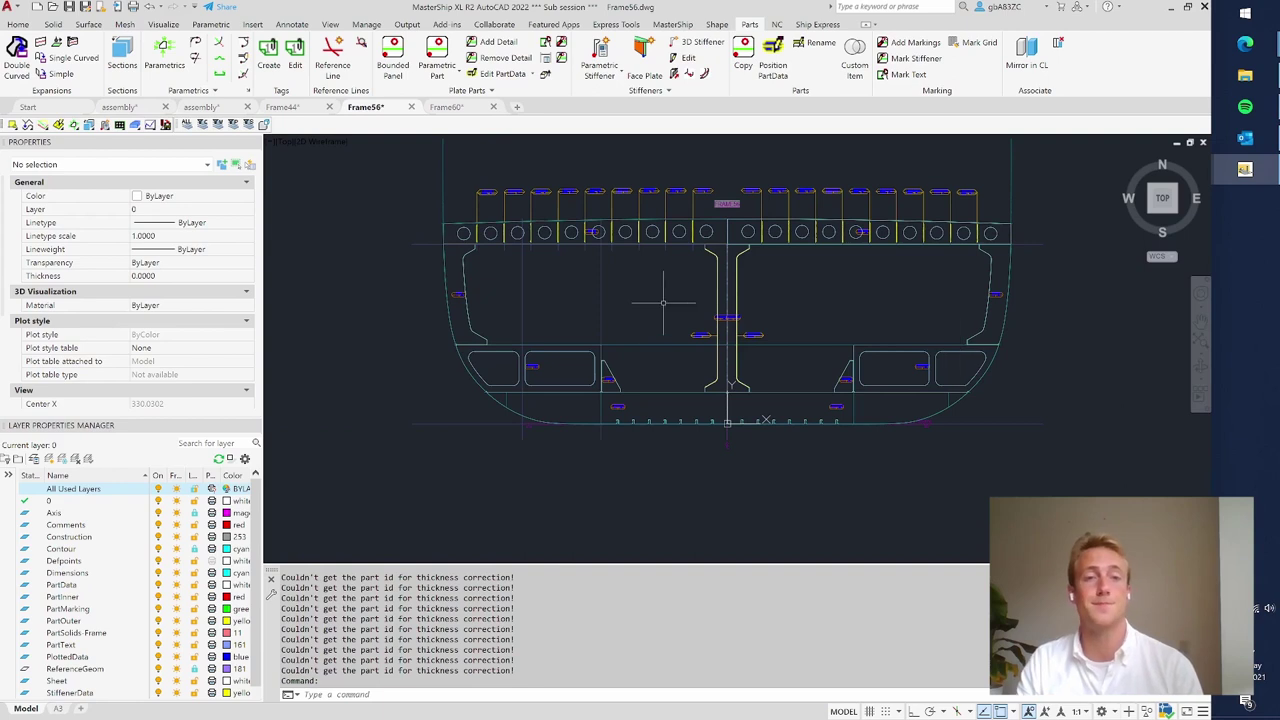
- Compare the copied parts and their lower side openings between the Frame60 and Frame56 drawings
click(442, 109)
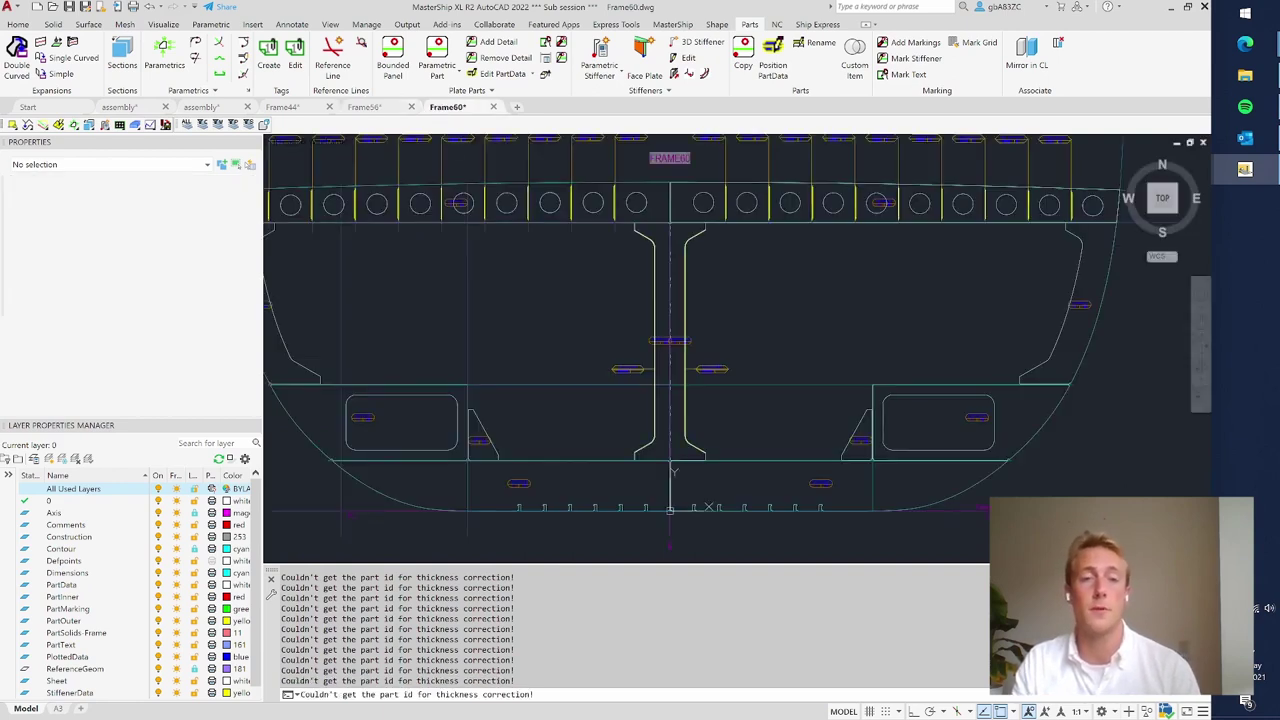
scroll(587, 290, down, 2)
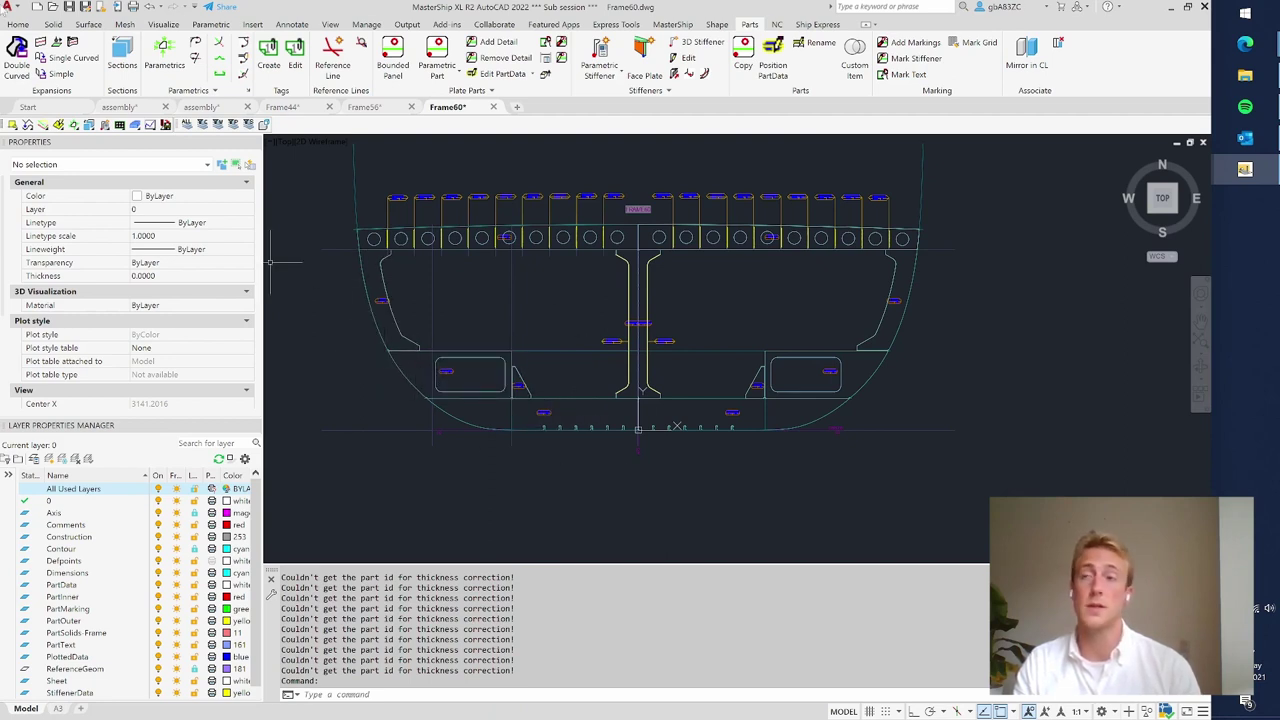
click(363, 107)
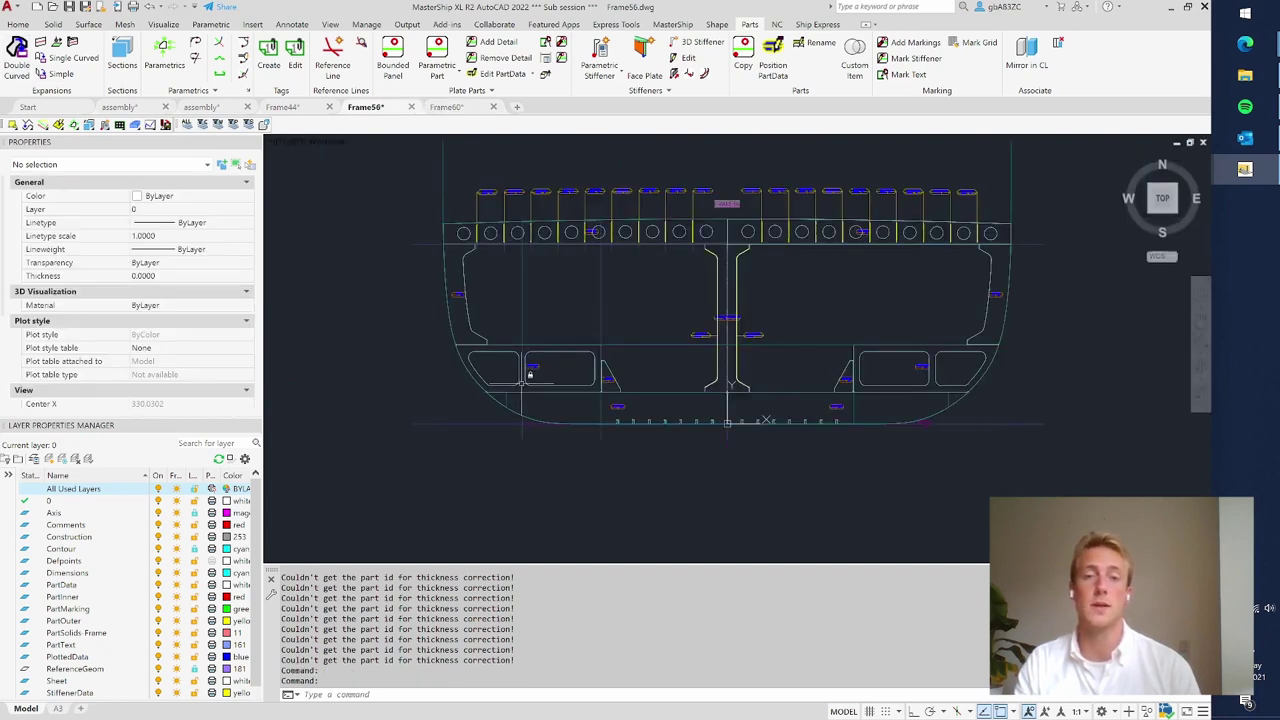
click(447, 107)
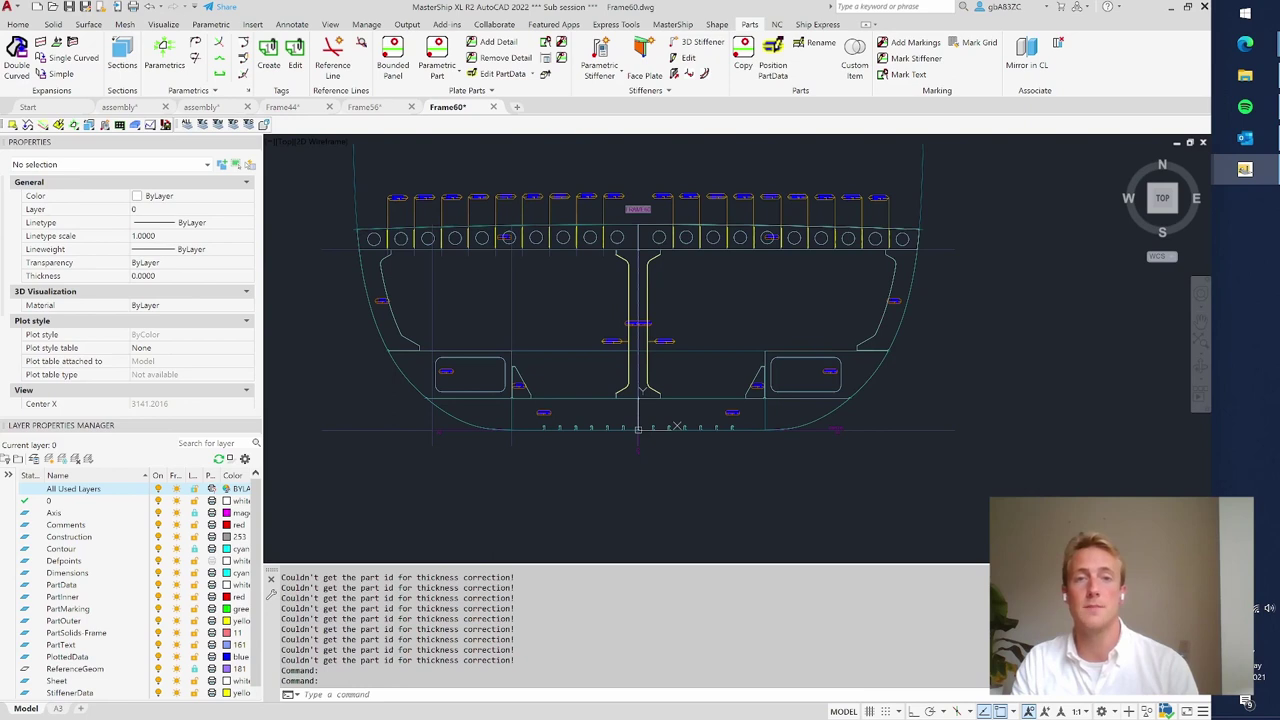
key(ctrl+shift+Tab)
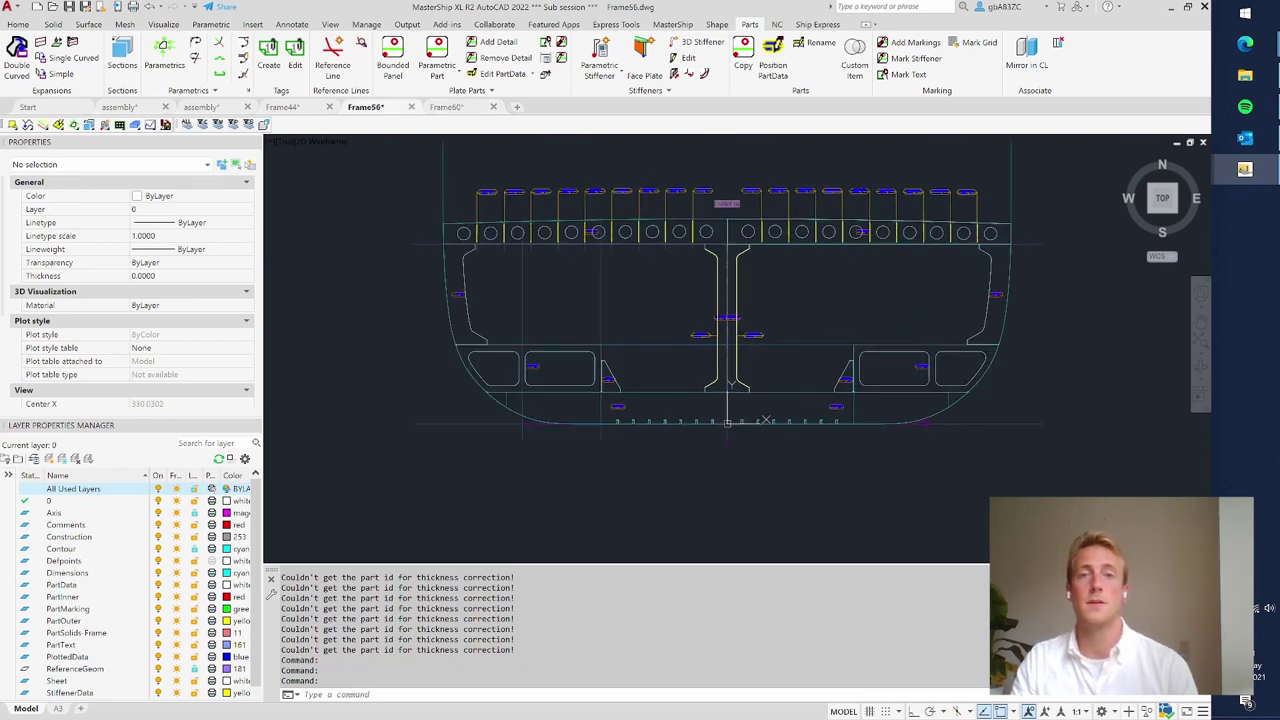
key(Escape)
key(Escape)
key(Escape)
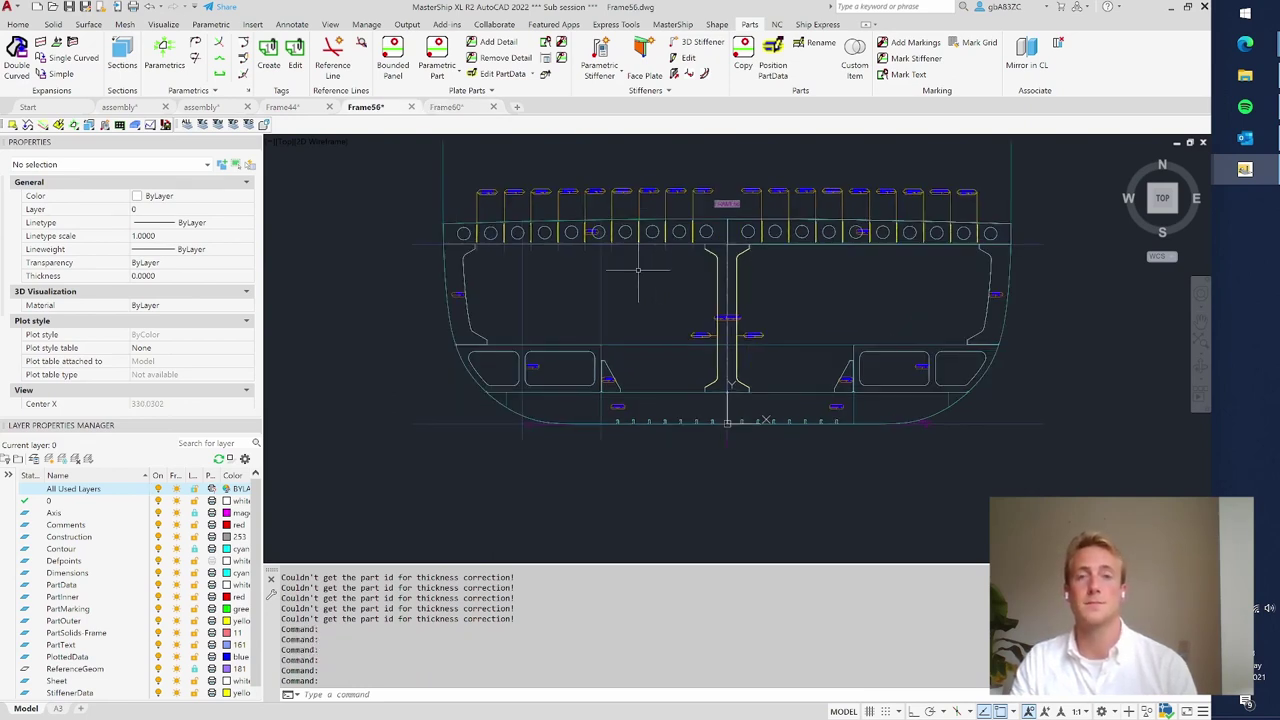
key(Escape)
key(Escape)
key(Escape)
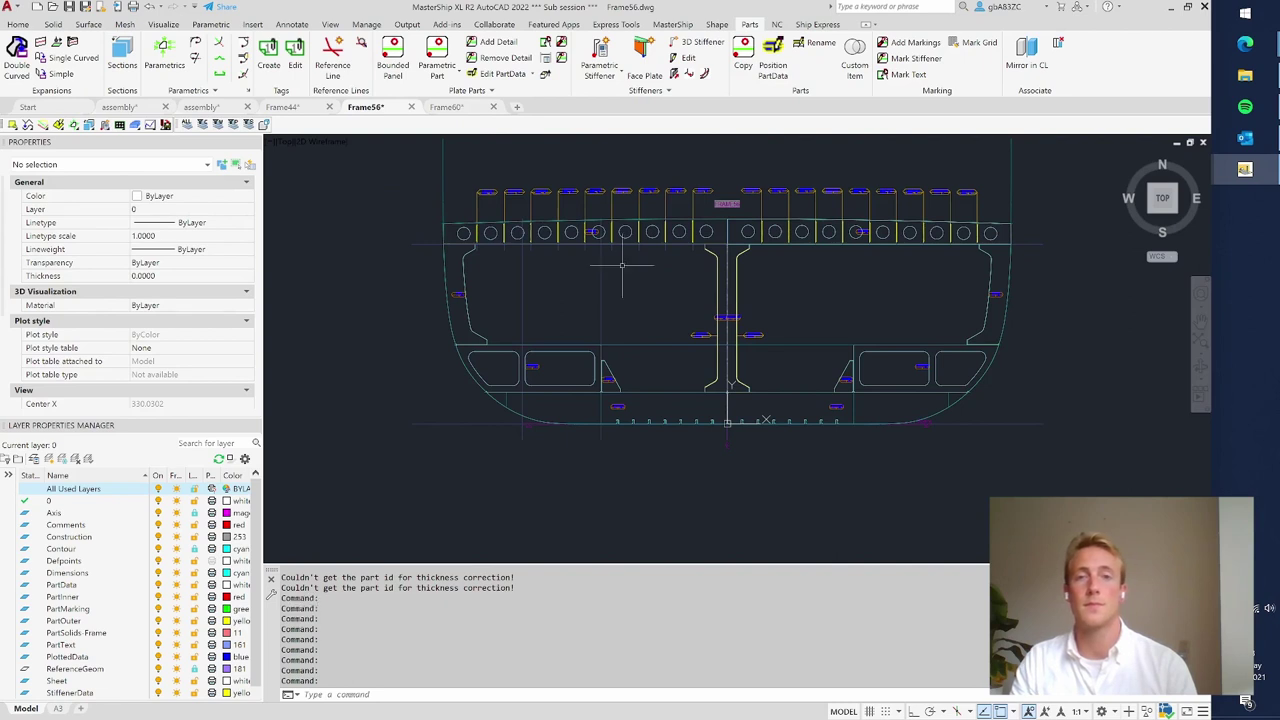
- Switch to the ship assembly drawing with the shaded frames and reload the changed Frame56 and Frame60 references
click(202, 107)
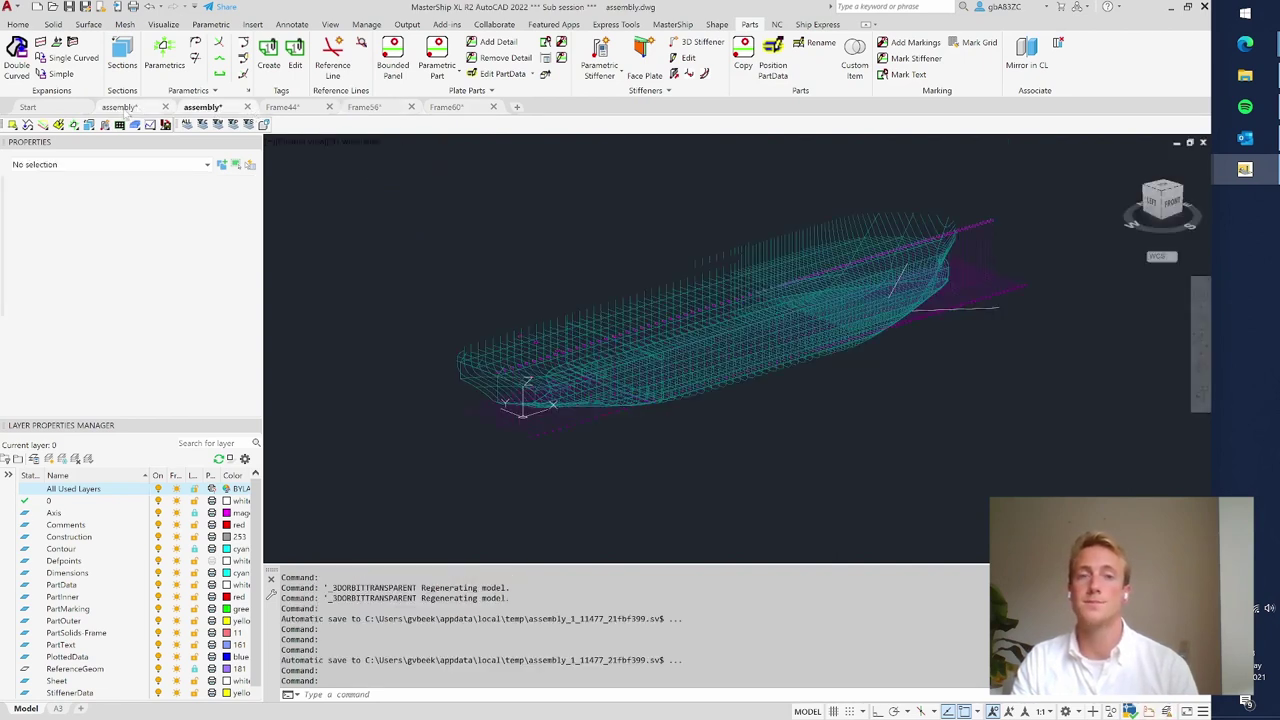
click(120, 107)
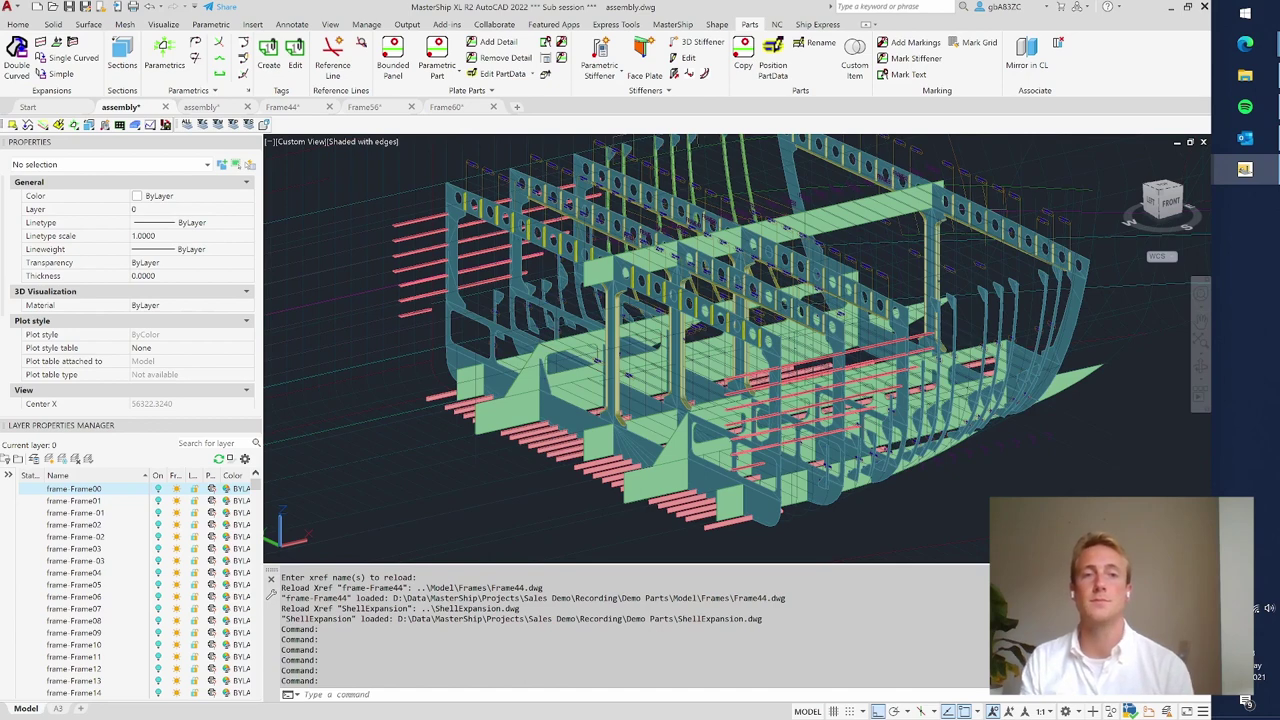
click(1155, 702)
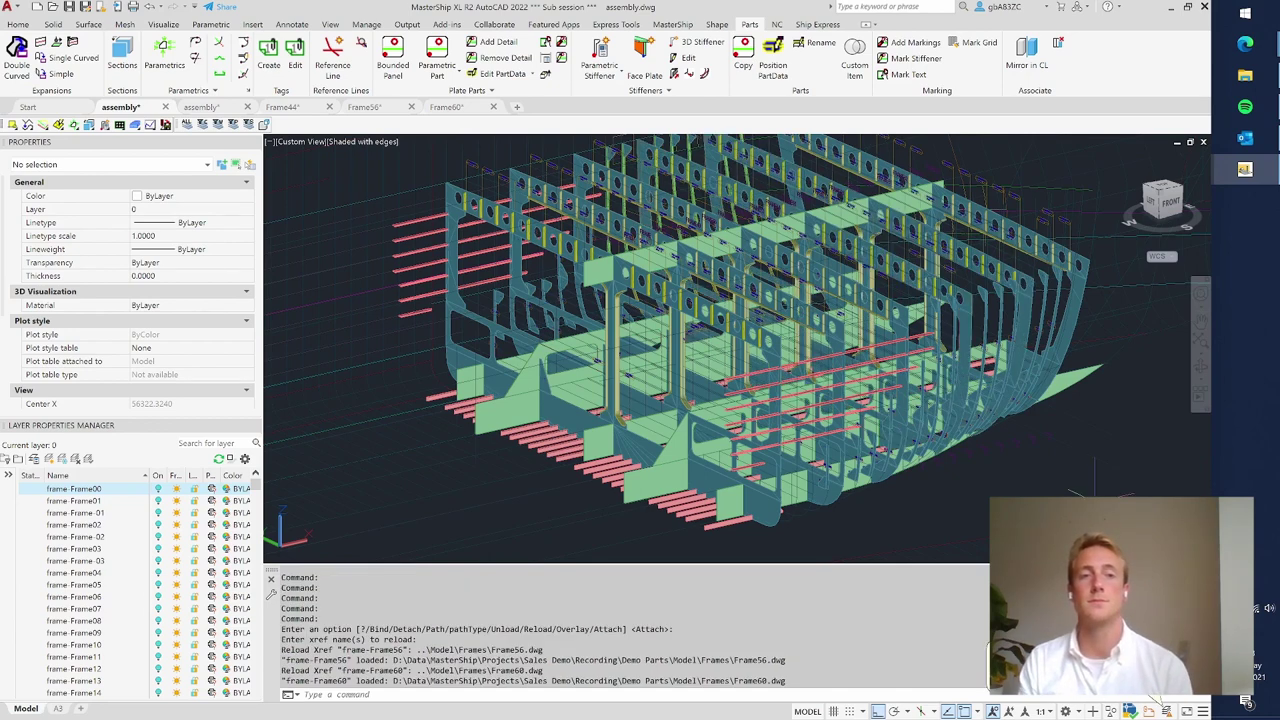
scroll(1091, 470, down, 3)
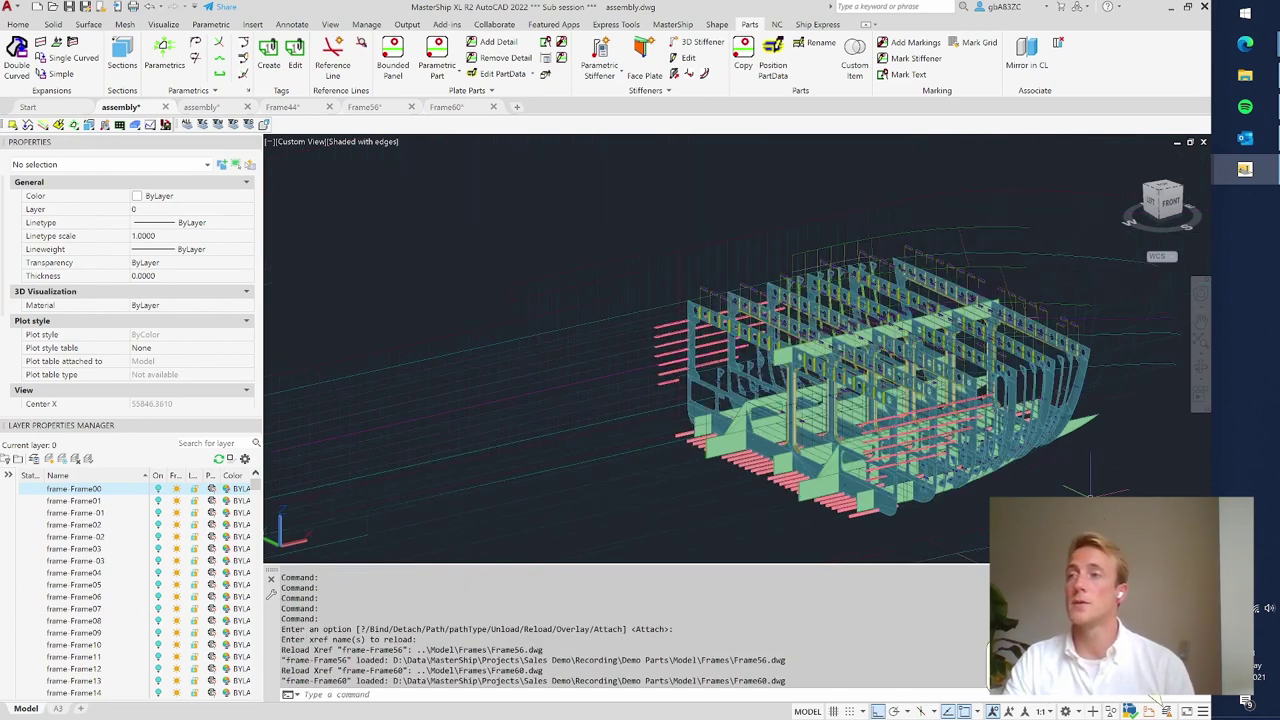
scroll(1101, 480, up, 2)
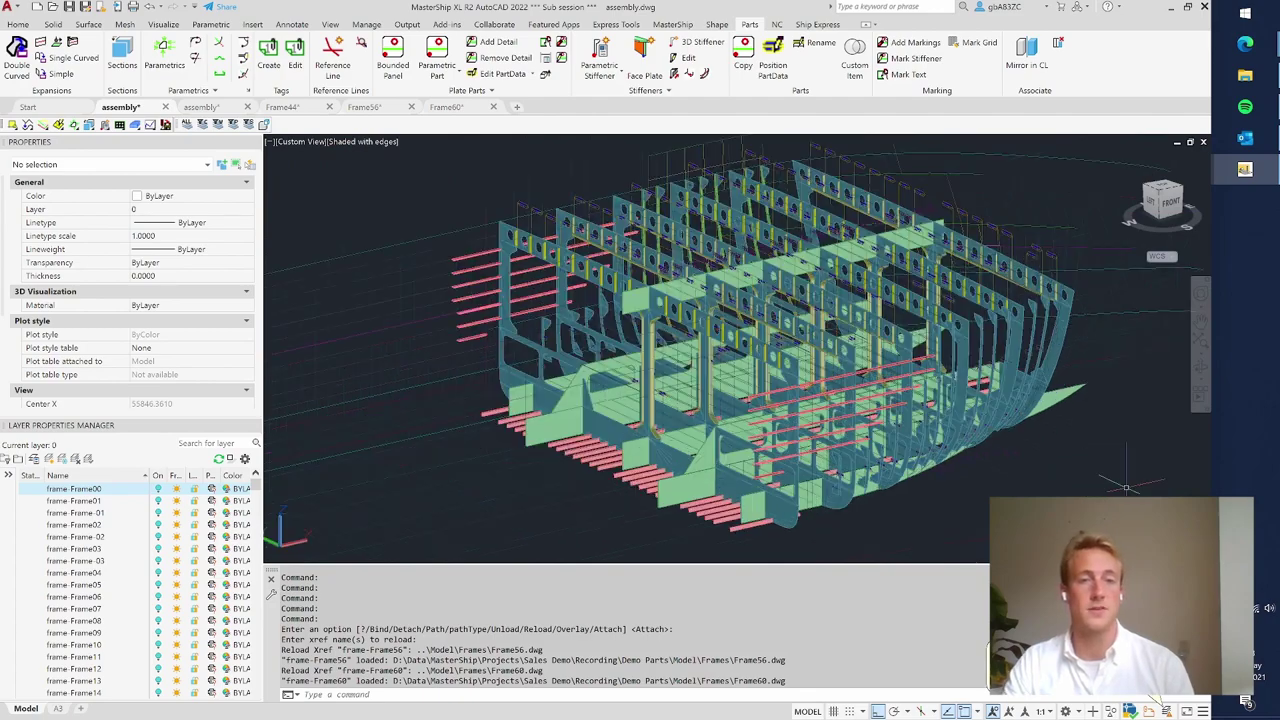
shift+middle_drag(1101, 480, 1027, 389)
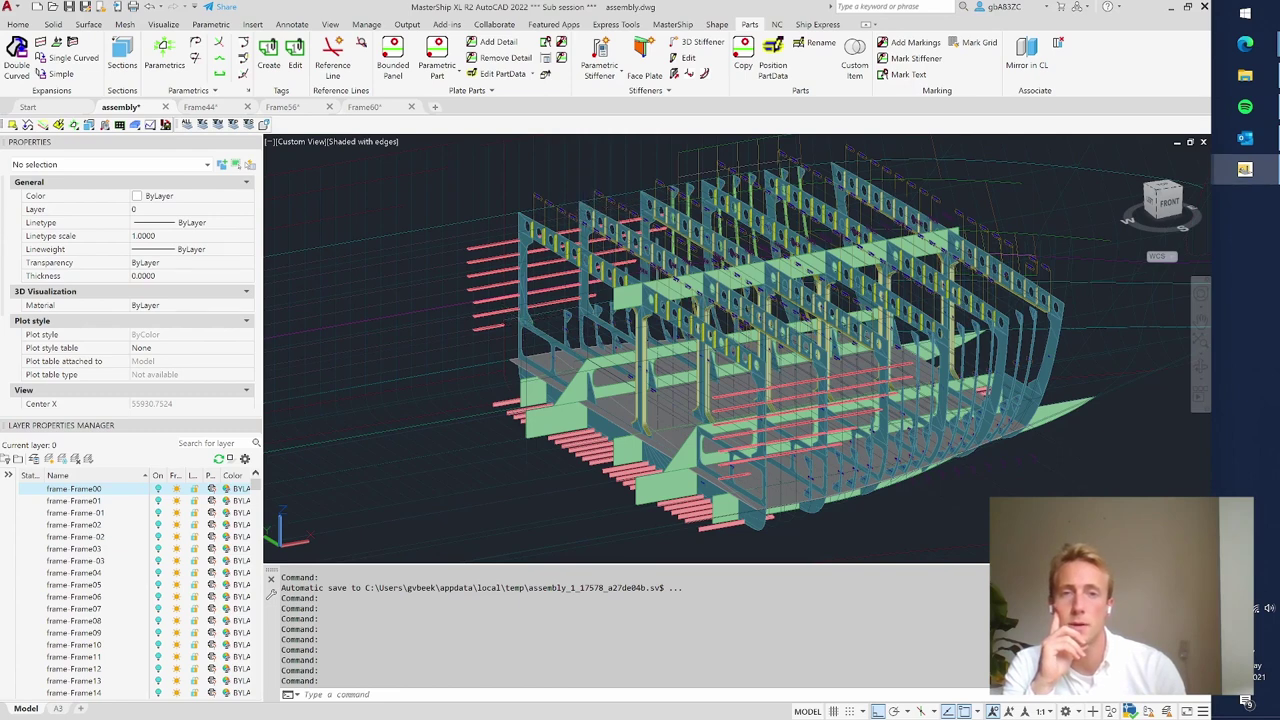
- Select the Frame48 external reference in the assembly and open its drawing
click(586, 212)
key(Escape)
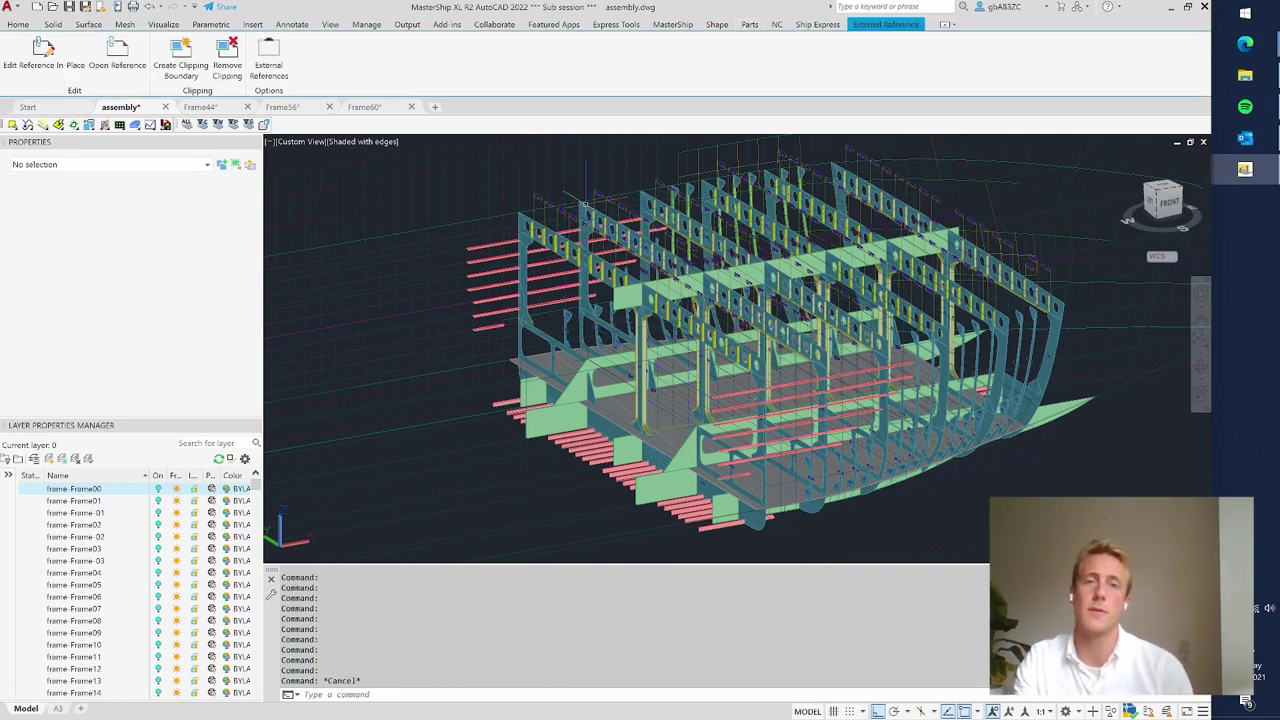
click(716, 290)
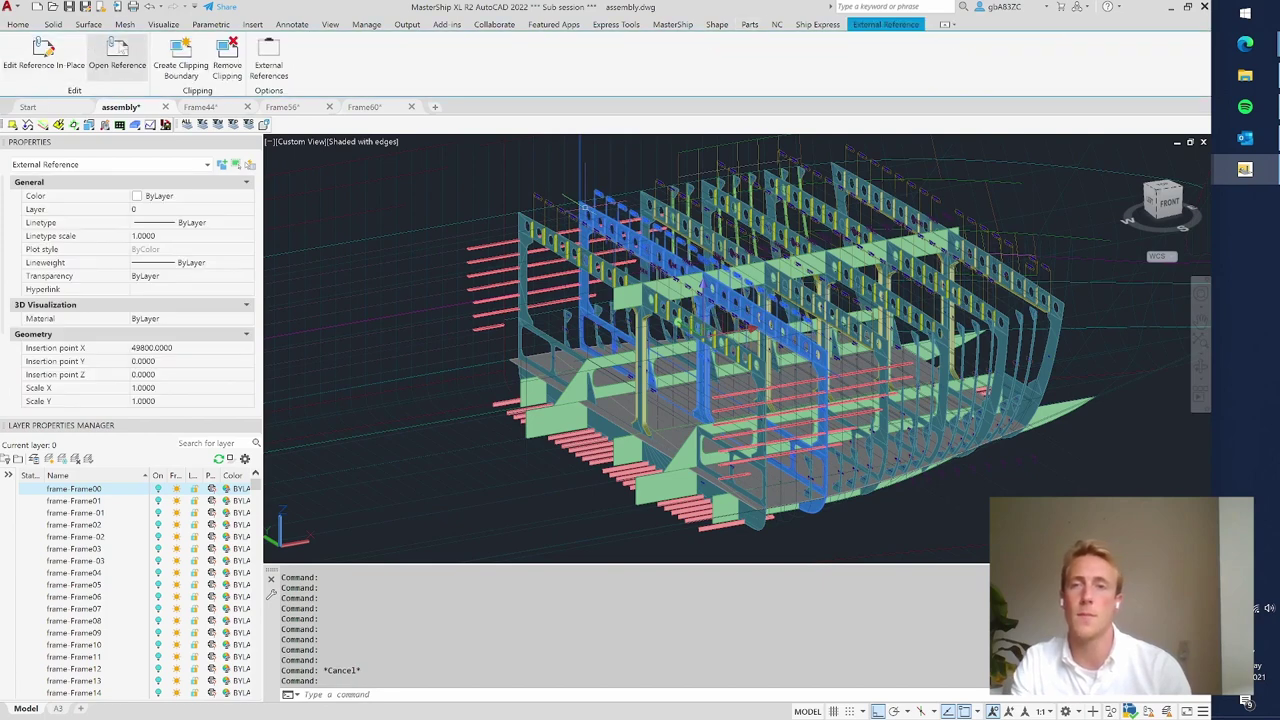
click(120, 52)
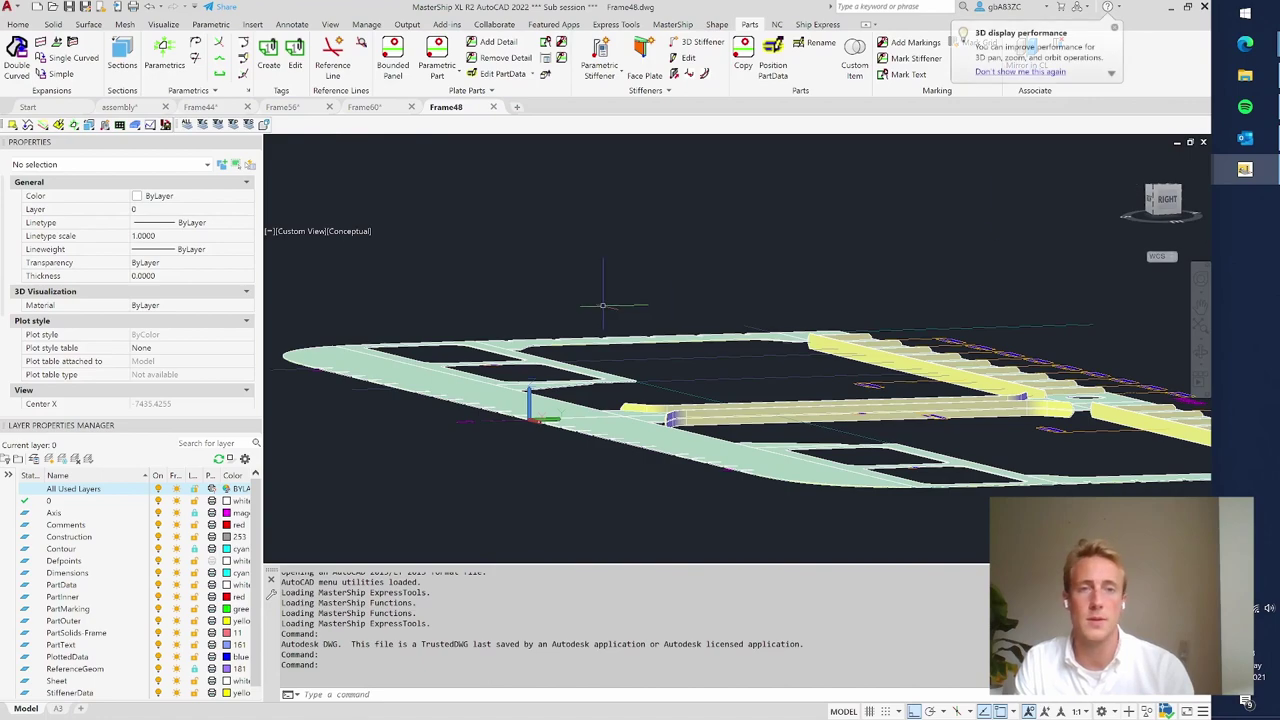
- Show the Frame48 drawing in top view with the 2D Wireframe visual style
shift+middle_drag(603, 305, 720, 260)
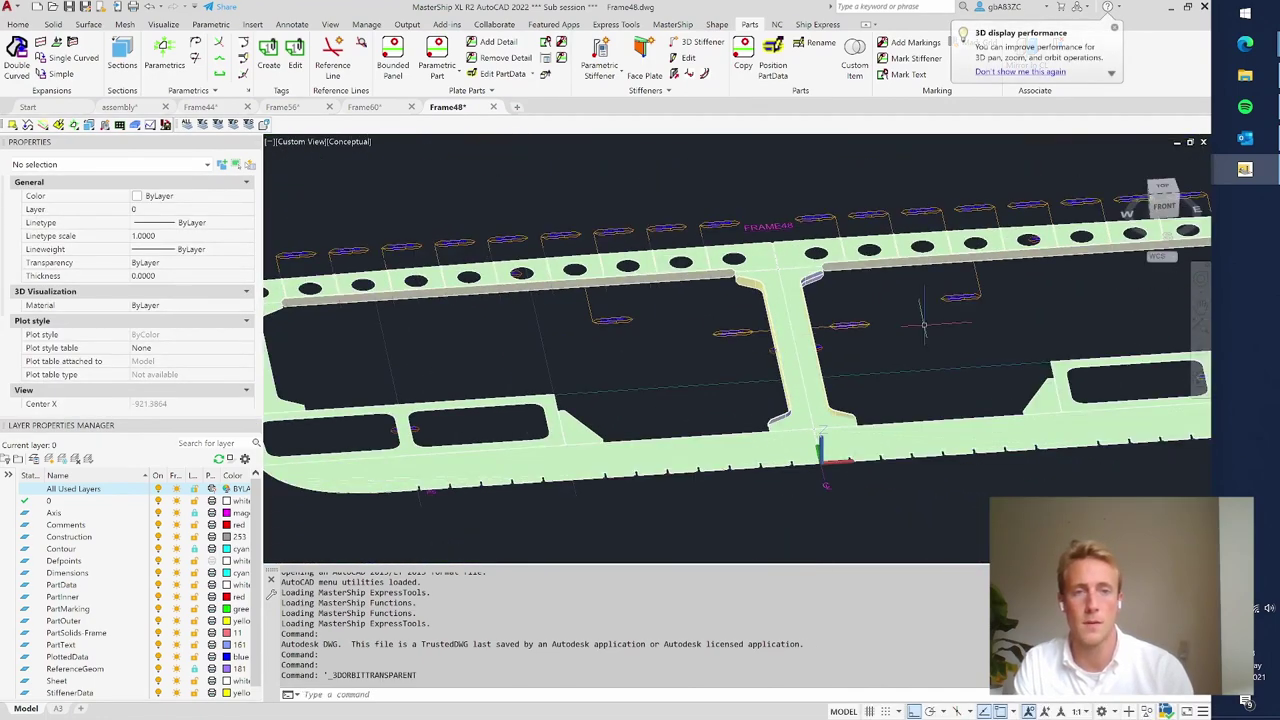
click(1163, 190)
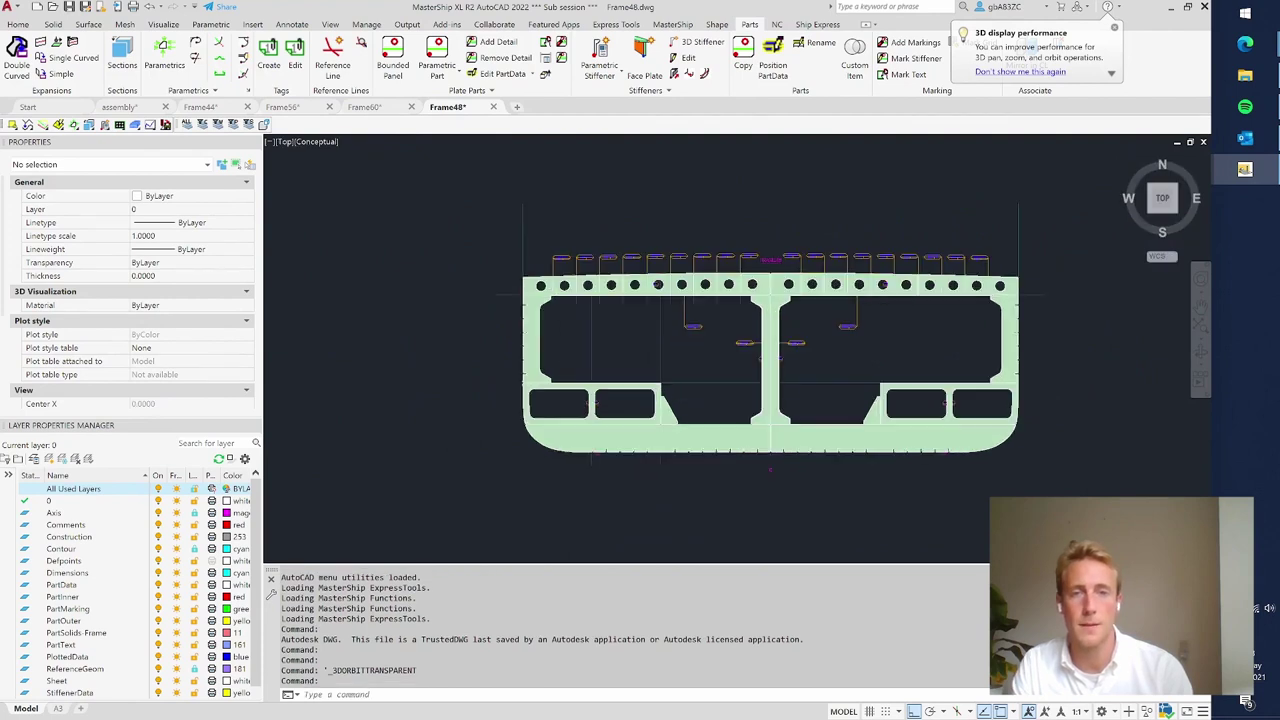
scroll(660, 372, up, 3)
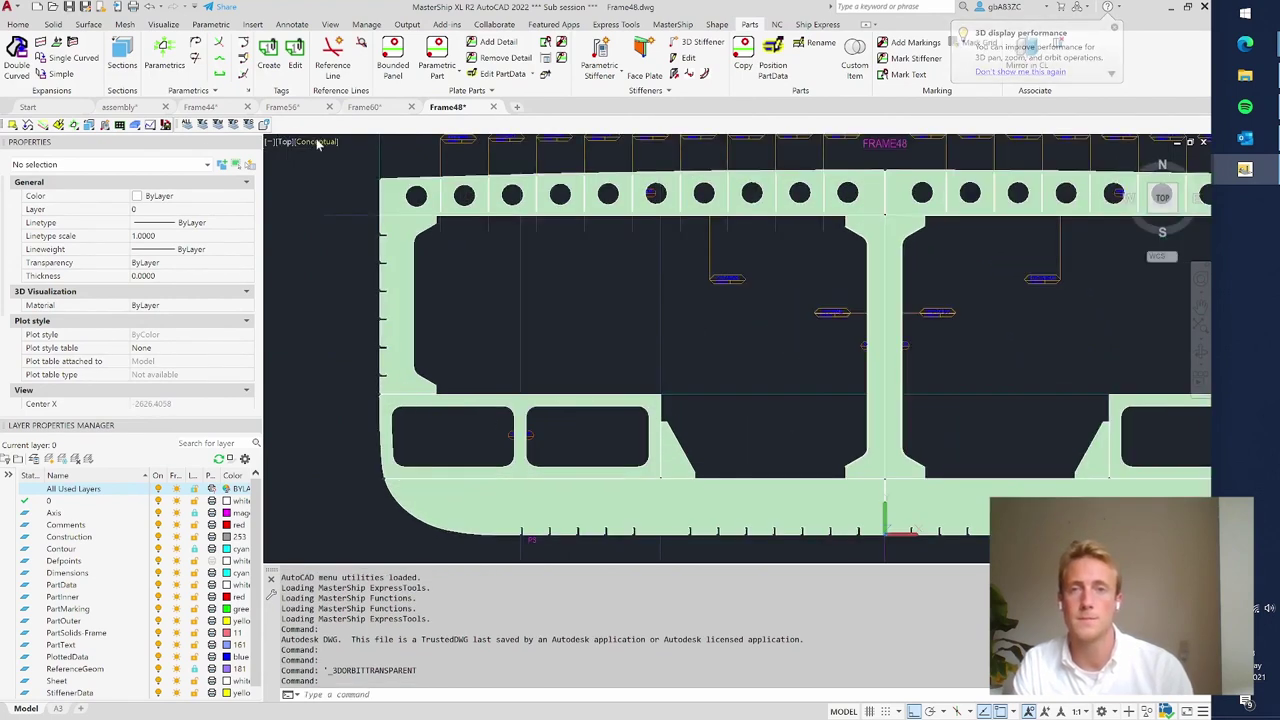
click(318, 143)
click(380, 169)
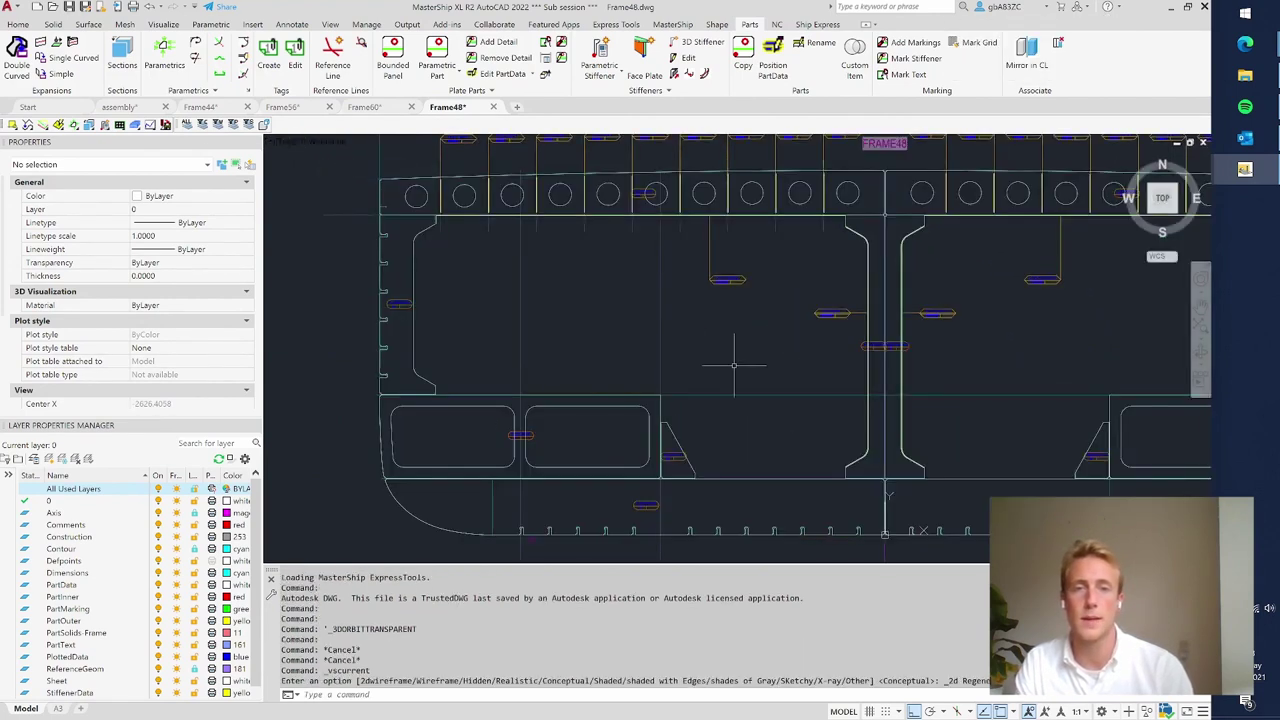
click(717, 548)
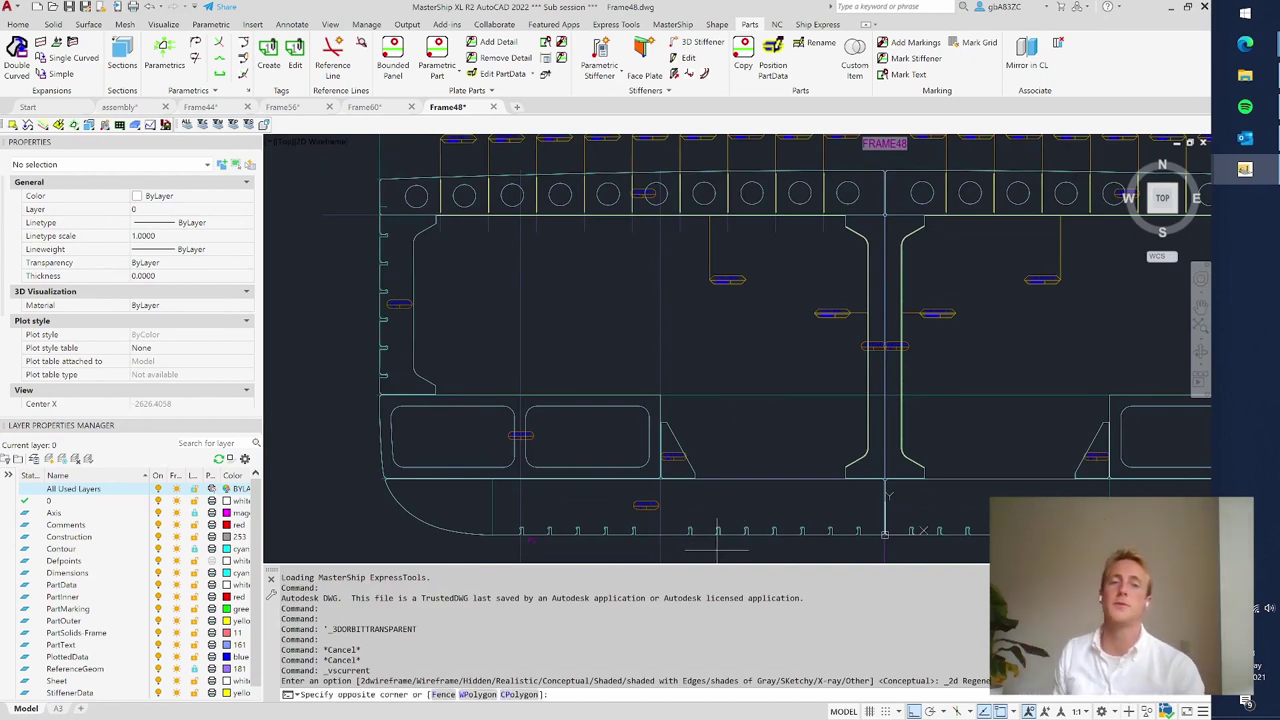
click(674, 487)
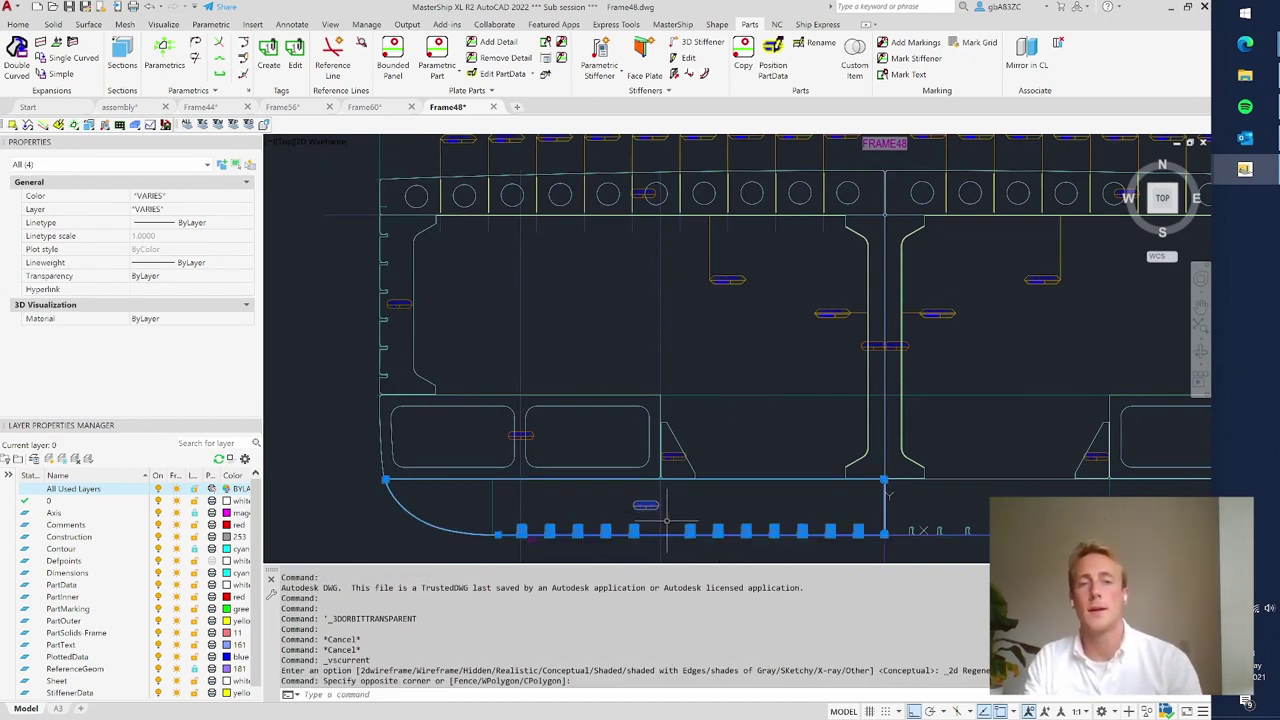
key(Escape)
click(492, 510)
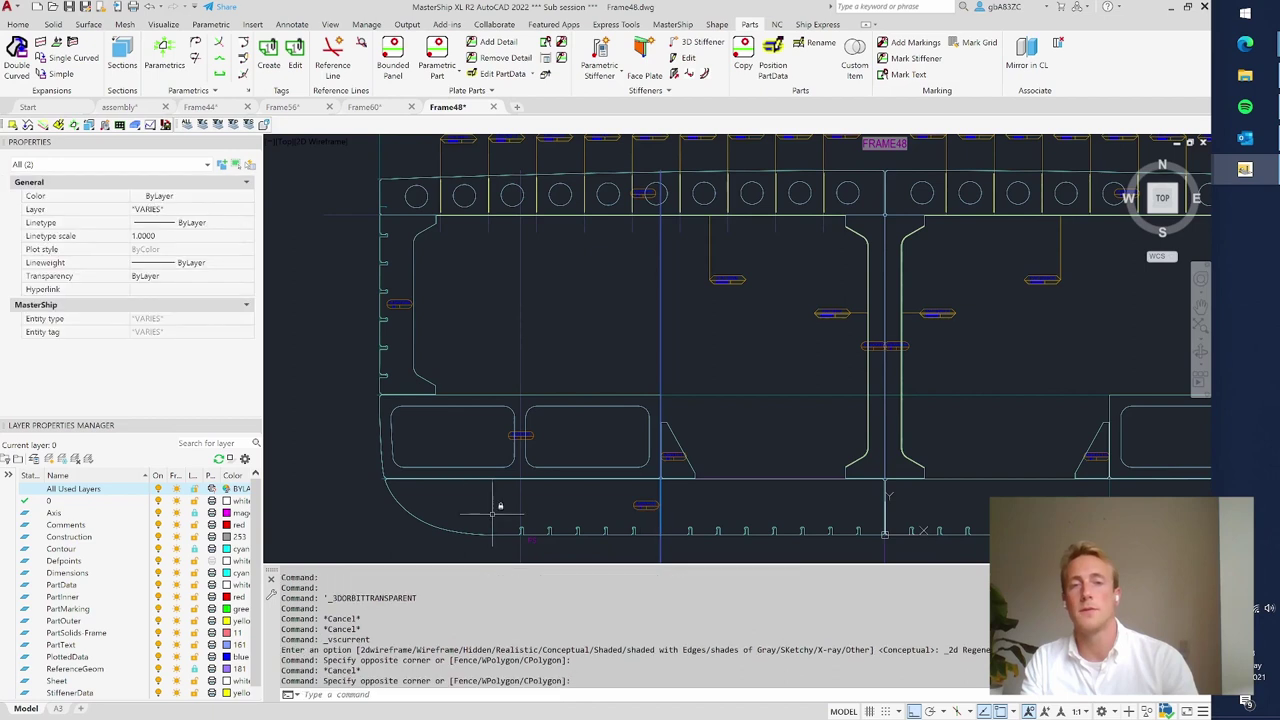
key(Escape)
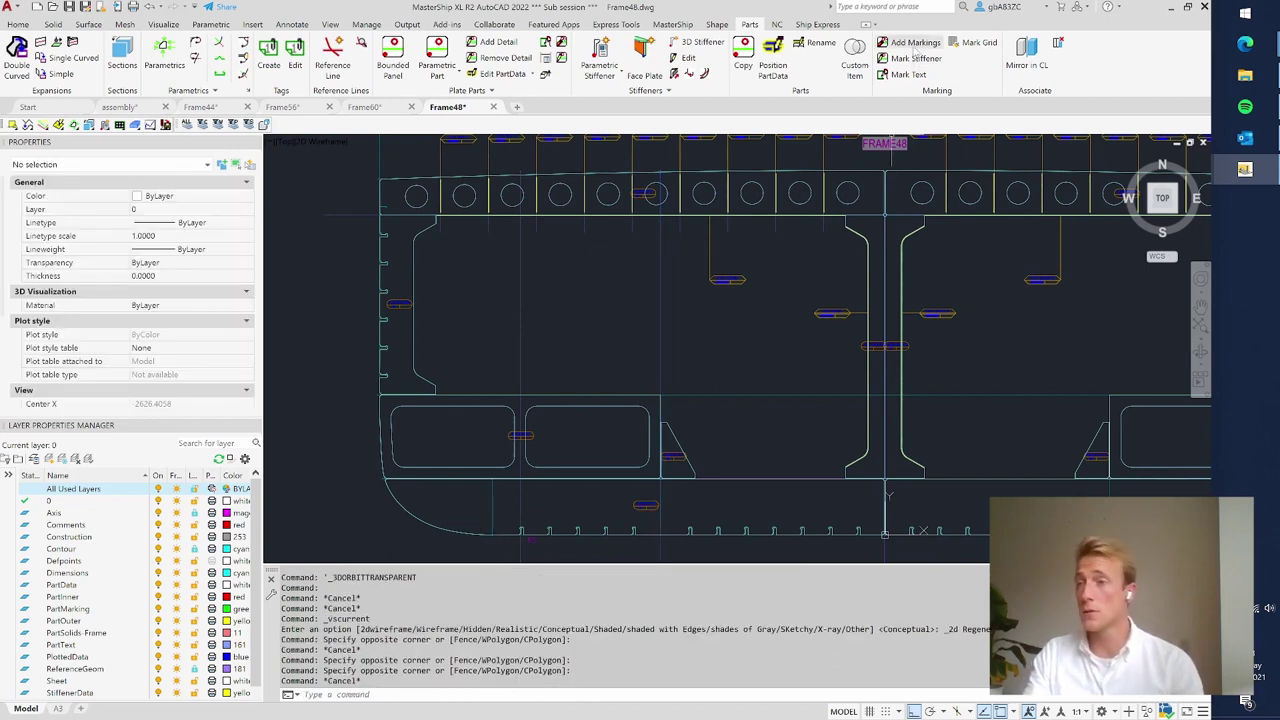
- Add the two vertical girder lines crossing the port-side bottom plate as markings to that plate part
click(912, 45)
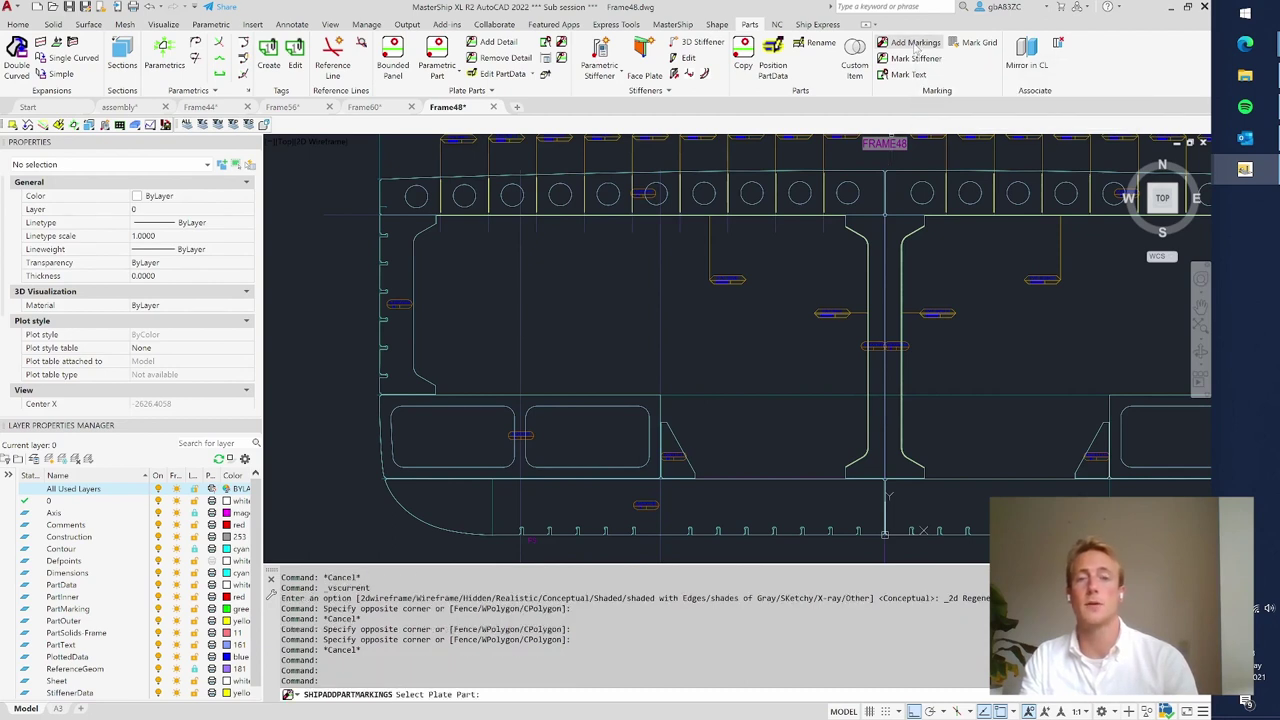
click(665, 507)
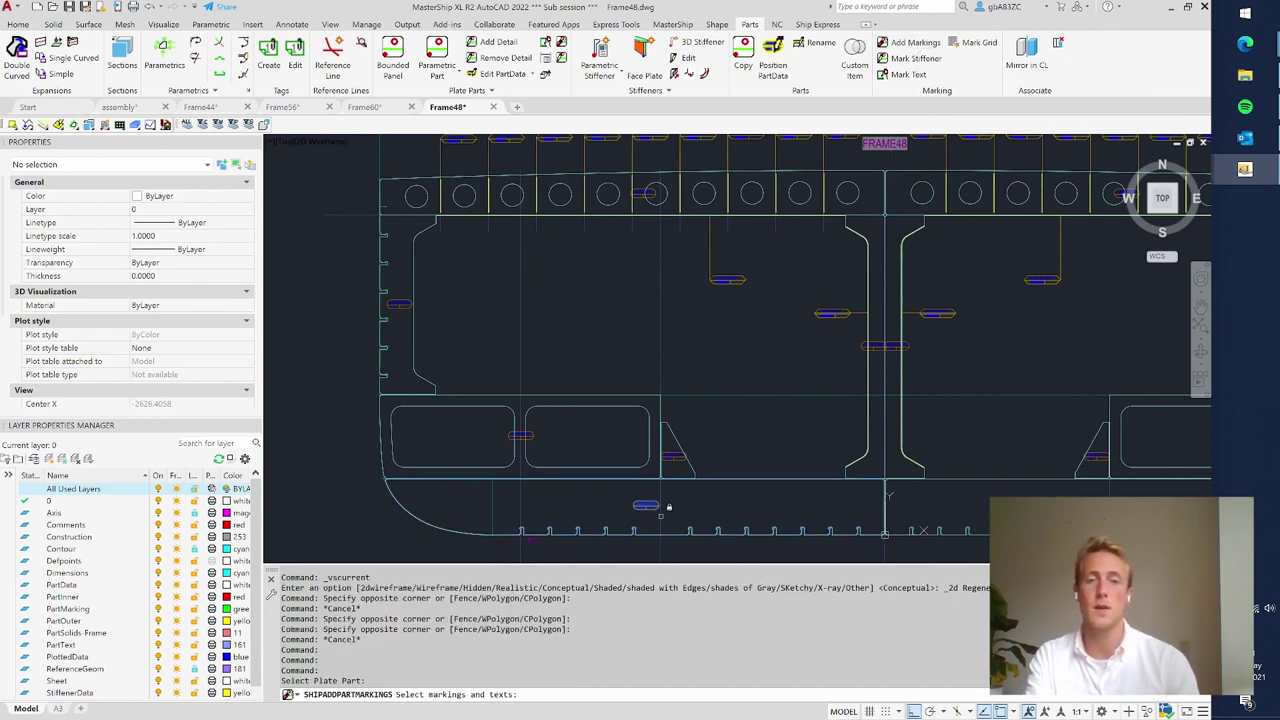
click(661, 520)
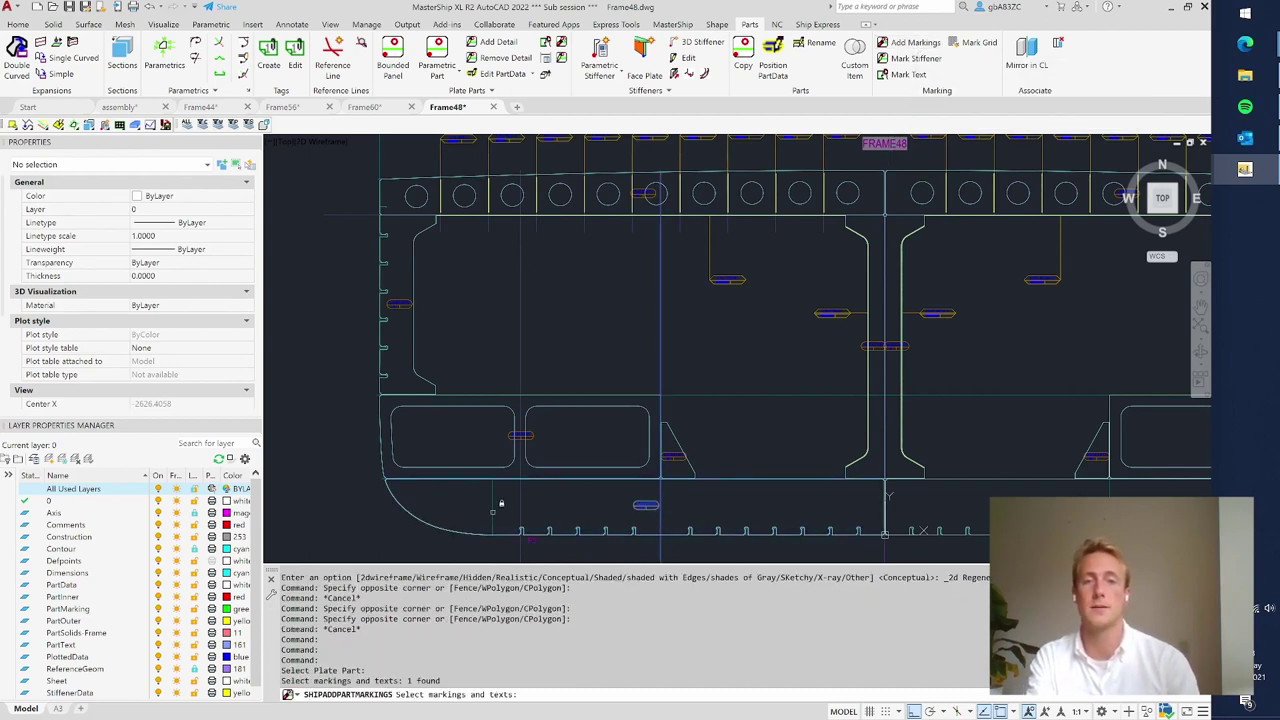
click(501, 503)
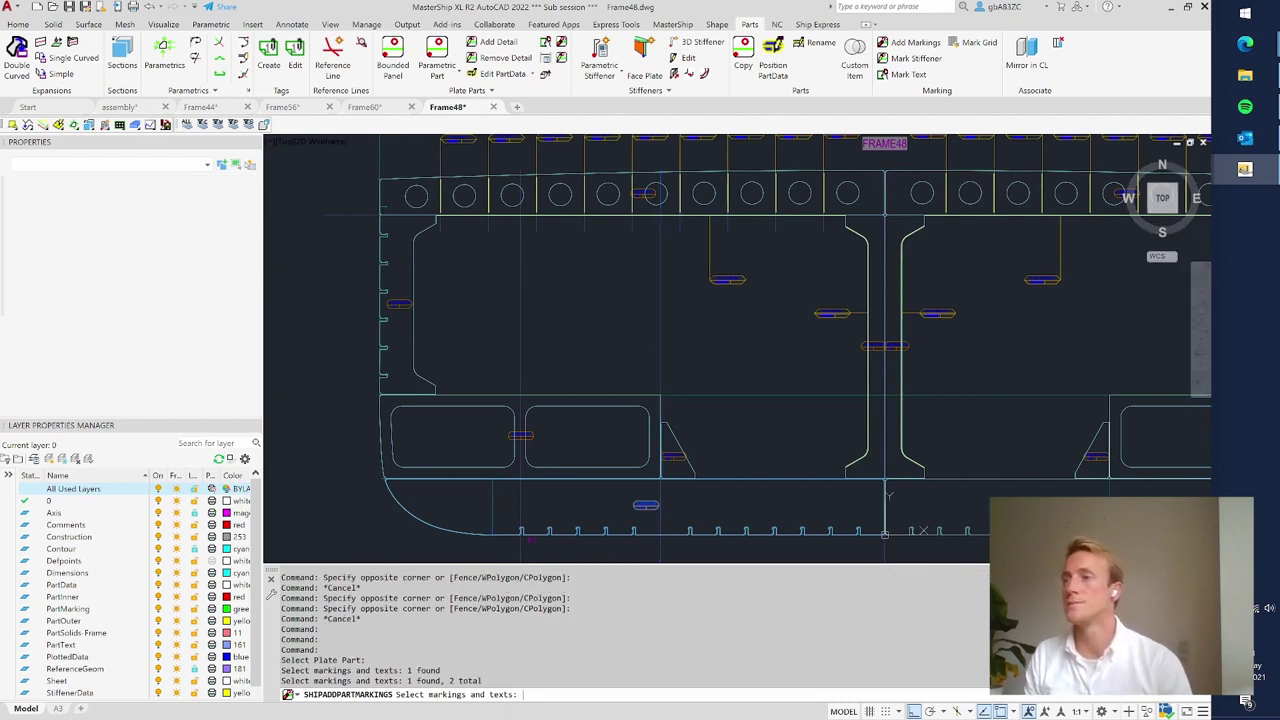
key(Return)
- Add the marking text SG4000 at the middle of the bottom plate's inboard marking line, on its centerline side
scroll(509, 509, up, 2)
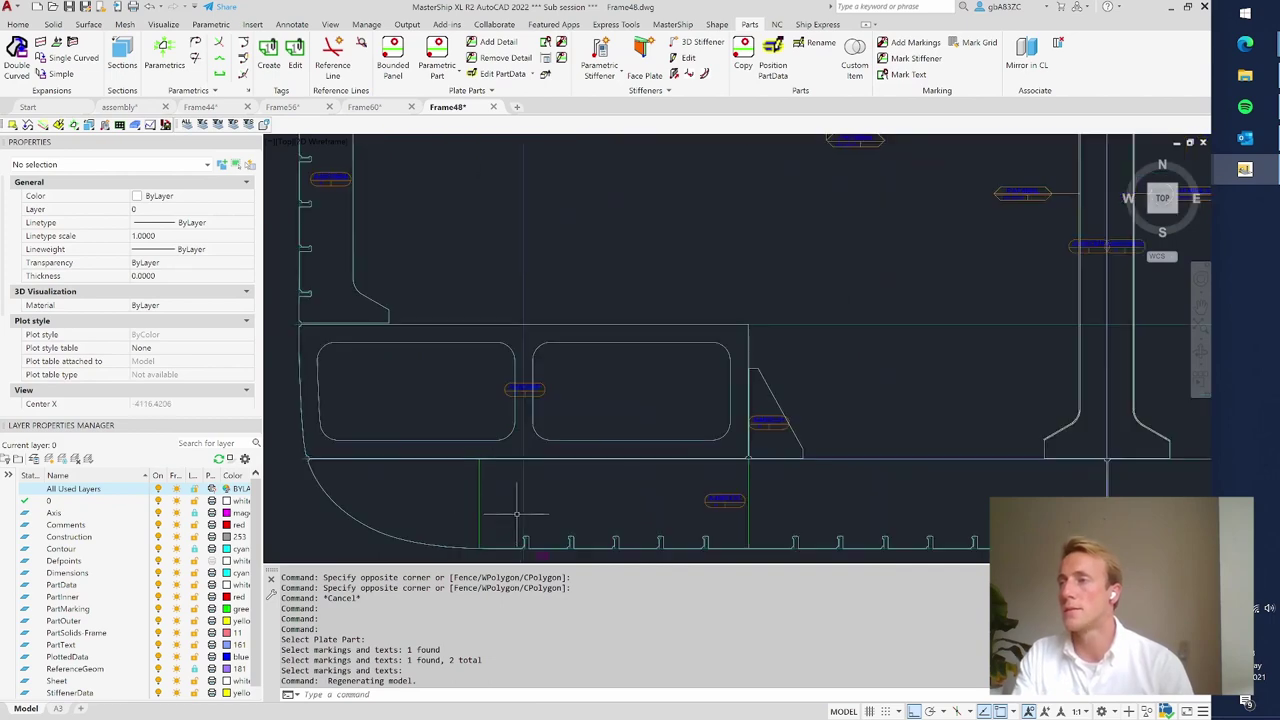
scroll(530, 515, down, 1)
scroll(560, 522, up, 1)
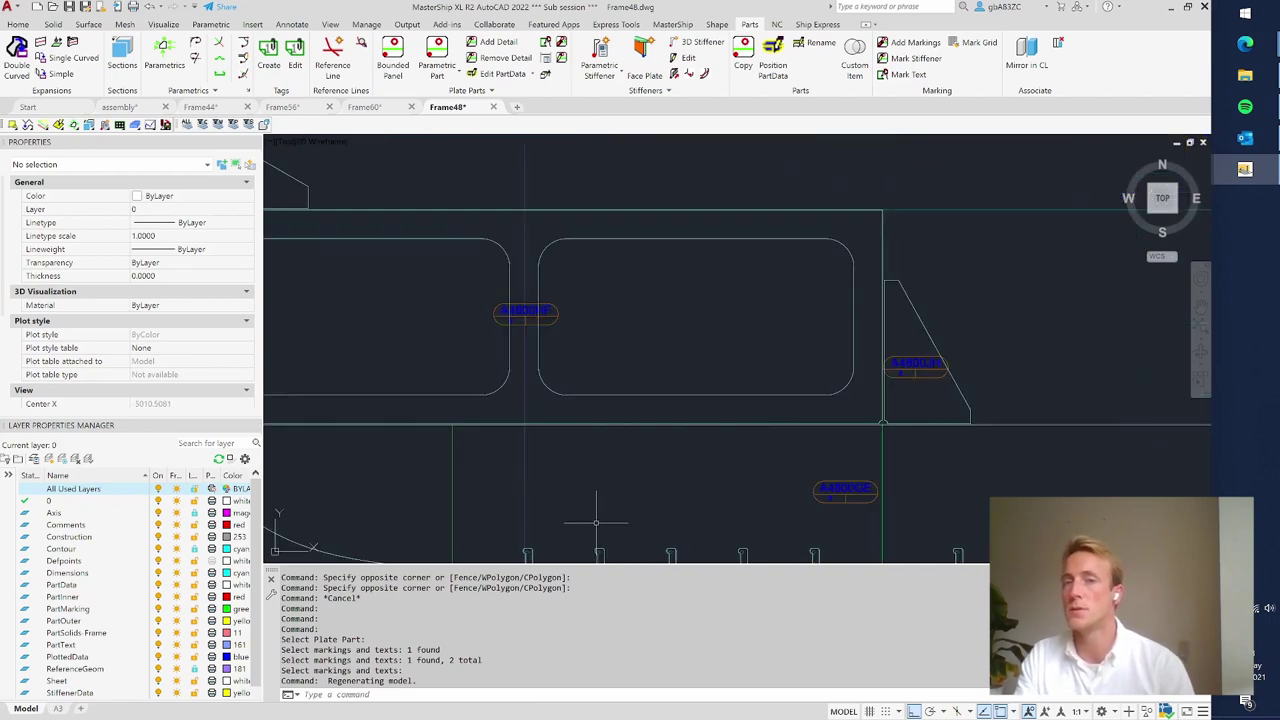
shift+middle_drag(558, 477, 623, 380)
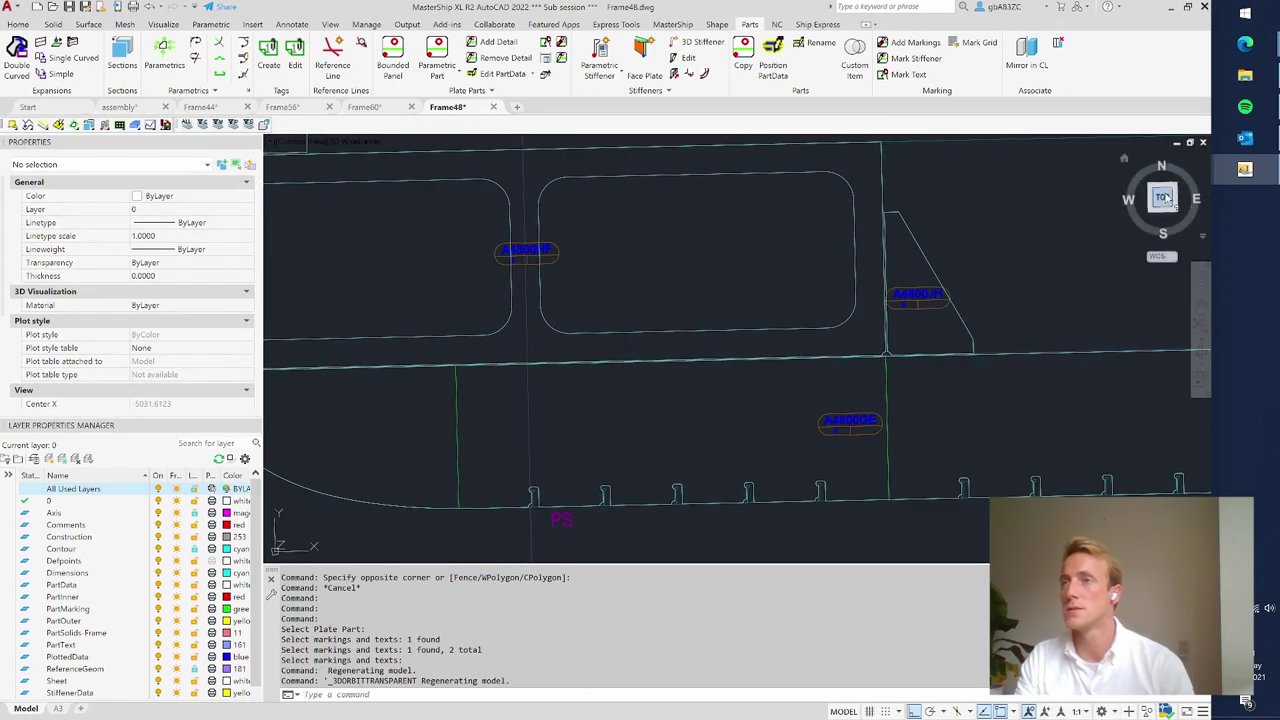
click(1162, 197)
scroll(643, 400, up, 6)
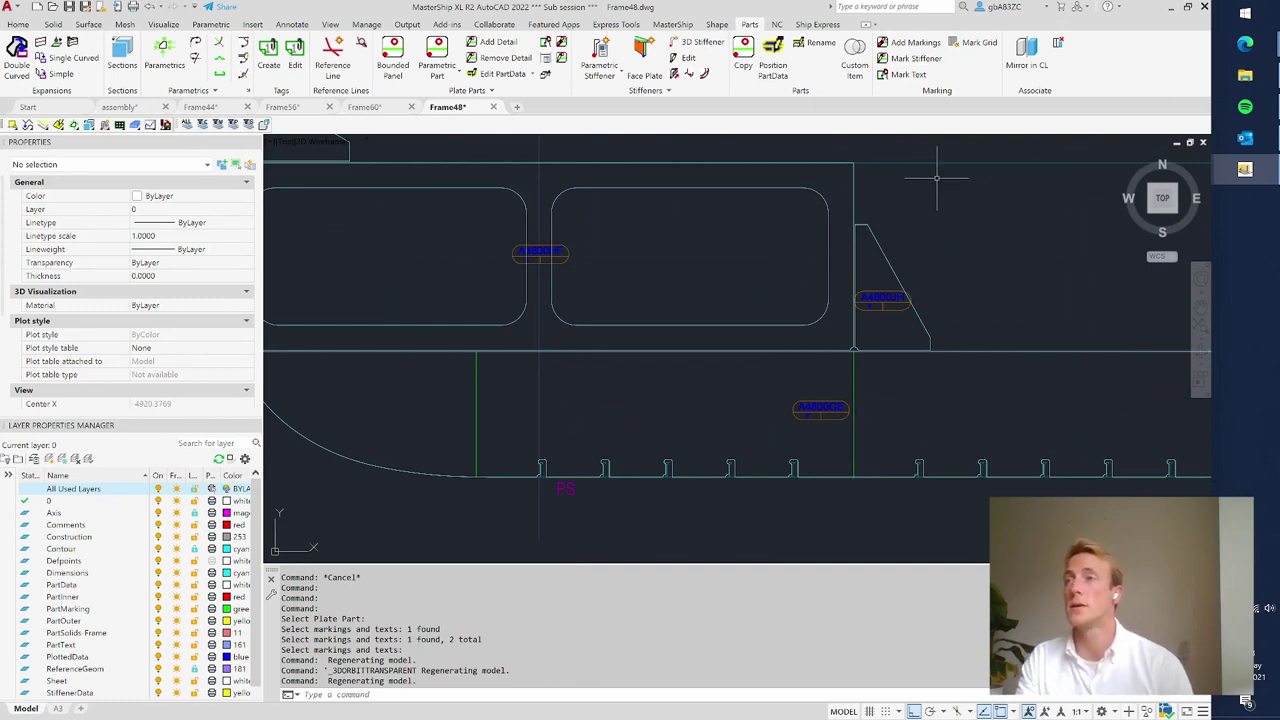
click(904, 76)
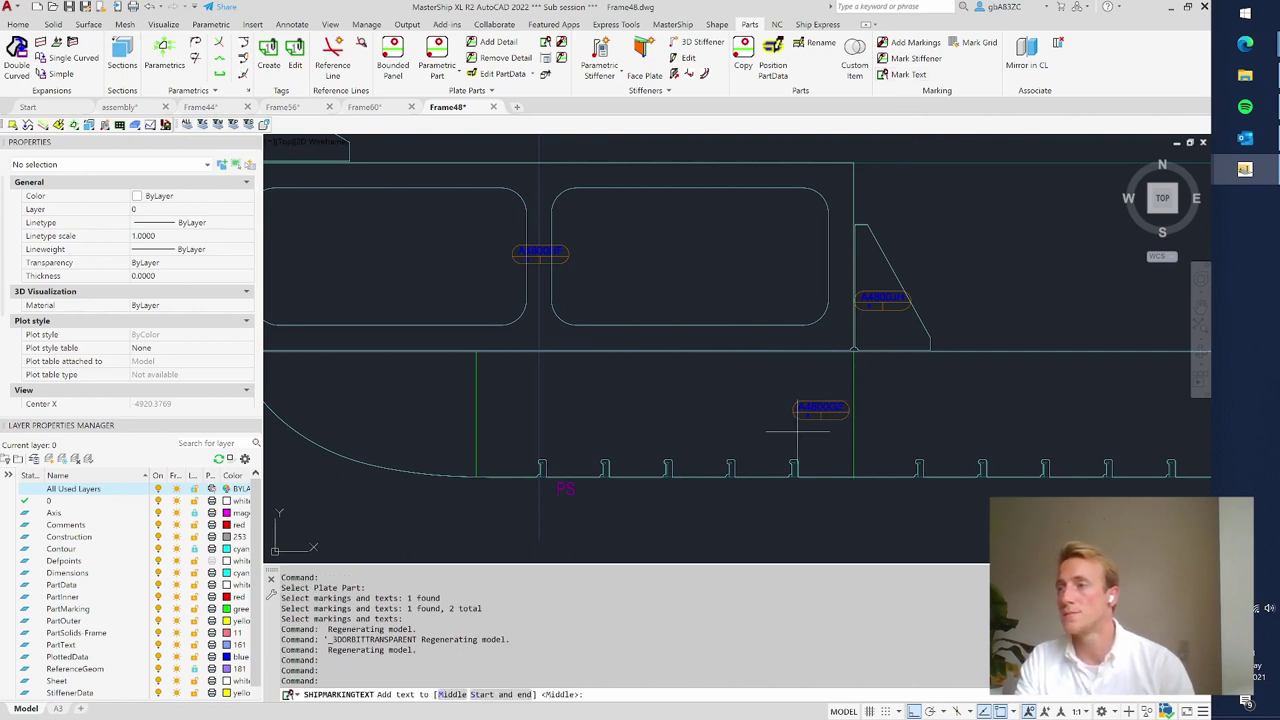
key(Return)
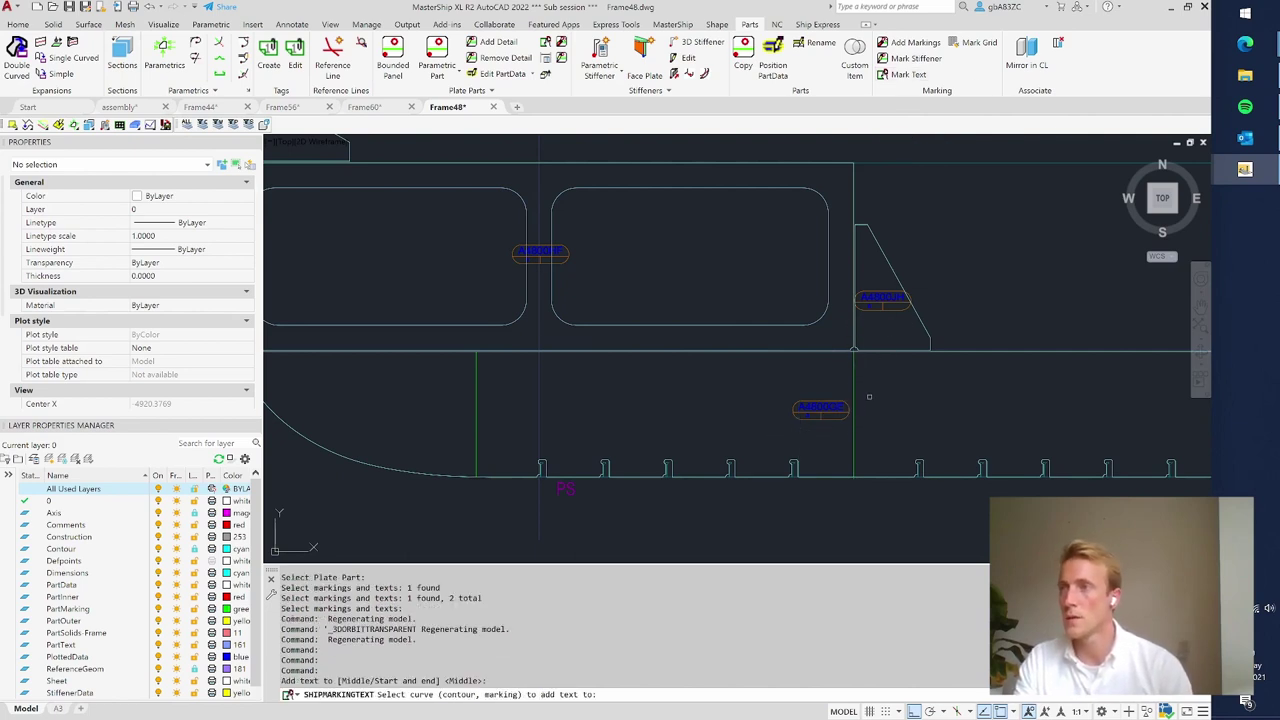
click(853, 390)
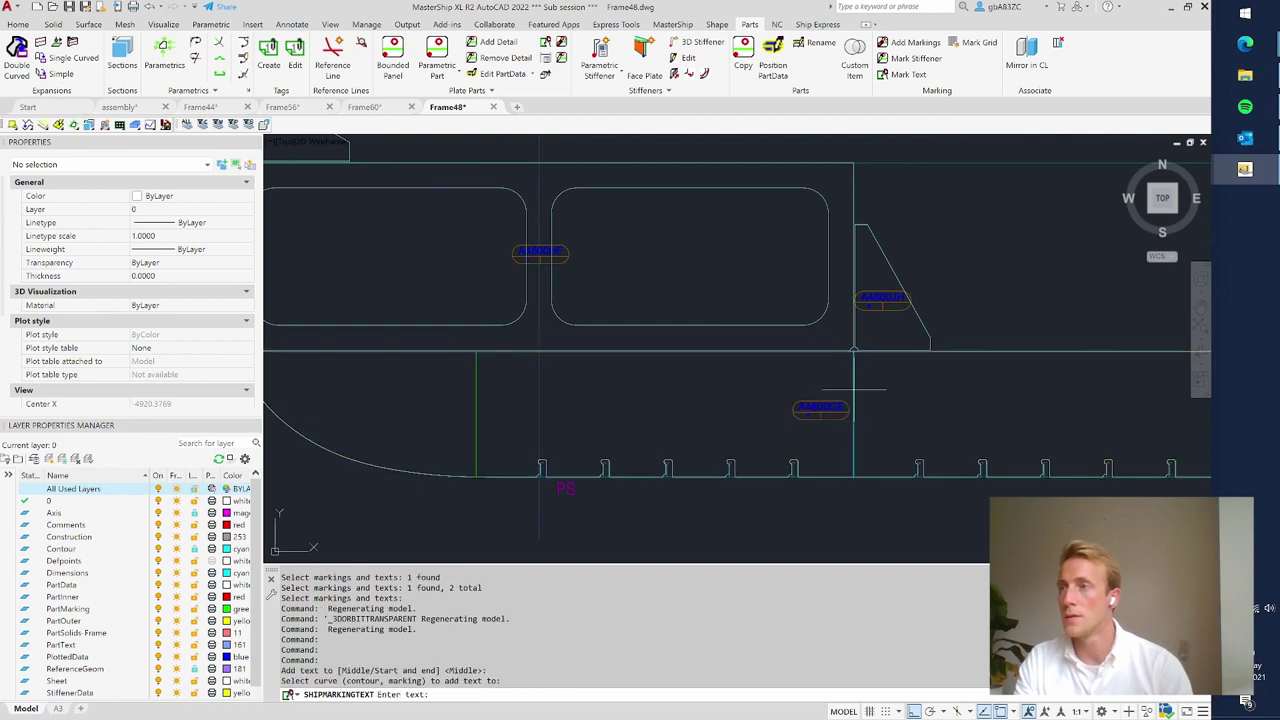
text(SG40)
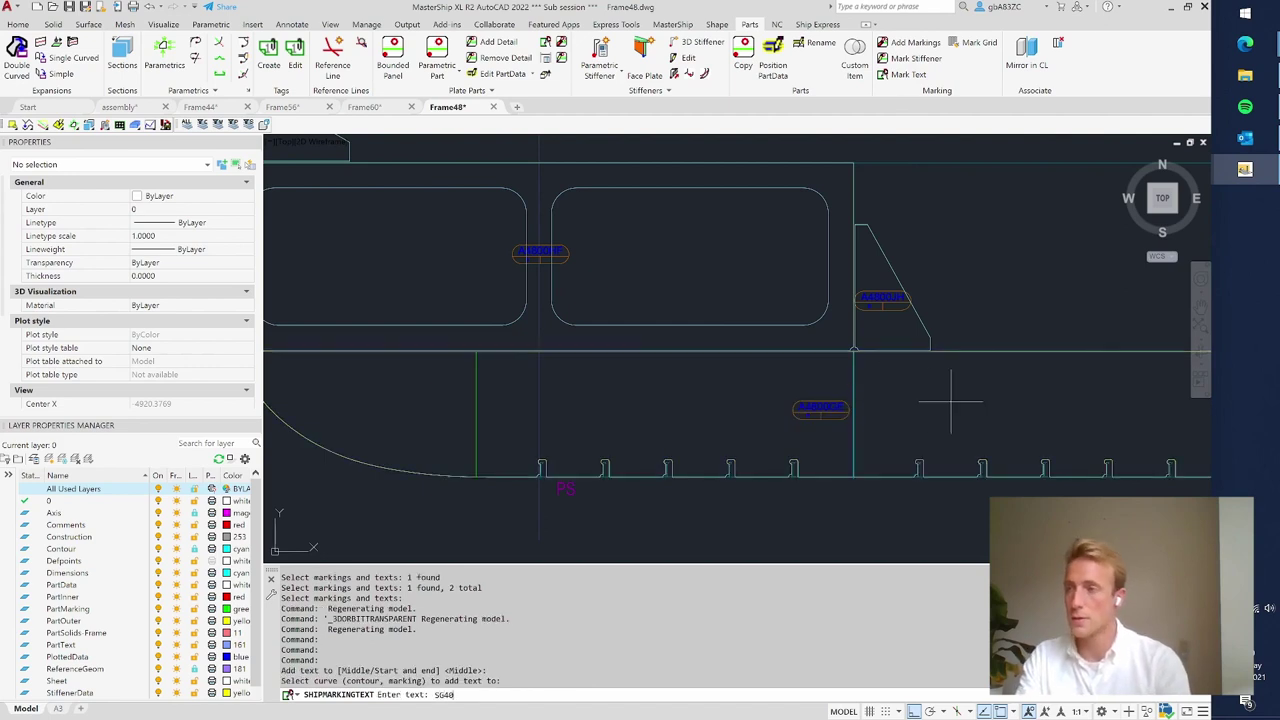
text(00)
key(Return)
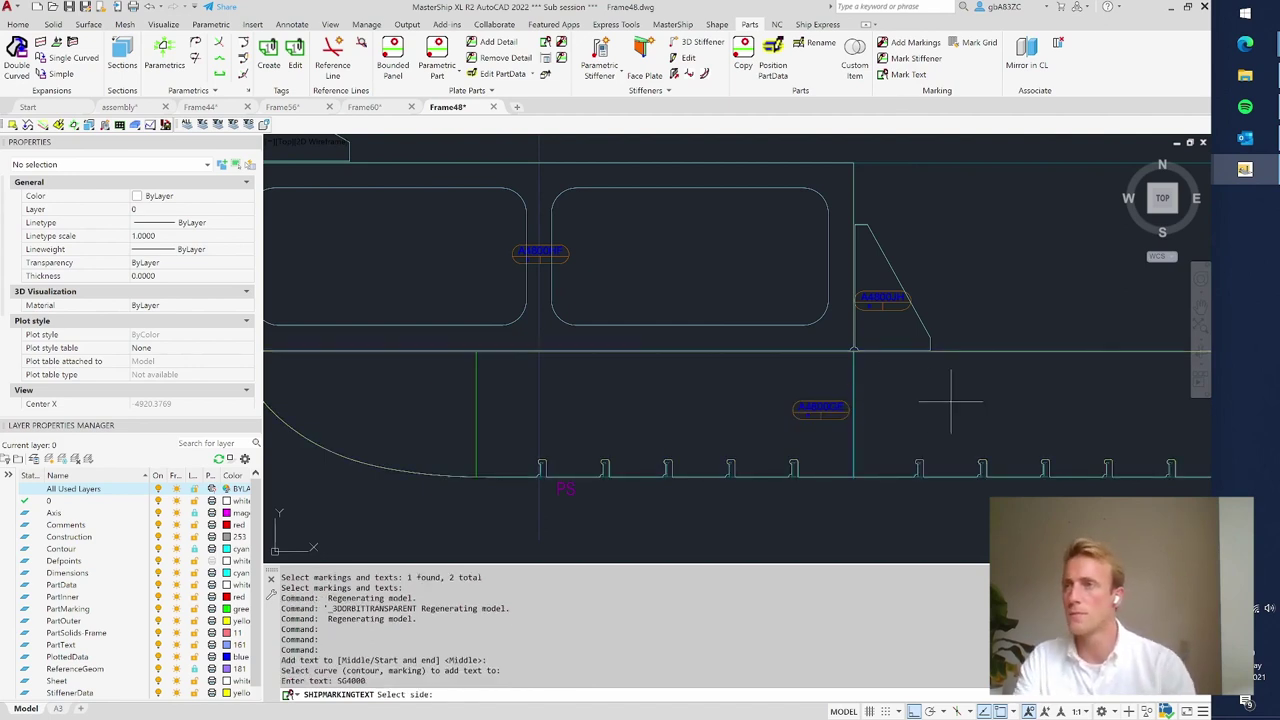
click(1062, 390)
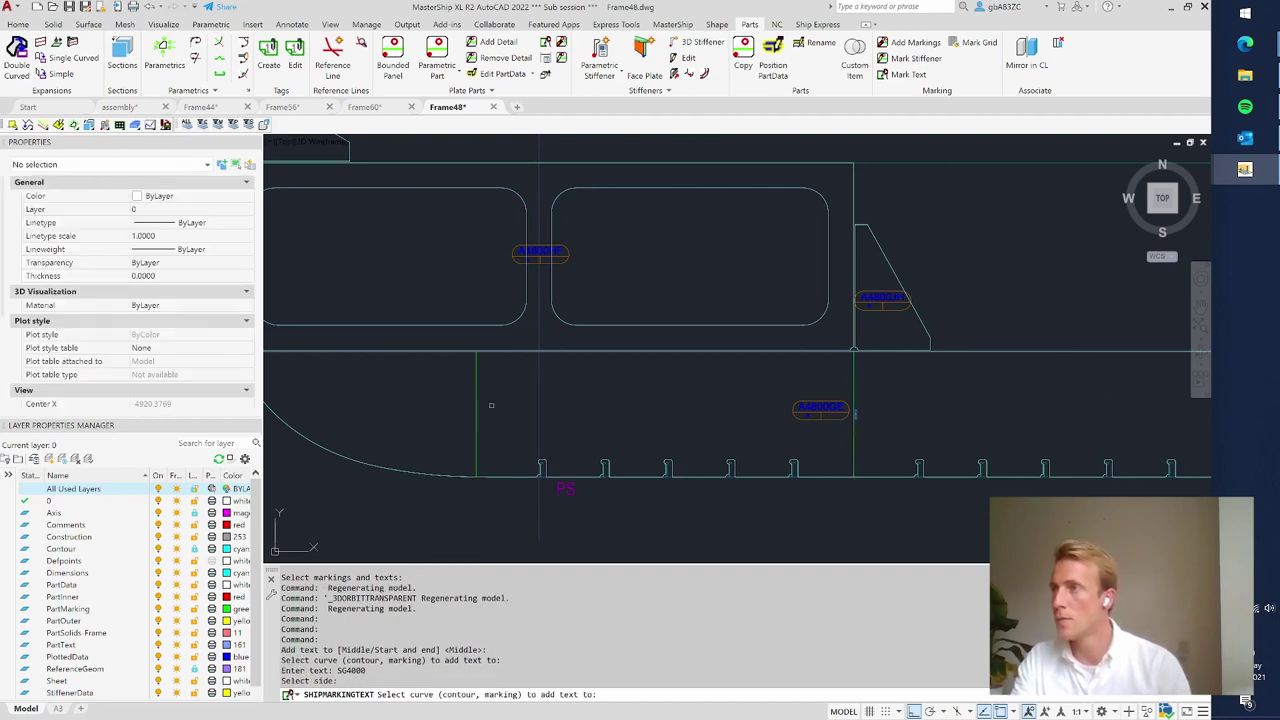
- Add the marking text SG7000 at the middle of the bottom plate's outboard marking line, on its inboard side
click(477, 406)
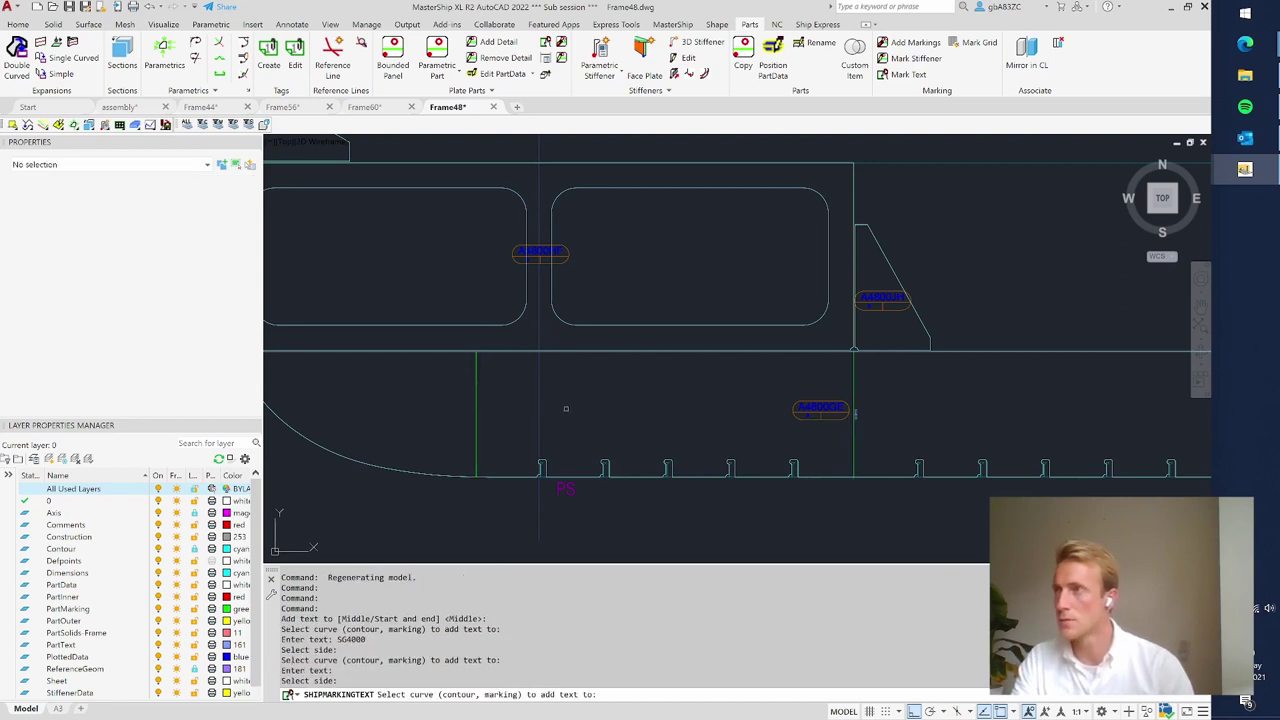
click(475, 408)
click(475, 408)
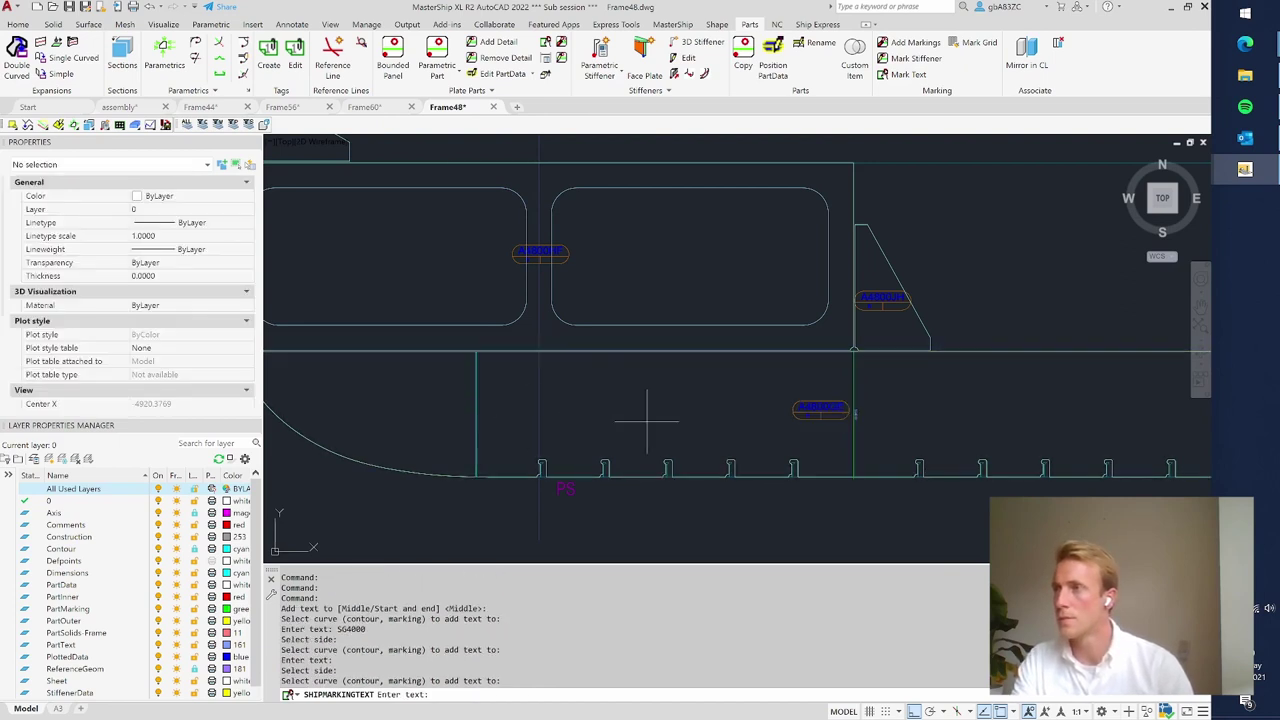
text(SG7000)
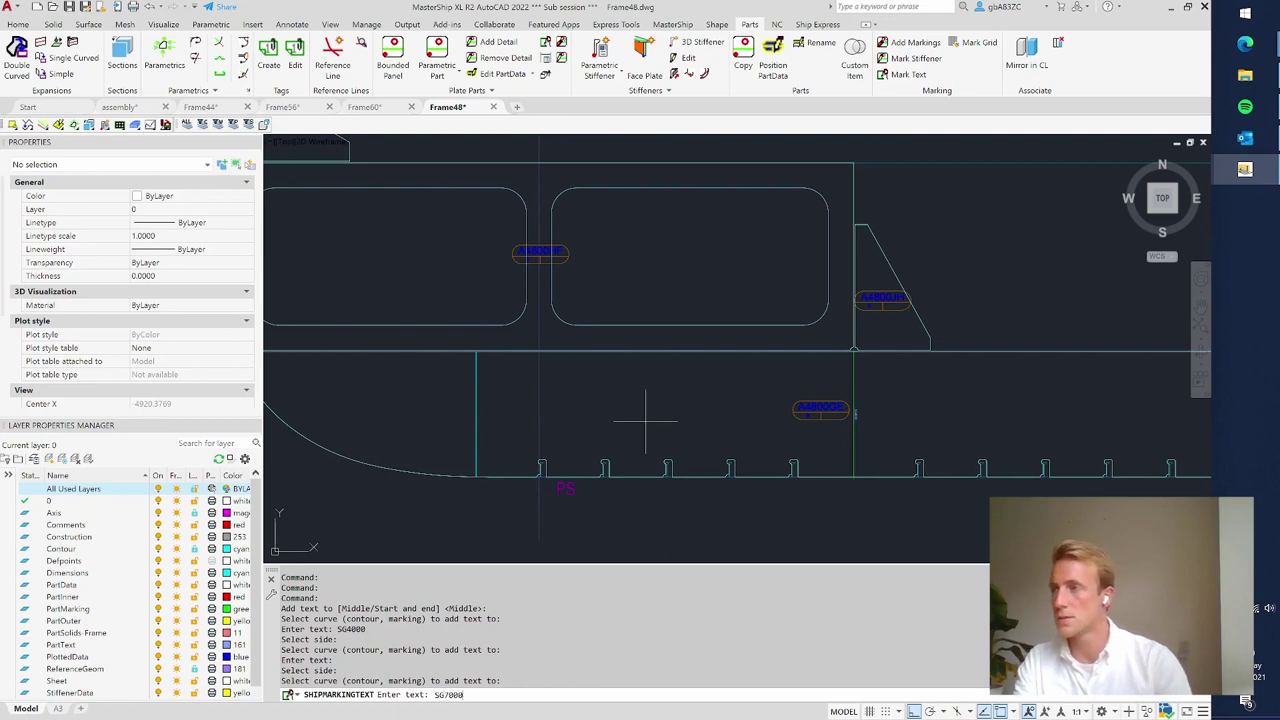
key(Return)
click(729, 414)
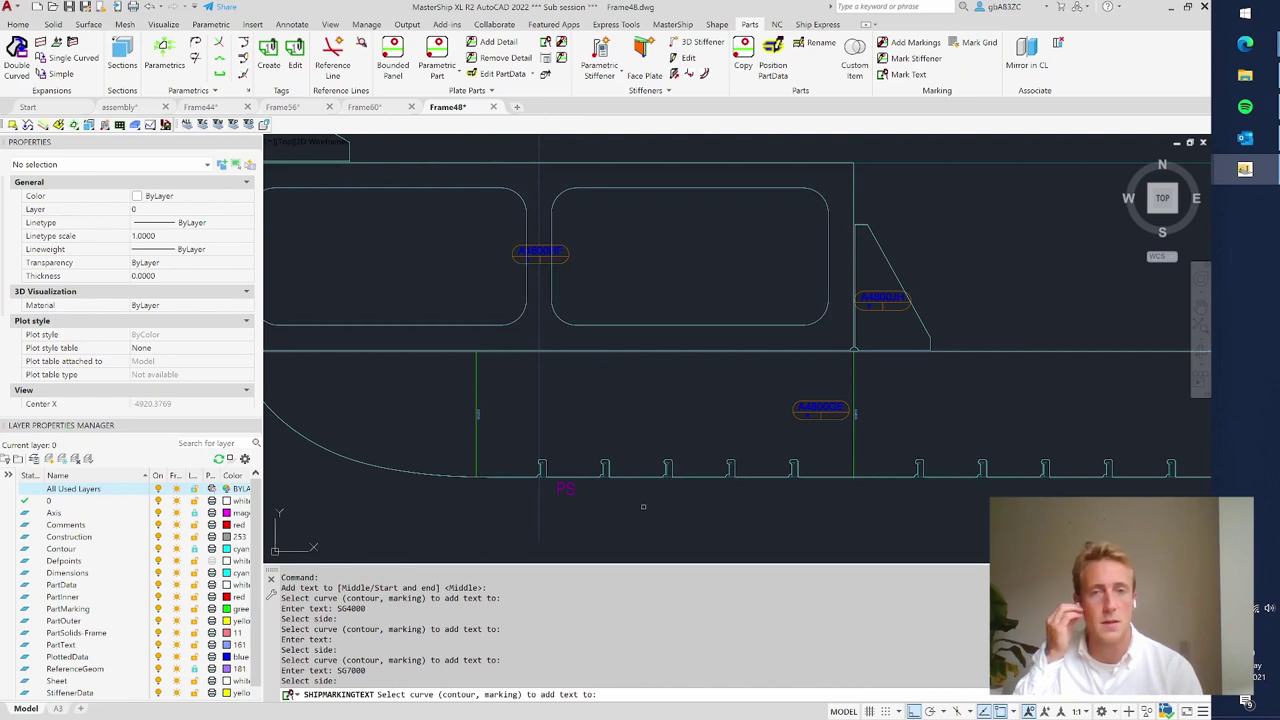
- End the marking text command and mark the nine port-side deck stiffeners on the port half's upper deck beam plate with Mark Stiffener
scroll(640, 514, down, 3)
scroll(500, 450, up, 2)
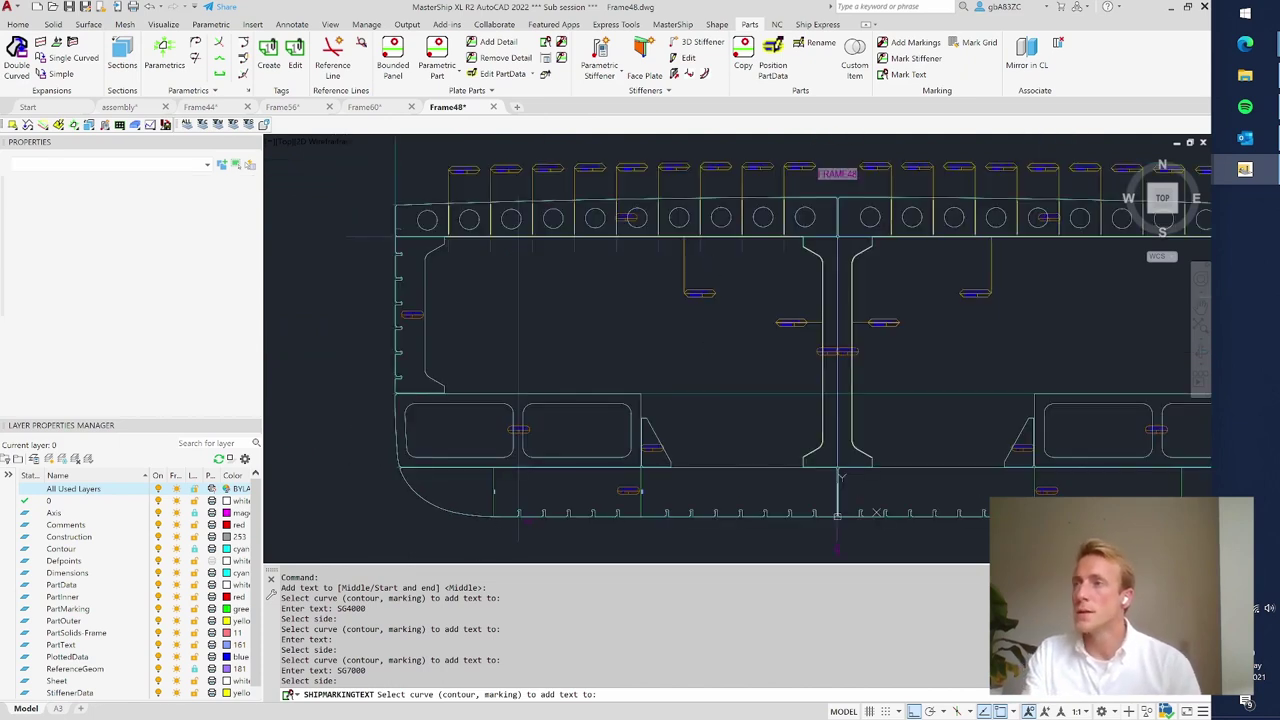
scroll(495, 520, up, 4)
key(Escape)
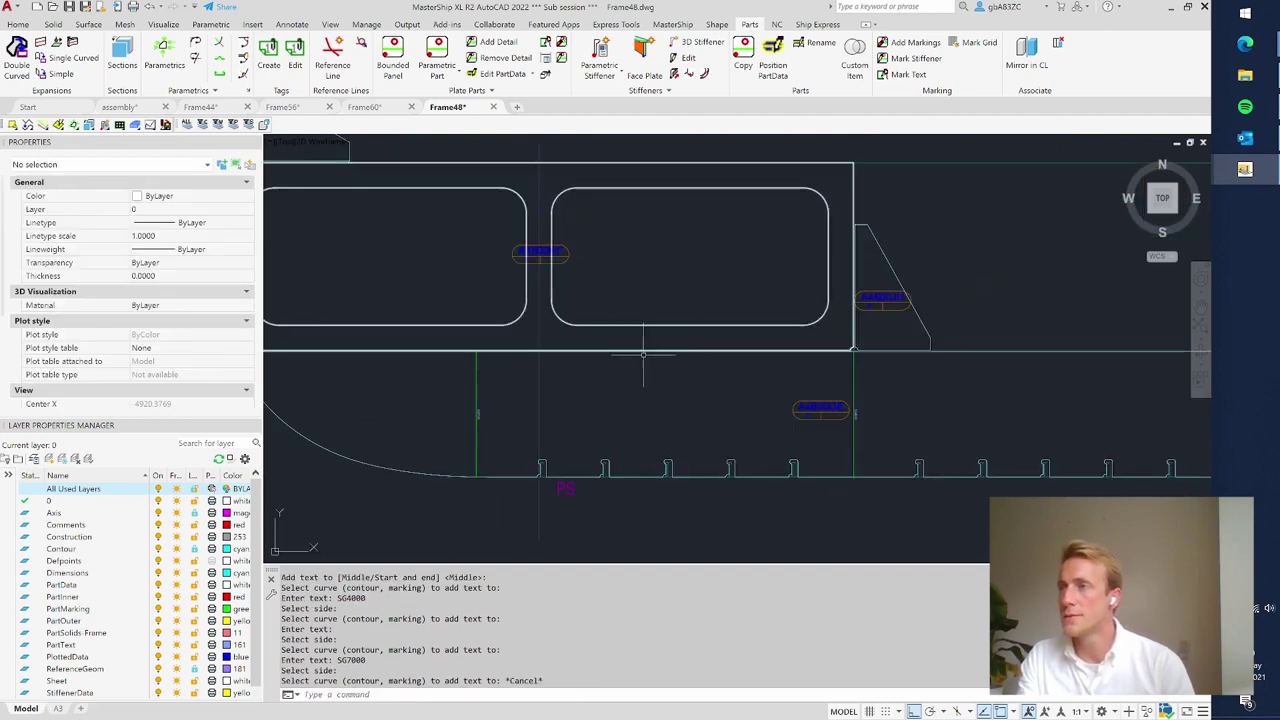
scroll(560, 460, down, 6)
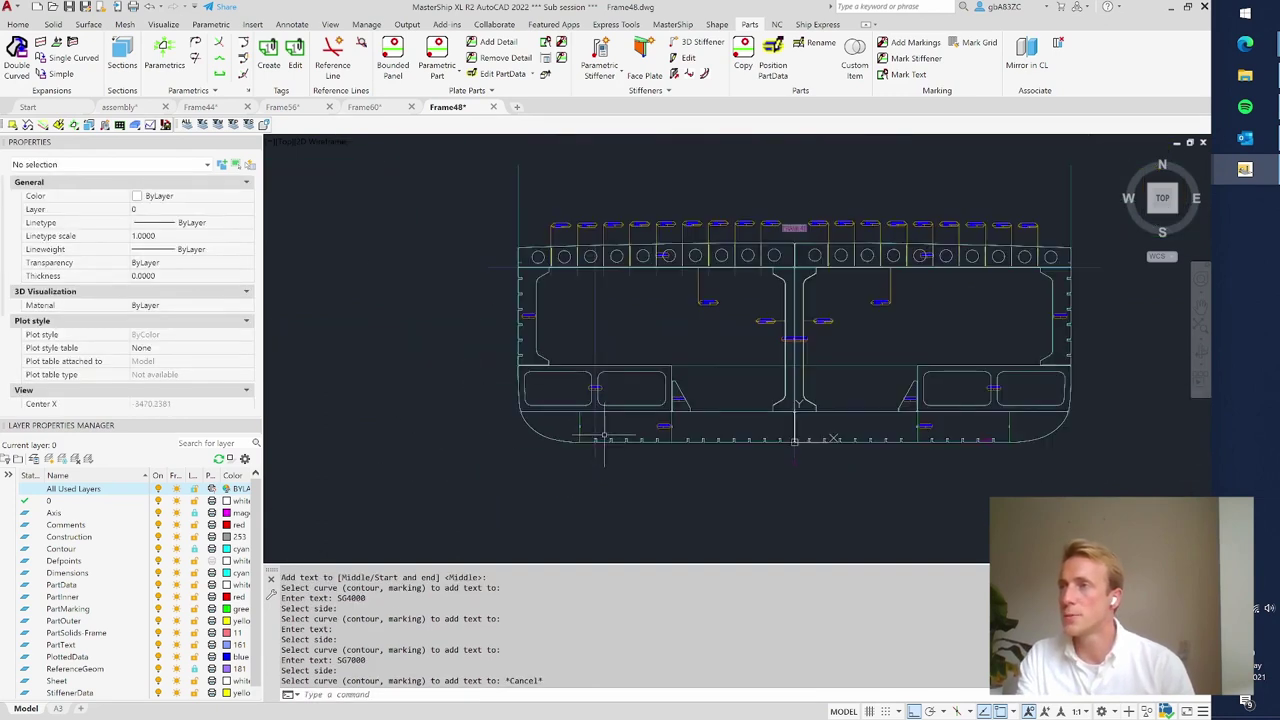
click(912, 60)
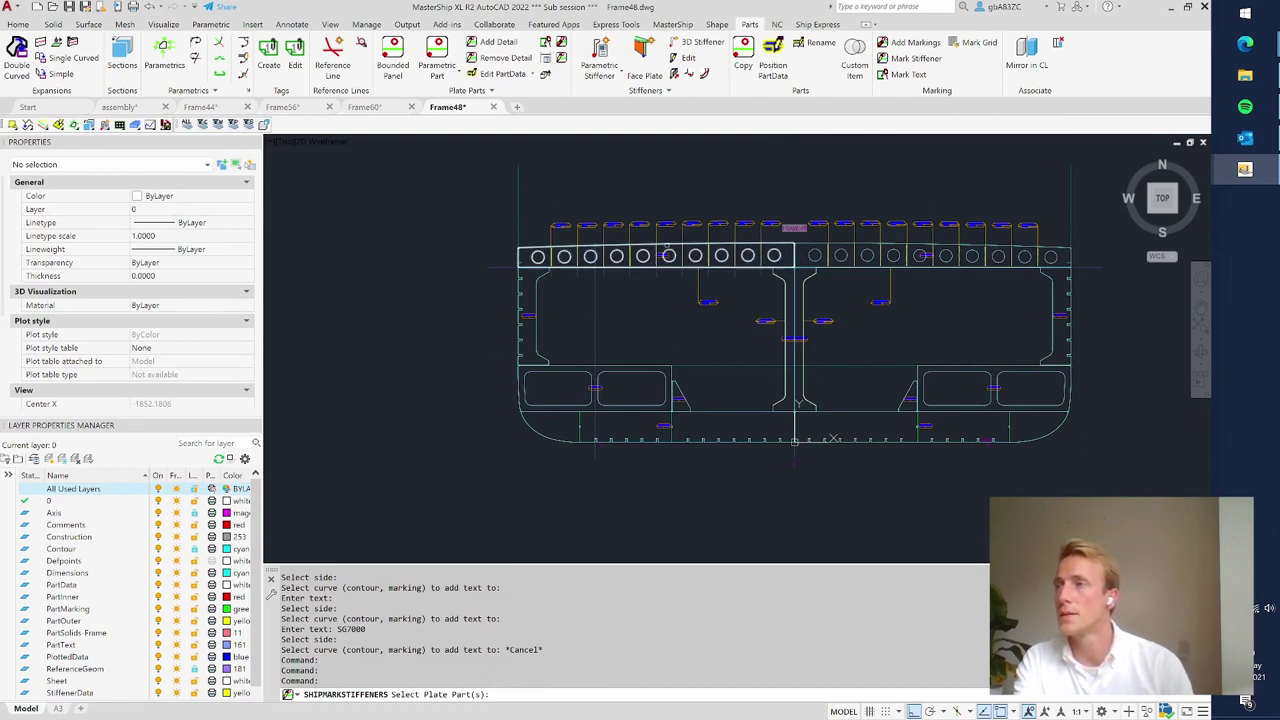
click(667, 255)
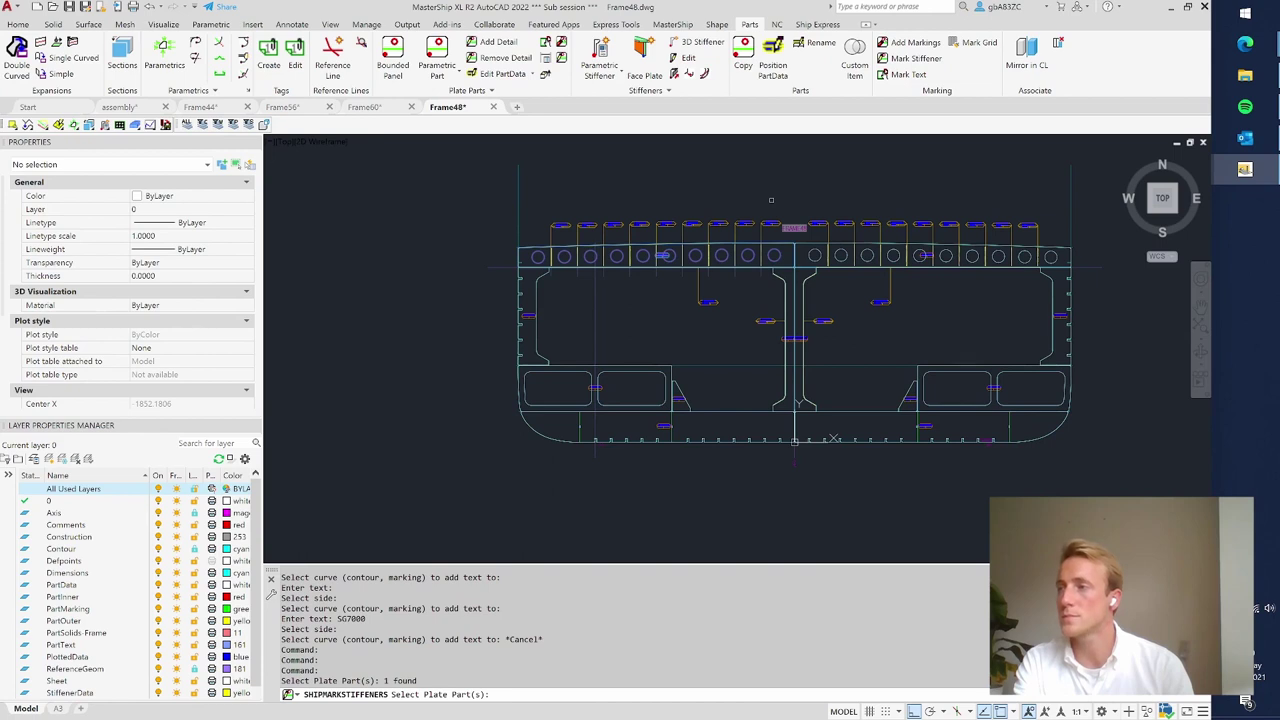
key(Return)
click(771, 212)
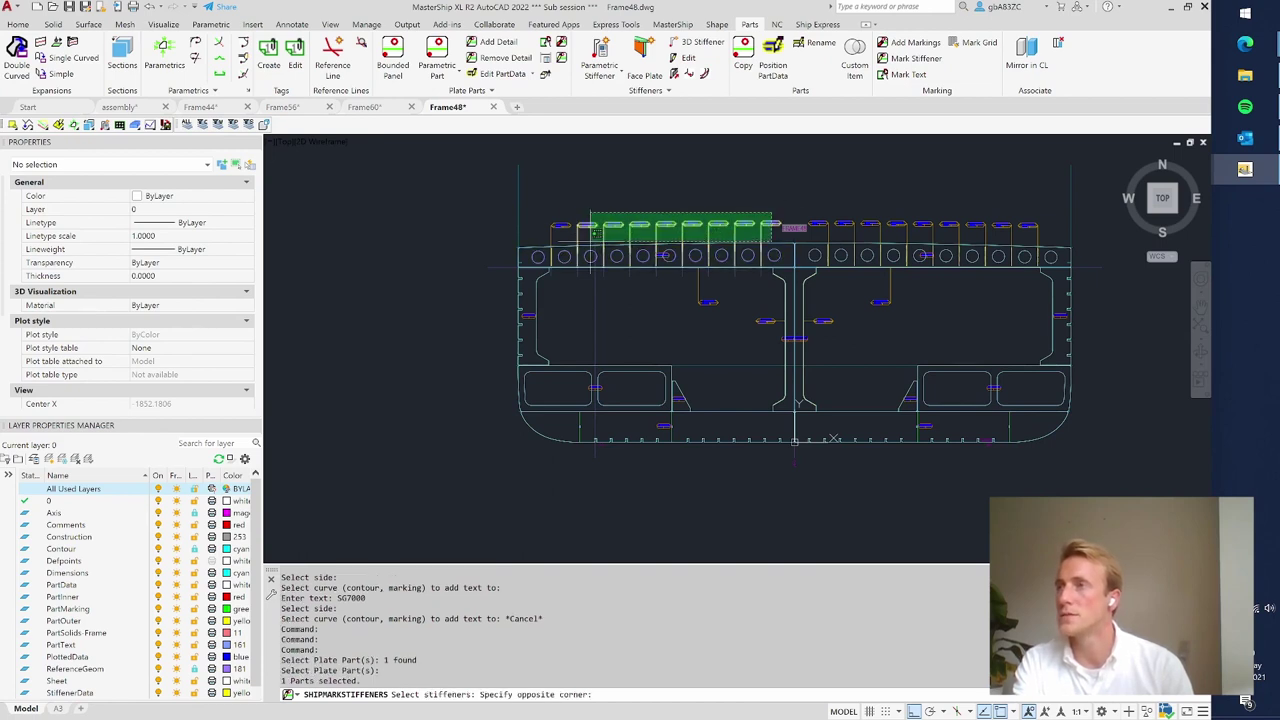
click(538, 231)
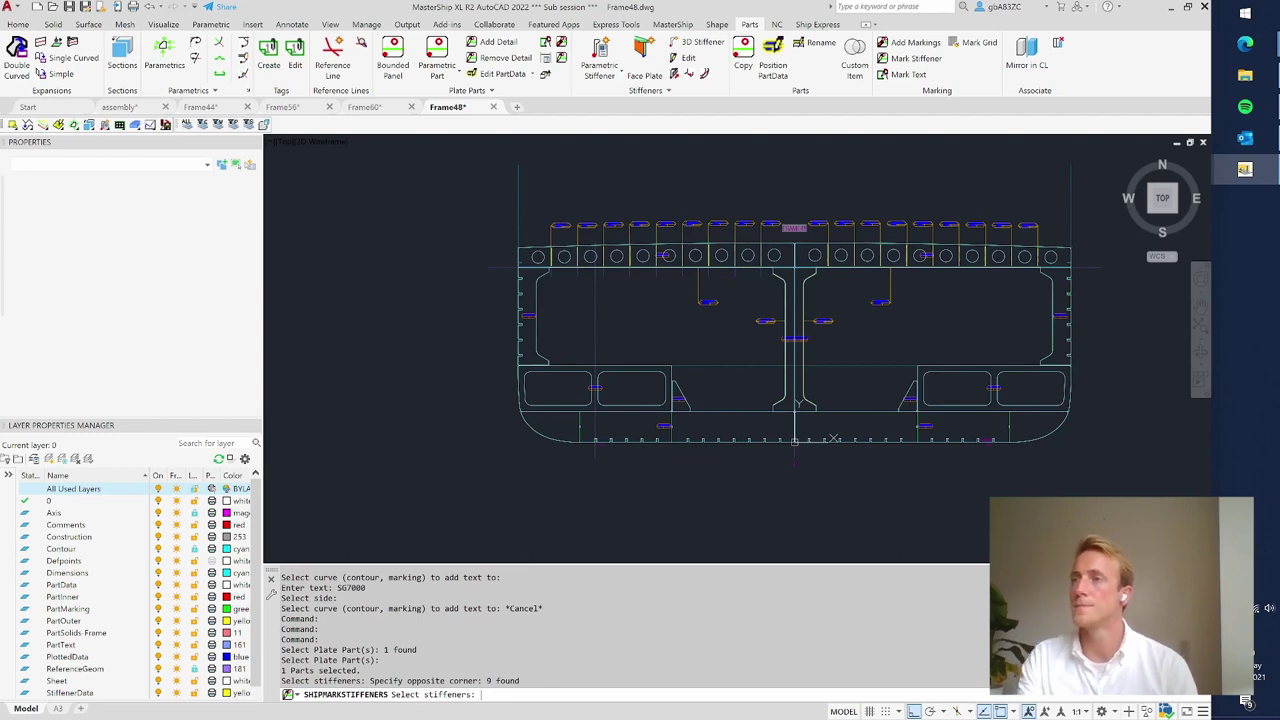
key(Return)
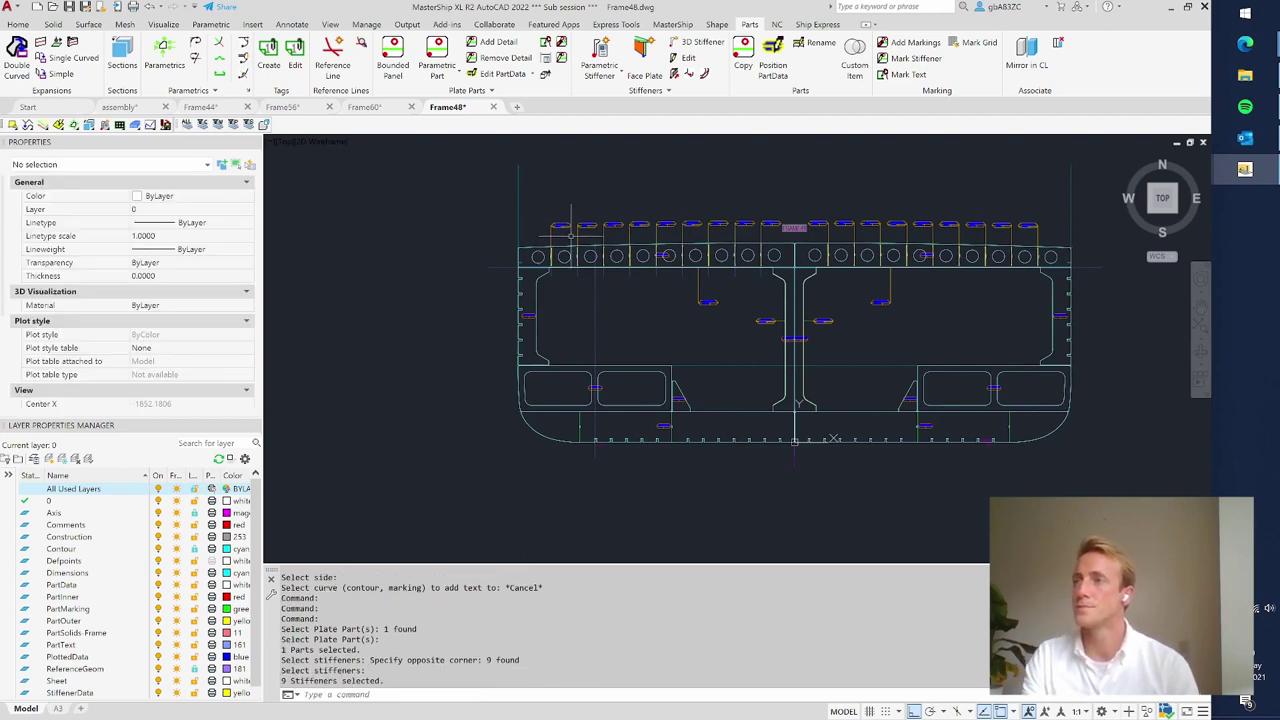
- Turn off the StiffenerSolids layer so the stiffener markings on the deck beam plate can be inspected
scroll(570, 230, up, 5)
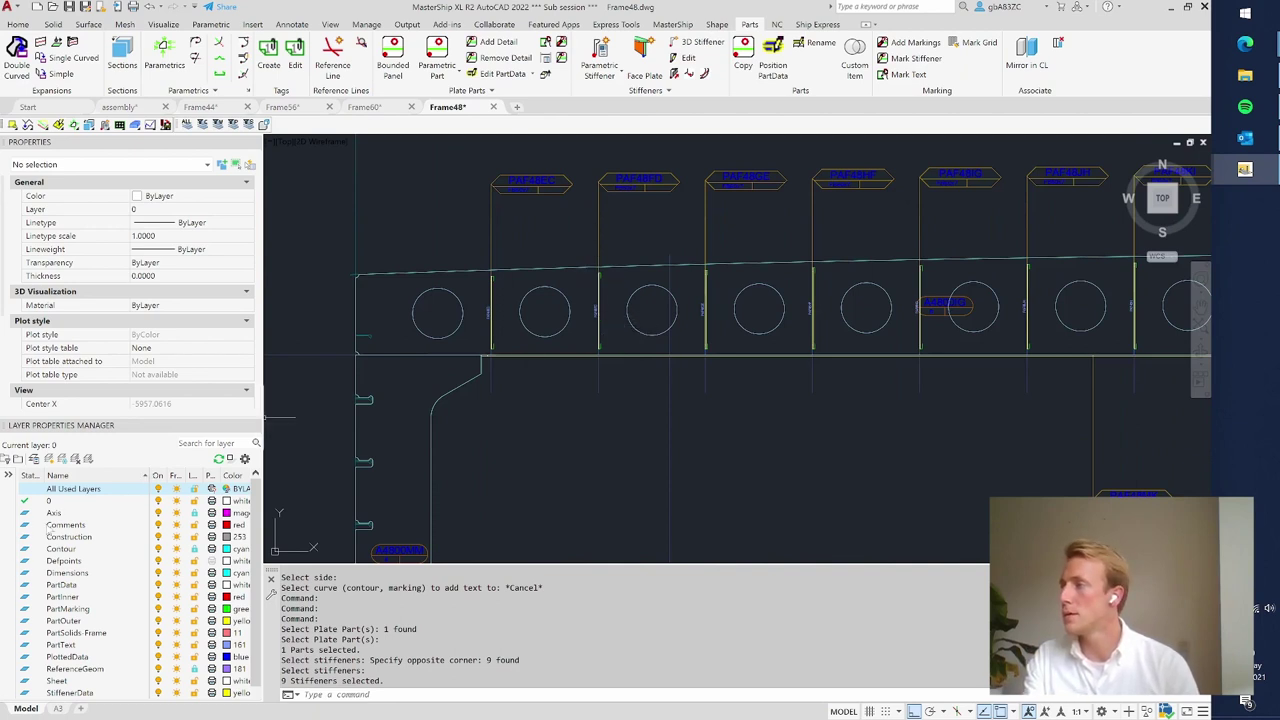
scroll(133, 657, down, 1)
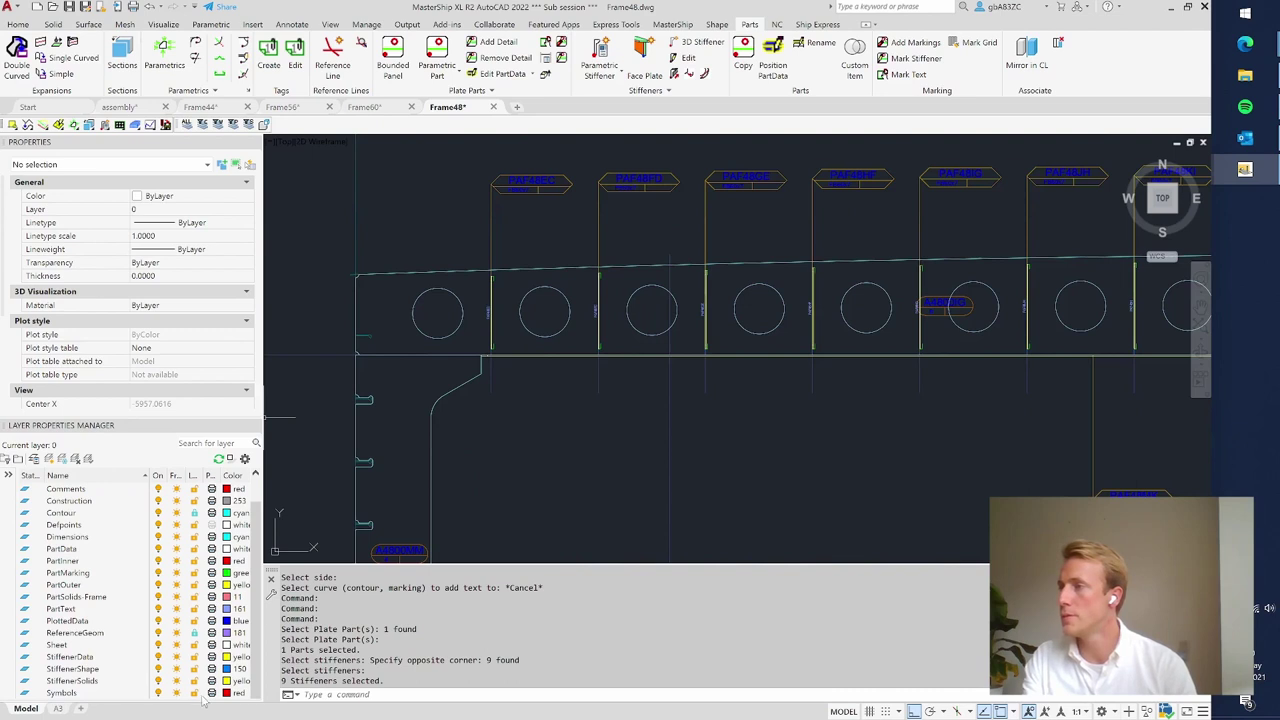
click(158, 681)
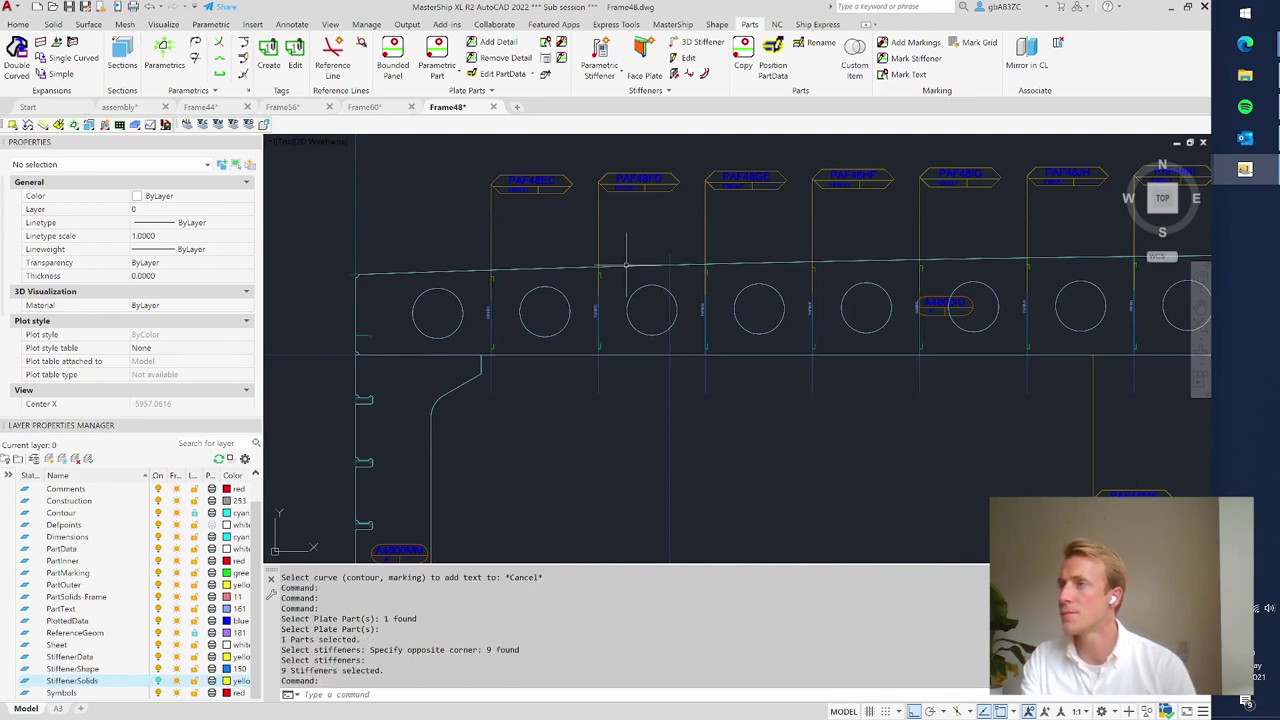
- Examine the new stiffener markings and name texts on the port deck beam plate, selecting the part to see what belongs to it
scroll(482, 320, up, 5)
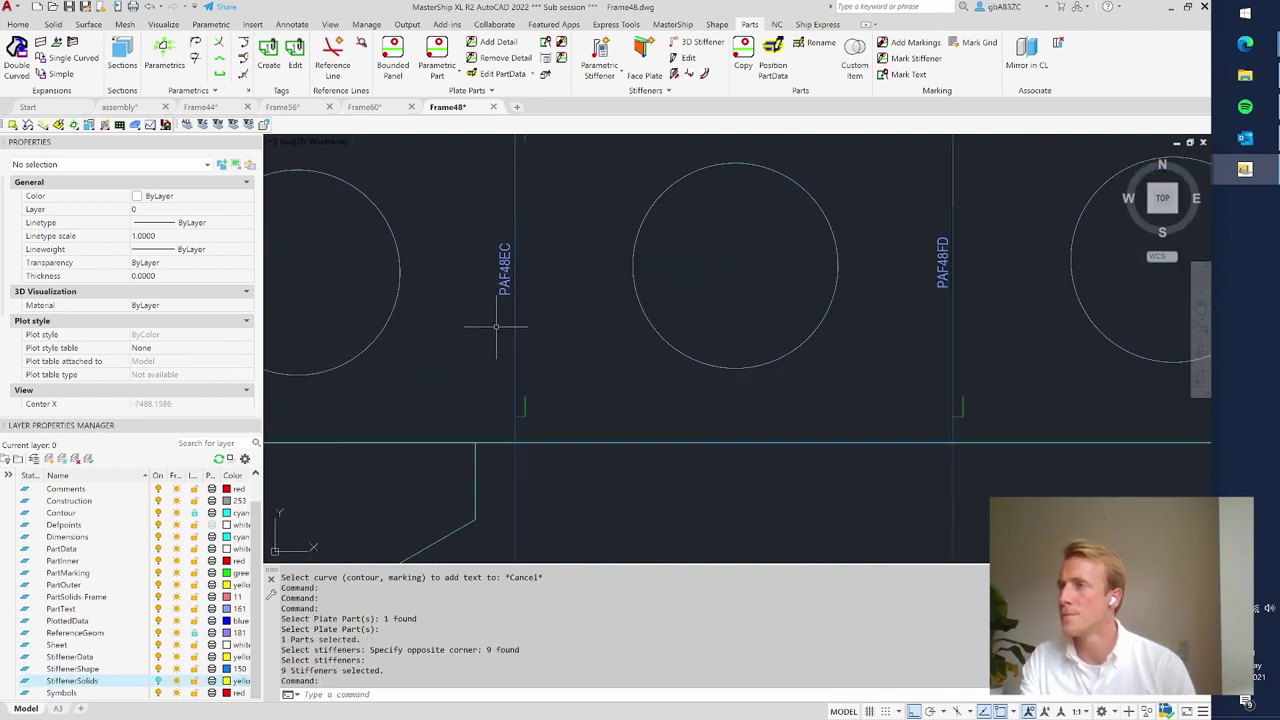
click(522, 409)
scroll(522, 409, down, 2)
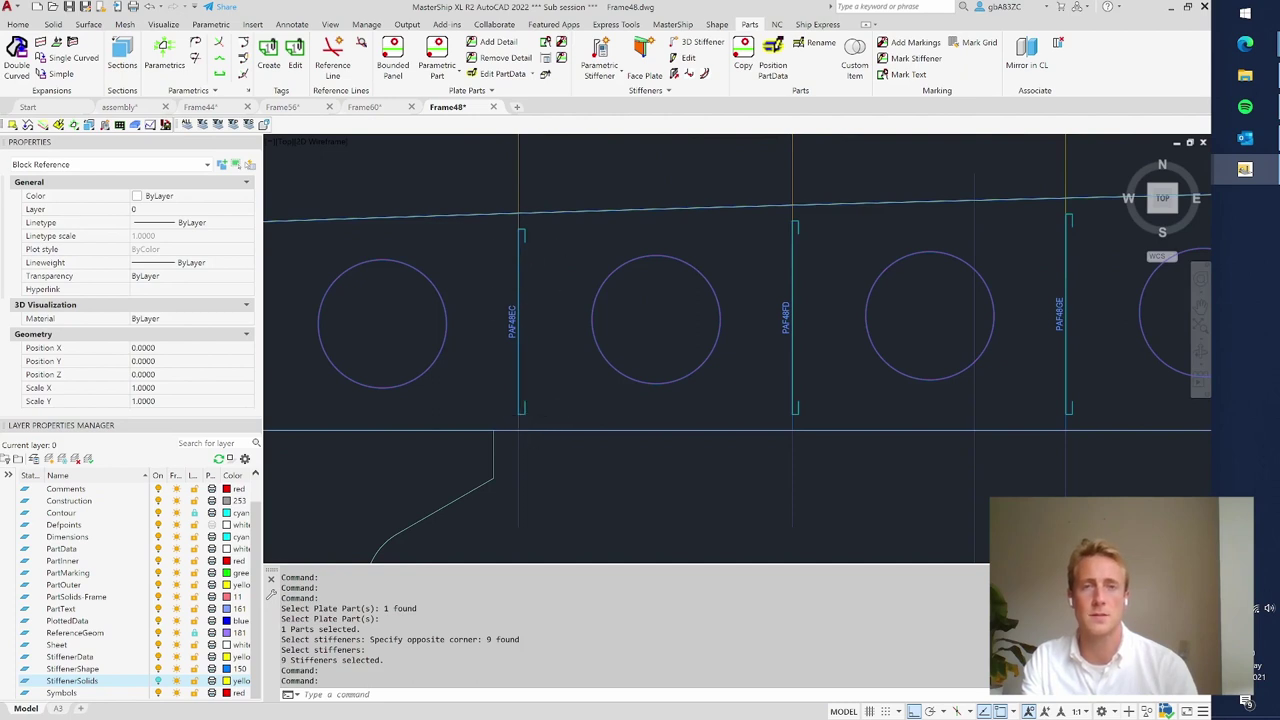
scroll(519, 318, up, 3)
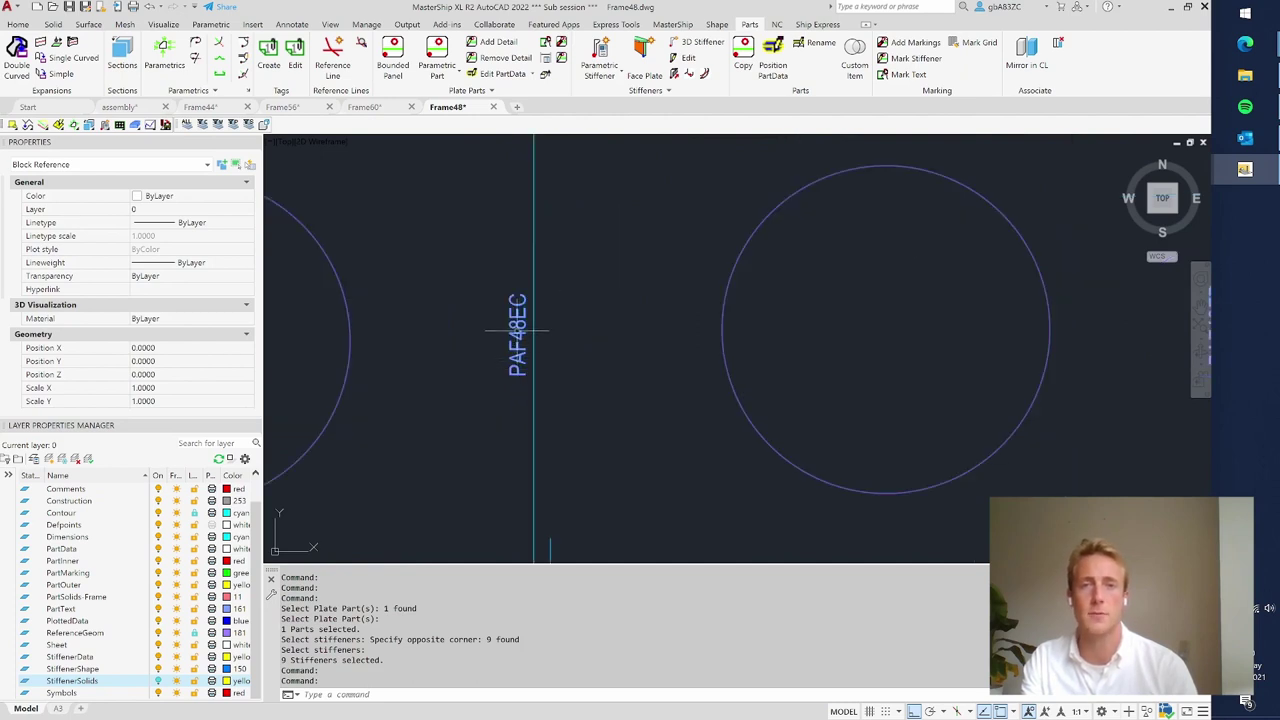
scroll(516, 331, down, 3)
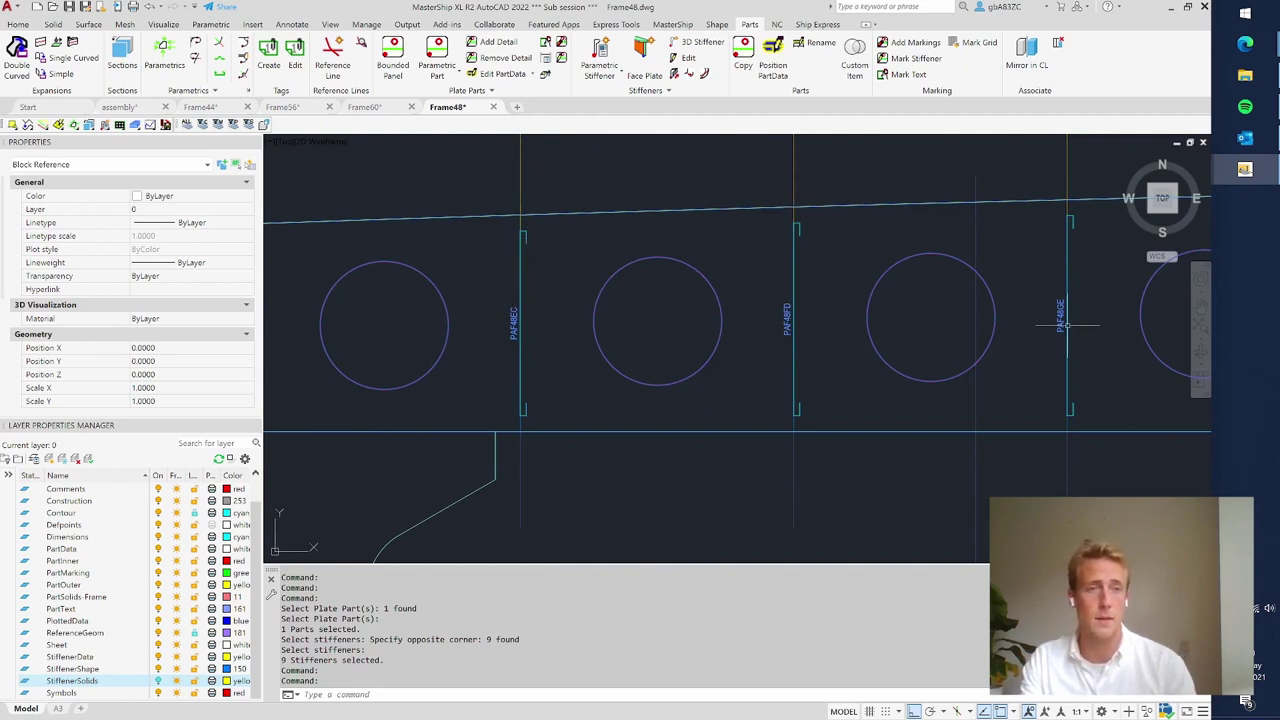
scroll(540, 314, down, 2)
scroll(537, 316, down, 5)
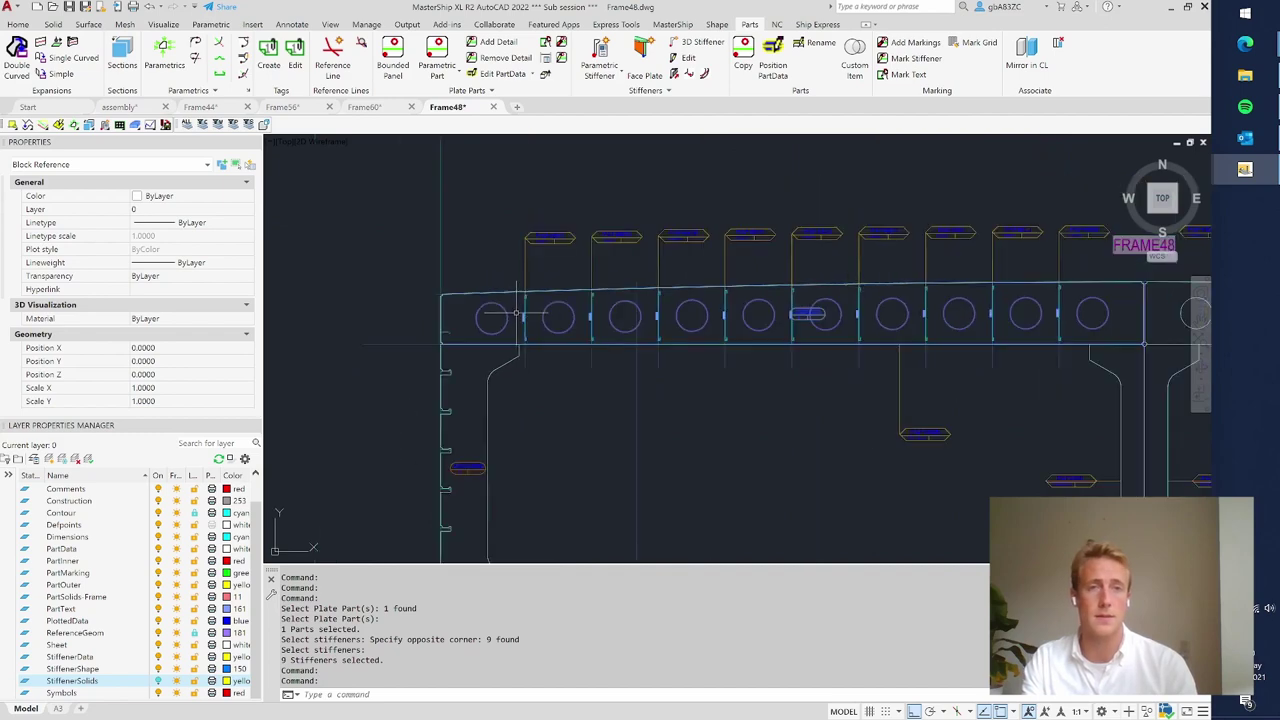
- Check the starboard half of Frame48 for the mirrored stiffener and girder markings and their texts, and clear the selection
scroll(965, 355, up, 4)
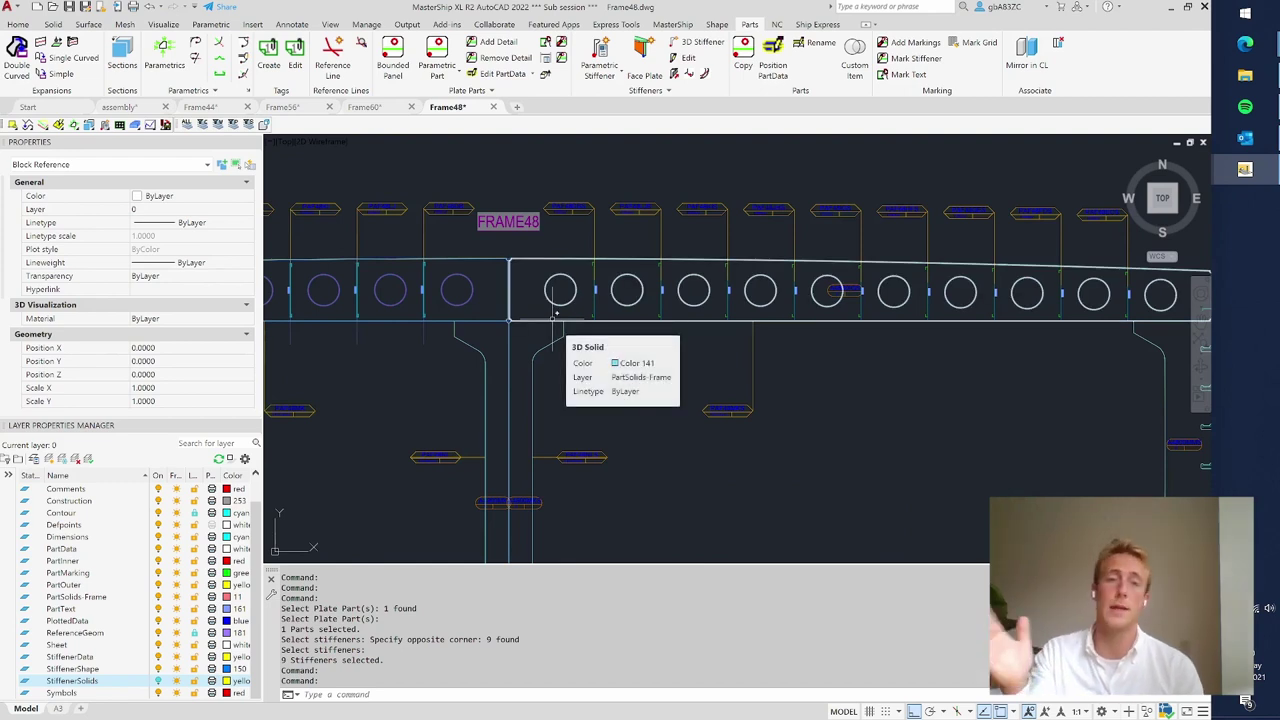
scroll(607, 330, down, 2)
scroll(710, 430, down, 3)
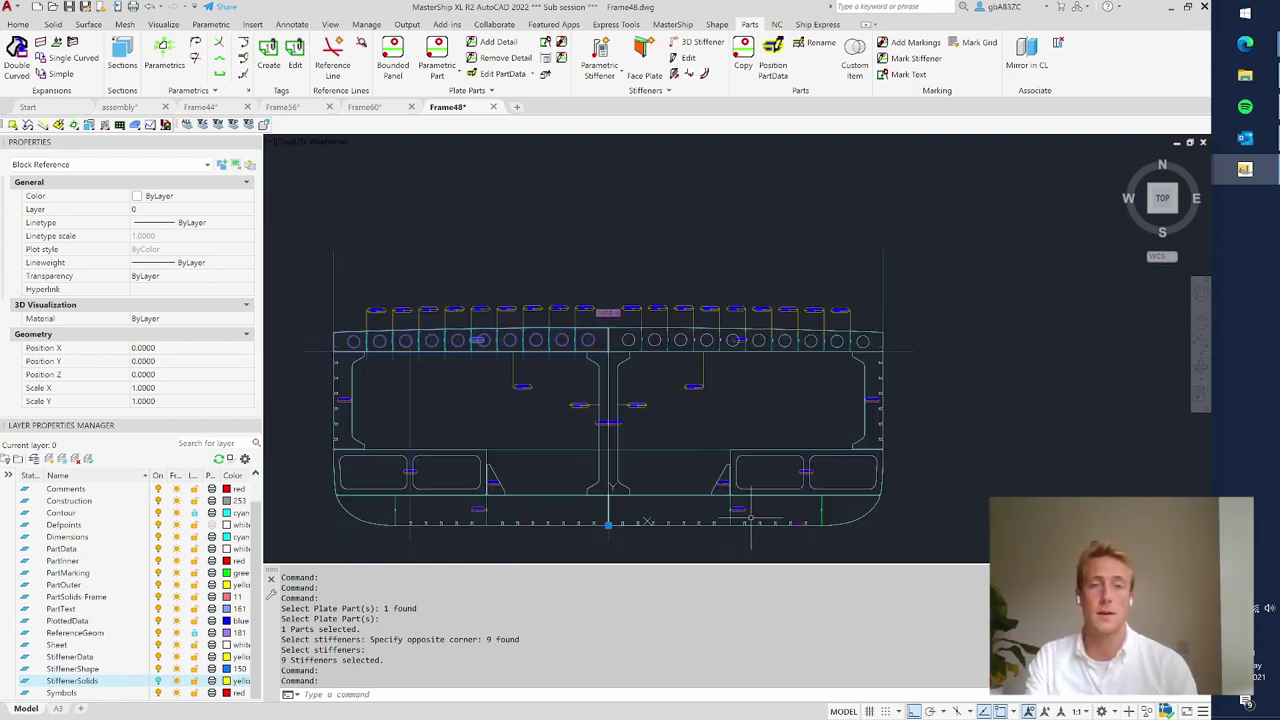
scroll(760, 515, up, 4)
scroll(1000, 470, up, 3)
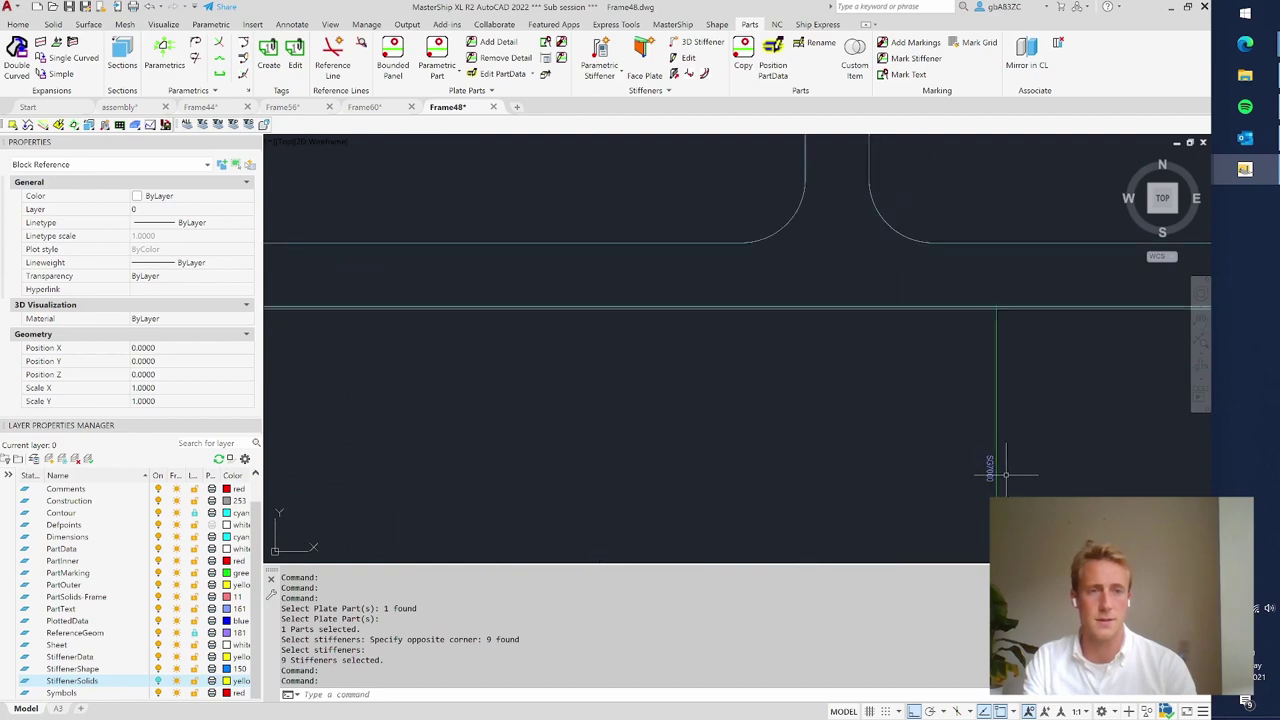
scroll(1000, 465, down, 3)
scroll(1016, 467, down, 3)
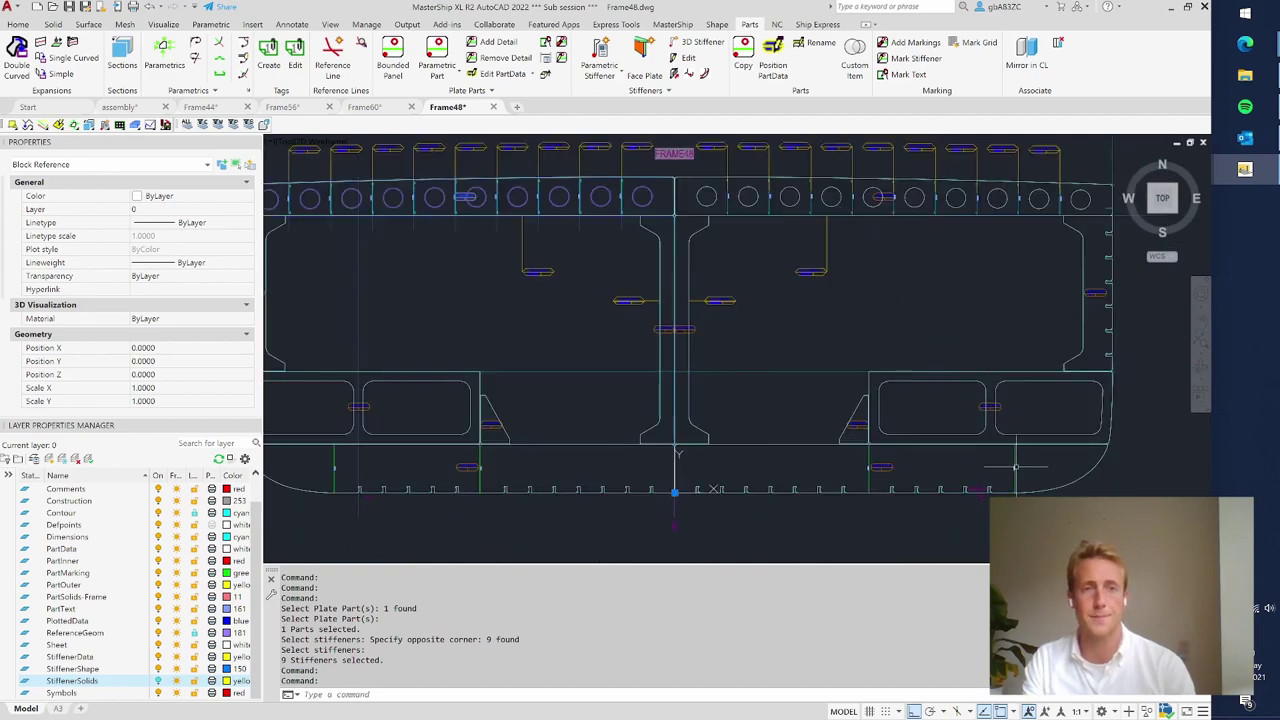
scroll(860, 275, down, 3)
scroll(830, 303, up, 3)
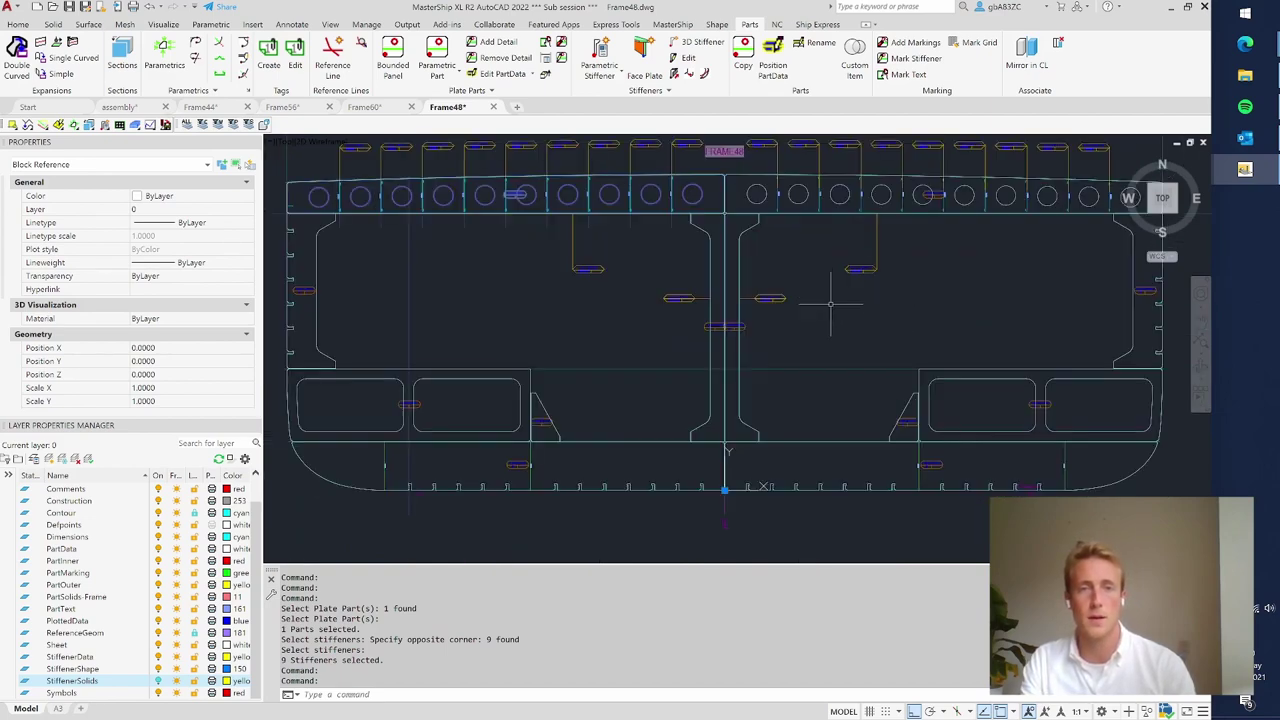
key(Escape)
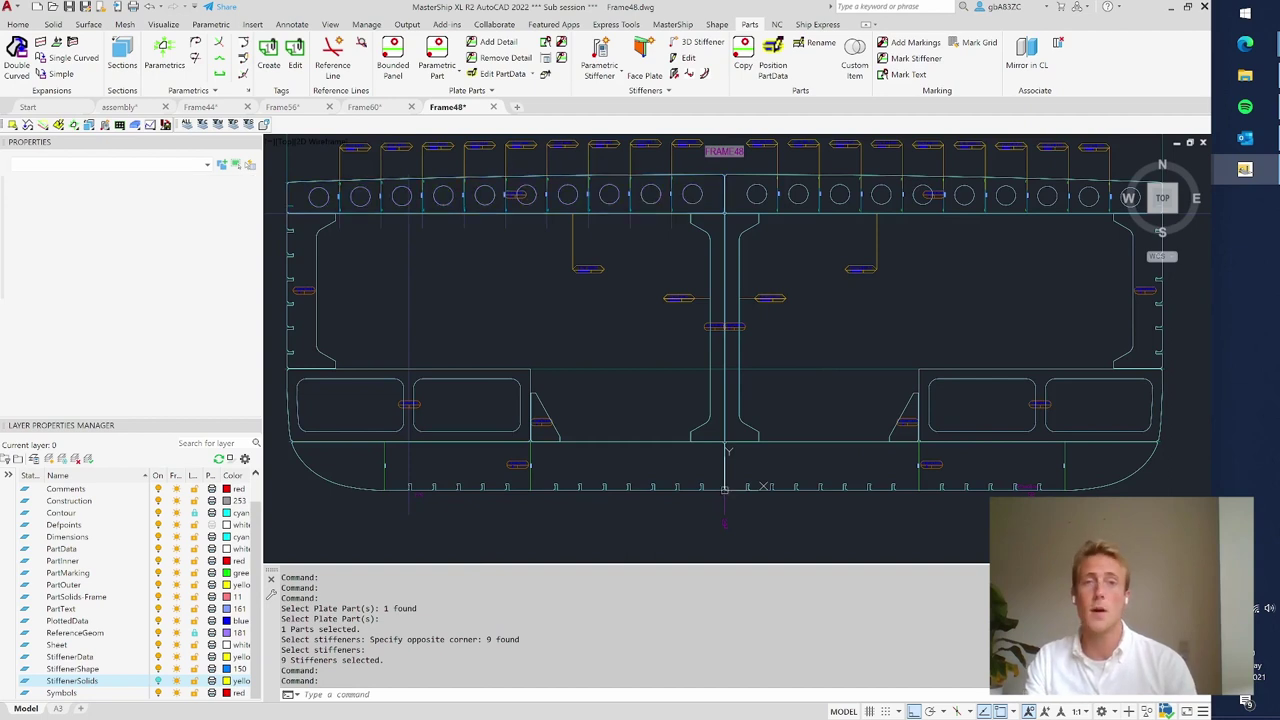
key(Escape)
key(Escape)
key(Escape)
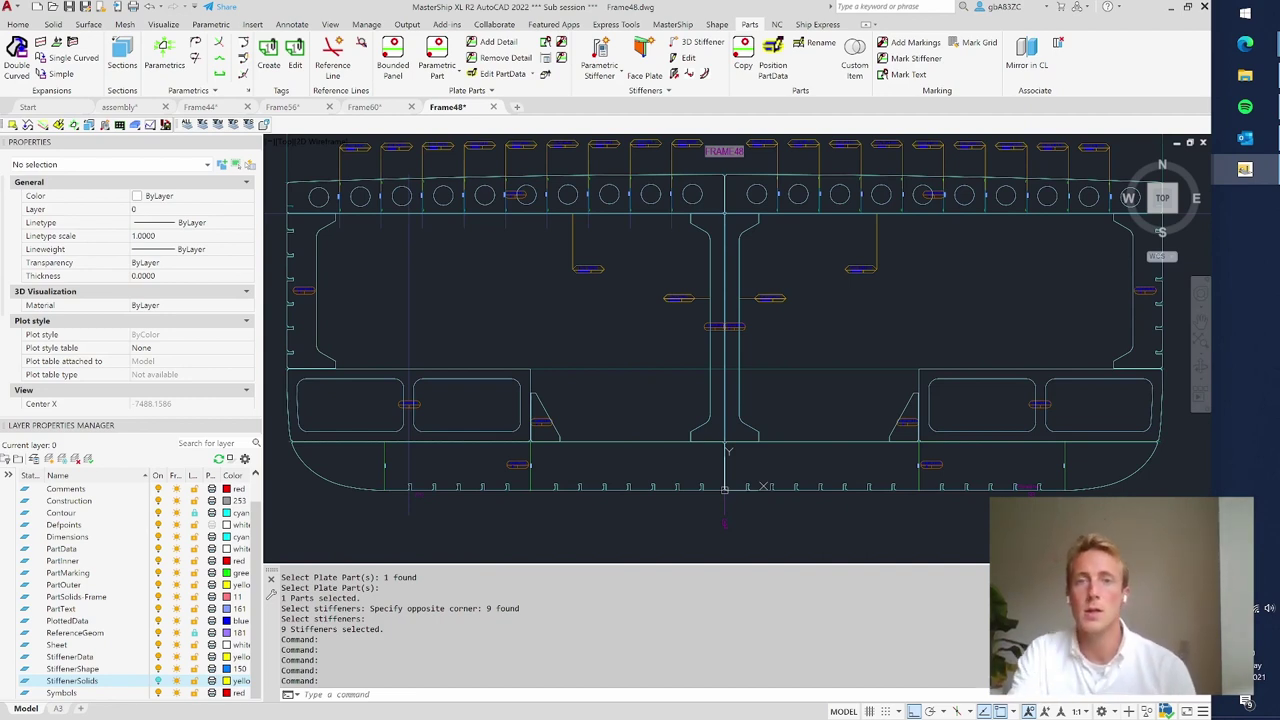
key(Escape)
key(Escape)
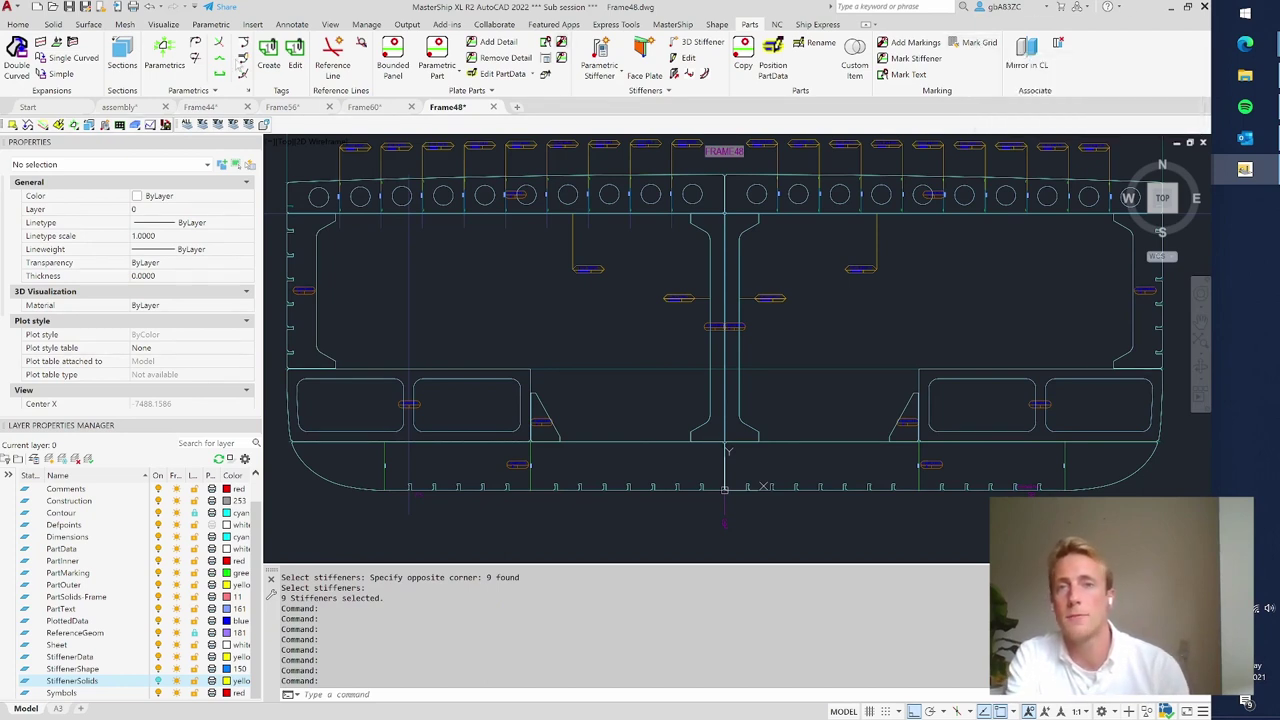
- Switch to the assembly drawing, select the tanktop reference and open its Tanktop drawing
click(120, 107)
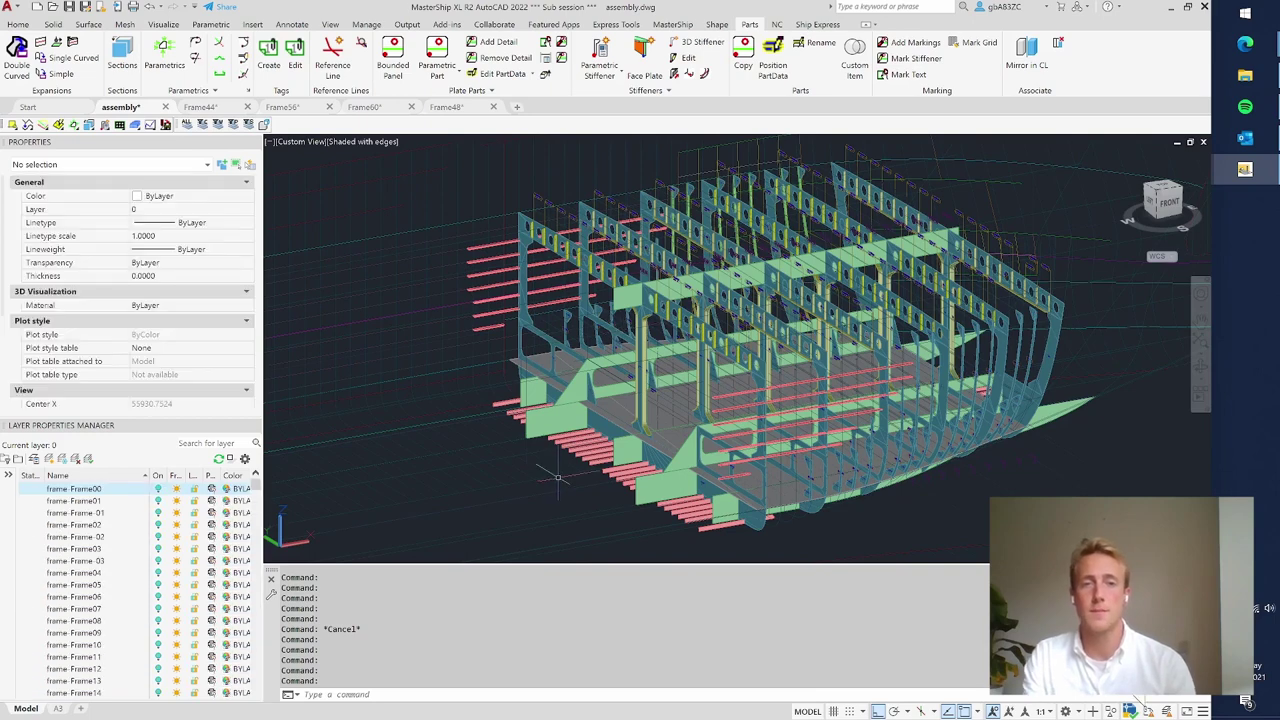
click(660, 420)
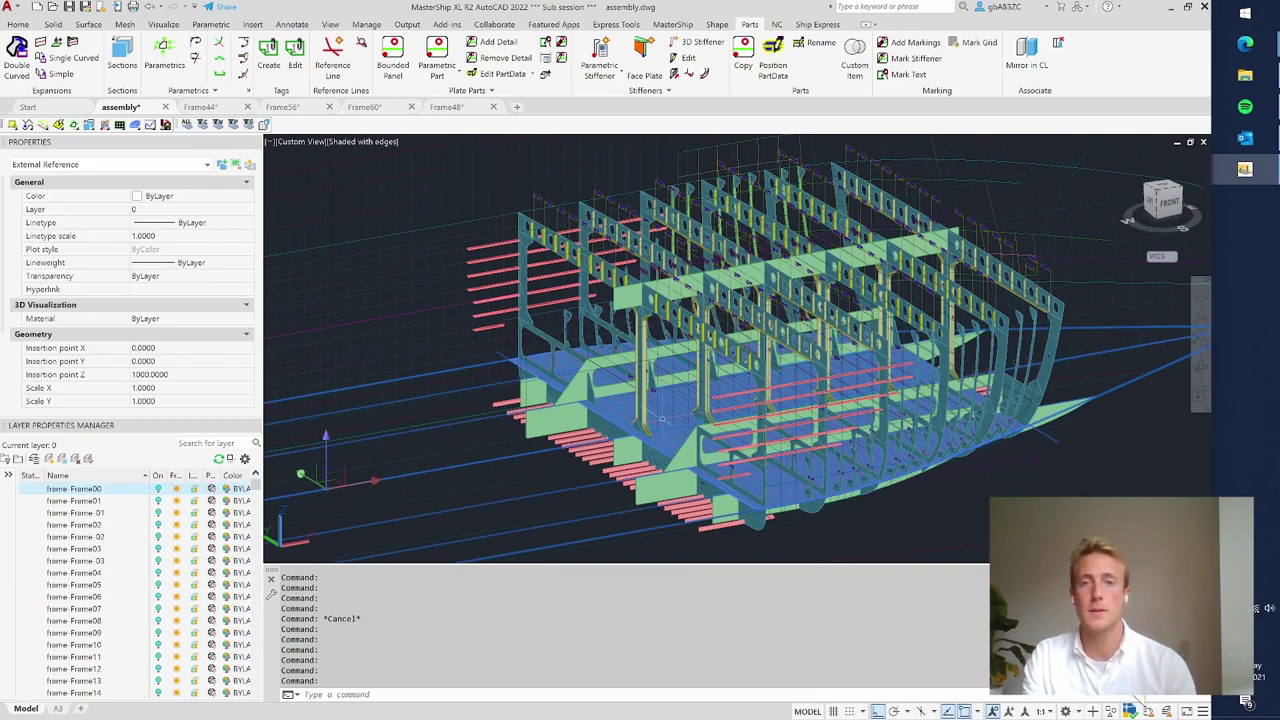
click(120, 55)
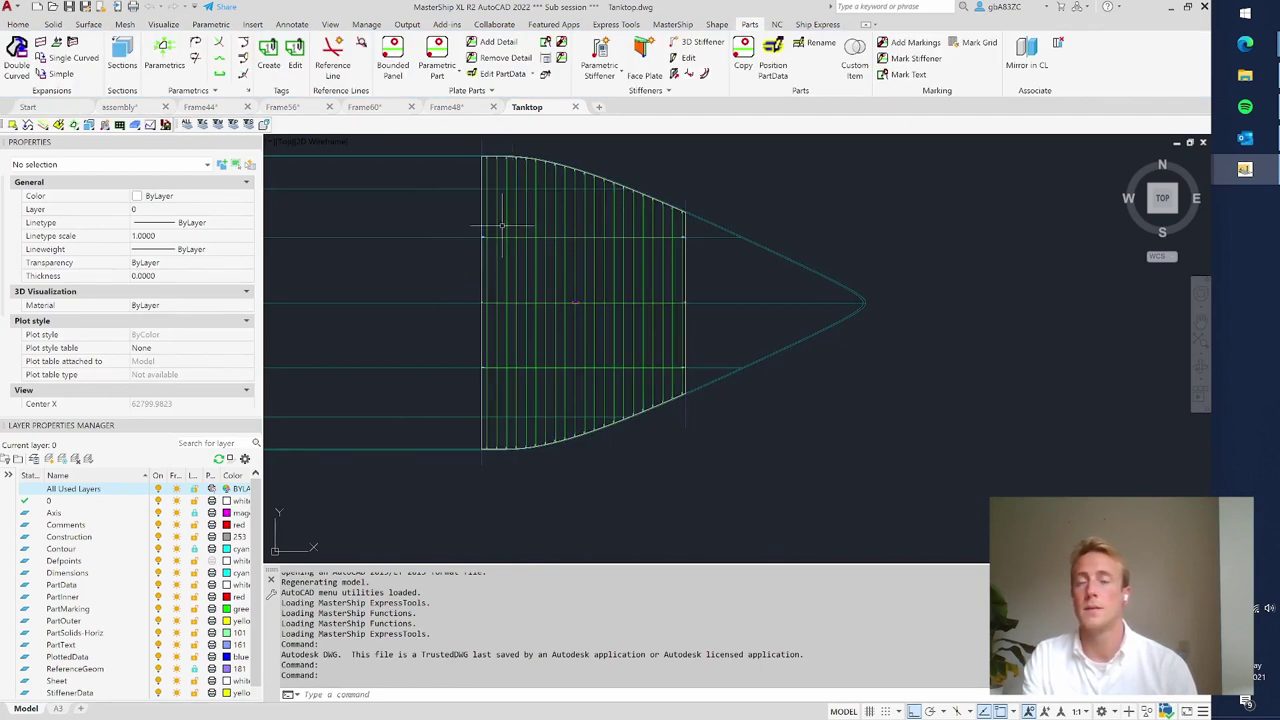
- Examine the frame and girder marking lines on the tanktop plate part, including the marking texts along its outer edge and aft end
mouse_move(508, 159)
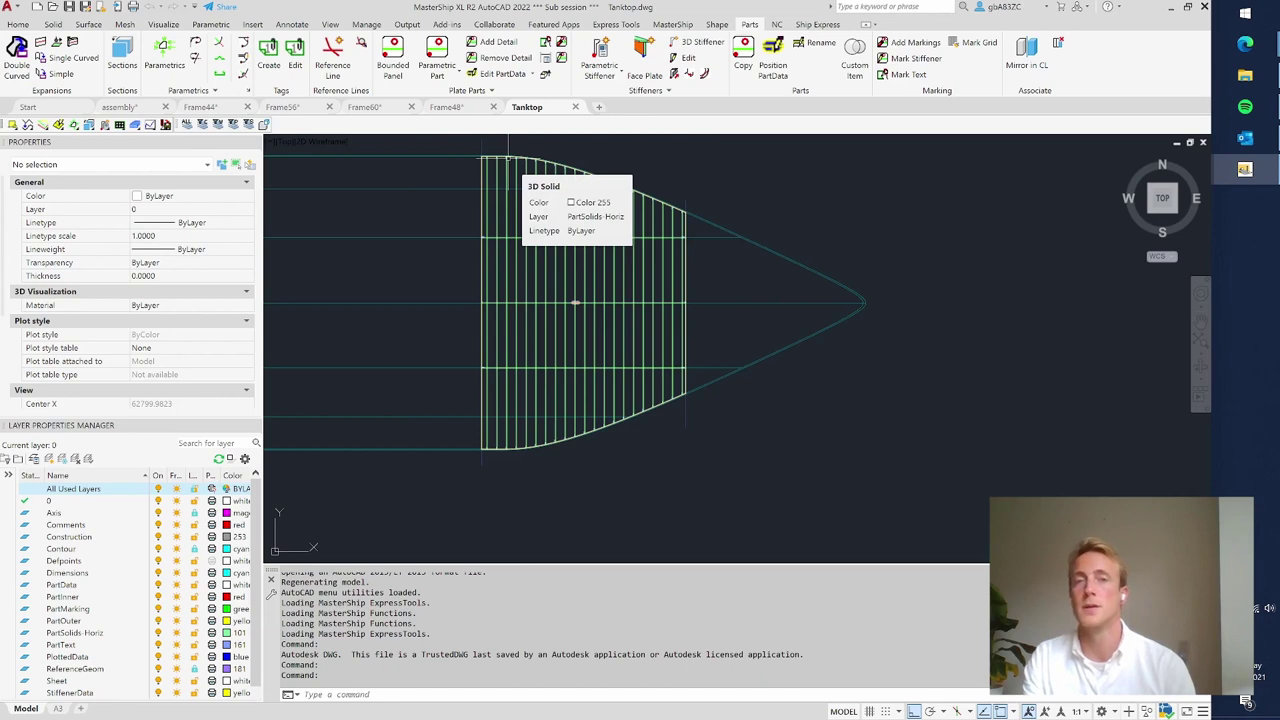
click(508, 157)
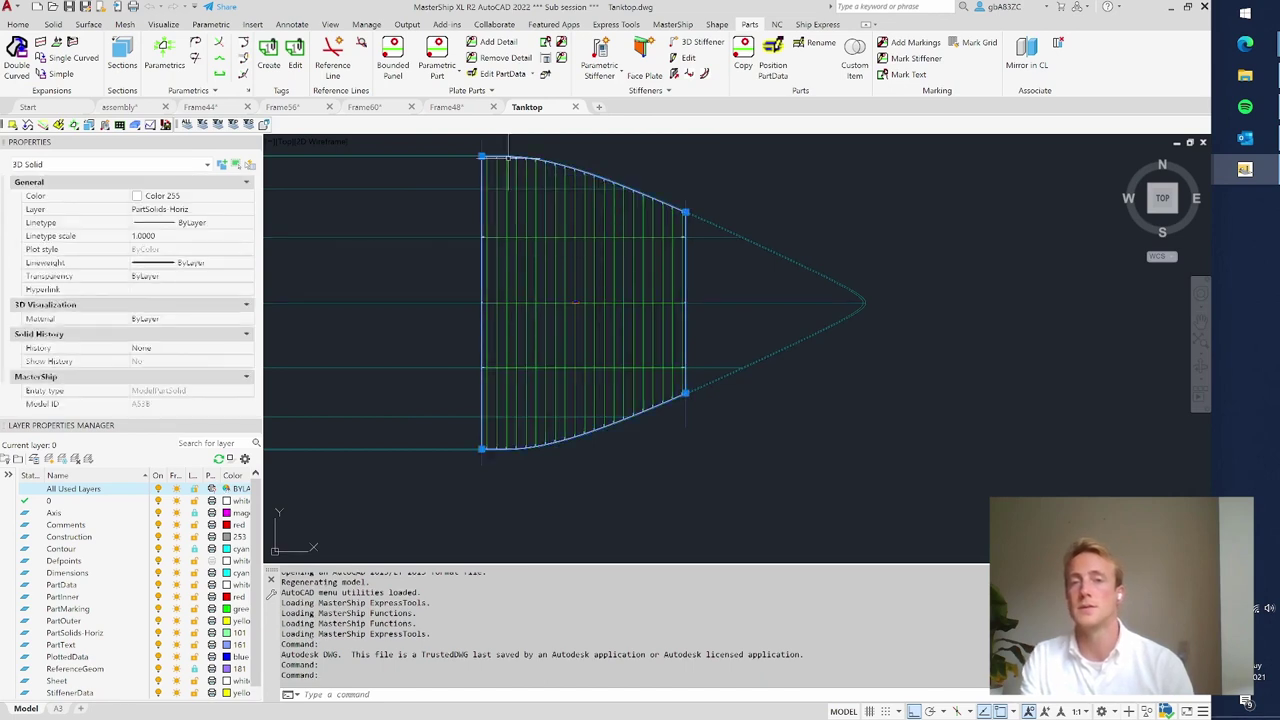
click(577, 299)
key(Escape)
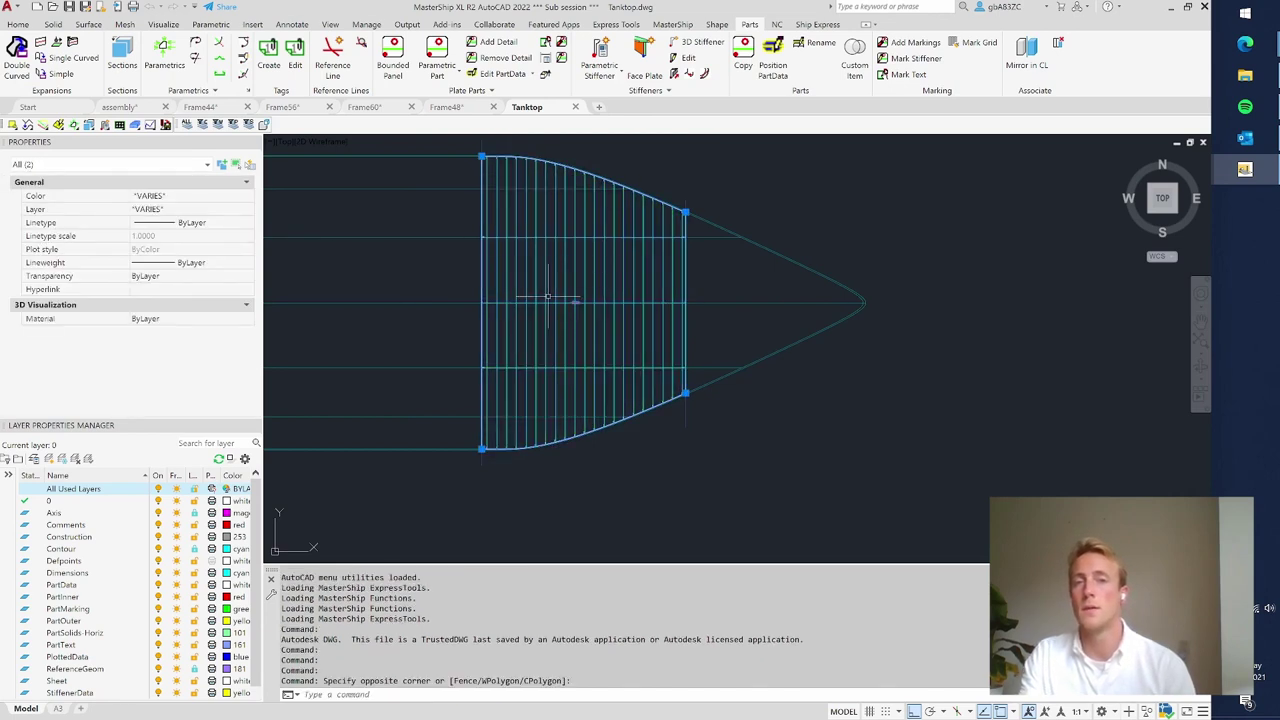
scroll(466, 172, up, 5)
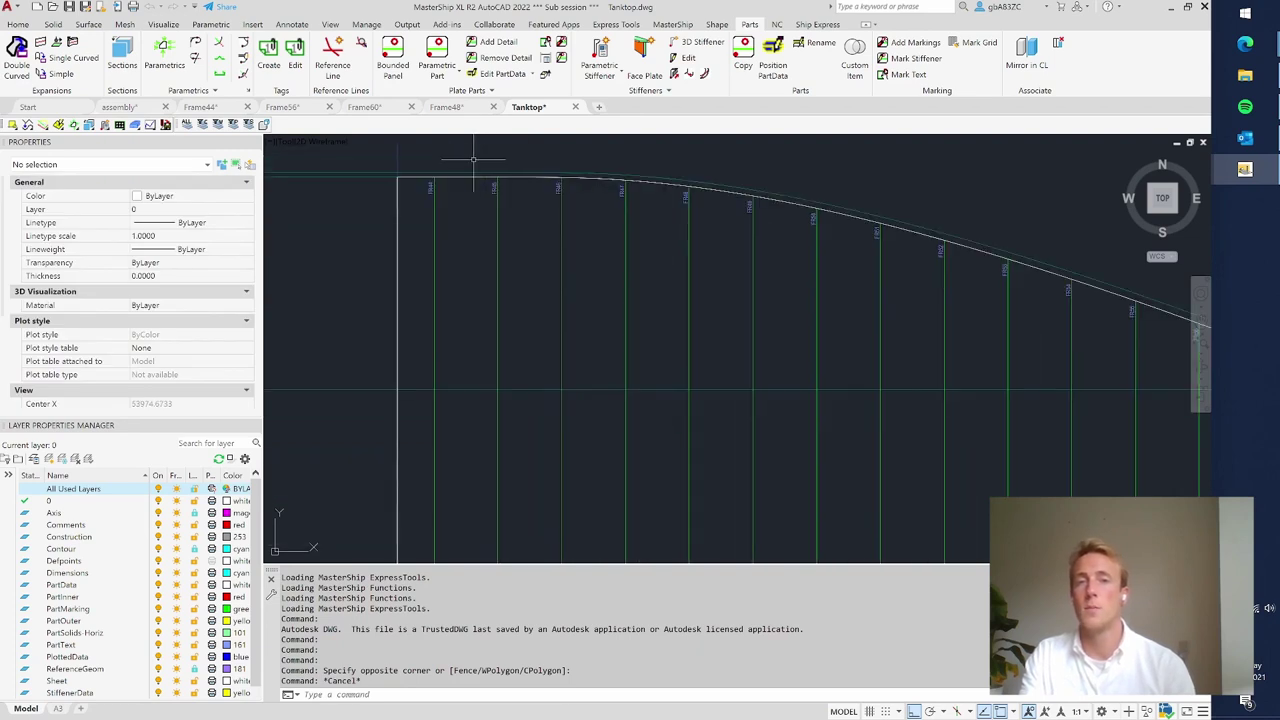
scroll(451, 188, up, 2)
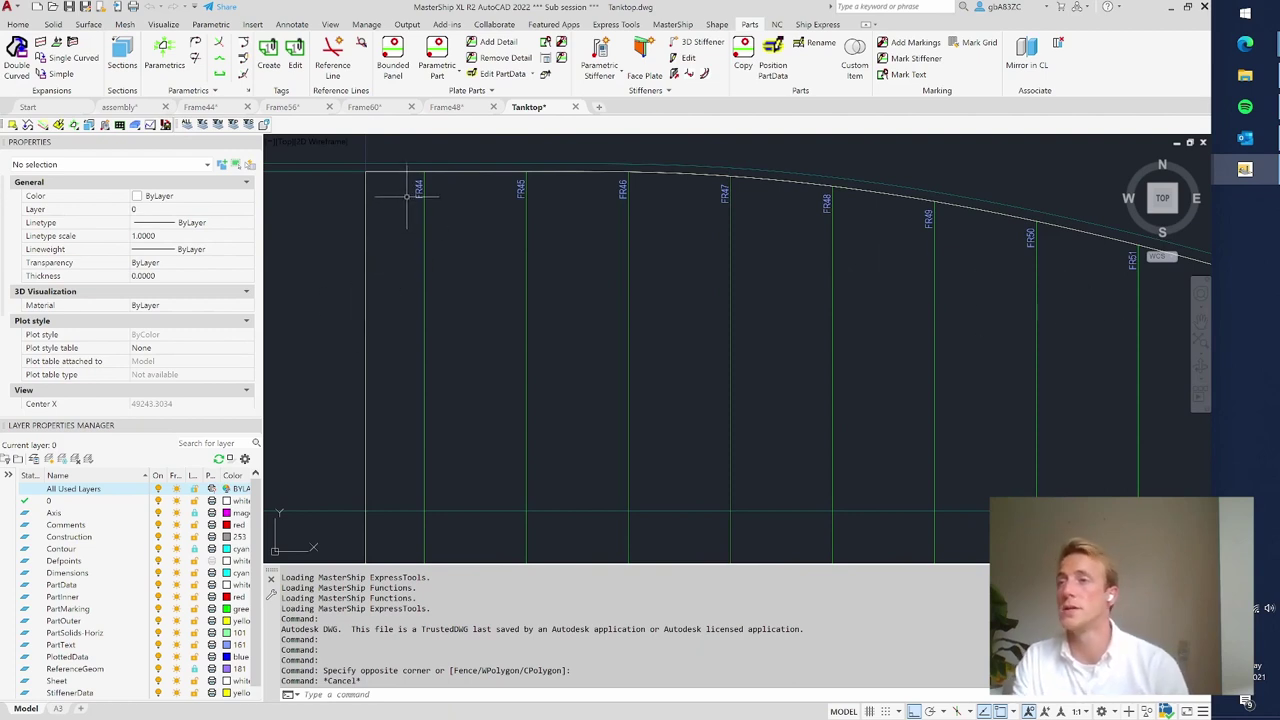
scroll(415, 193, up, 2)
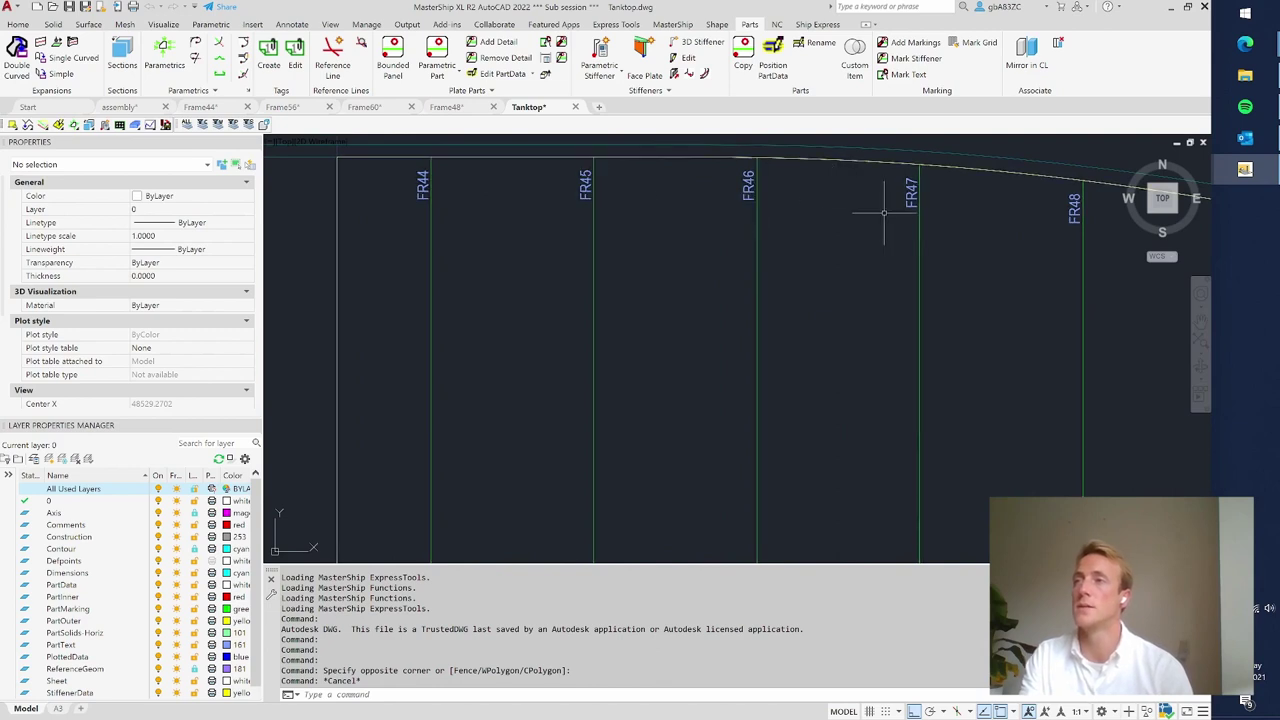
scroll(677, 377, down, 5)
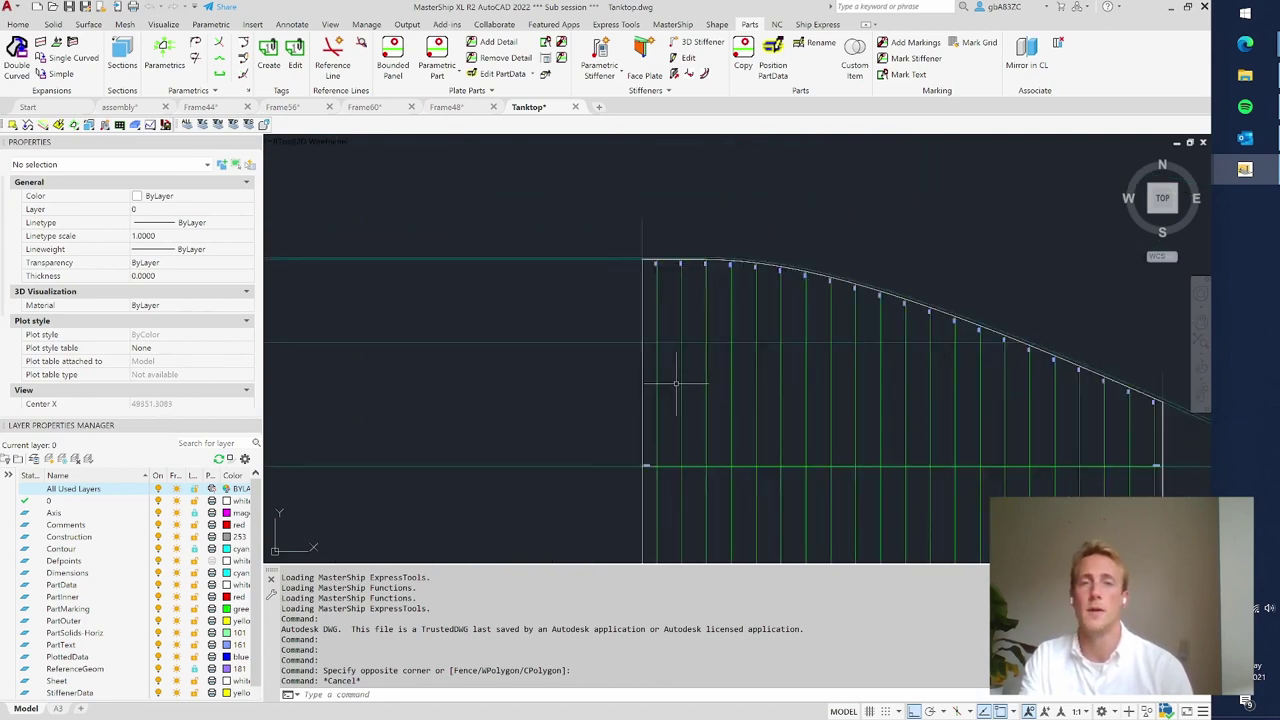
scroll(653, 478, up, 4)
scroll(653, 478, up, 2)
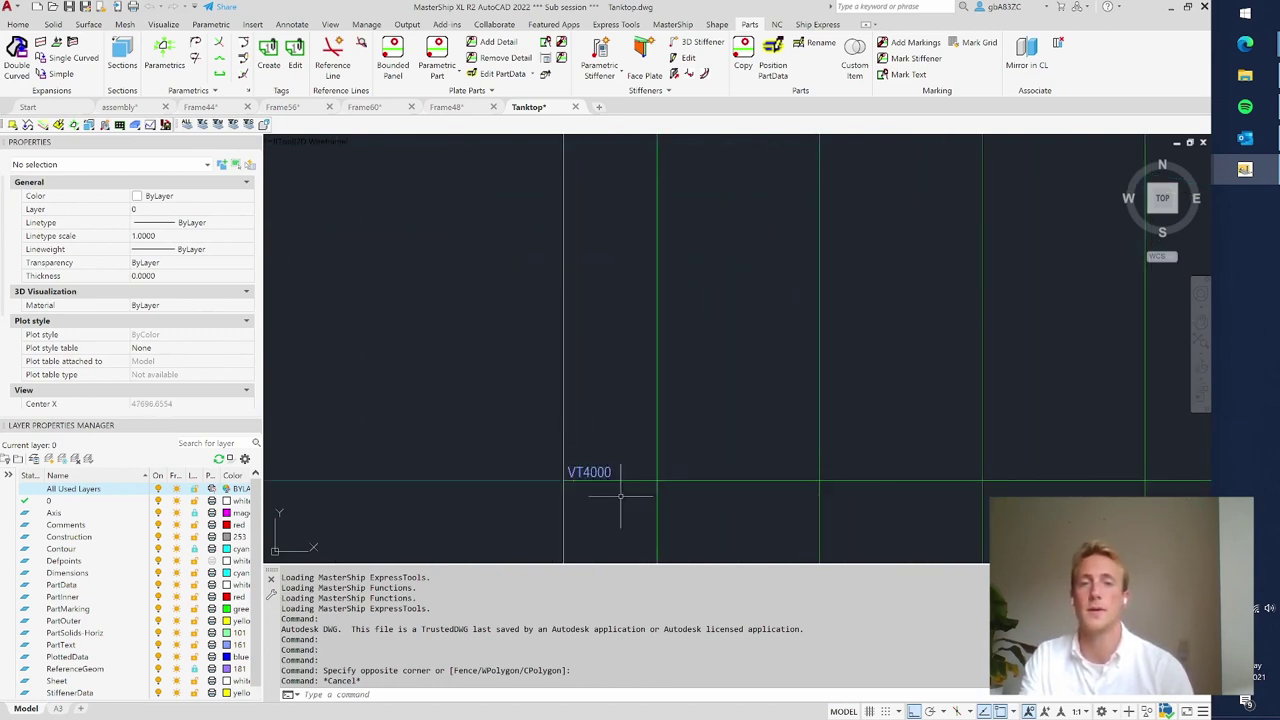
- Examine the whole tanktop plate between its end edges and identify the part it belongs to
scroll(635, 487, down, 4)
scroll(591, 531, up, 4)
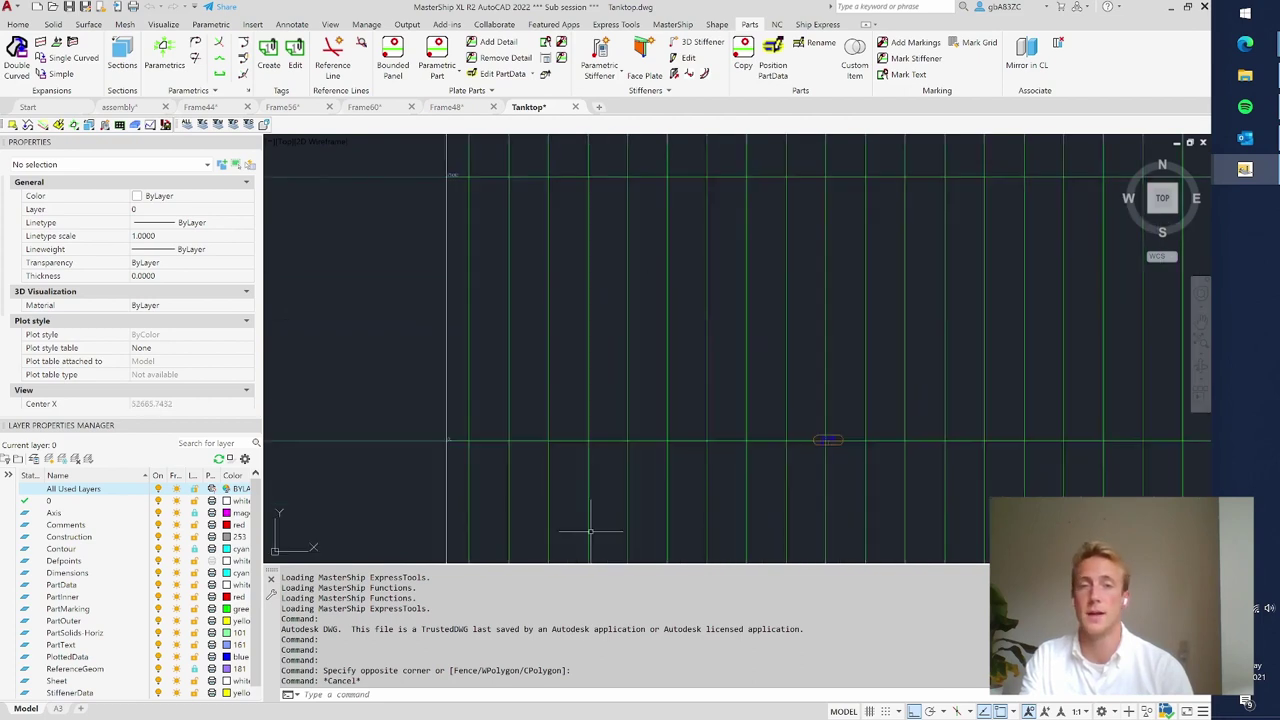
scroll(478, 477, up, 2)
scroll(380, 330, down, 5)
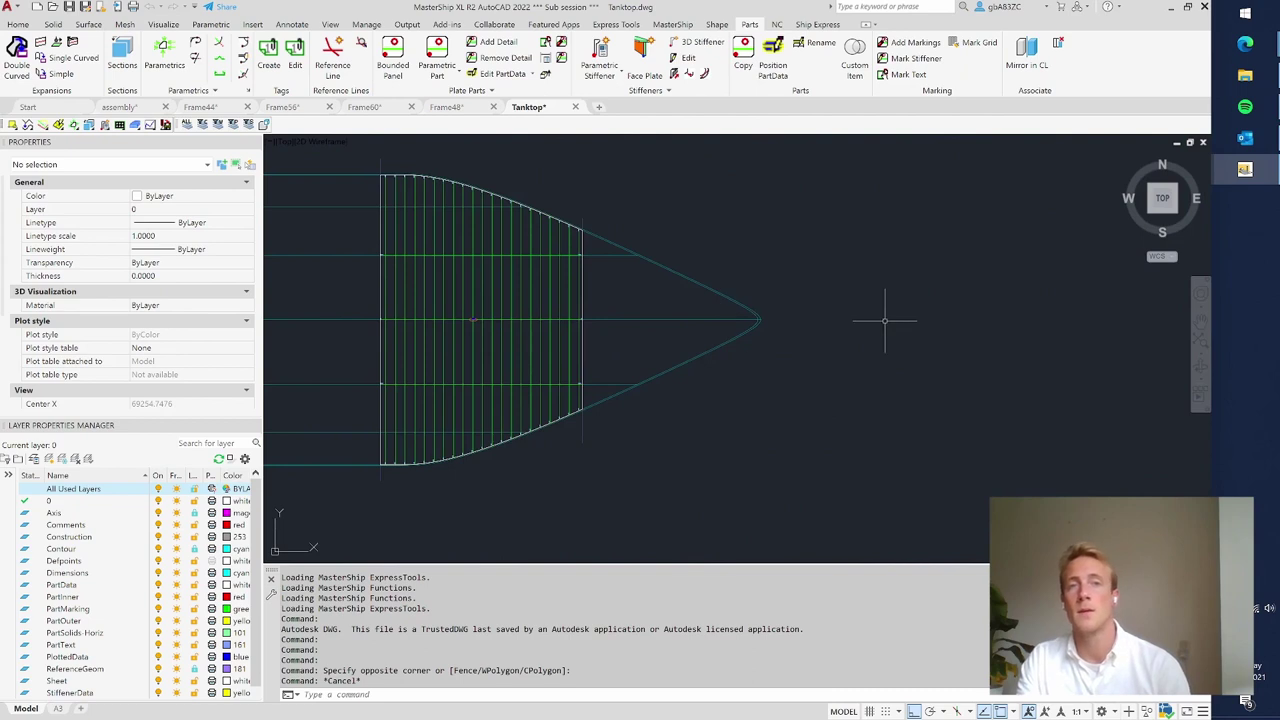
scroll(868, 350, down, 2)
scroll(745, 385, up, 2)
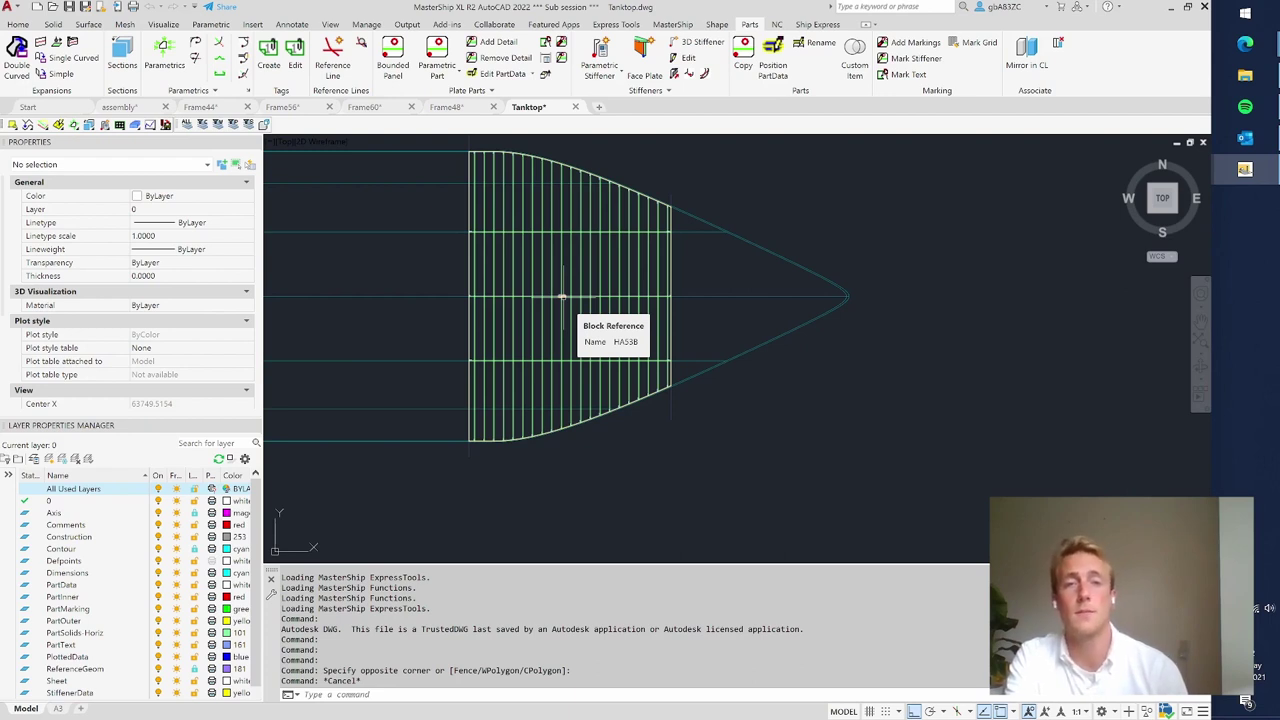
scroll(612, 420, down, 1)
scroll(608, 345, up, 1)
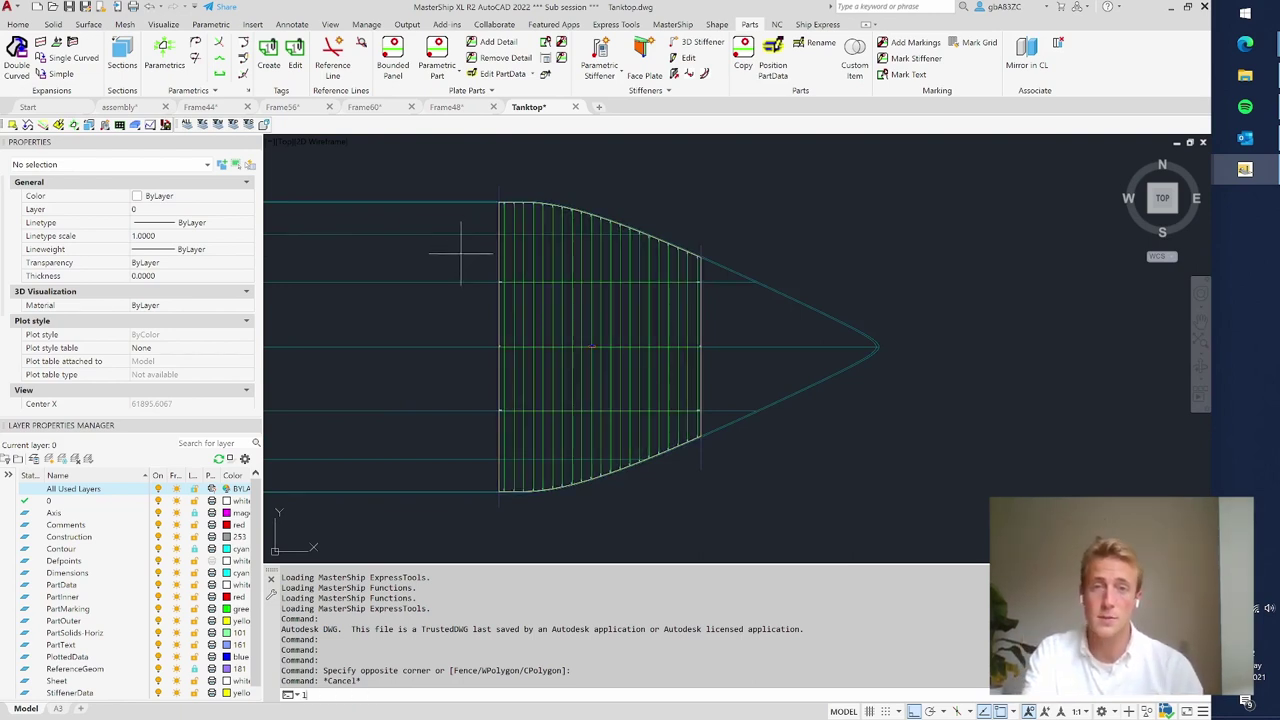
- Draw a horizontal line across the port side of the tanktop plate and stretch it past the forward edge, about 14,850 mm long
text(L)
key(Return)
scroll(485, 231, up, 3)
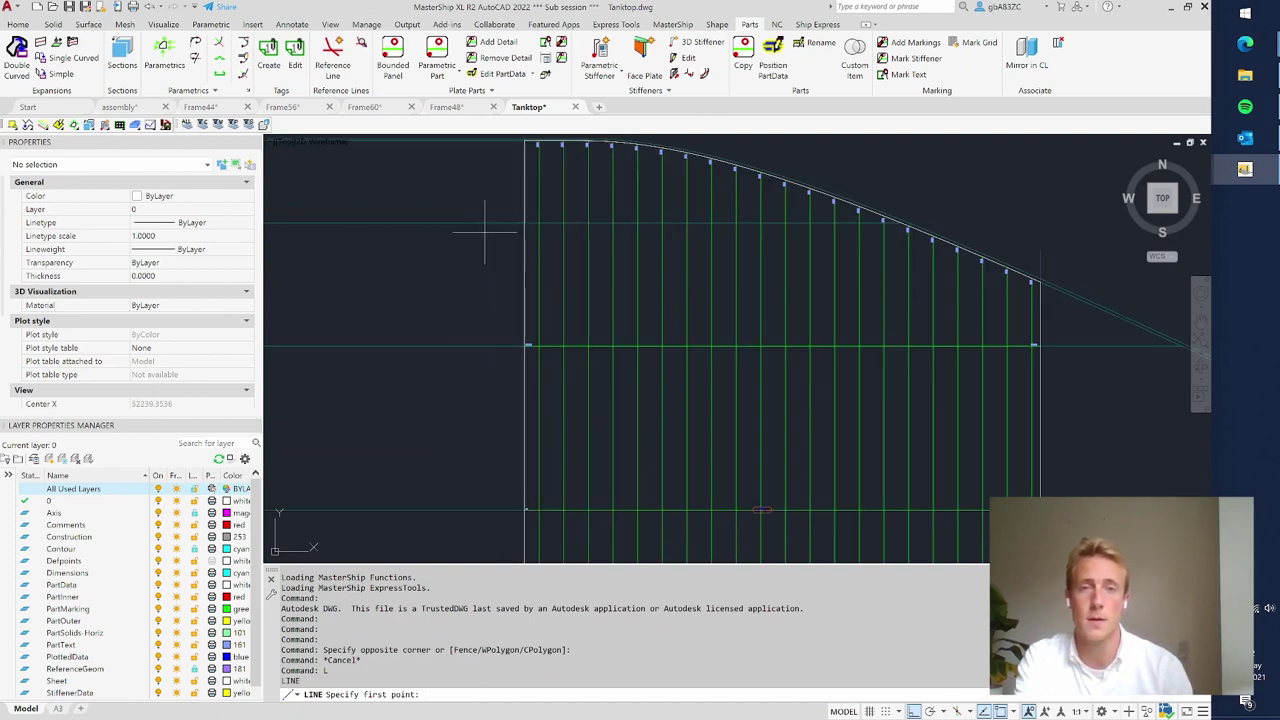
click(485, 231)
right_click(1015, 205)
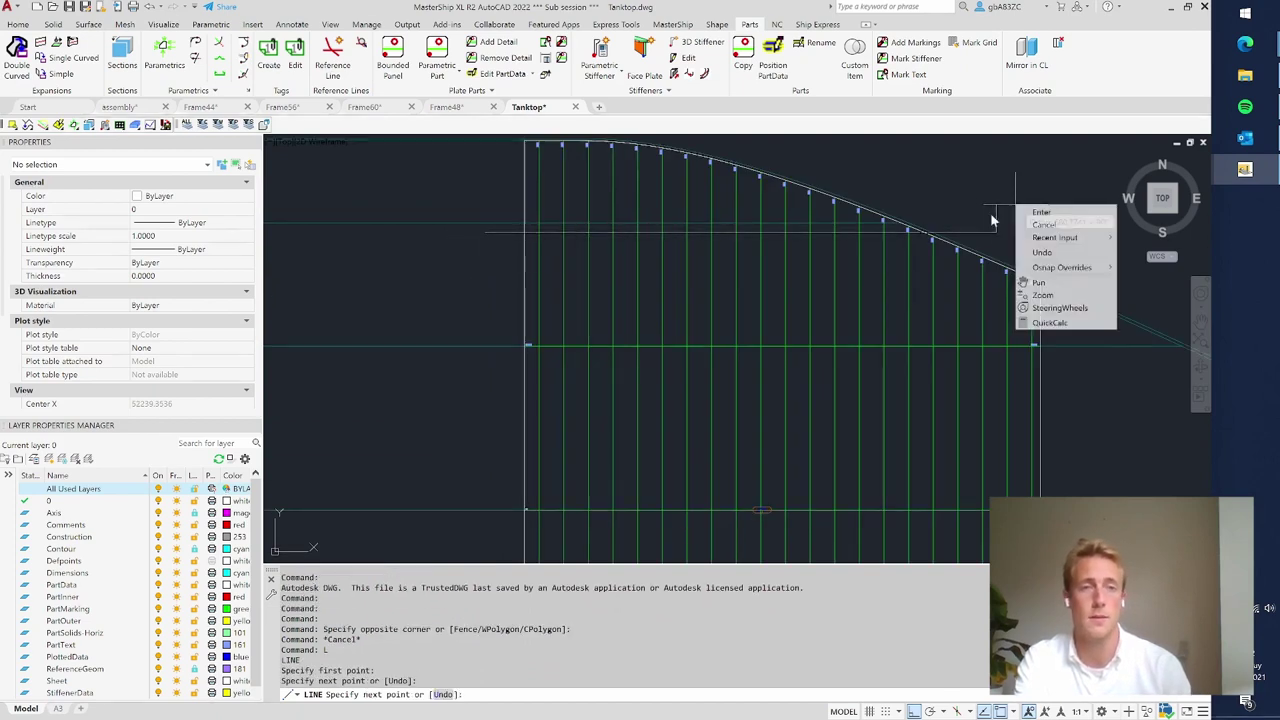
click(1041, 212)
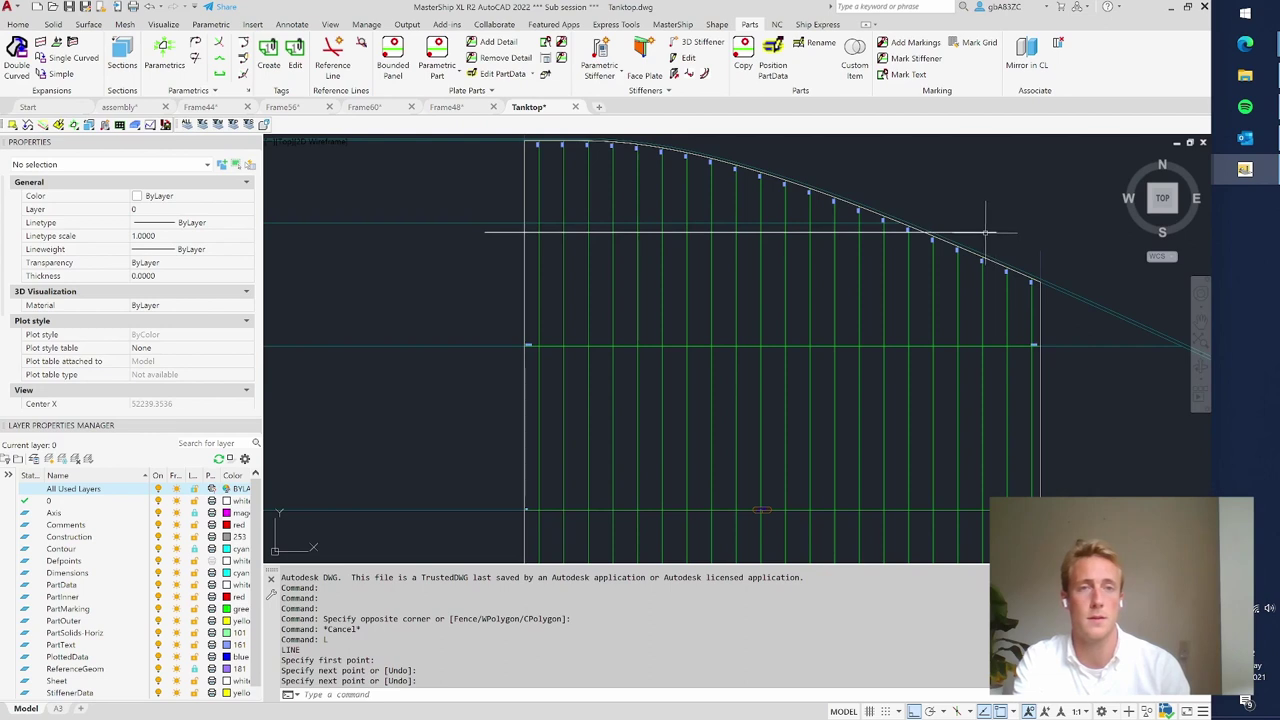
click(992, 232)
click(996, 232)
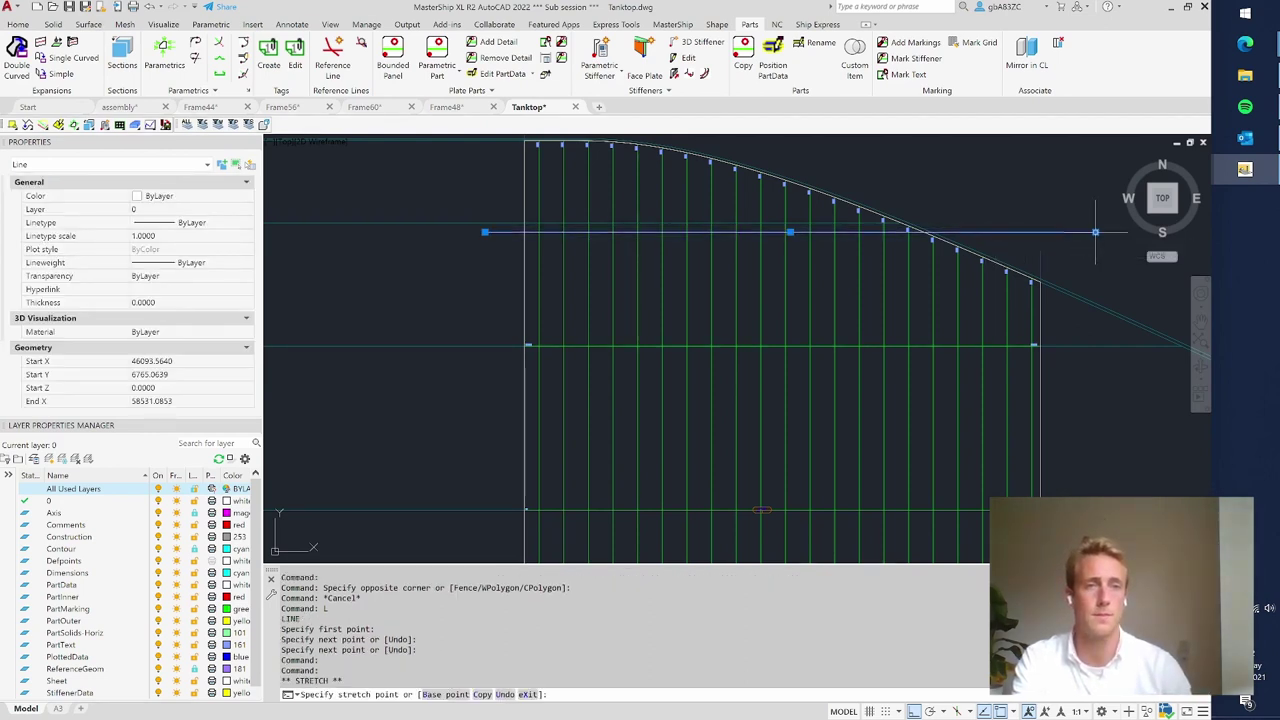
click(1095, 232)
scroll(947, 222, down, 4)
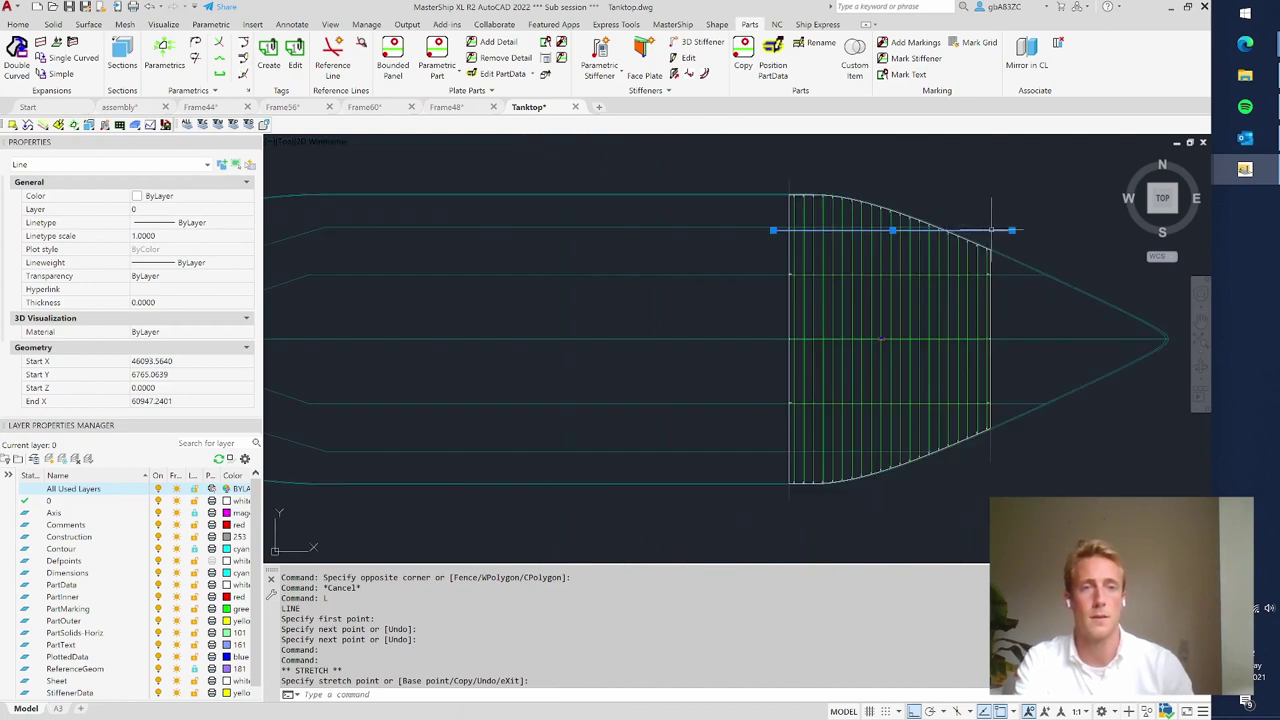
- Copy the horizontal line to just outboard of the port girder marking, deleting the extra copy that lies on the girder marking
text(y)
key(Return)
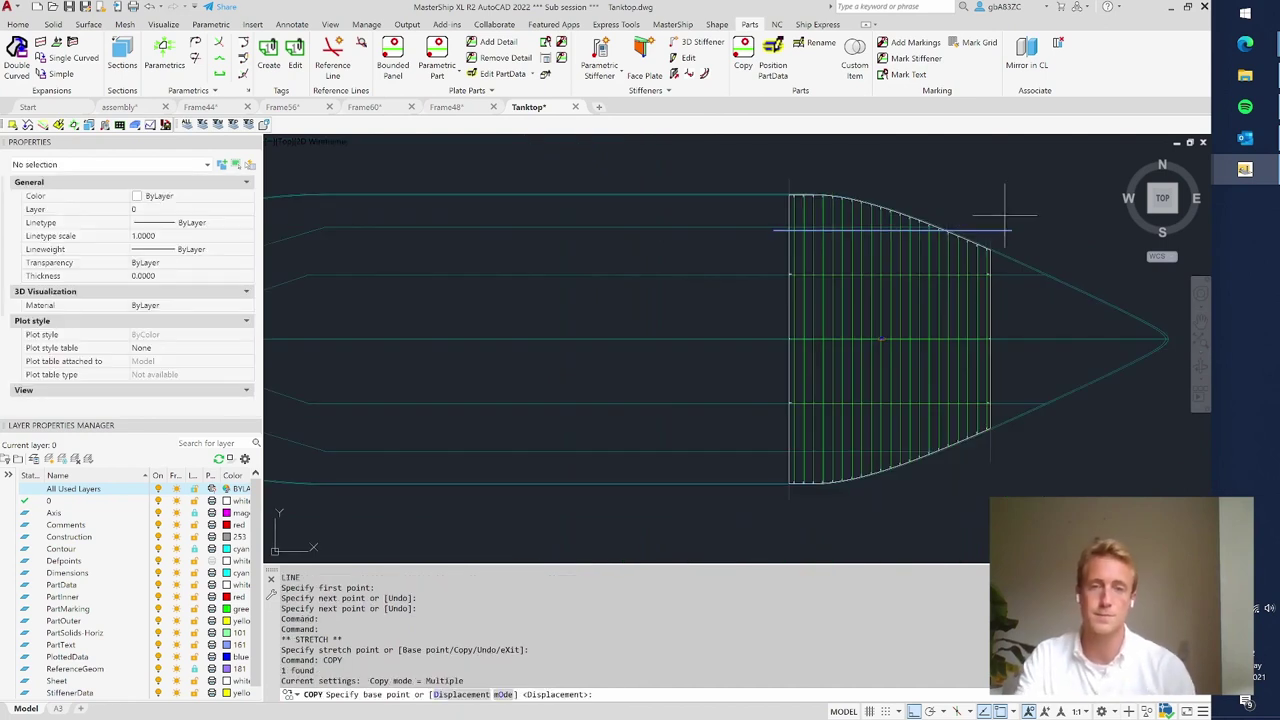
click(998, 230)
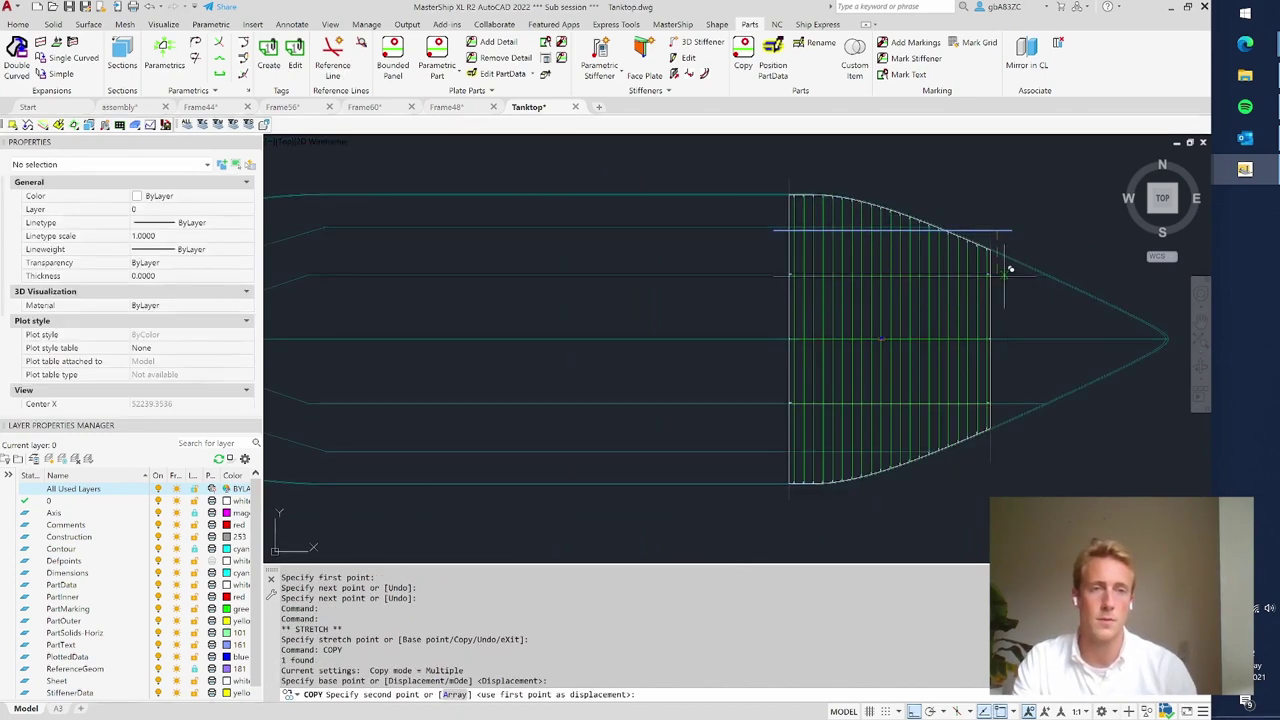
click(1007, 262)
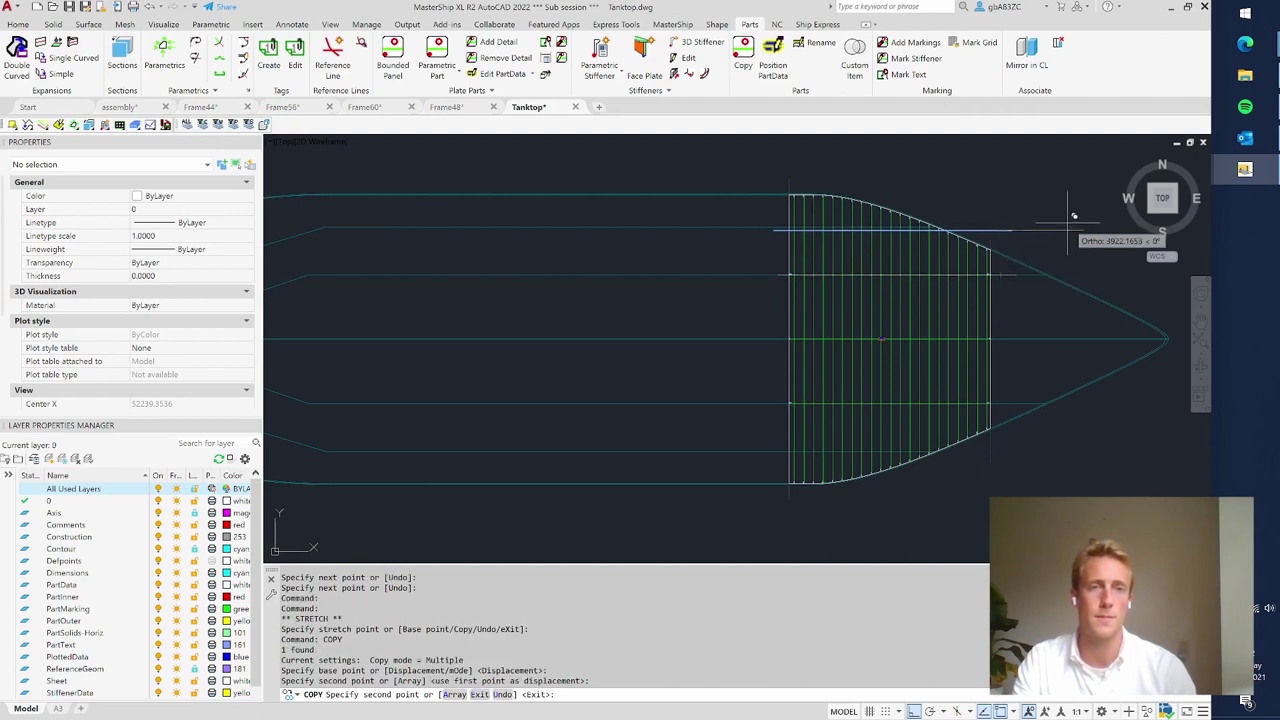
scroll(1019, 261, up, 6)
key(Escape)
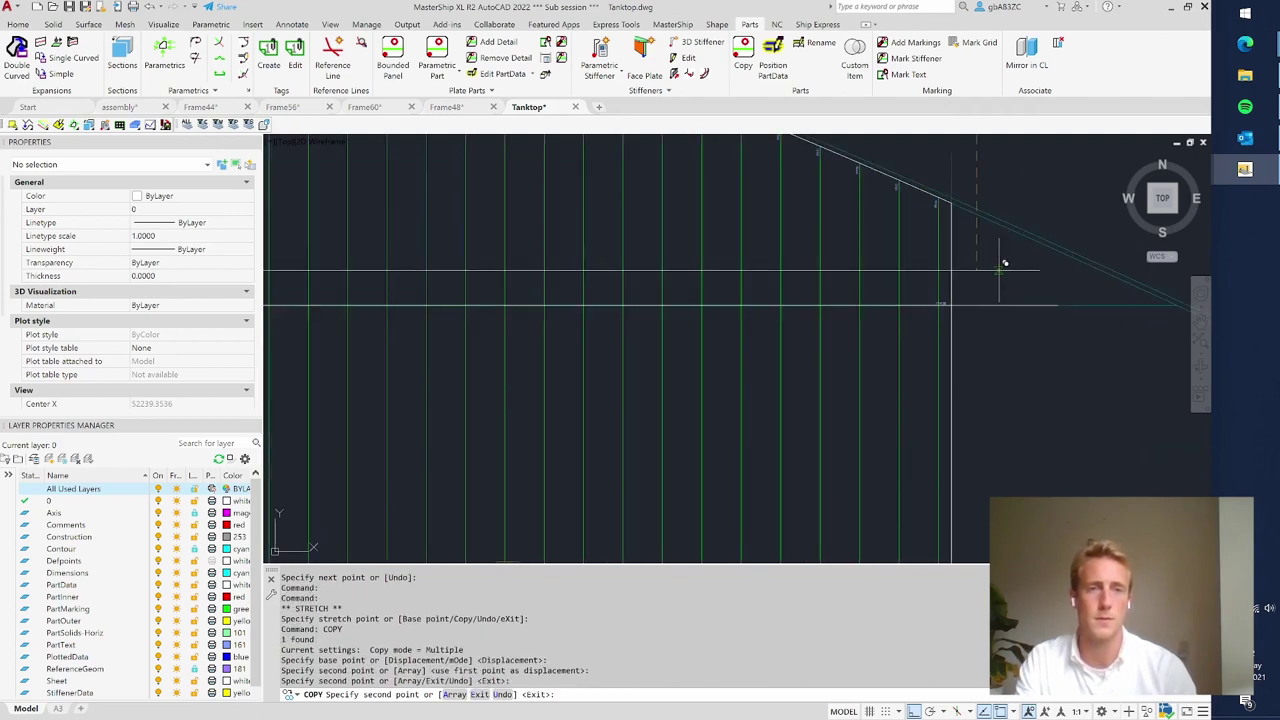
click(1024, 304)
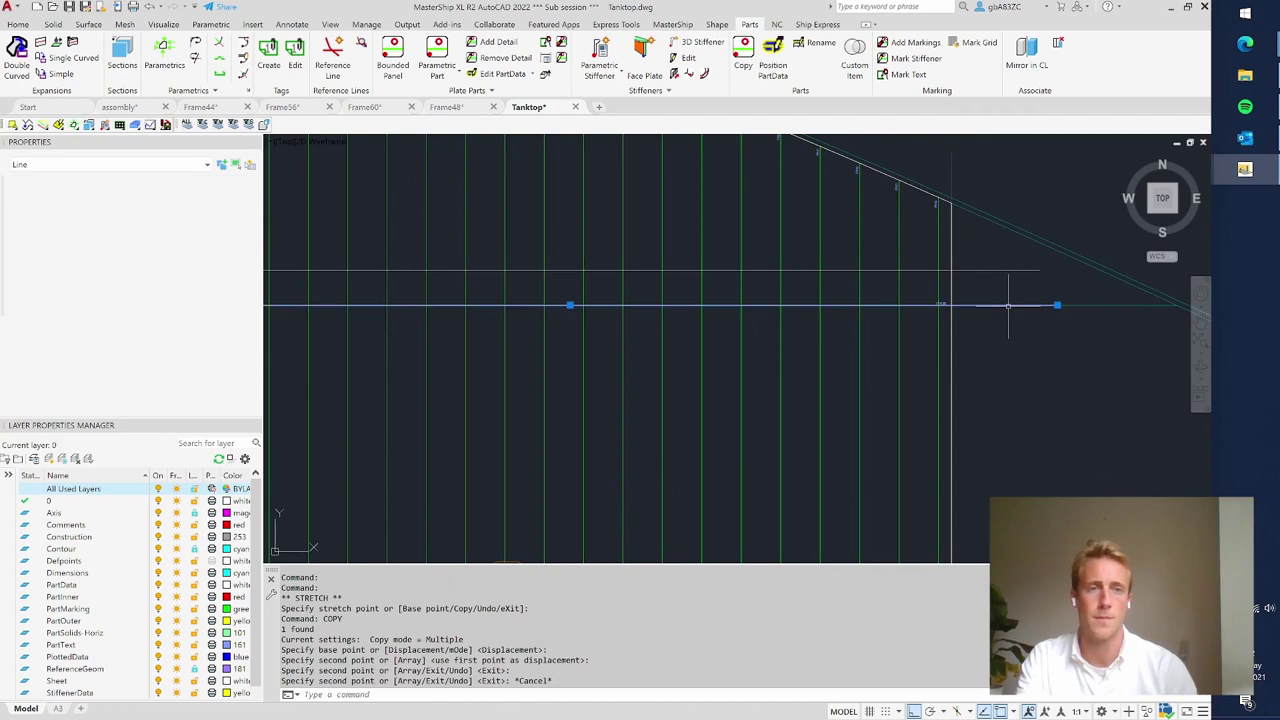
key(Delete)
scroll(1038, 340, down, 2)
scroll(1038, 340, down, 1)
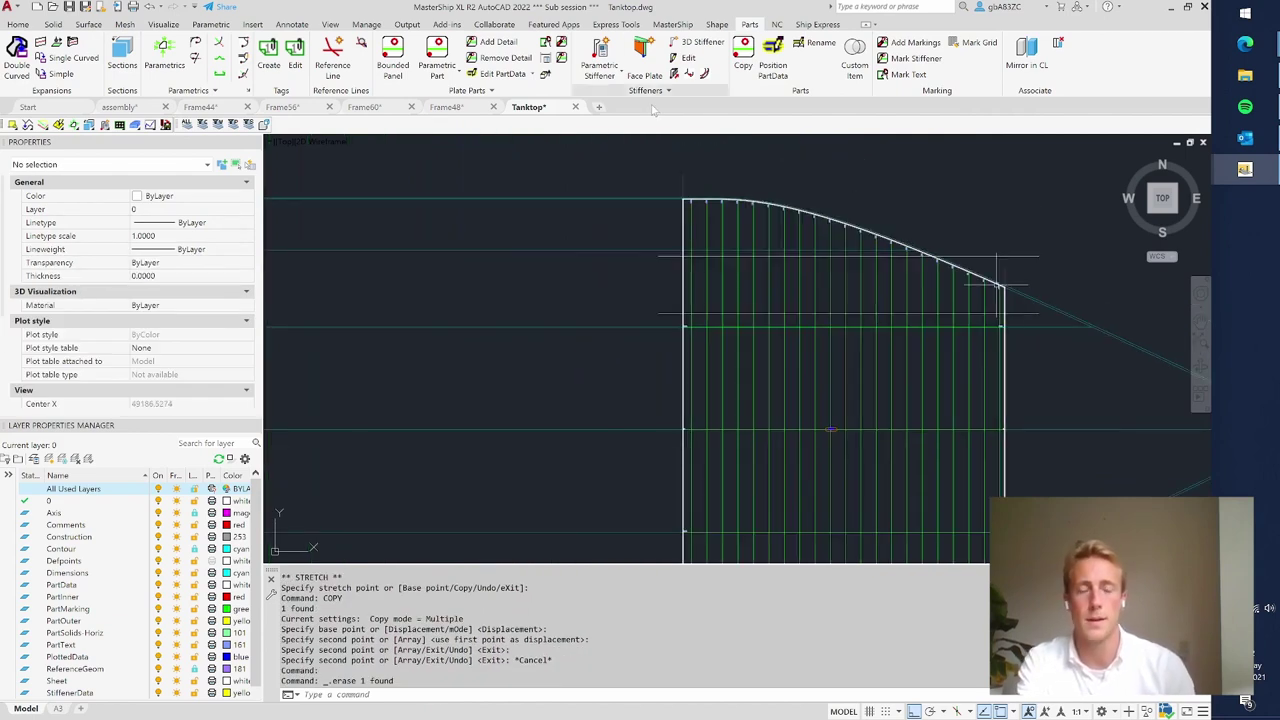
- Draw a vertical line across the full width of the tanktop plate near its mid-length, extending past both outer edges
text(l)
key(Return)
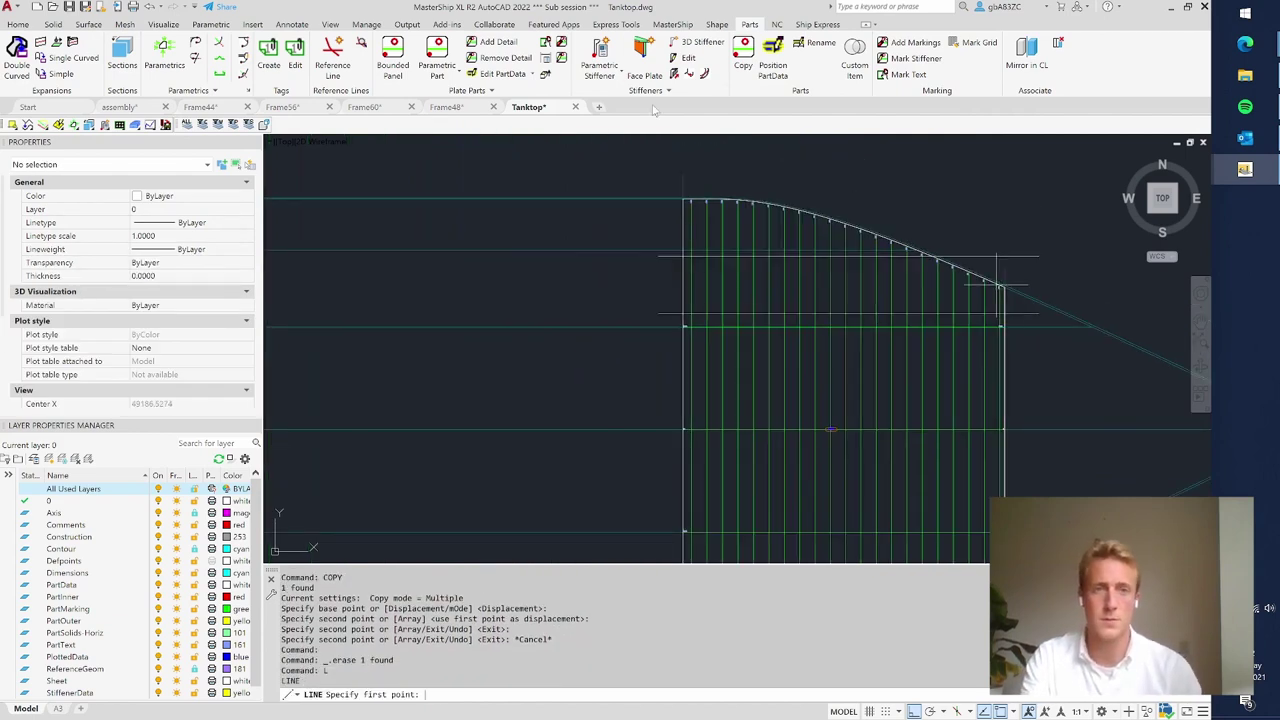
click(828, 163)
scroll(832, 245, down, 4)
click(836, 328)
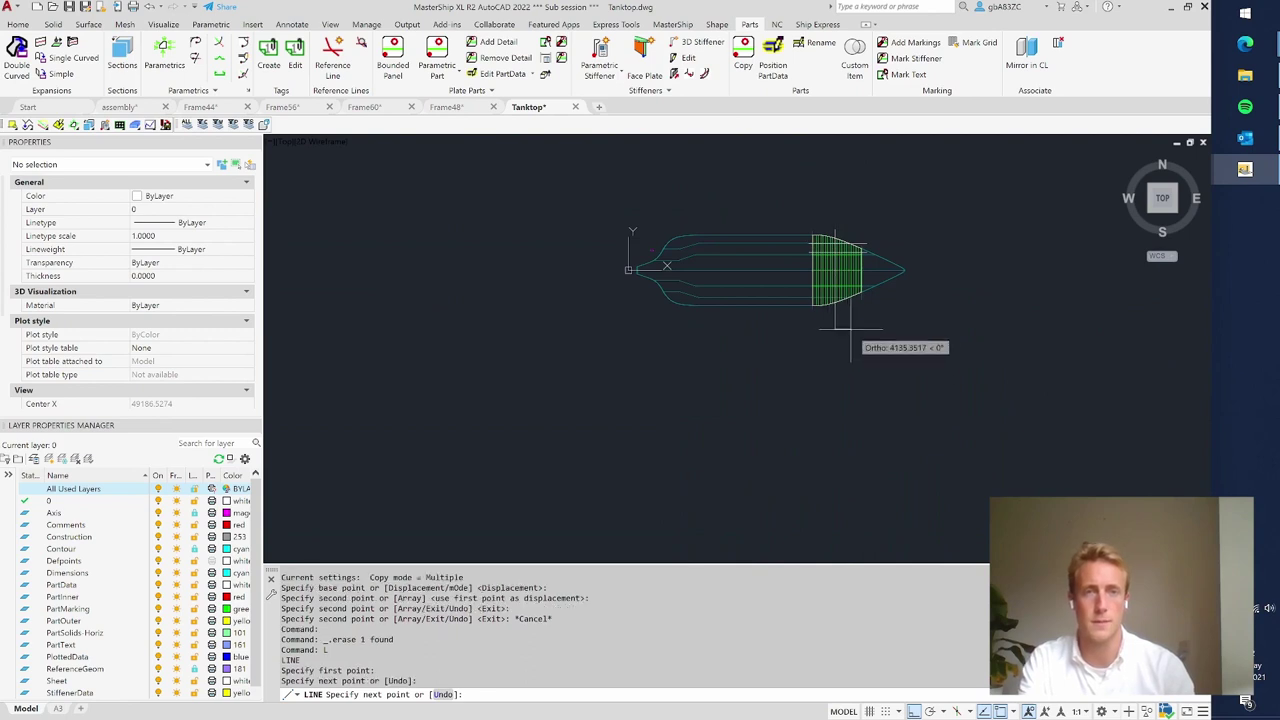
right_click(846, 330)
click(888, 338)
scroll(860, 248, up, 5)
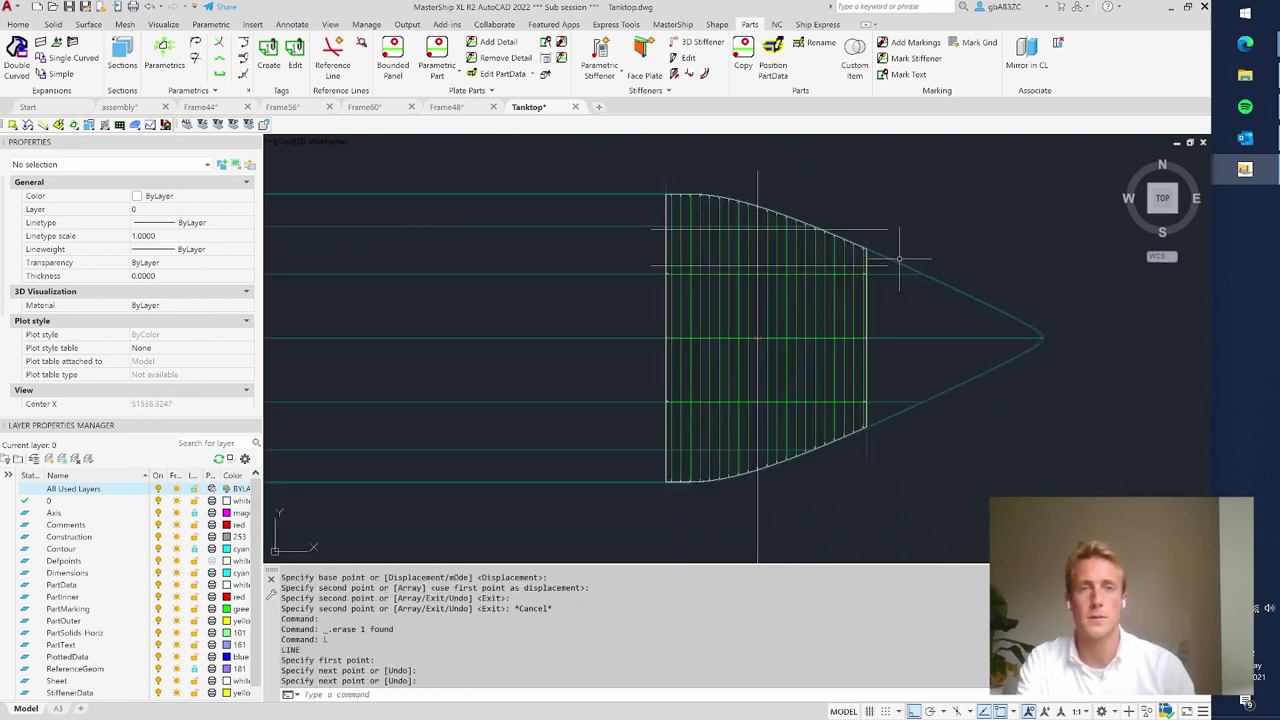
- Split the tanktop plate part with the two horizontal lines and the vertical line
click(777, 24)
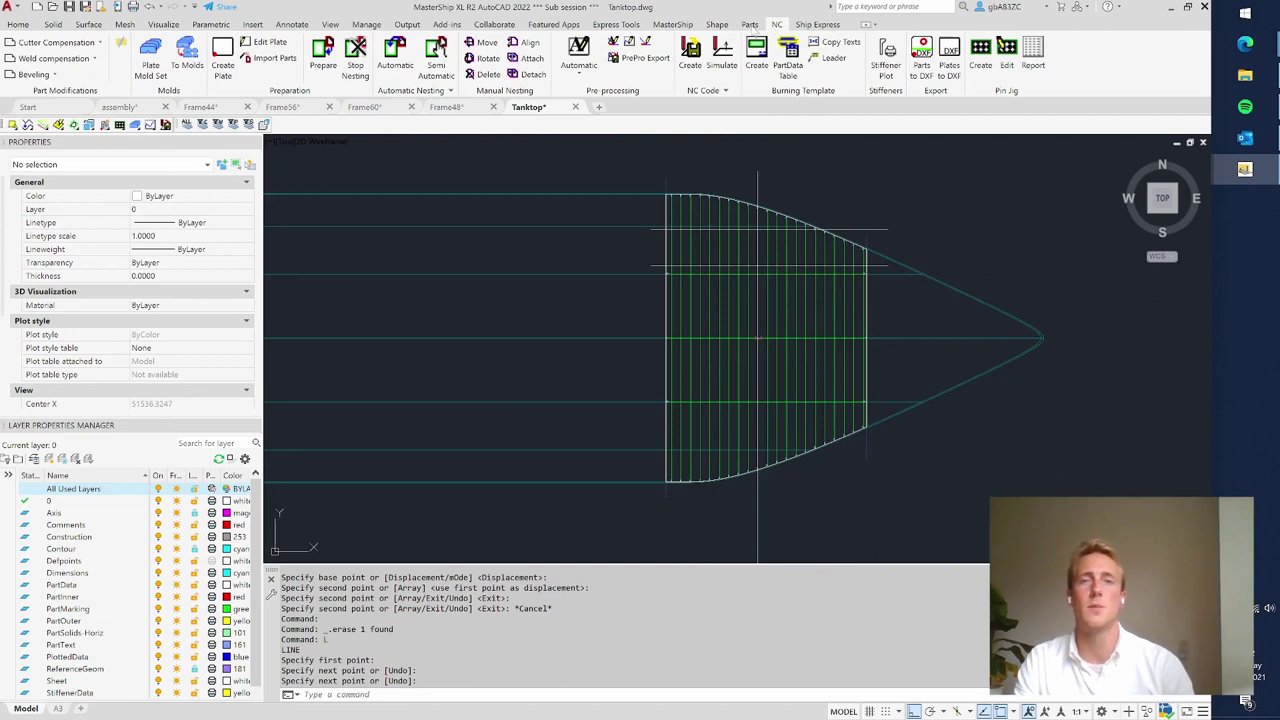
click(120, 45)
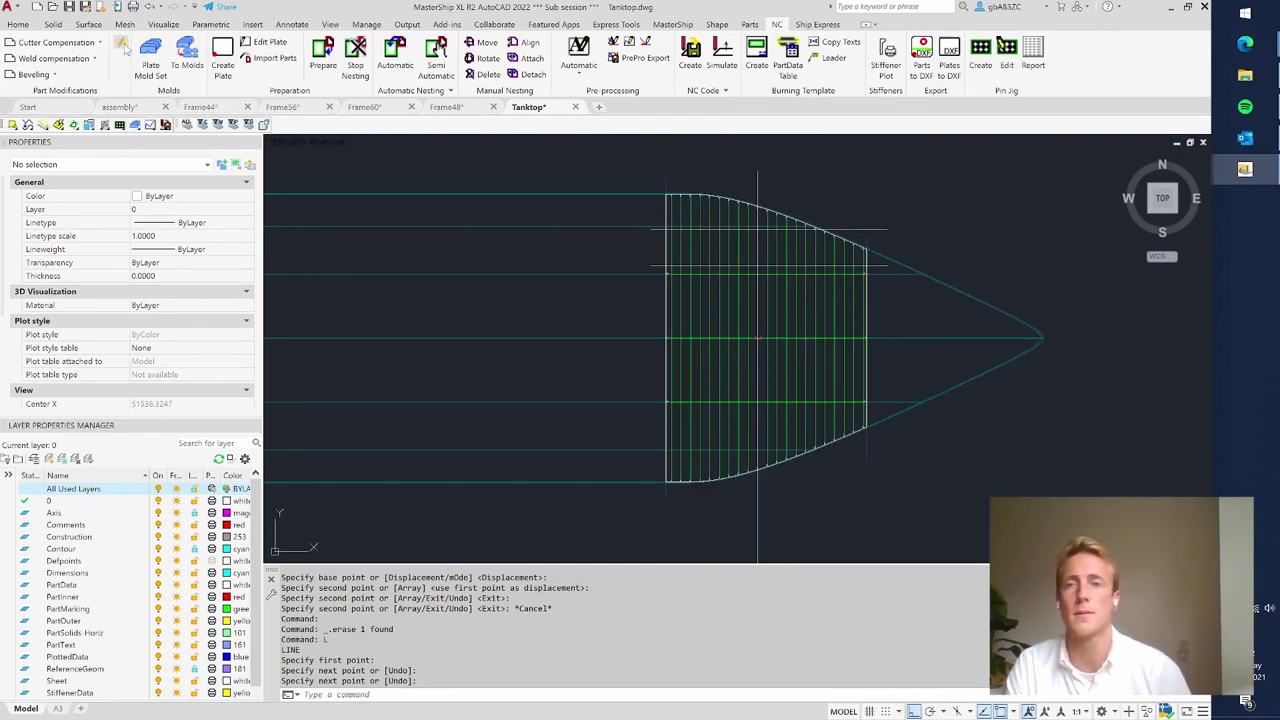
click(747, 334)
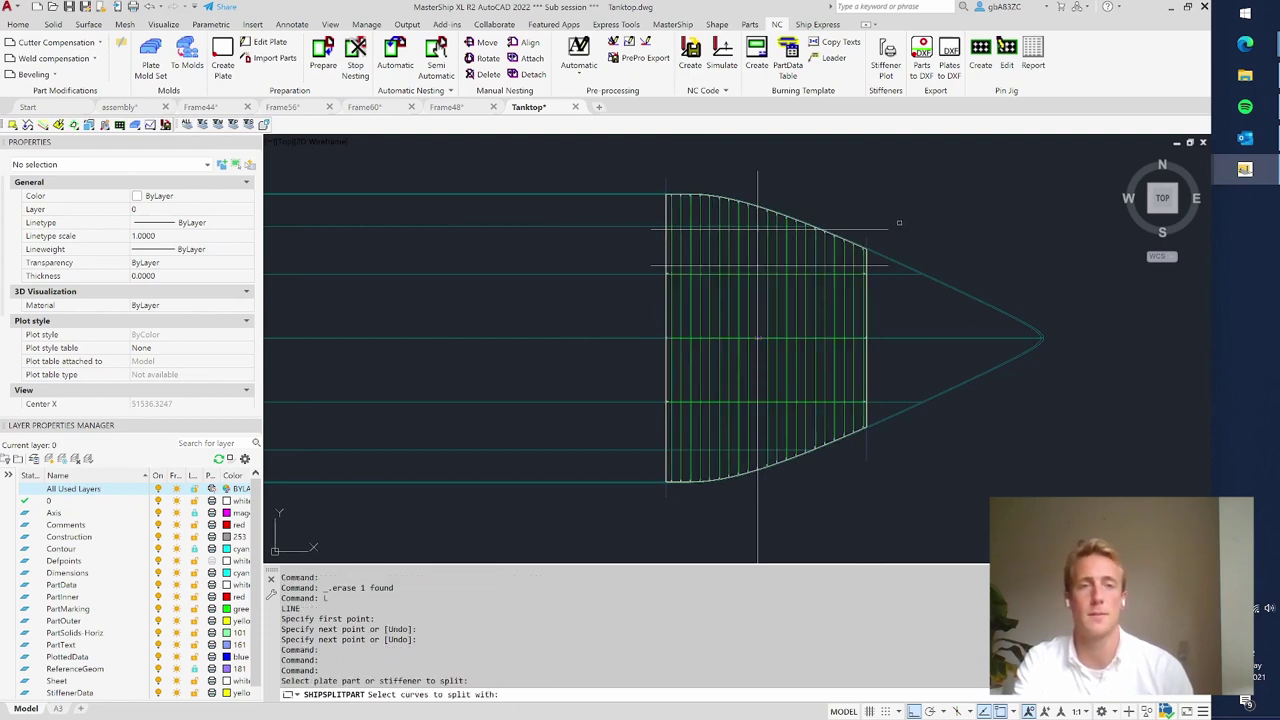
click(898, 223)
click(882, 240)
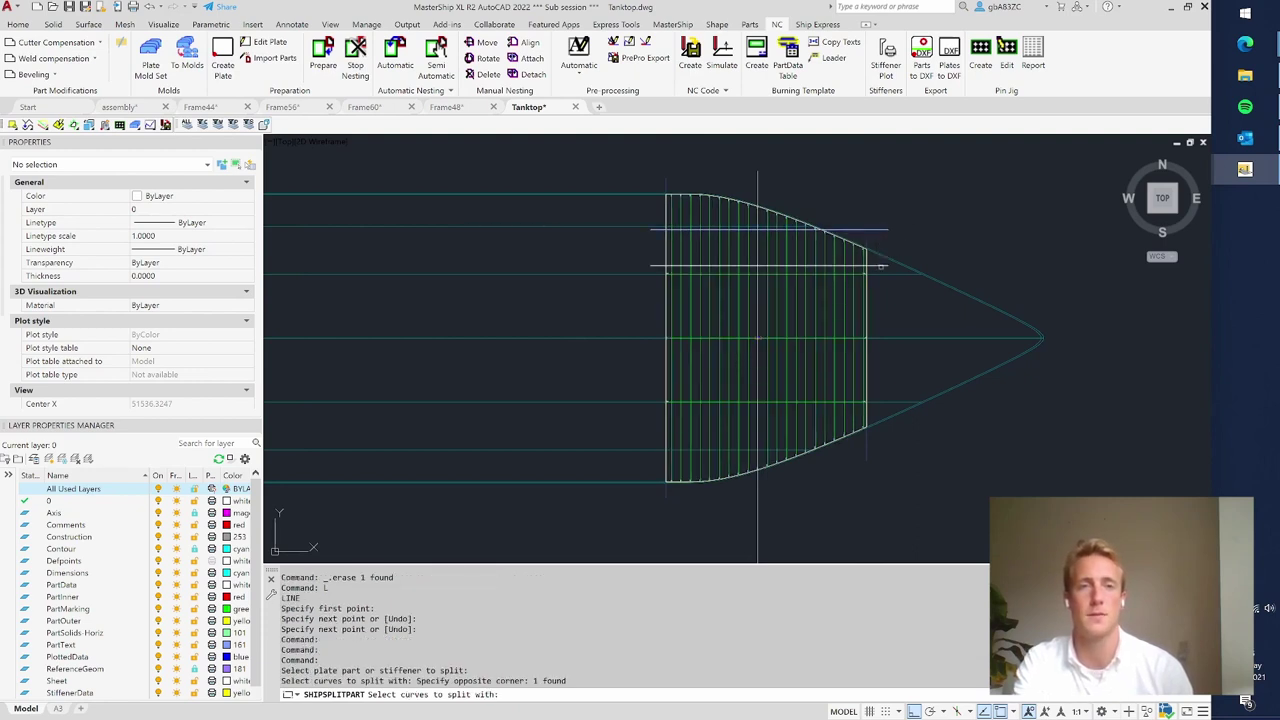
click(880, 266)
click(776, 140)
click(696, 204)
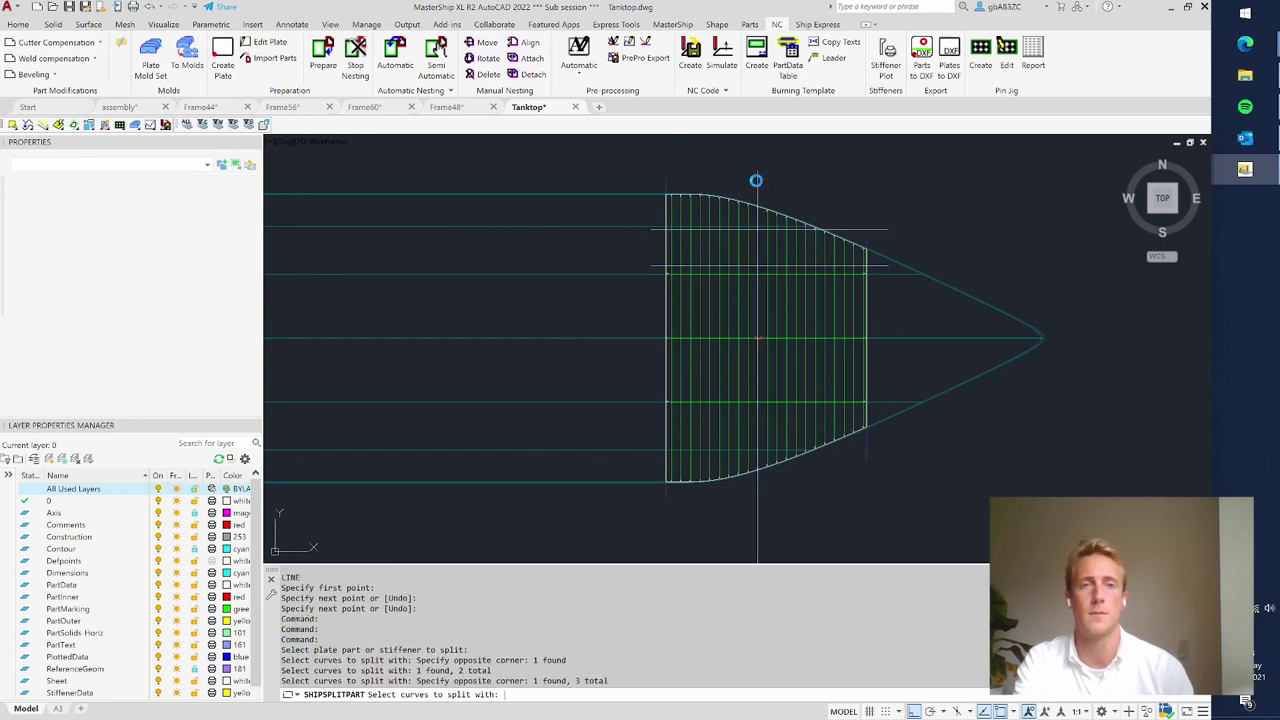
key(Return)
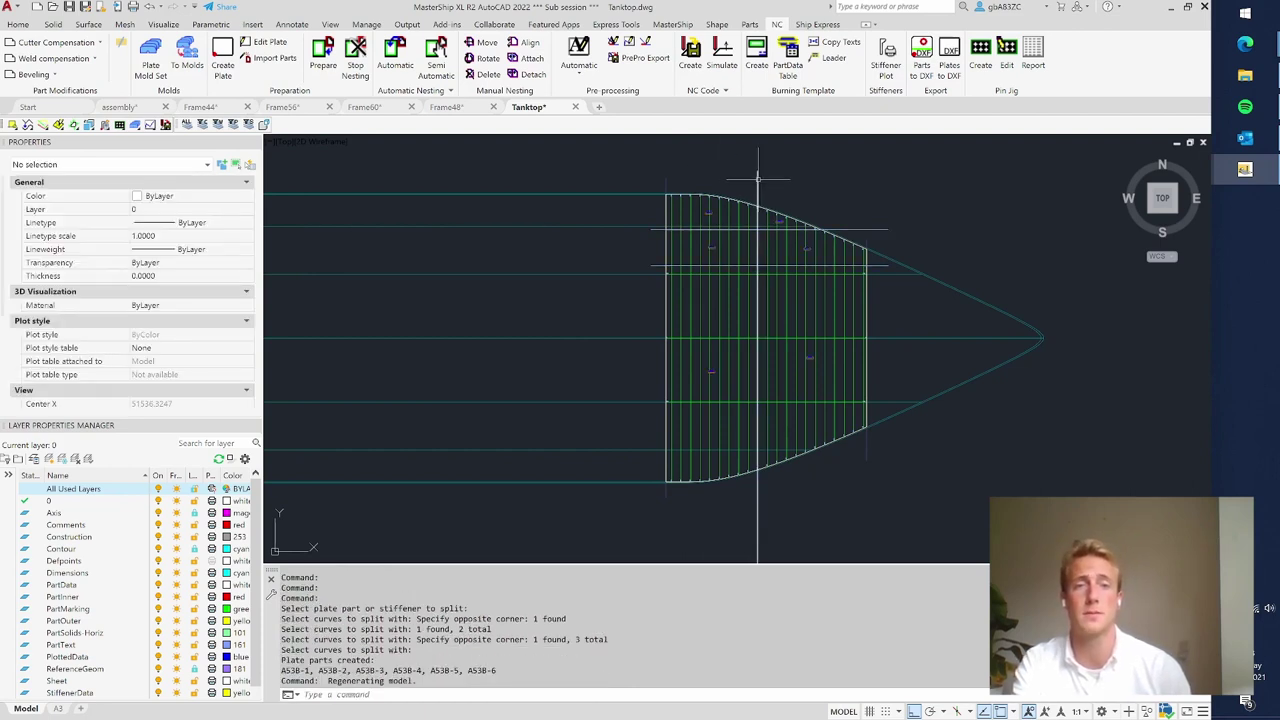
- Delete the three splitting lines and check the resulting tanktop plate parts
click(886, 236)
click(852, 206)
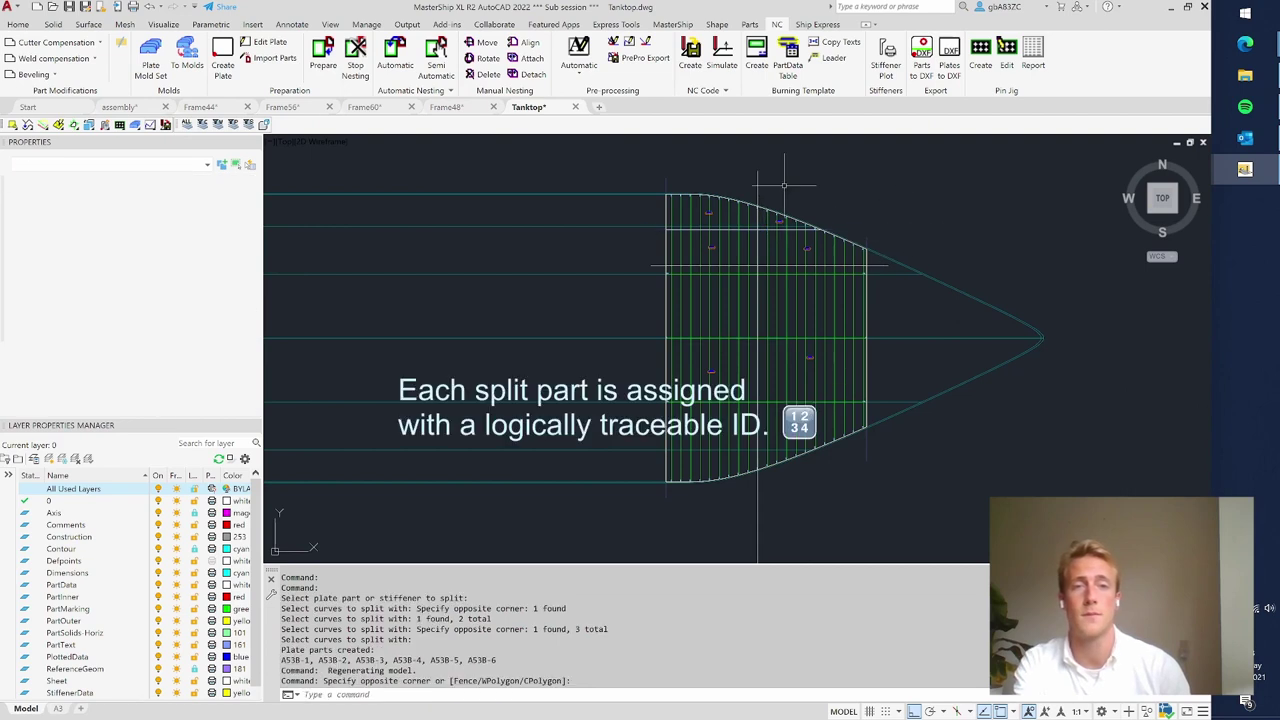
key(Delete)
click(806, 210)
click(716, 142)
key(Delete)
click(875, 265)
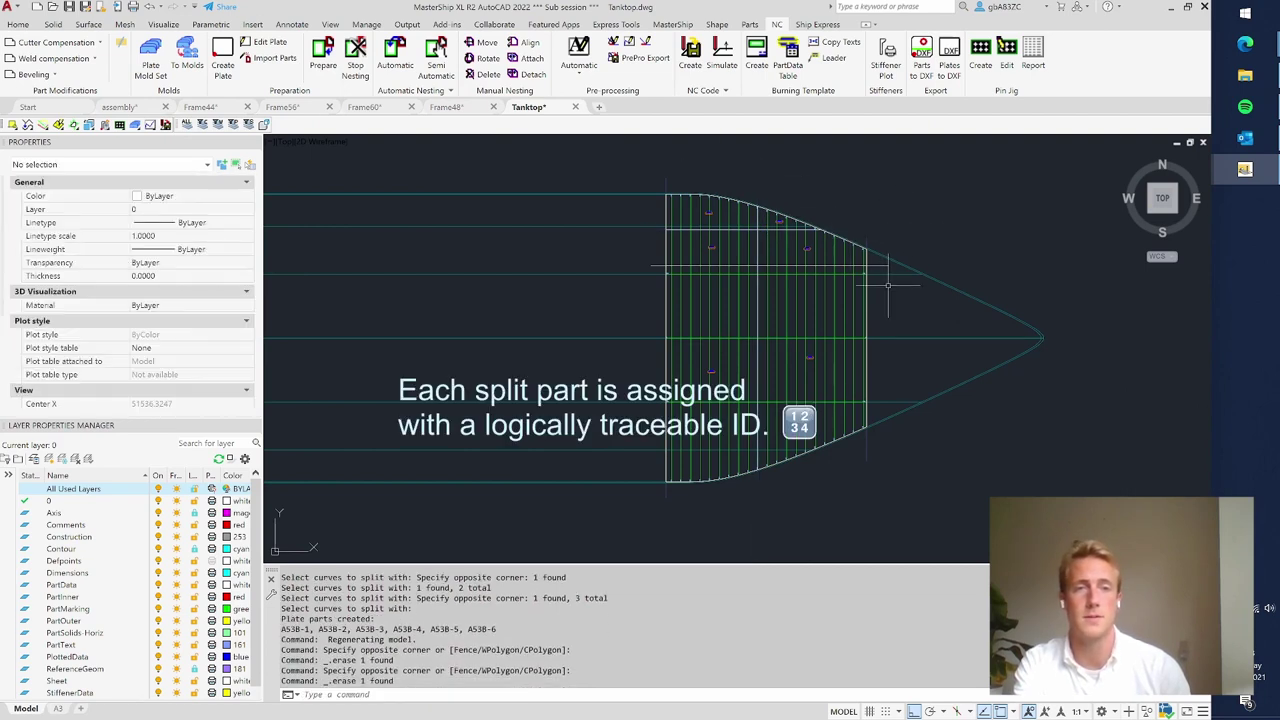
key(Delete)
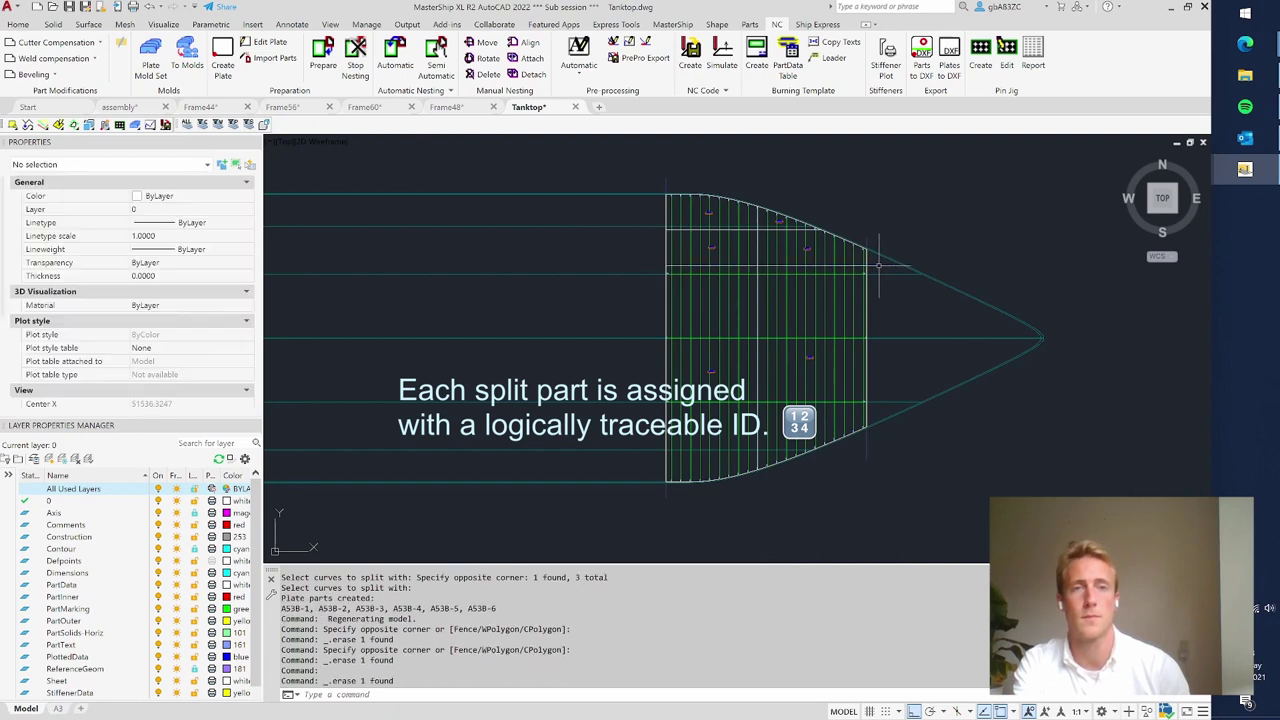
scroll(807, 242, up, 5)
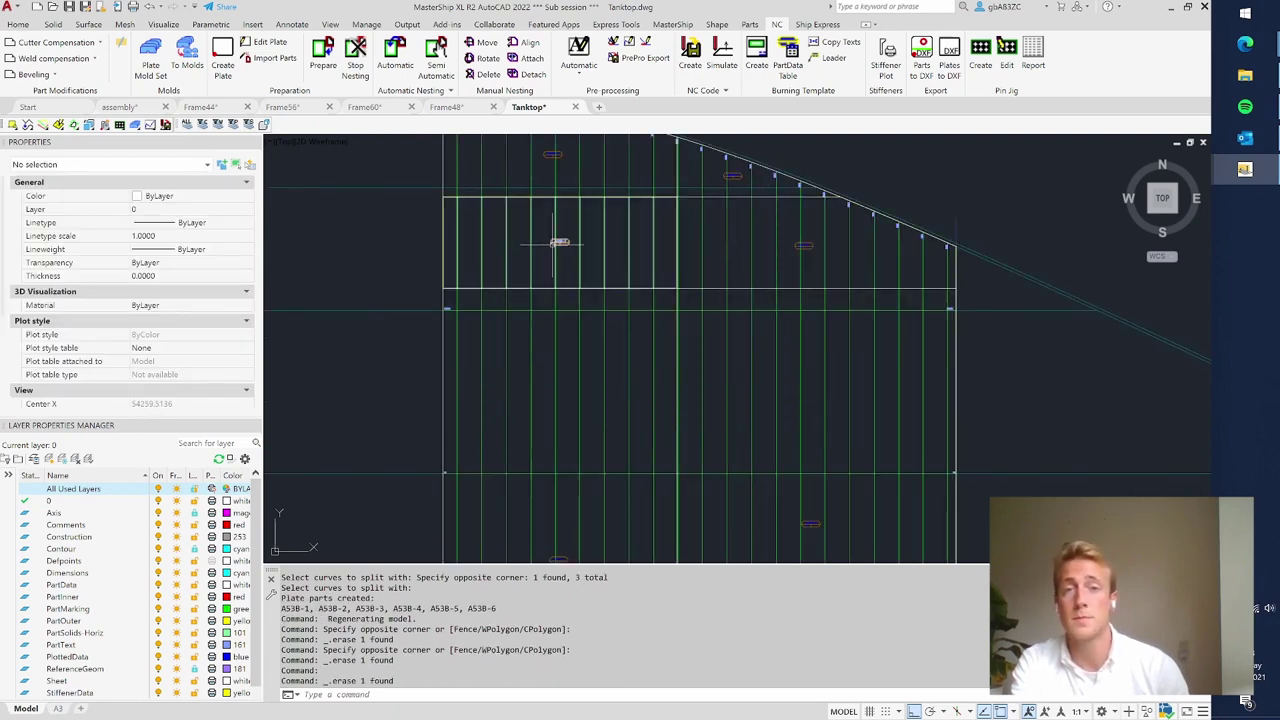
scroll(571, 251, down, 3)
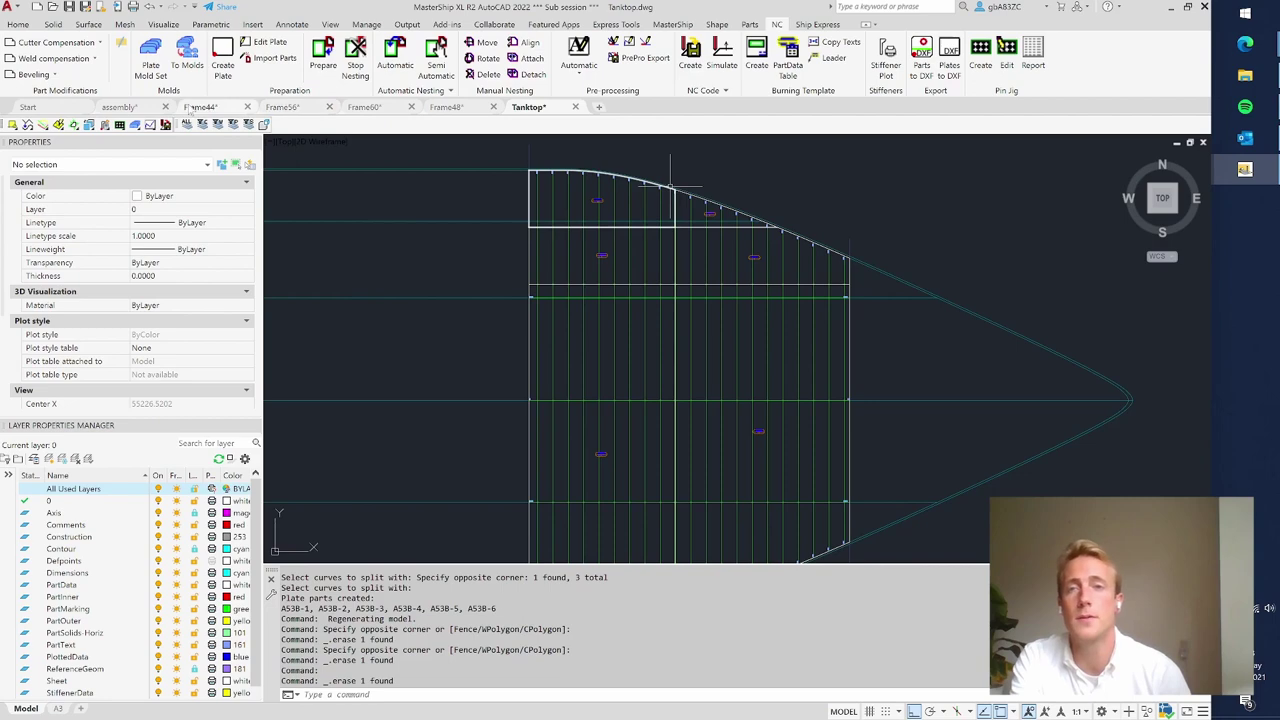
- Switch to the assembly drawing and open the referenced Frame55, inserted at X 54000, as its own drawing
click(138, 107)
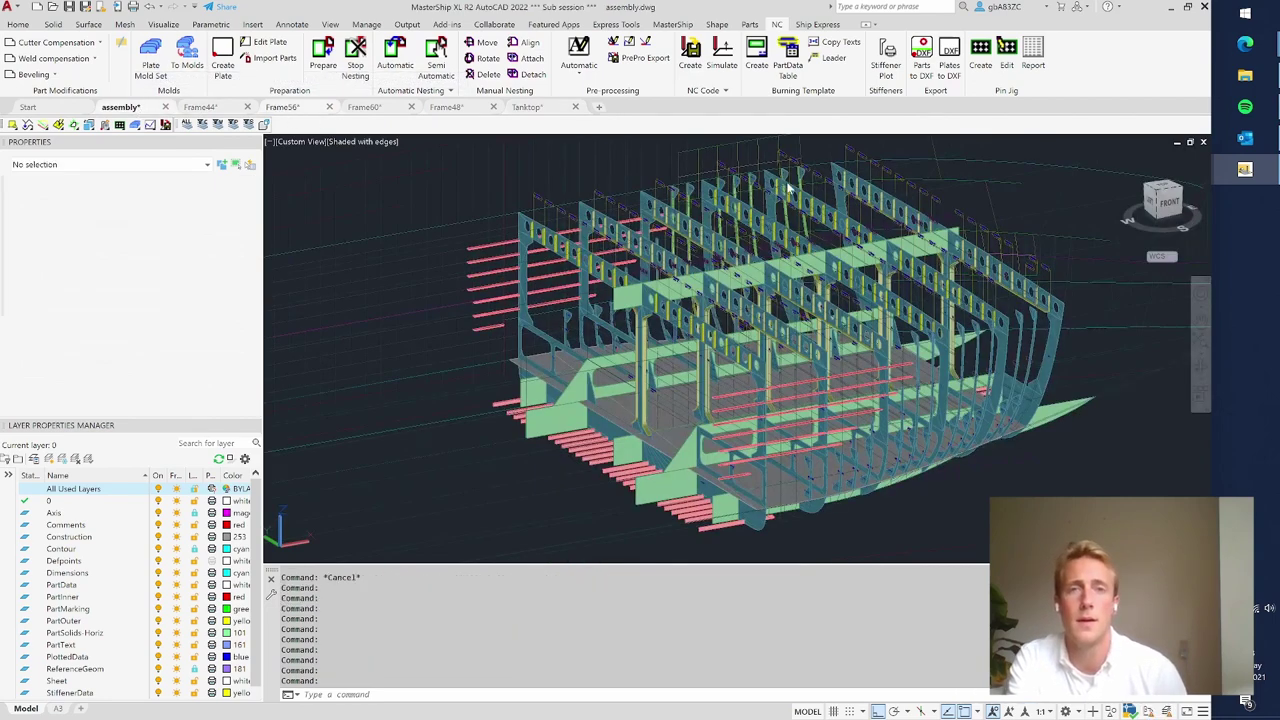
click(676, 187)
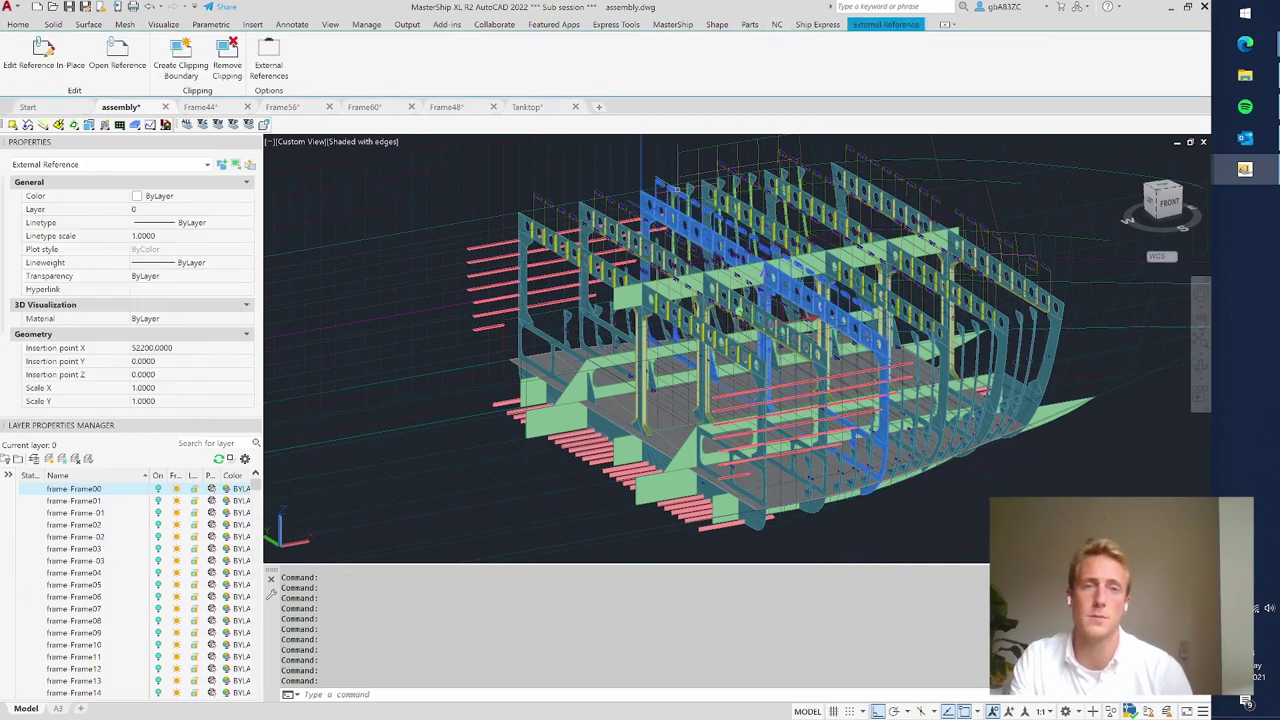
key(Escape)
click(676, 187)
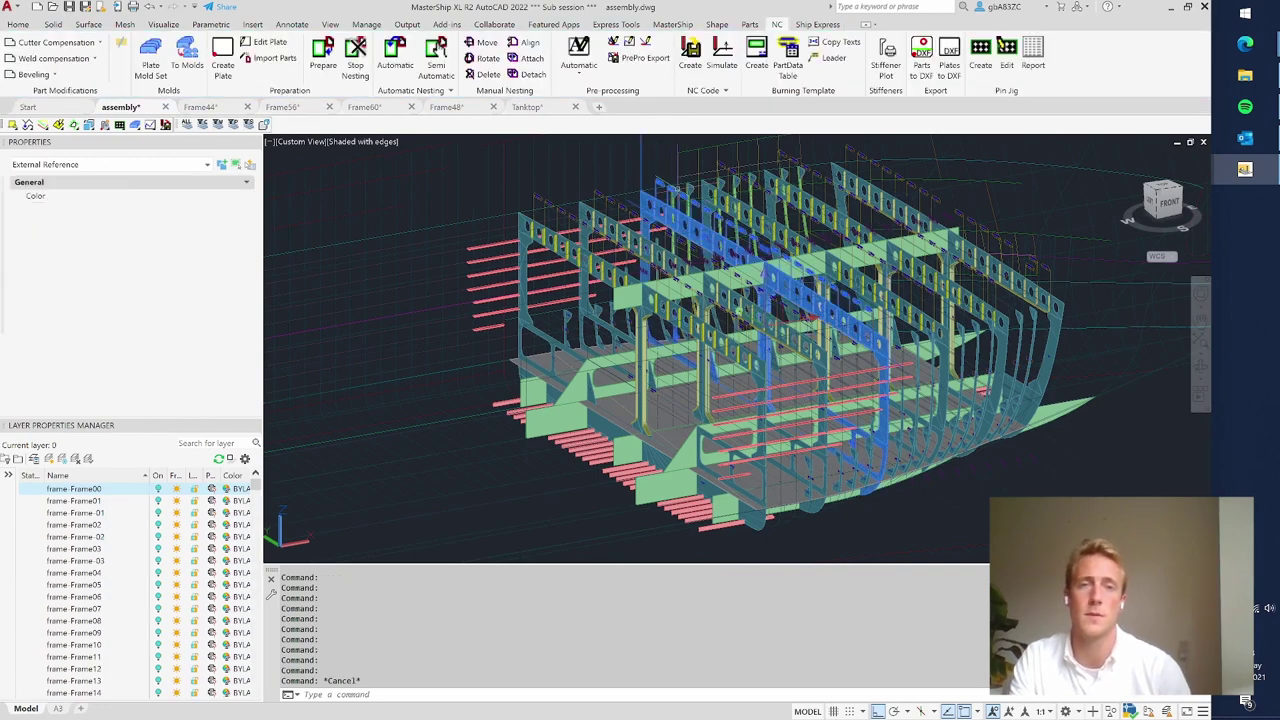
key(Escape)
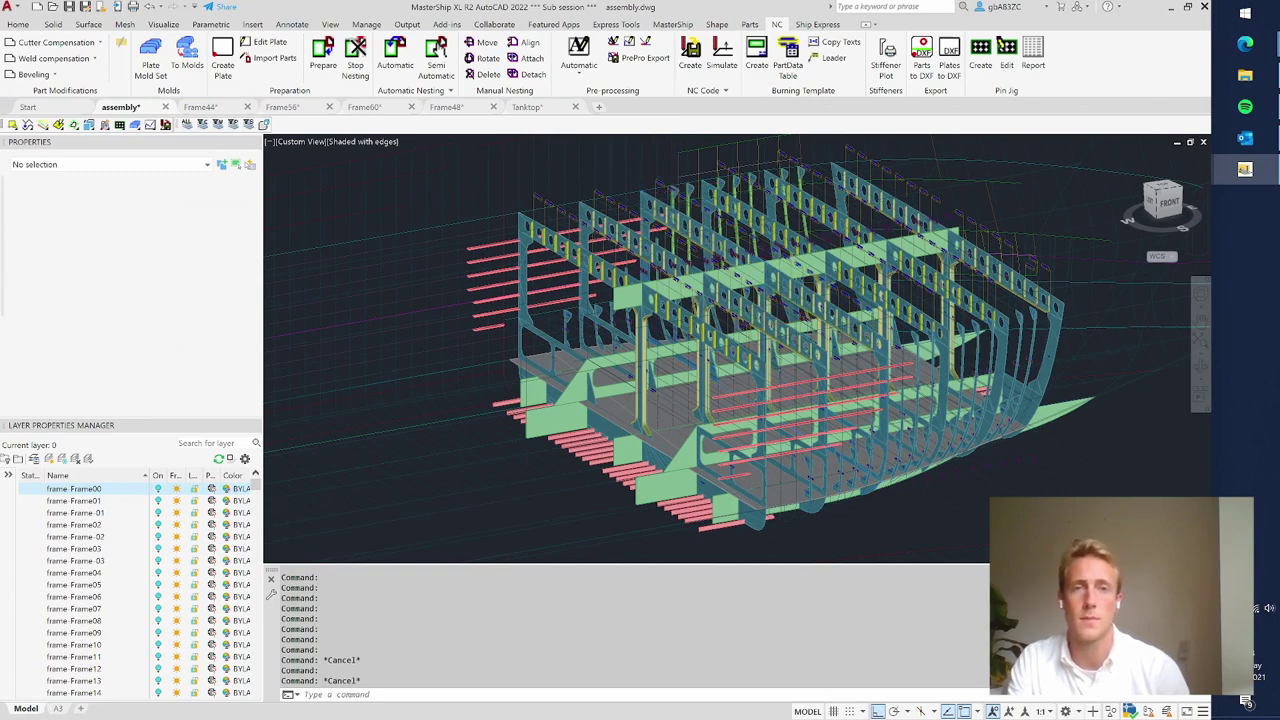
scroll(678, 196, up, 2)
scroll(761, 171, up, 2)
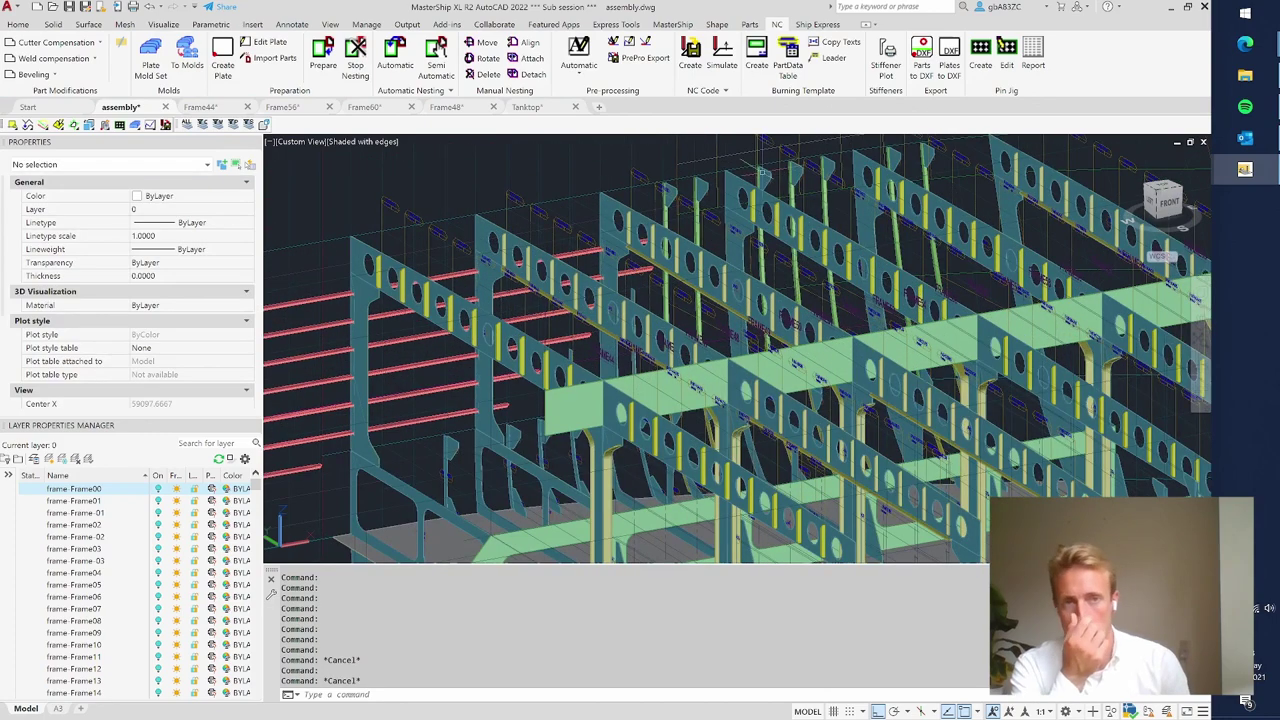
click(704, 190)
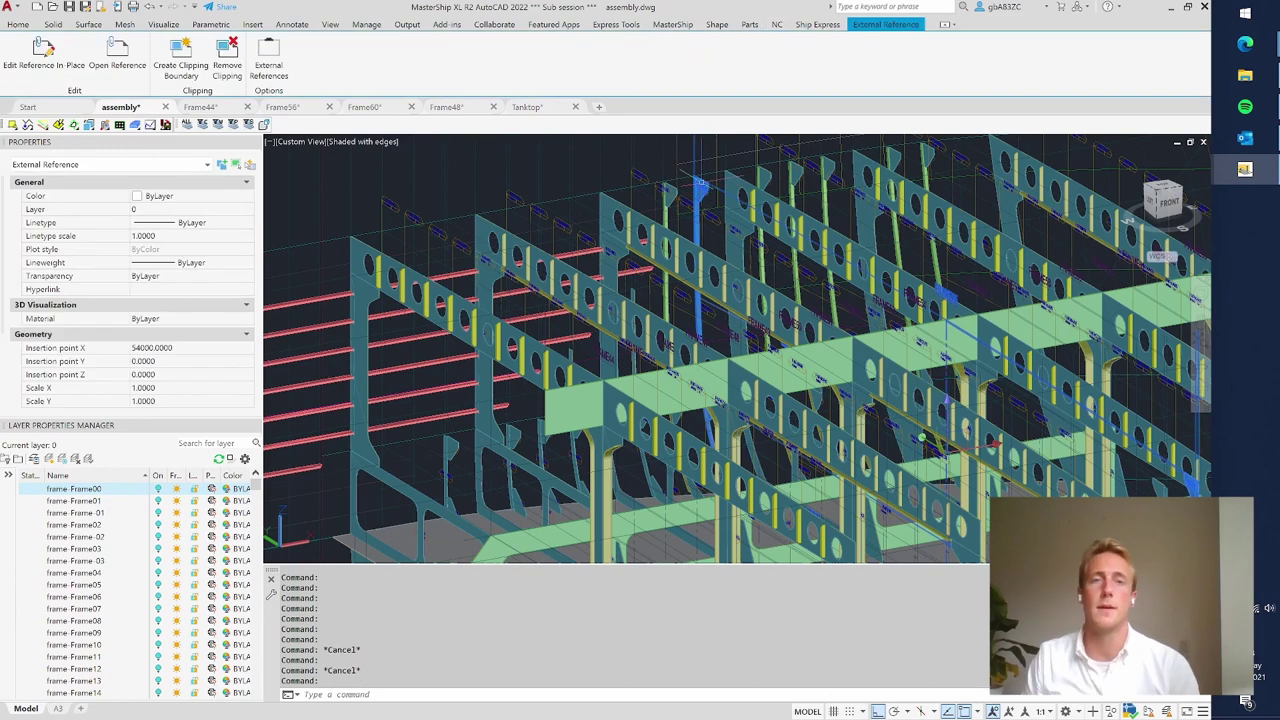
click(118, 60)
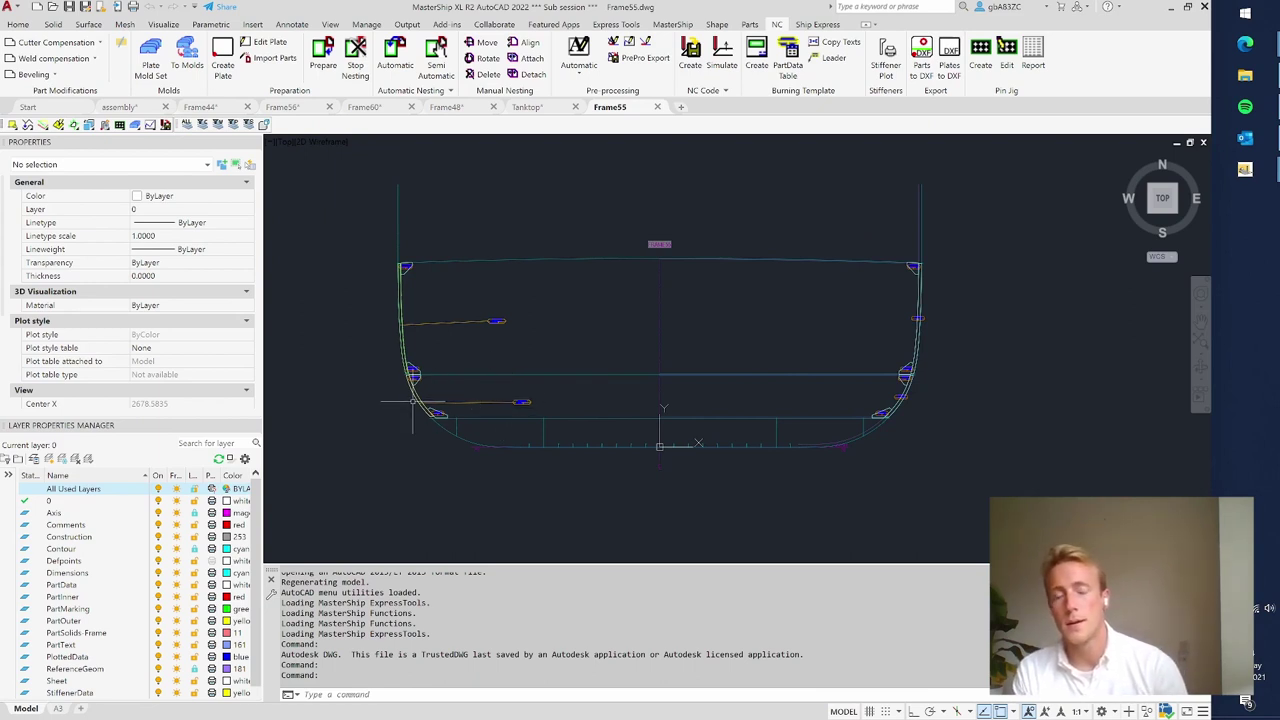
- Inspect the lower port side stiffener of Frame55 and compare it with the corresponding part on the starboard side
scroll(415, 405, up, 3)
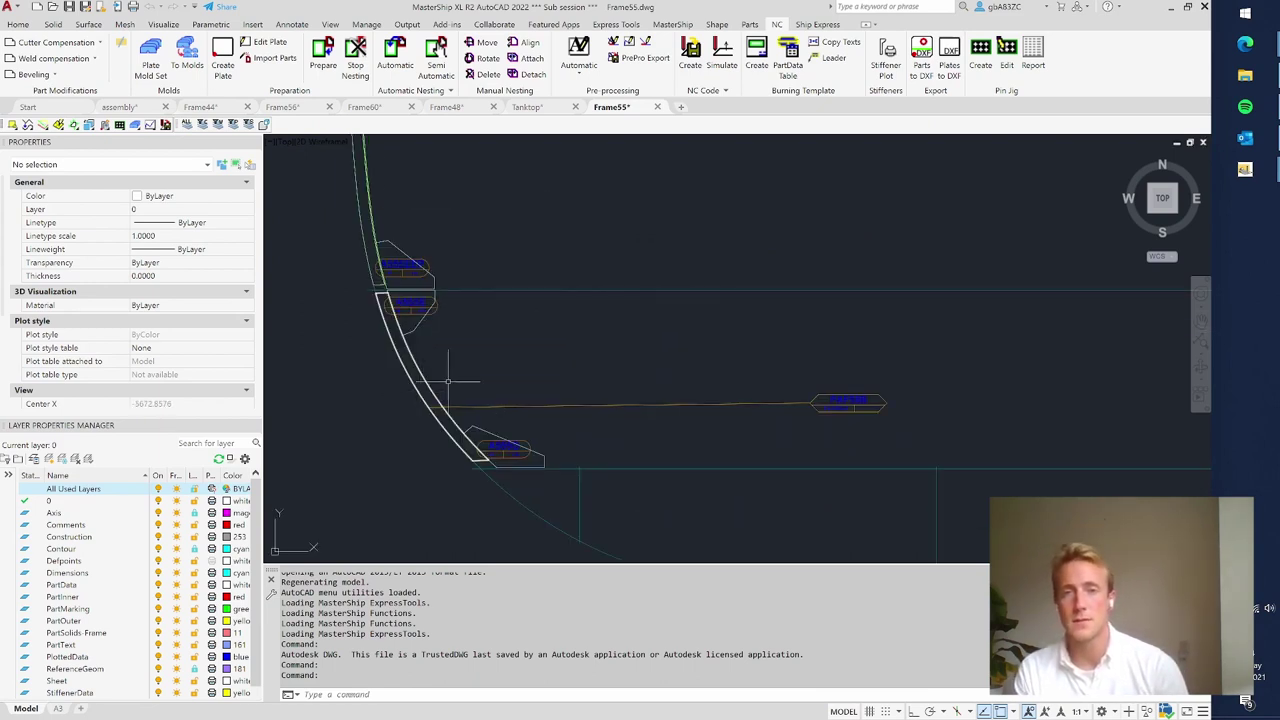
click(424, 378)
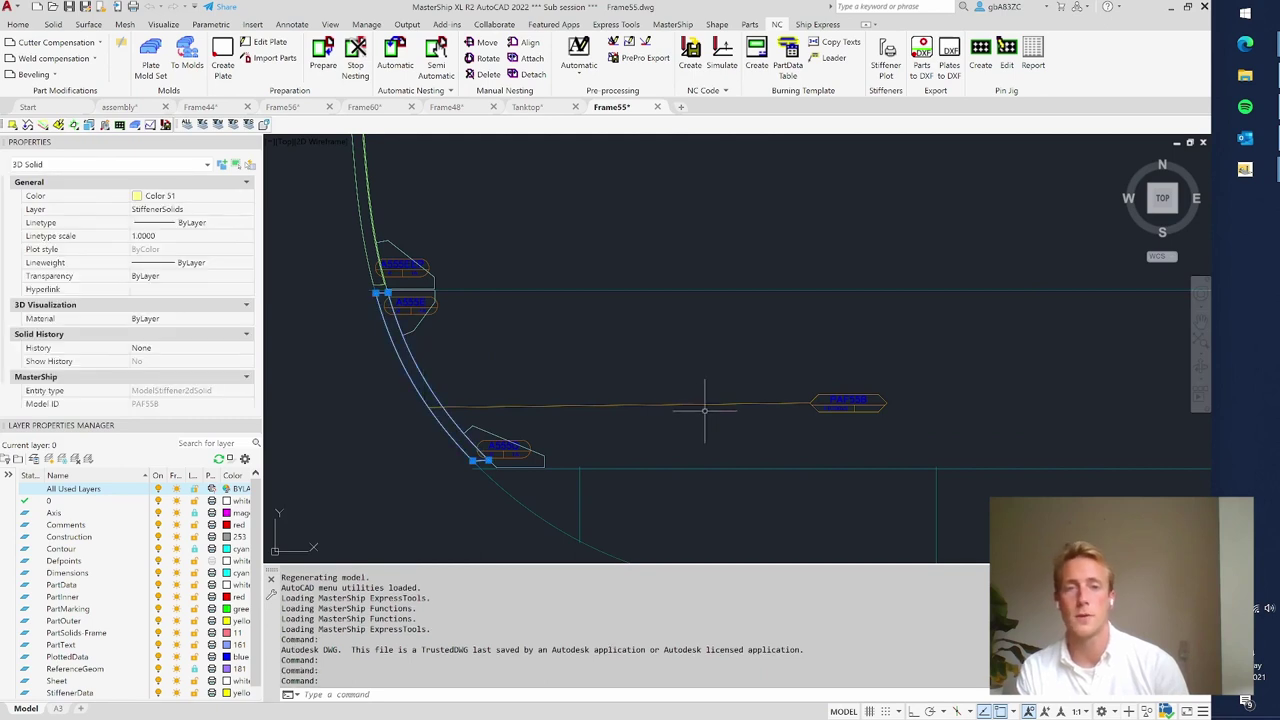
scroll(434, 383, down, 5)
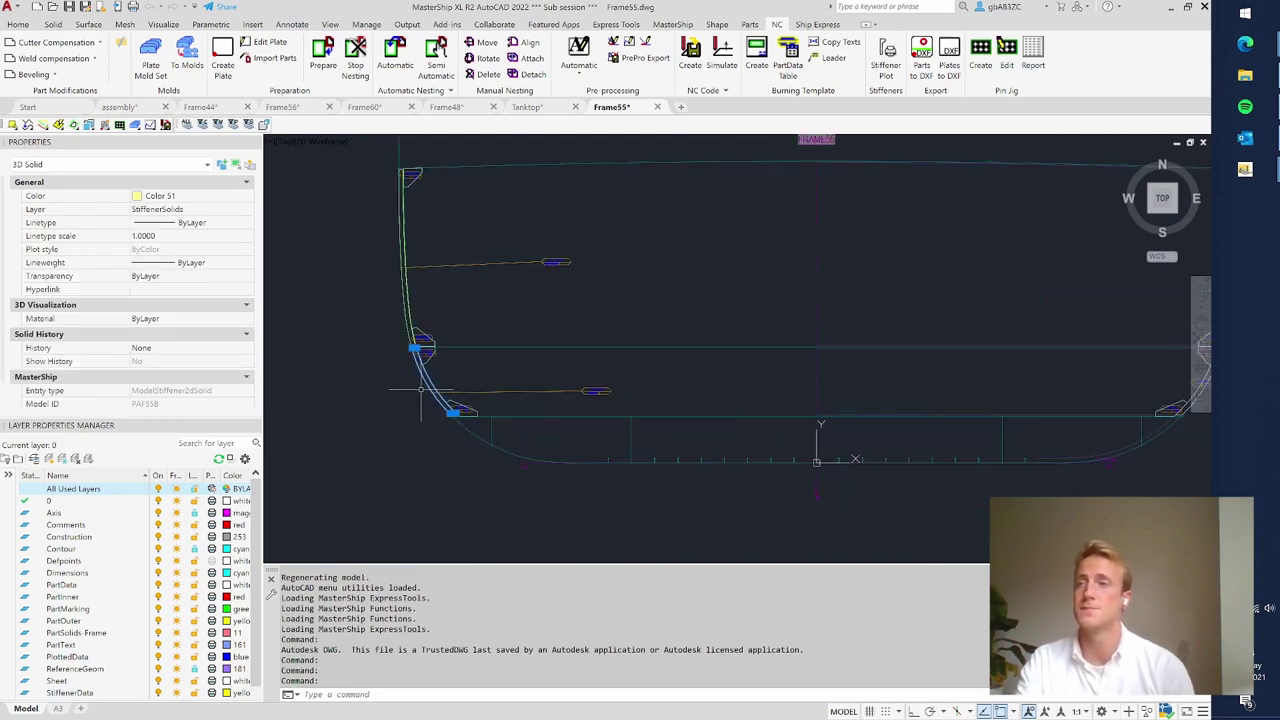
key(Escape)
scroll(630, 340, down, 3)
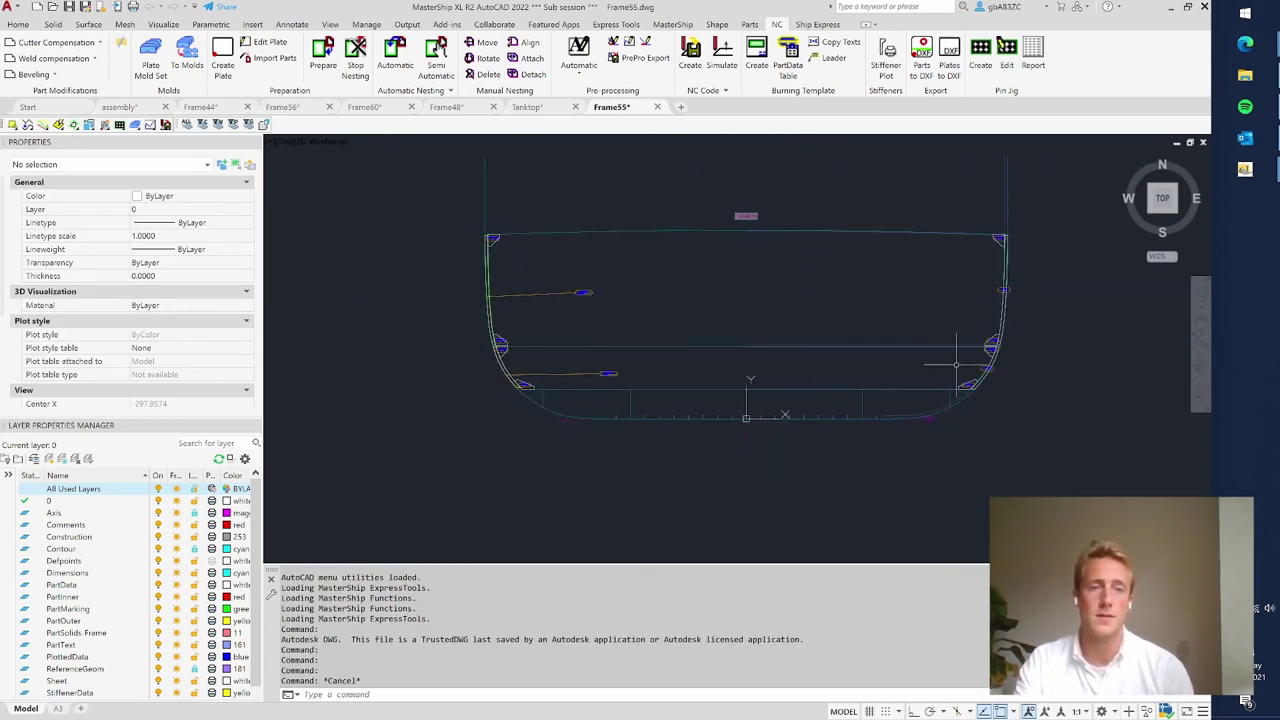
scroll(1030, 360, up, 4)
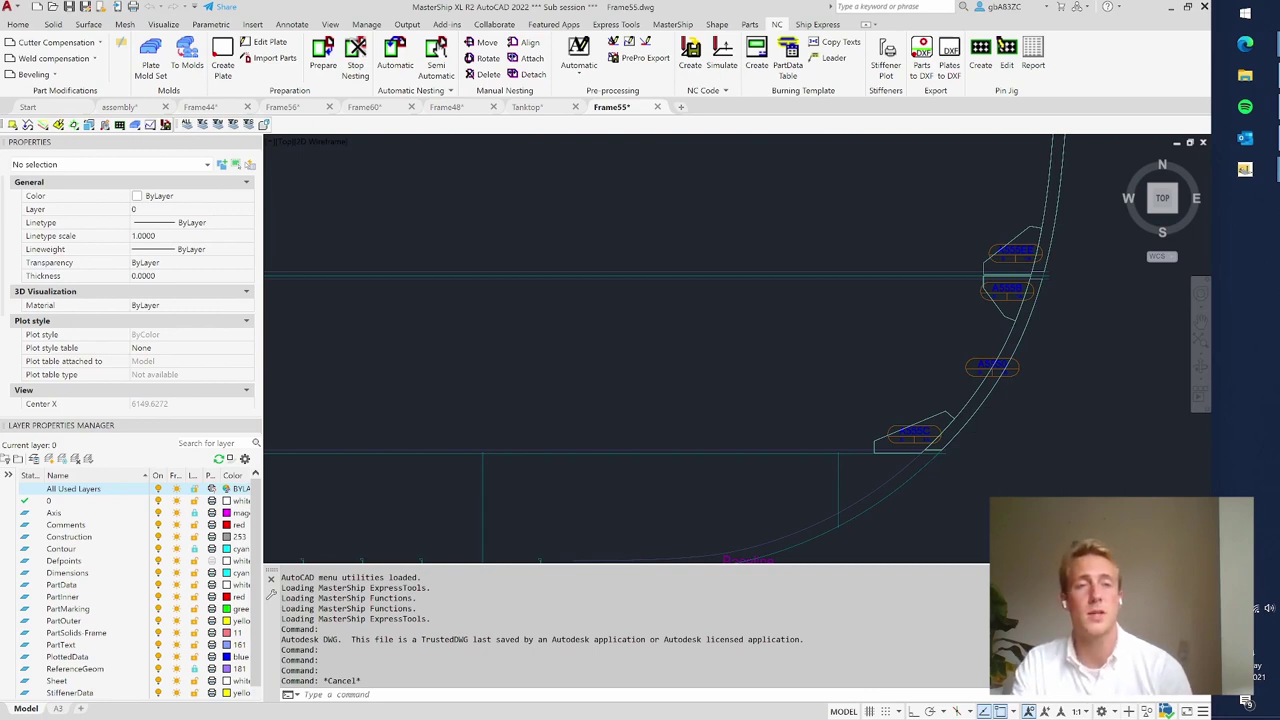
scroll(1040, 415, down, 3)
scroll(457, 410, down, 3)
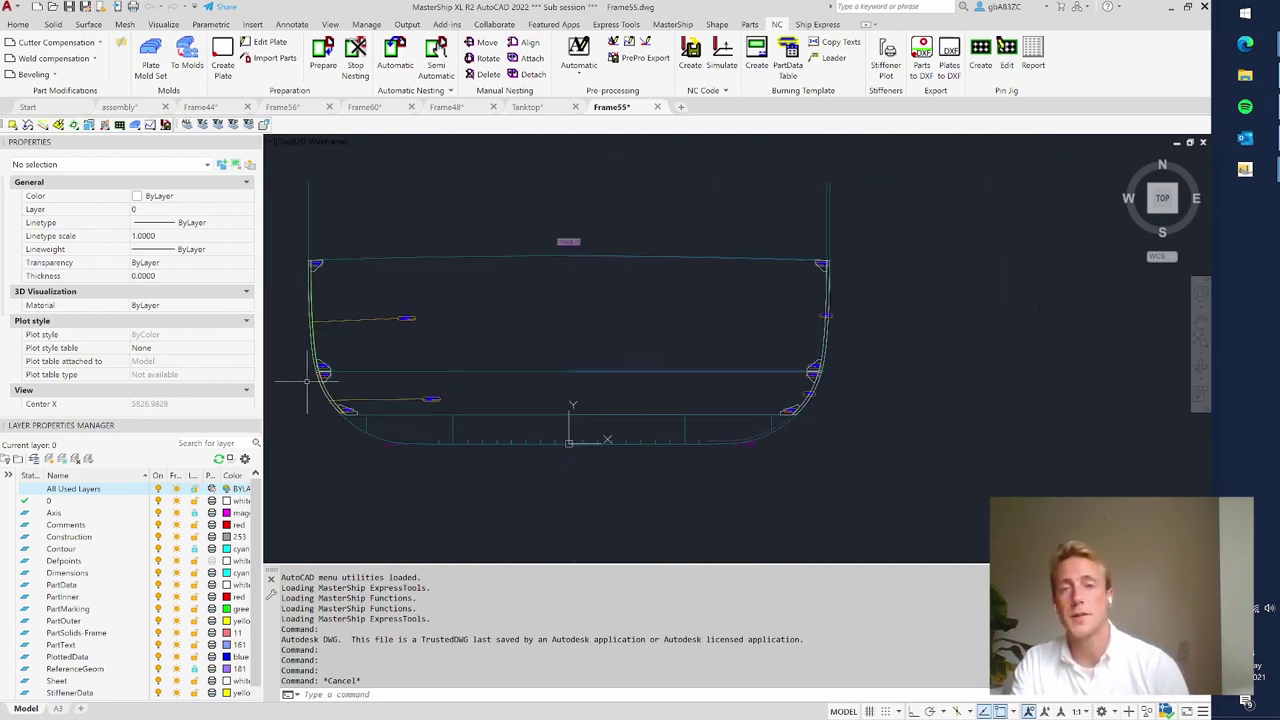
- Check the callouts and leader lines of the upper and lower port side stiffeners
scroll(330, 390, up, 3)
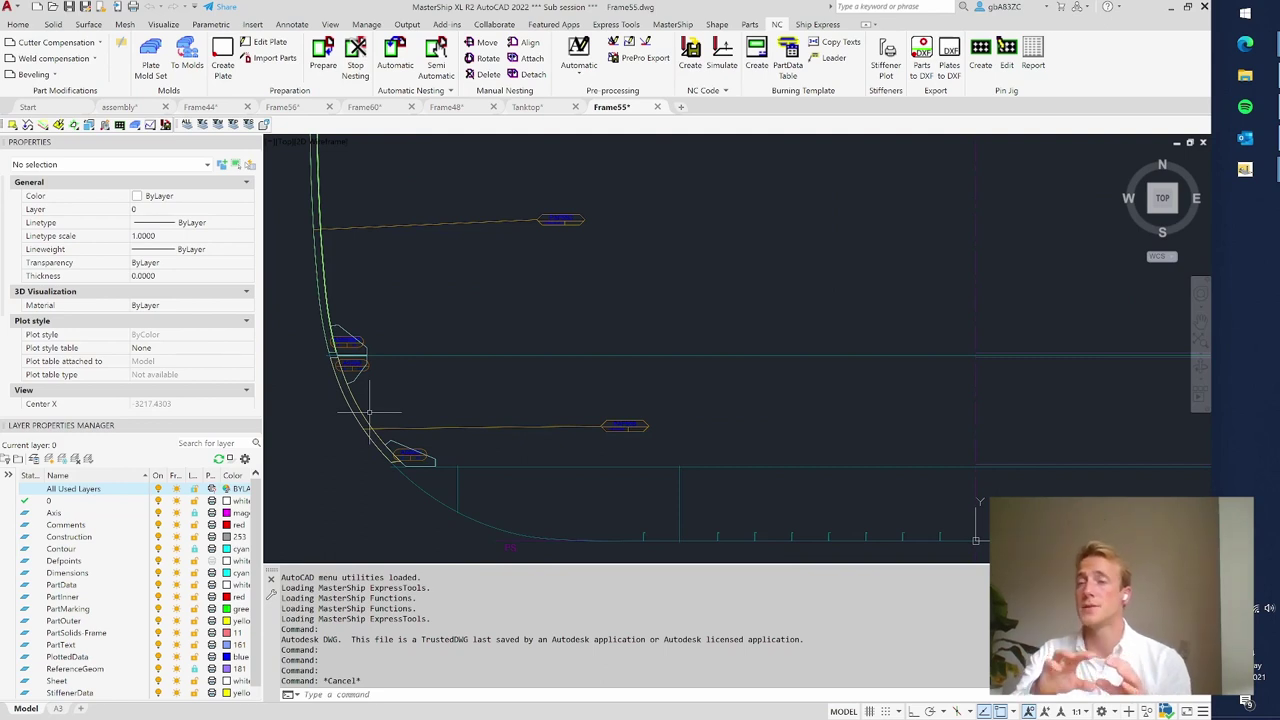
click(480, 232)
click(372, 206)
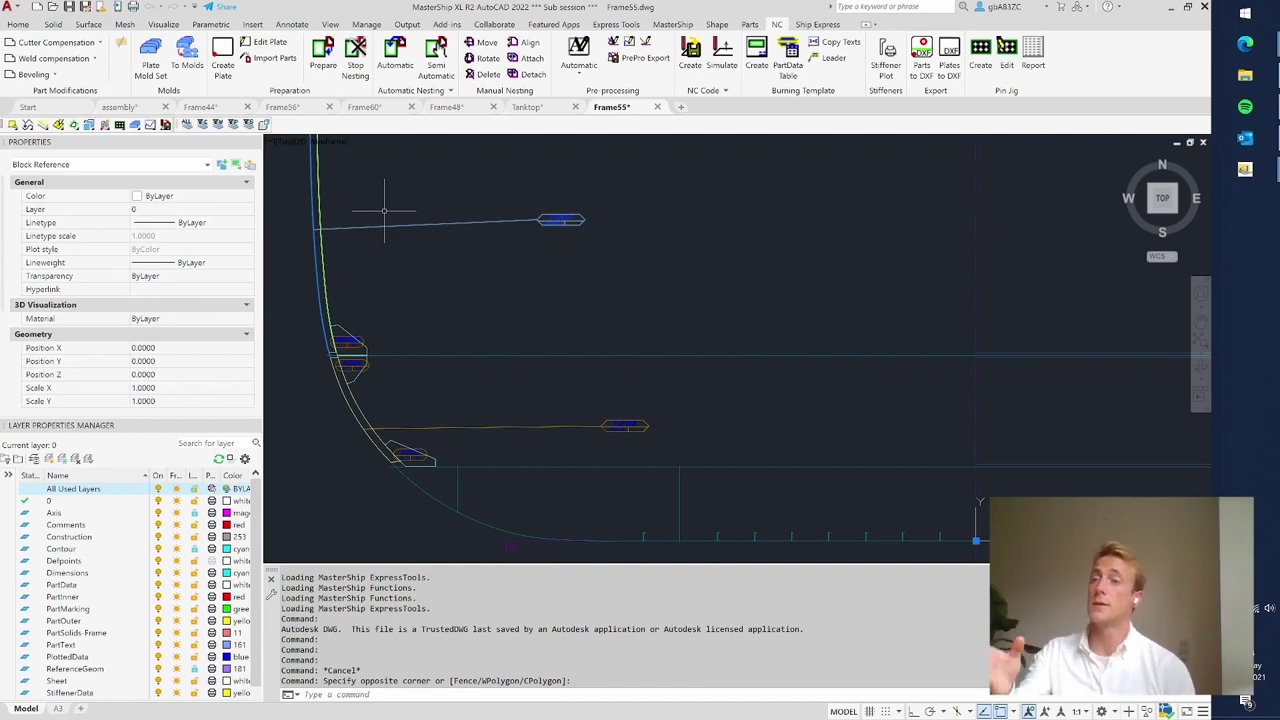
key(Escape)
click(598, 442)
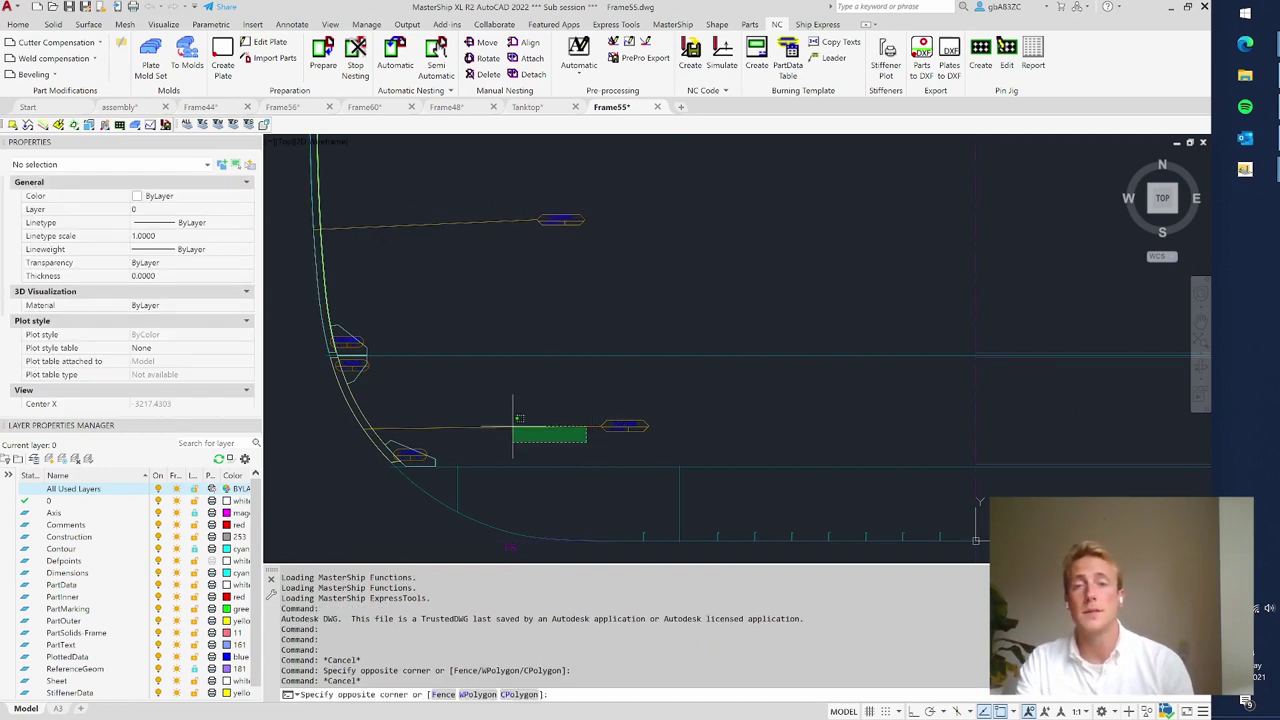
key(Escape)
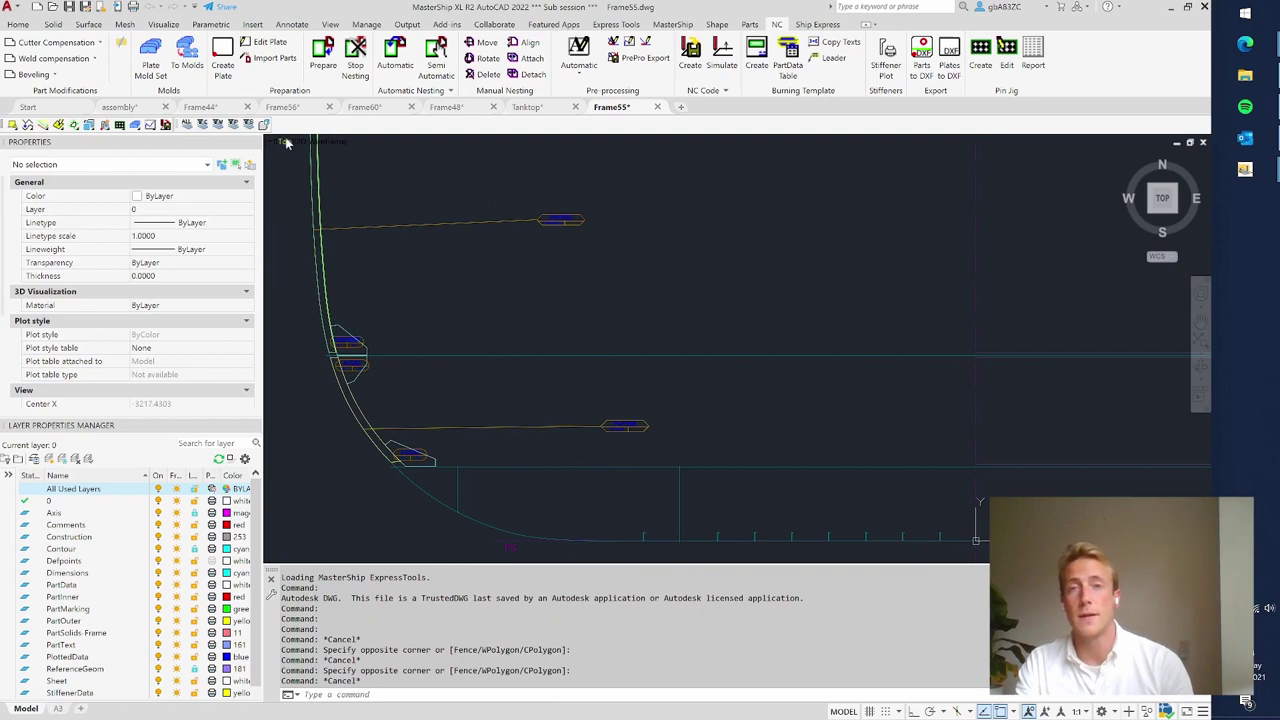
- Set the visual style of the Frame55 drawing to Shaded with edges
click(308, 146)
click(325, 178)
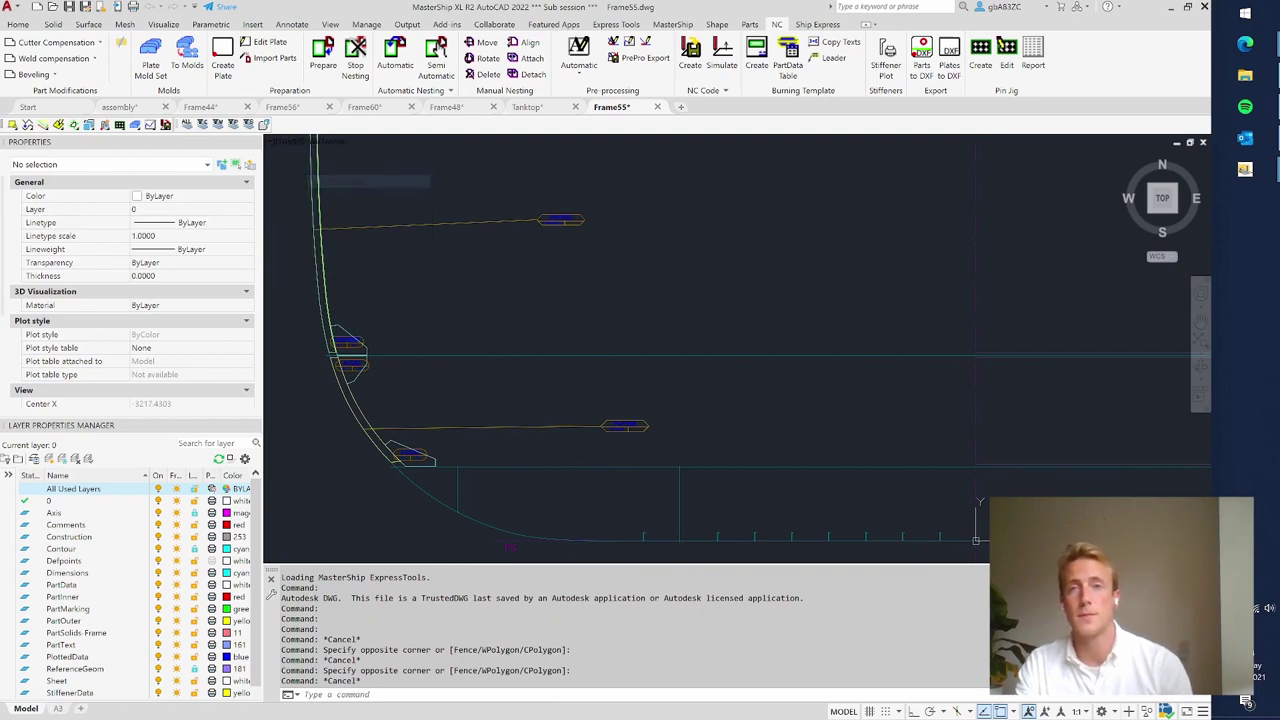
click(310, 143)
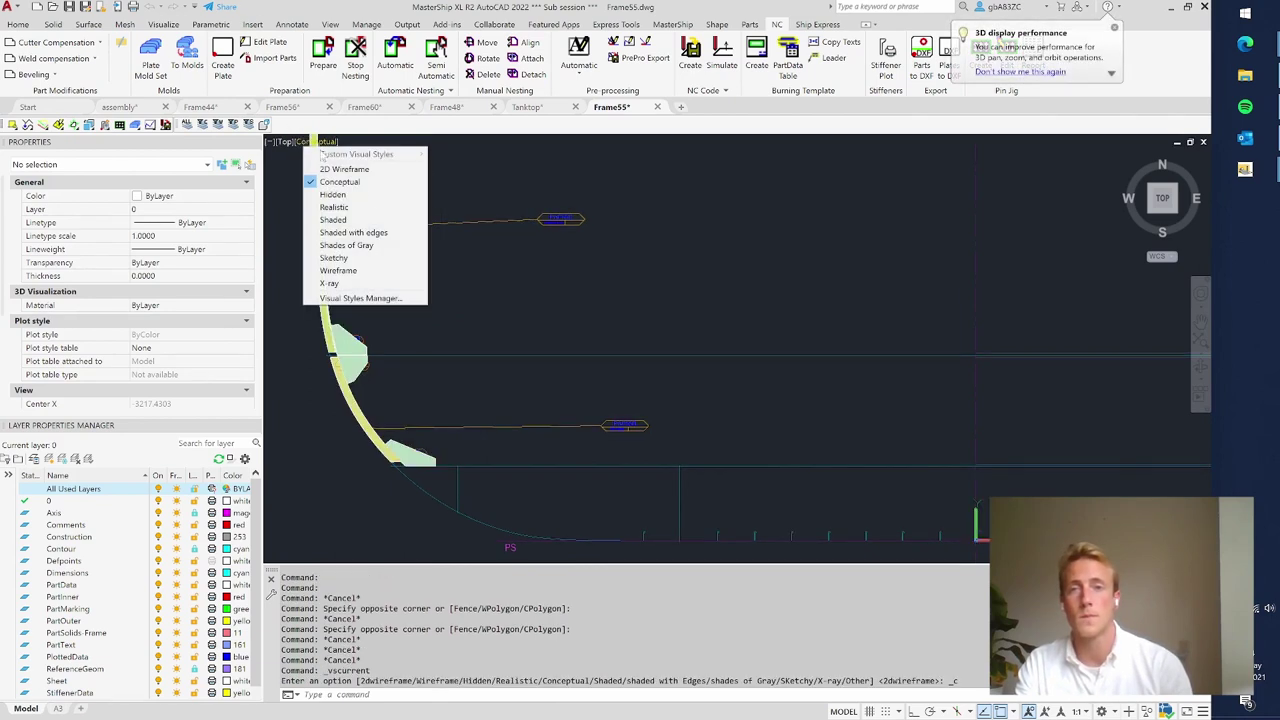
click(360, 232)
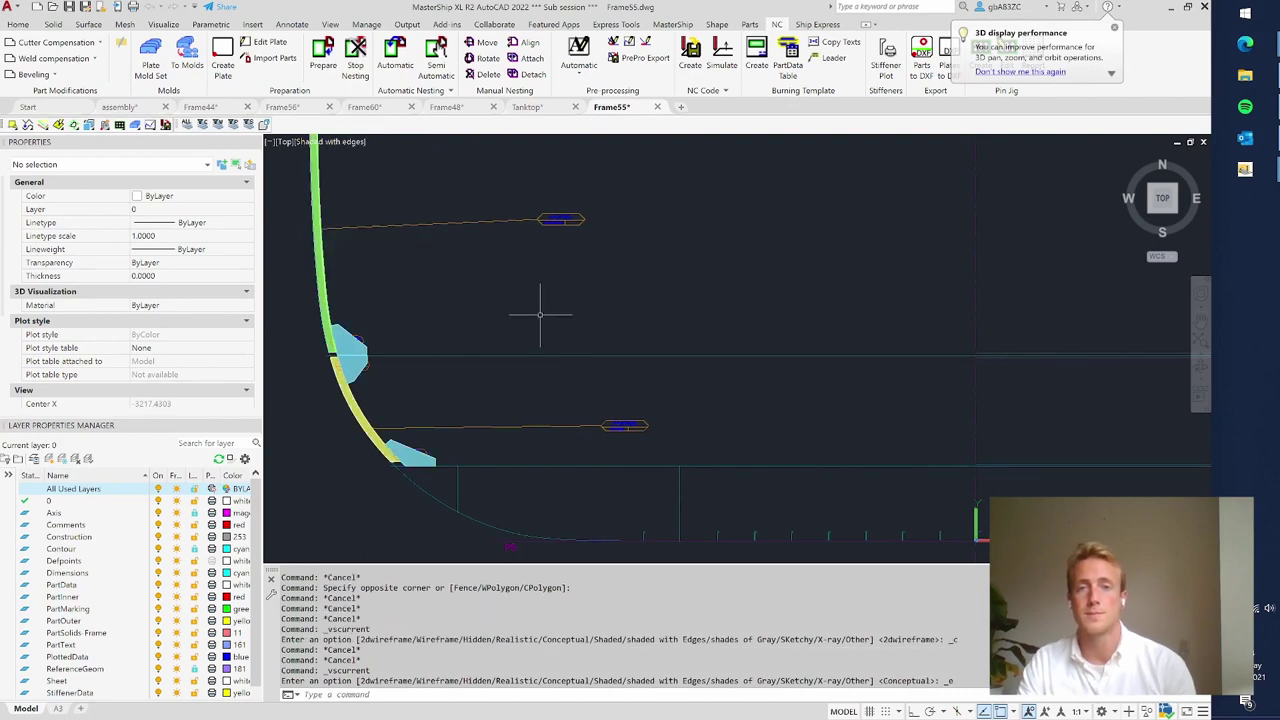
- Examine the port stiffeners, the starboard side frame and their brackets in 3D from several angles
shift+middle_drag(552, 339, 480, 220)
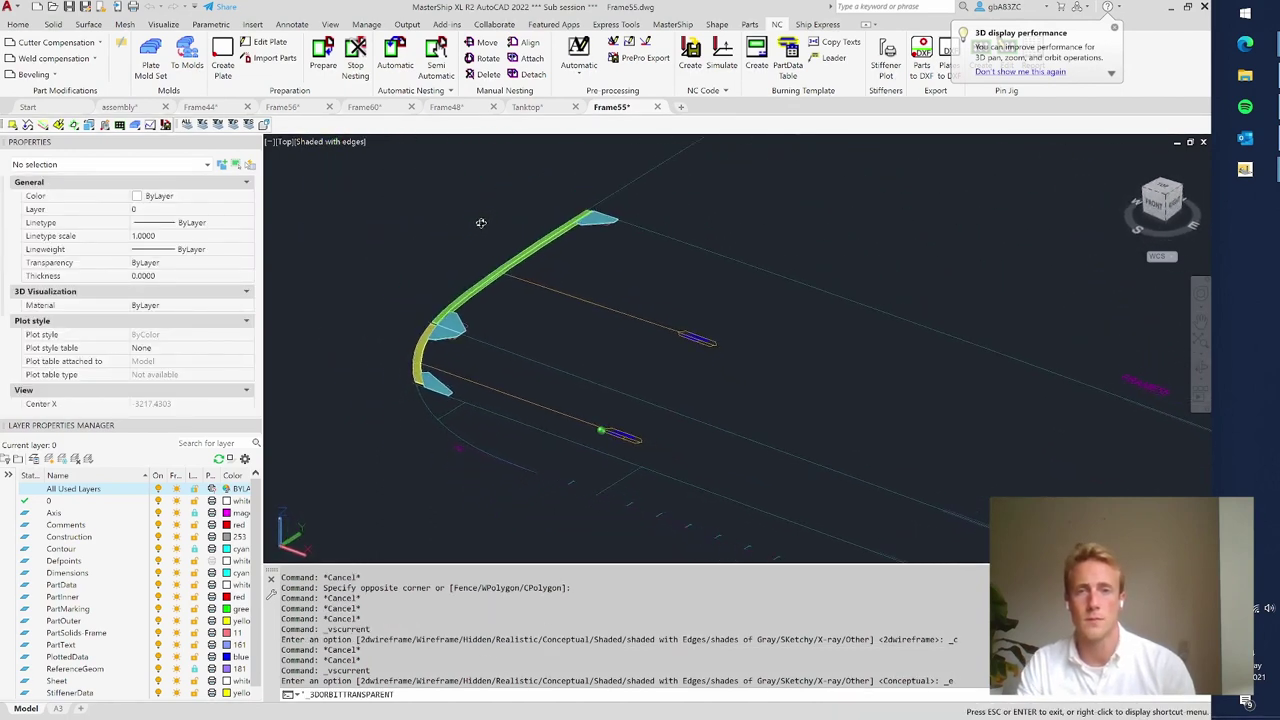
scroll(412, 305, up, 3)
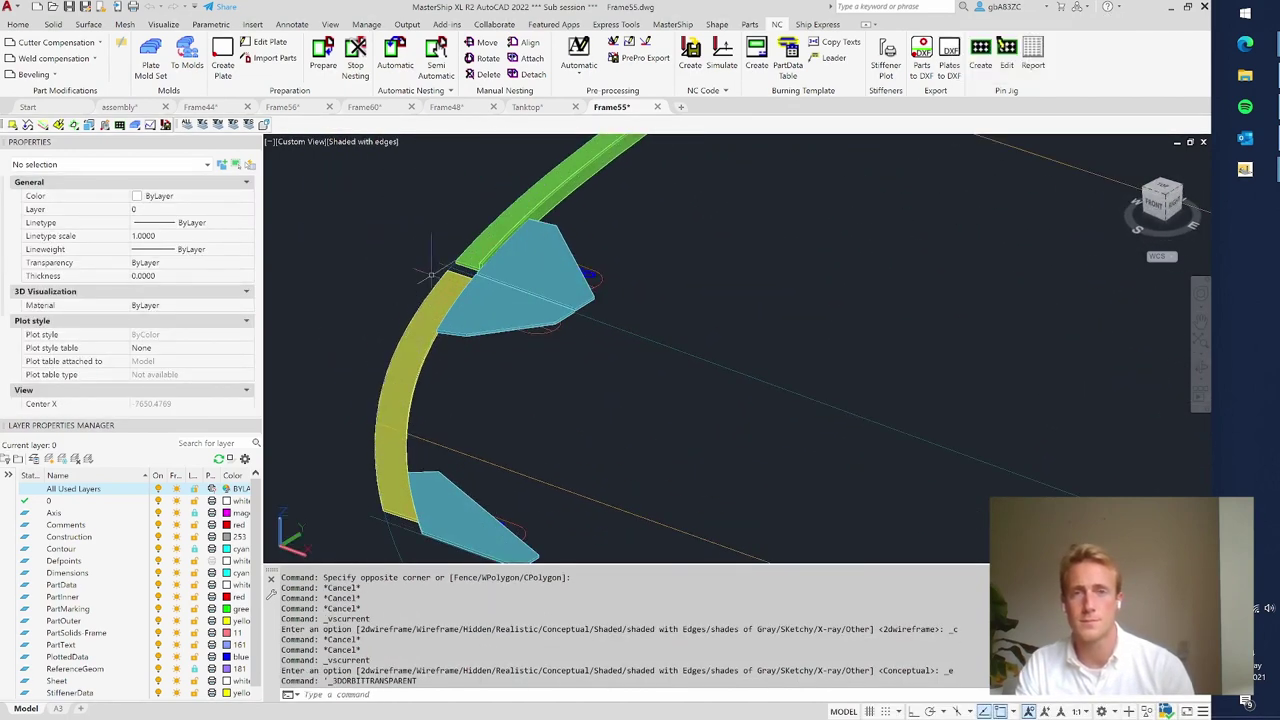
shift+middle_drag(363, 317, 506, 343)
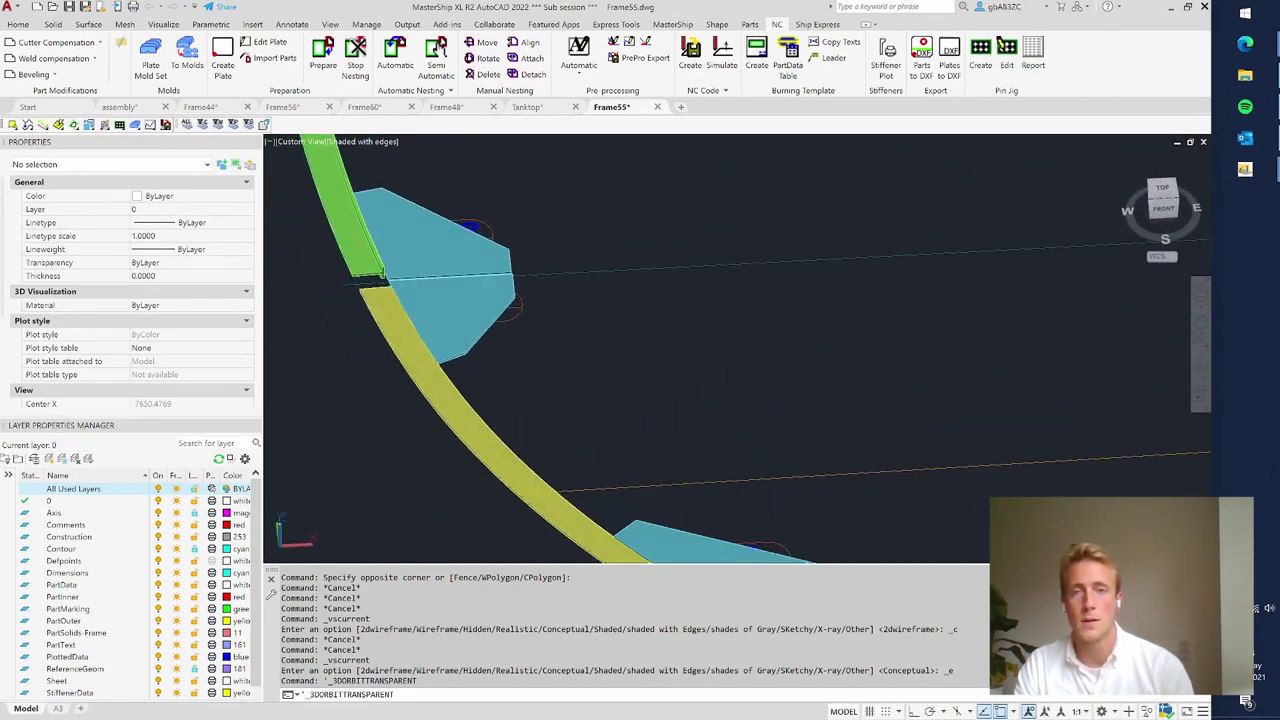
scroll(737, 350, down, 5)
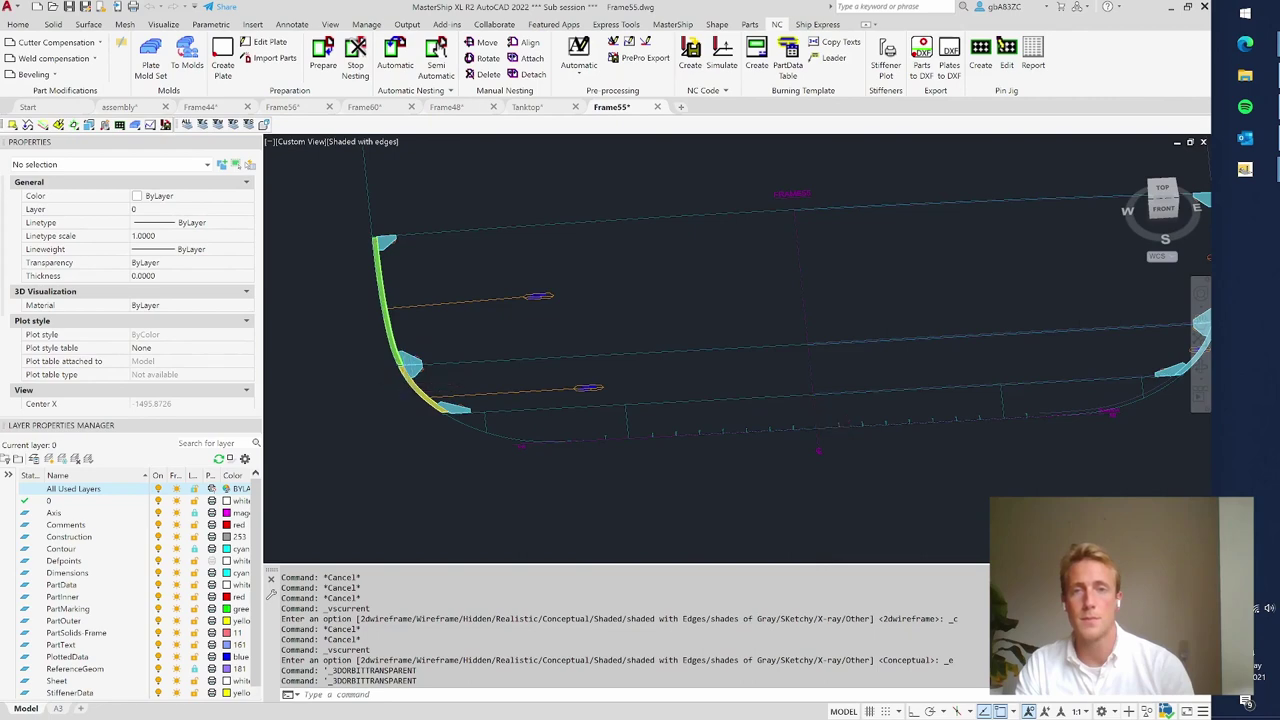
shift+middle_drag(400, 390, 515, 388)
scroll(800, 380, up, 4)
shift+middle_drag(857, 400, 836, 372)
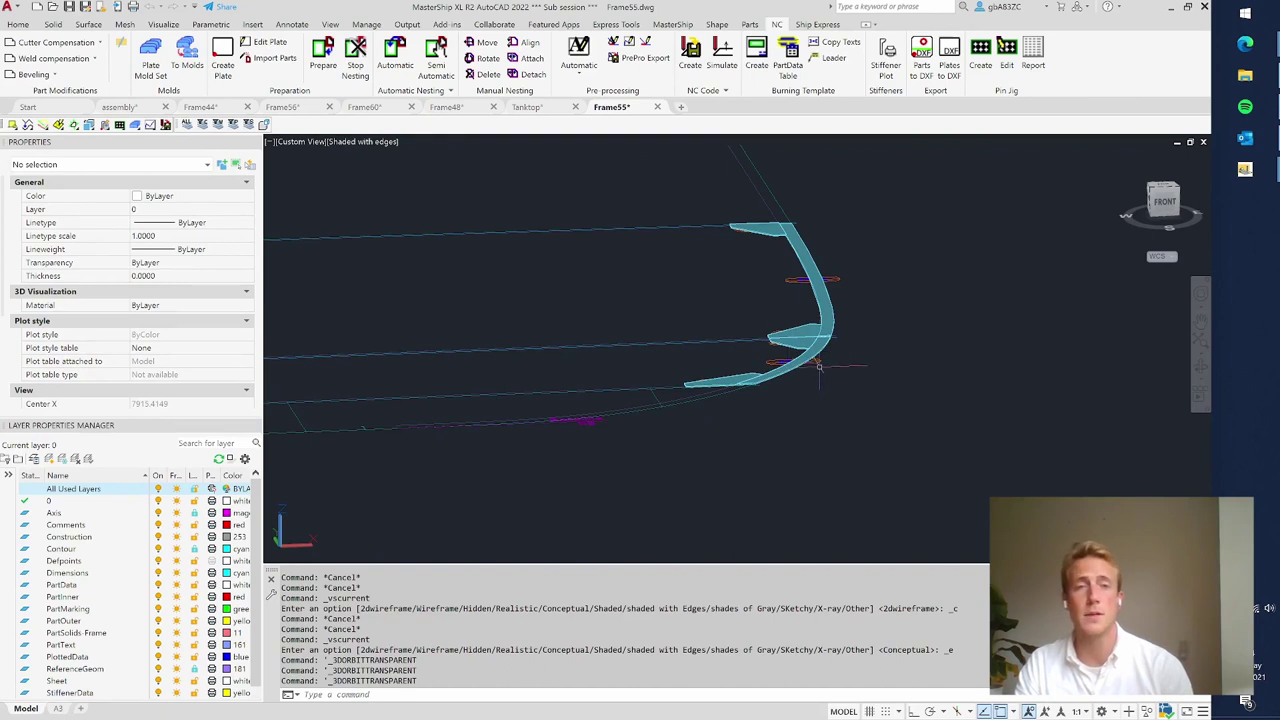
scroll(862, 366, down, 5)
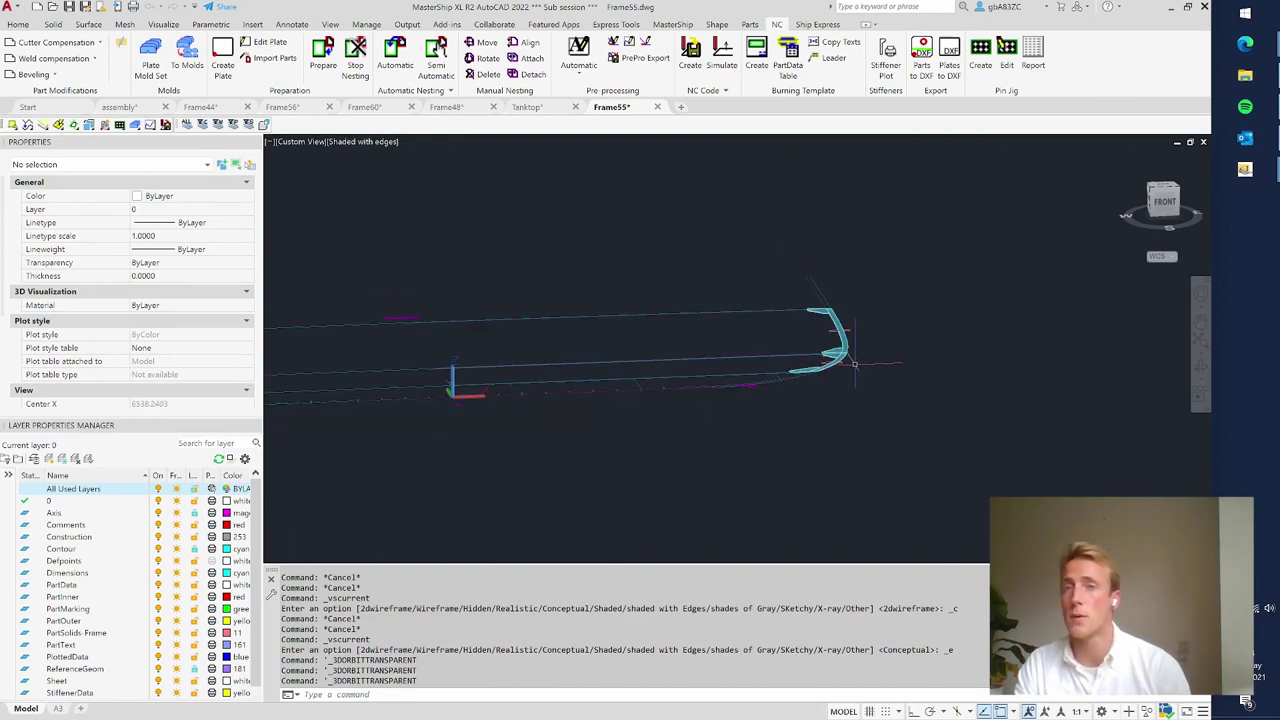
scroll(268, 372, up, 4)
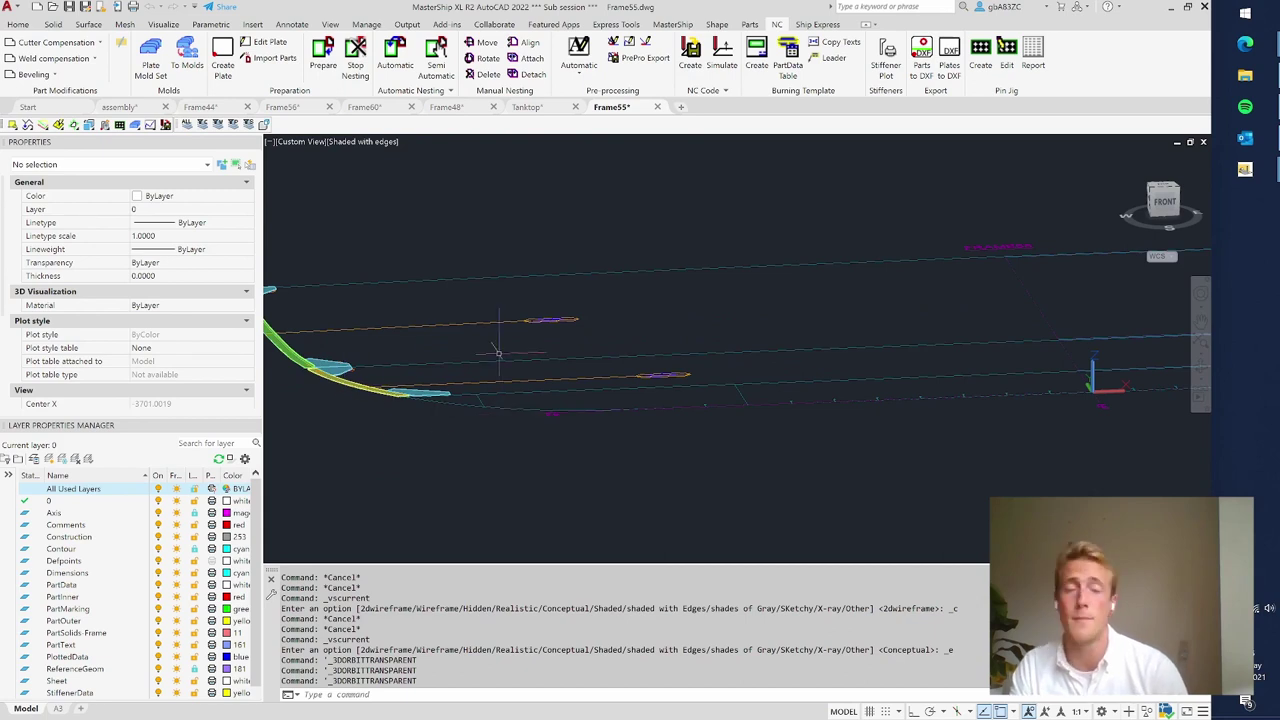
- Return to the top view and read the name and profile in the upper port stiffener's callout
click(1165, 189)
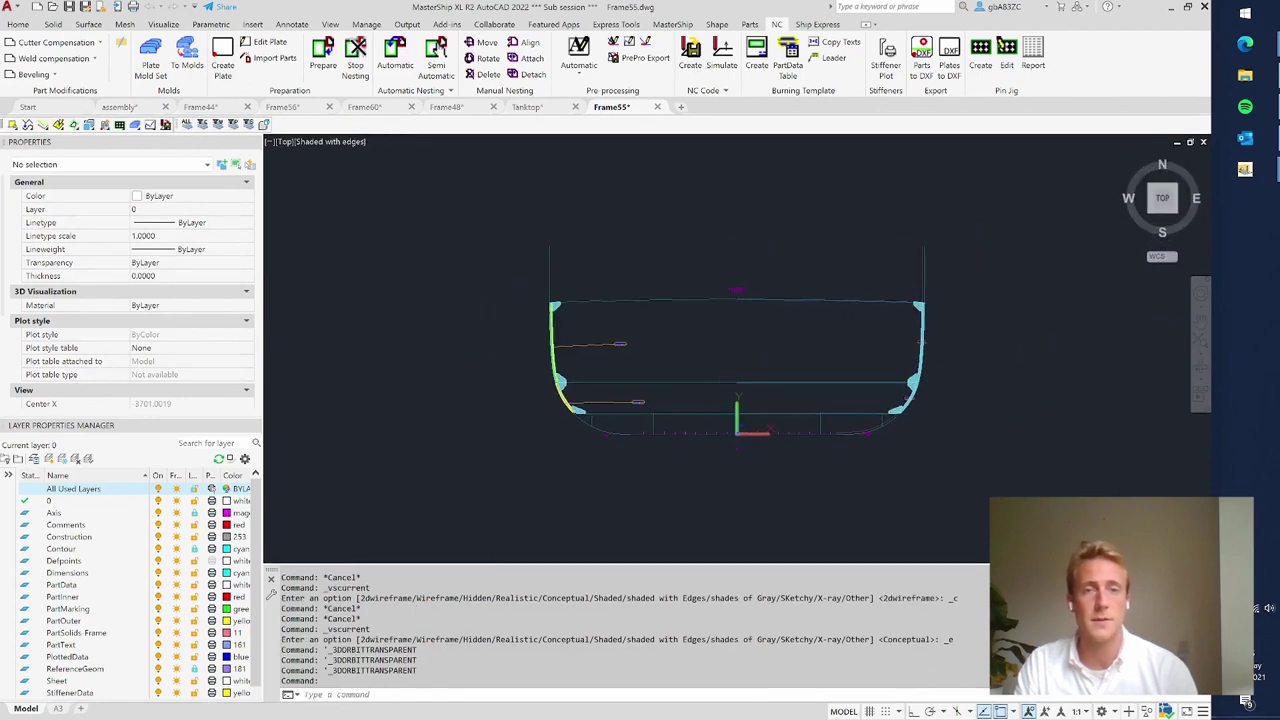
scroll(565, 403, up, 3)
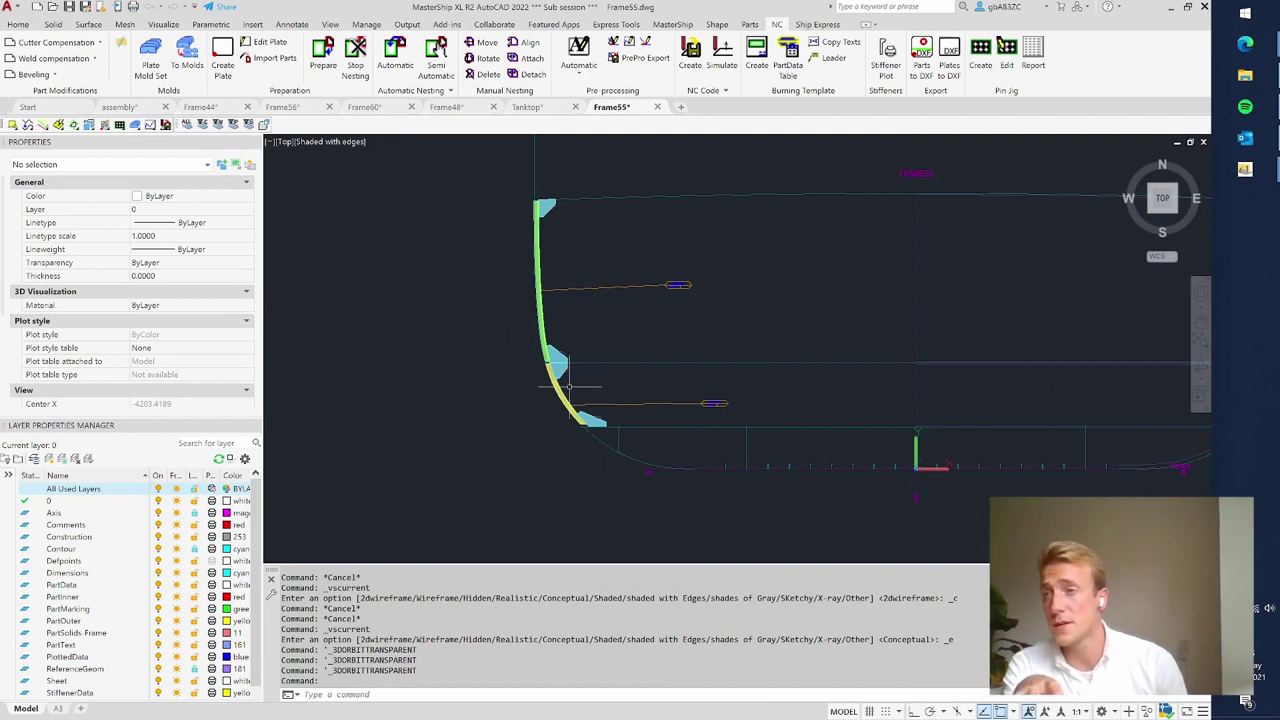
scroll(348, 388, down, 3)
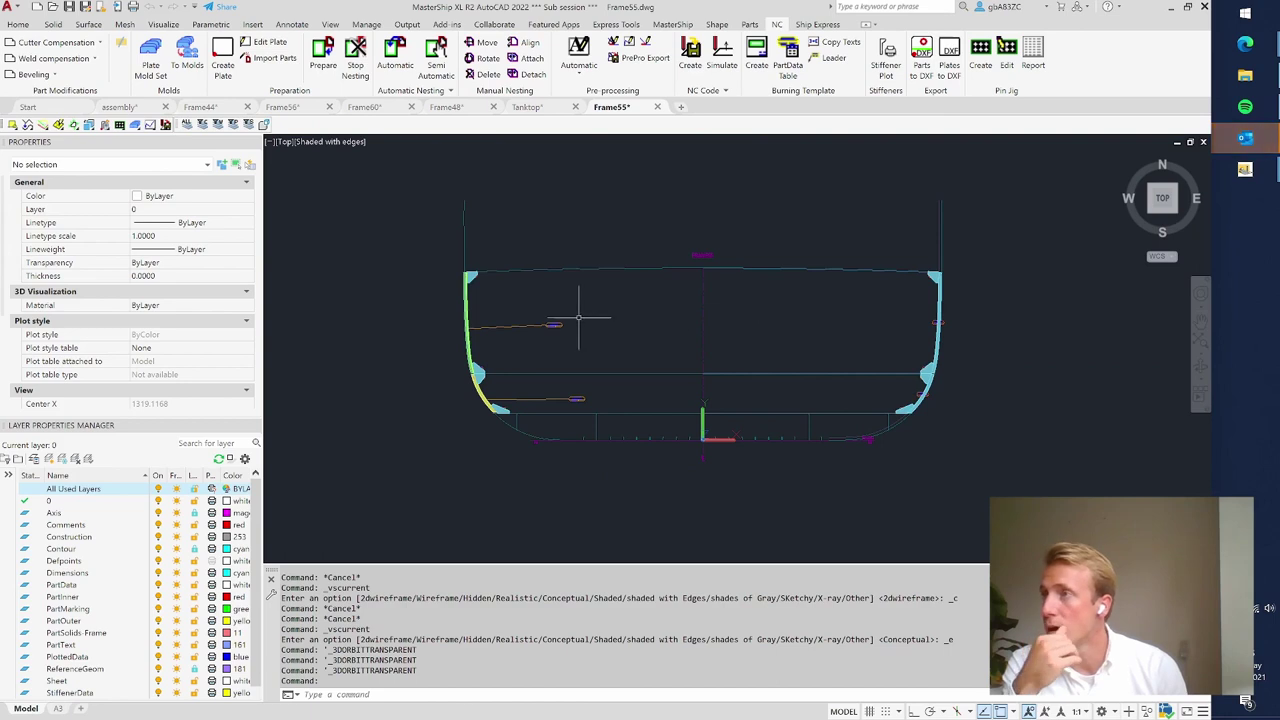
scroll(525, 321, up, 3)
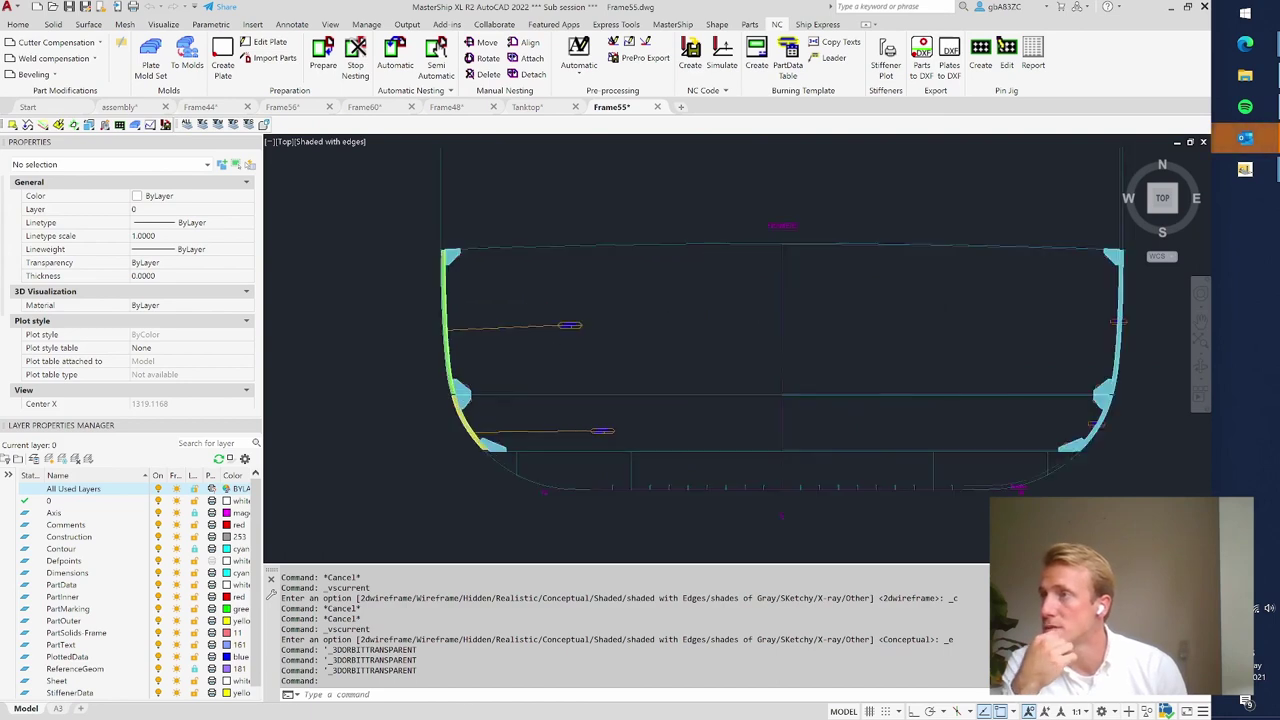
click(592, 325)
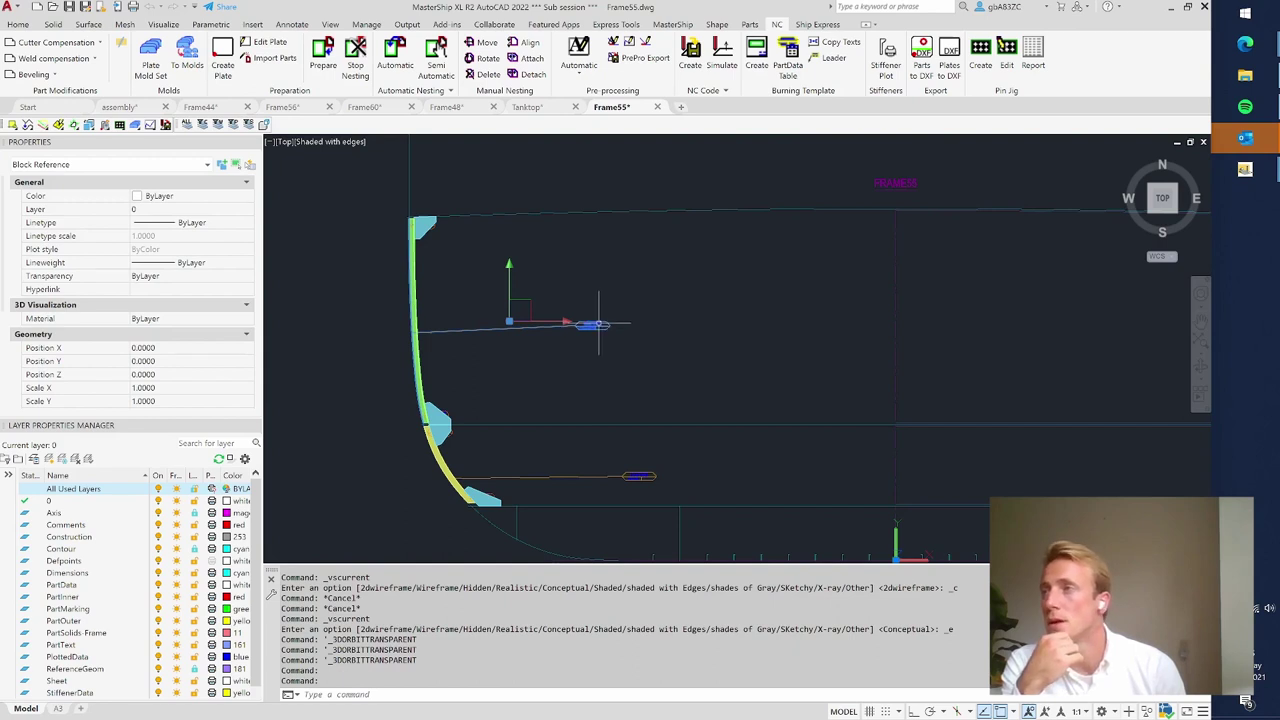
scroll(594, 330, up, 5)
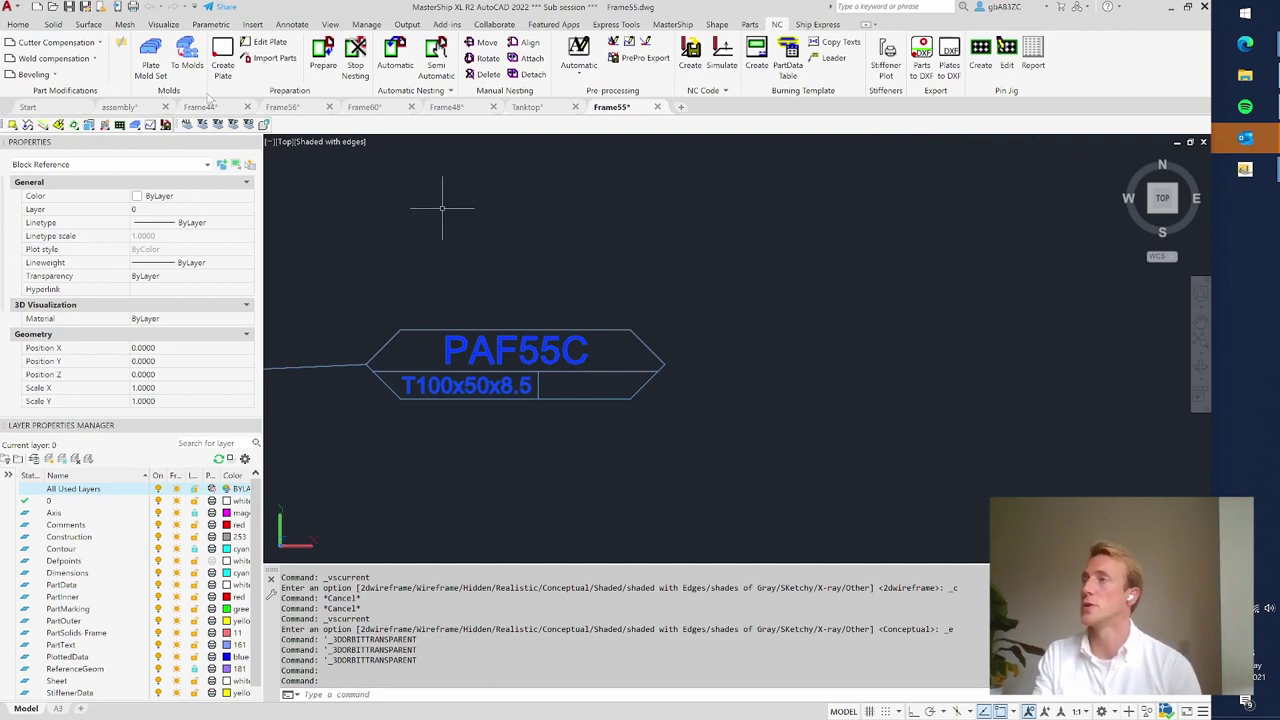
- Open the stiffener drawing PAF55C.dwg from the project's Stiffnerplots folder
click(52, 6)
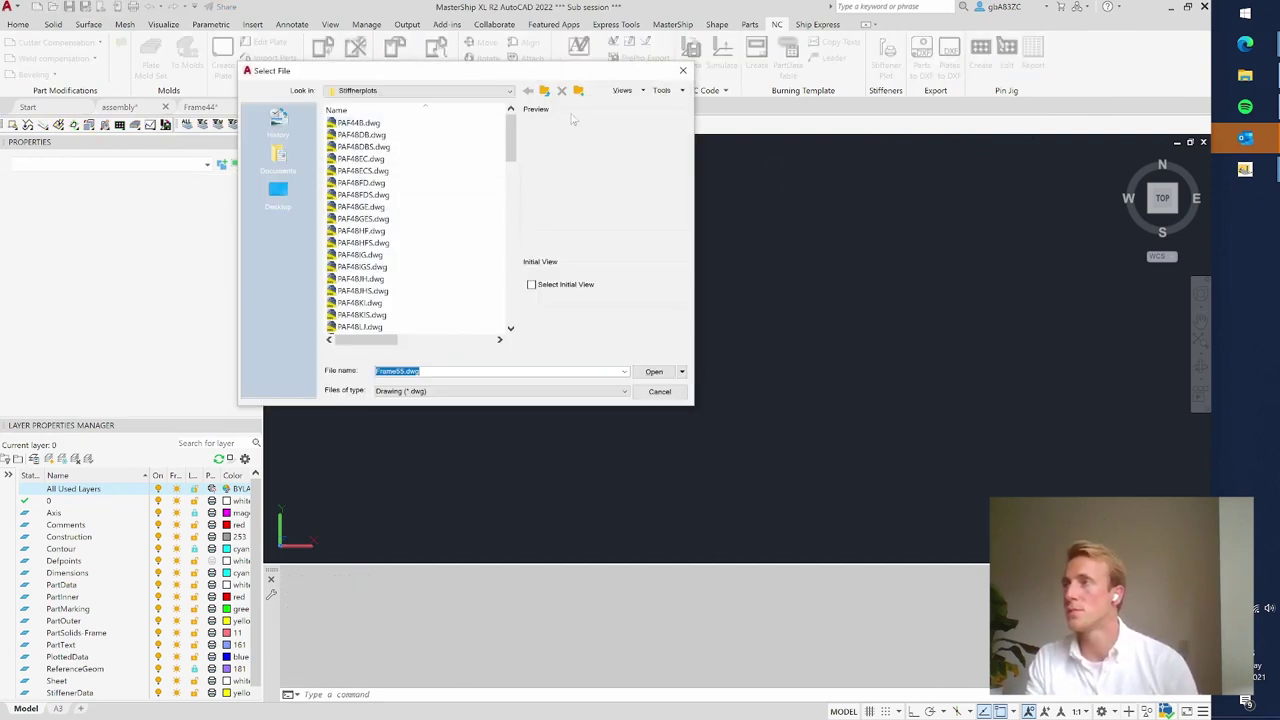
click(545, 91)
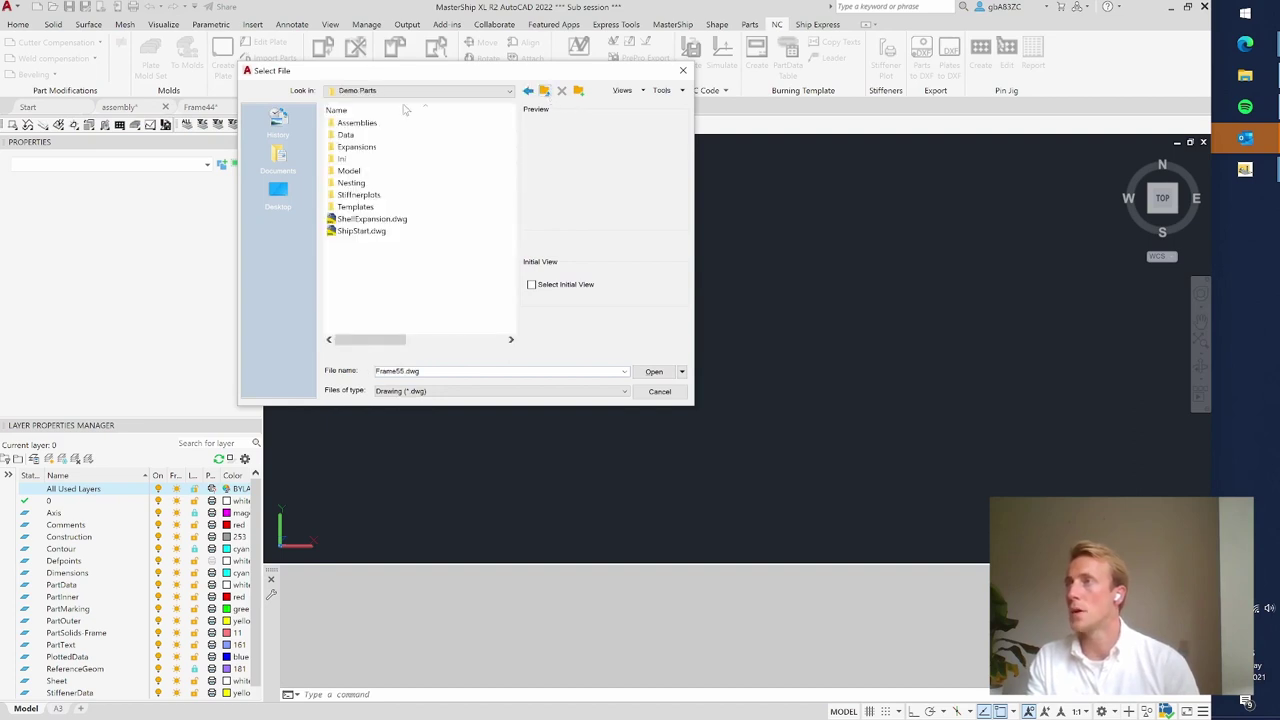
double_click(385, 195)
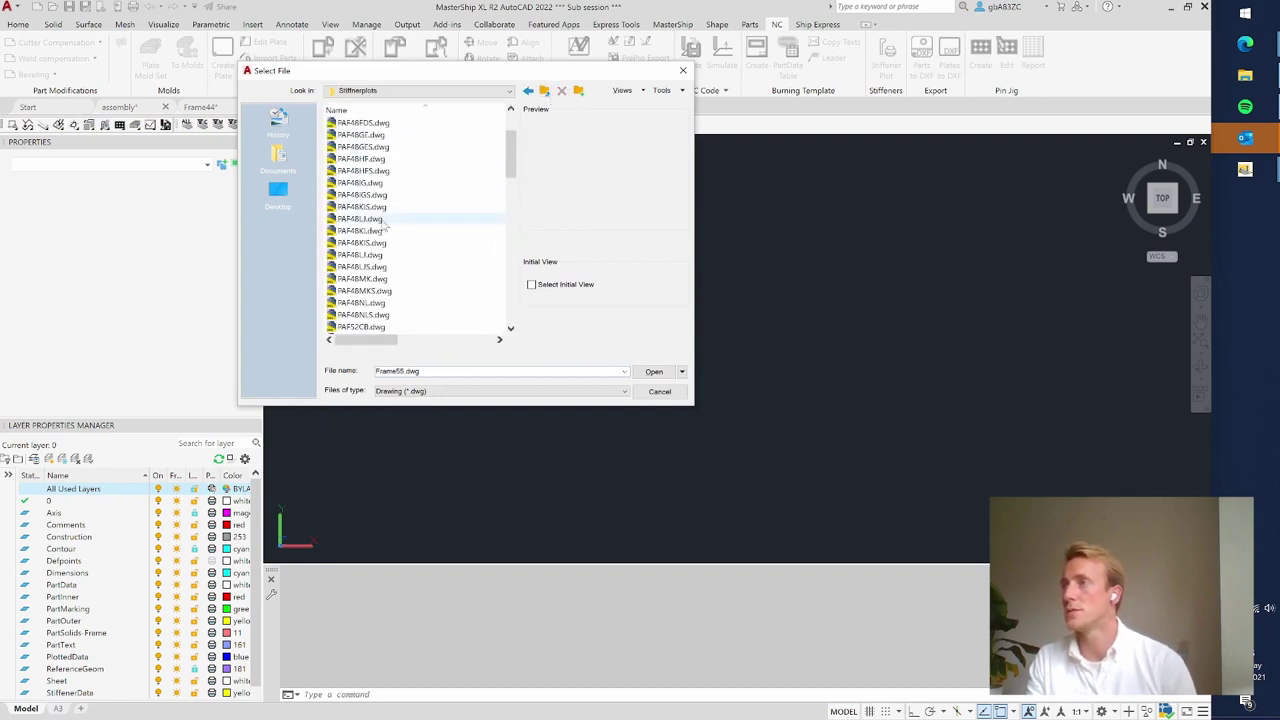
scroll(385, 230, down, 10)
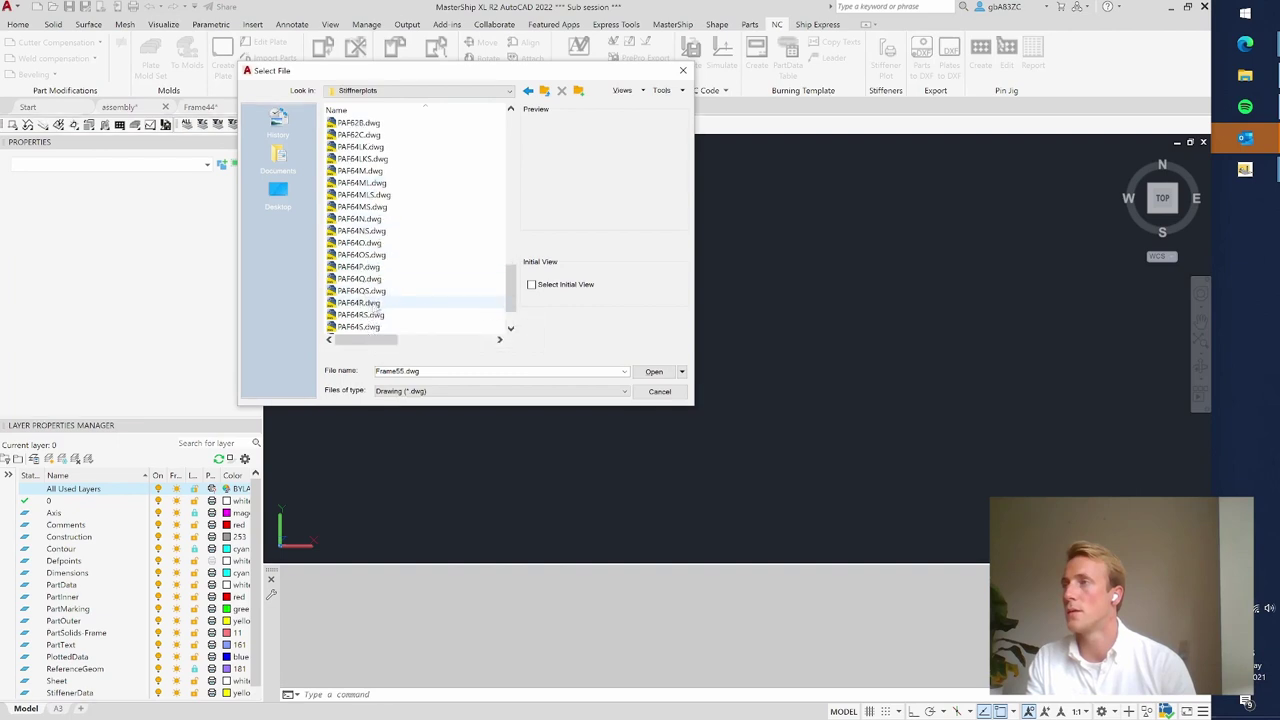
scroll(365, 300, up, 5)
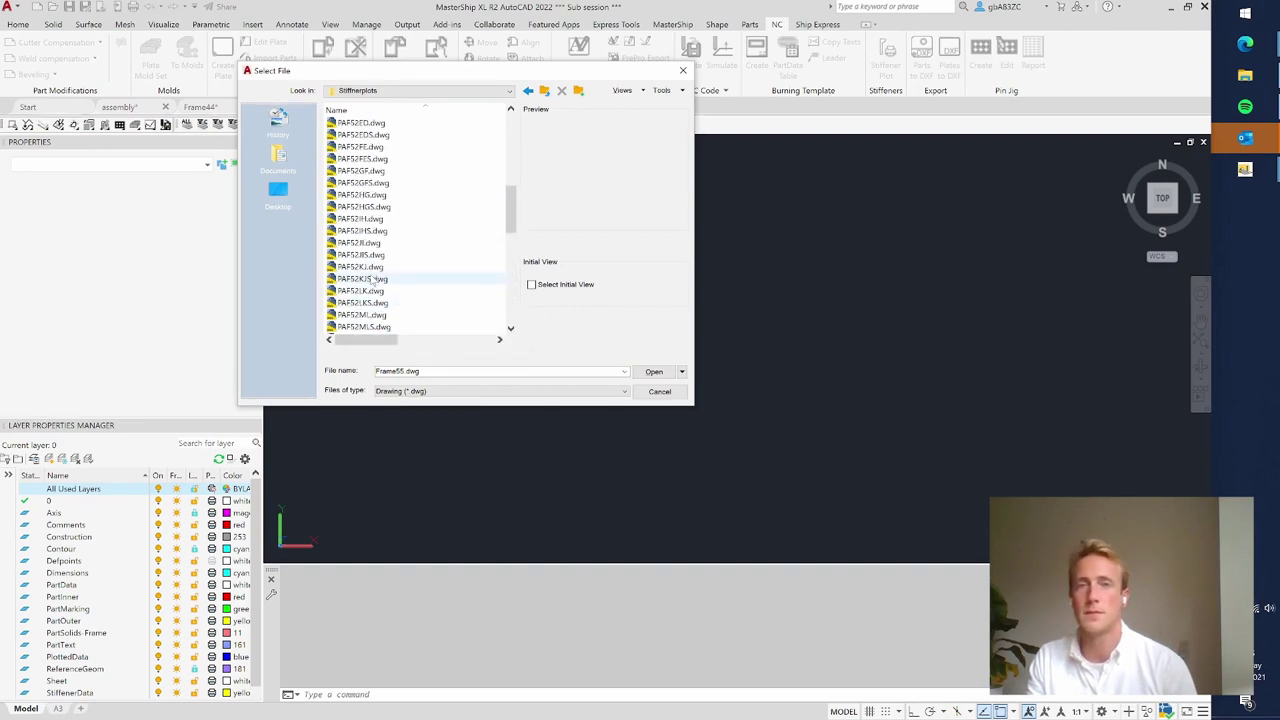
scroll(372, 283, down, 2)
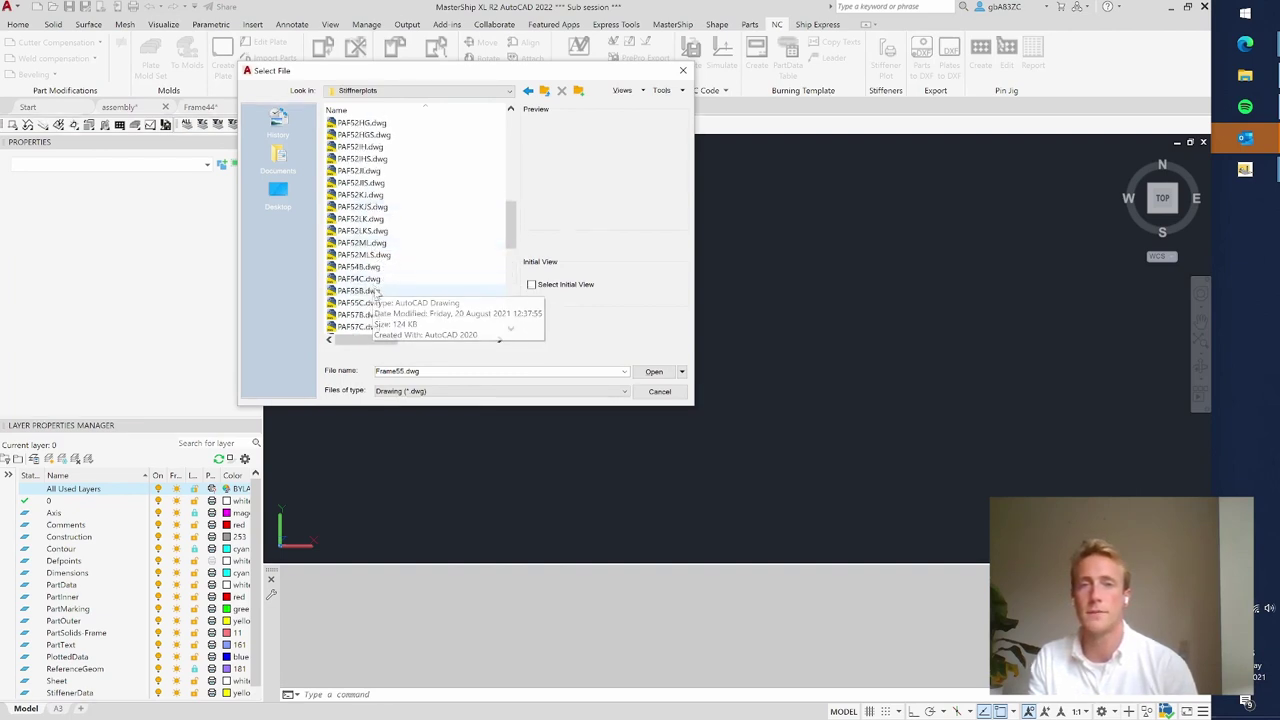
click(371, 280)
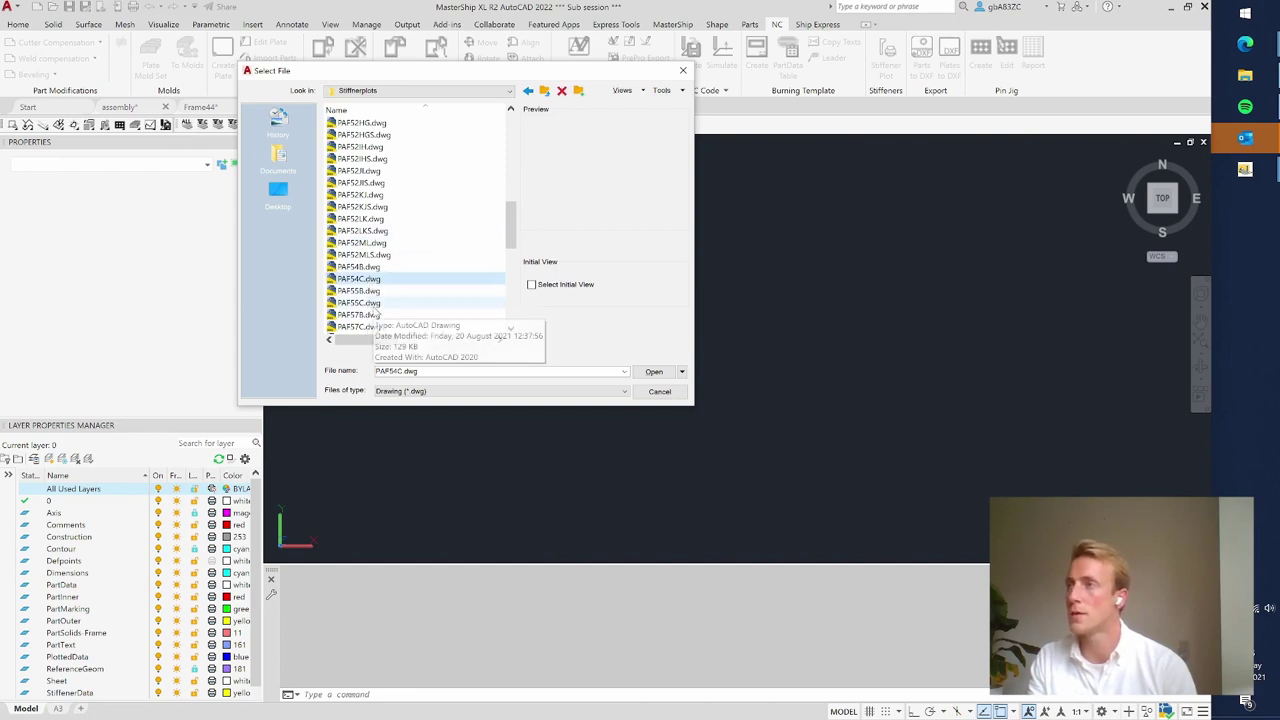
click(373, 303)
click(647, 376)
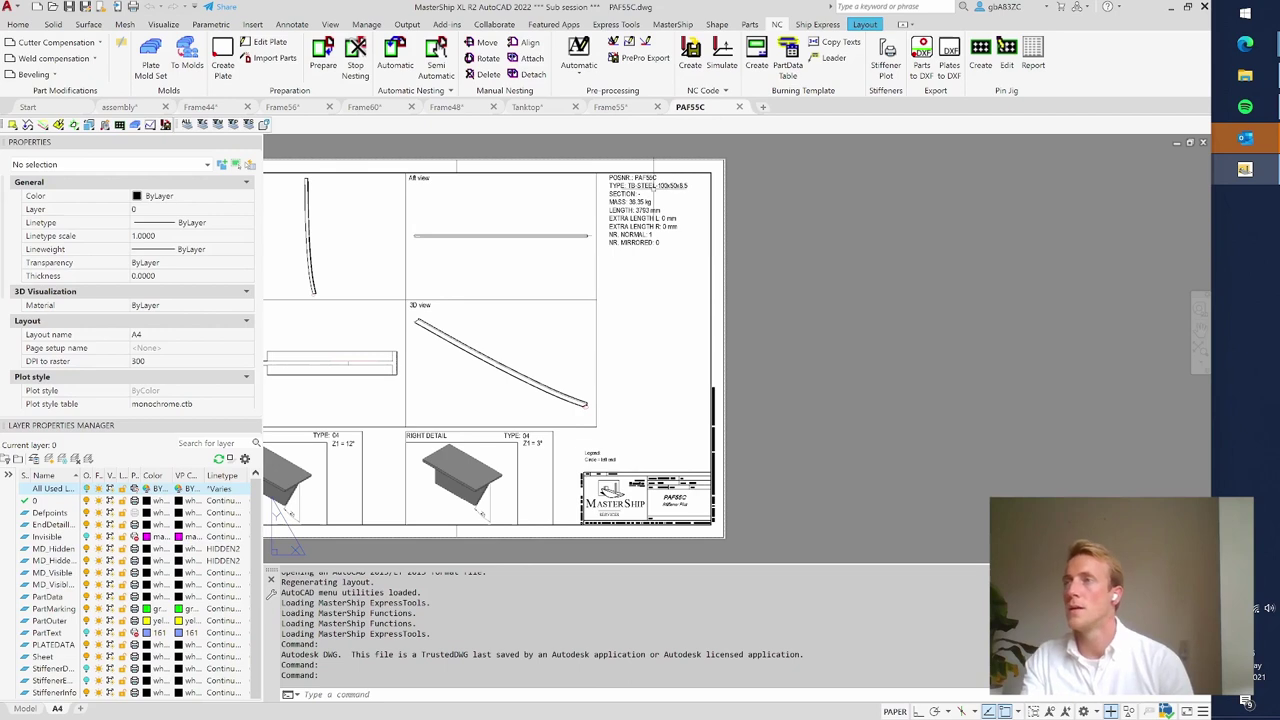
- Examine the PAF55C stiffener plot: its views, part data, left and right end details and title block
scroll(693, 272, down, 2)
scroll(628, 272, up, 2)
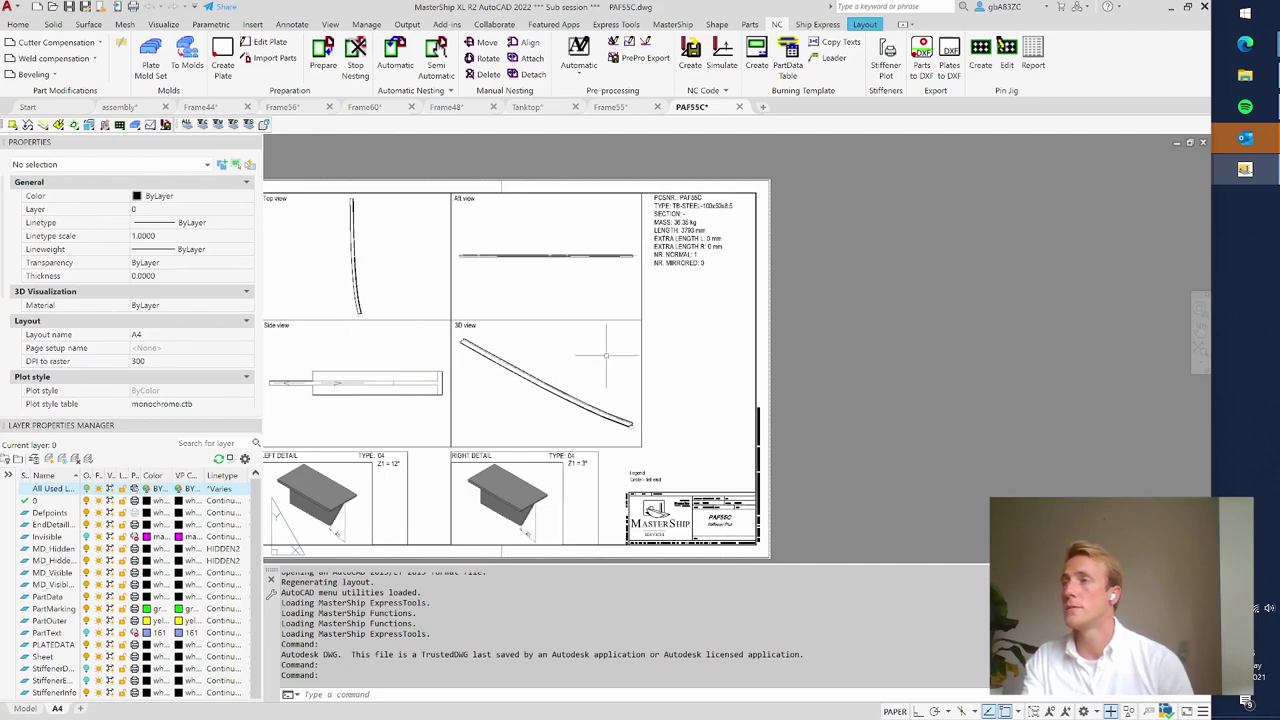
scroll(697, 199, up, 6)
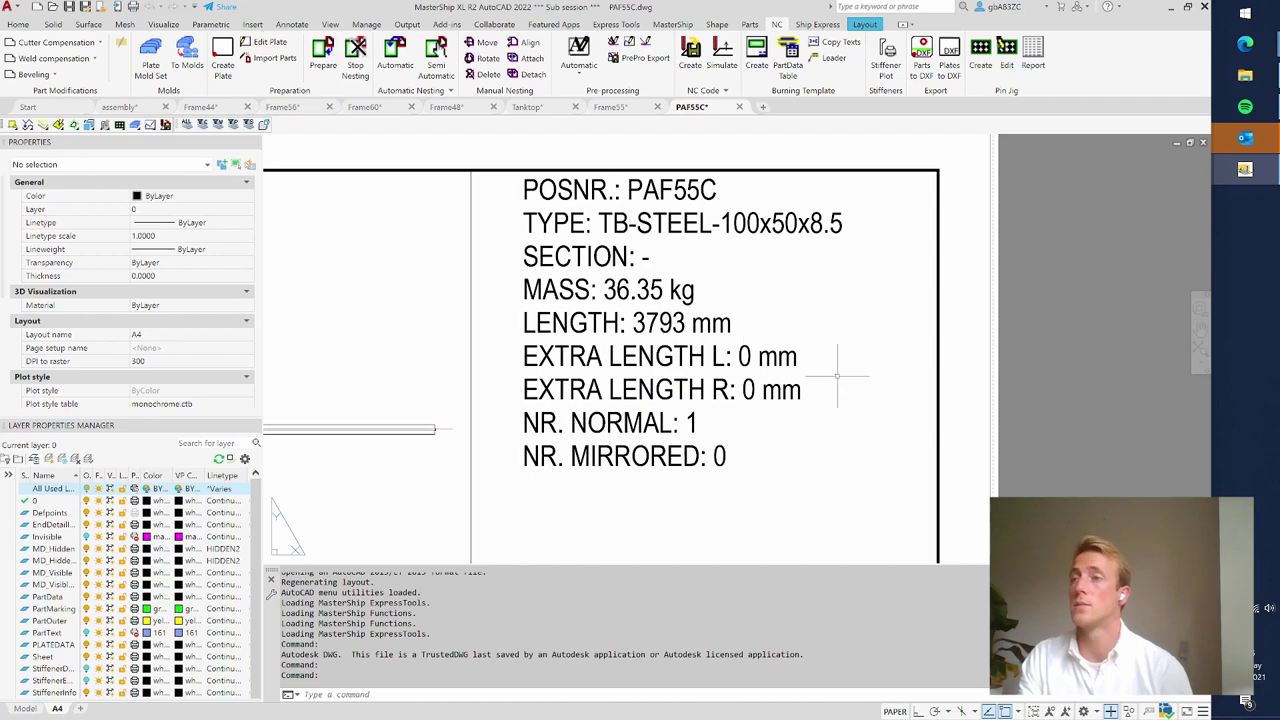
scroll(847, 371, down, 4)
scroll(847, 371, down, 5)
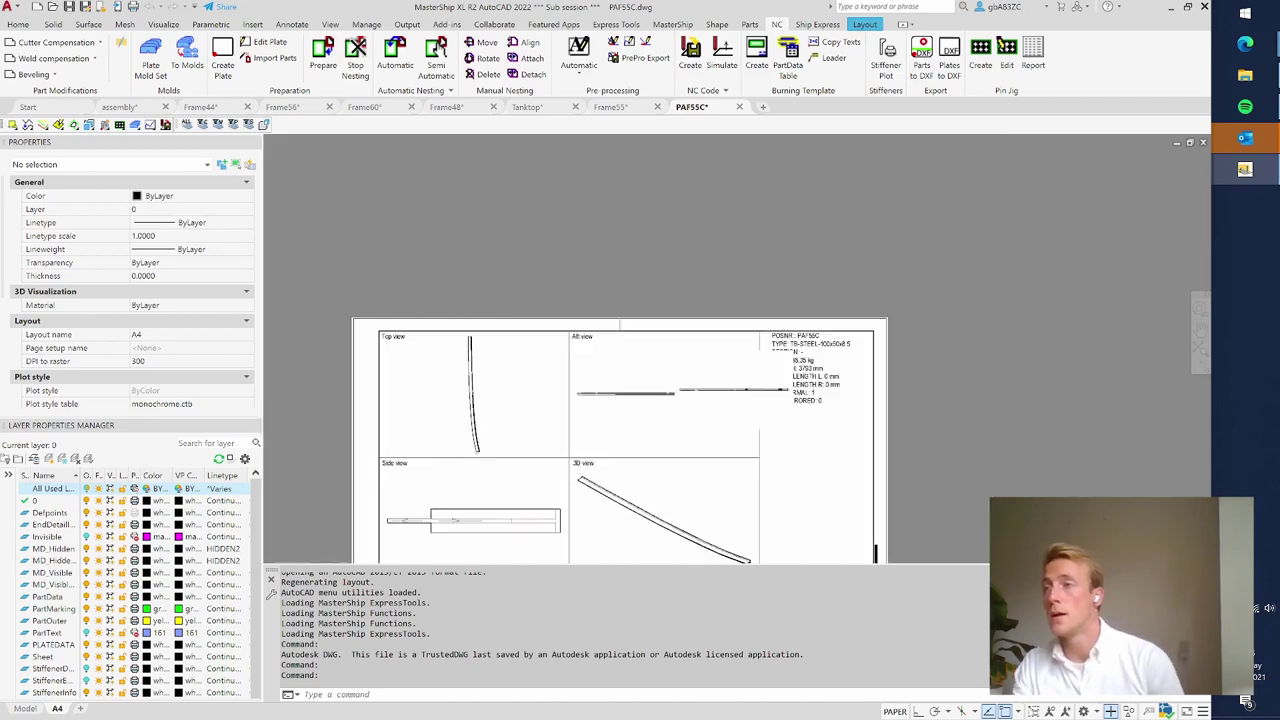
scroll(790, 550, up, 7)
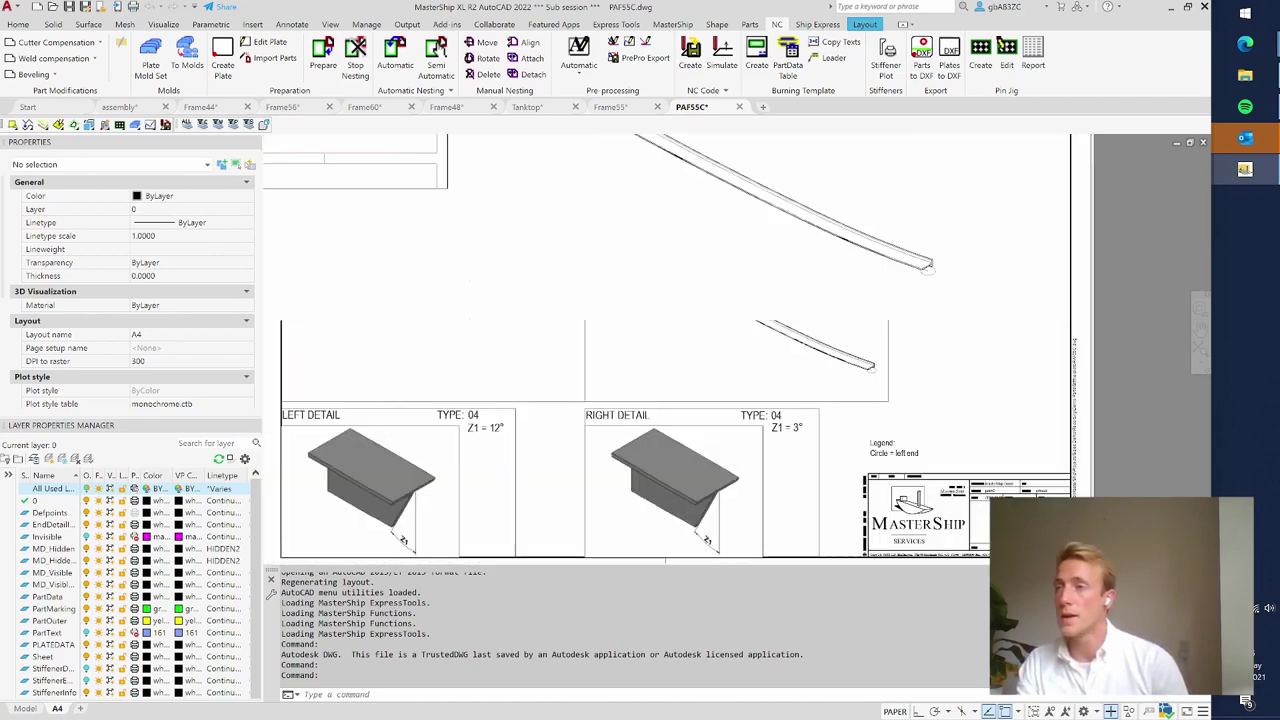
scroll(650, 440, down, 2)
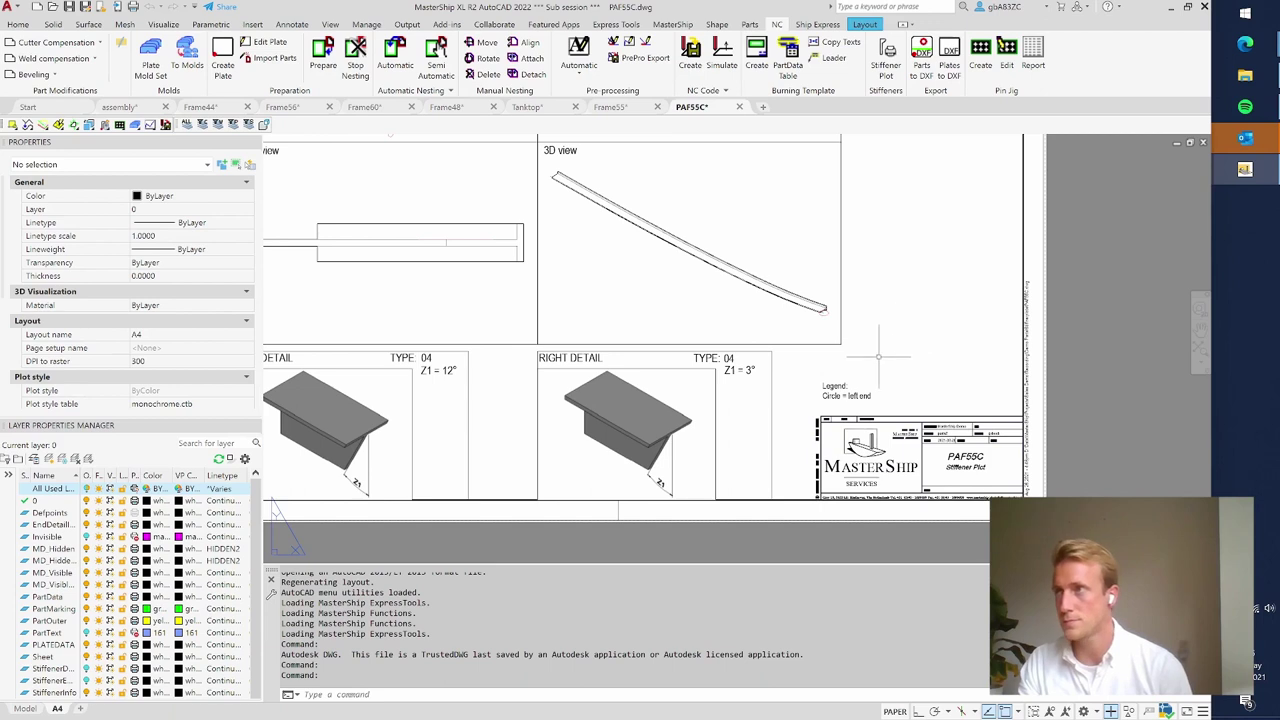
scroll(872, 337, down, 3)
scroll(812, 302, up, 2)
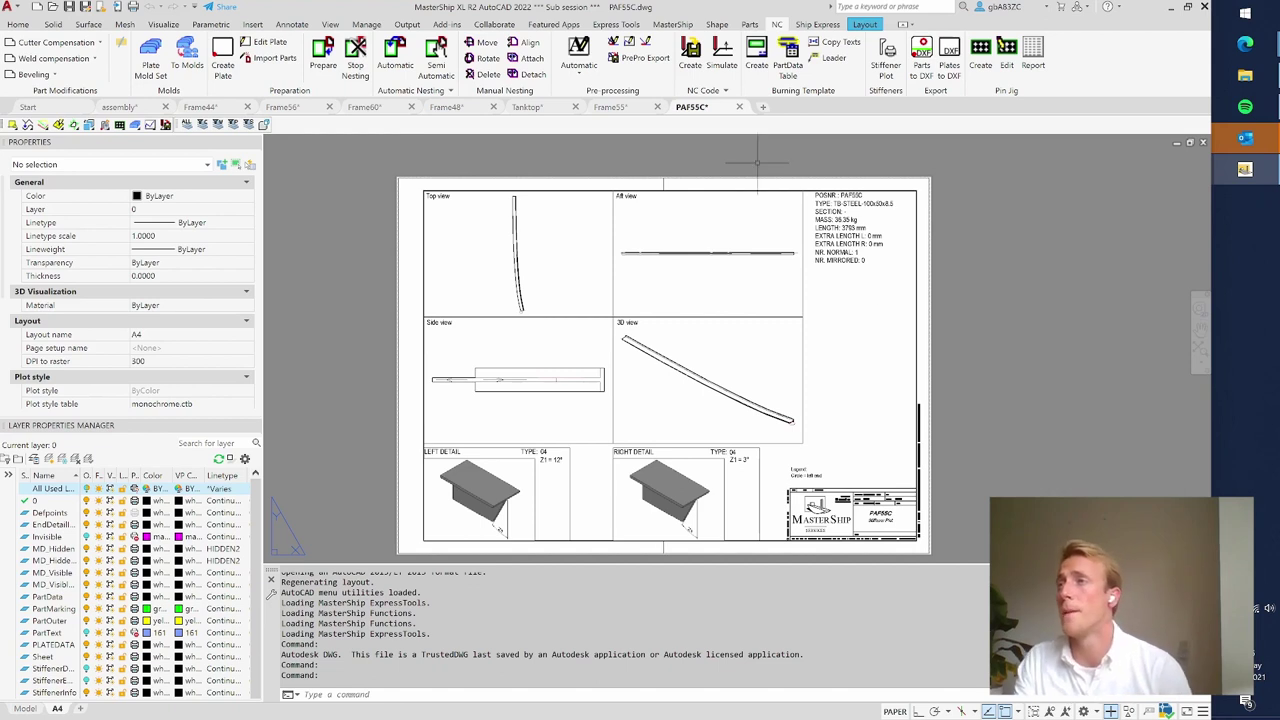
- Close the PAF55C plot without saving and select the left-hand lower plate with two openings in the Frame48 drawing
click(739, 107)
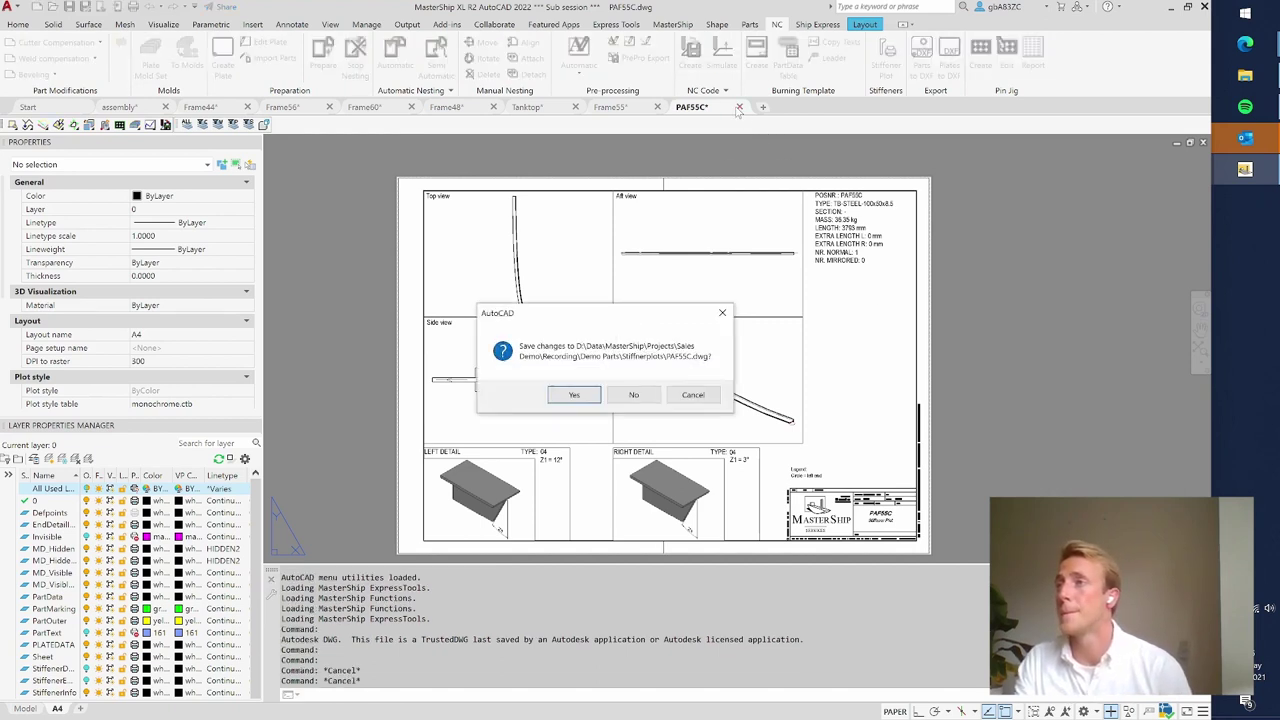
click(634, 395)
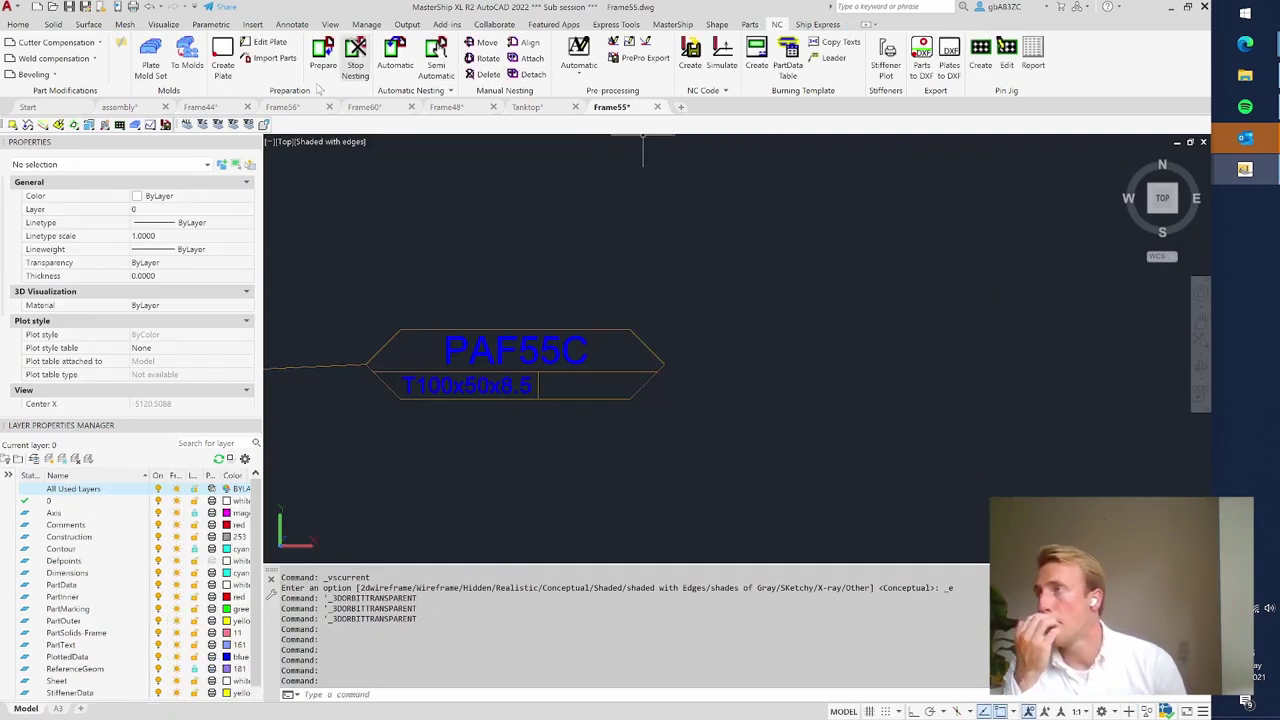
click(285, 107)
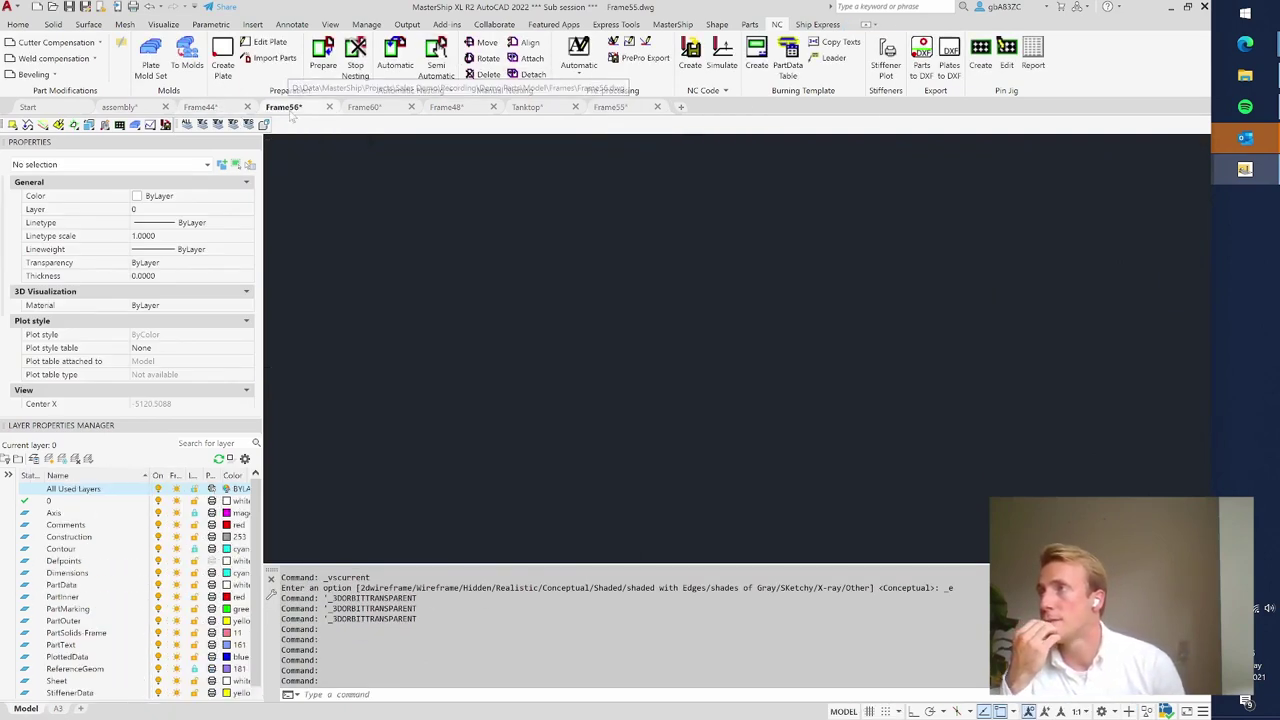
click(447, 107)
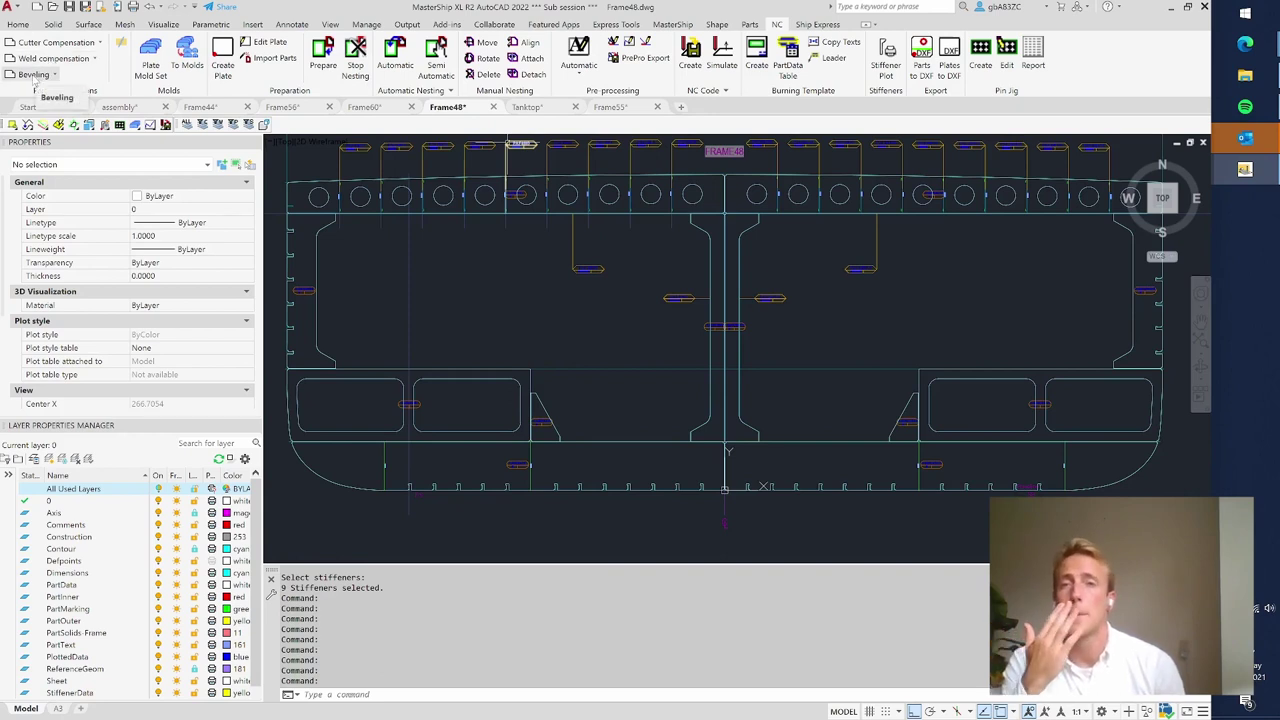
click(416, 406)
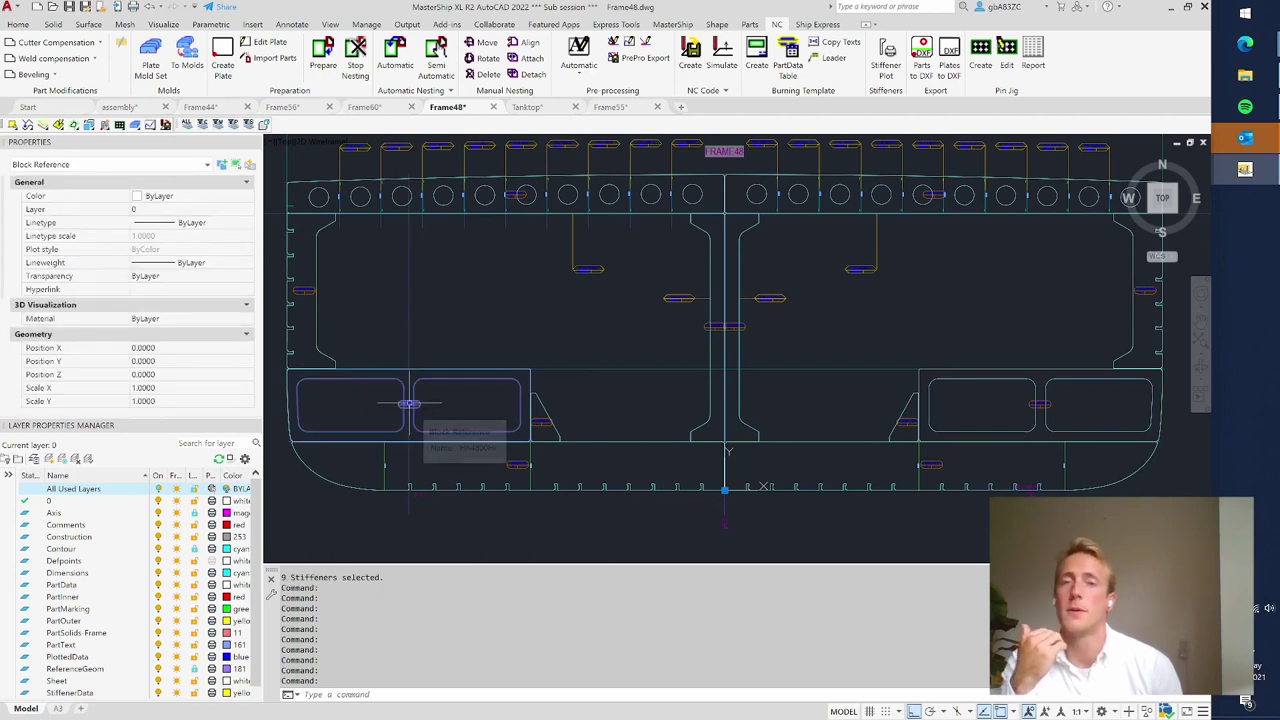
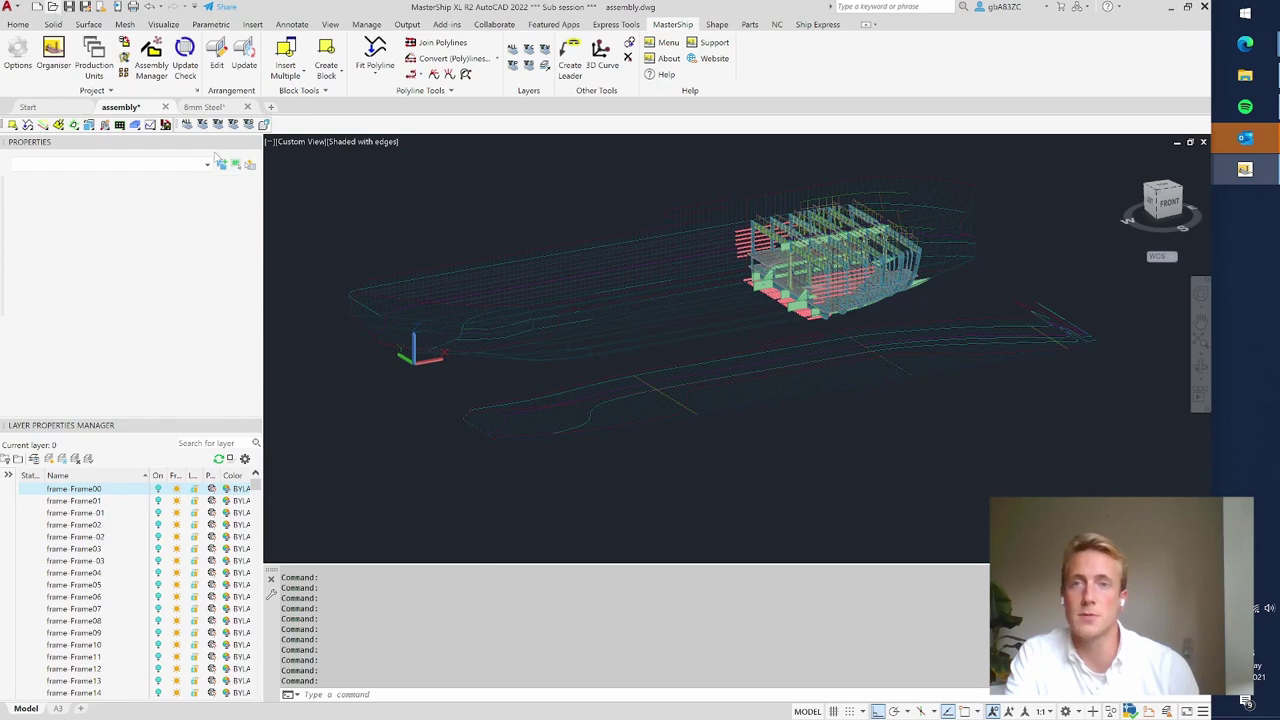
- Open the nesting drawing 8mm Steel - Demo.dwg from the Nesting folder of Demo Parts
key(ctrl+o)
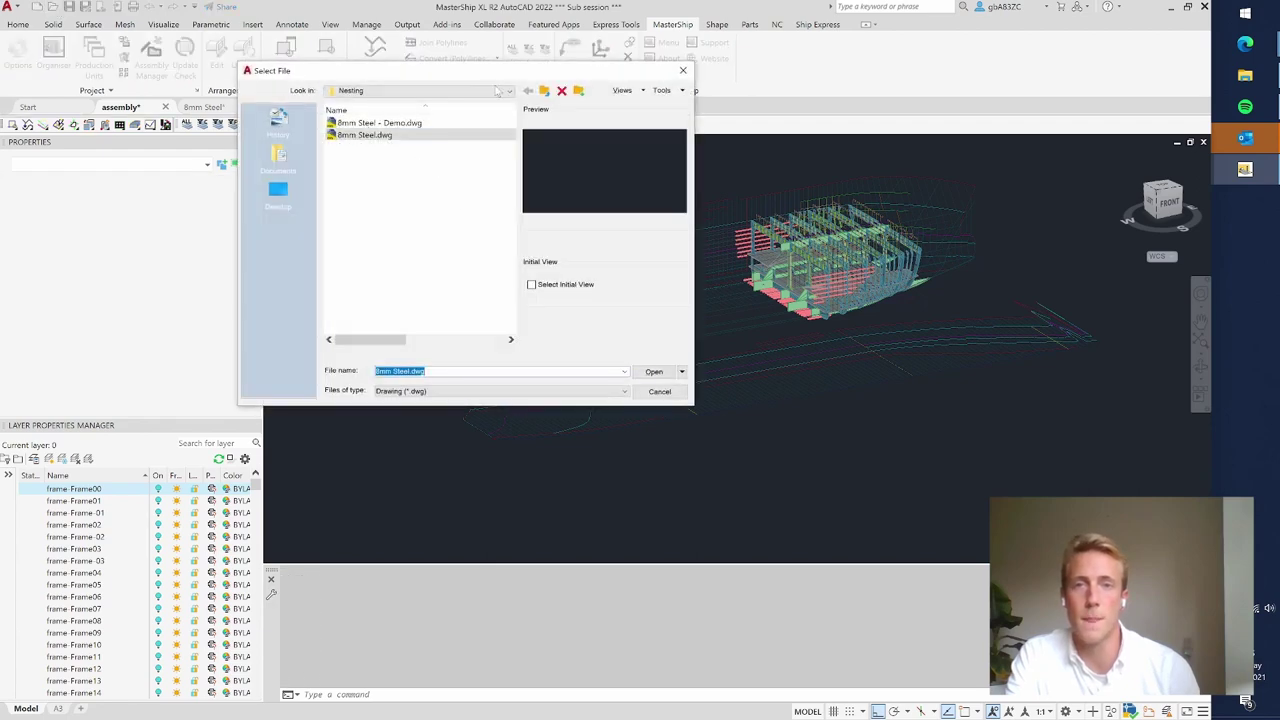
click(497, 90)
click(446, 198)
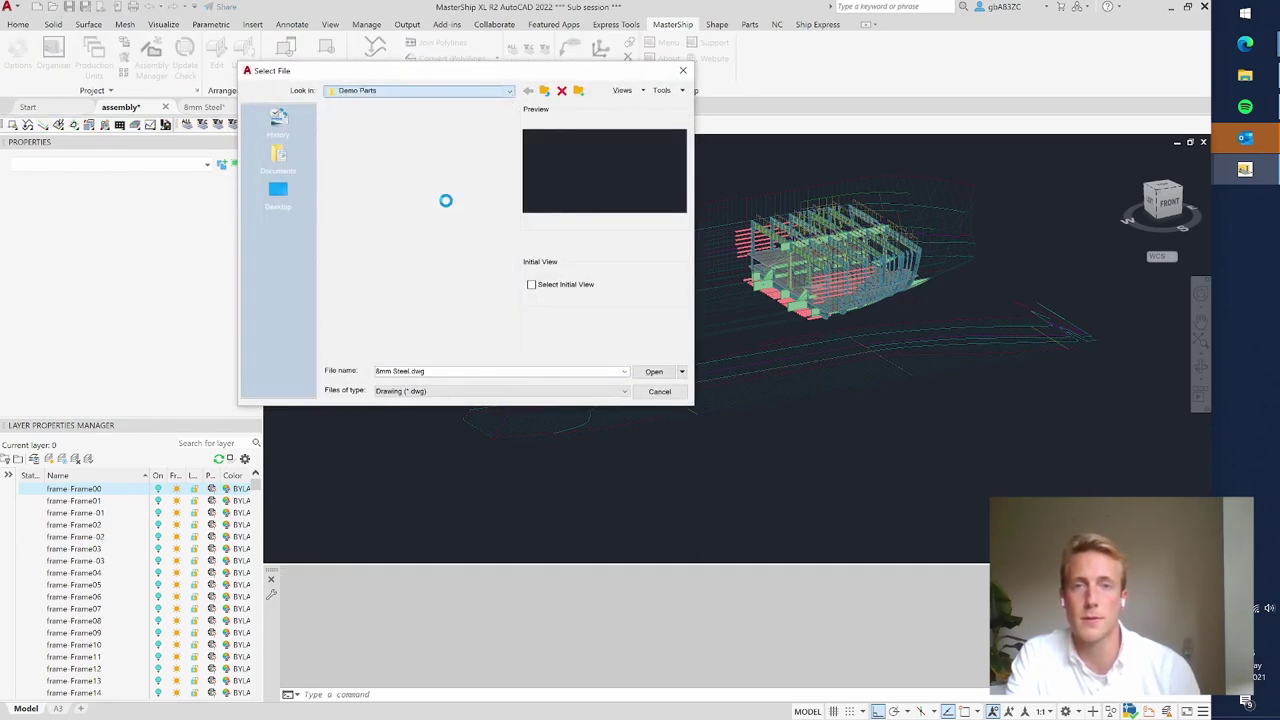
double_click(361, 192)
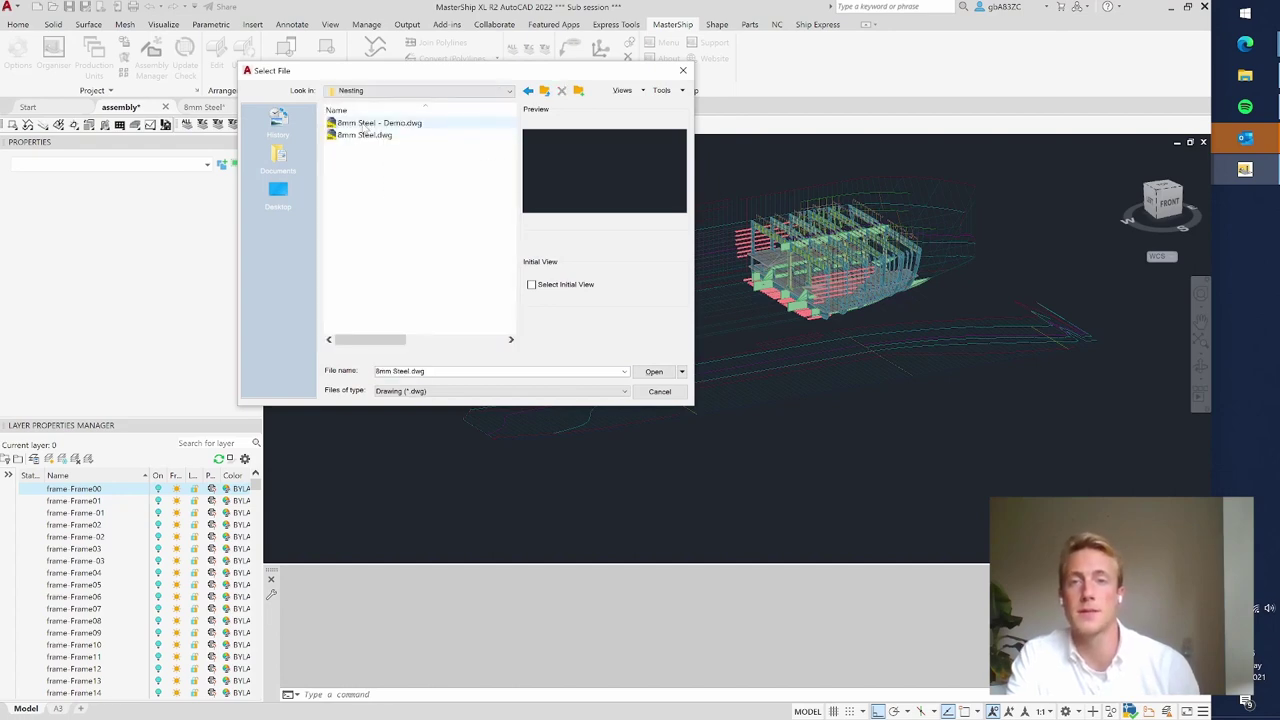
double_click(367, 124)
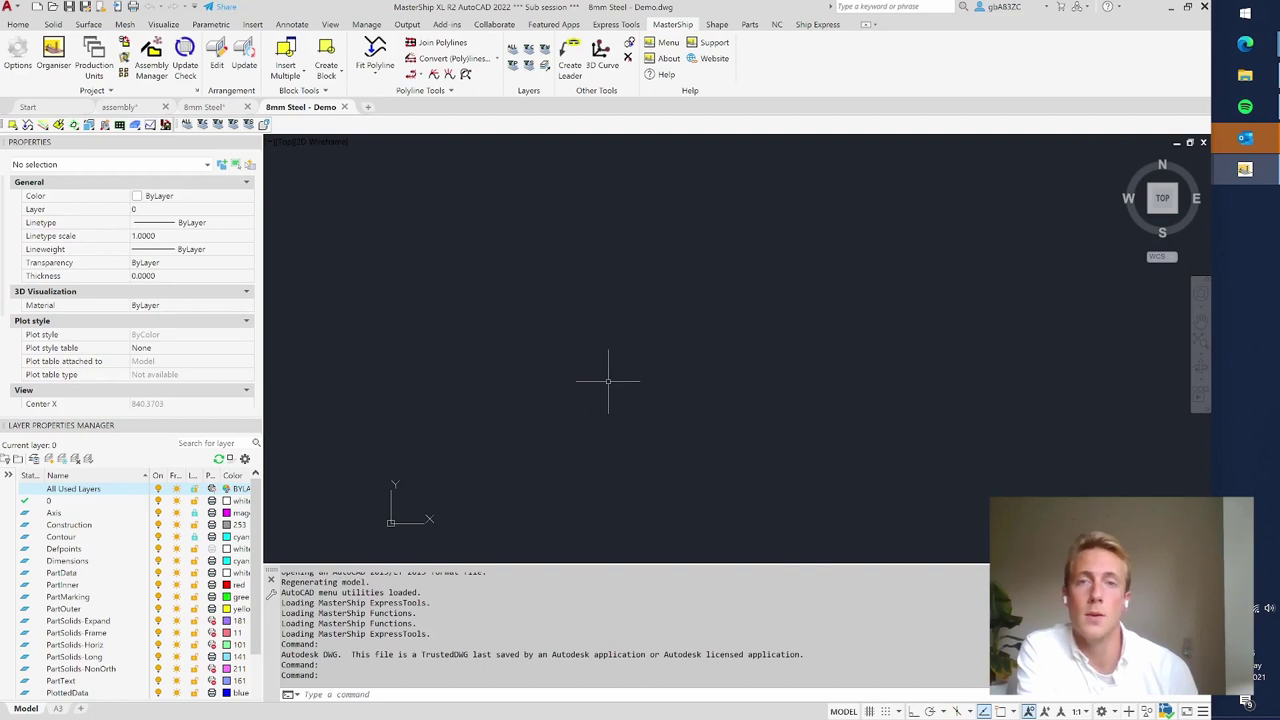
- Create 16 STEEL plates from identification 57, thickness 8, length 12000, width 3000, in 3 columns with spacing 300, inserted at the origin
click(782, 25)
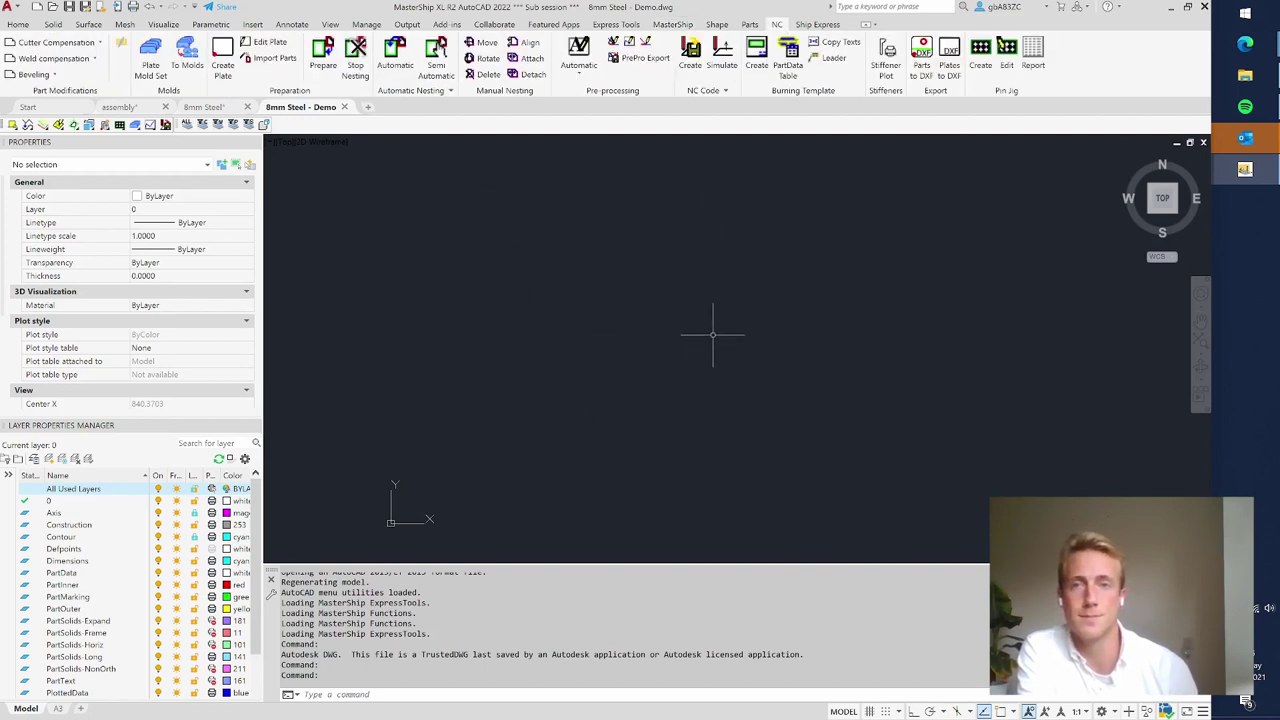
click(224, 62)
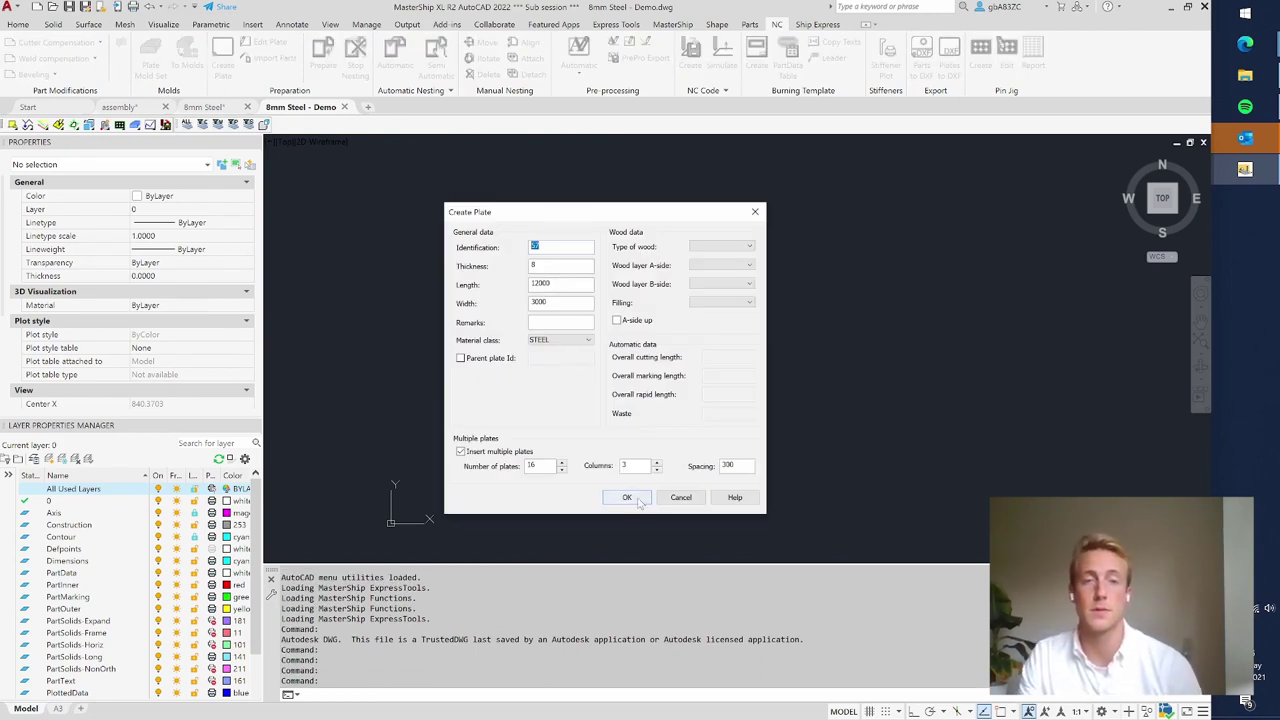
click(538, 246)
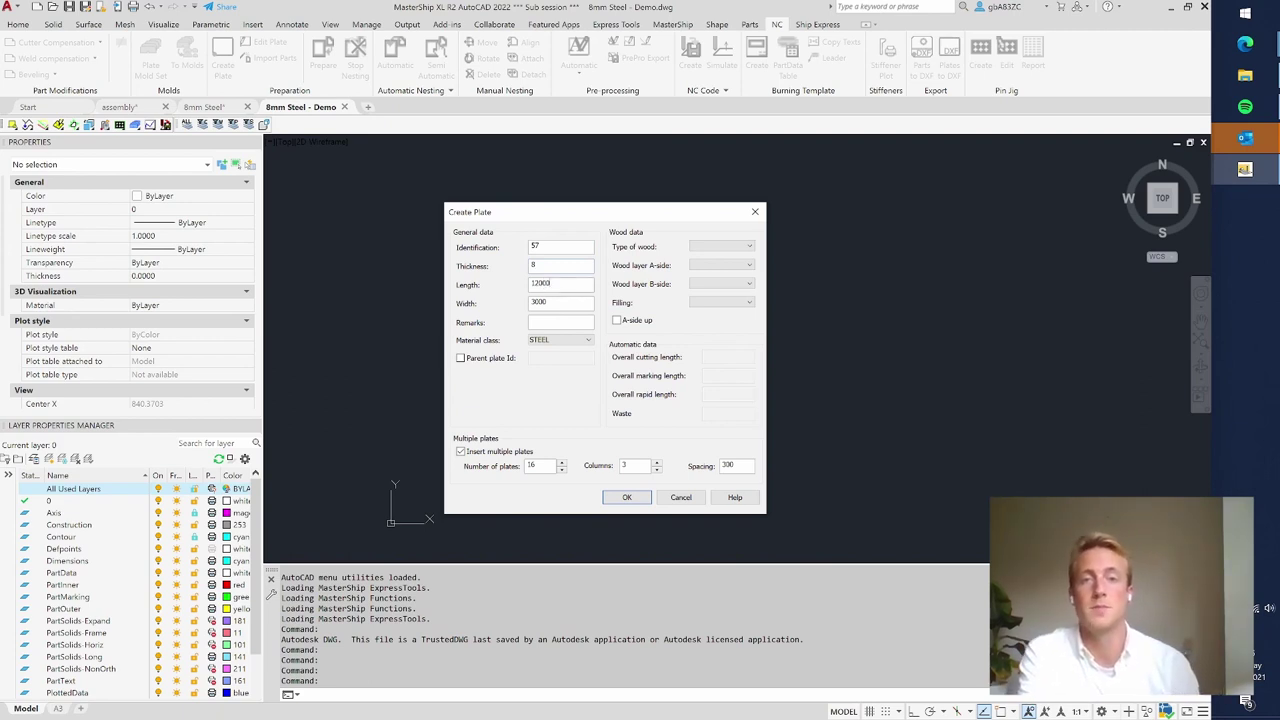
key(Tab)
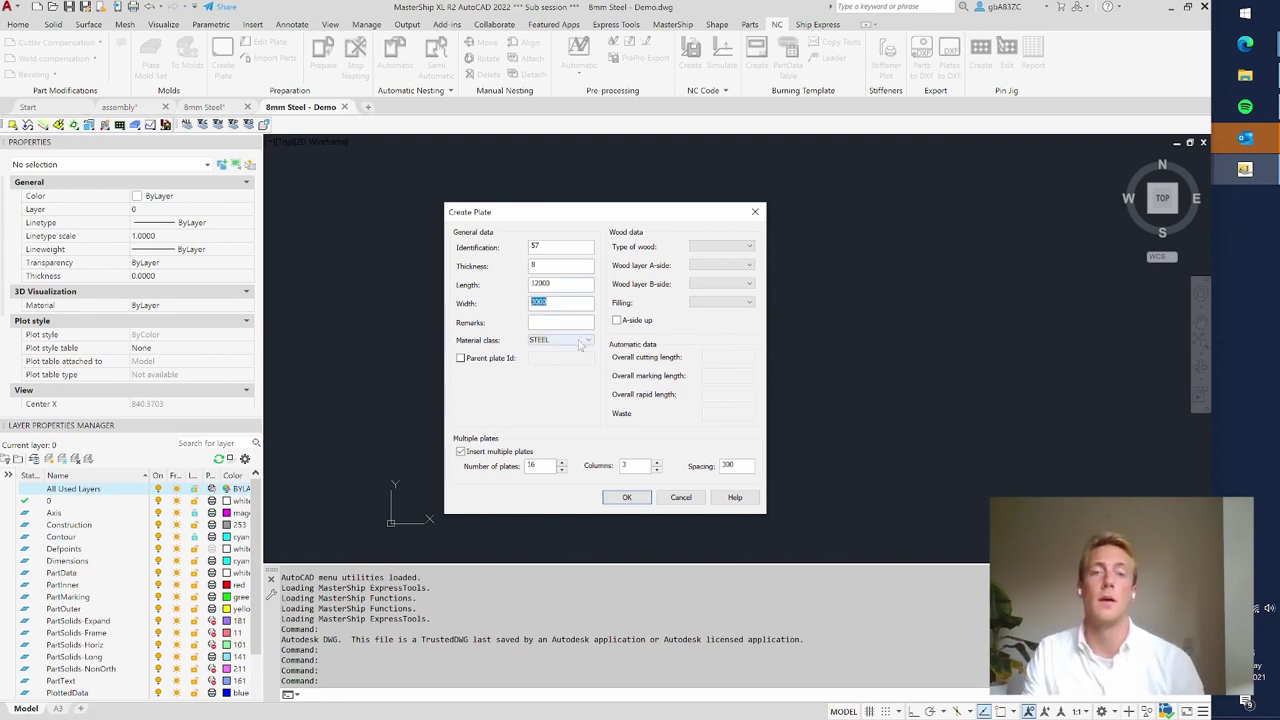
click(580, 344)
click(583, 345)
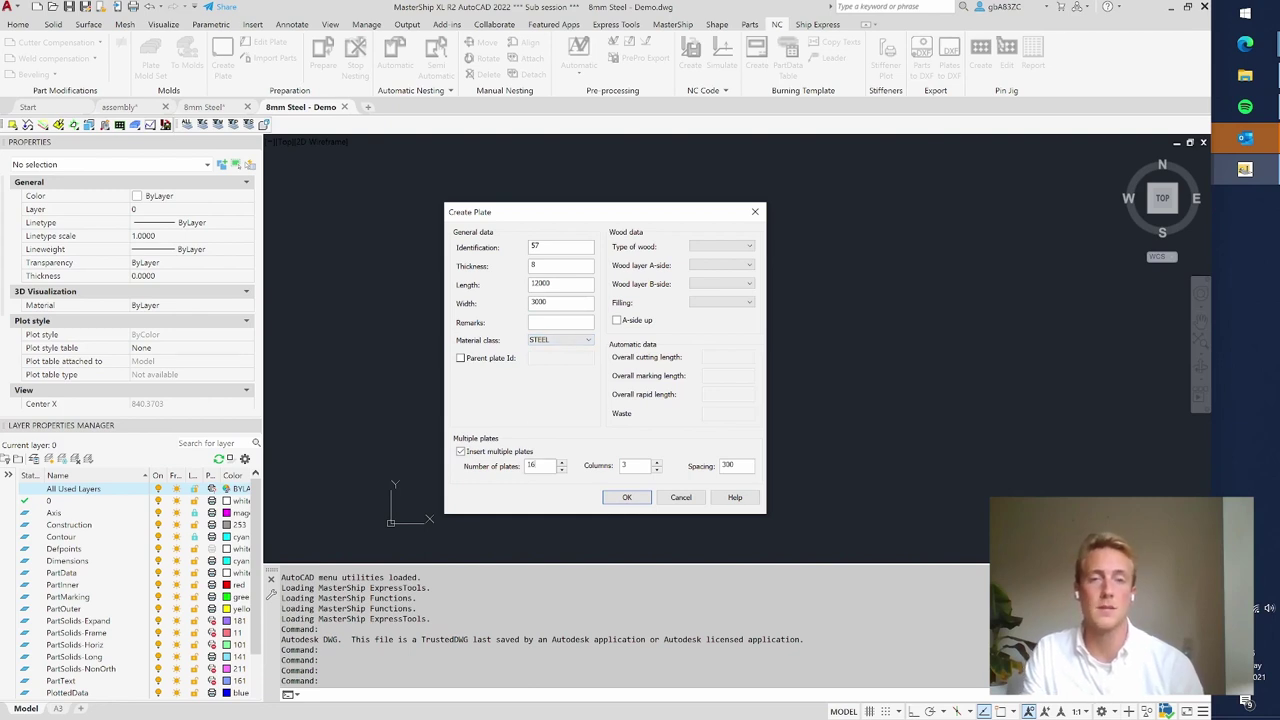
double_click(532, 466)
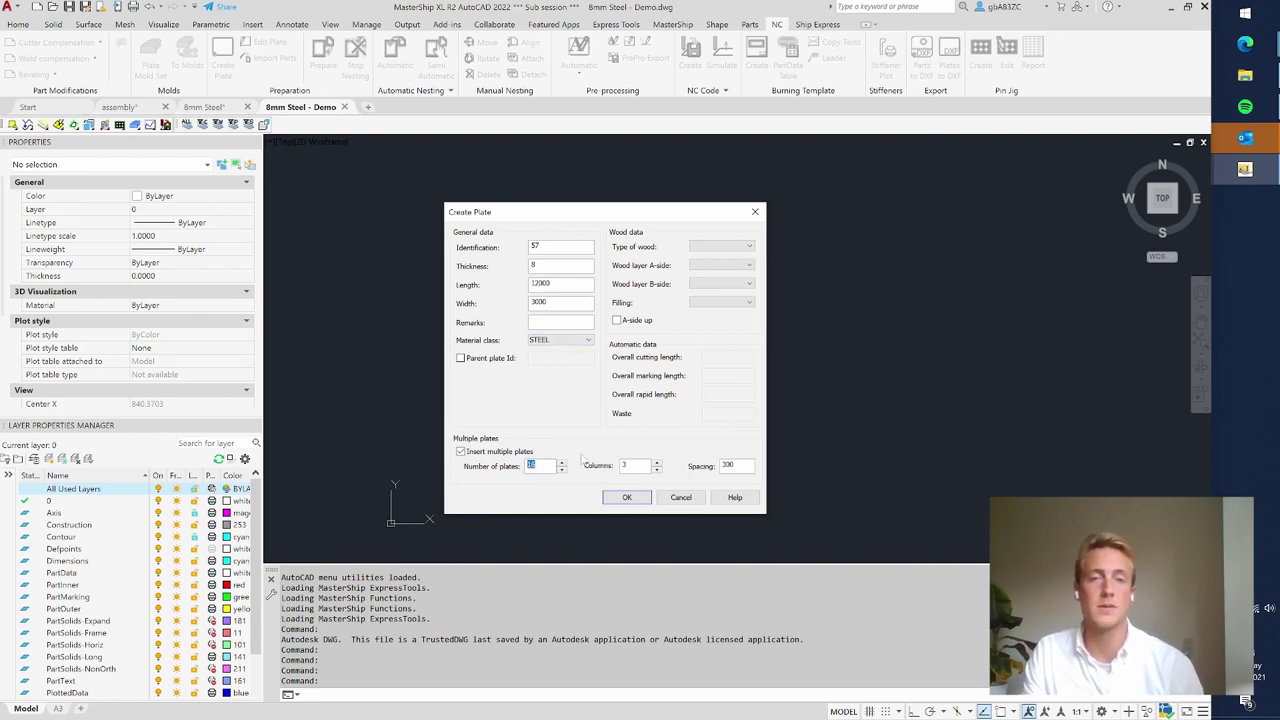
click(628, 497)
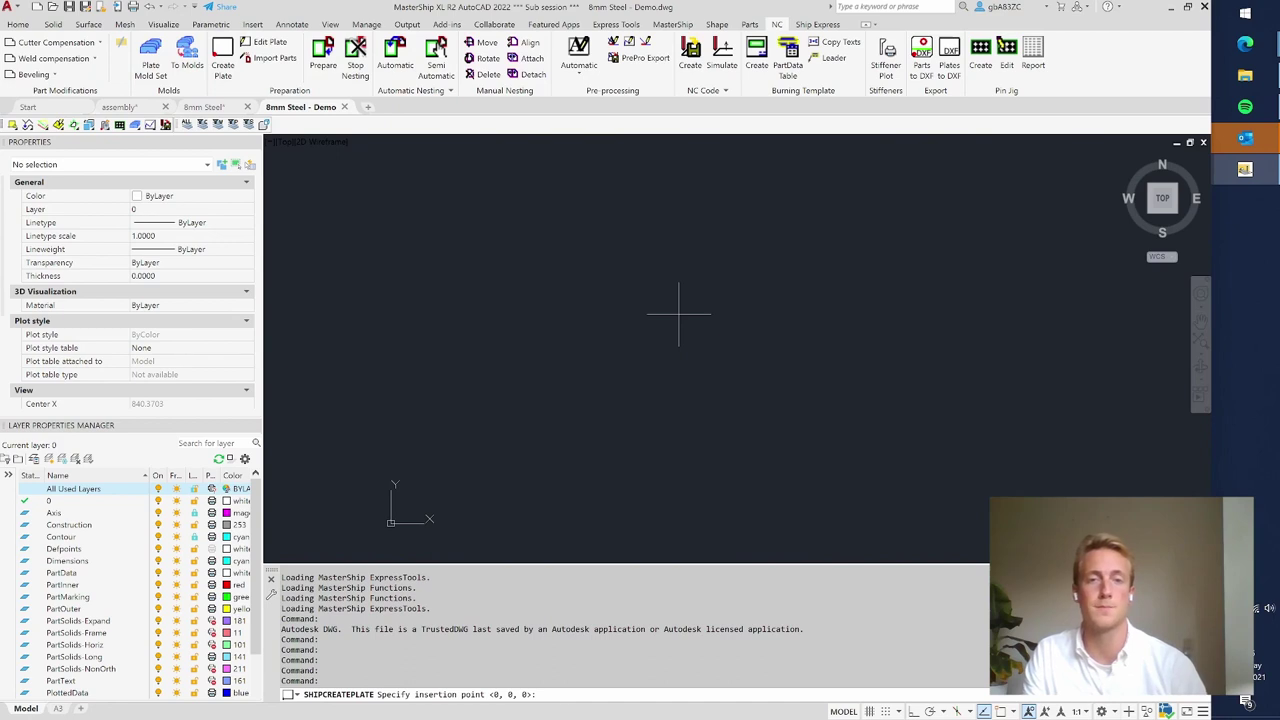
key(Return)
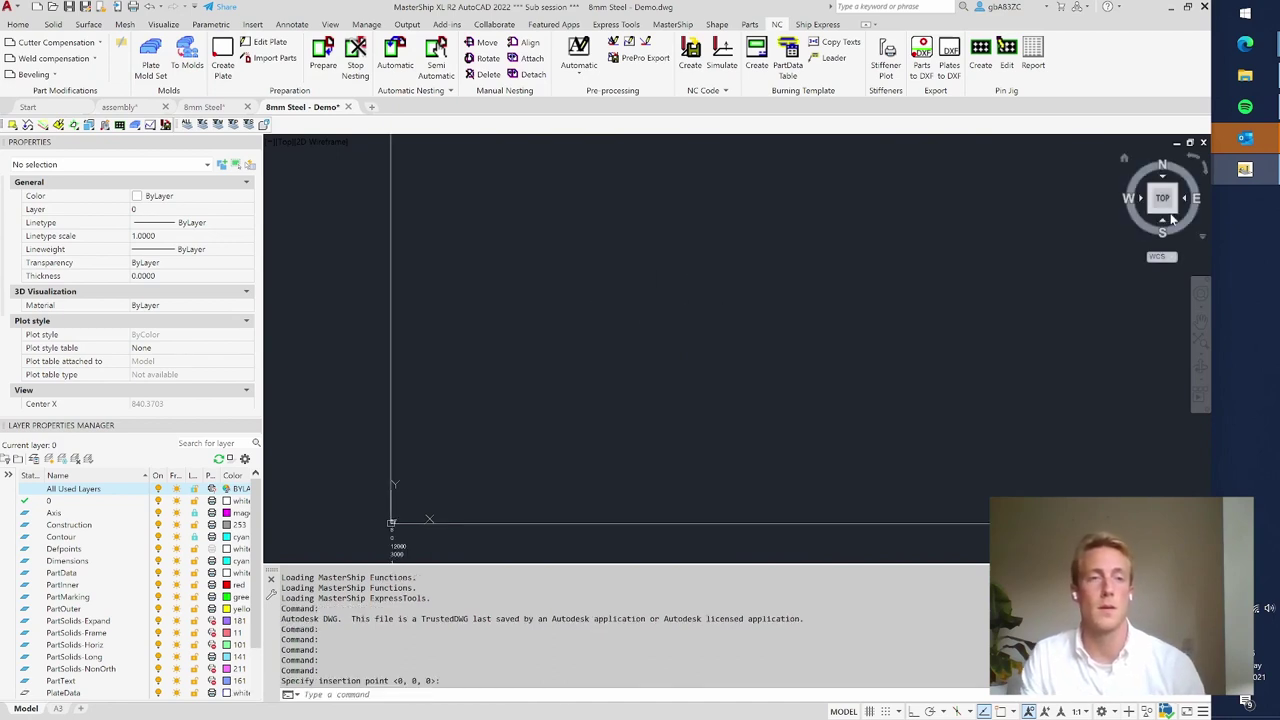
- Bring the whole plate array into view and select all 16 plates
scroll(829, 329, down, 6)
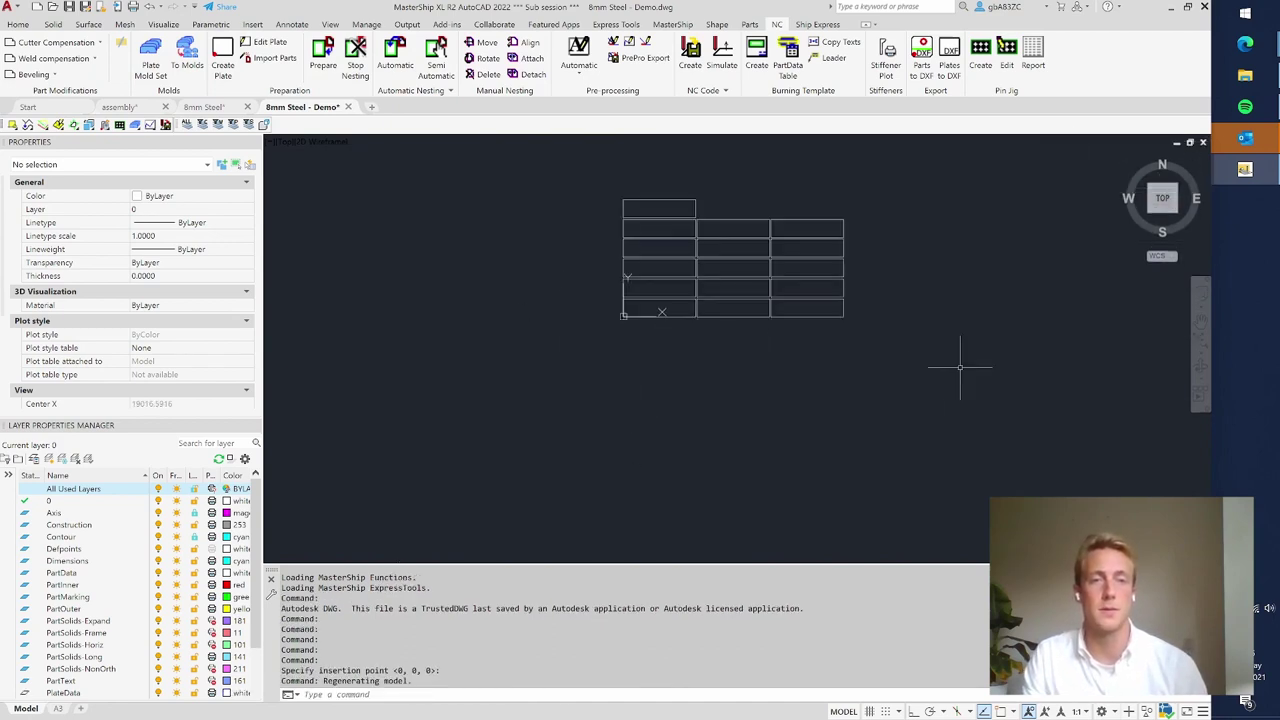
scroll(850, 310, down, 1)
scroll(865, 371, up, 3)
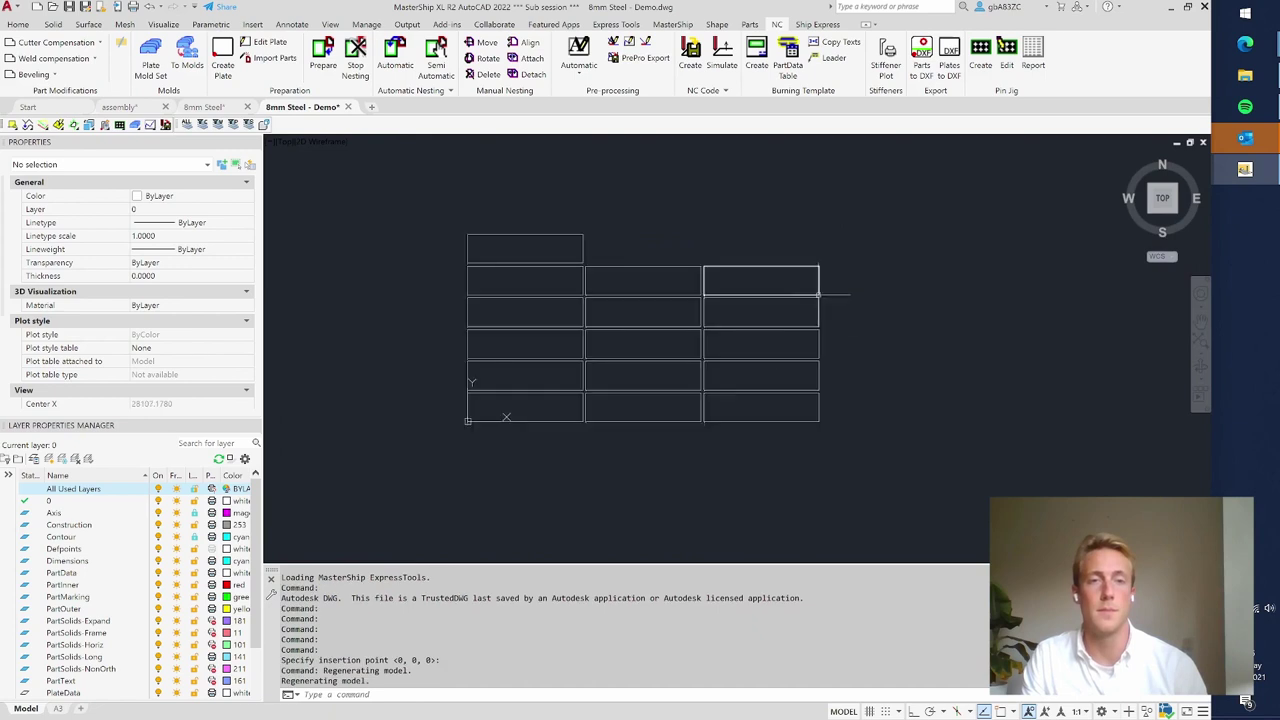
click(860, 452)
click(428, 207)
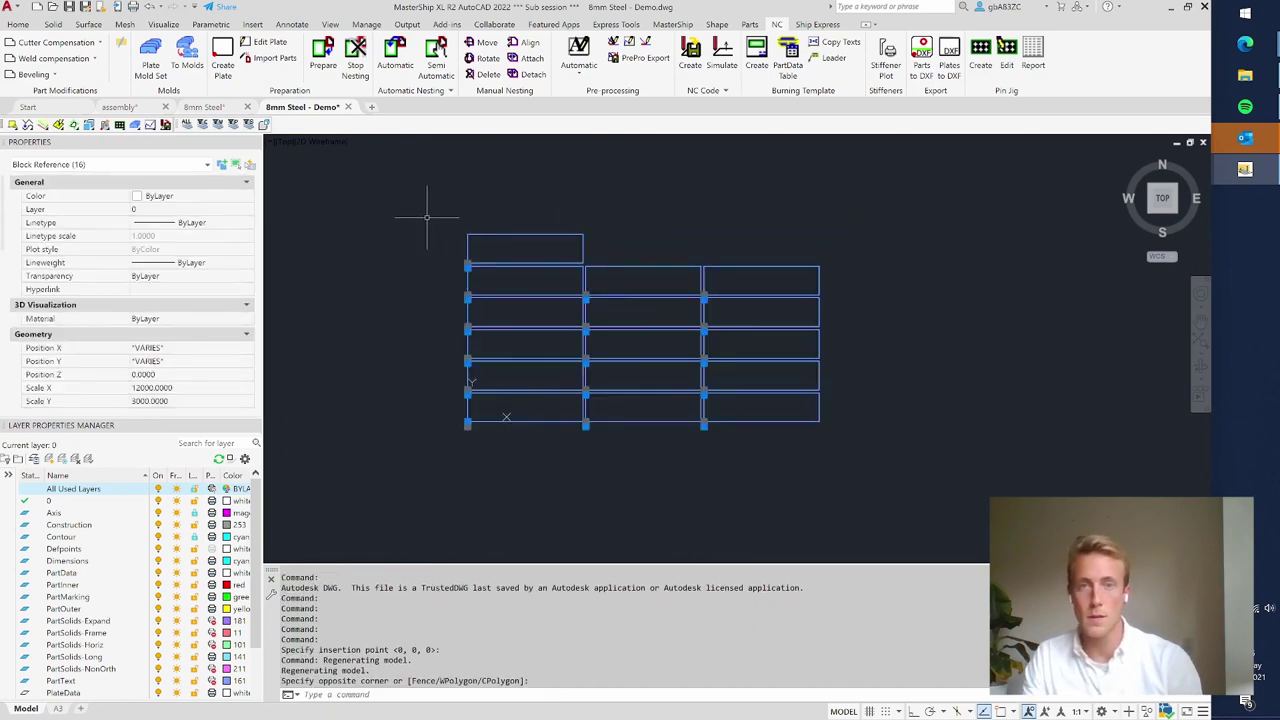
- Move the 16 selected plates horizontally to the right, clear of the drawing origin
text(m)
key(Return)
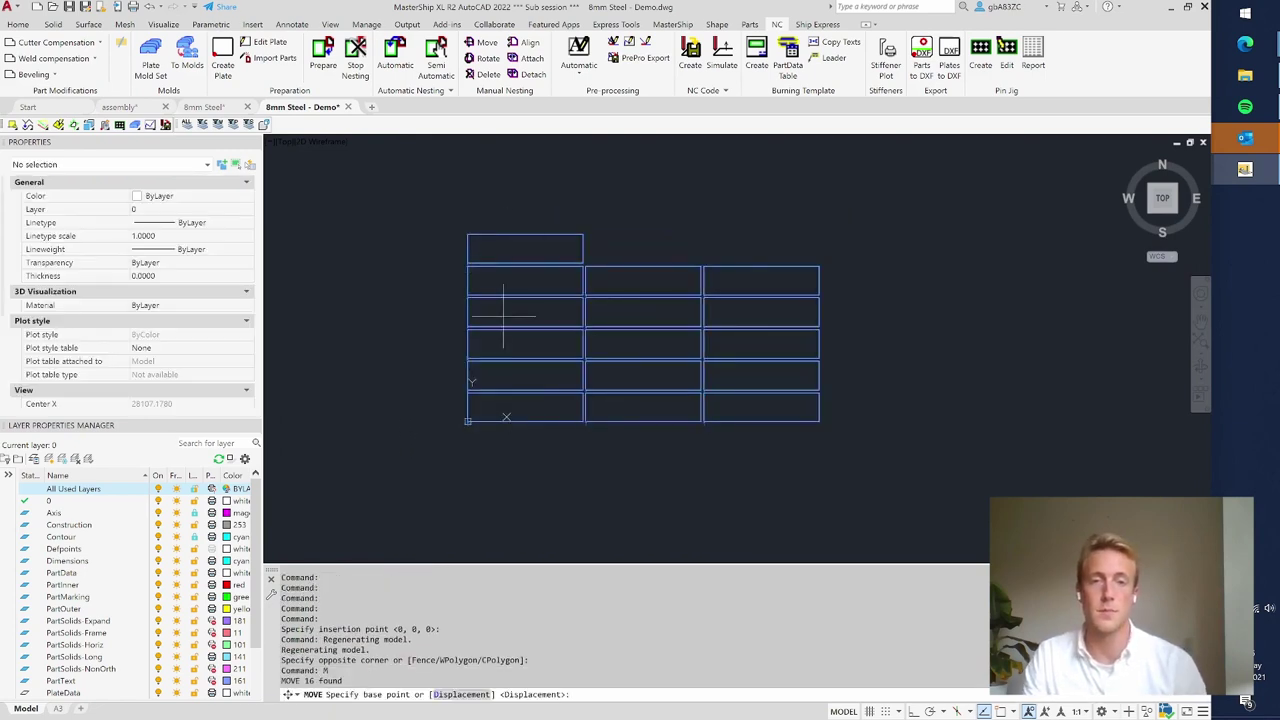
click(404, 349)
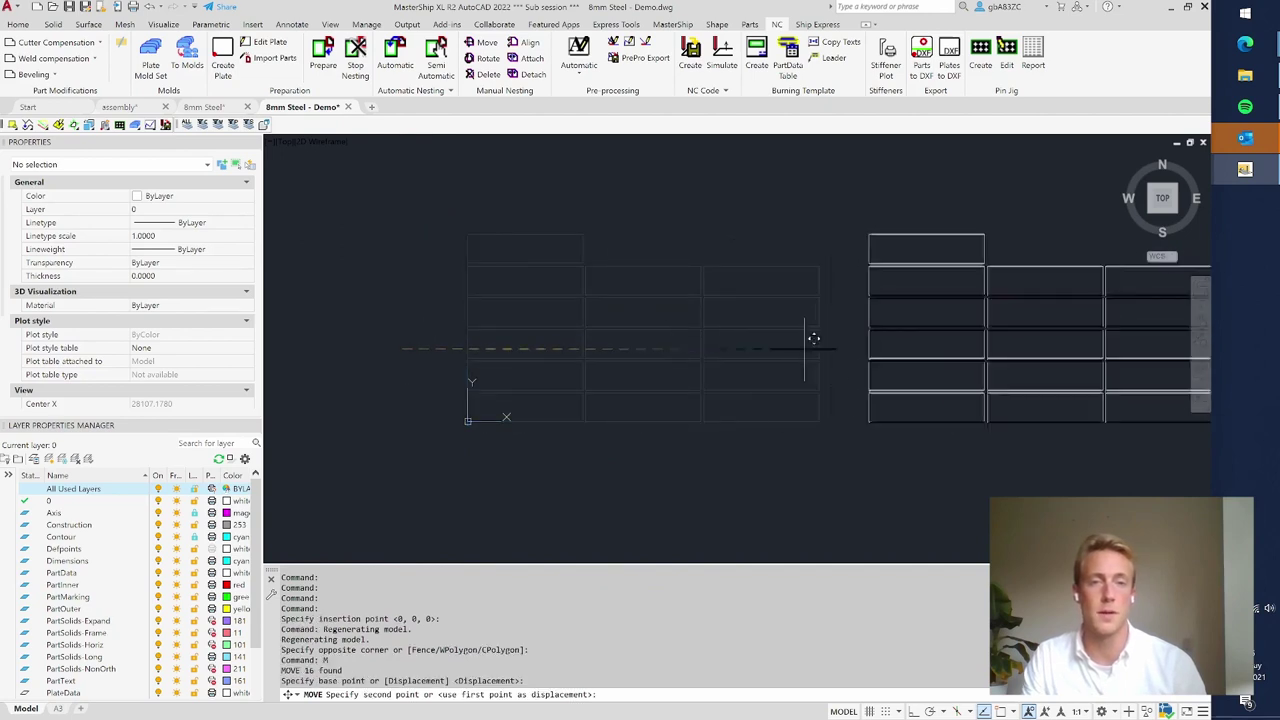
click(805, 345)
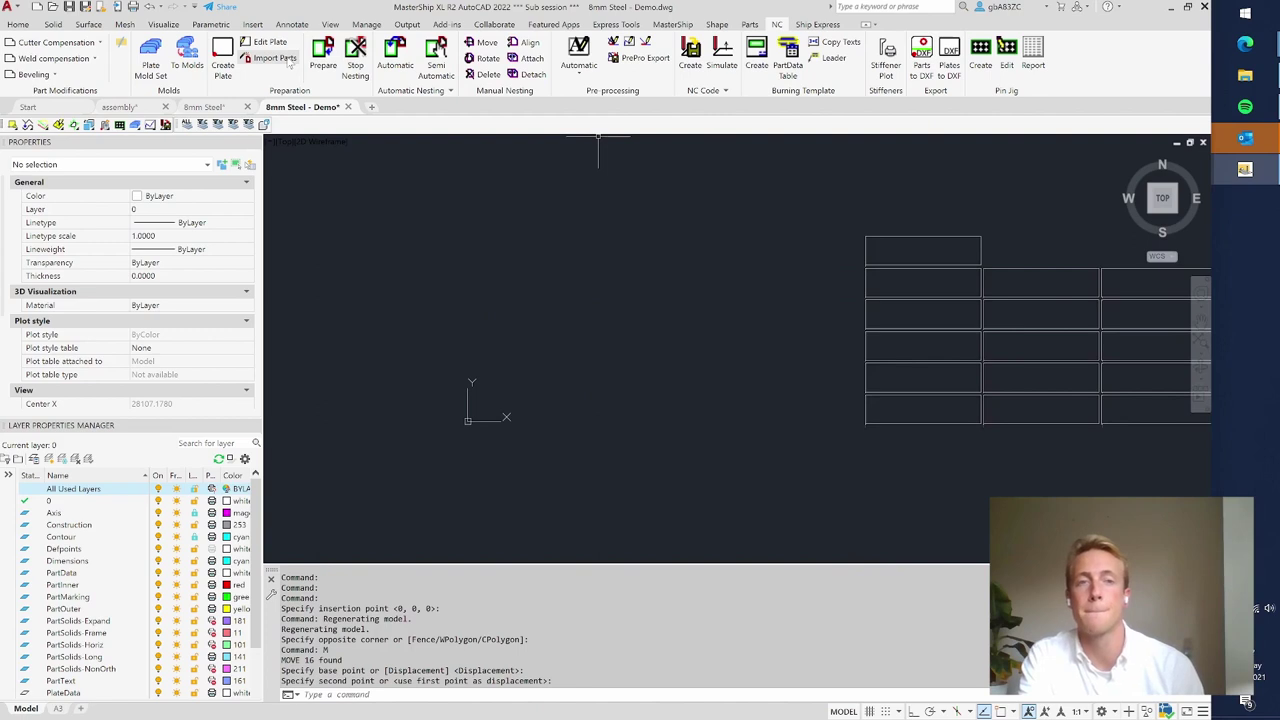
- Generate the list of importable STEEL parts with thickness 8 and look through the results
click(280, 58)
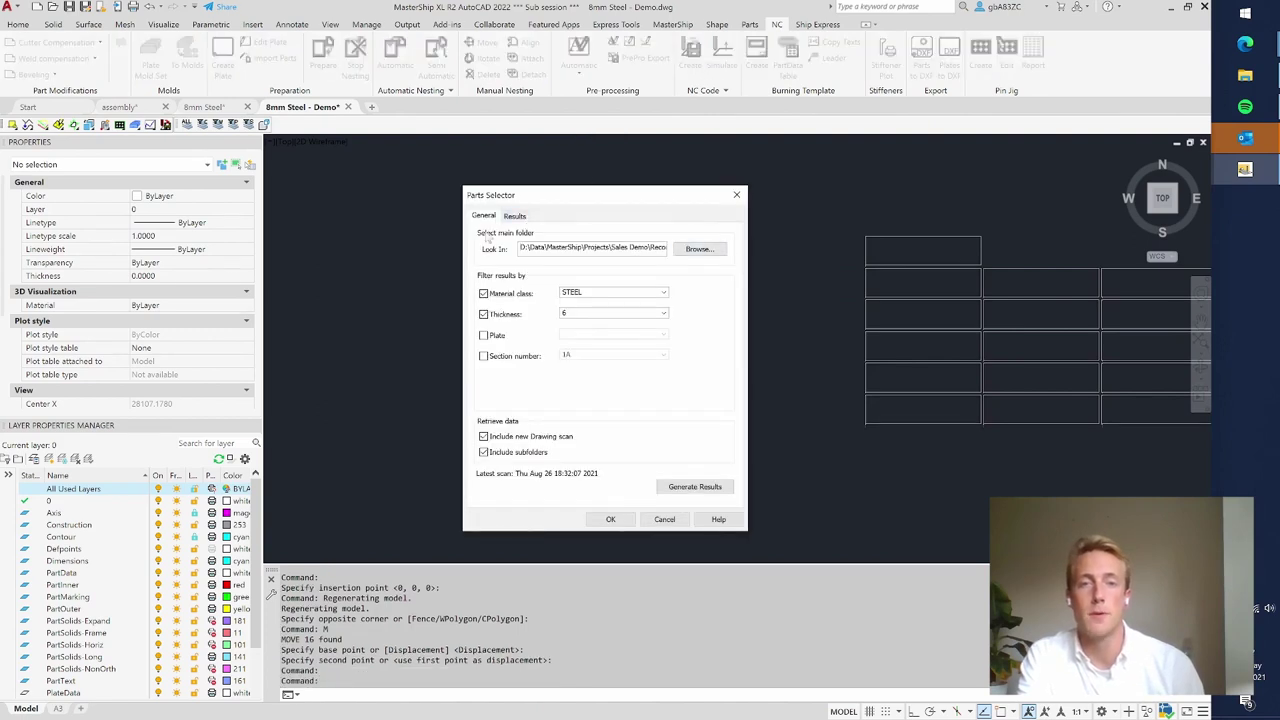
click(663, 314)
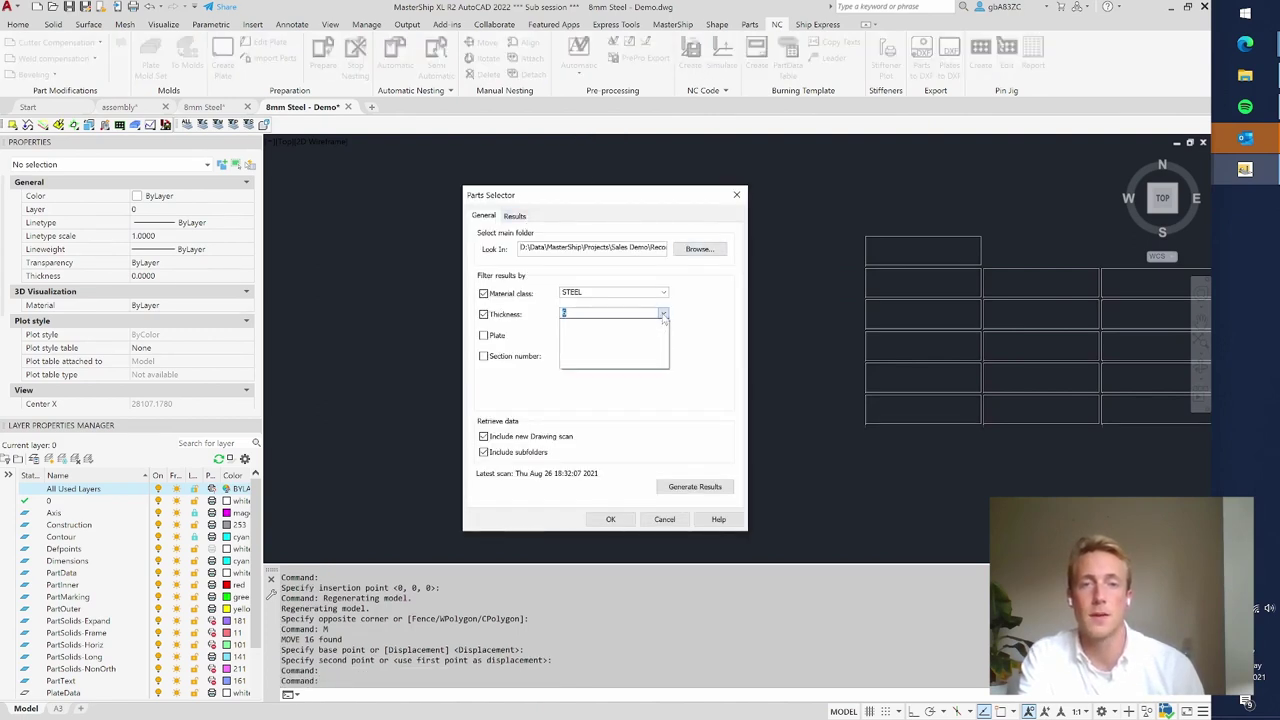
click(663, 314)
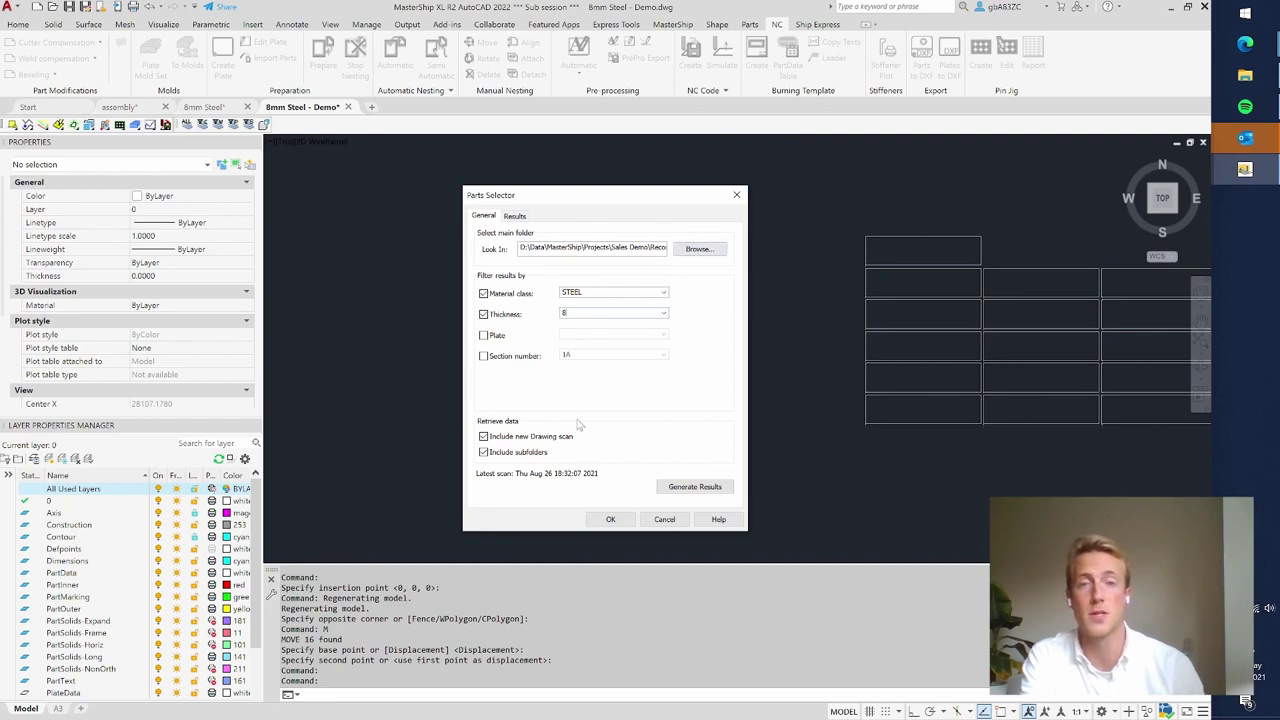
click(686, 486)
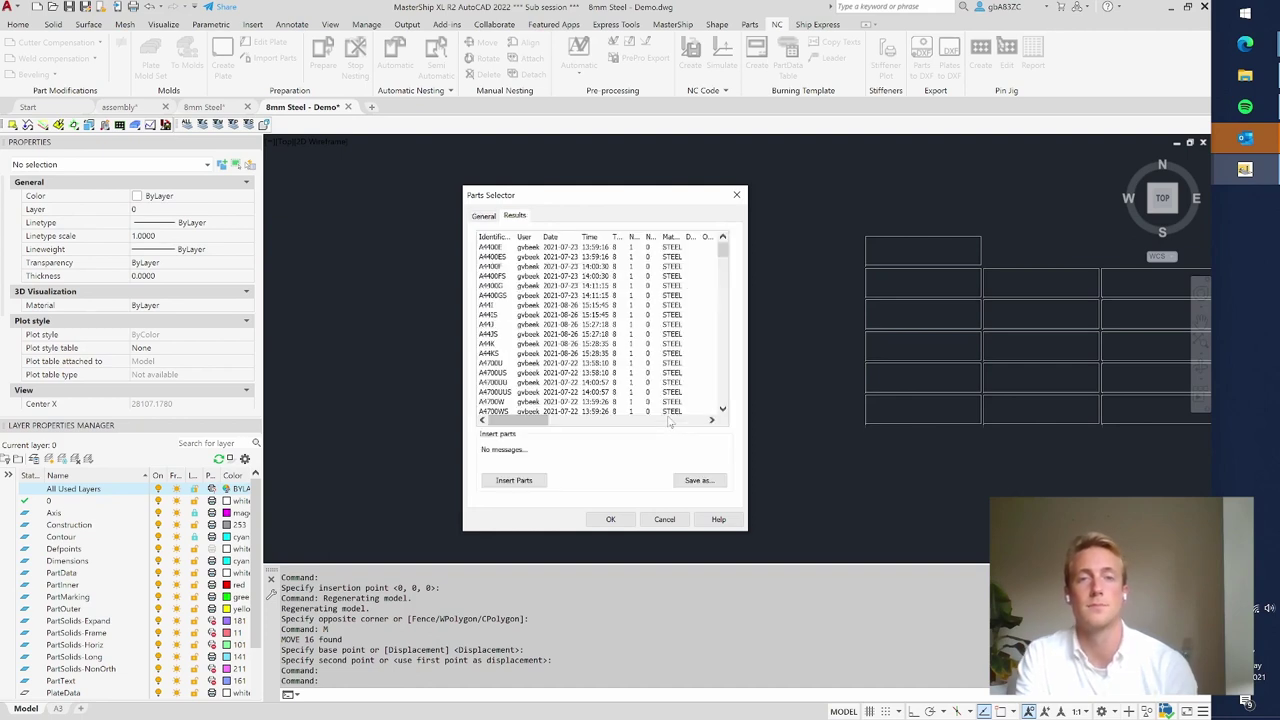
click(499, 248)
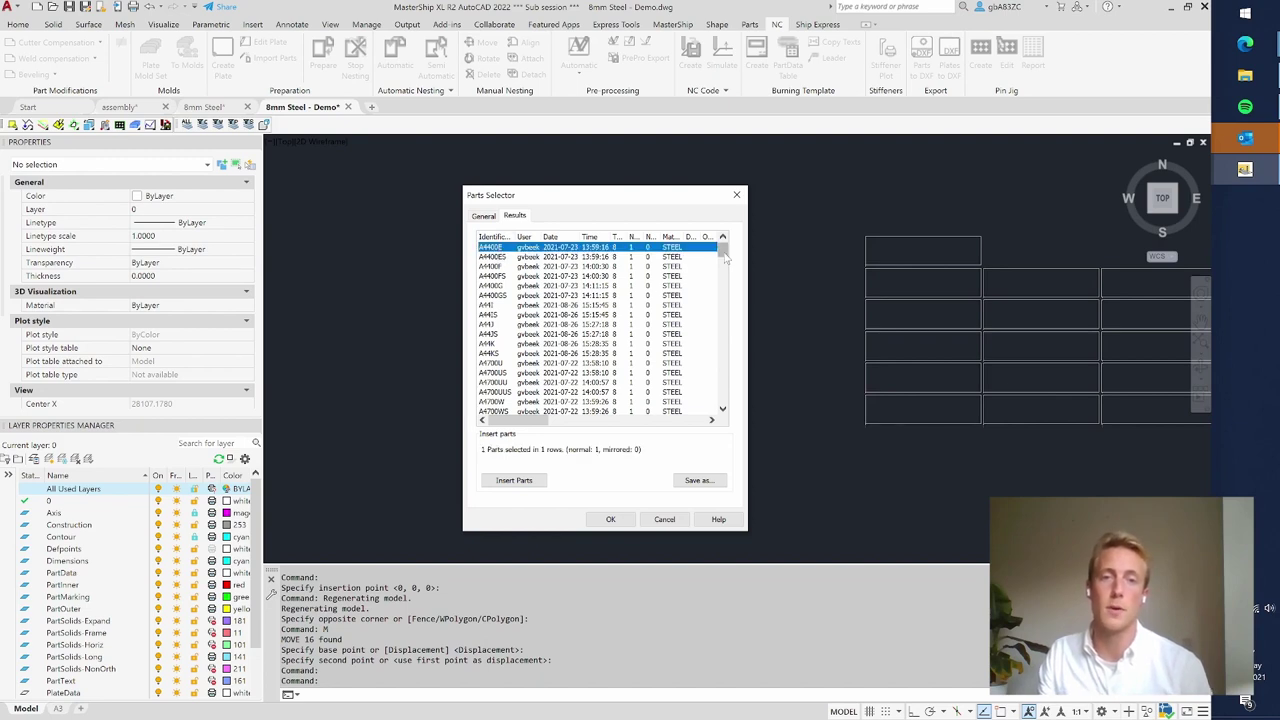
drag(724, 252, 722, 412)
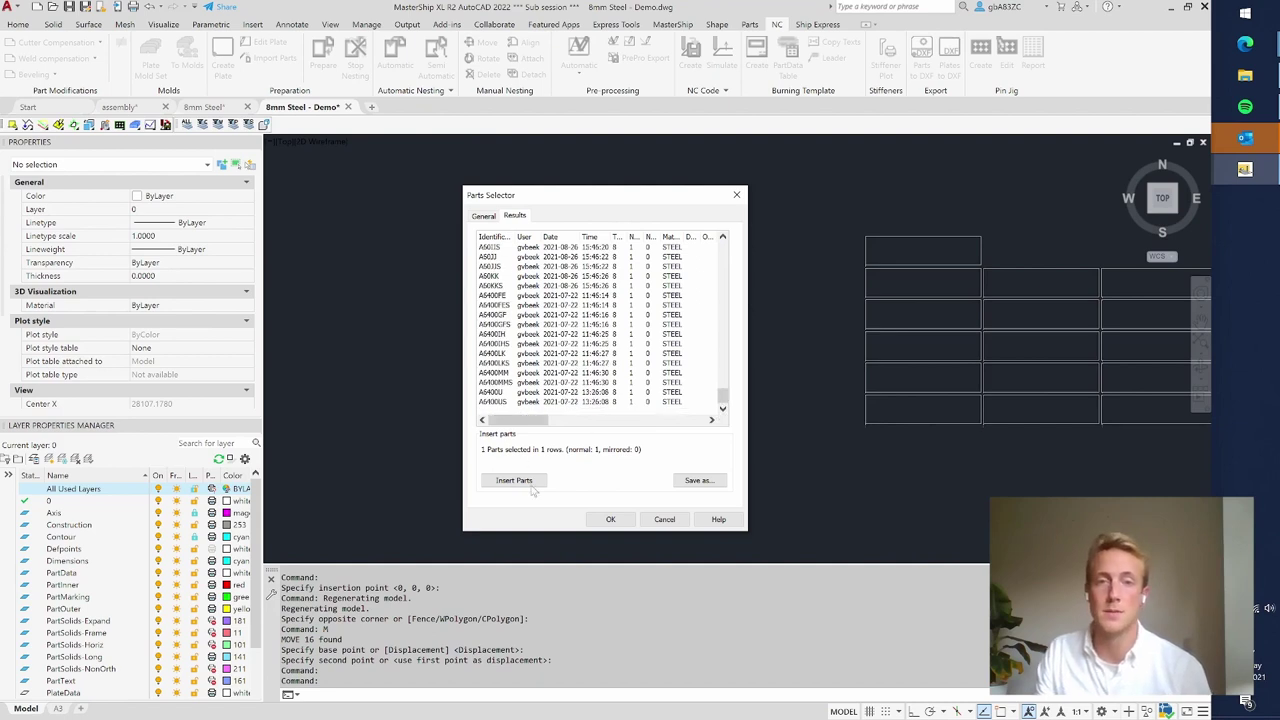
- Try the section number filter in the part selection and disable it again
click(483, 217)
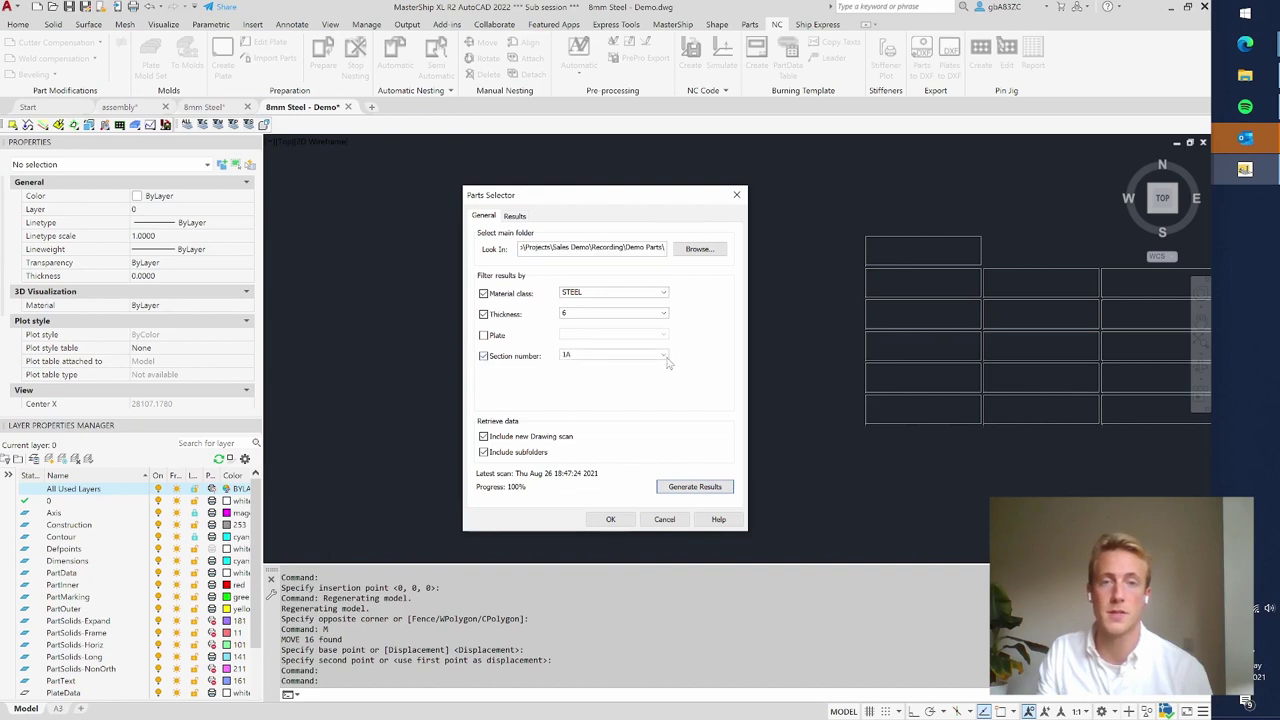
click(665, 357)
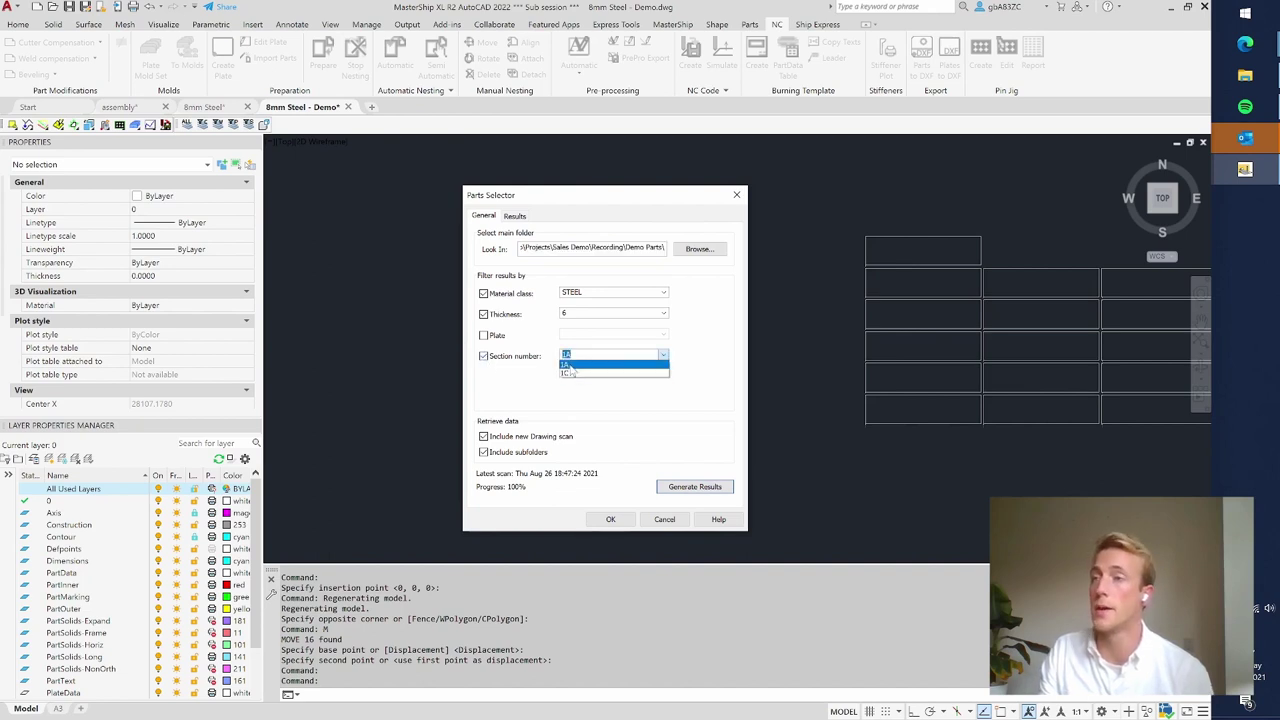
click(490, 365)
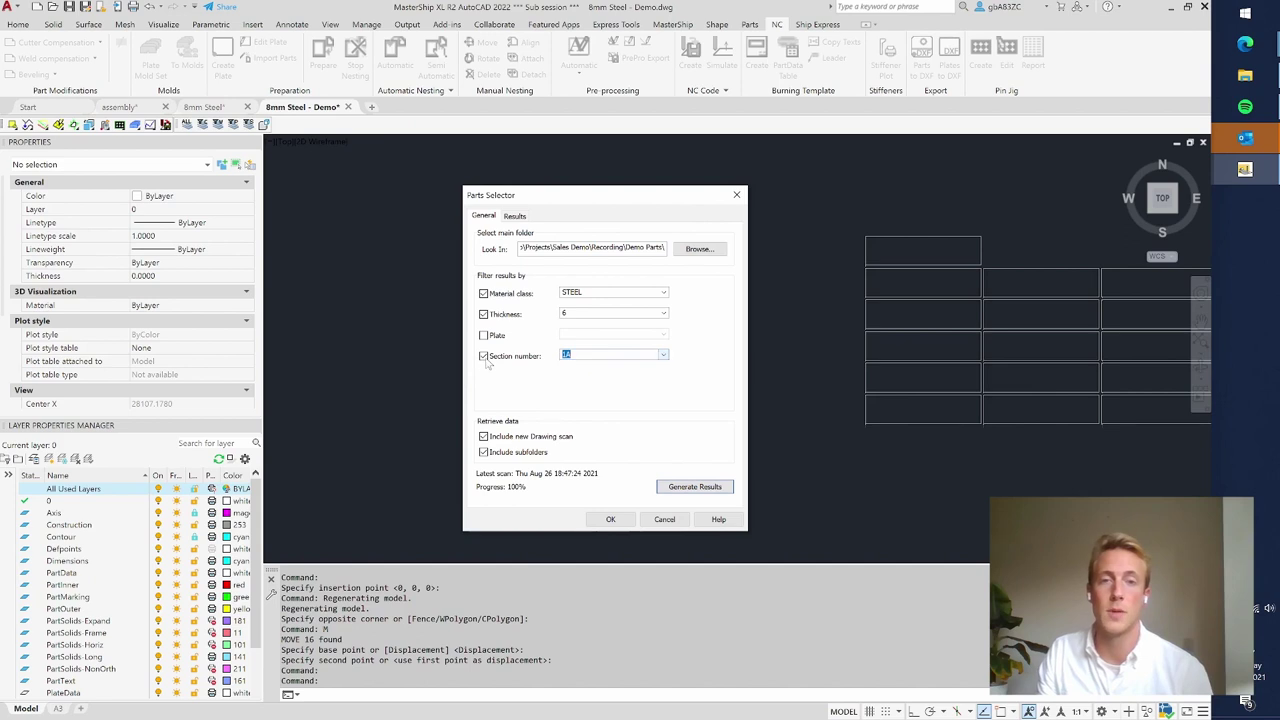
click(484, 358)
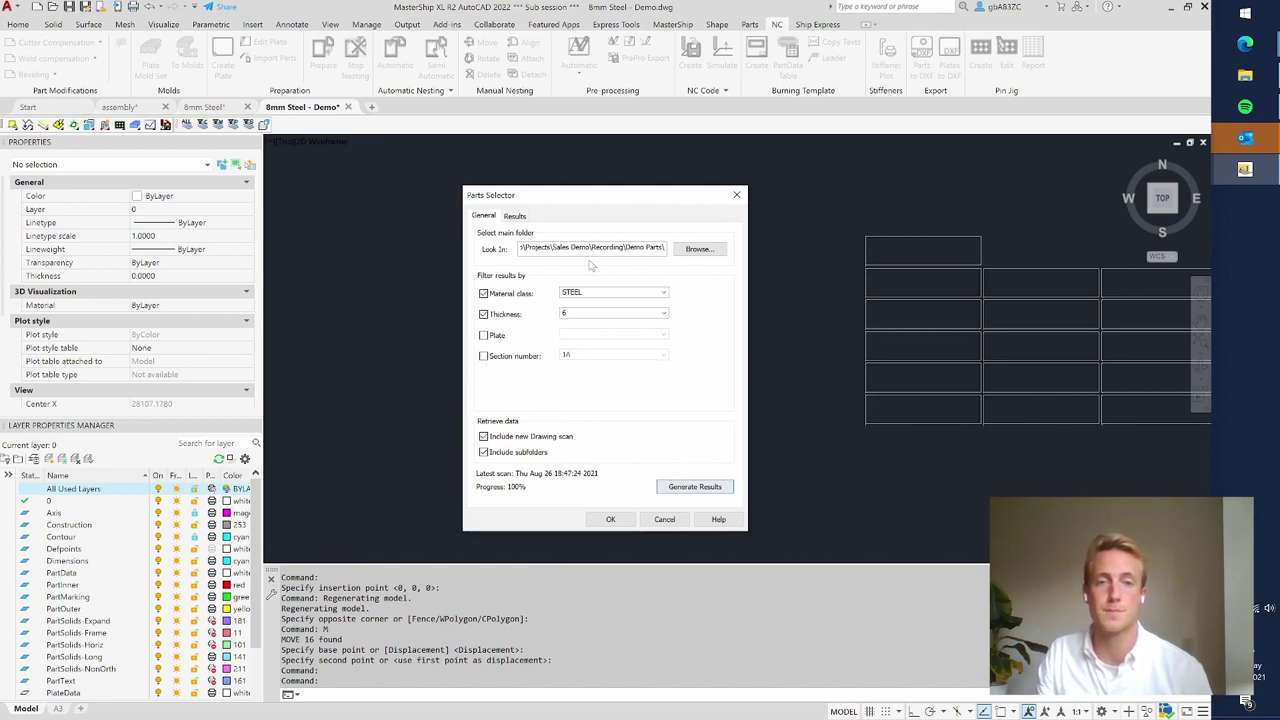
- Select every part in the results list and insert them all into the nesting drawing
click(515, 217)
scroll(561, 395, down, 3)
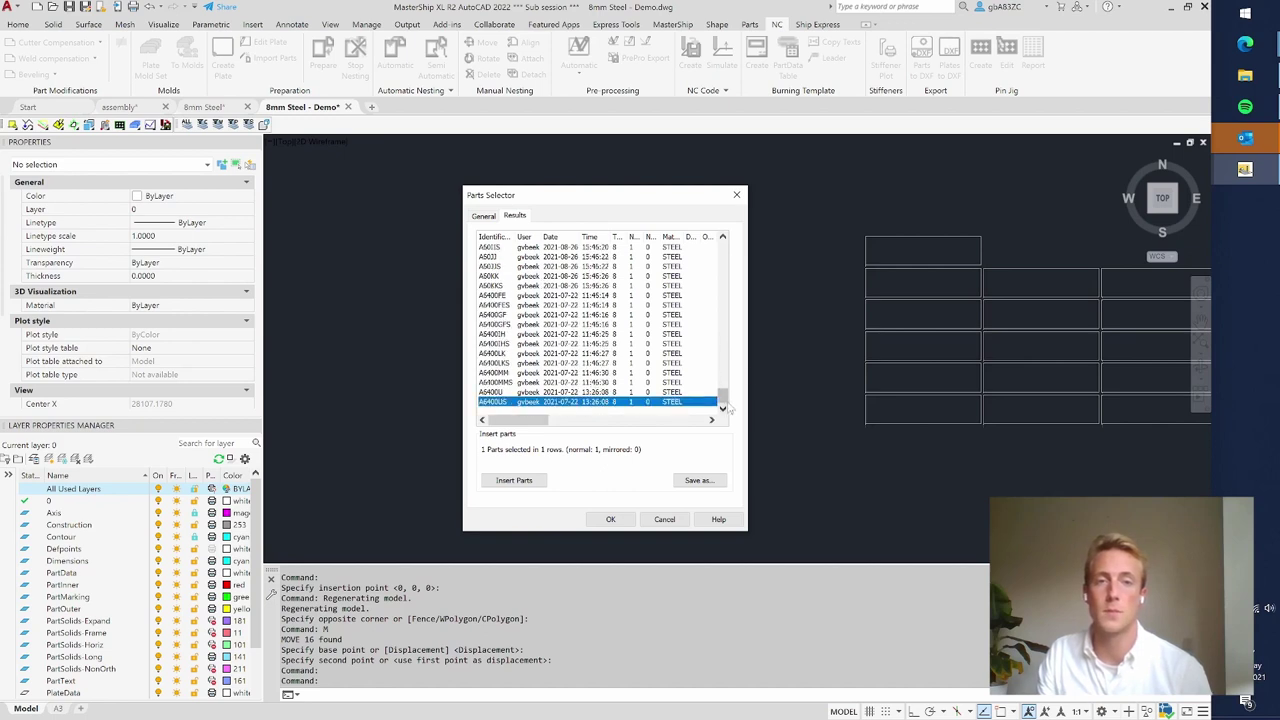
scroll(725, 400, up, 2)
scroll(600, 320, up, 5)
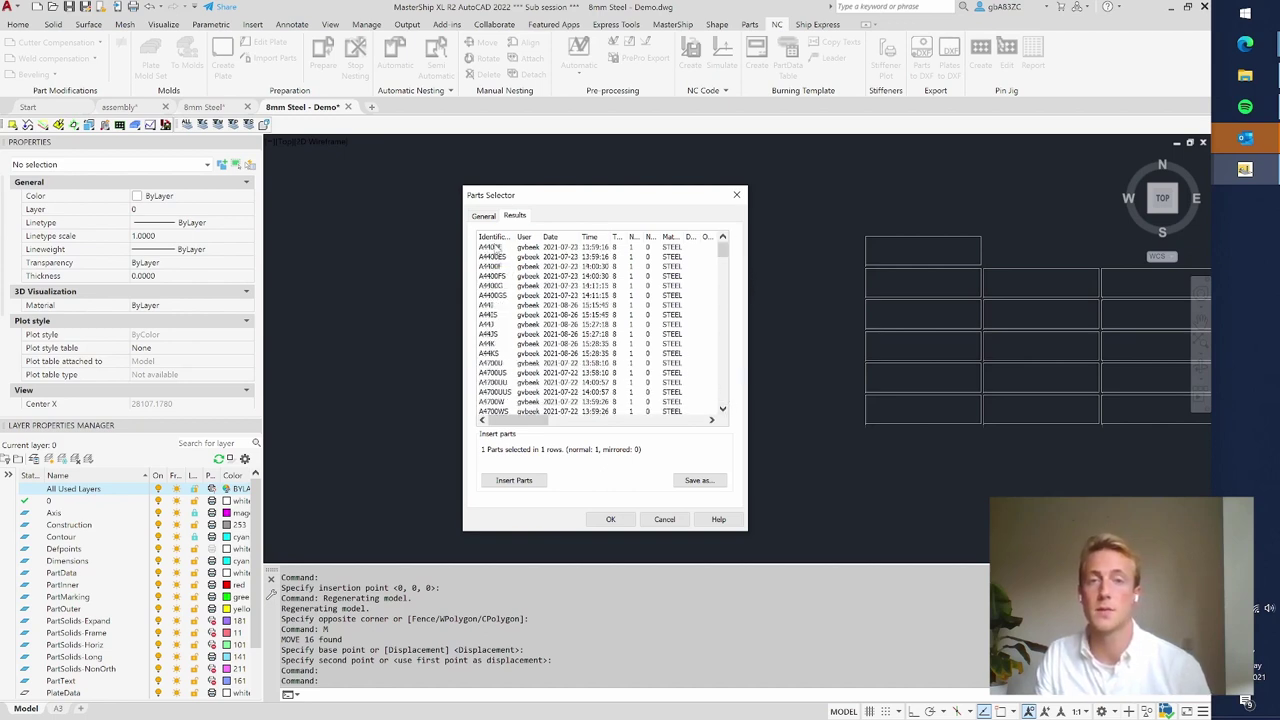
key(ctrl+a)
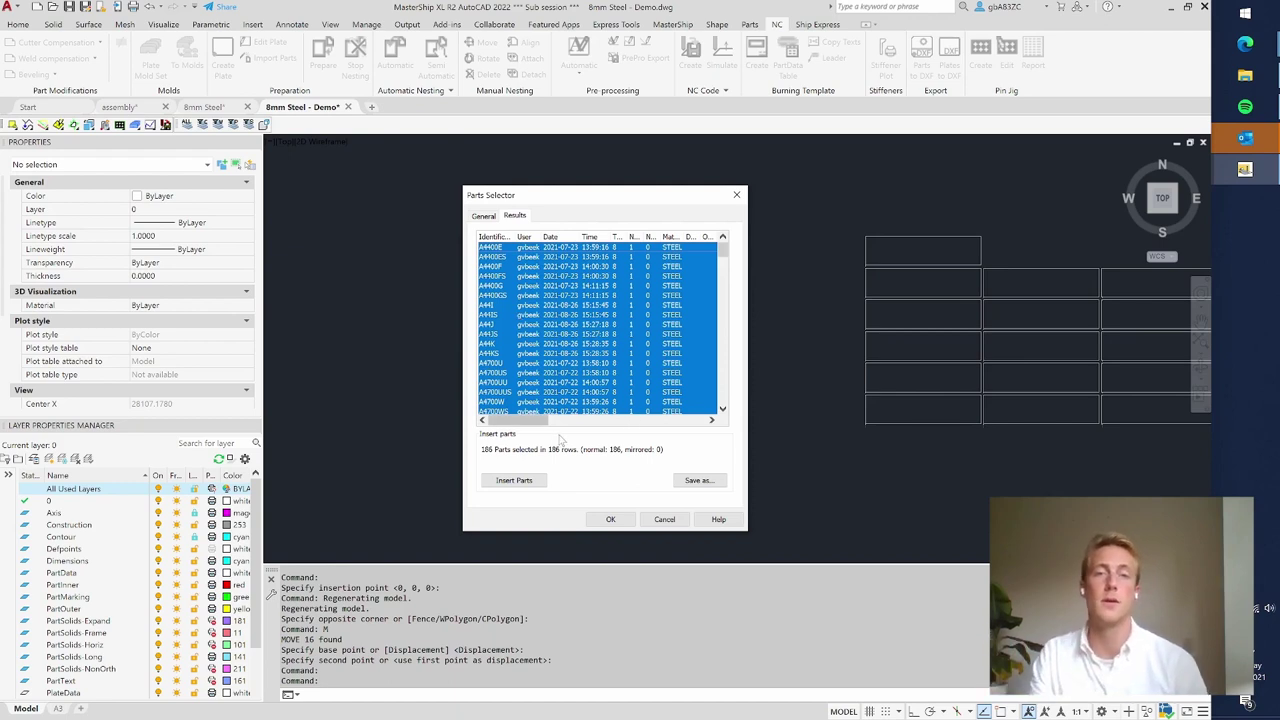
click(521, 481)
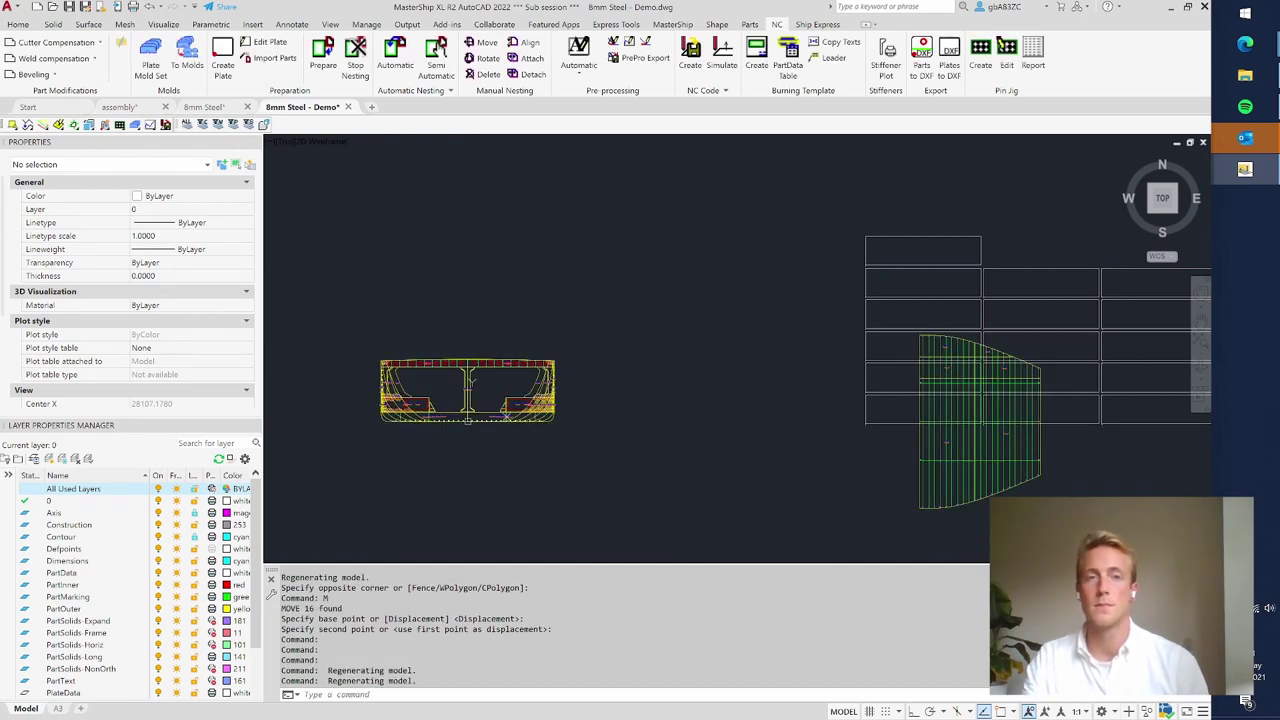
- Select only the inserted green panel parts overlapping the plates and move them directly below the frame parts
scroll(610, 235, down, 2)
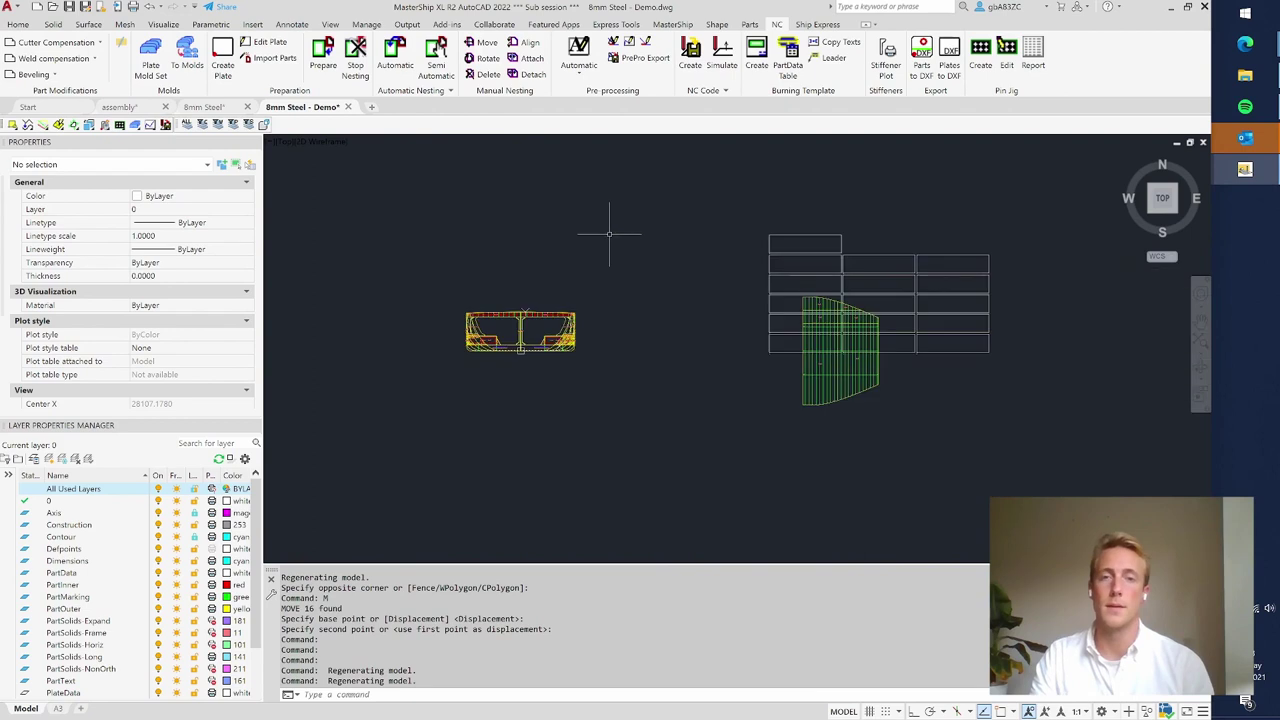
click(891, 430)
click(808, 298)
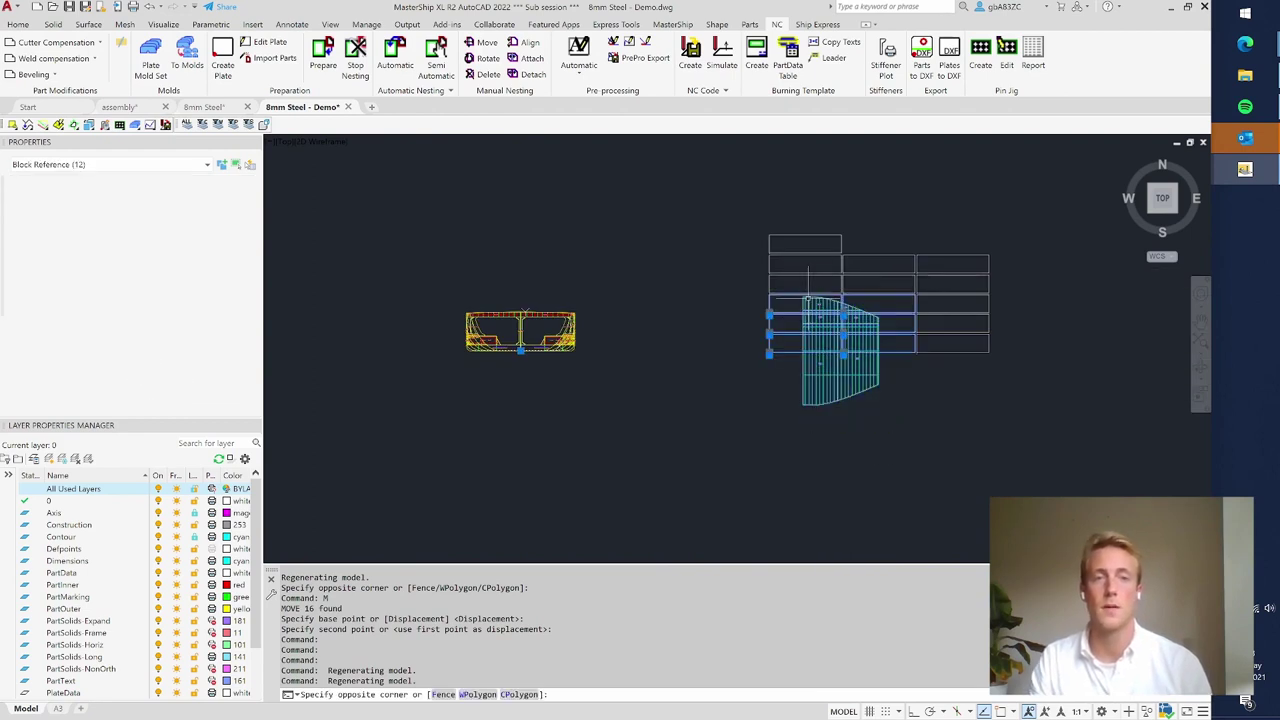
shift+click(911, 403)
shift+click(886, 245)
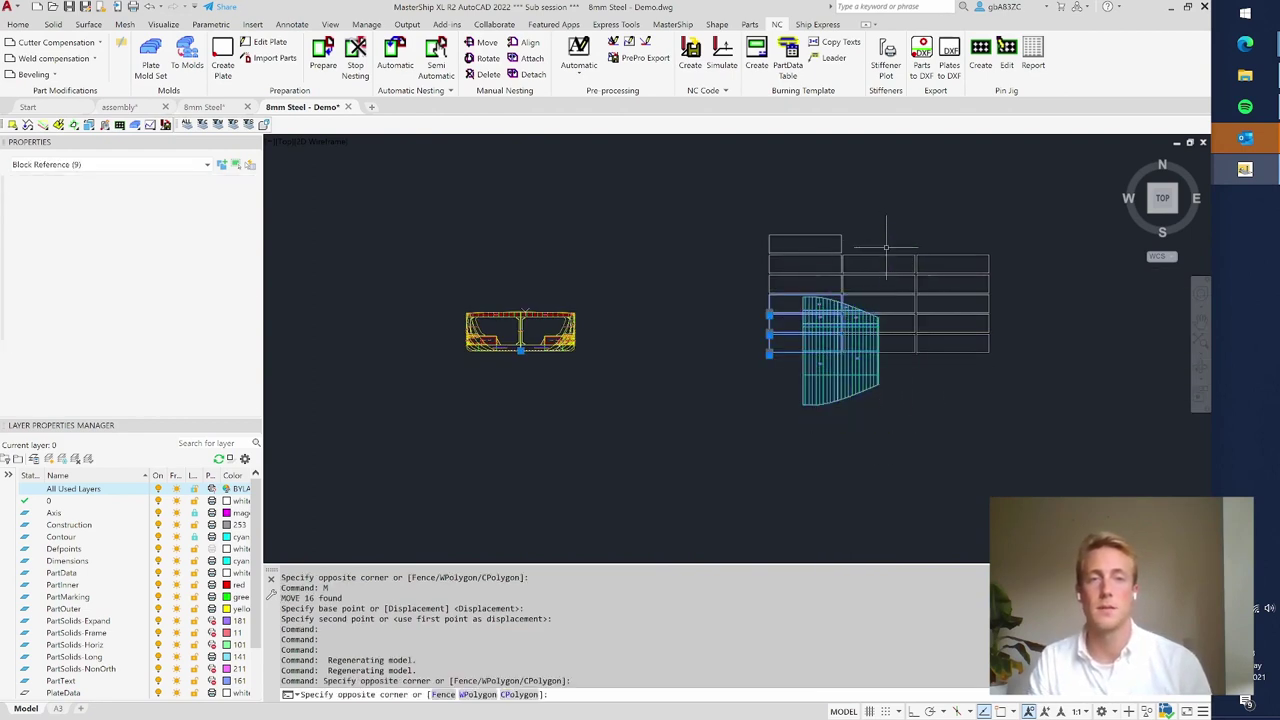
shift+click(778, 377)
shift+click(765, 236)
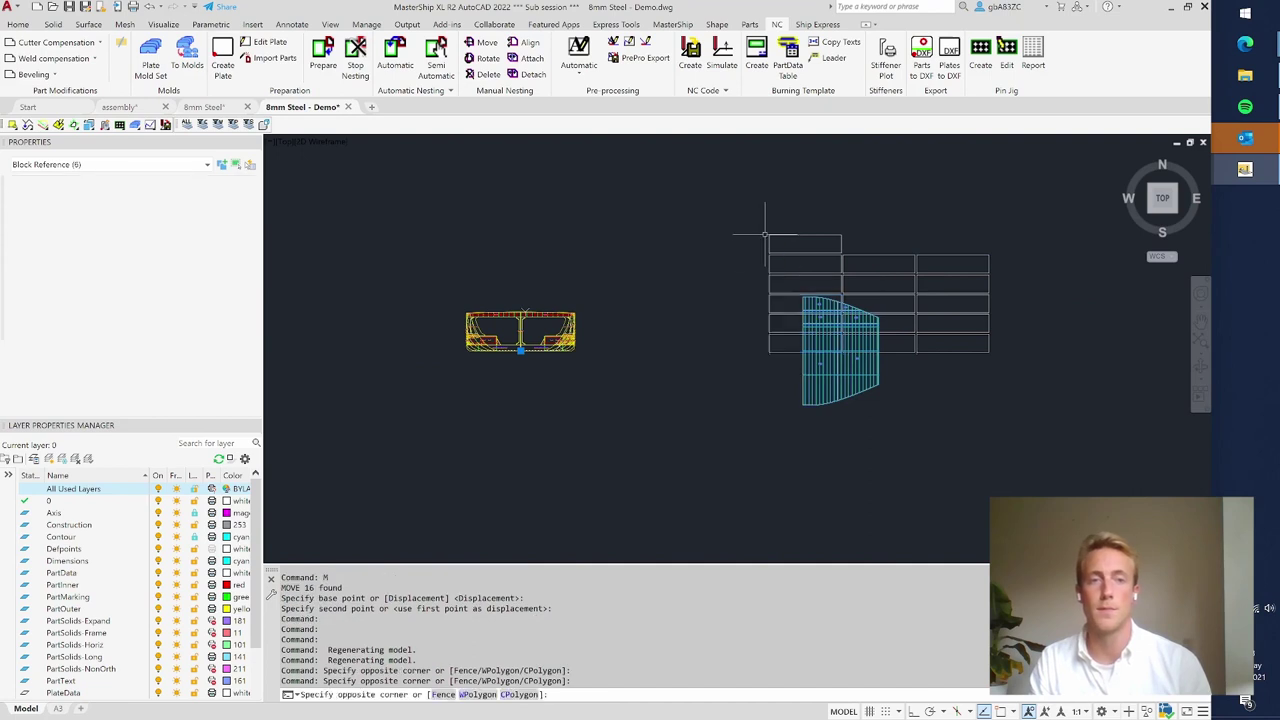
text(move)
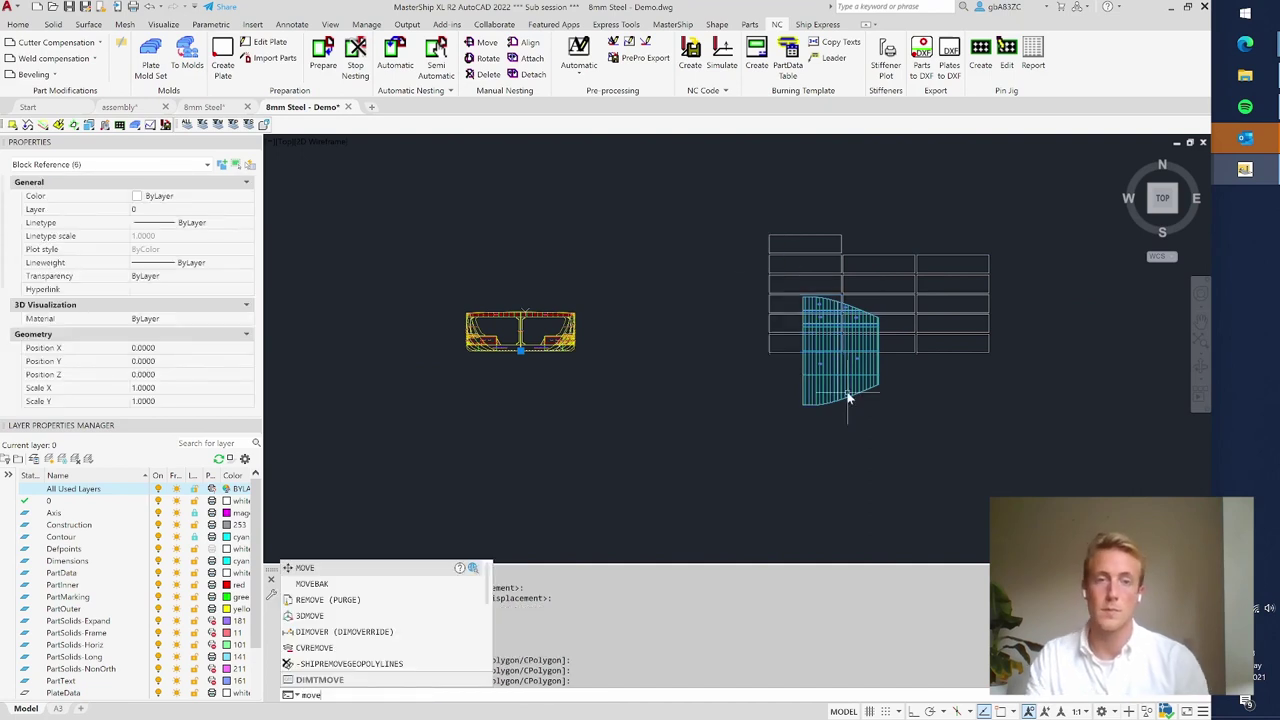
key(Return)
click(884, 433)
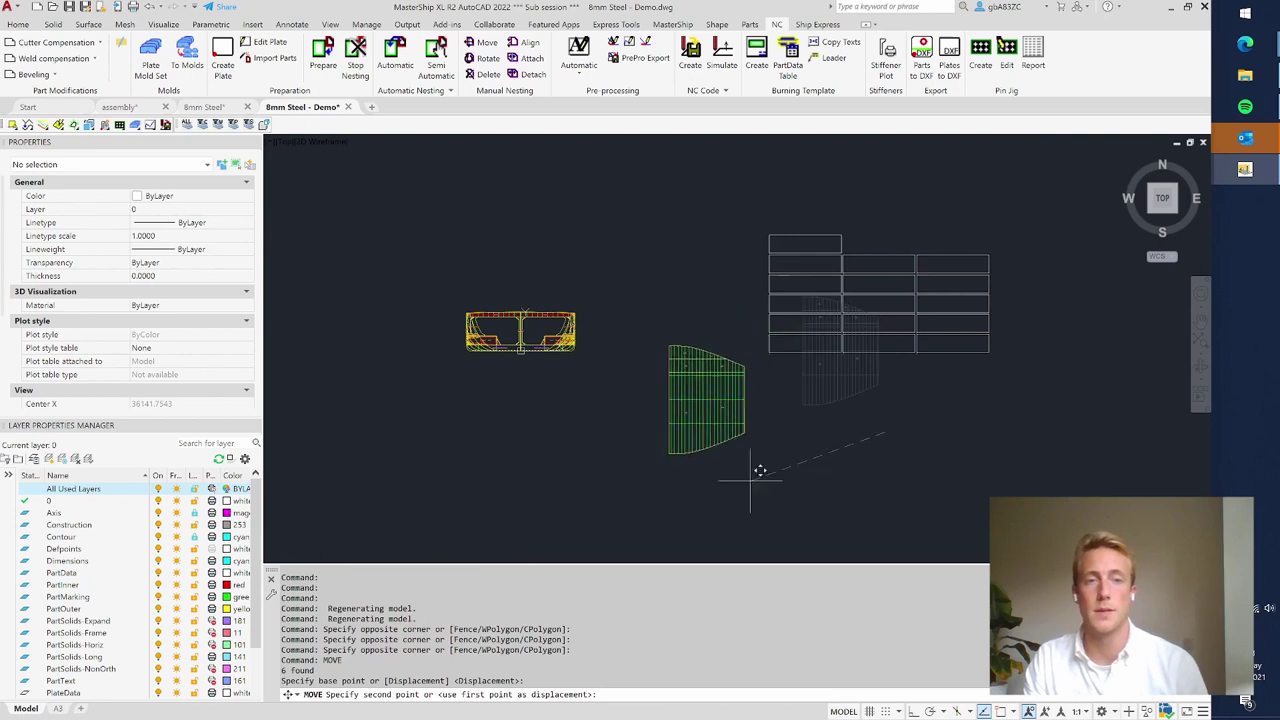
click(575, 489)
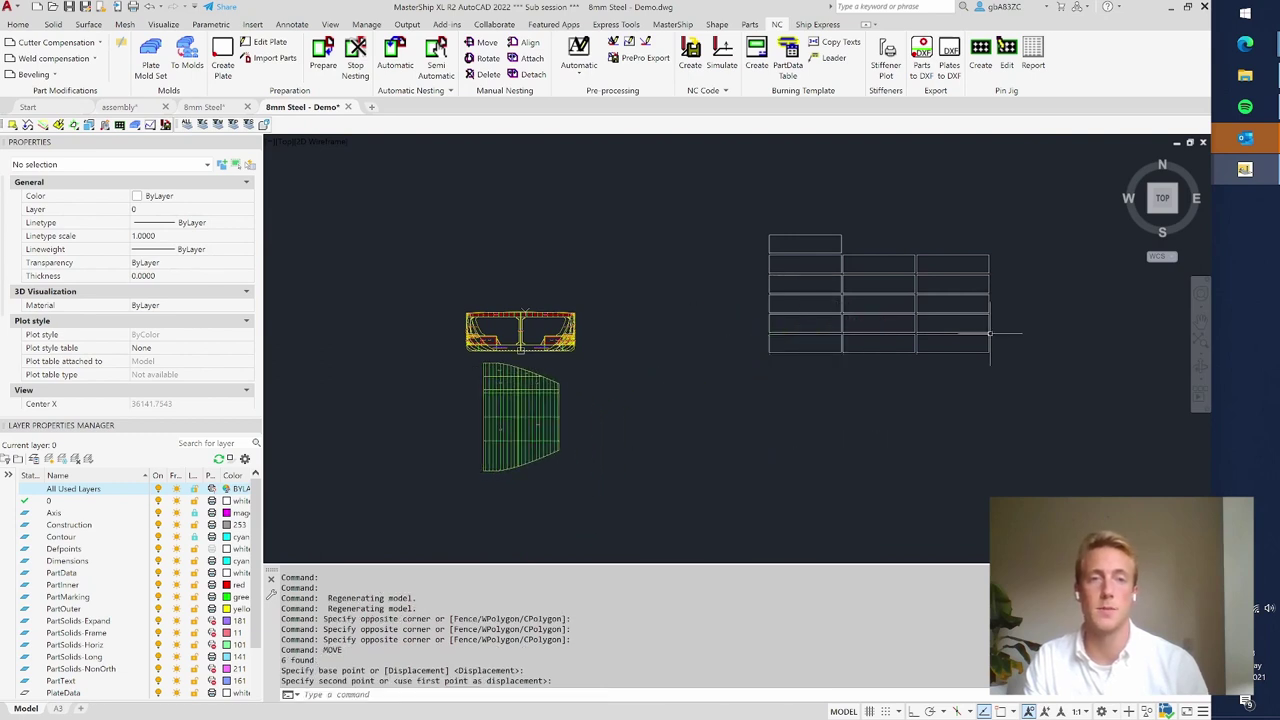
- Move all 16 plates leftward so the array sits just beside the frame parts
click(1001, 412)
click(745, 204)
text(move)
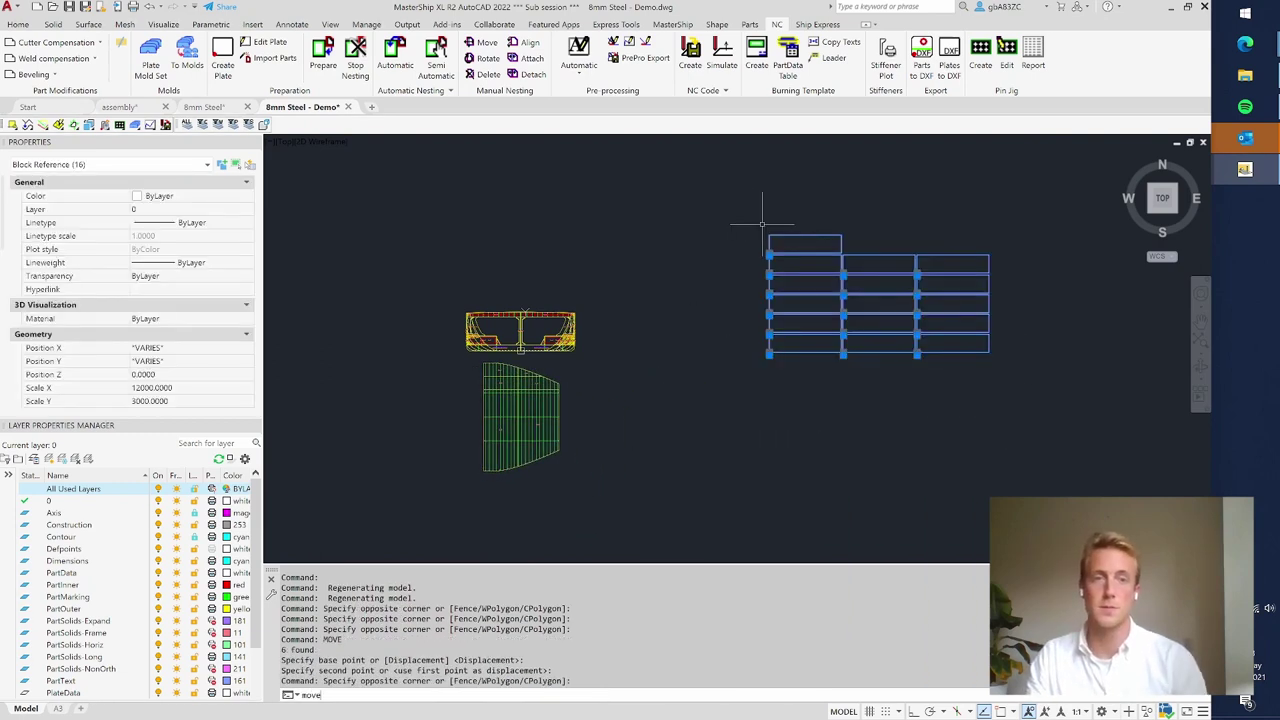
key(Return)
click(893, 424)
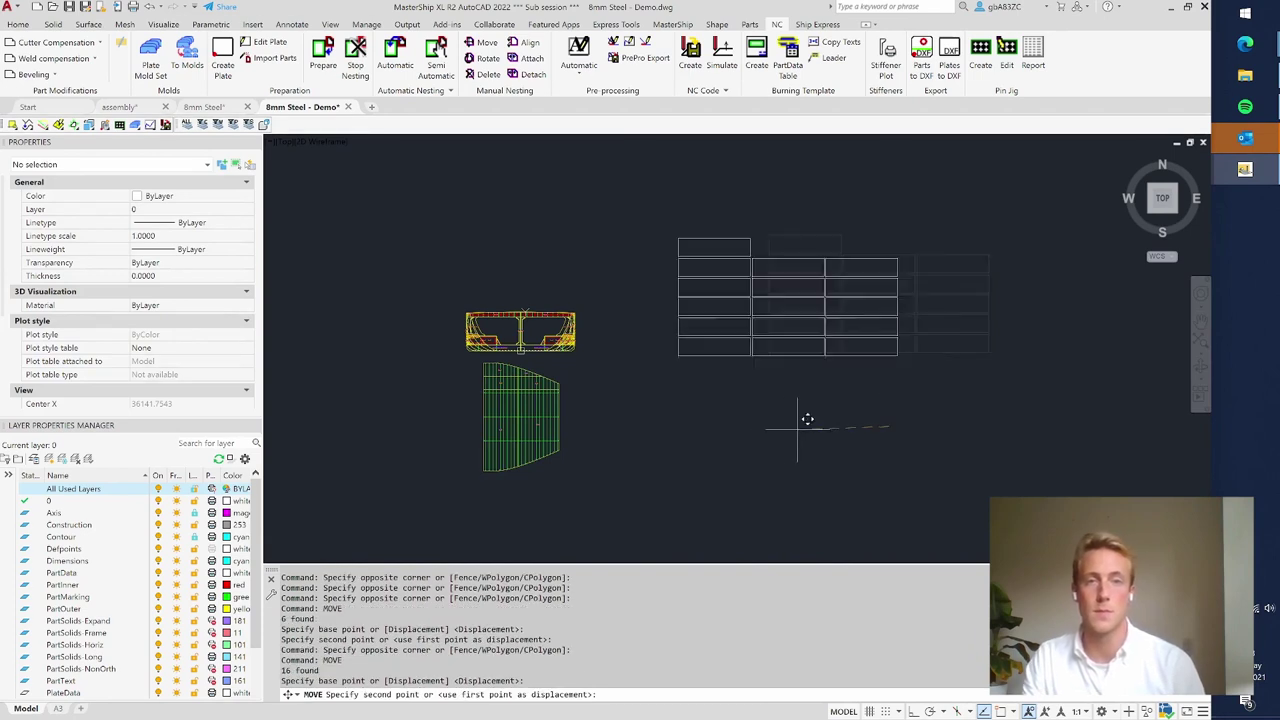
click(709, 421)
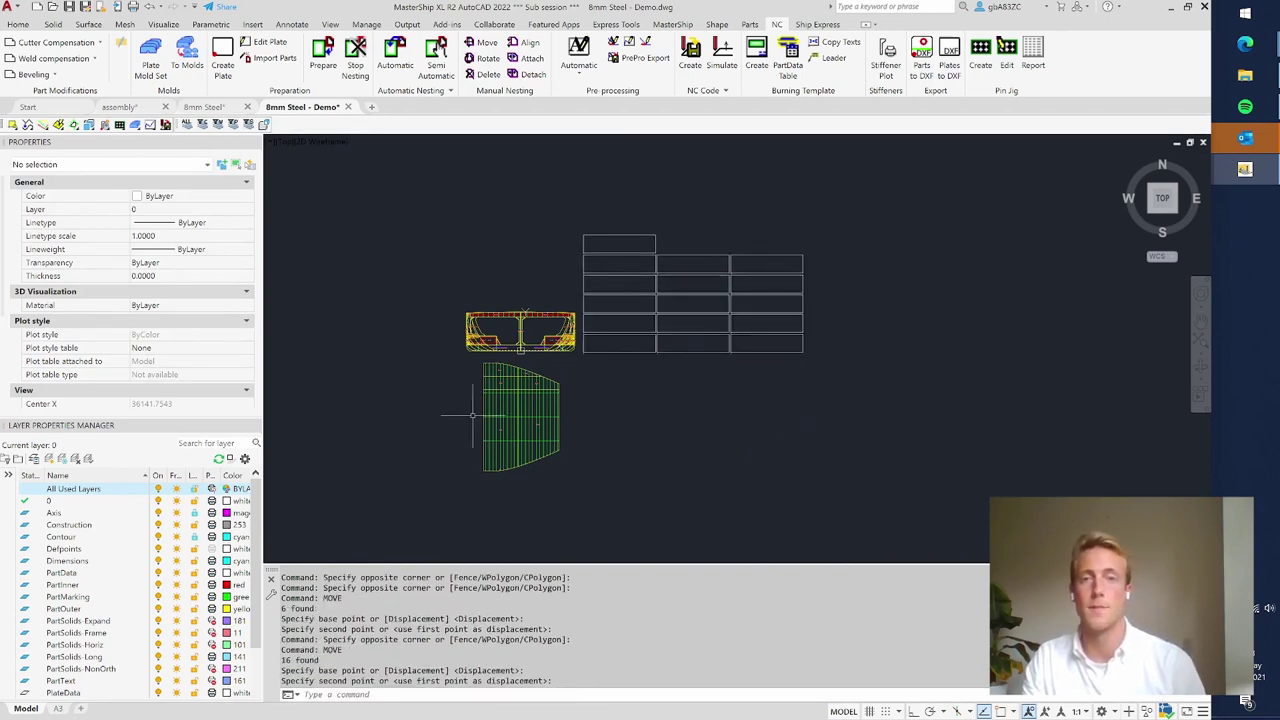
- Prepare all inserted frame and panel parts together with all 16 raw plates for nesting
scroll(440, 258, up, 4)
scroll(494, 314, down, 2)
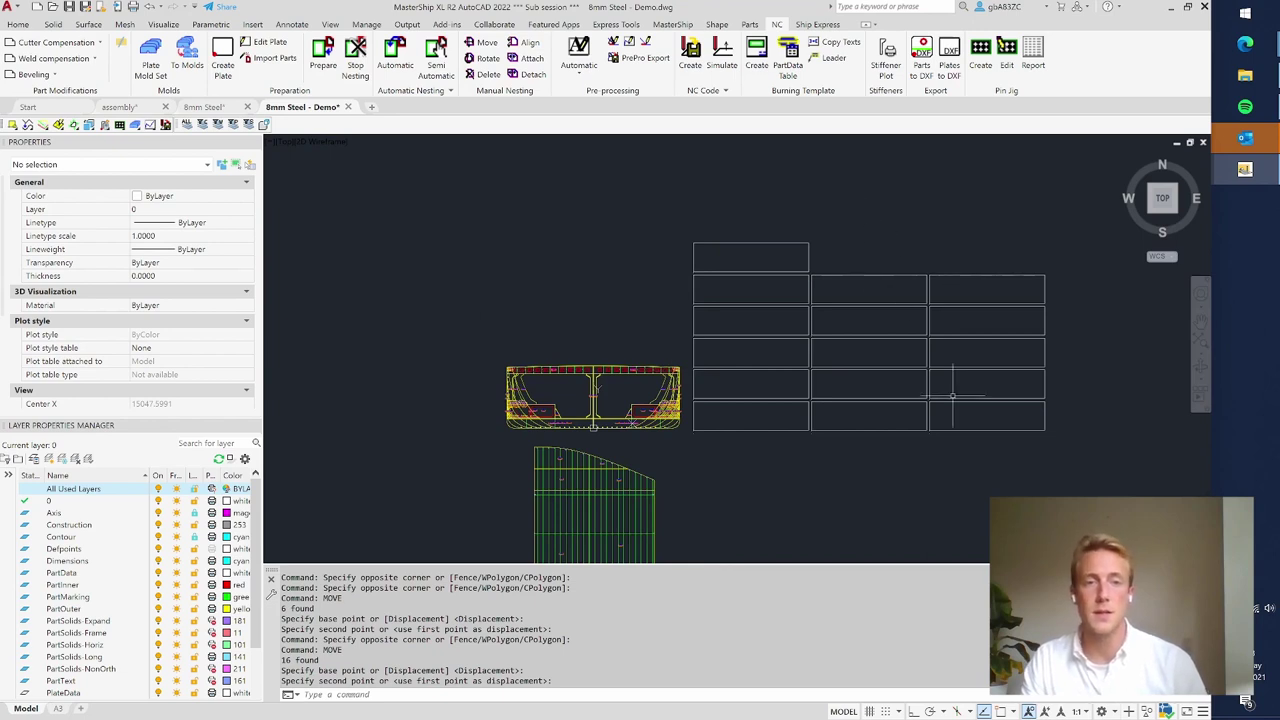
scroll(946, 397, up, 2)
scroll(866, 402, down, 2)
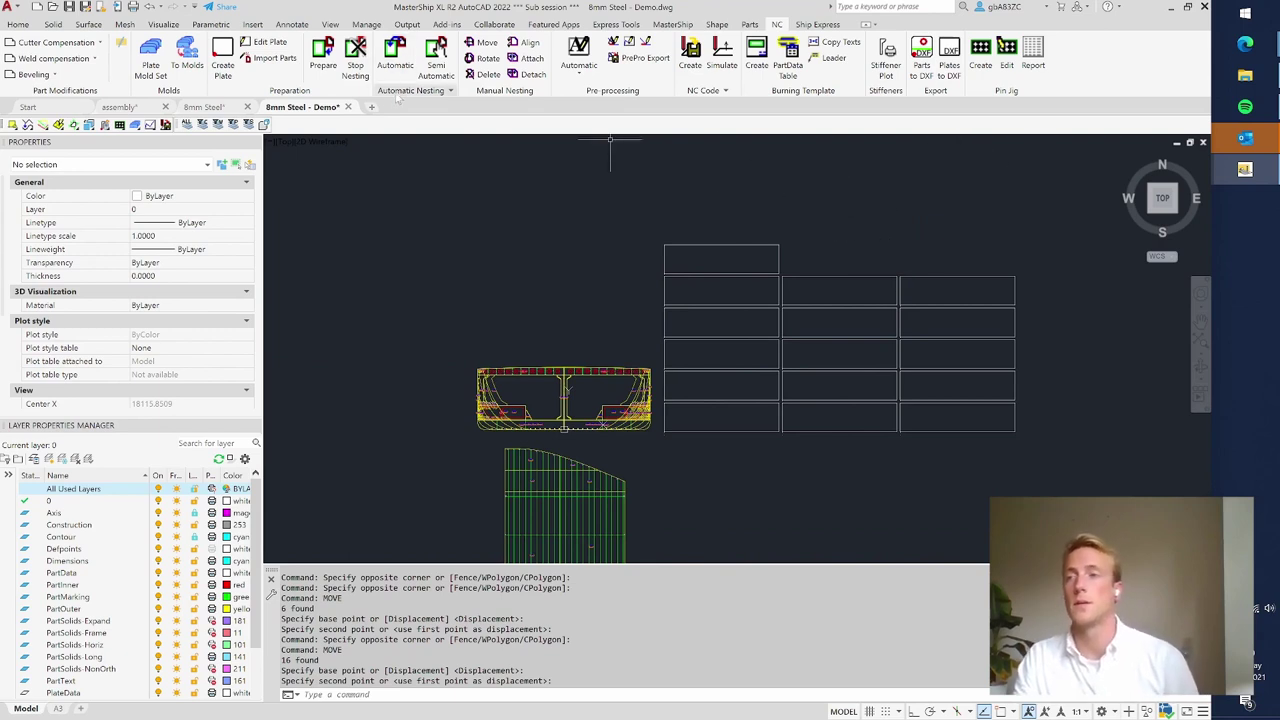
click(323, 55)
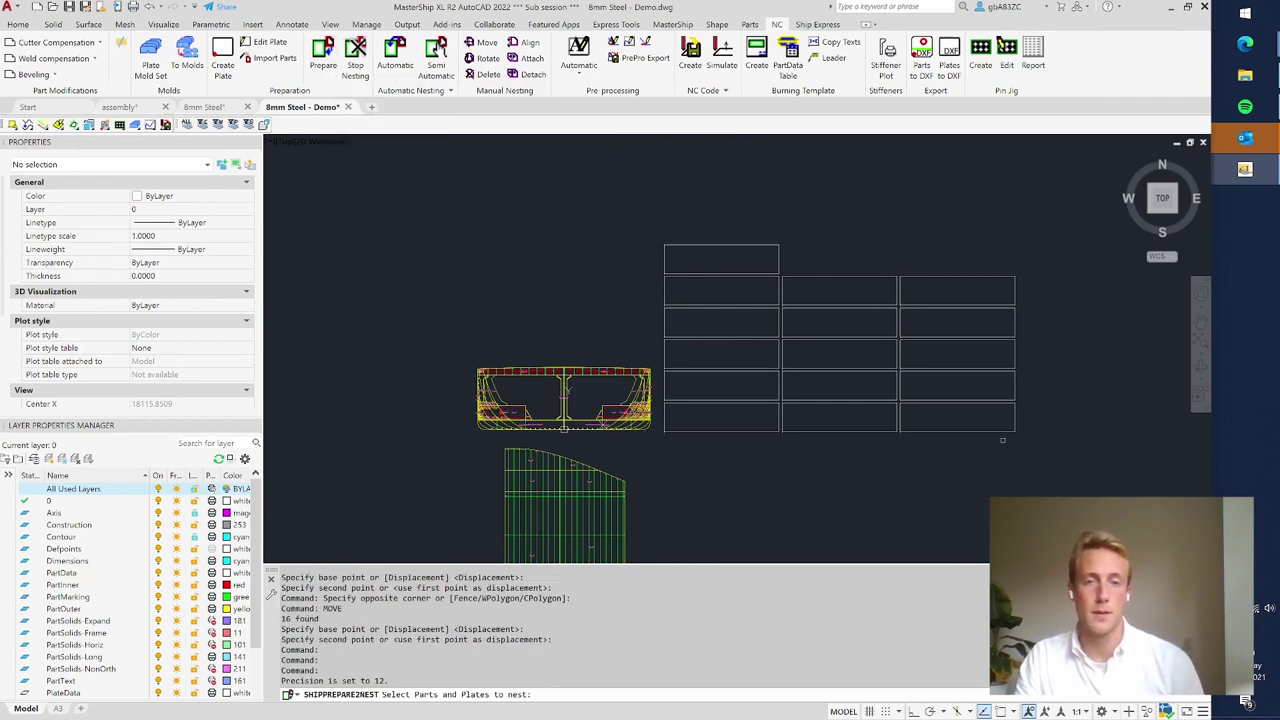
scroll(998, 491, down, 2)
scroll(750, 300, down, 2)
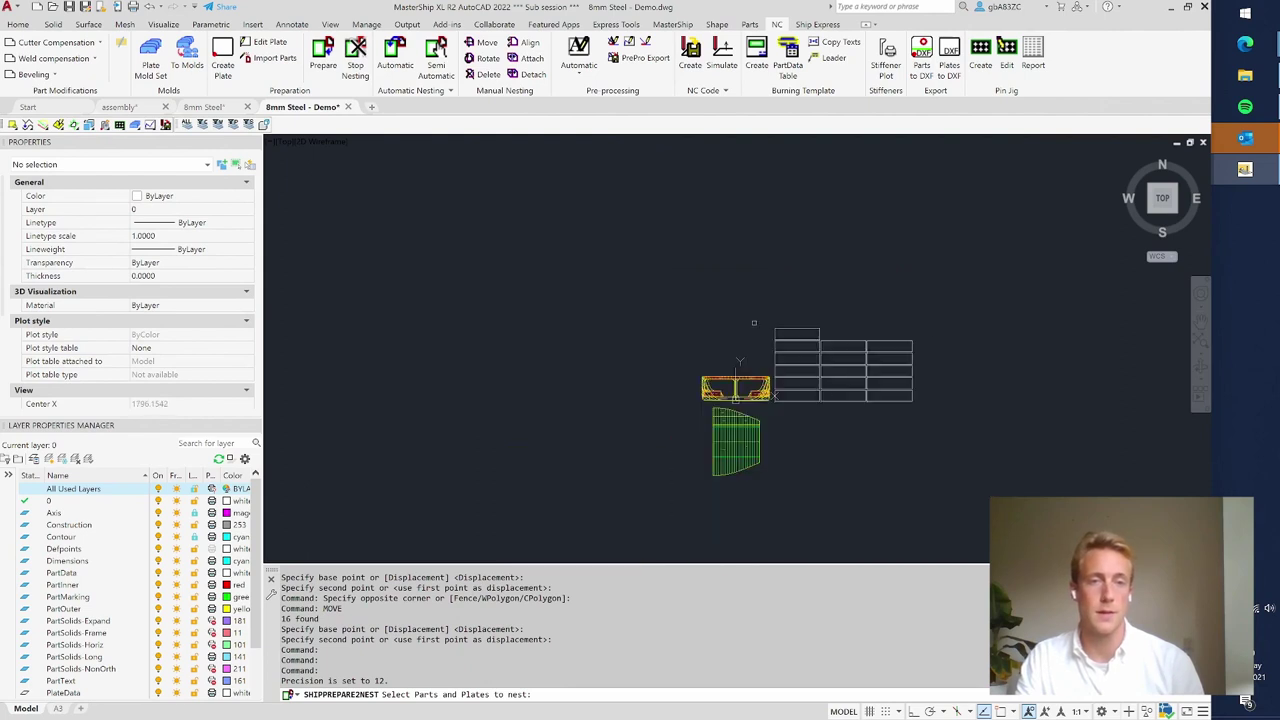
click(955, 511)
click(684, 289)
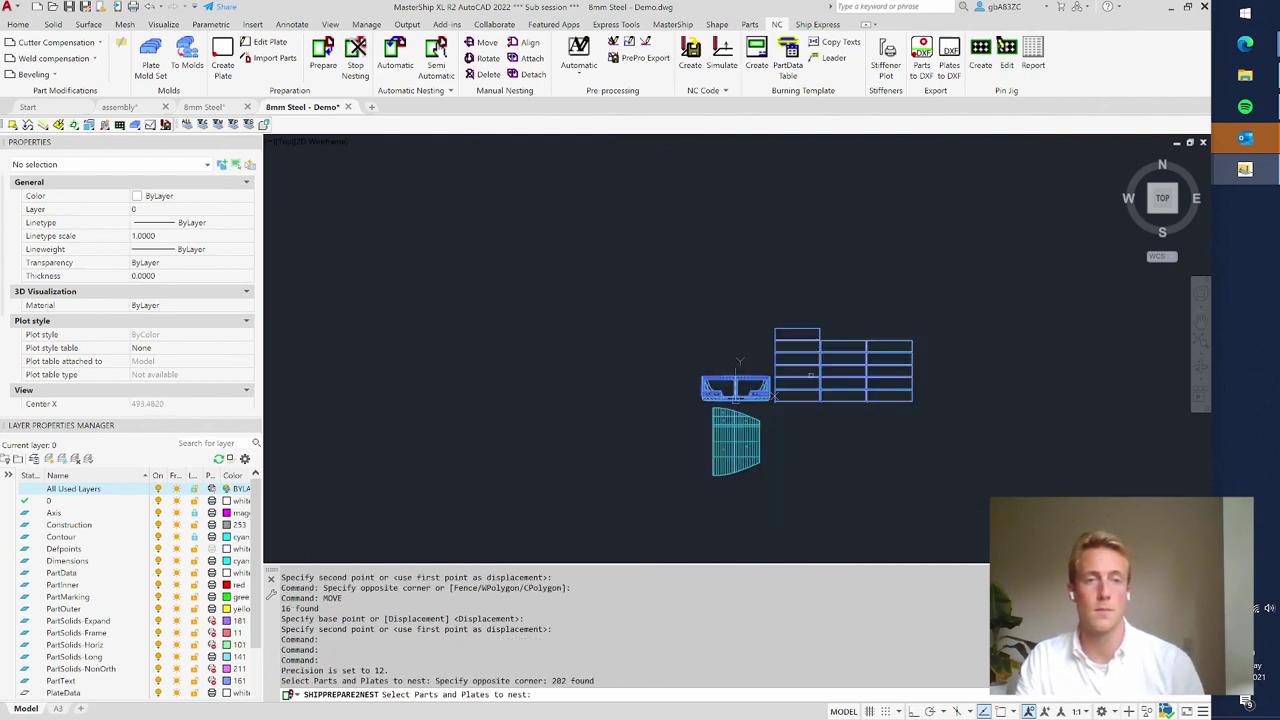
scroll(843, 414, up, 3)
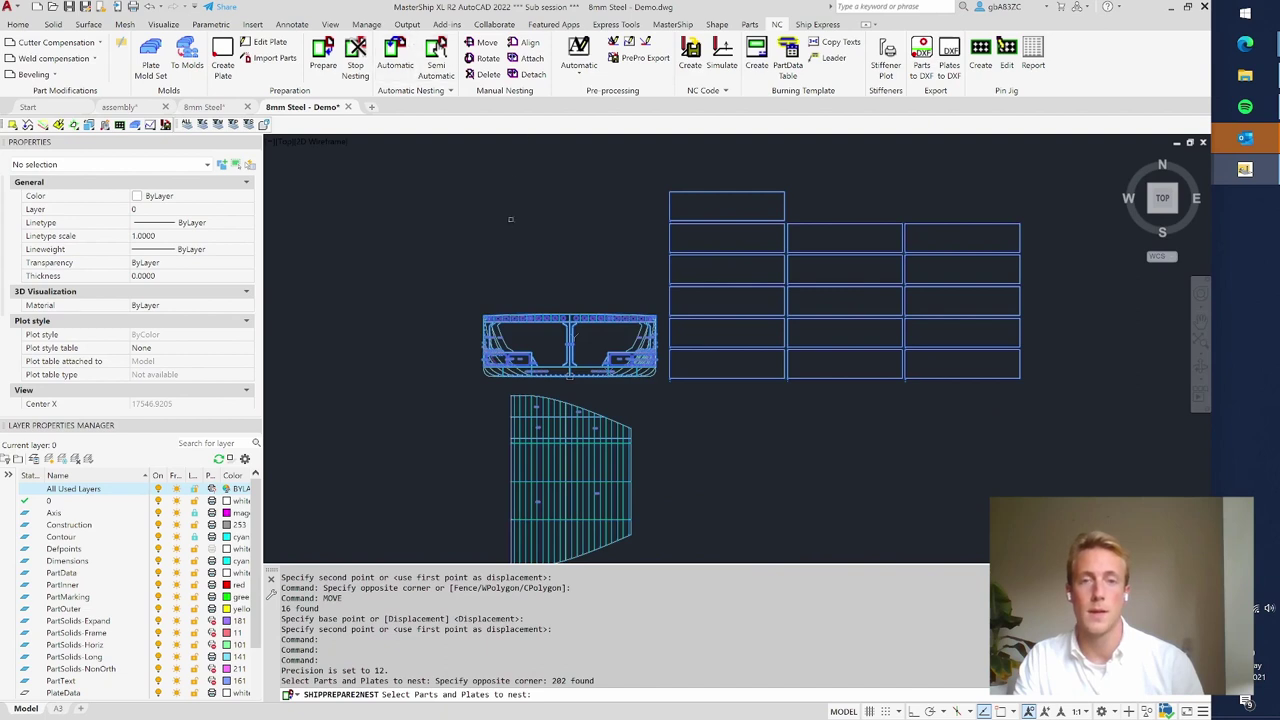
key(Return)
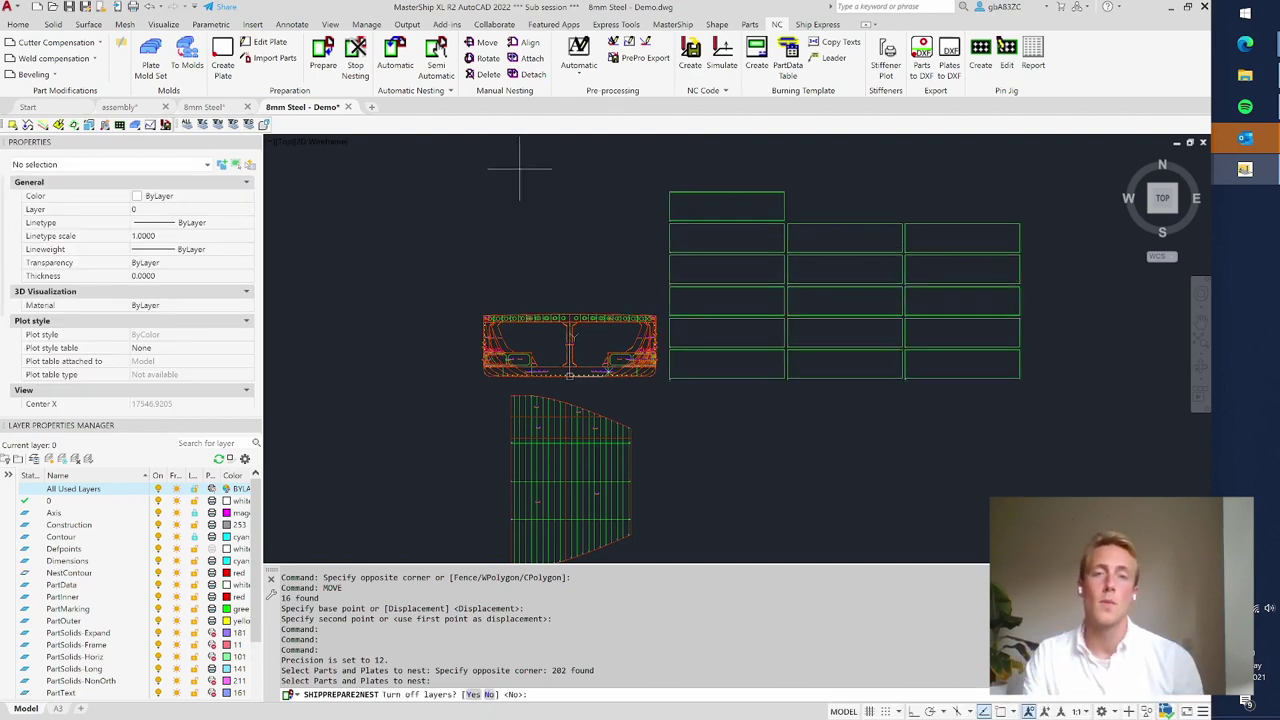
- Examine the generated nest contours around the frame parts, their sloped corners and the rounded cutouts
scroll(632, 350, up, 4)
scroll(633, 350, up, 2)
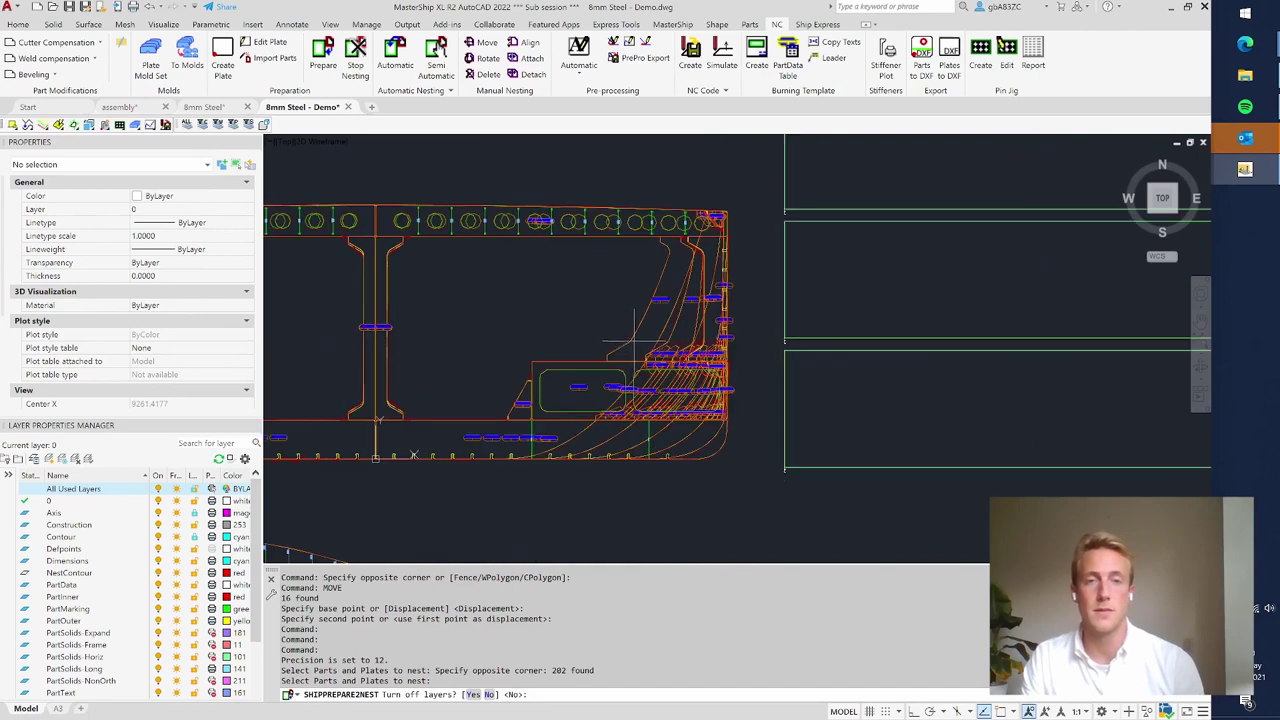
scroll(636, 333, up, 3)
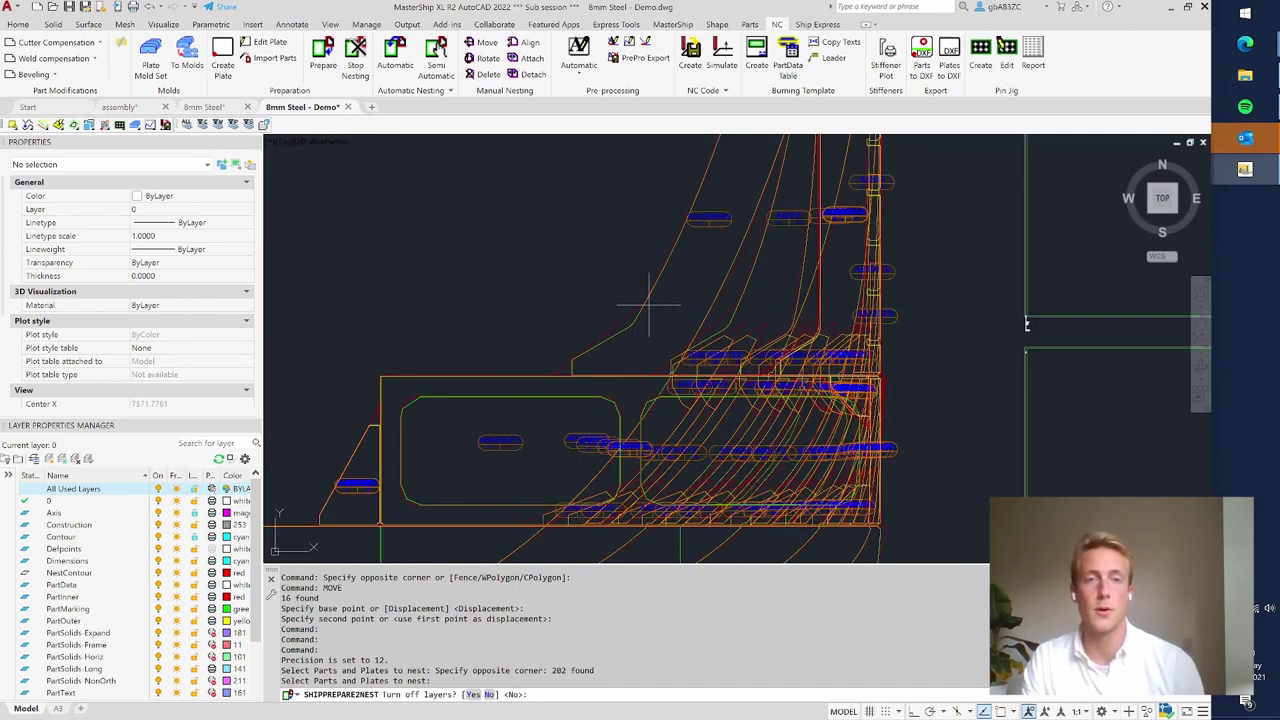
scroll(655, 292, down, 2)
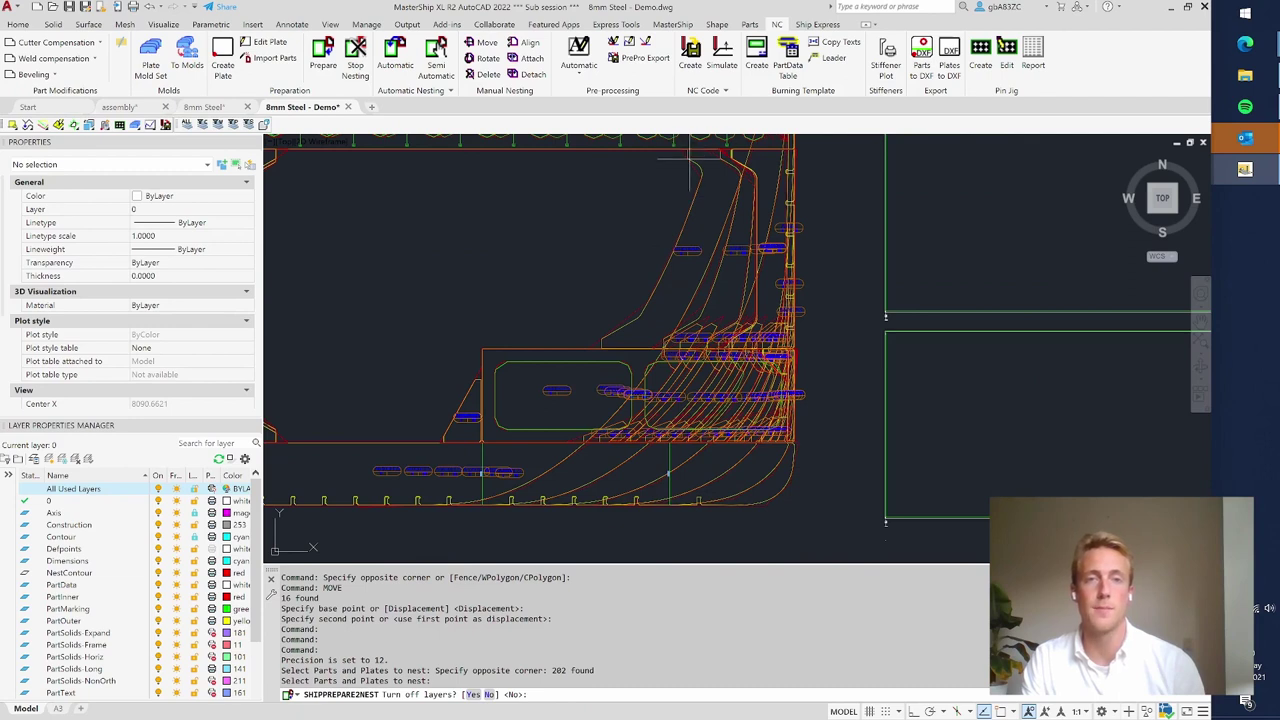
scroll(693, 178, up, 2)
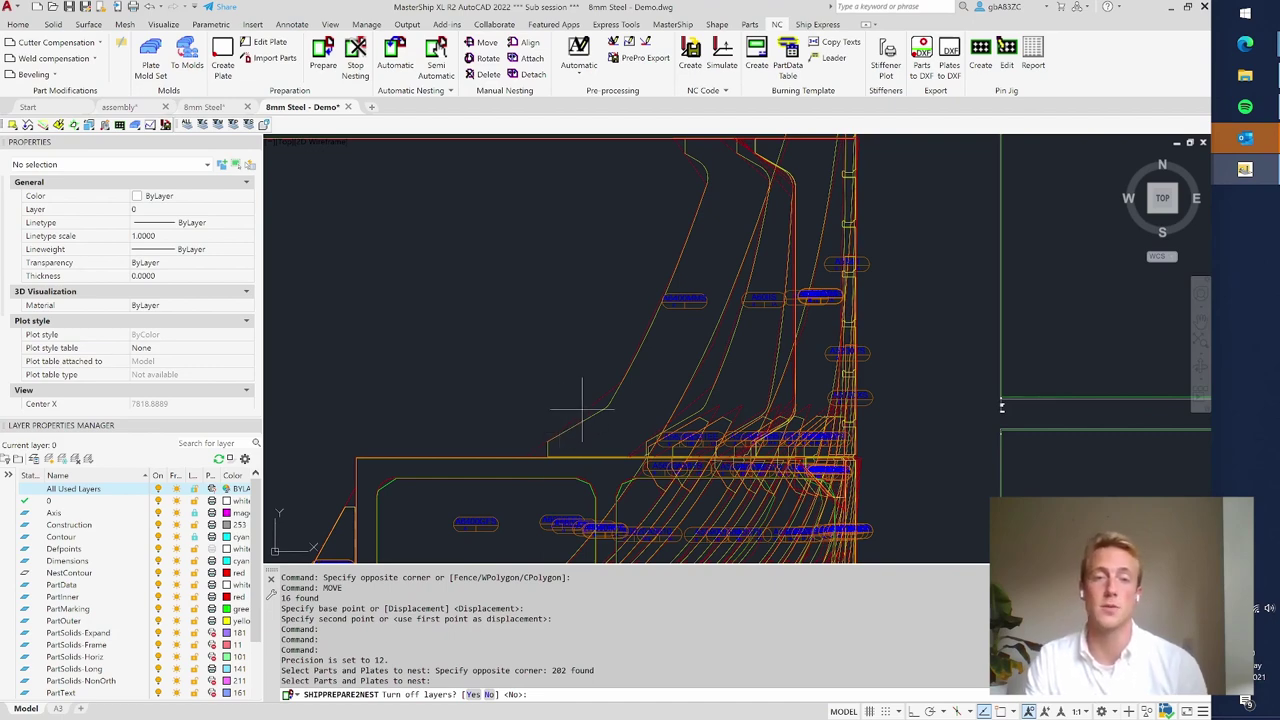
scroll(585, 415, up, 3)
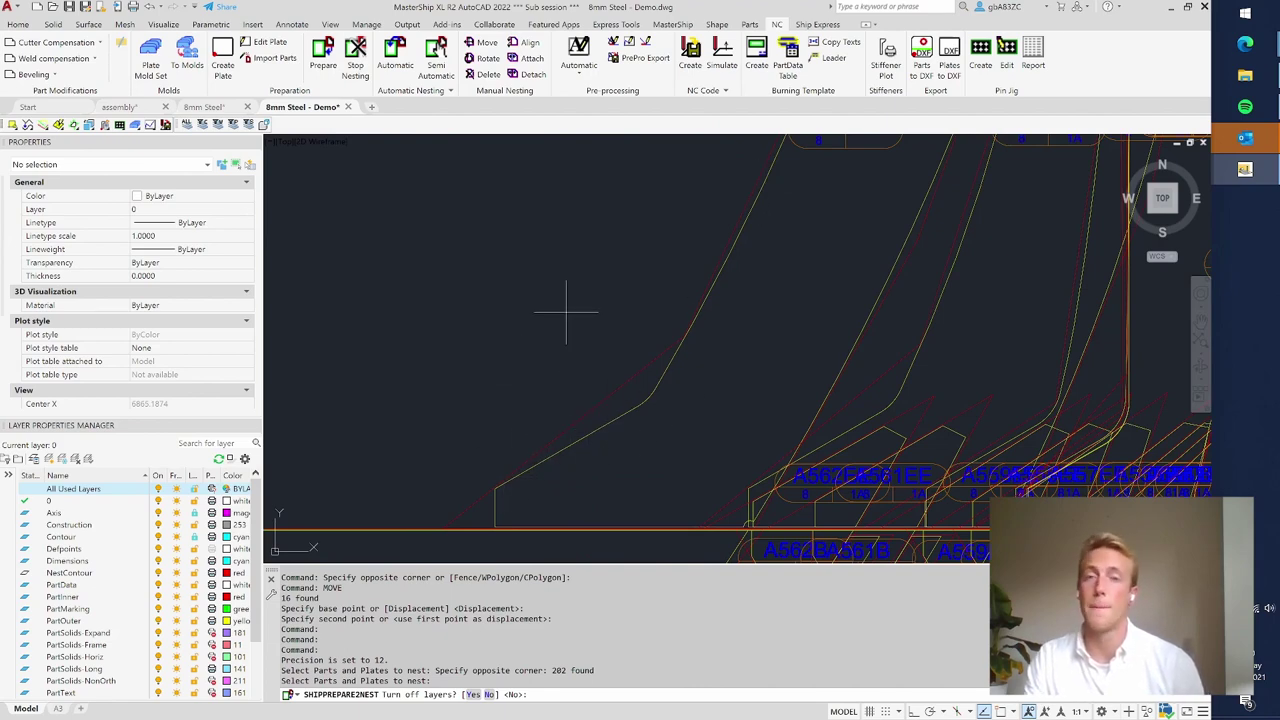
scroll(567, 313, down, 5)
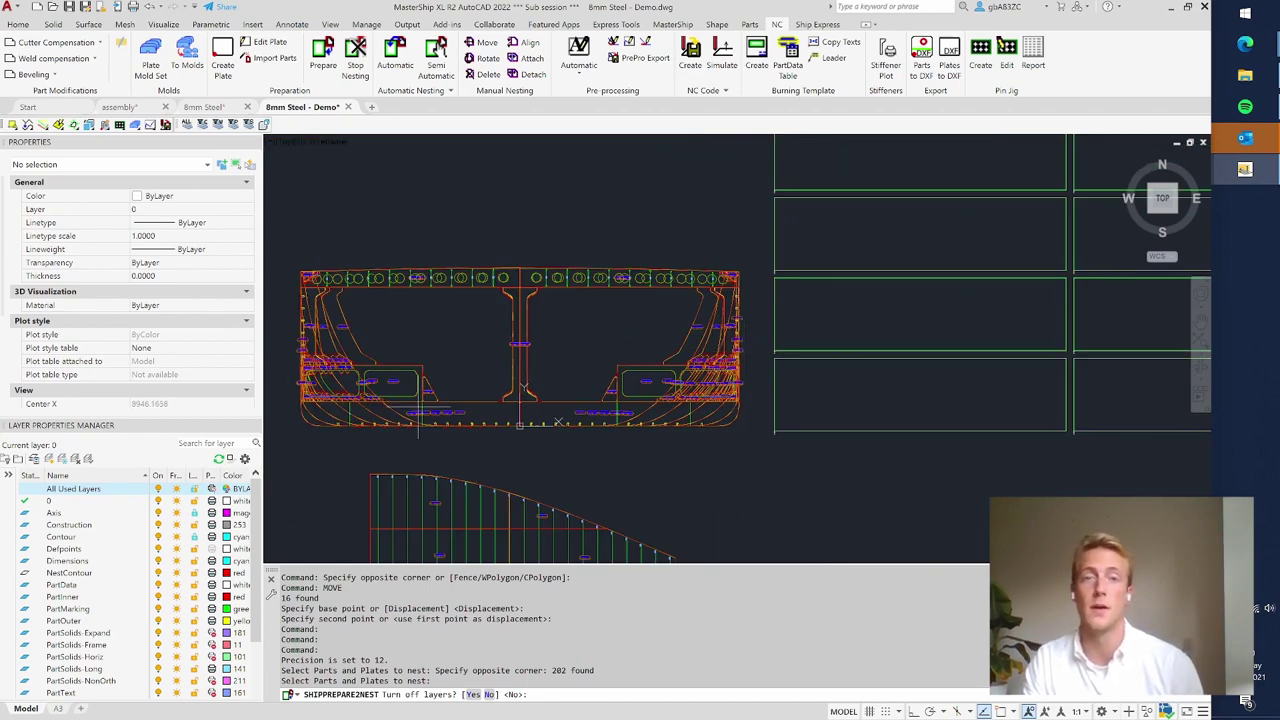
scroll(627, 390, up, 8)
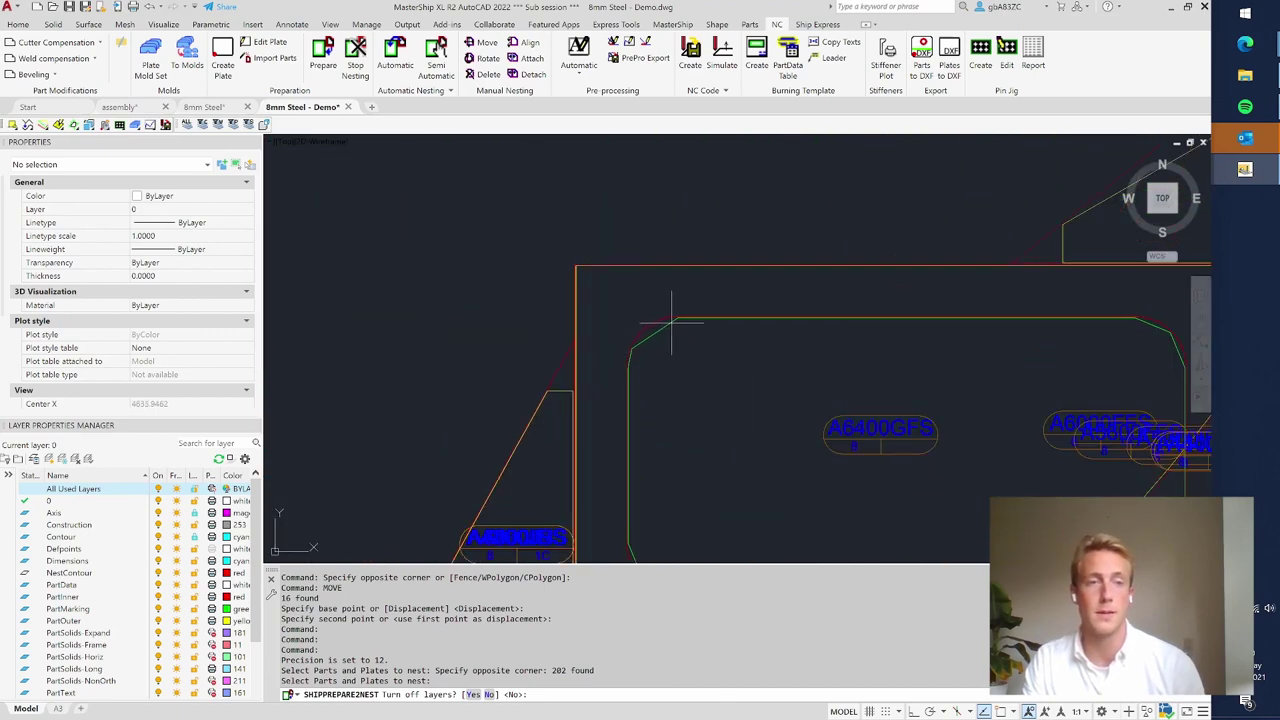
scroll(797, 400, down, 2)
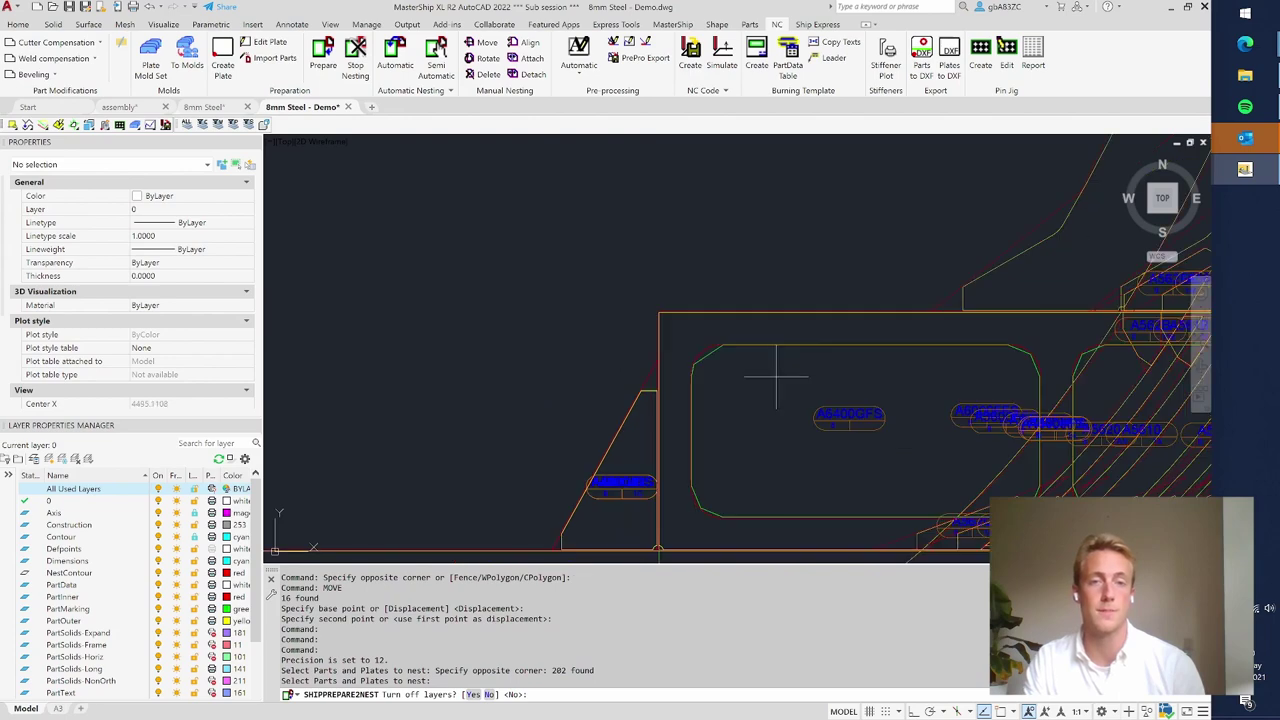
scroll(677, 333, down, 5)
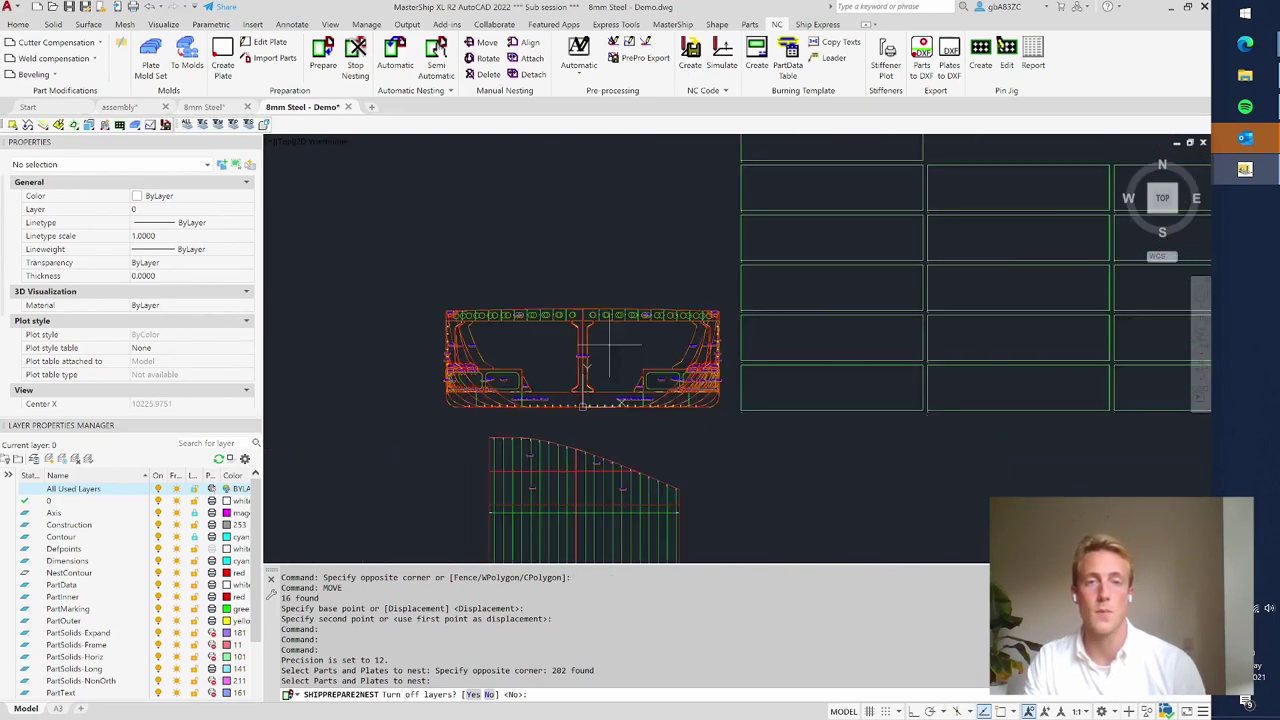
scroll(434, 251, down, 2)
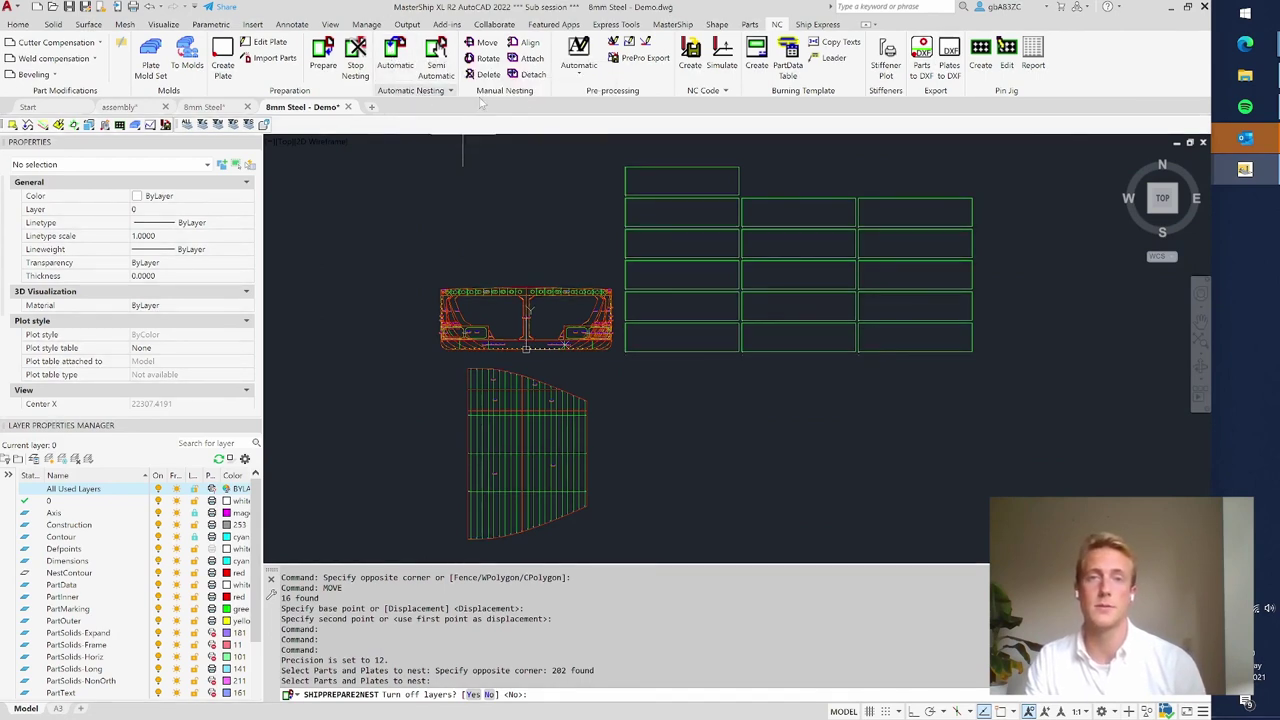
- Skip turning off layers and run automatic nesting with the All plates procedure on the frame parts, the upper green panels and all 16 plates
click(396, 52)
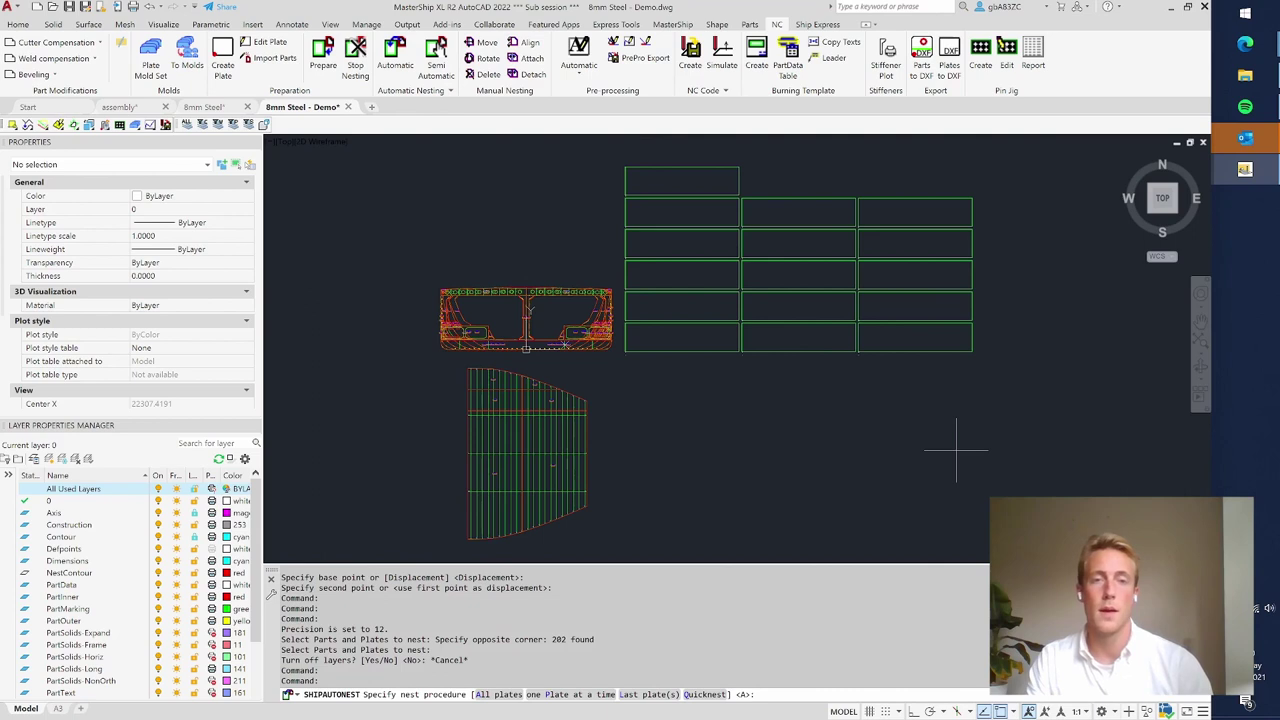
key(Return)
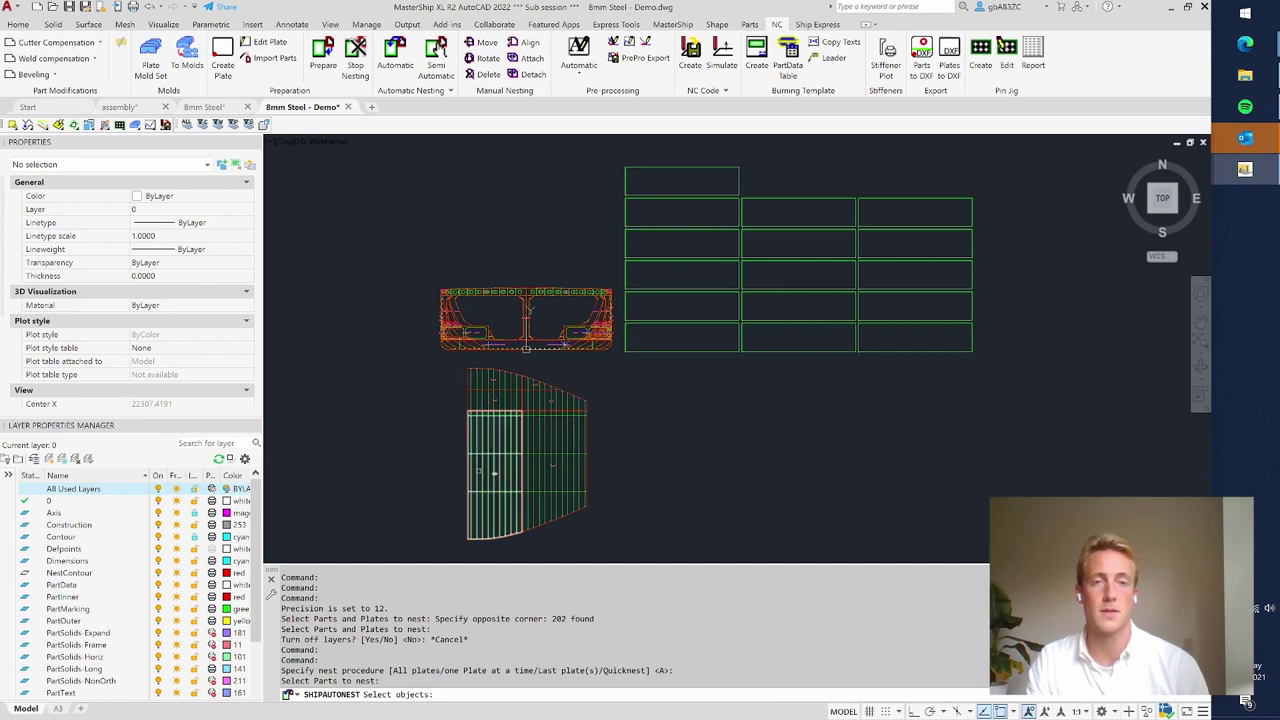
click(1000, 380)
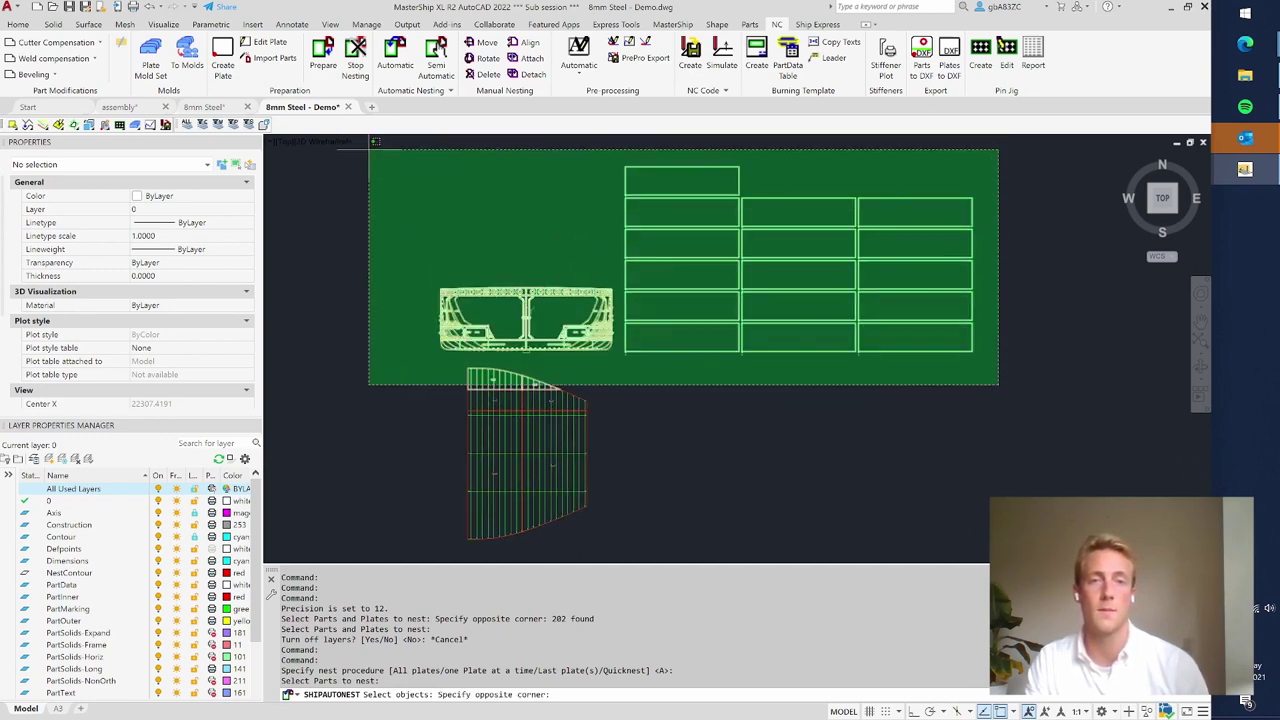
click(381, 146)
click(540, 400)
click(474, 432)
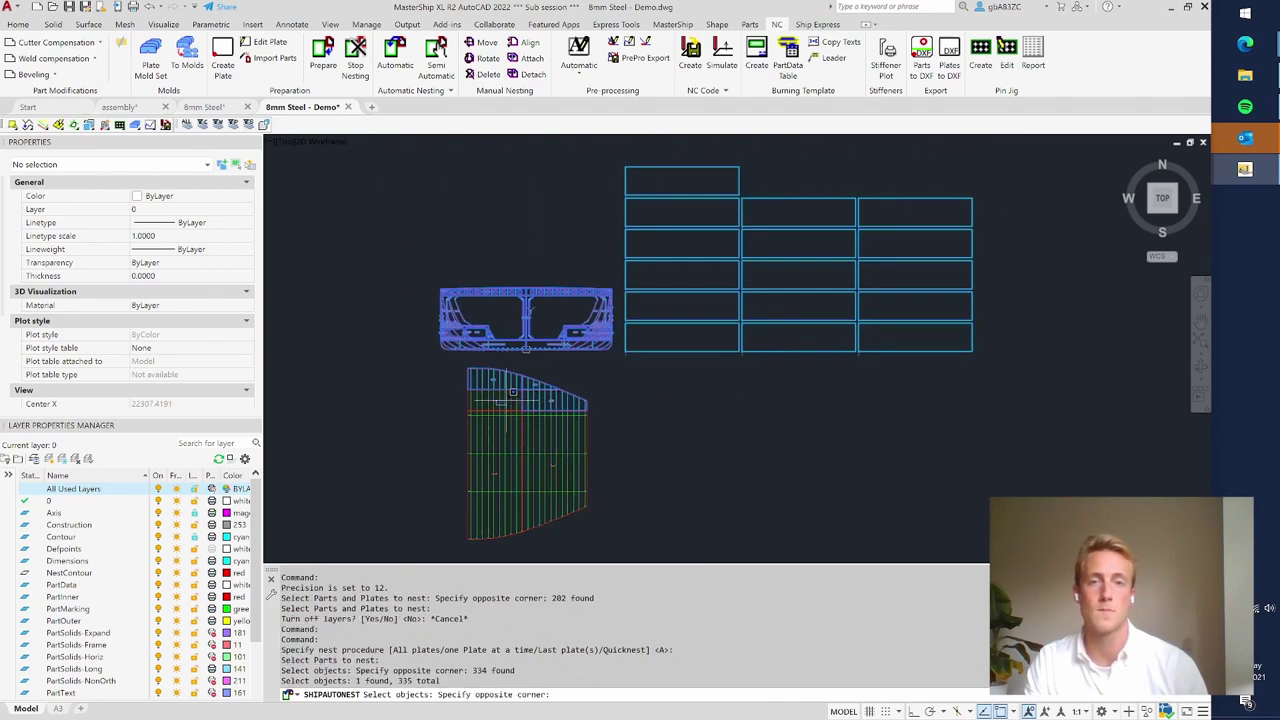
click(618, 261)
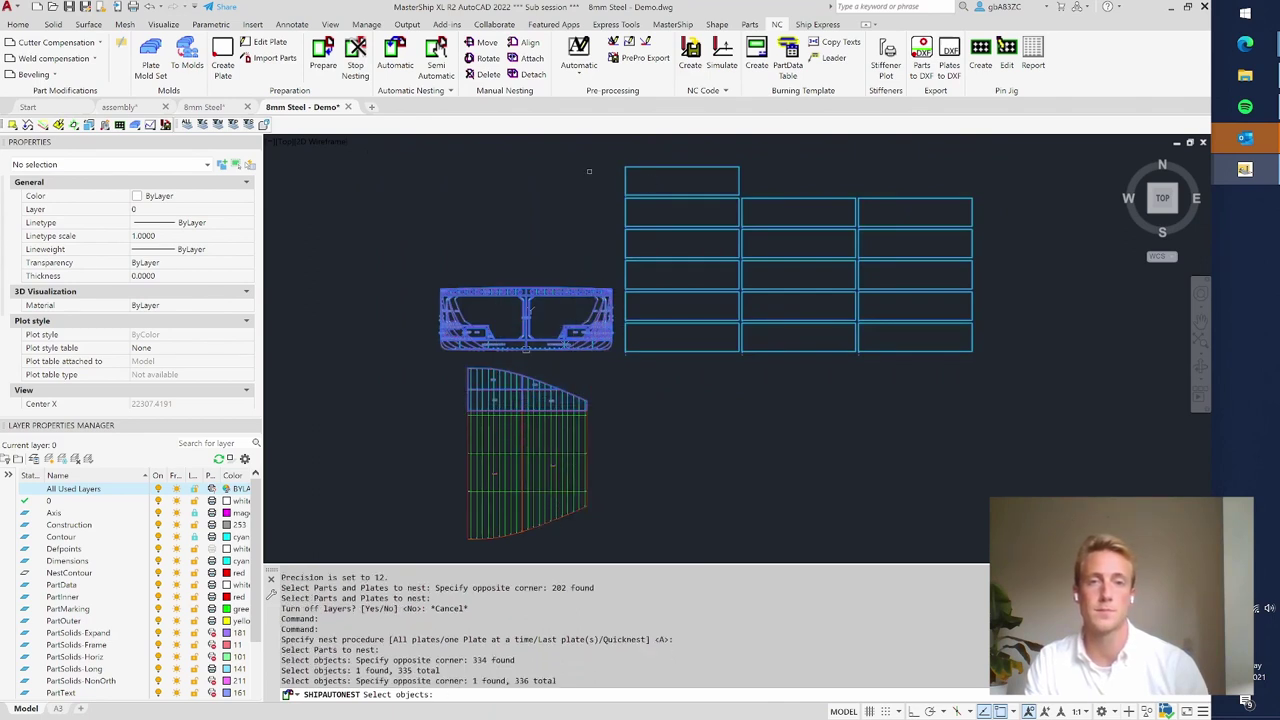
scroll(589, 171, up, 2)
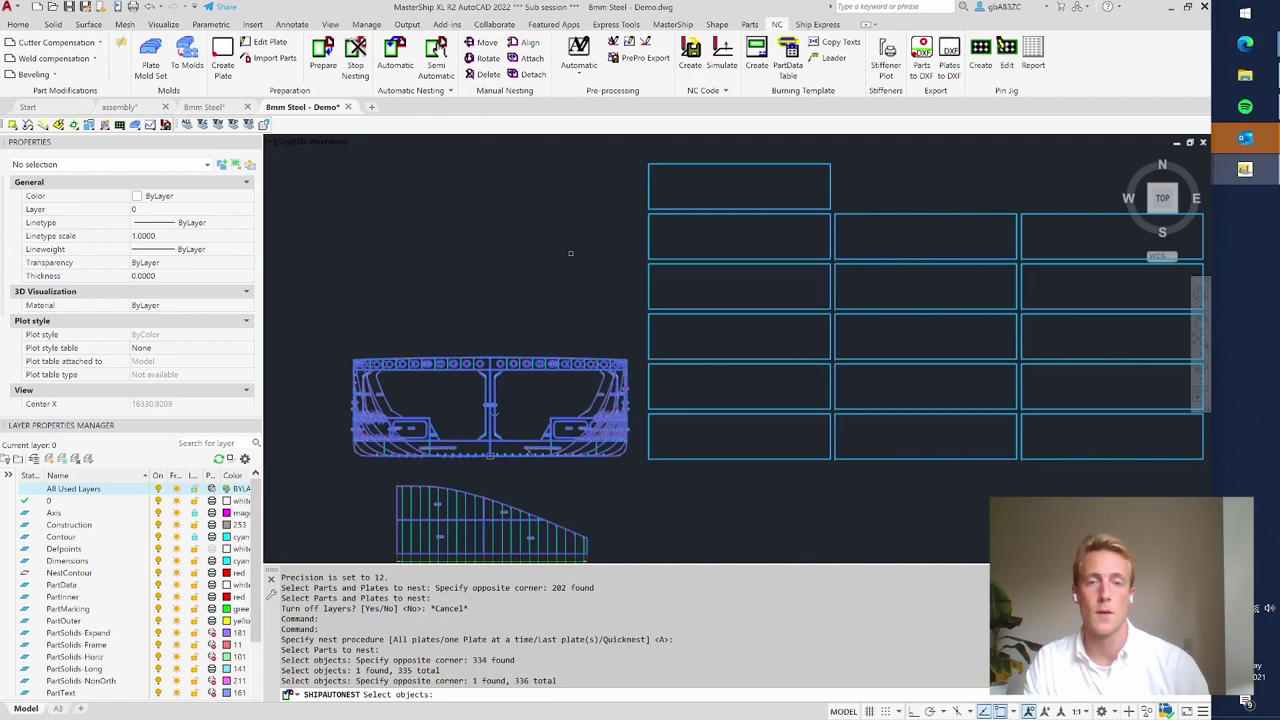
key(Return)
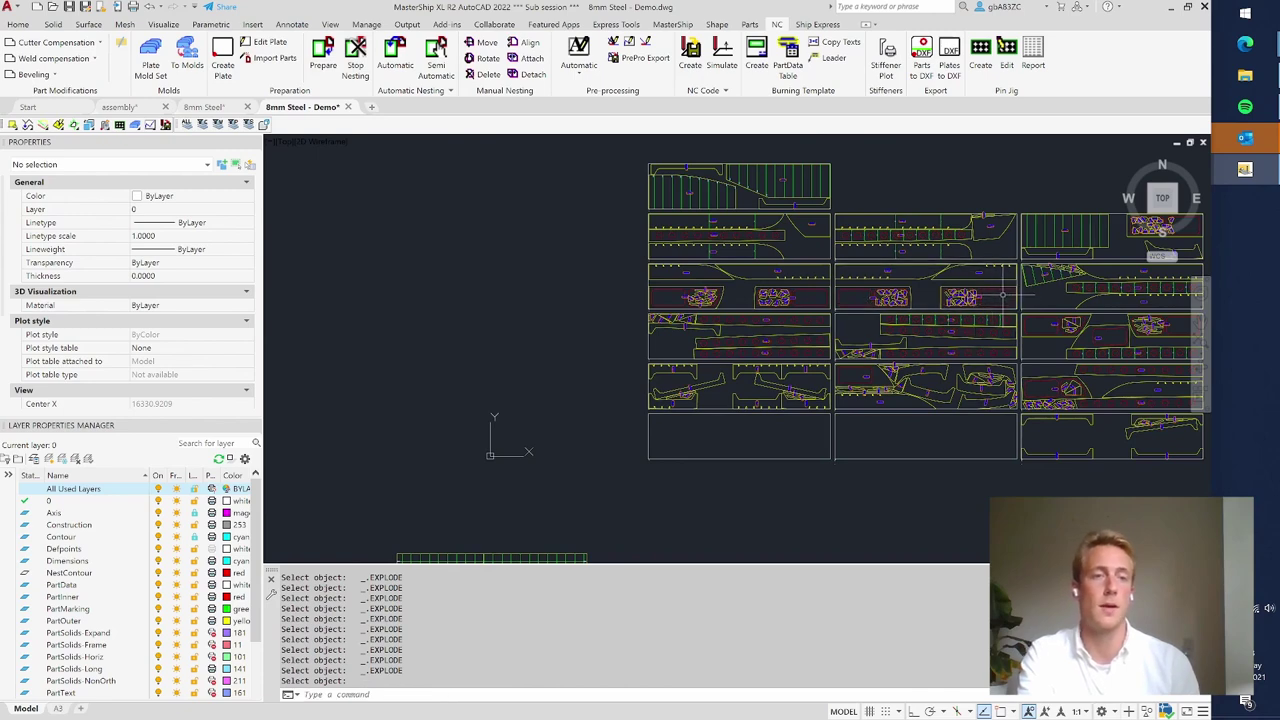
- Examine the nested plates, including the small parts placed inside cutouts and the labelled marking lines on the long parts
scroll(1003, 295, up, 4)
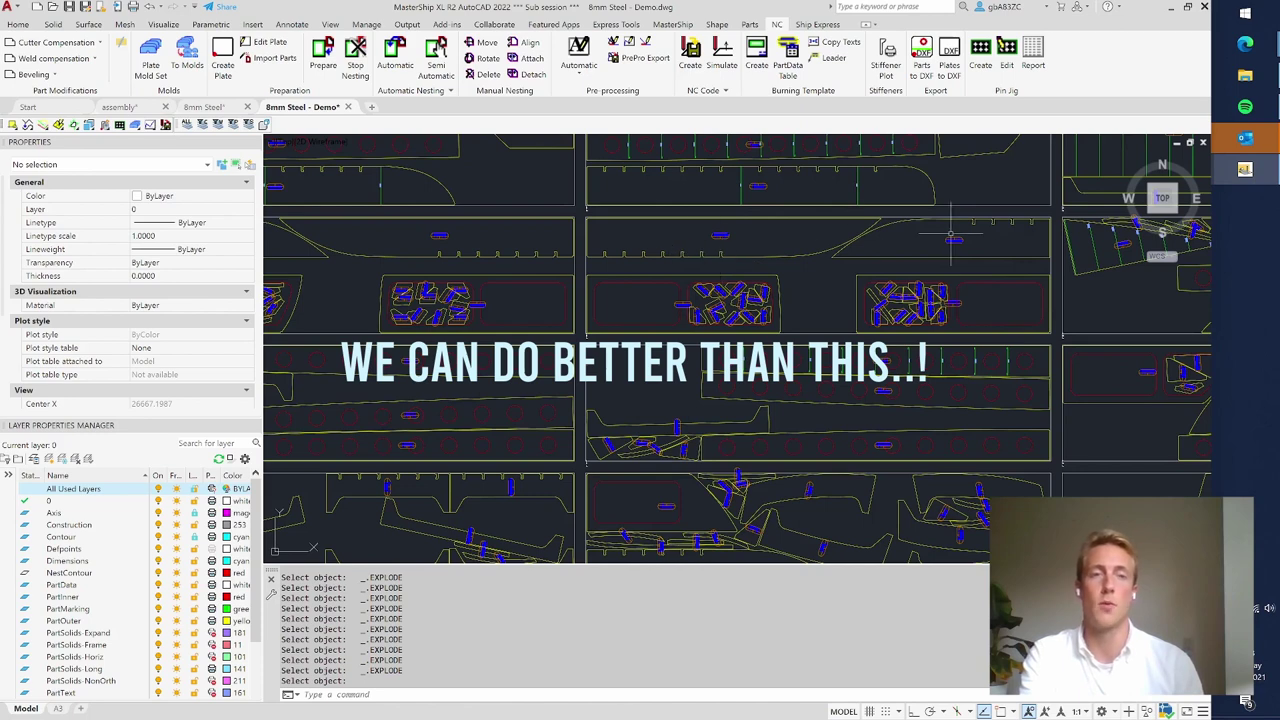
scroll(860, 290, up, 4)
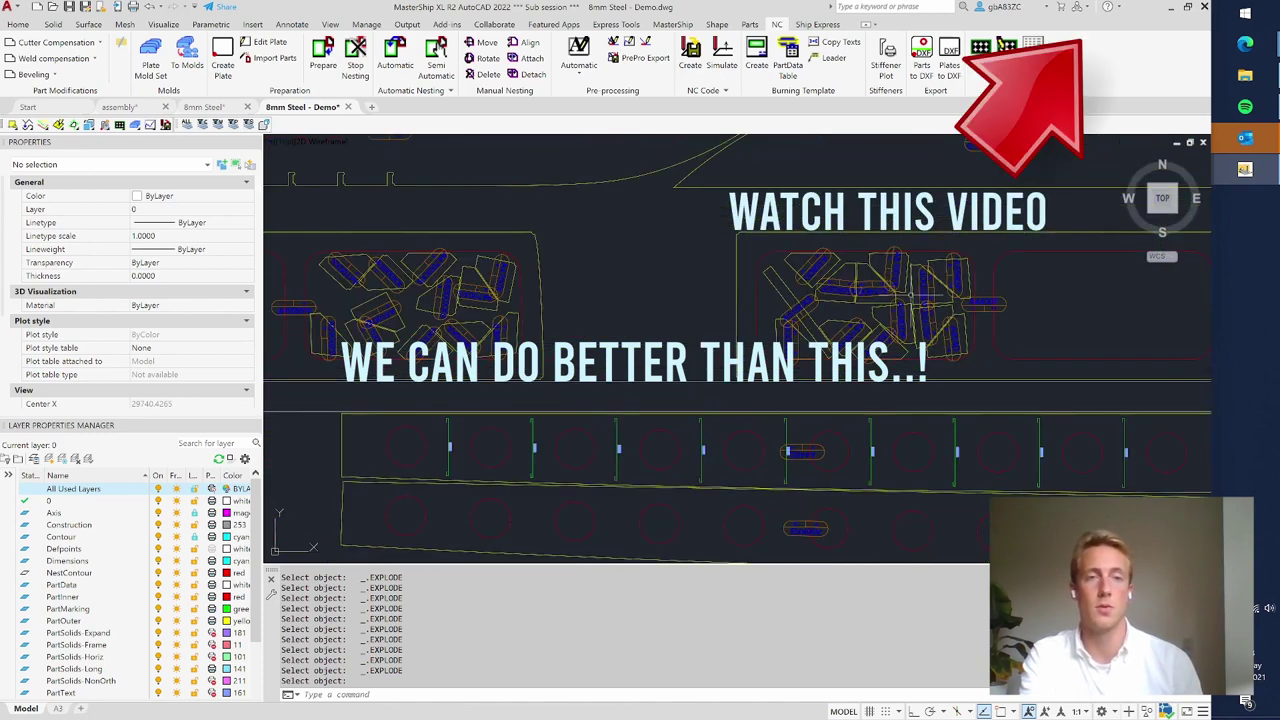
click(800, 308)
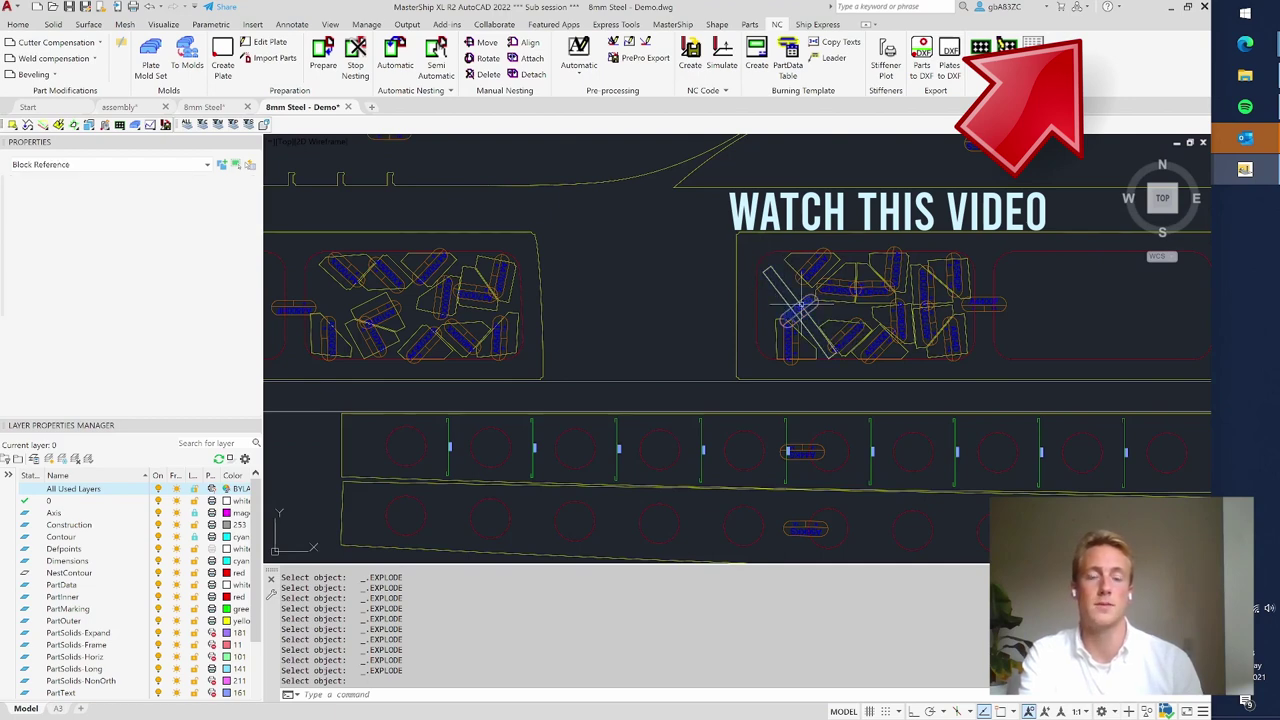
key(Escape)
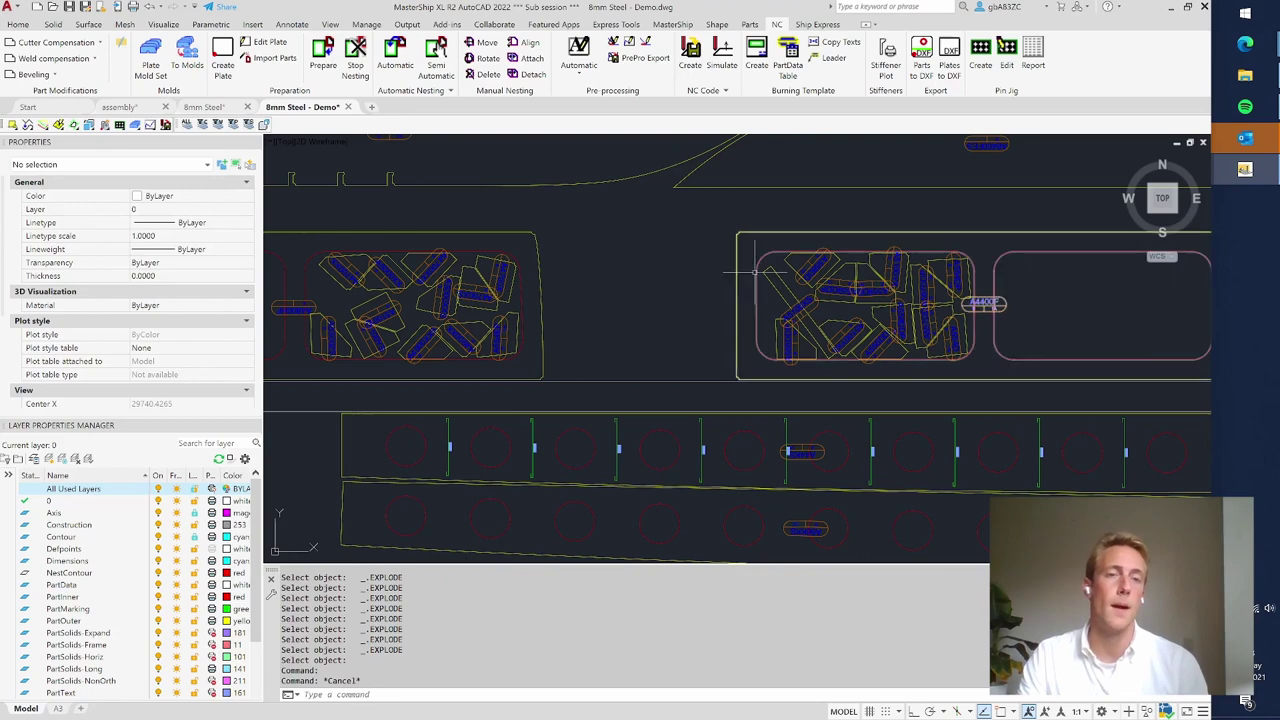
scroll(590, 247, down, 3)
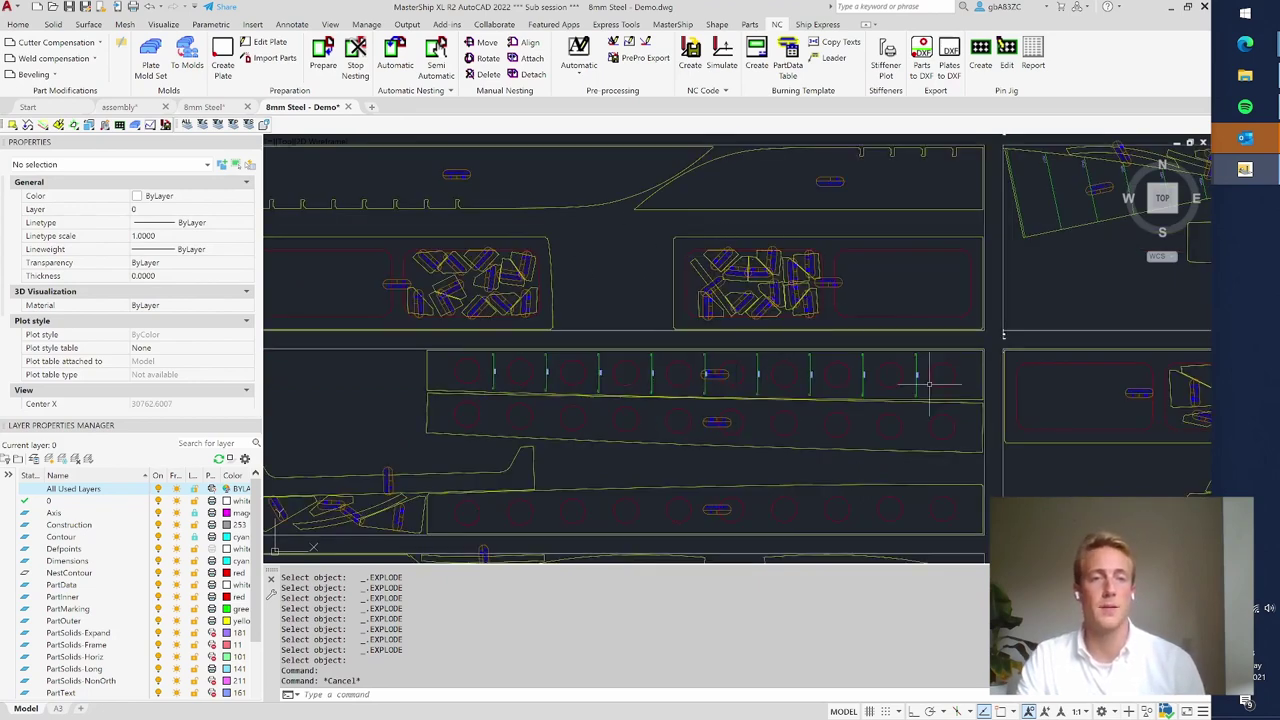
scroll(745, 373, up, 4)
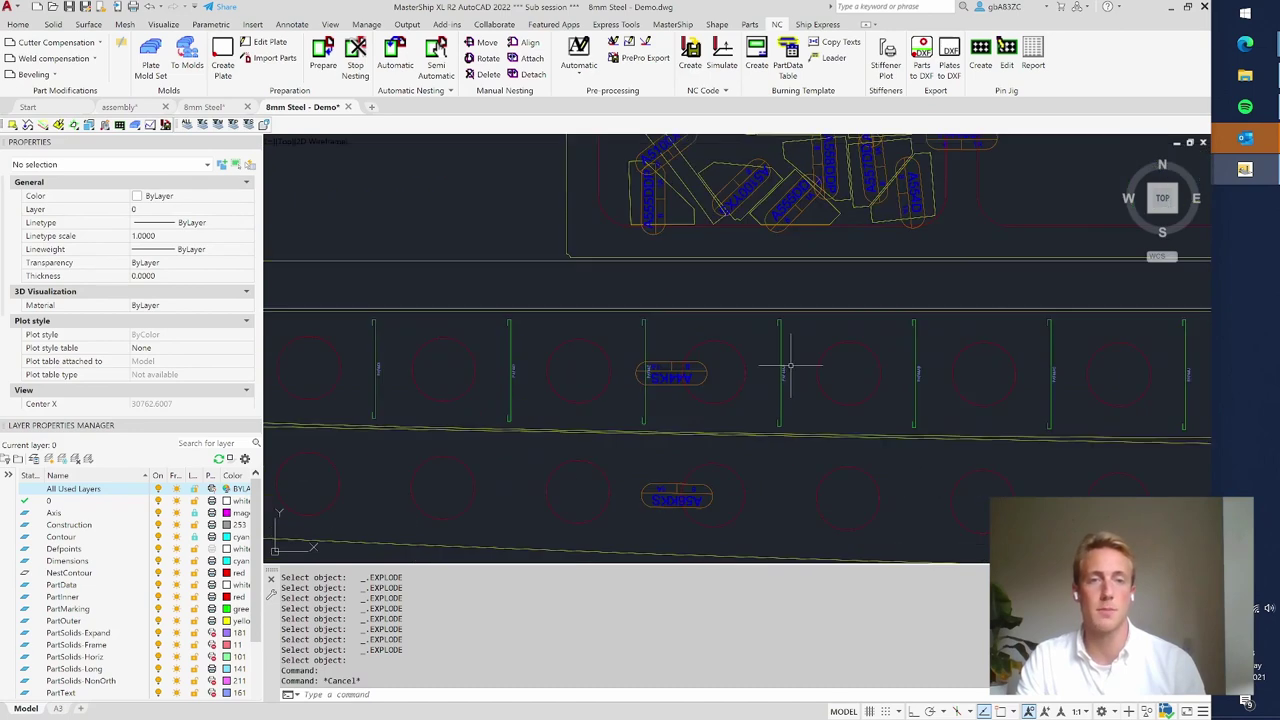
scroll(785, 372, up, 6)
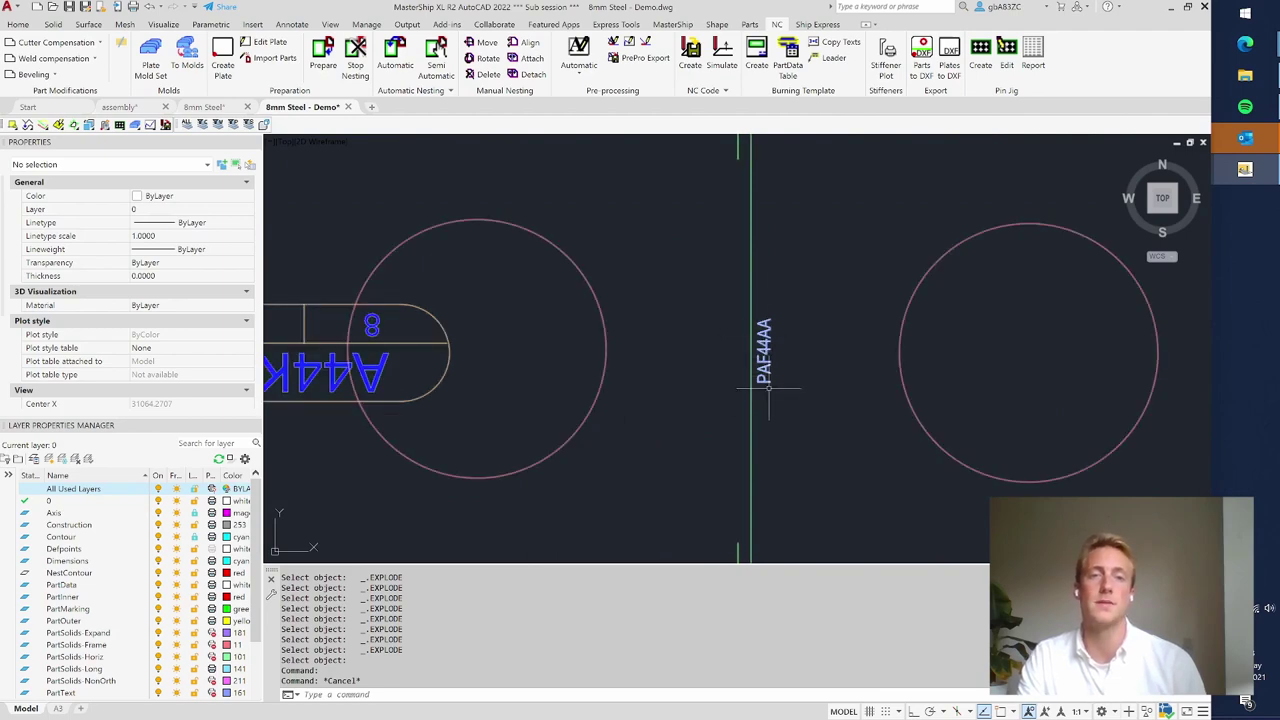
scroll(768, 388, down, 3)
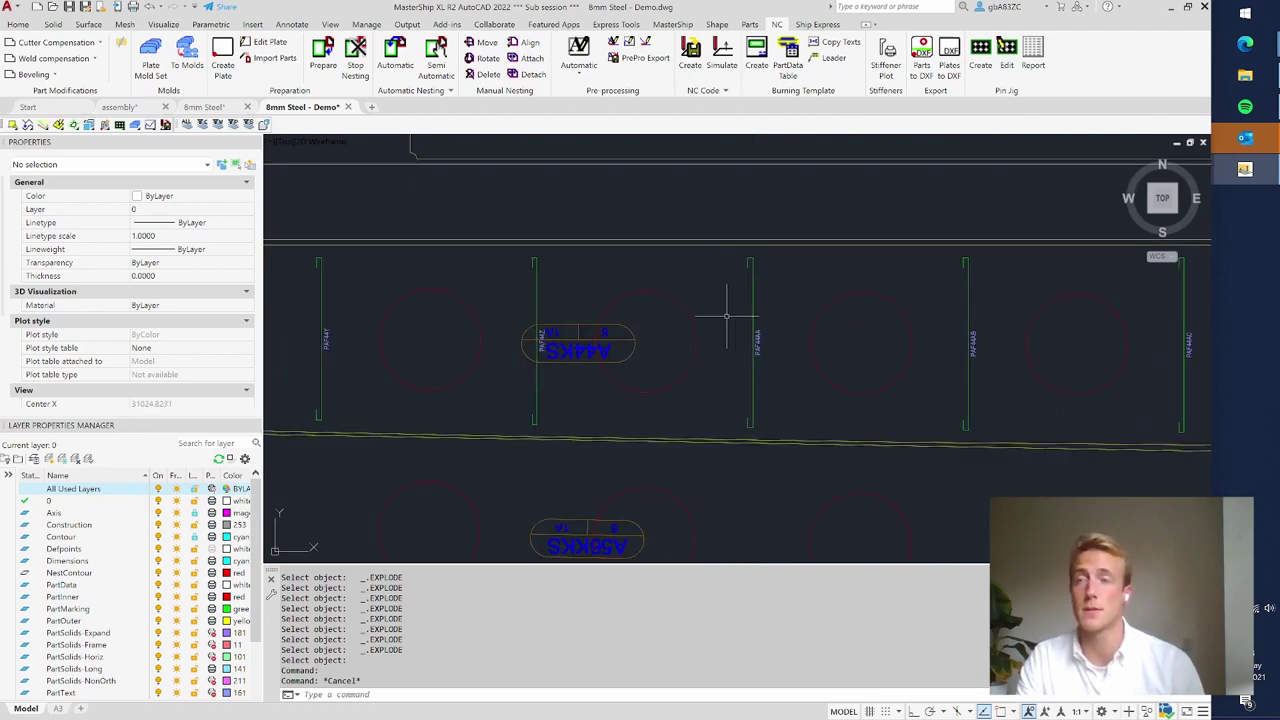
scroll(727, 316, down, 6)
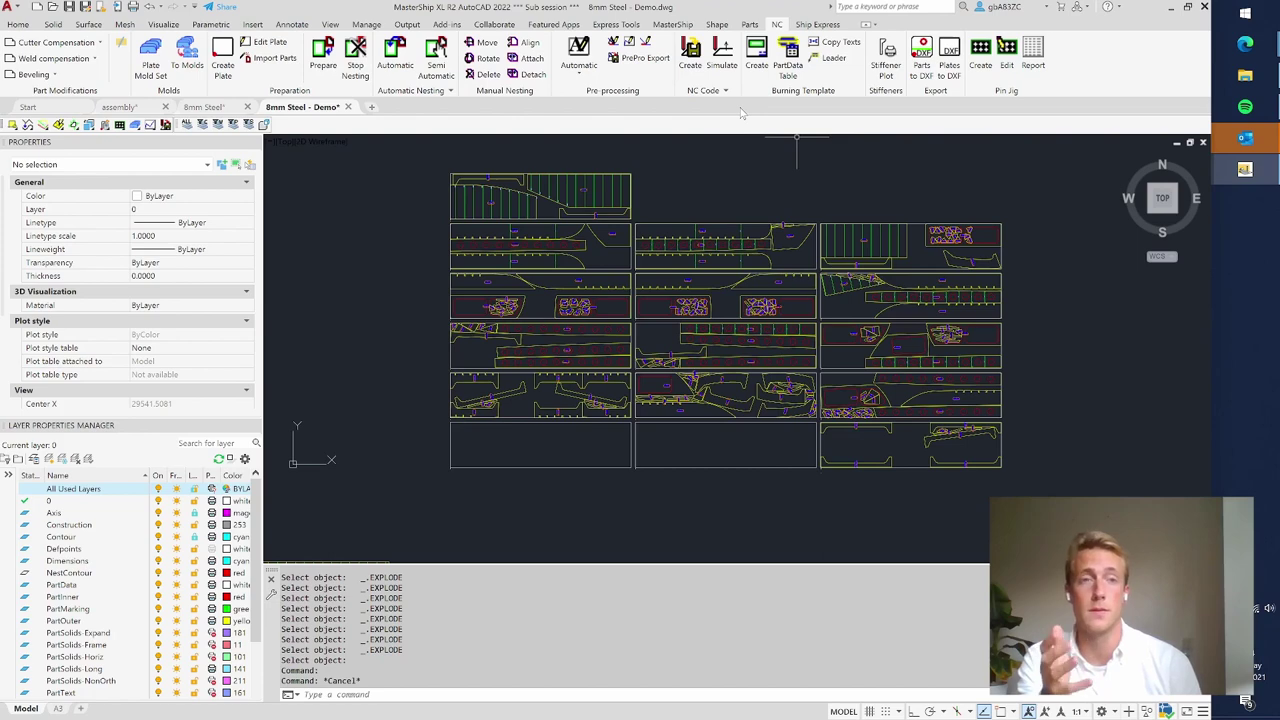
- Switch to the 8mm Steel drawing and examine the cutting sequence lines and lead-ins on the nested plates
click(1248, 77)
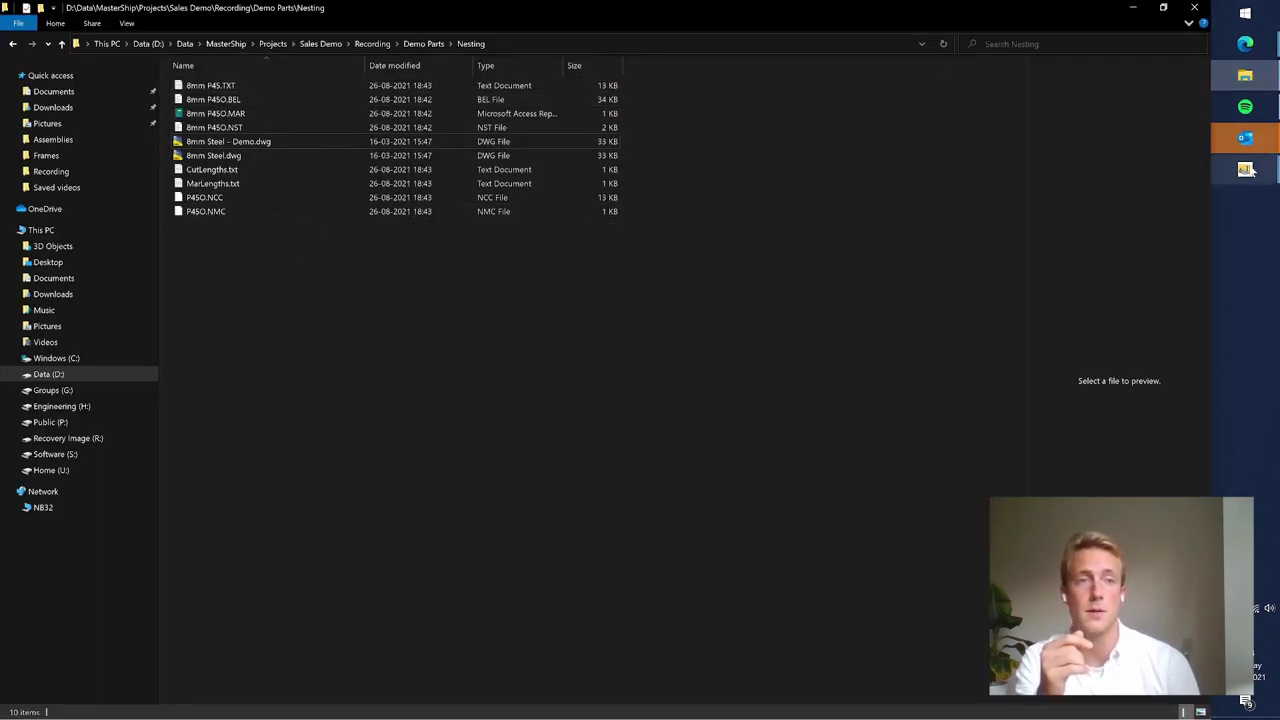
mouse_move(1245, 170)
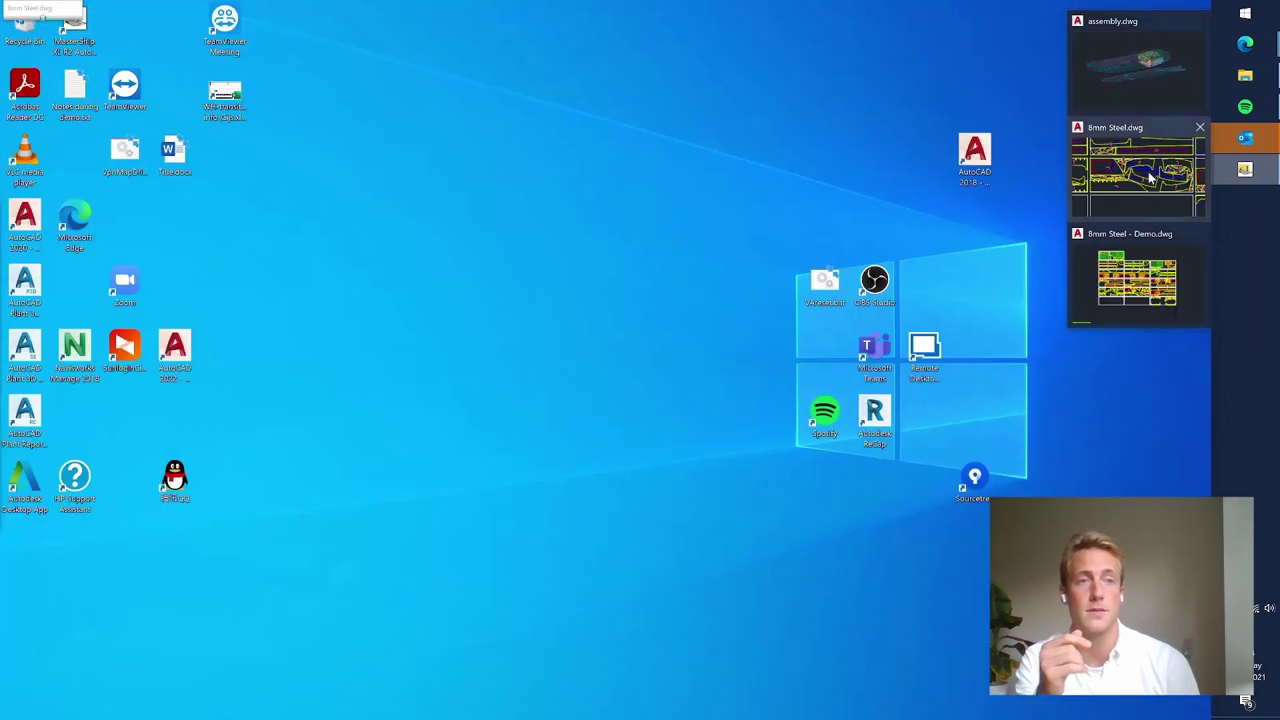
click(1148, 171)
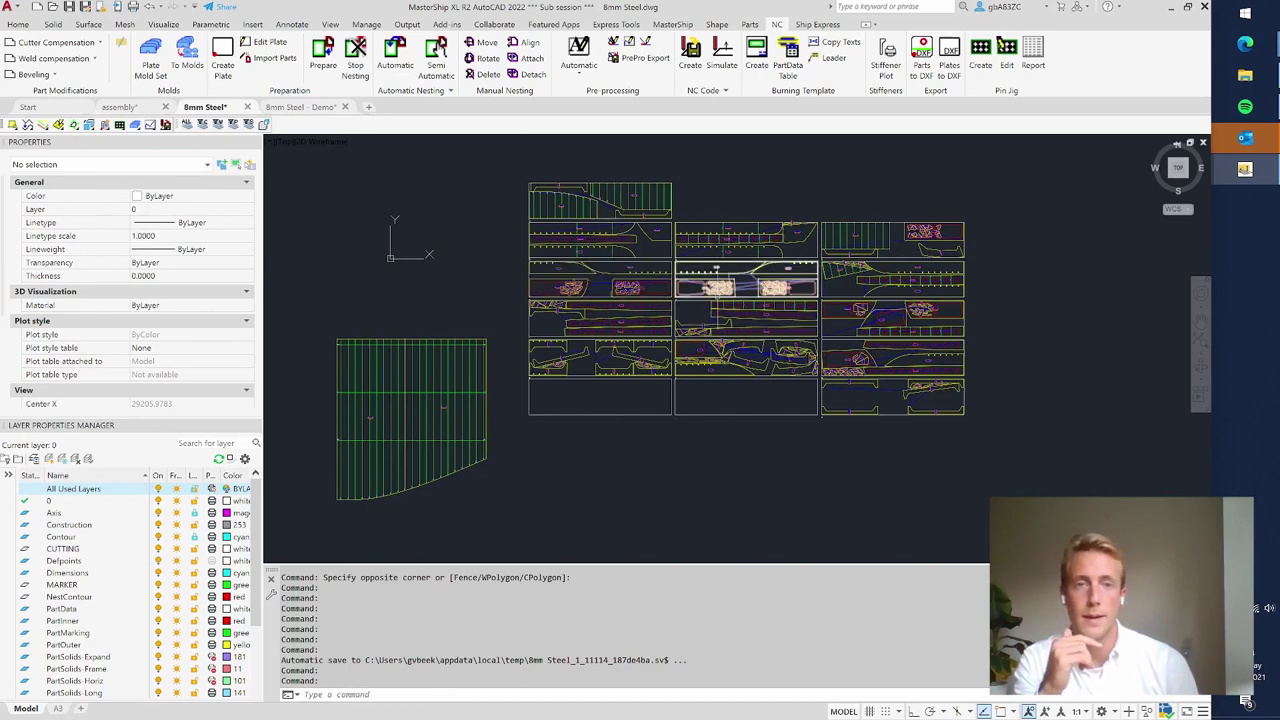
scroll(742, 297, up, 2)
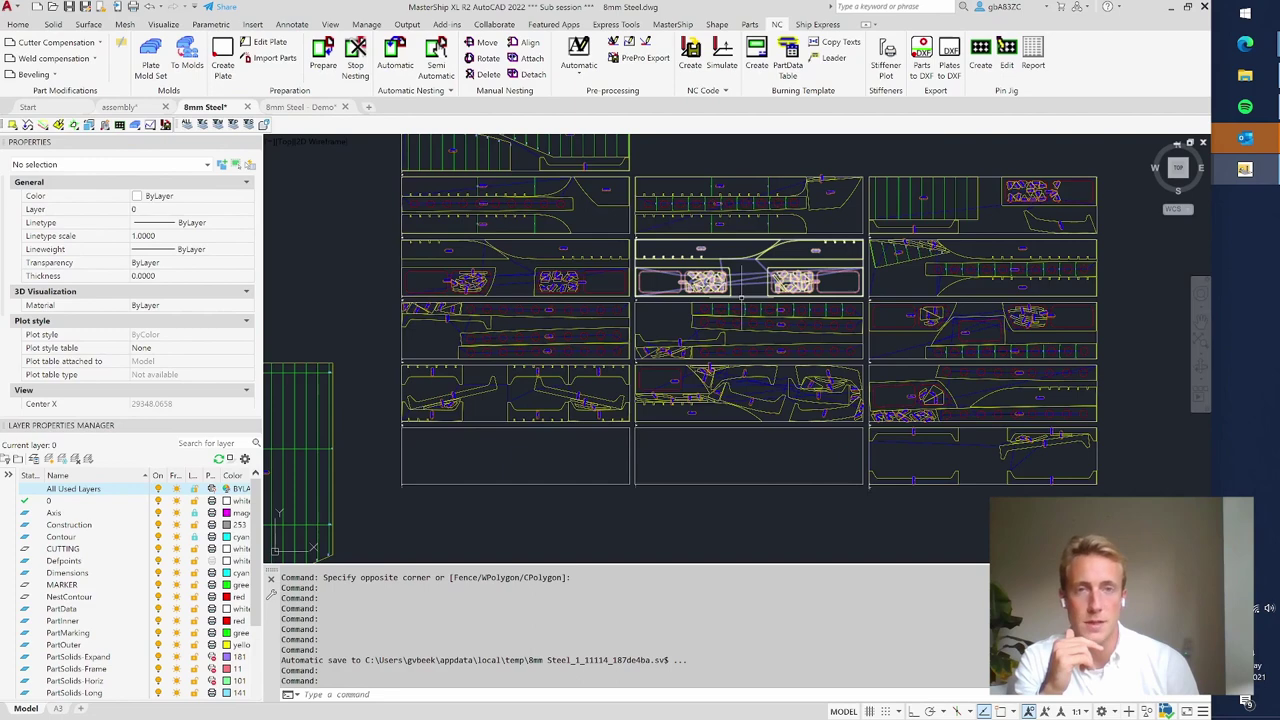
scroll(502, 283, up, 4)
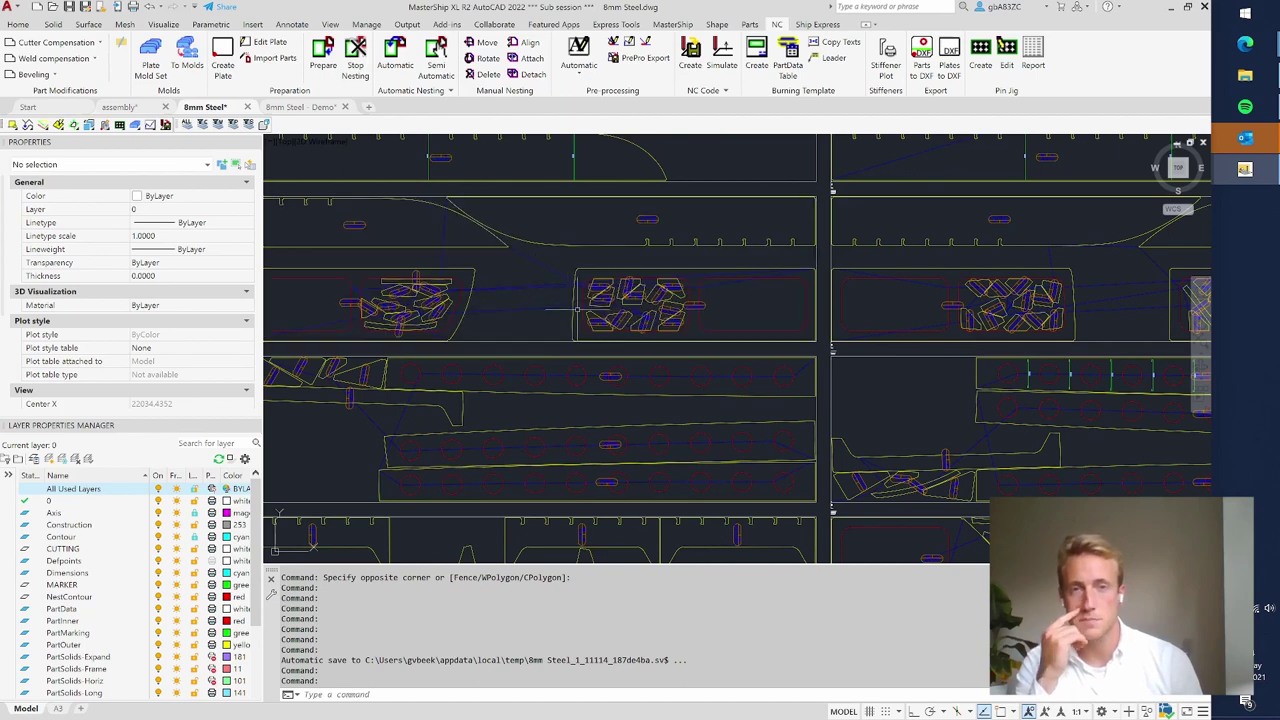
scroll(536, 286, down, 2)
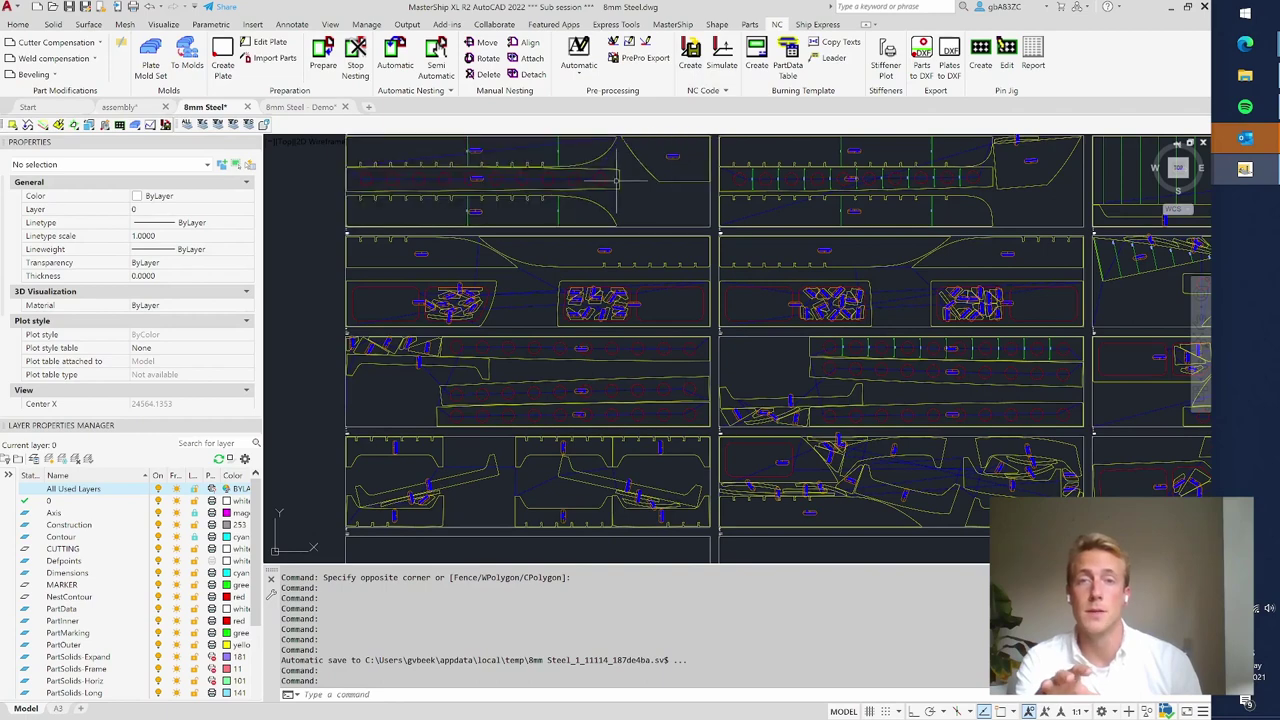
scroll(848, 311, down, 5)
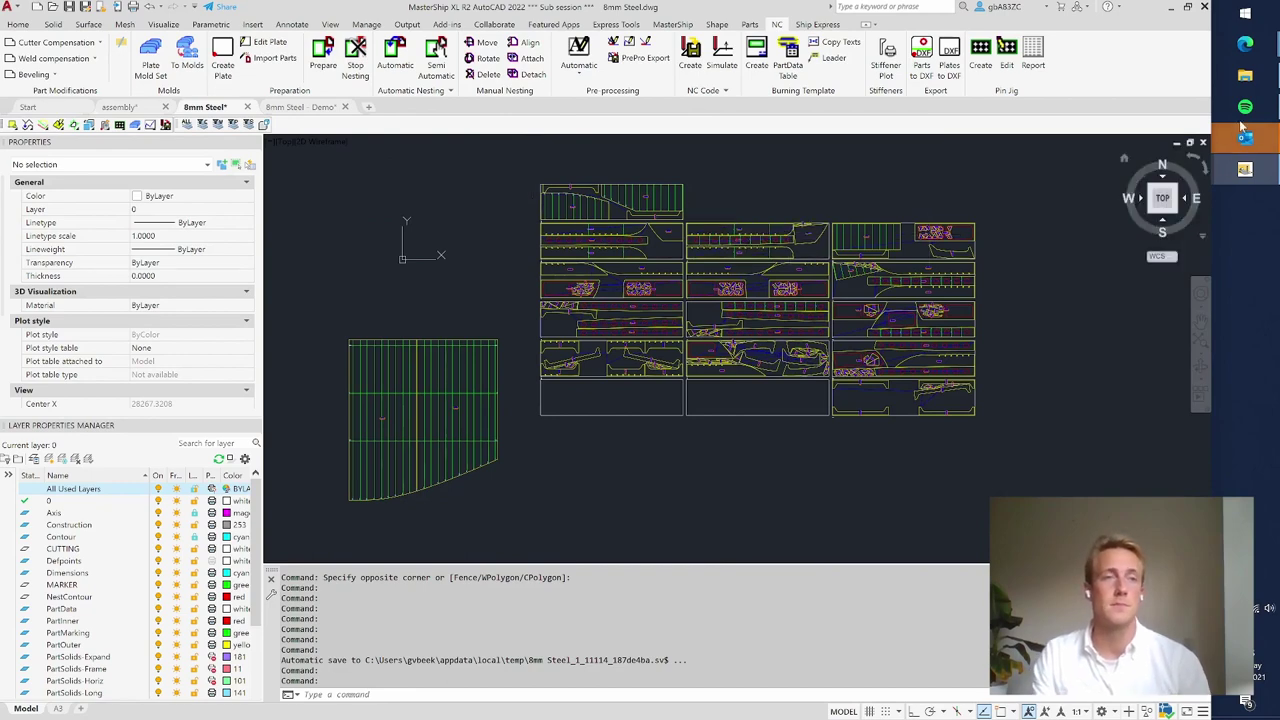
- Look at the generated NCC and NMC files in the Nesting folder in File Explorer and return to the 8mm Steel drawing
click(1245, 75)
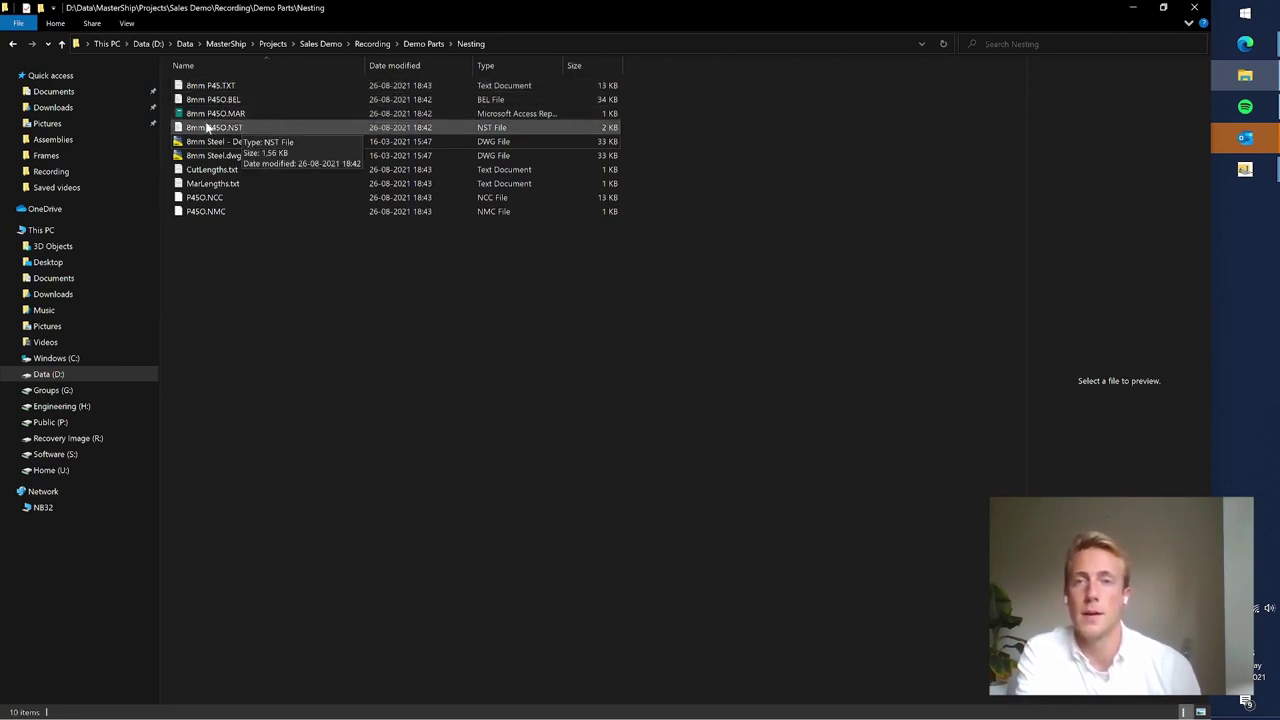
click(210, 198)
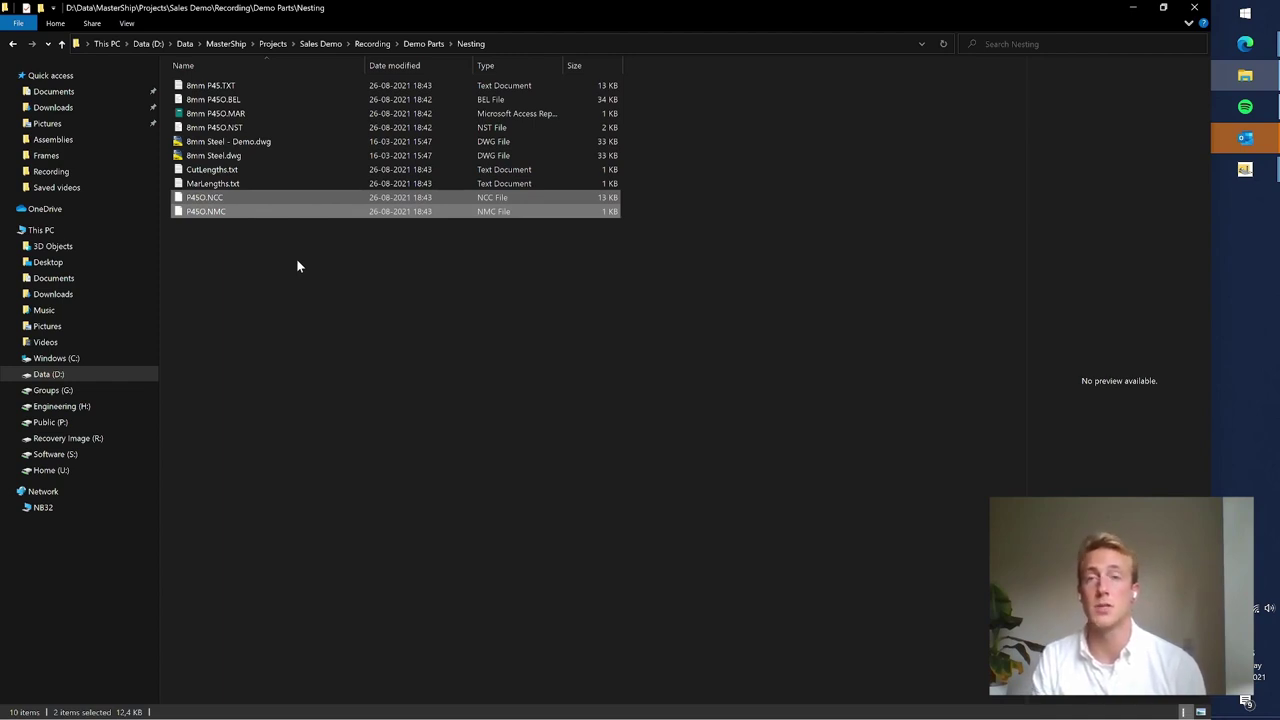
click(393, 326)
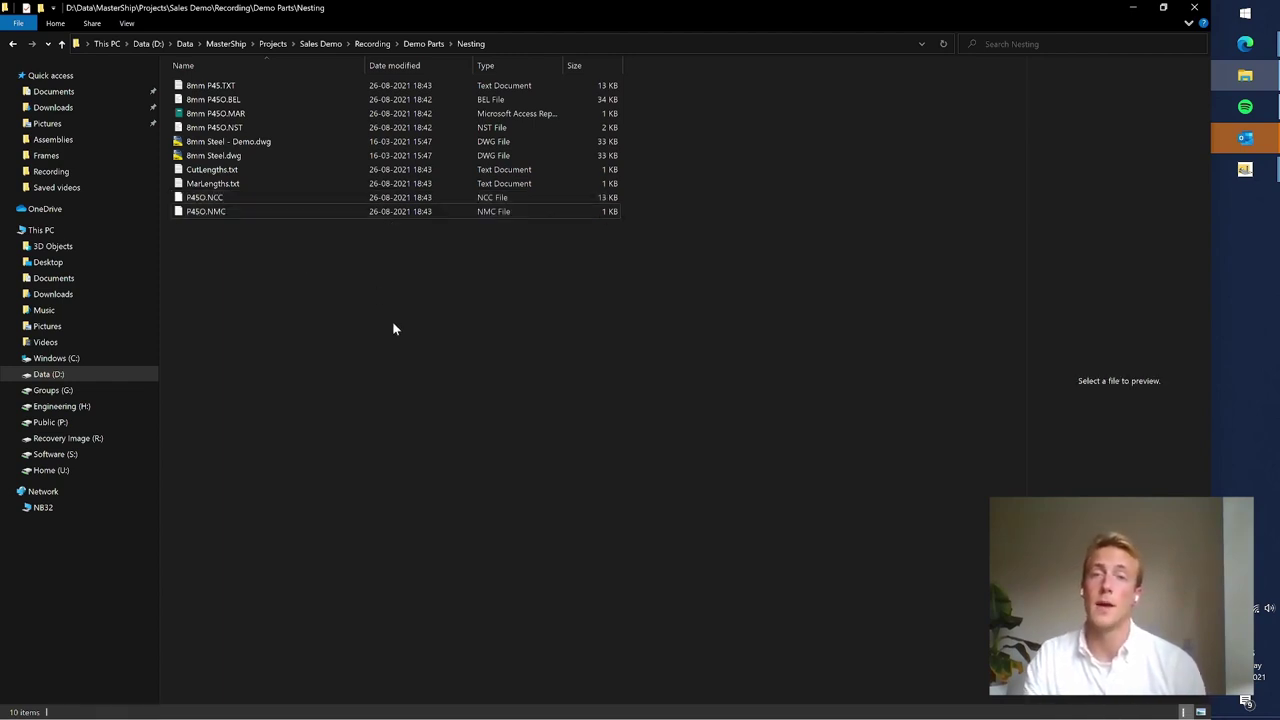
click(1133, 8)
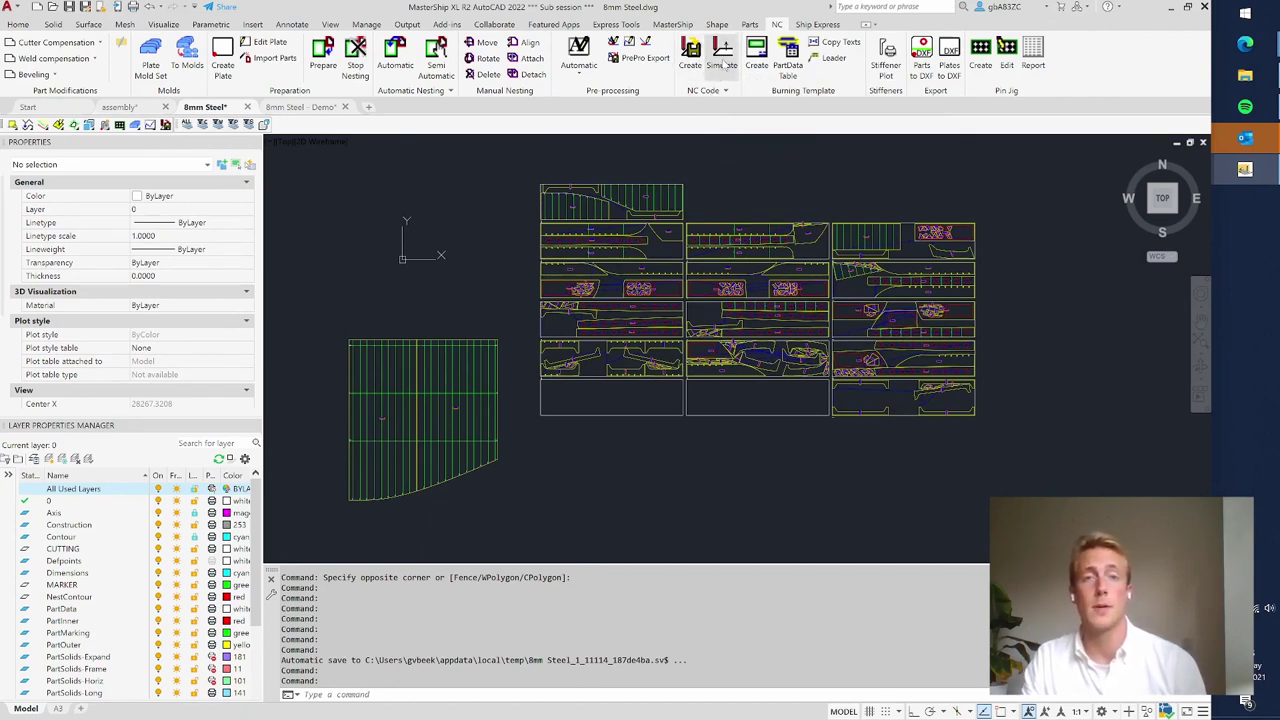
- Simulate the NC code of plate 8mm - 45 through to the end and overwrite the simulation already in the drawing
click(724, 64)
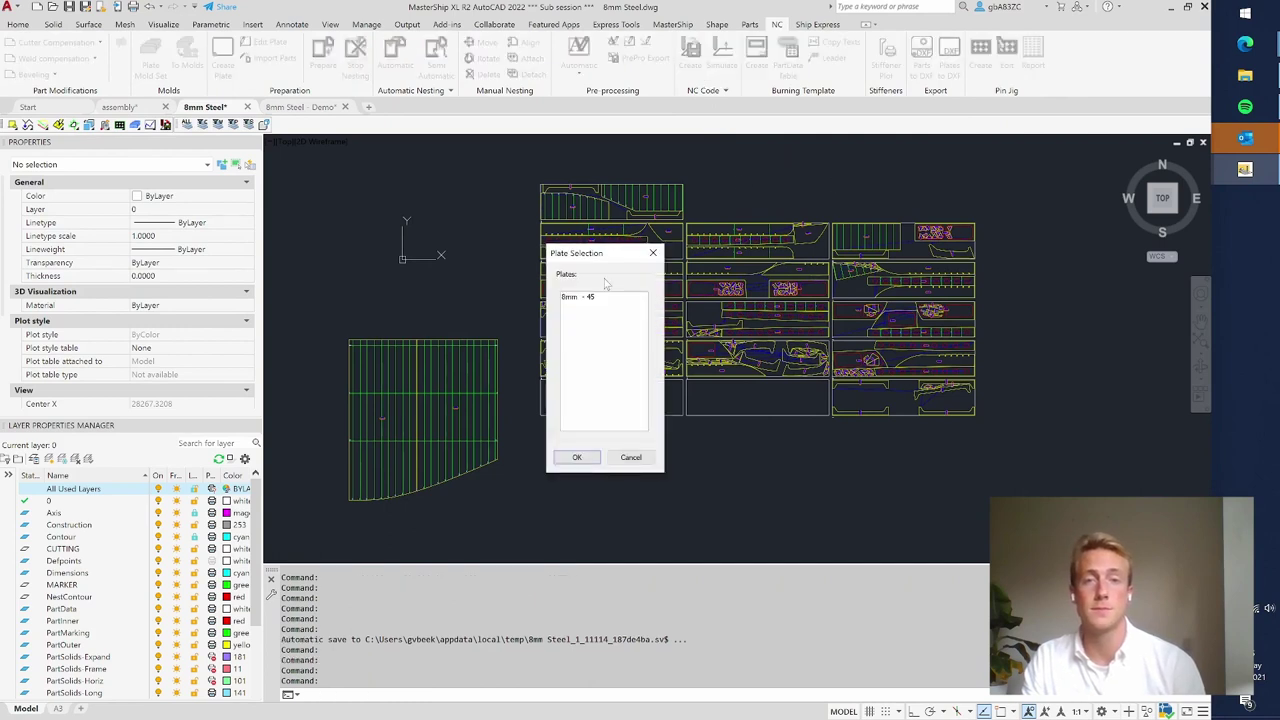
click(573, 299)
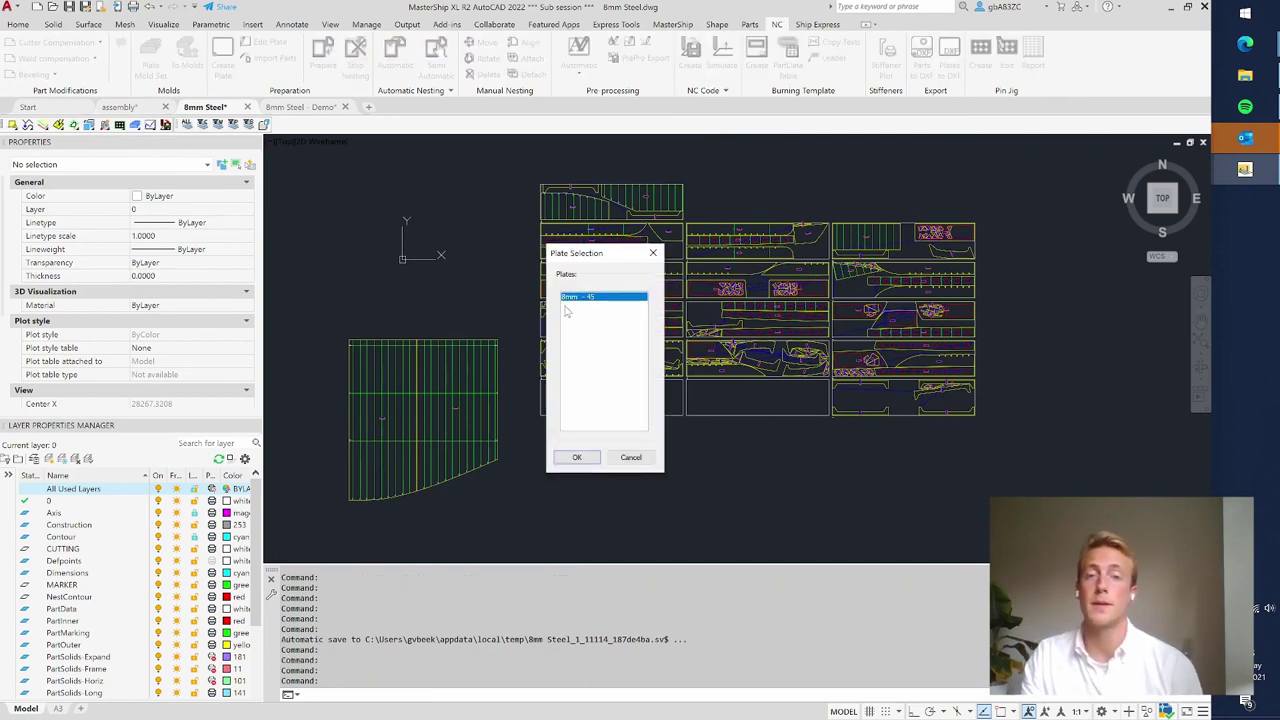
click(580, 457)
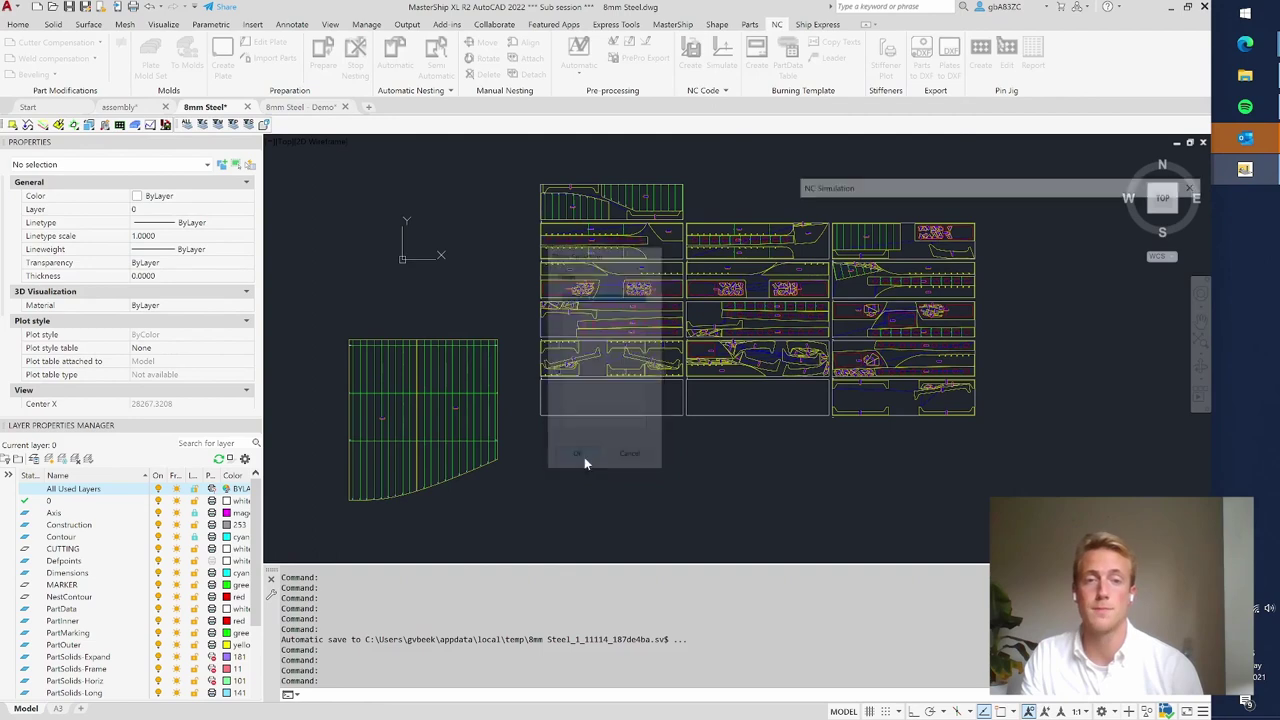
scroll(799, 404, down, 2)
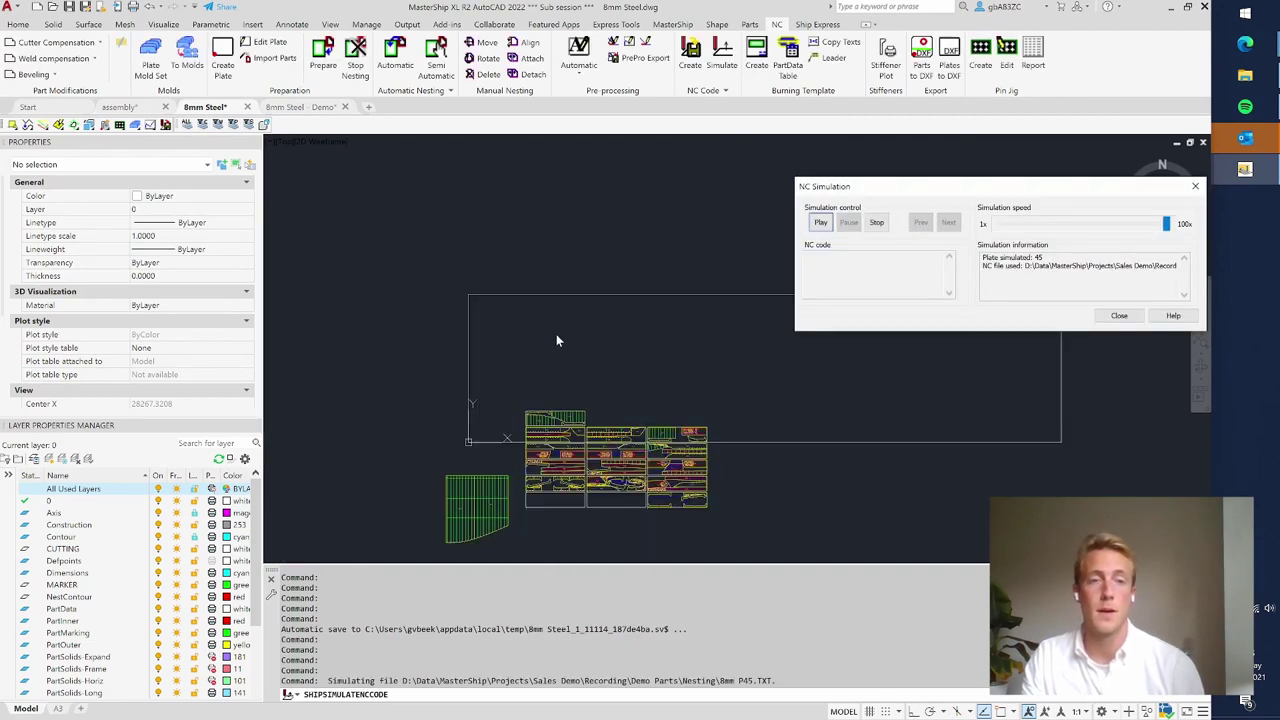
scroll(570, 352, down, 2)
scroll(782, 358, up, 2)
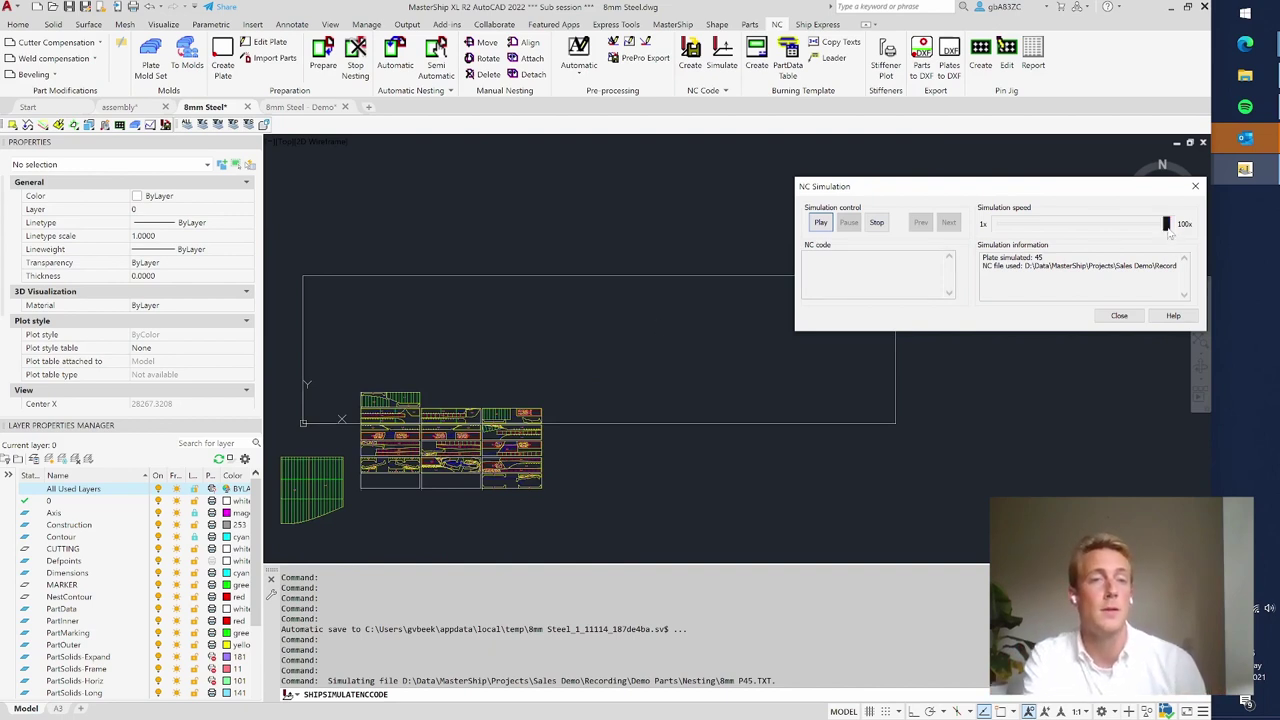
click(820, 222)
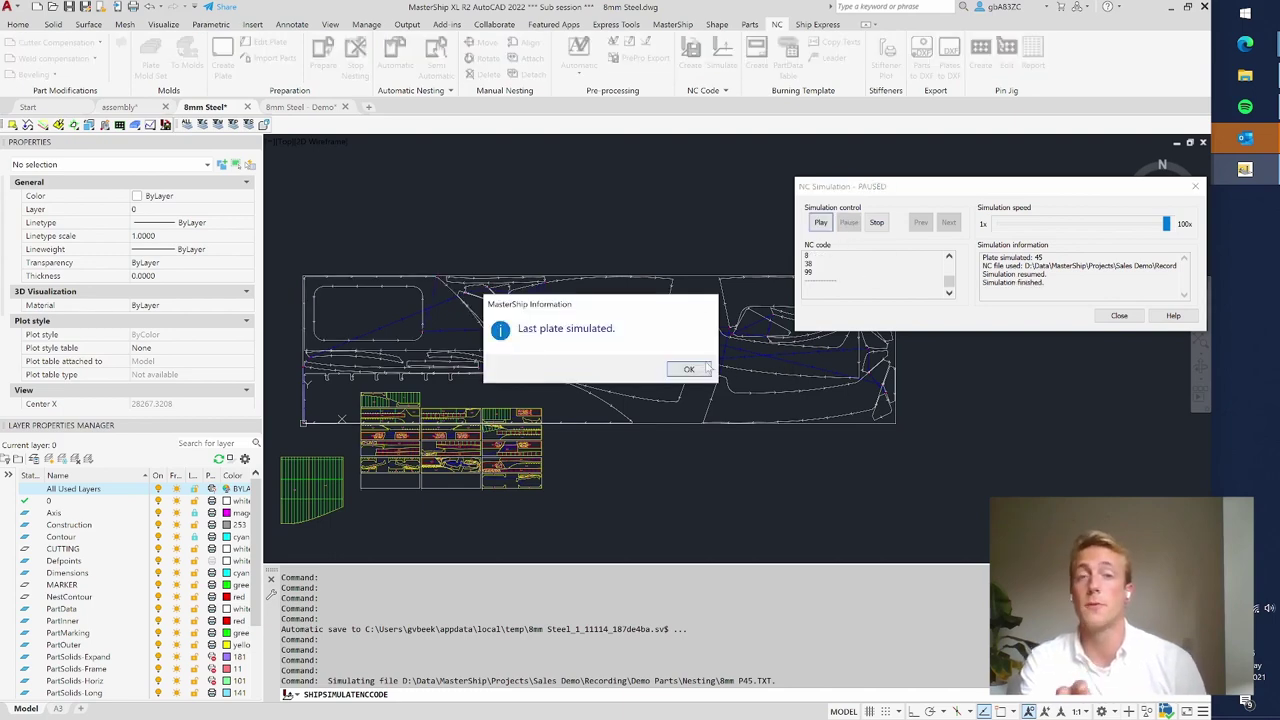
click(699, 370)
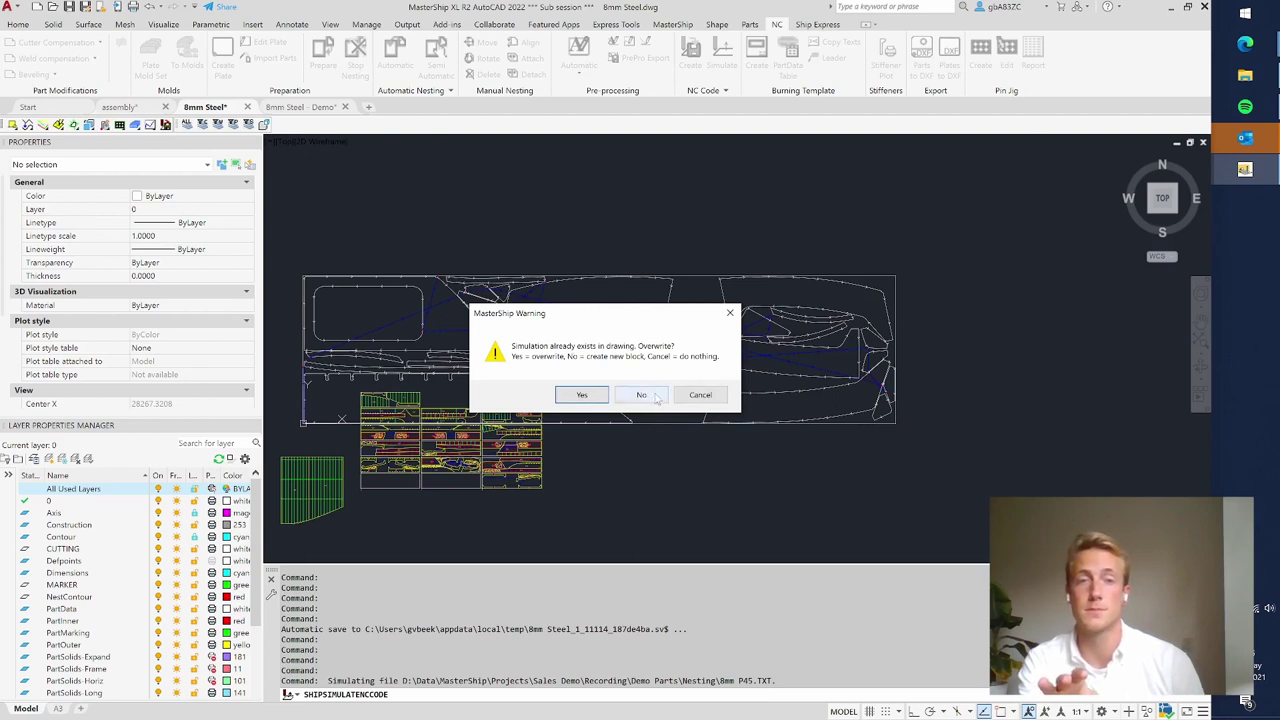
click(583, 396)
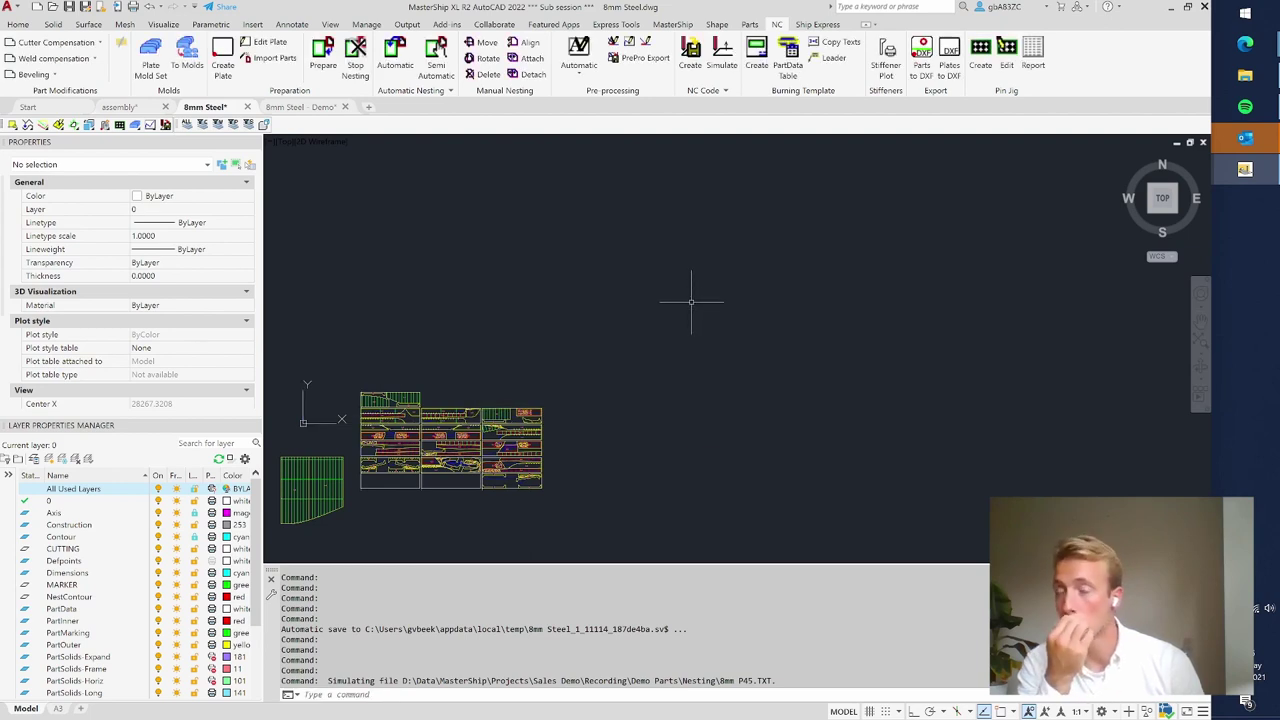
scroll(756, 282, down, 2)
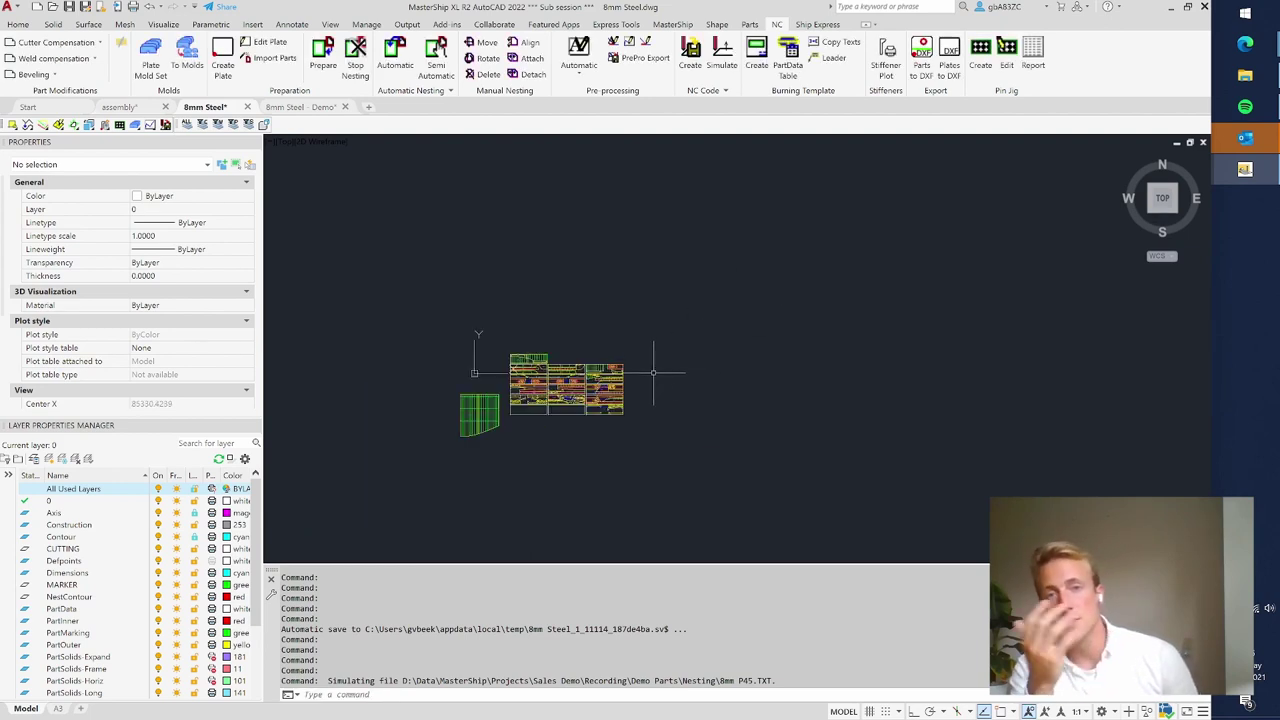
scroll(494, 394, up, 4)
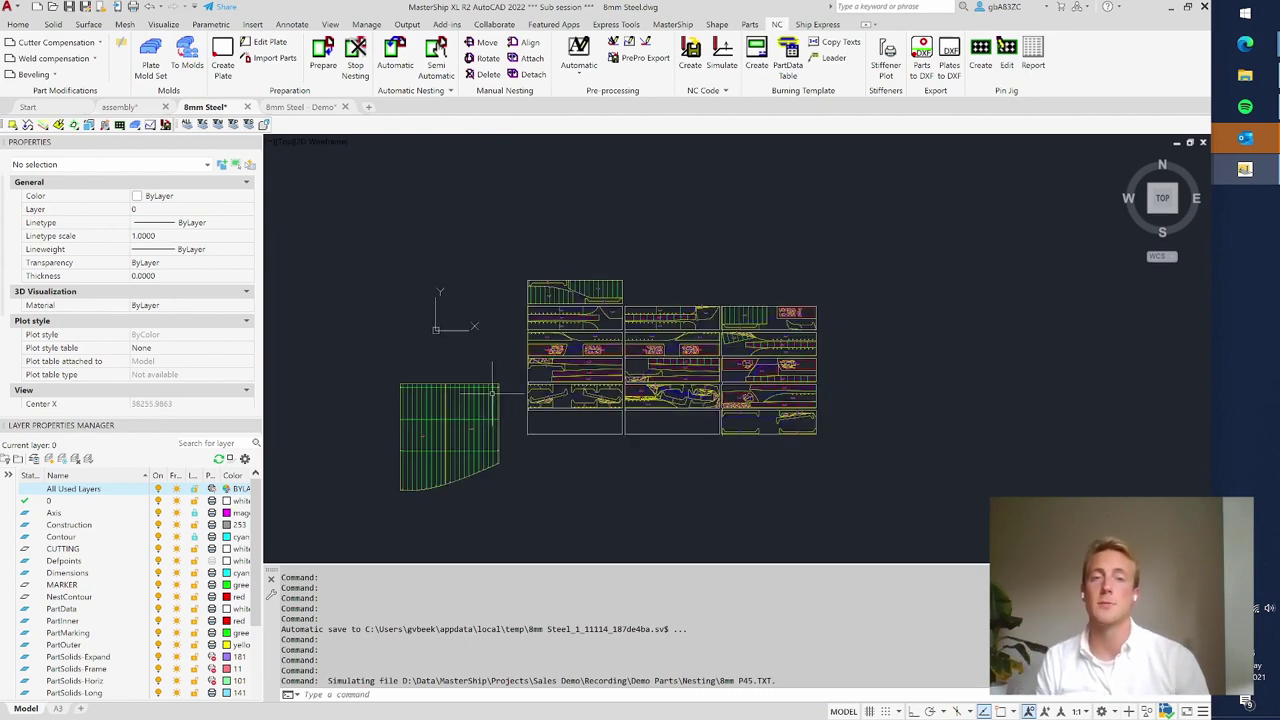
scroll(494, 393, up, 2)
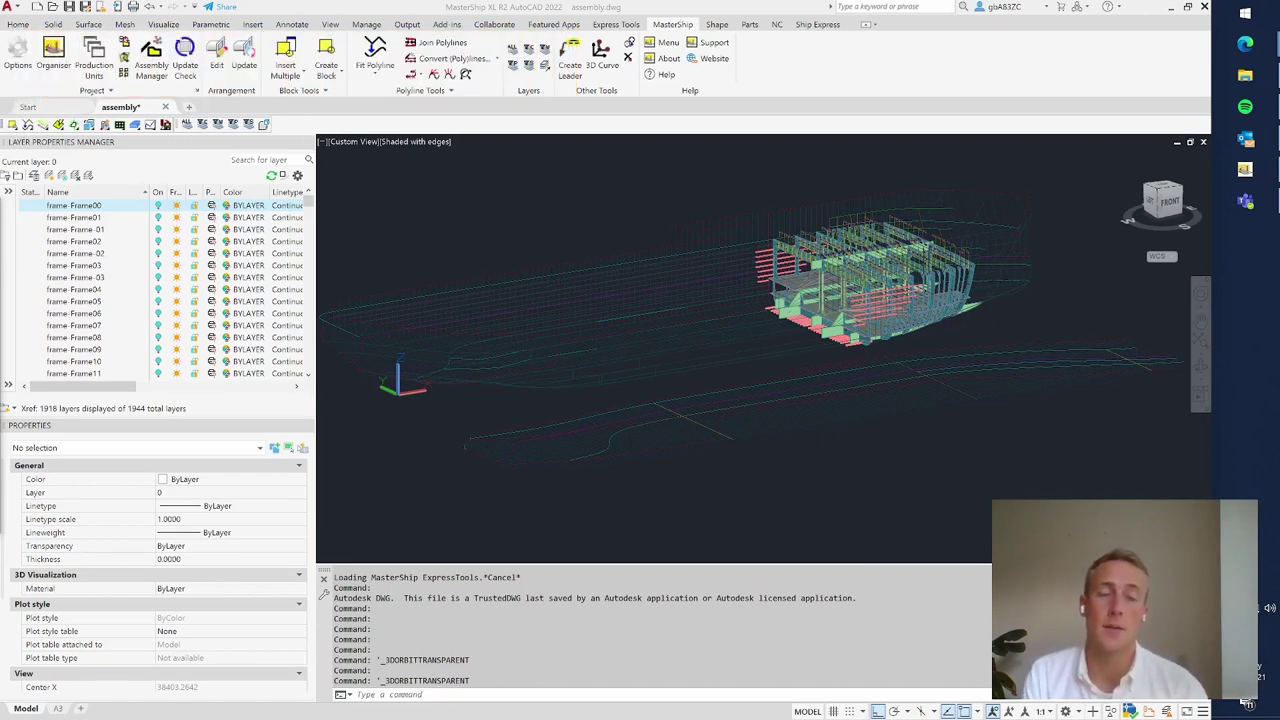
- Open the MasterShip Organiser from the assembly drawing and load the project parts2
click(54, 55)
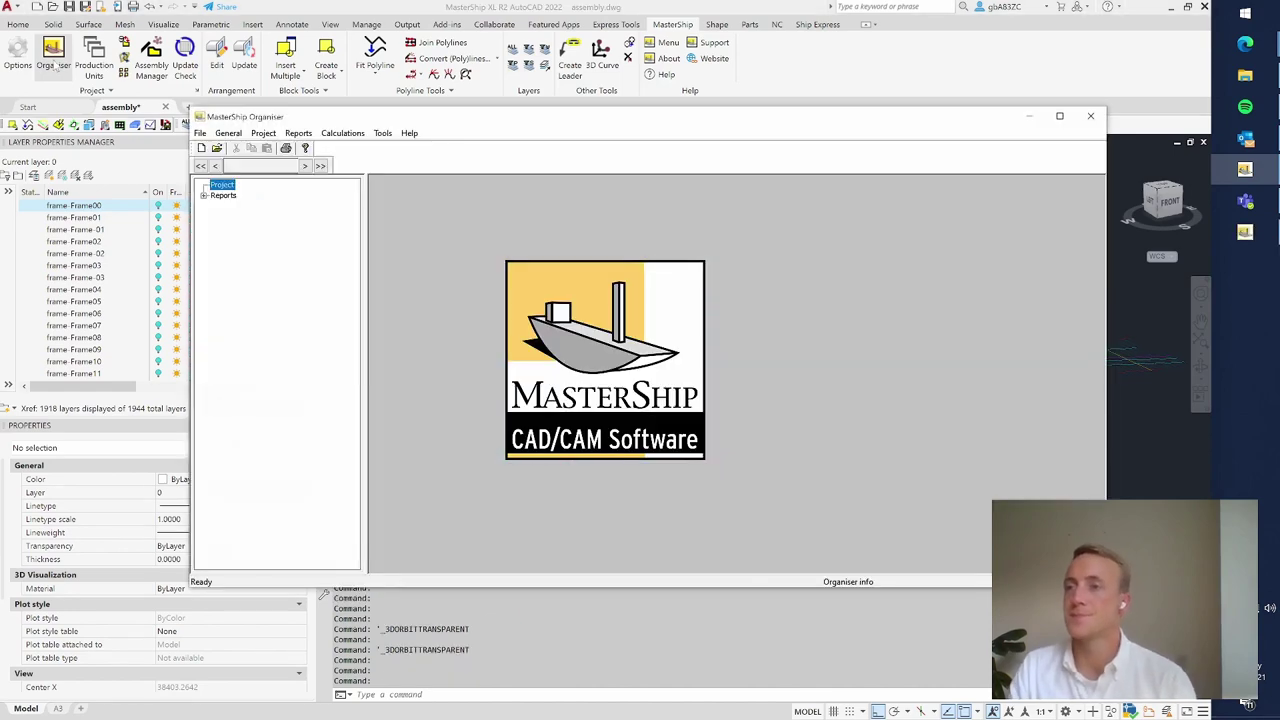
click(217, 148)
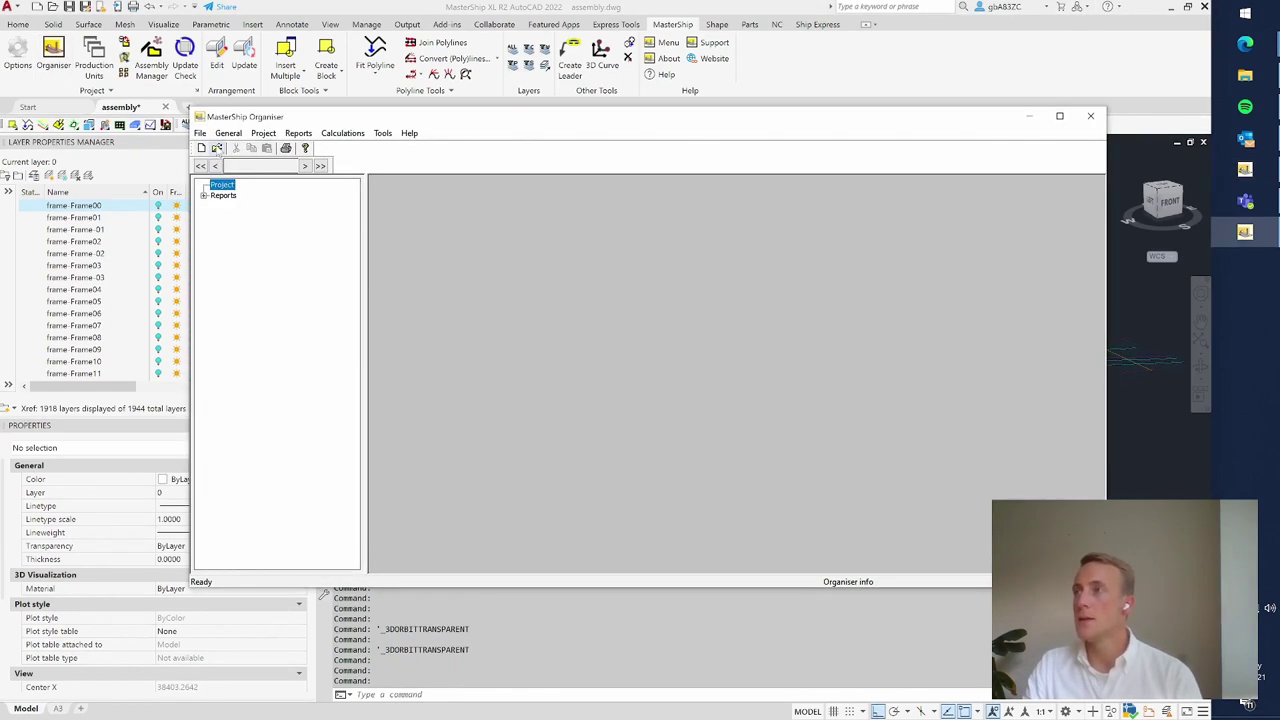
double_click(450, 296)
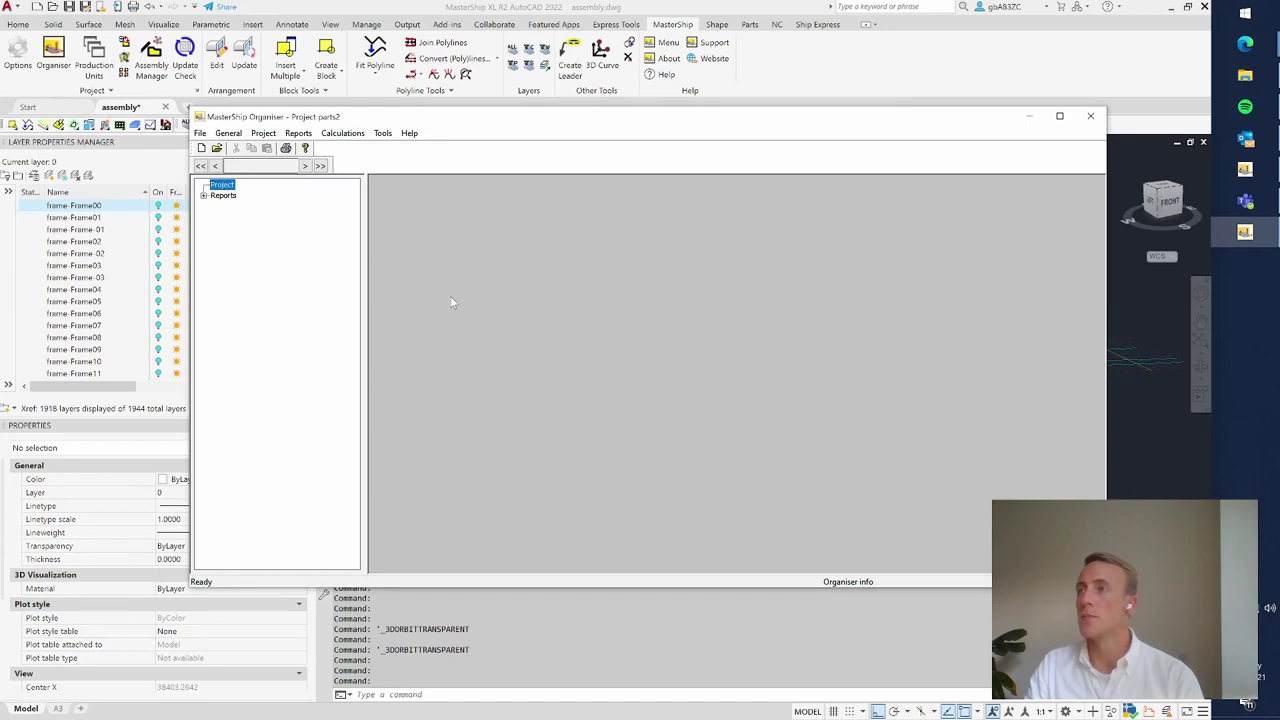
- Expand the predefined reports and view the Parts by ID report
click(203, 195)
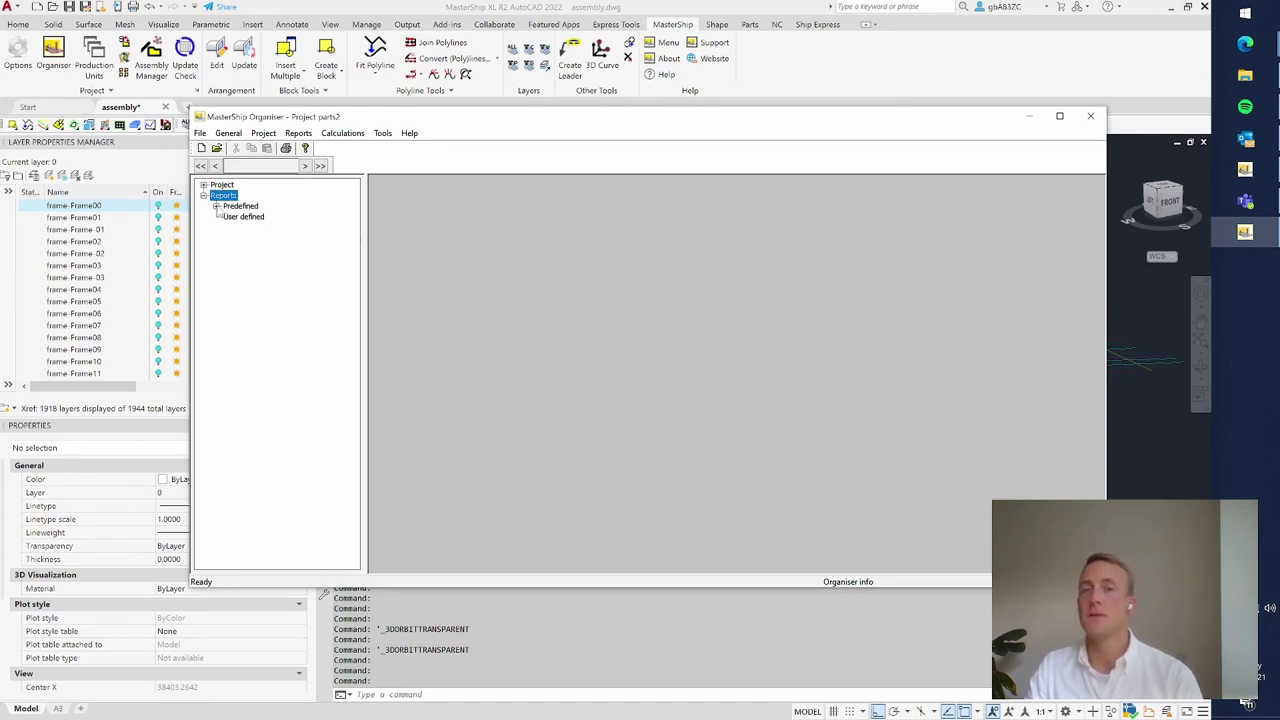
click(216, 206)
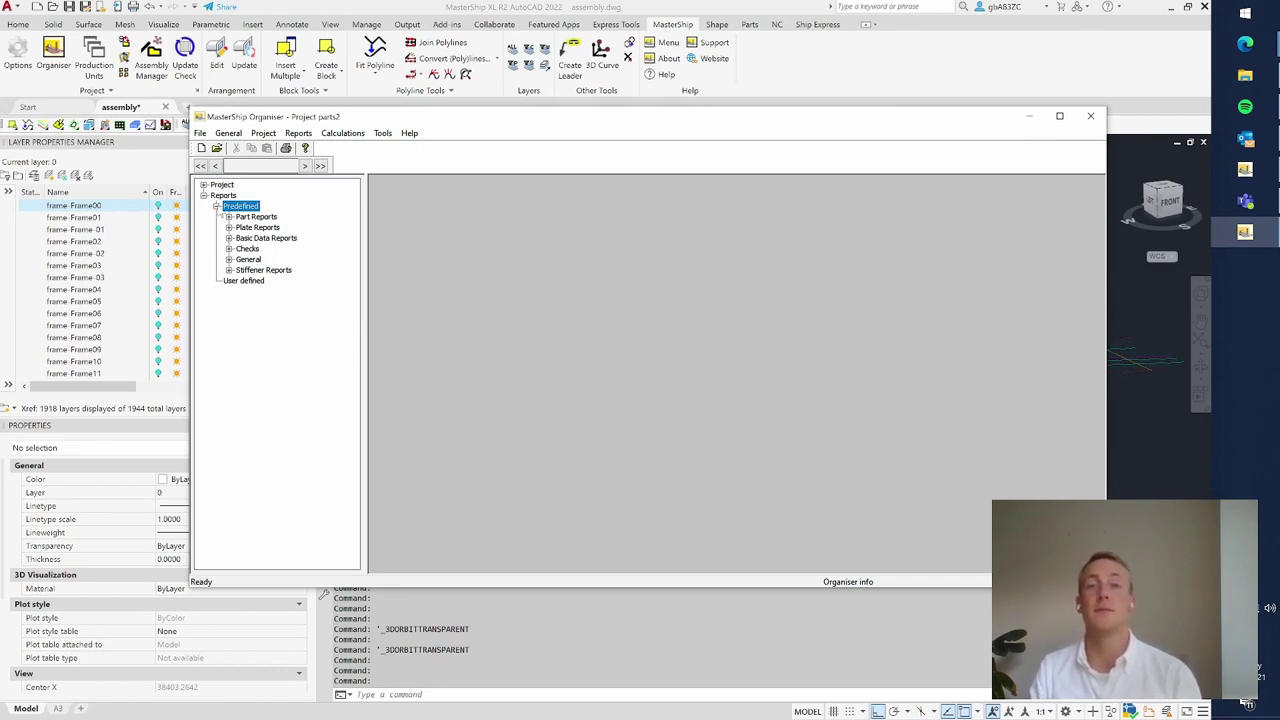
click(243, 281)
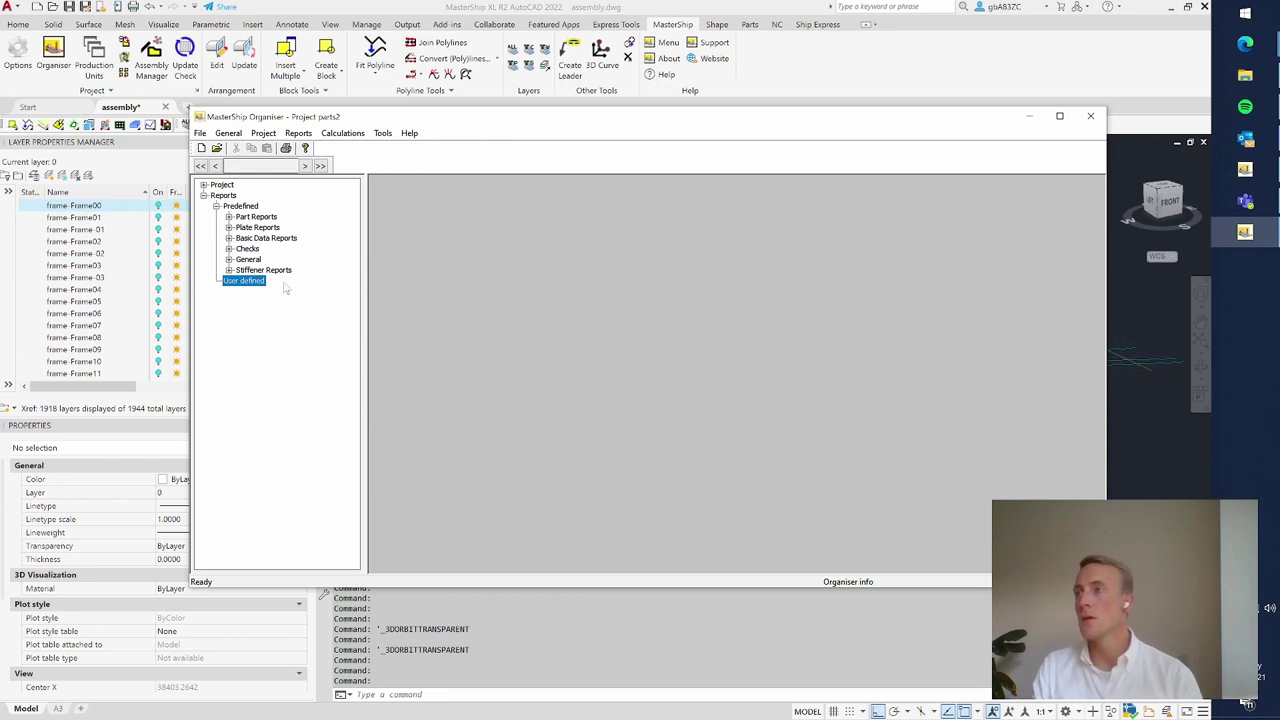
click(229, 217)
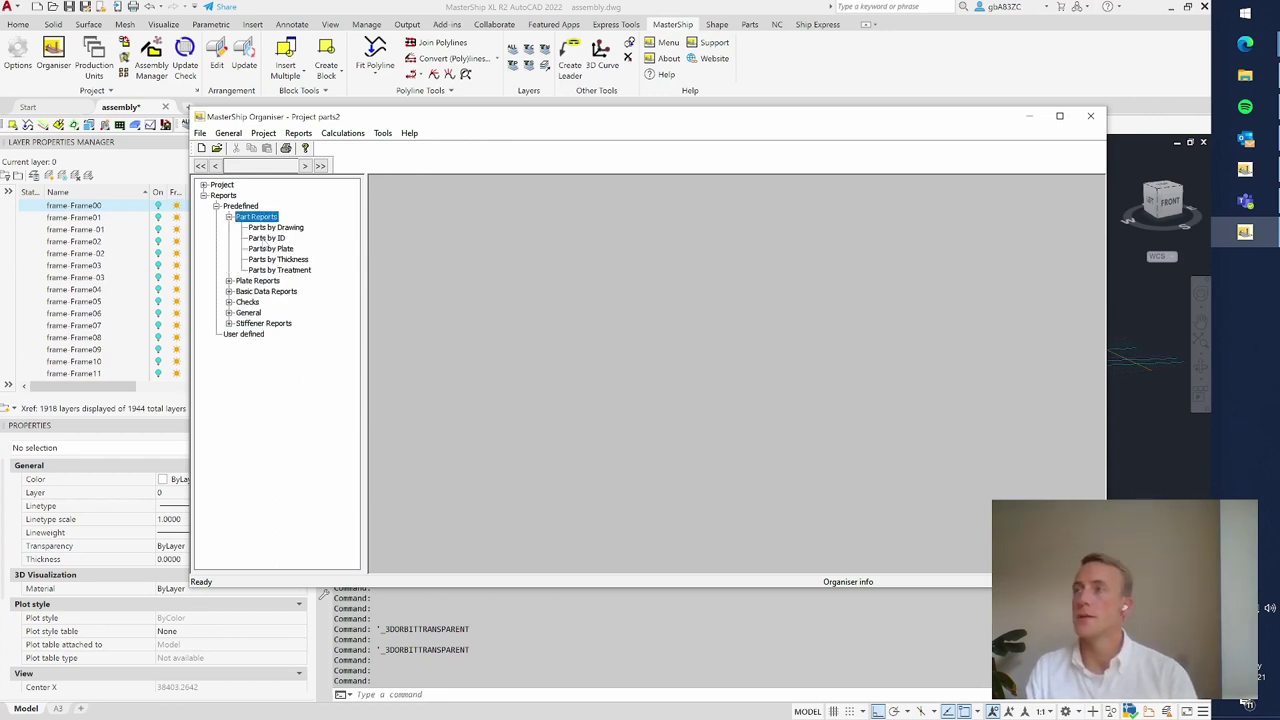
click(266, 238)
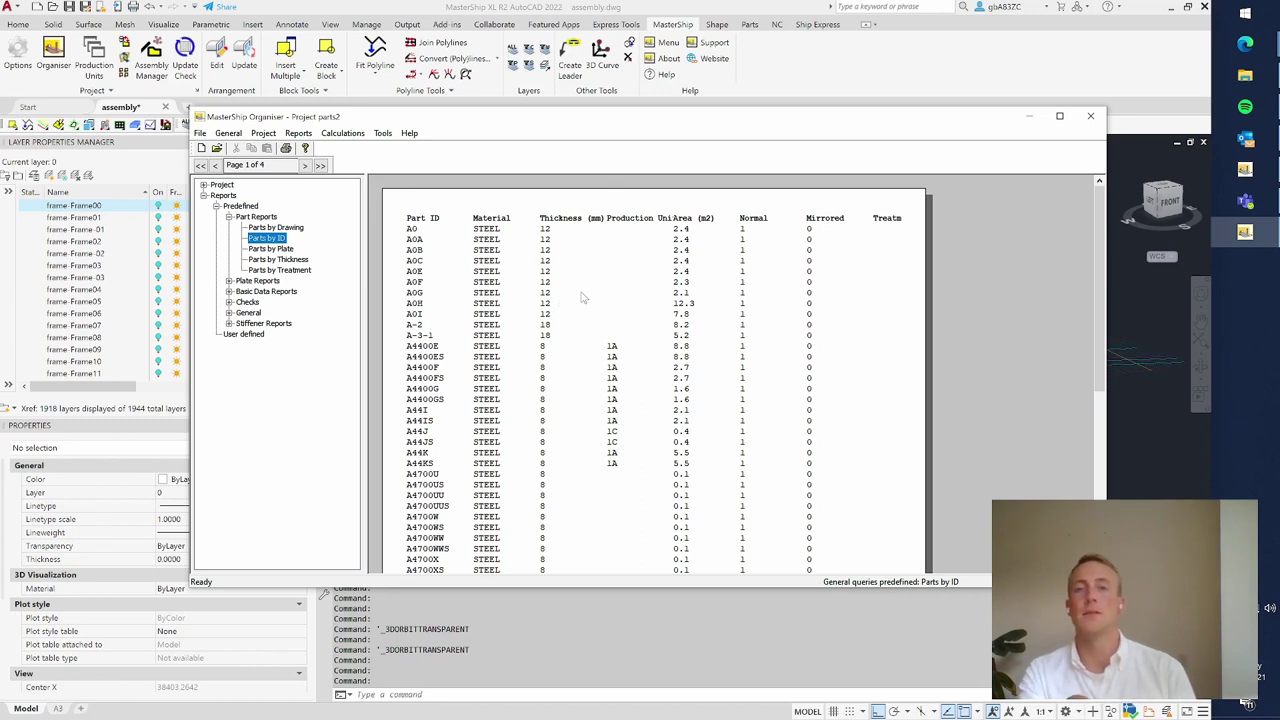
click(546, 315)
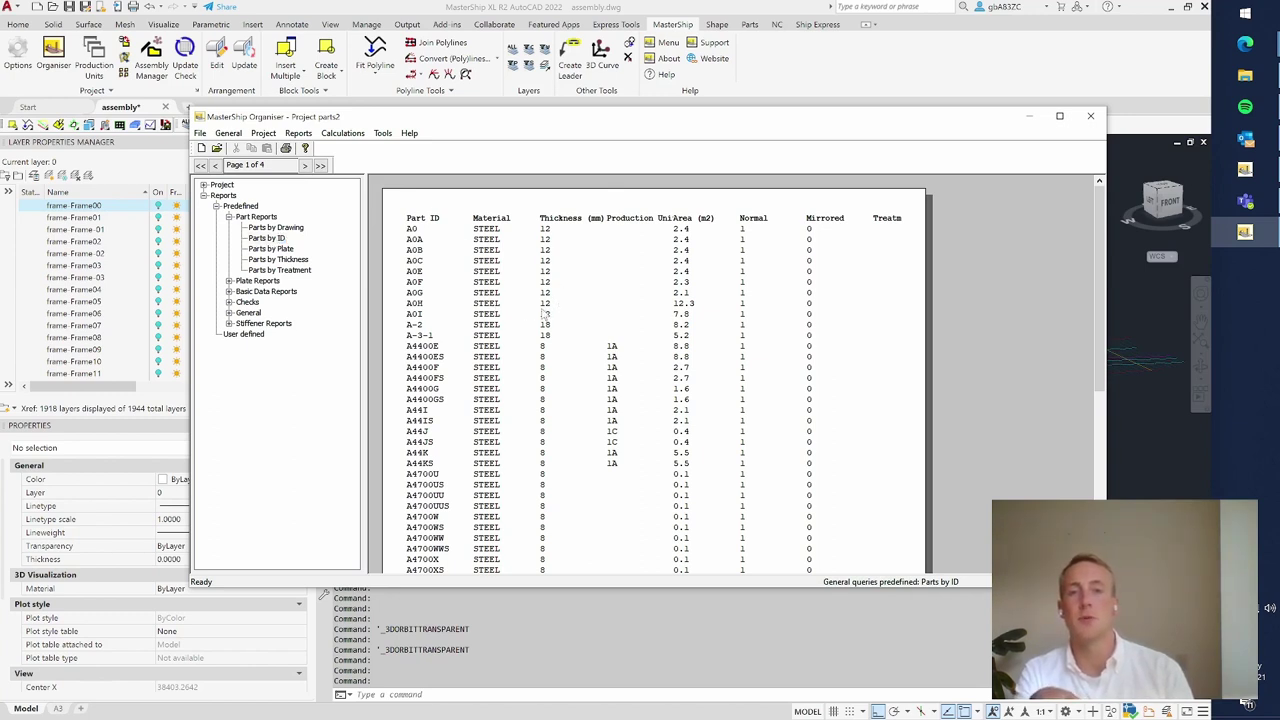
- View the Staff by ID and Stiffeners by ID reports among the predefined stiffener reports
double_click(262, 324)
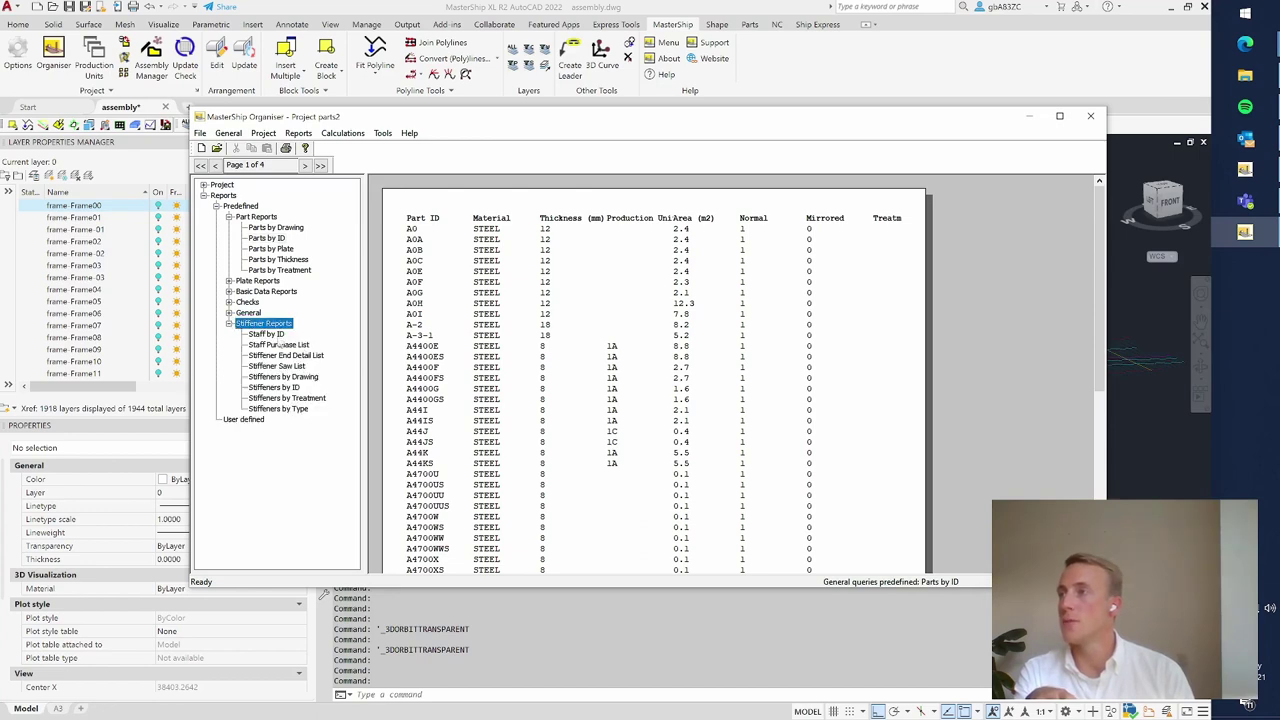
click(266, 334)
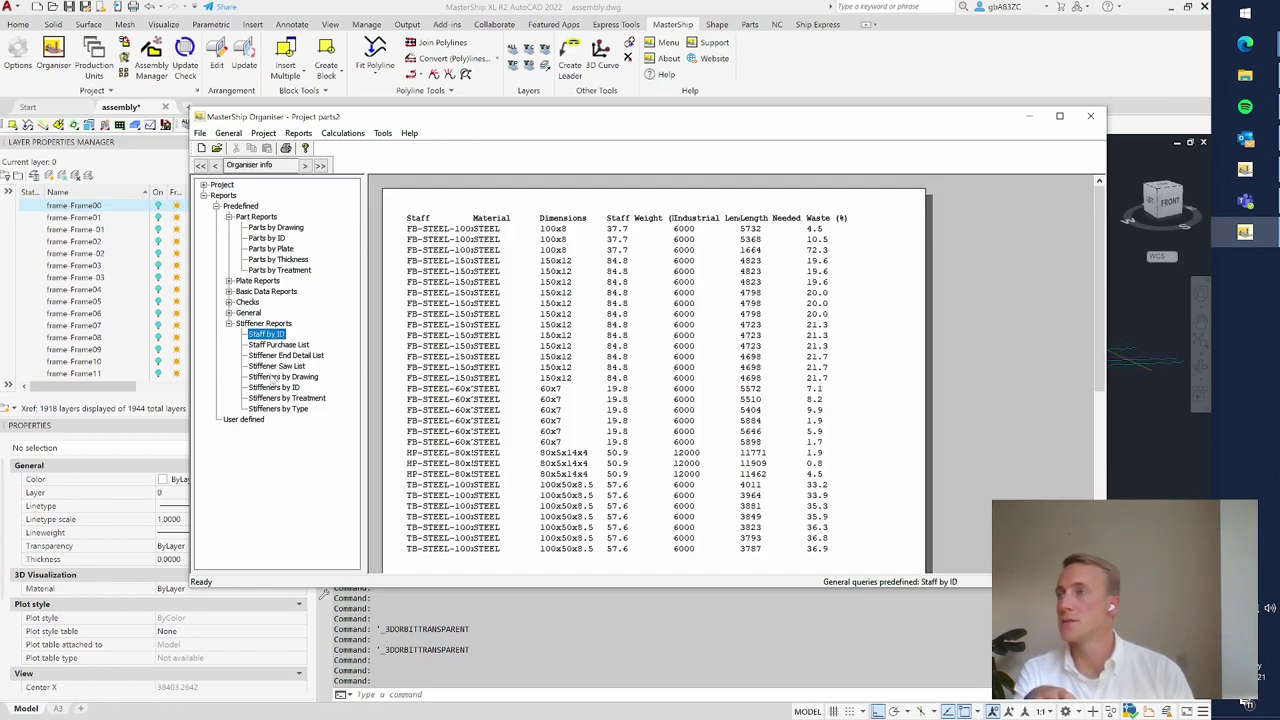
click(275, 387)
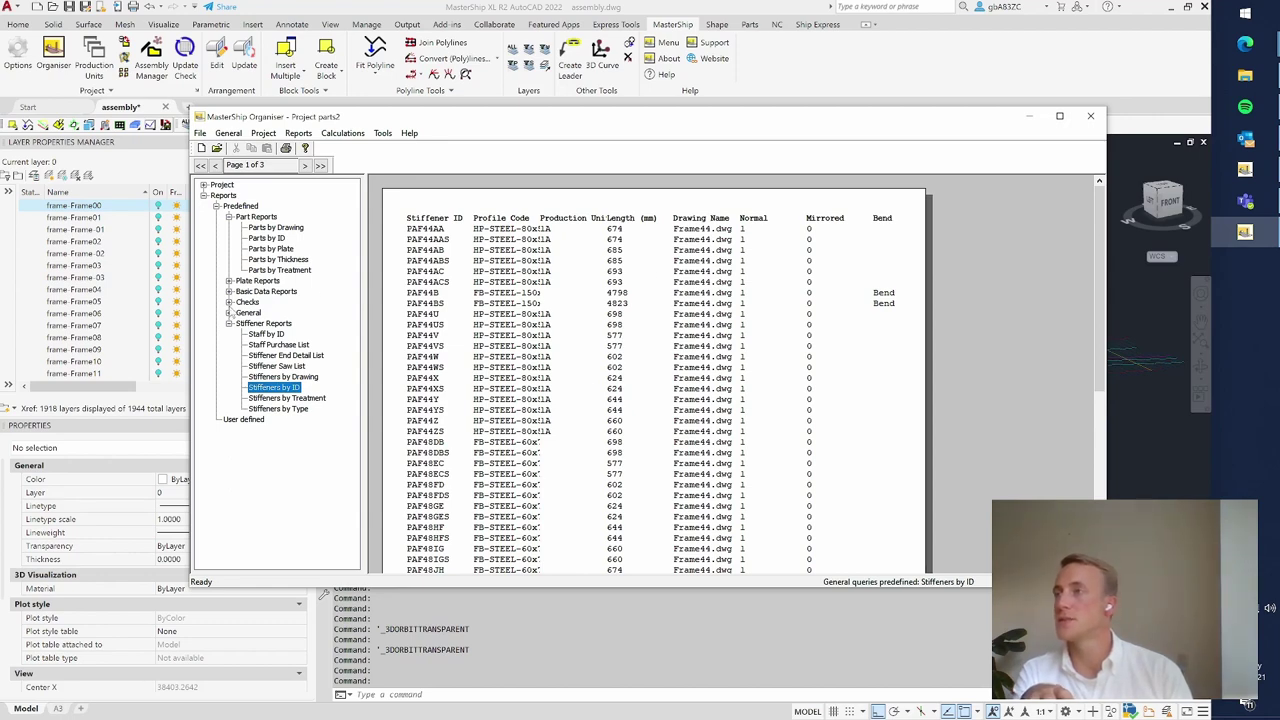
- View the COG Parts report among the basic data reports
click(229, 292)
click(266, 302)
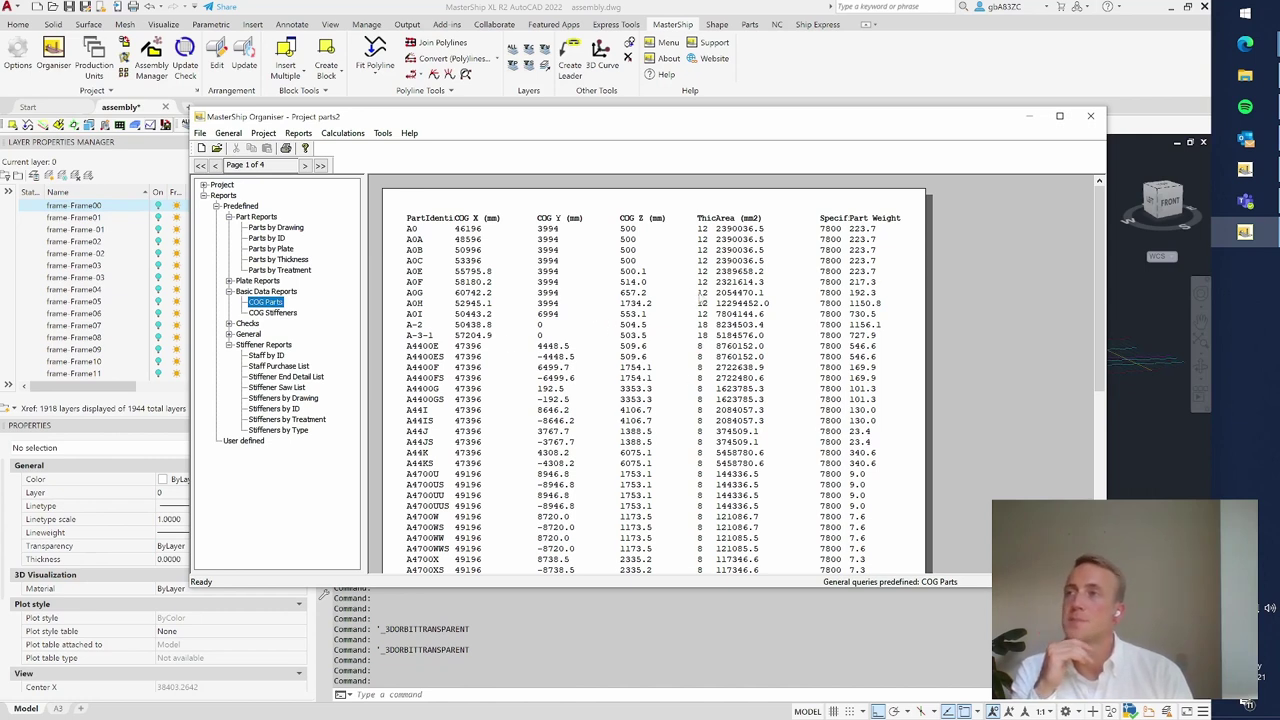
- Copy the COG Parts report and open the Report workbook from the Demo Parts project's Reports folder in Excel
right_click(606, 292)
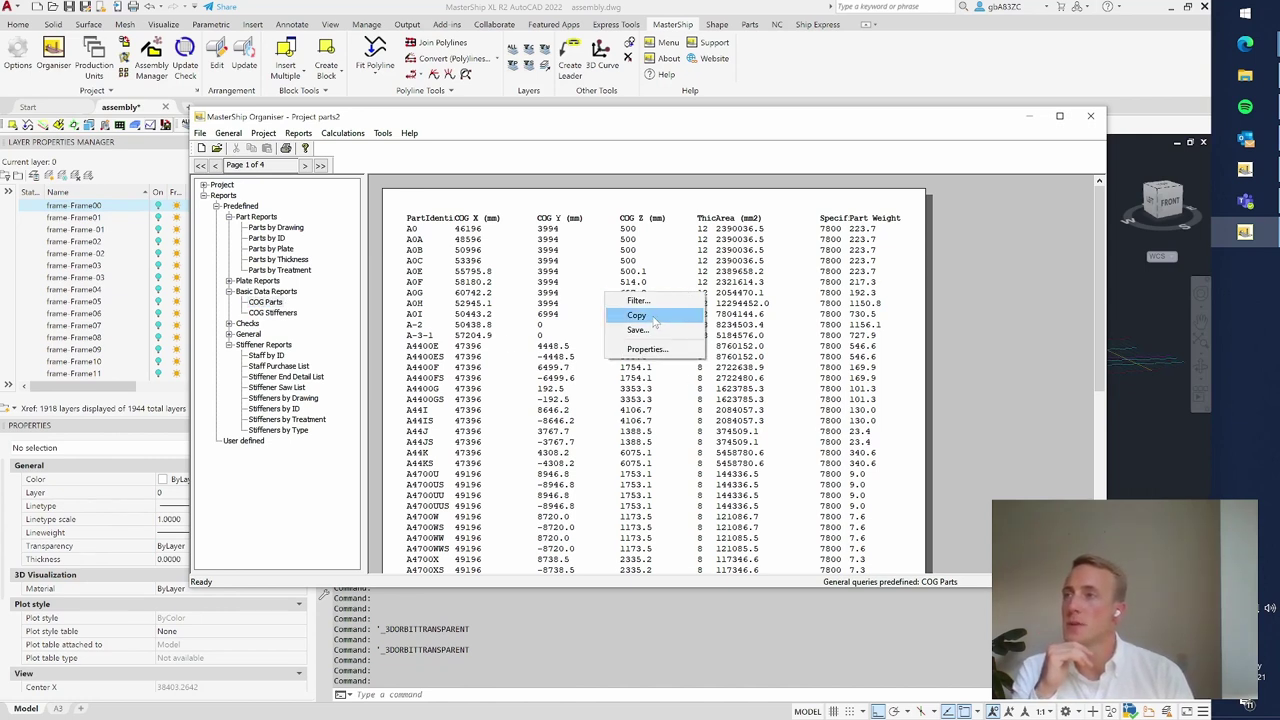
click(652, 318)
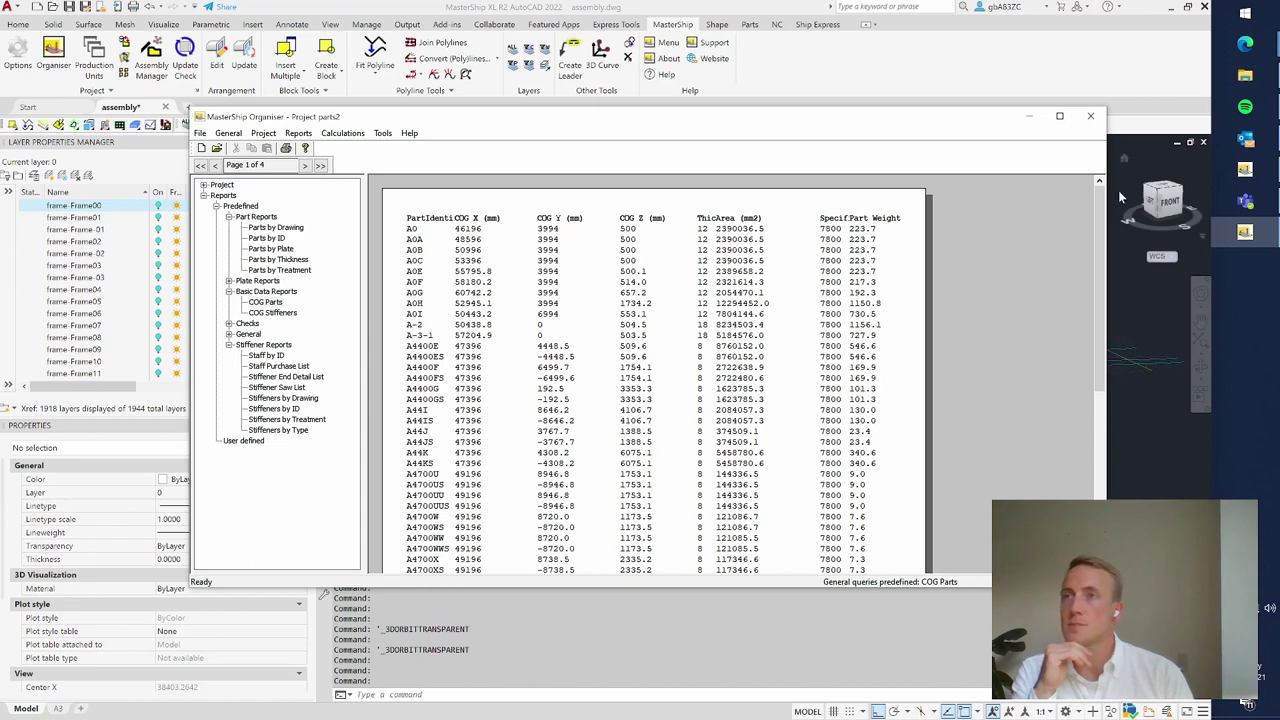
click(1245, 77)
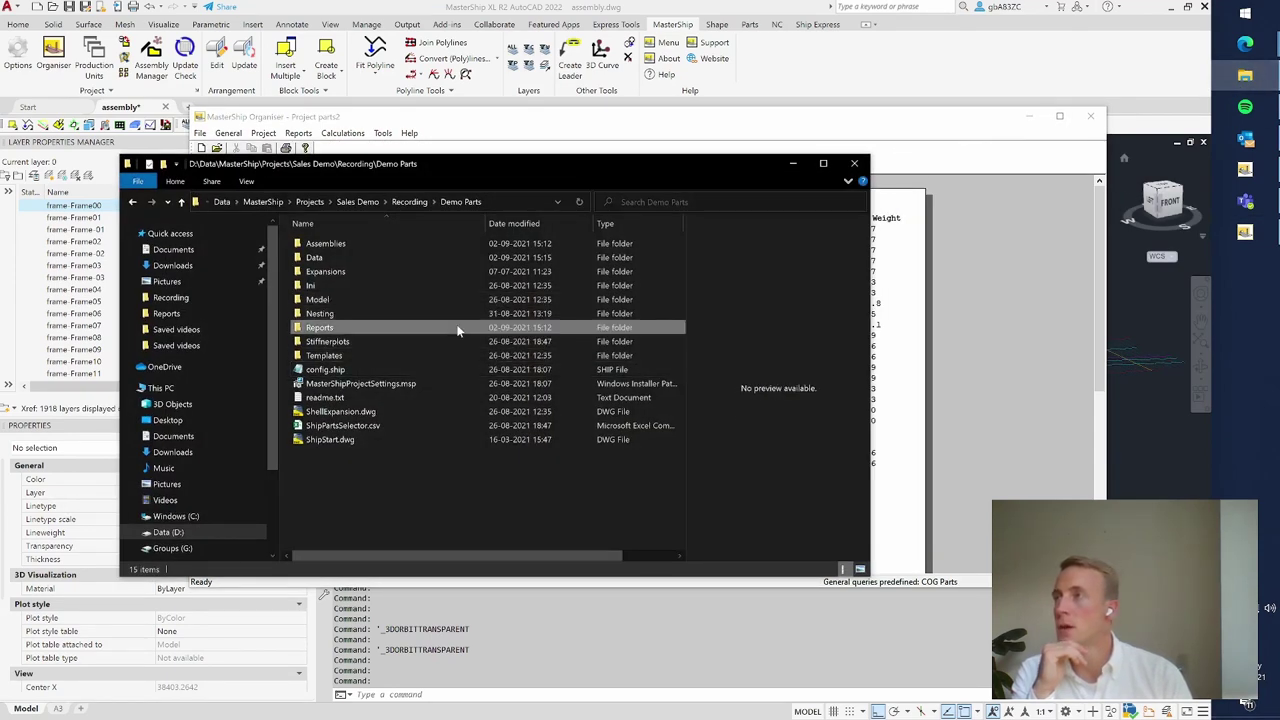
double_click(458, 327)
double_click(348, 245)
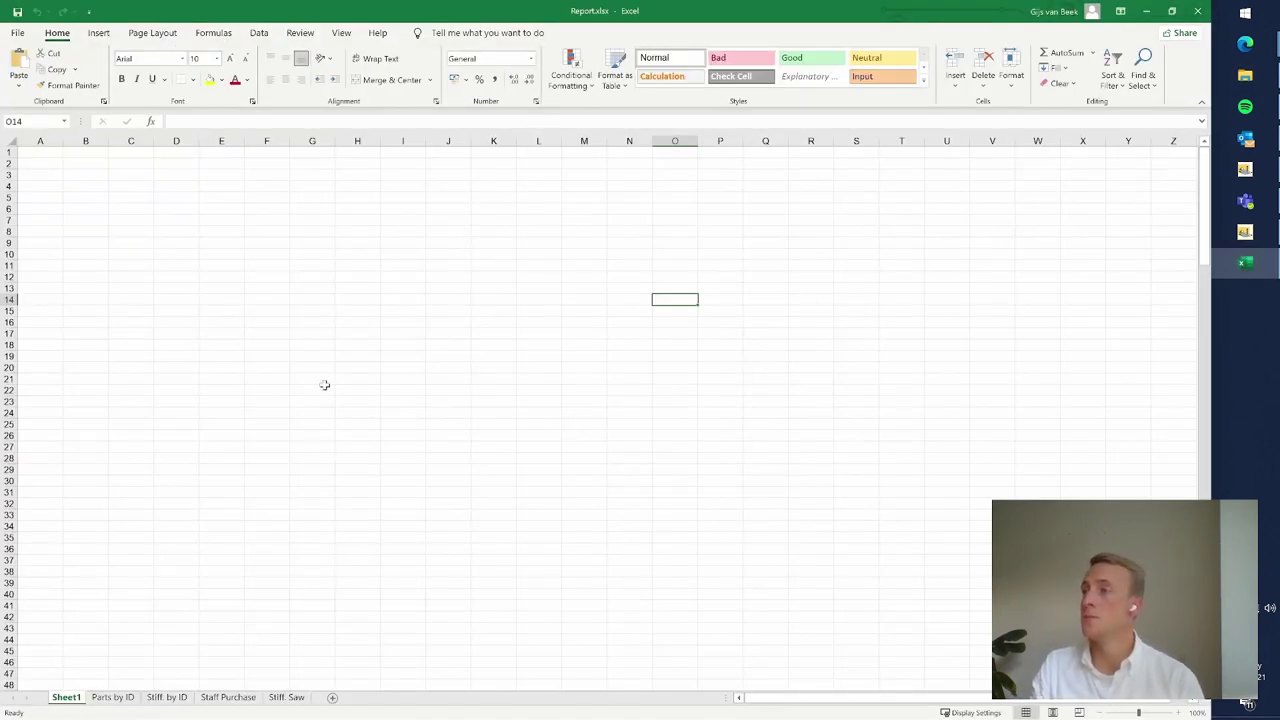
- Paste the copied COG Parts report into Sheet1 starting at cell C5
click(110, 199)
right_click(110, 199)
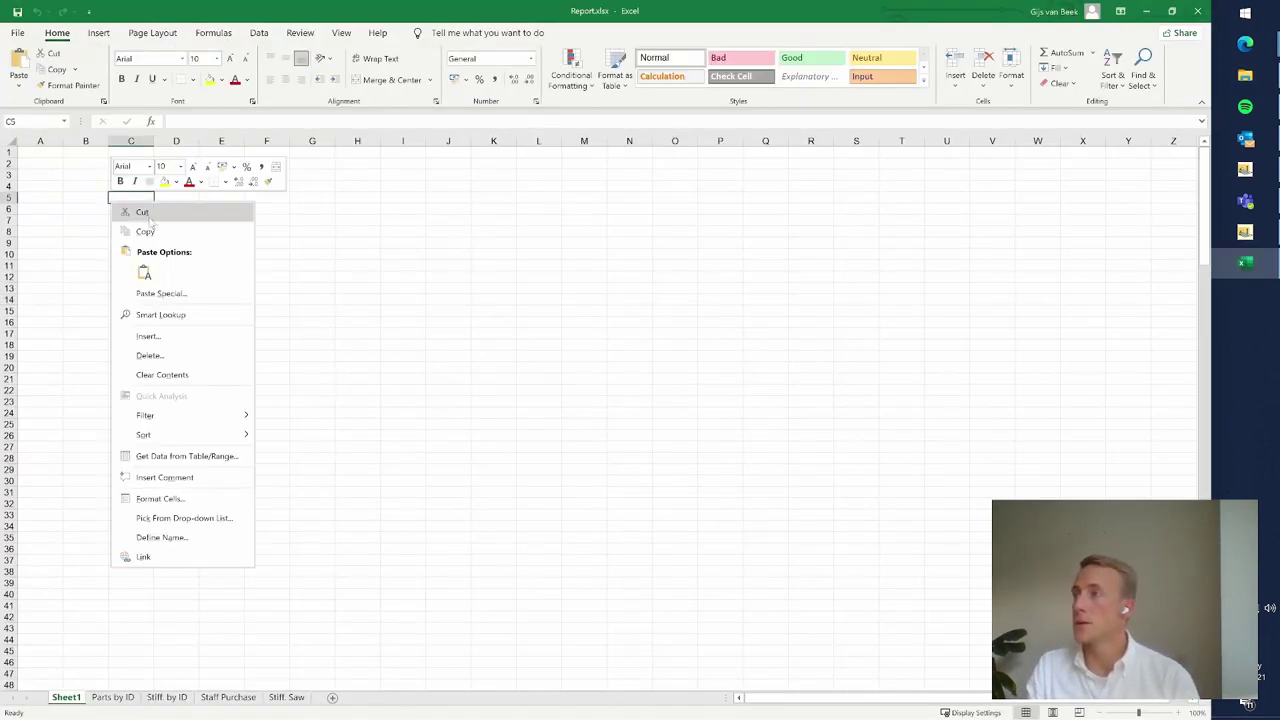
click(144, 273)
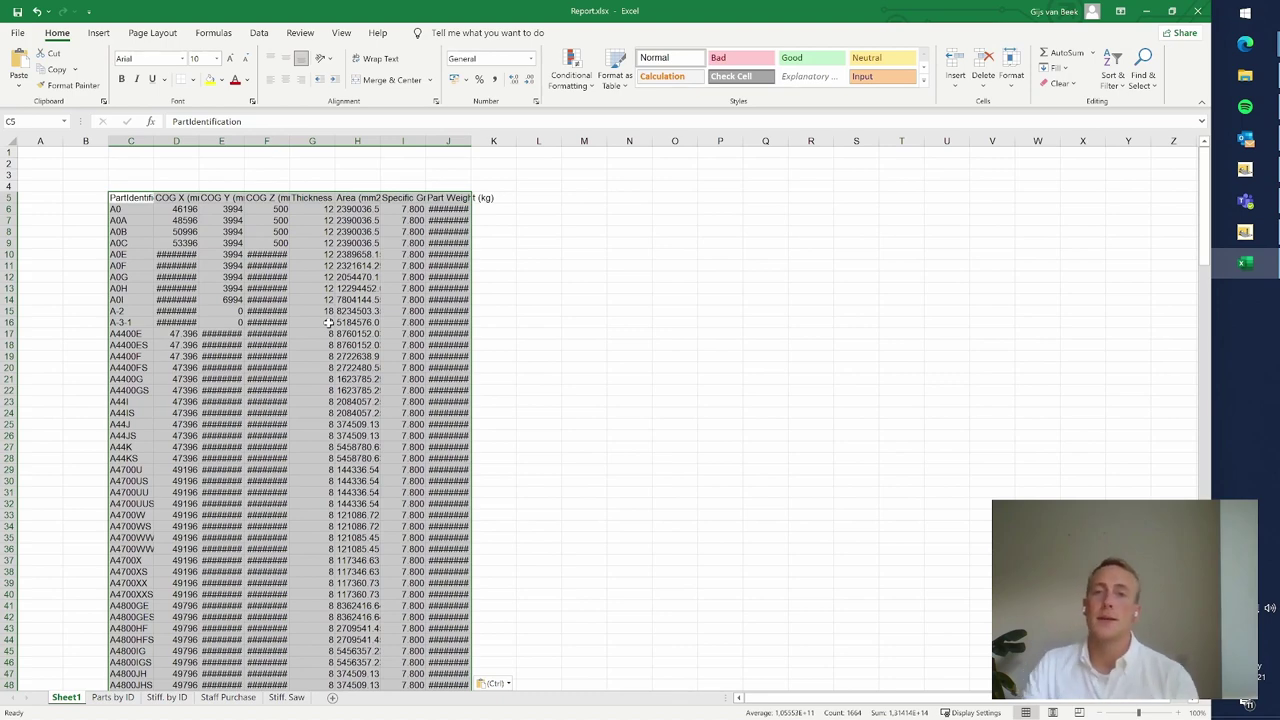
click(616, 290)
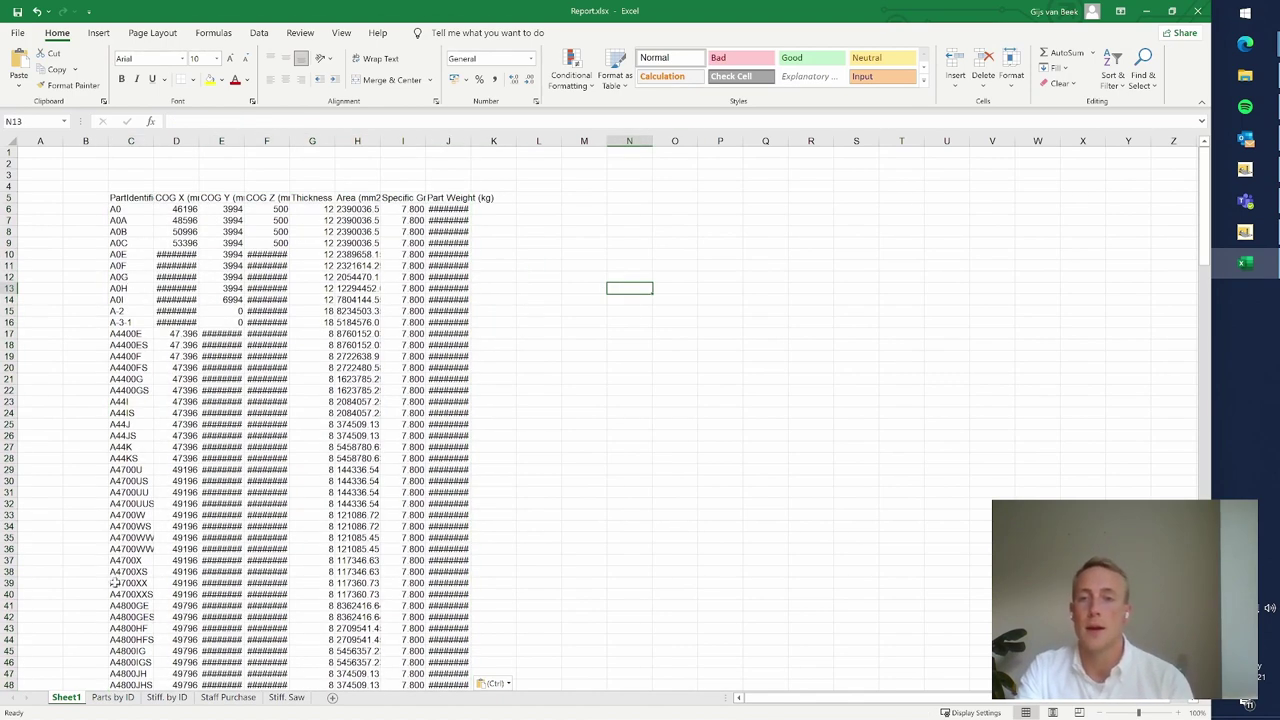
- Examine the part list on the Parts by ID sheet and the filter options of its Thickness column
click(112, 697)
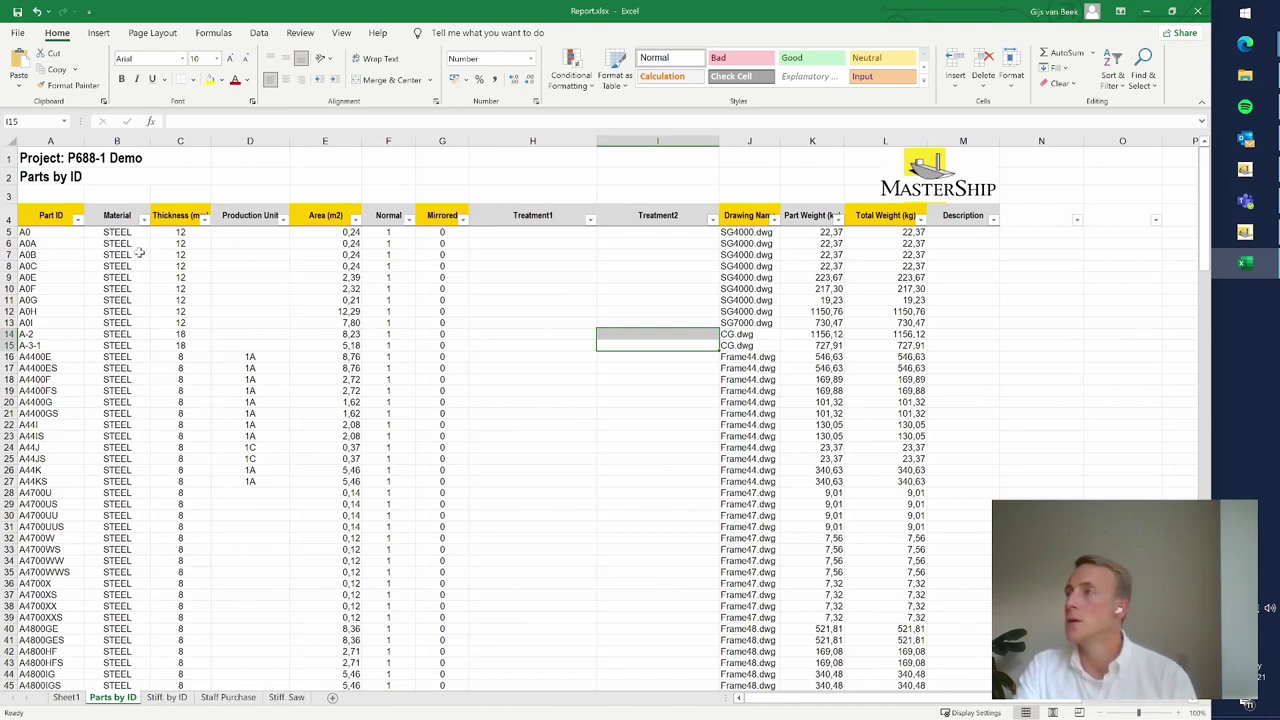
click(255, 323)
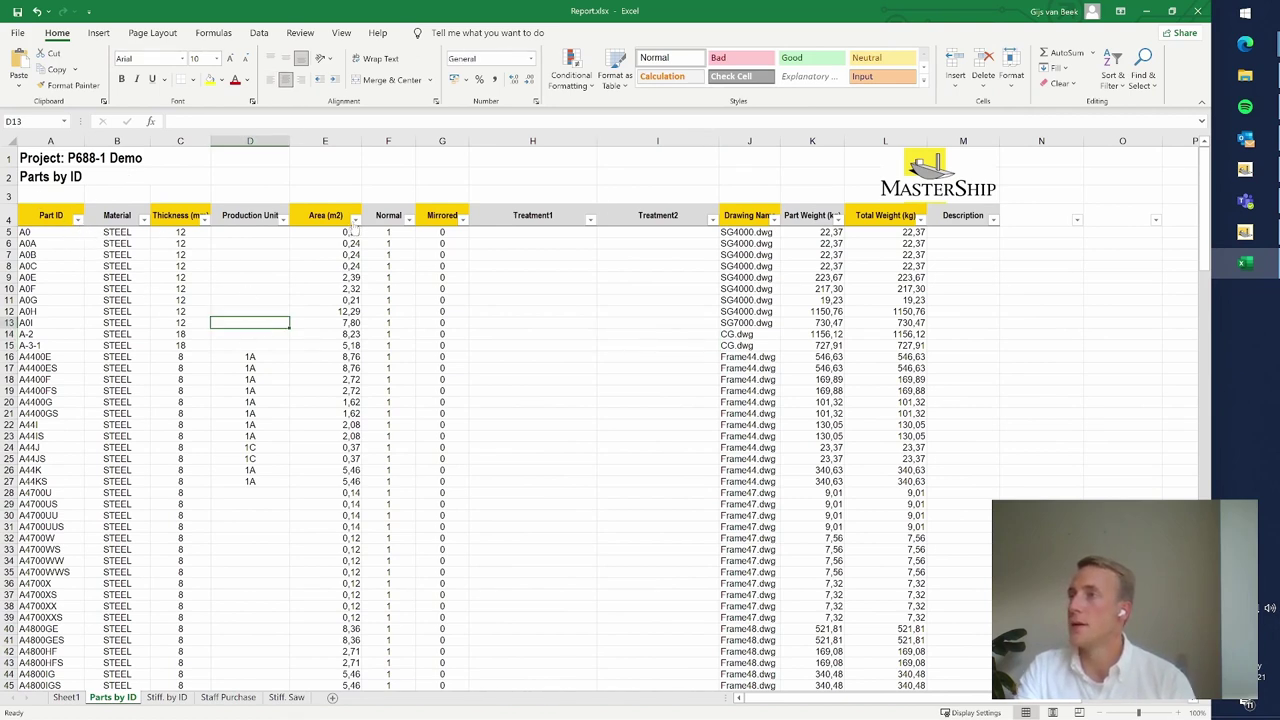
click(204, 220)
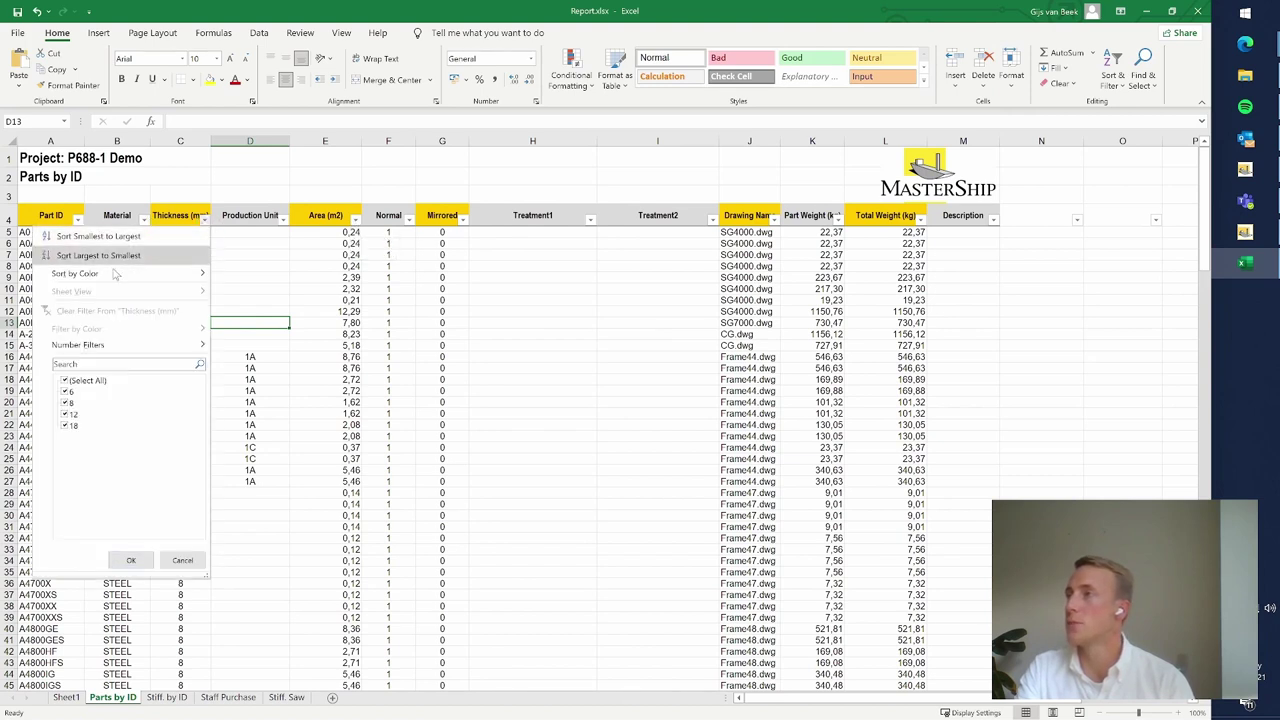
click(131, 560)
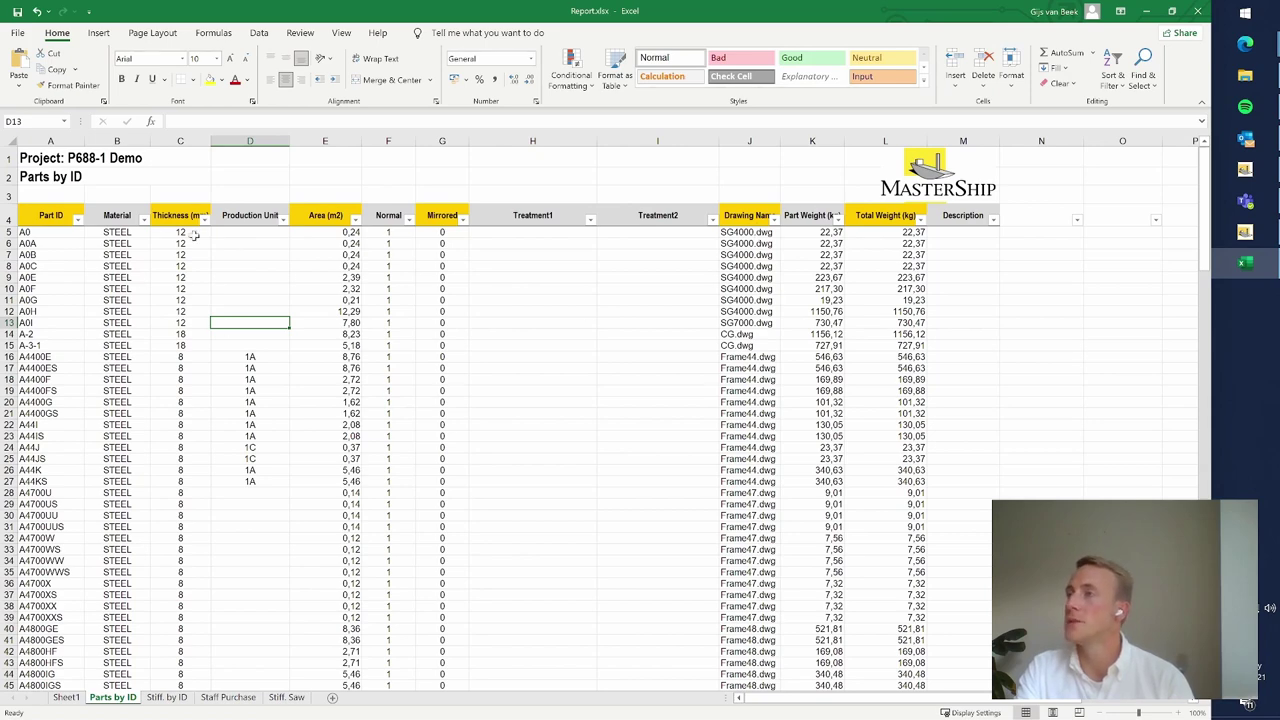
scroll(46, 340, down, 9)
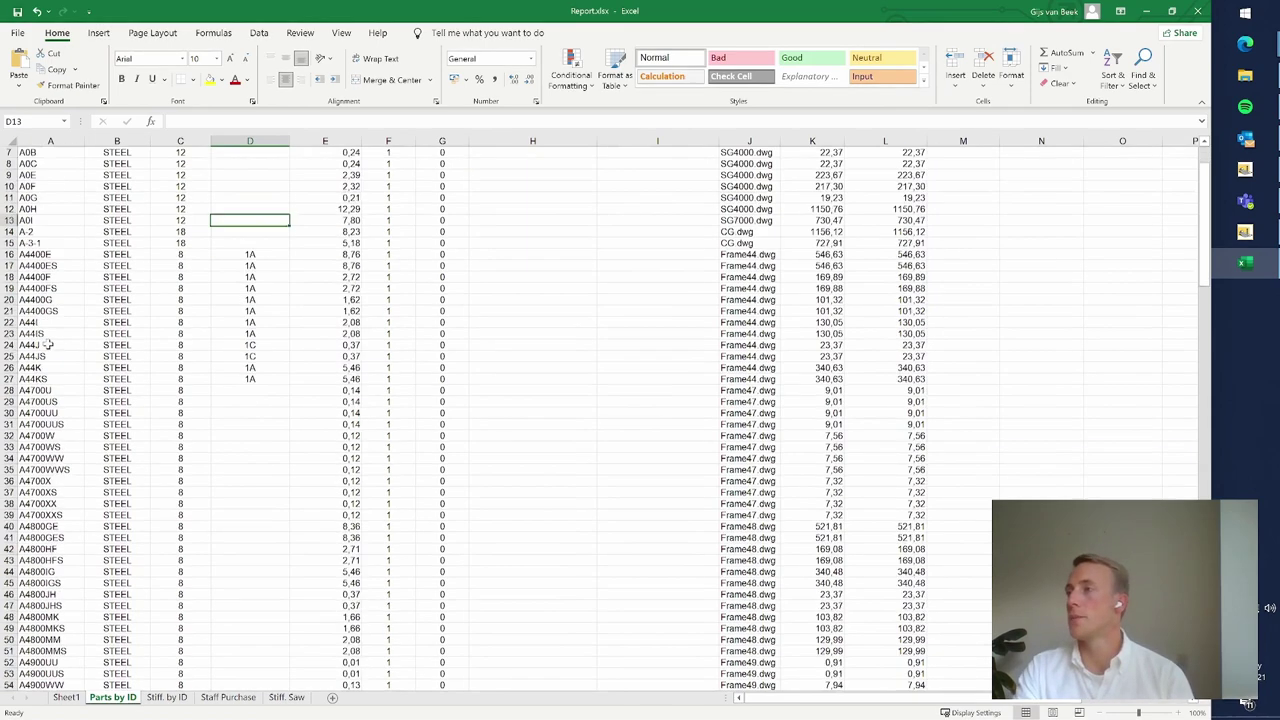
scroll(48, 346, up, 9)
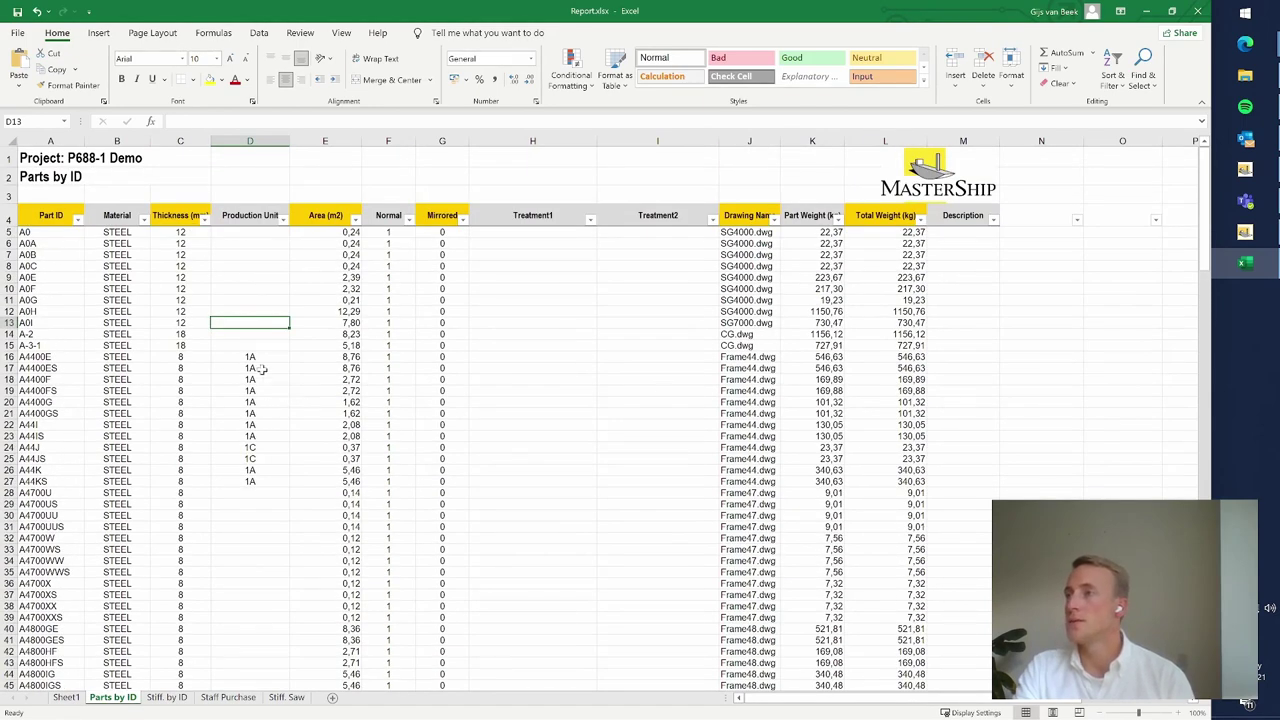
- Examine the Production Unit, Treatment1 and Treatment2 columns of the Parts by ID sheet
drag(260, 370, 252, 448)
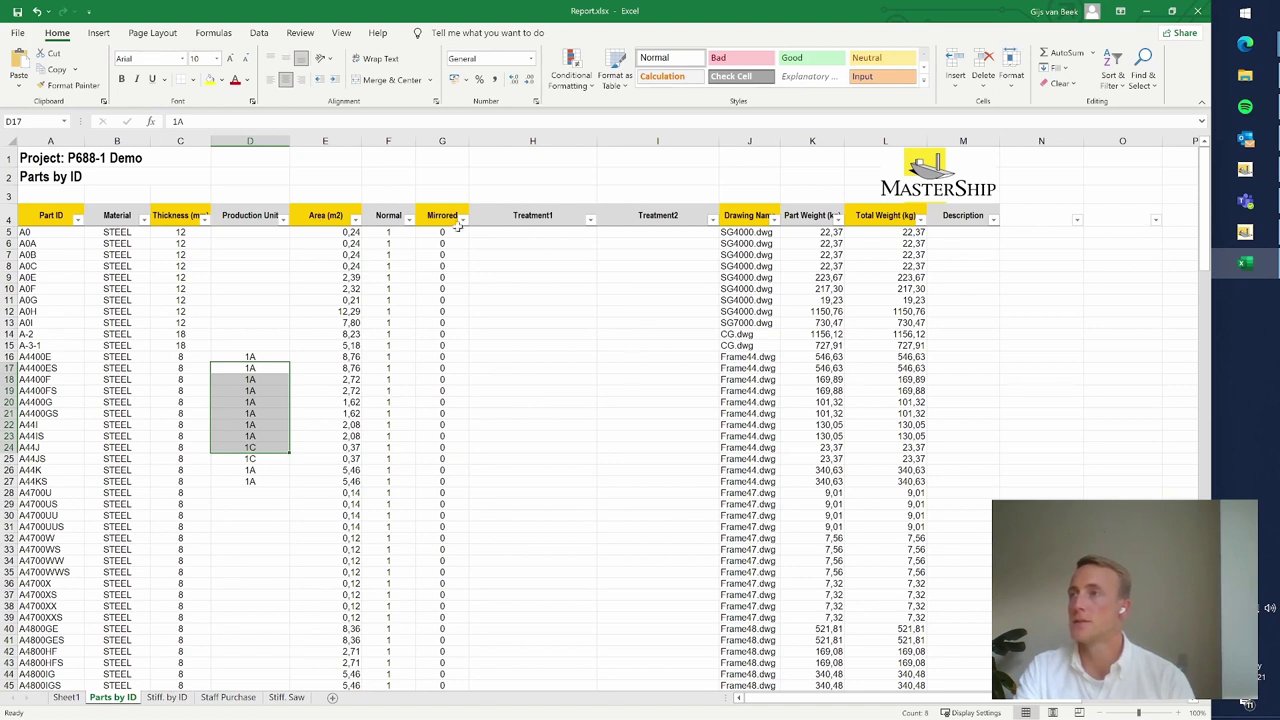
click(551, 221)
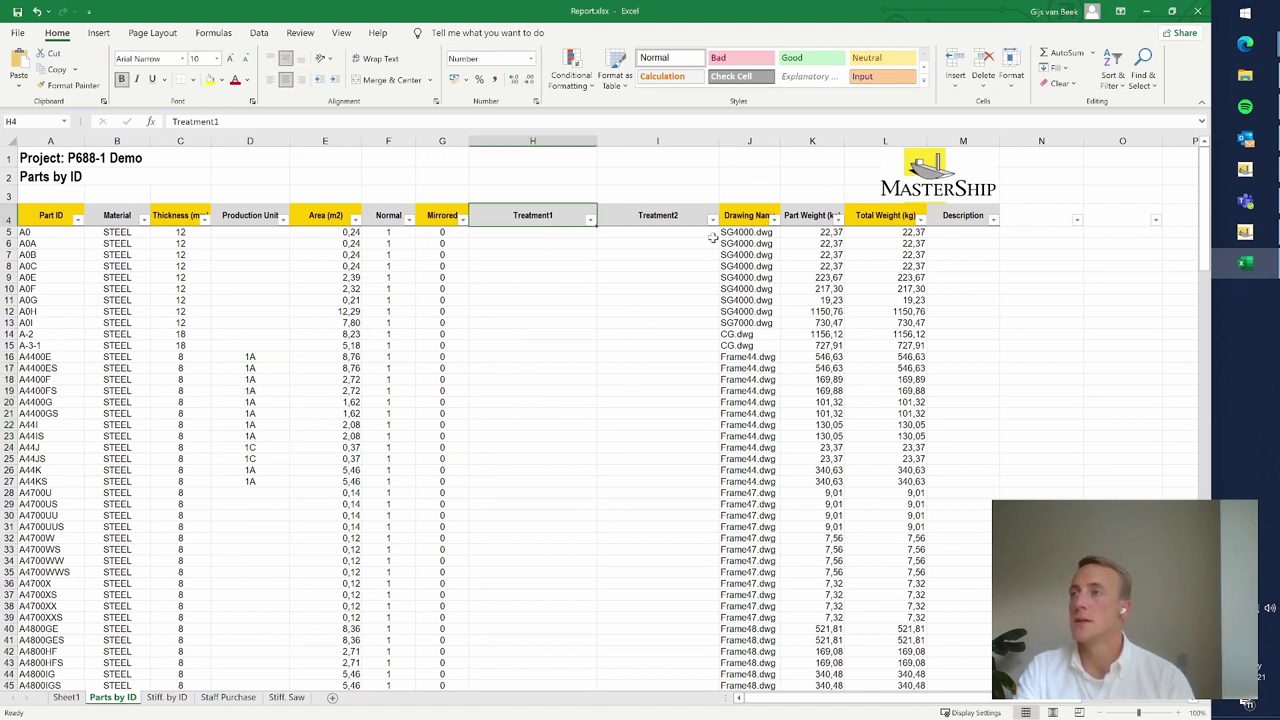
ctrl+click(663, 218)
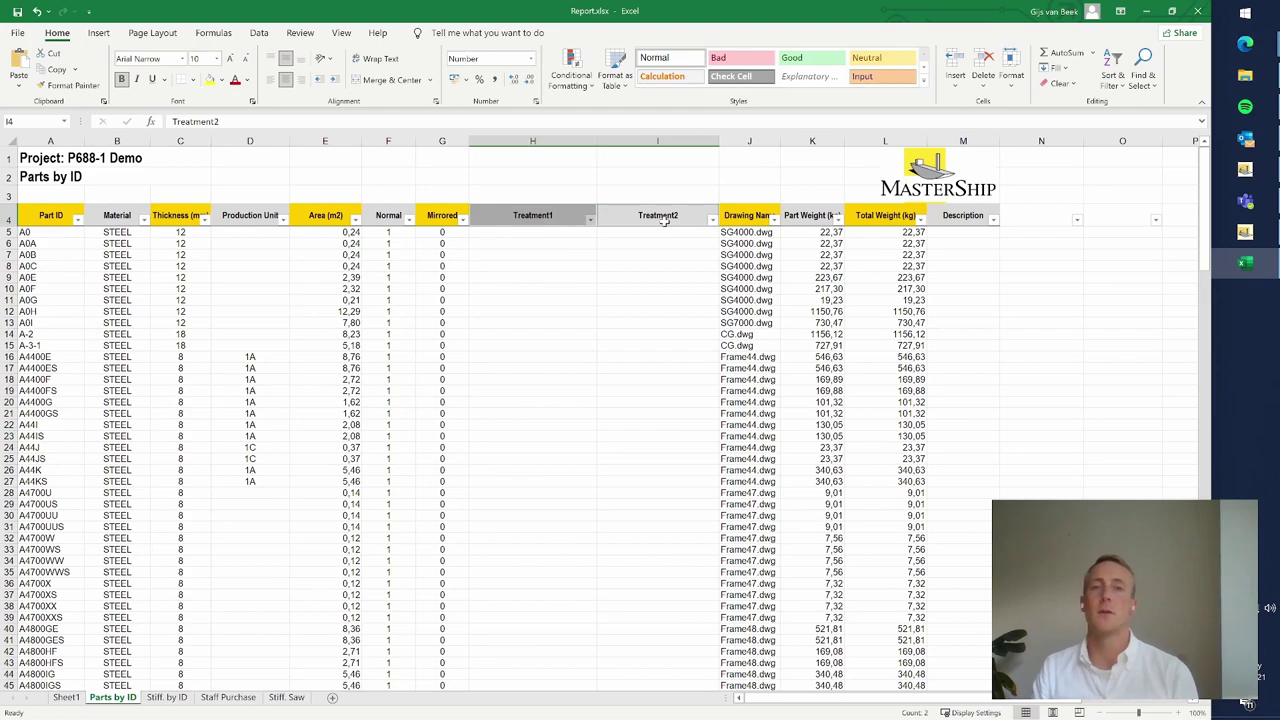
scroll(654, 329, down, 7)
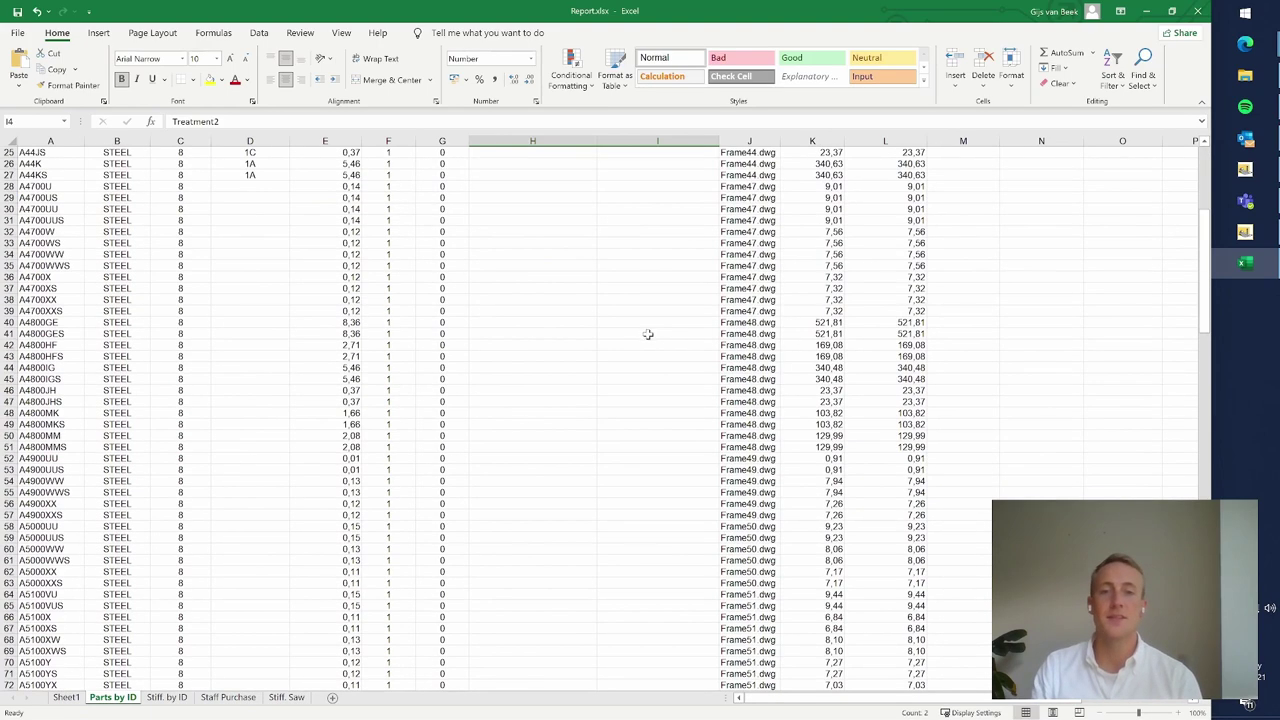
scroll(671, 353, up, 8)
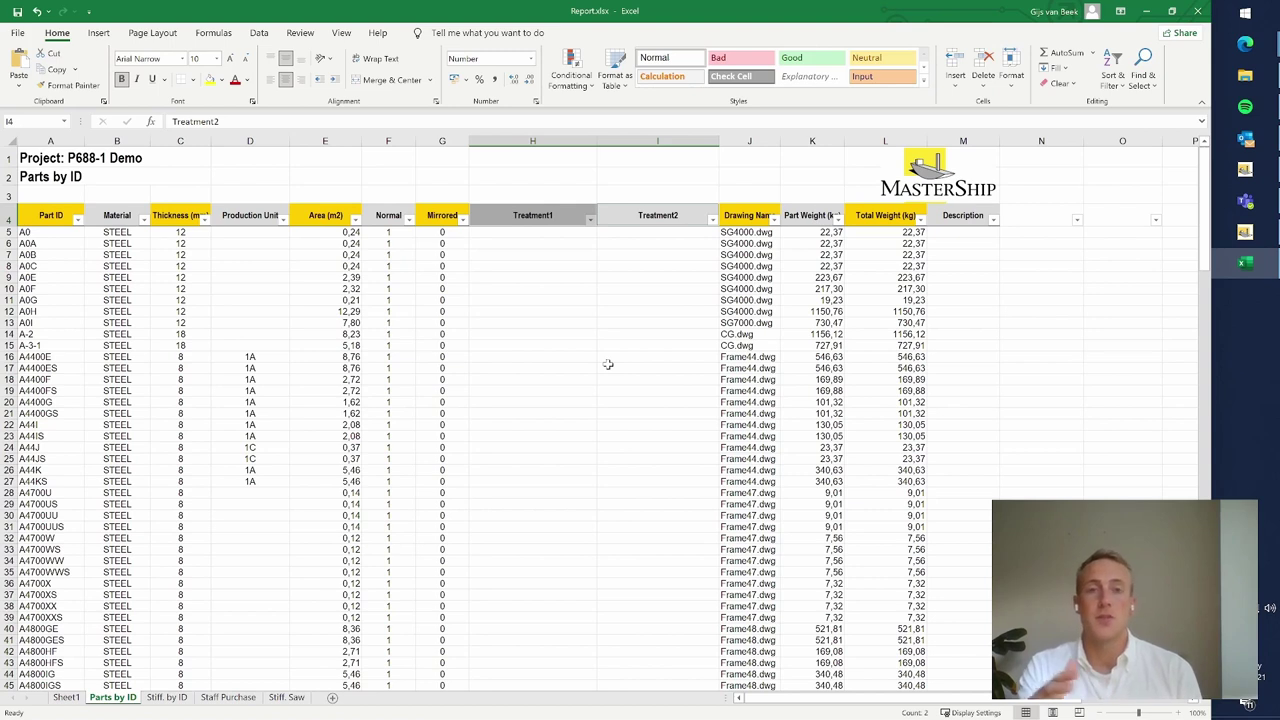
click(590, 380)
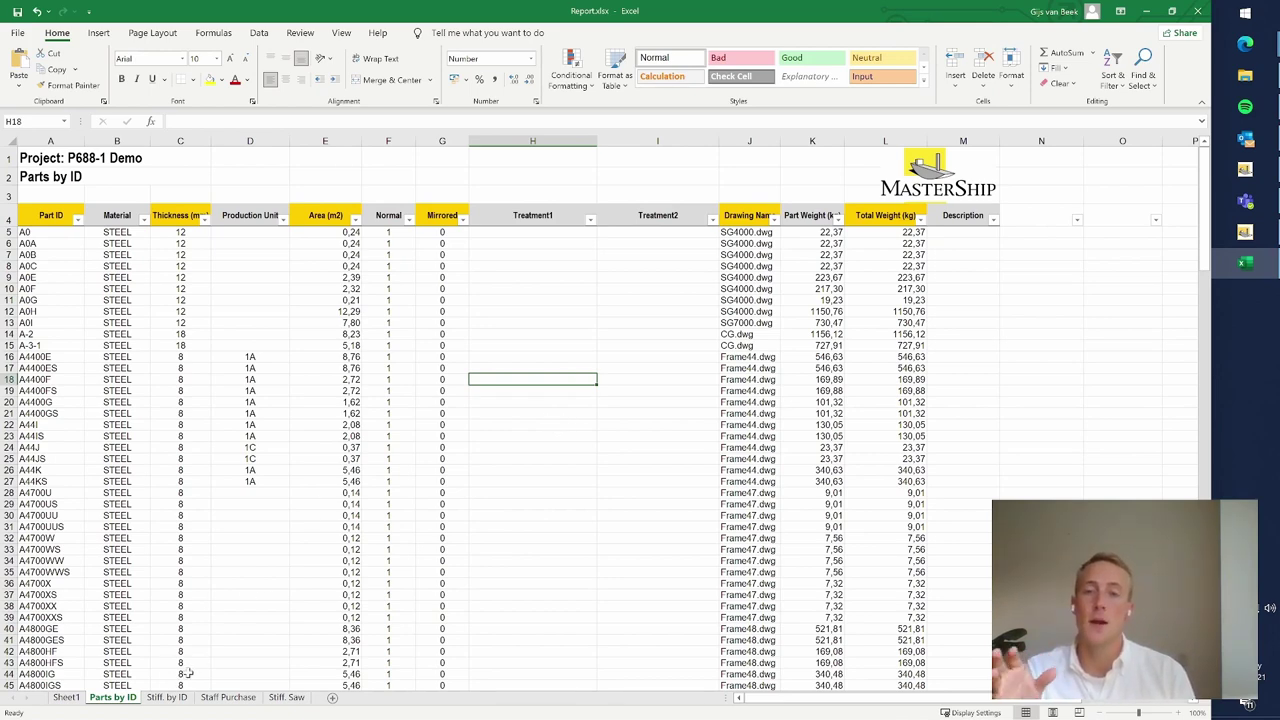
- Examine the stiffener lengths and the Bend column on the Stiff. by ID sheet
click(166, 697)
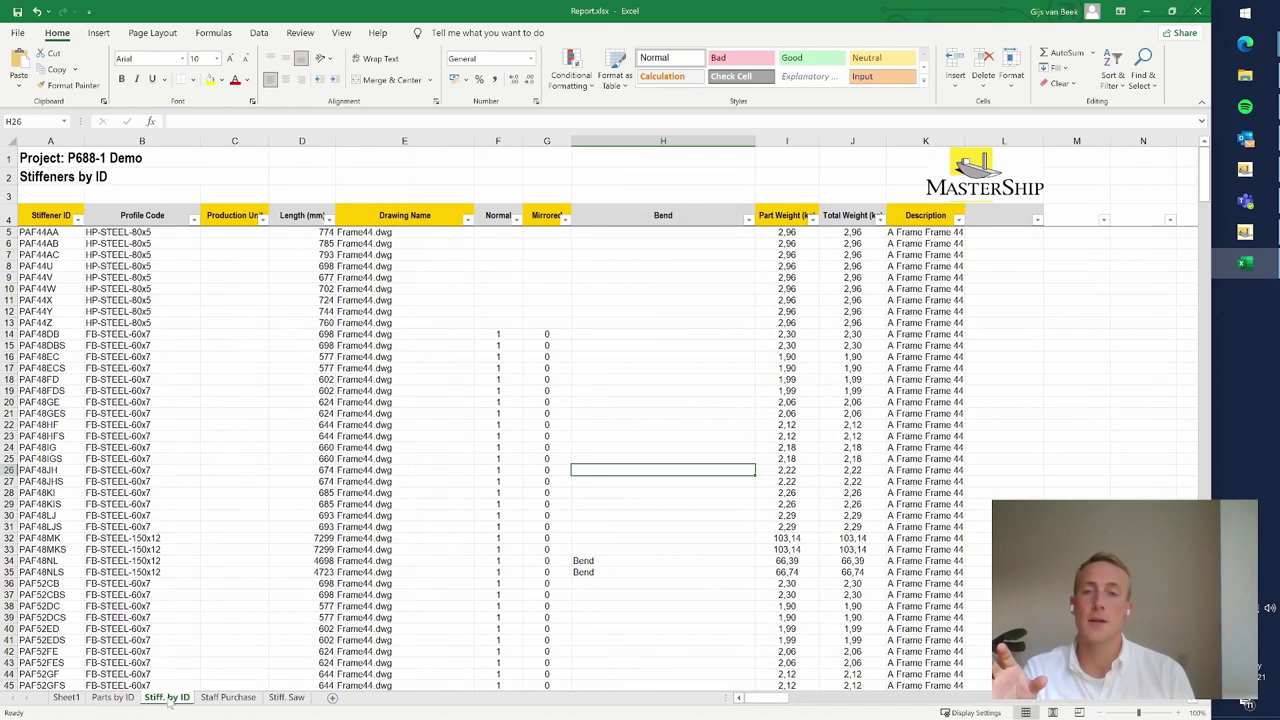
click(282, 368)
scroll(278, 350, down, 4)
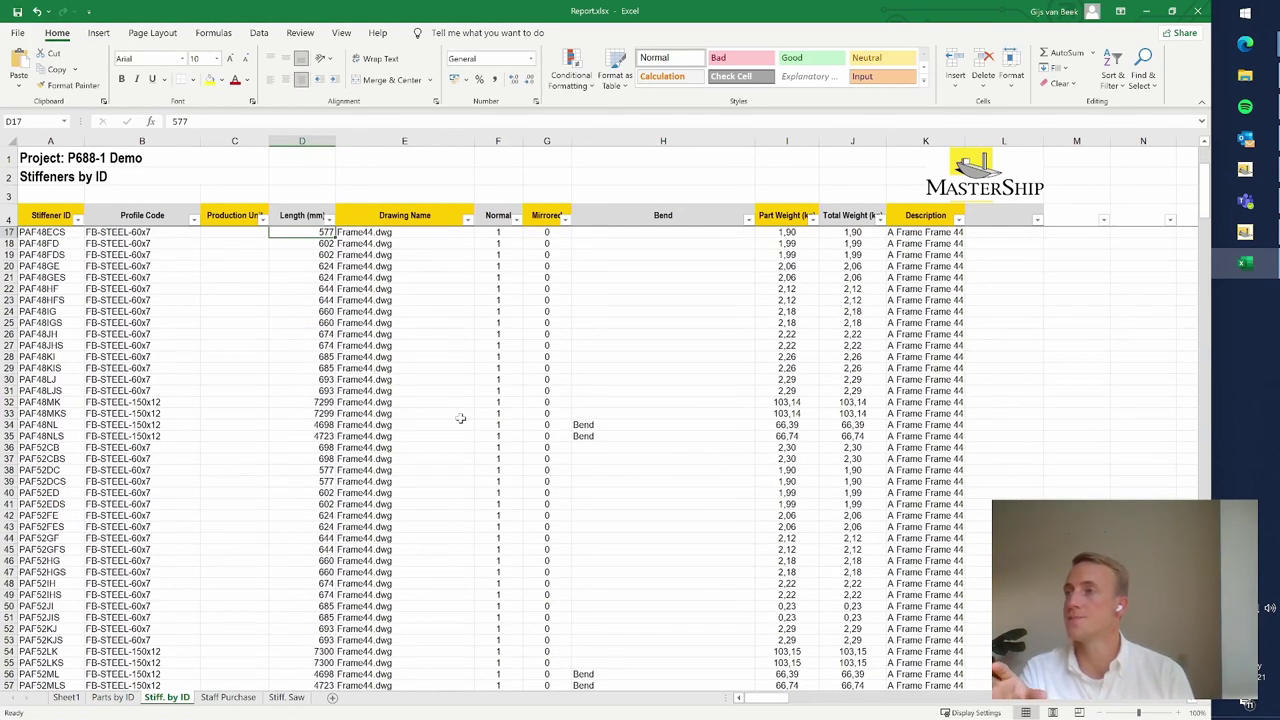
scroll(530, 392, up, 2)
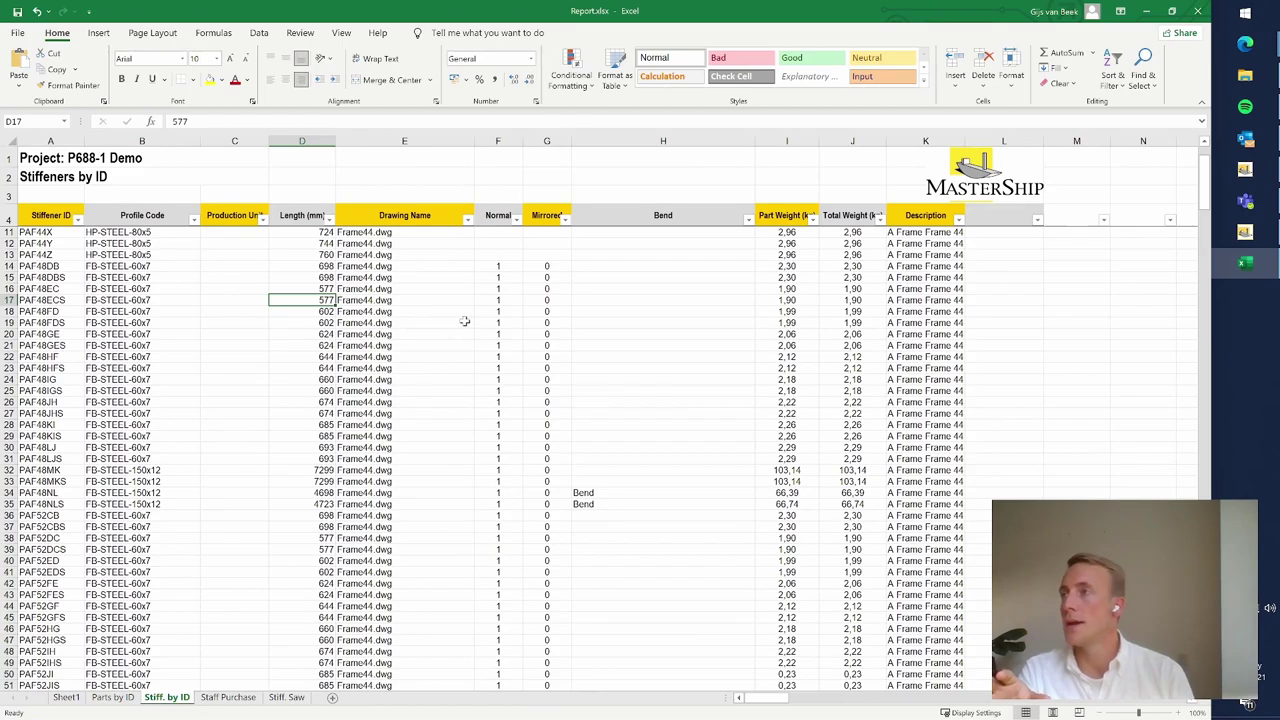
scroll(465, 320, up, 2)
scroll(610, 420, down, 3)
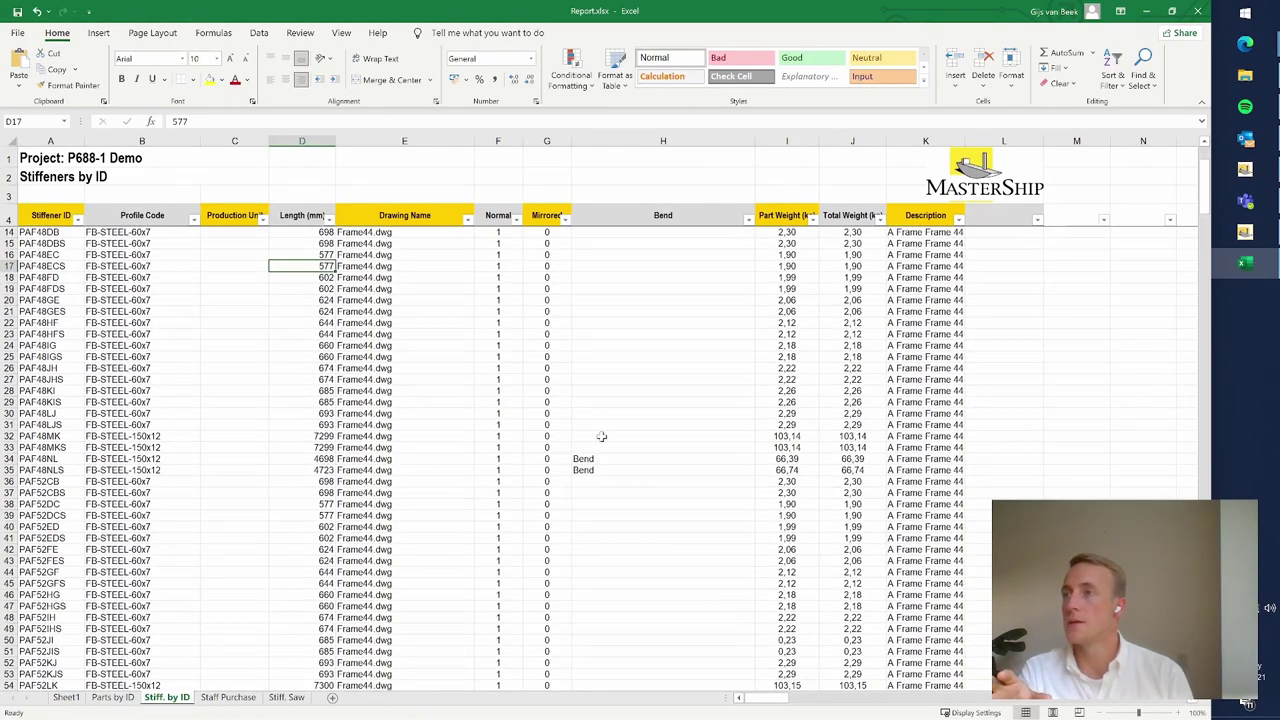
click(600, 459)
scroll(628, 377, down, 5)
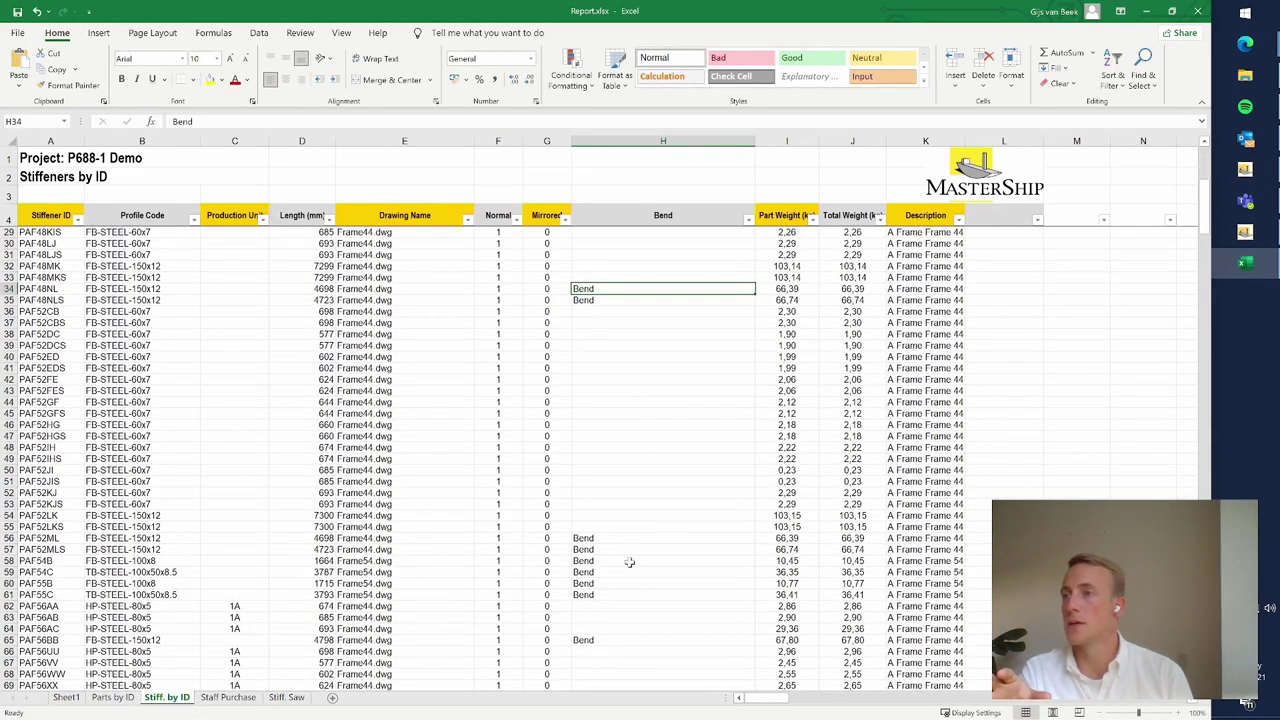
scroll(640, 410, down, 6)
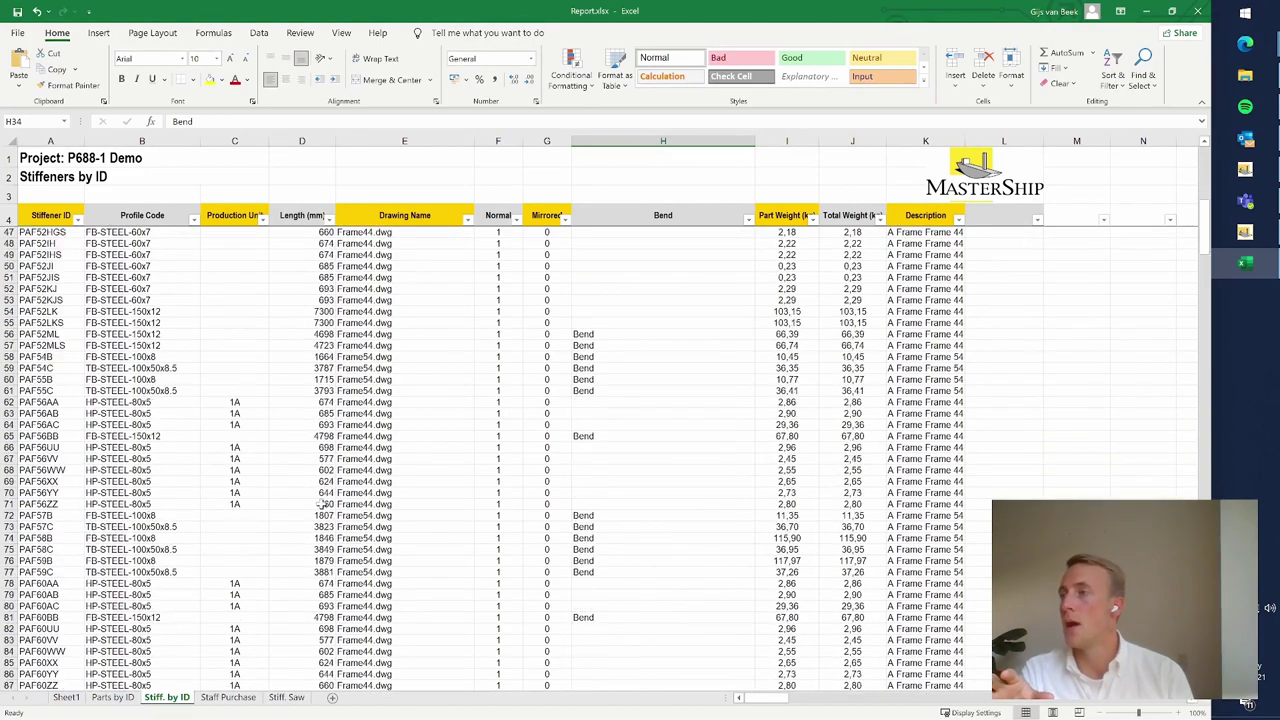
- Check the Production Unit column of the Stiffeners by ID list for assigned and unassigned stiffeners
scroll(322, 505, down, 1)
click(262, 538)
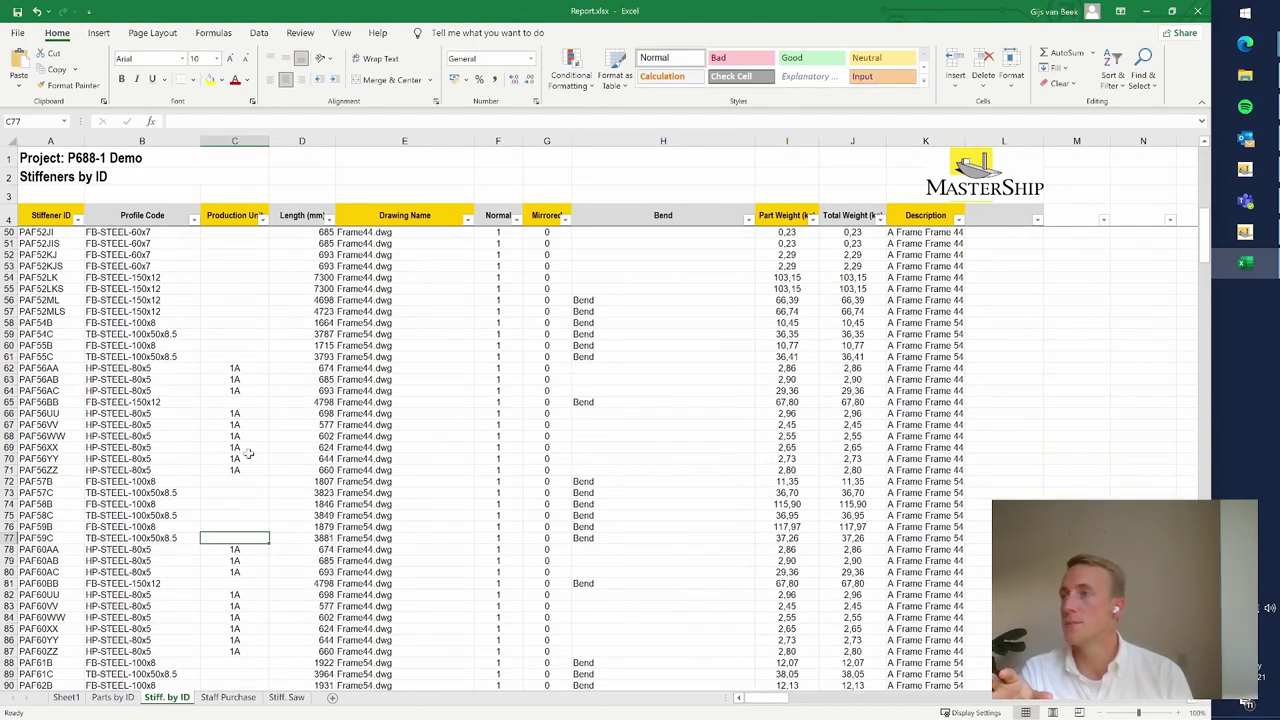
scroll(249, 452, up, 5)
drag(250, 277, 241, 483)
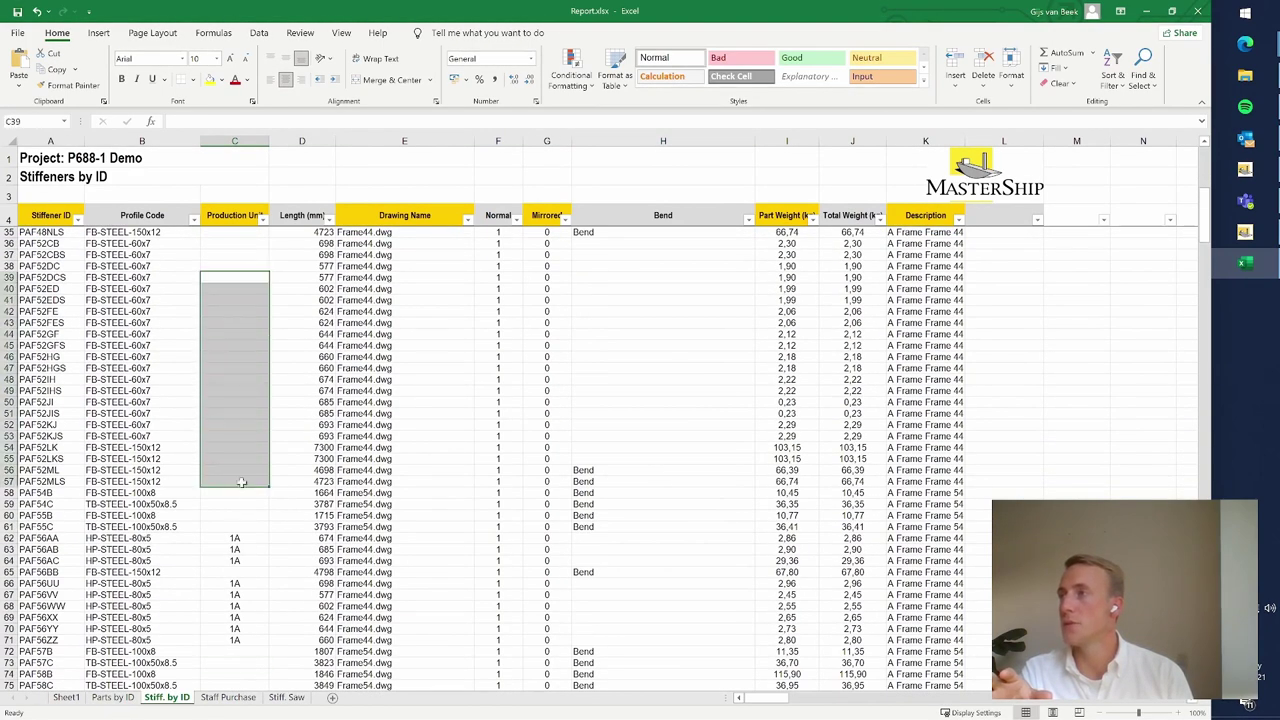
click(215, 359)
scroll(218, 365, up, 10)
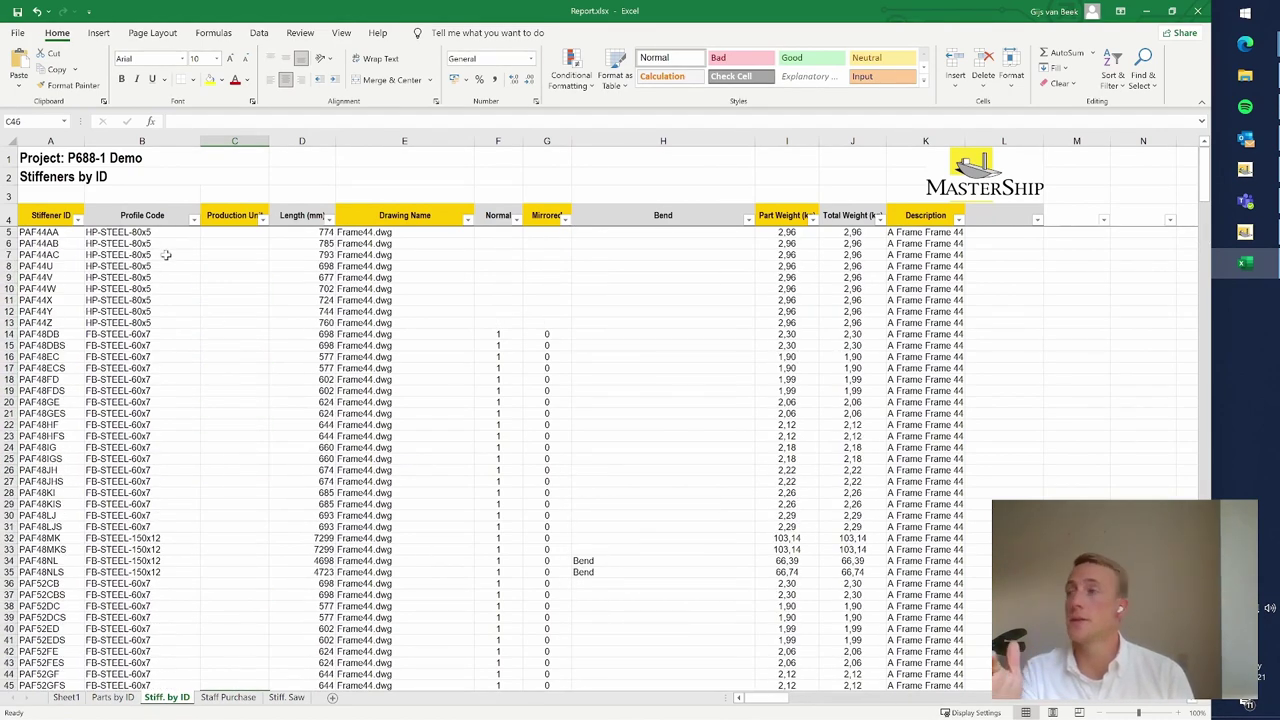
click(211, 279)
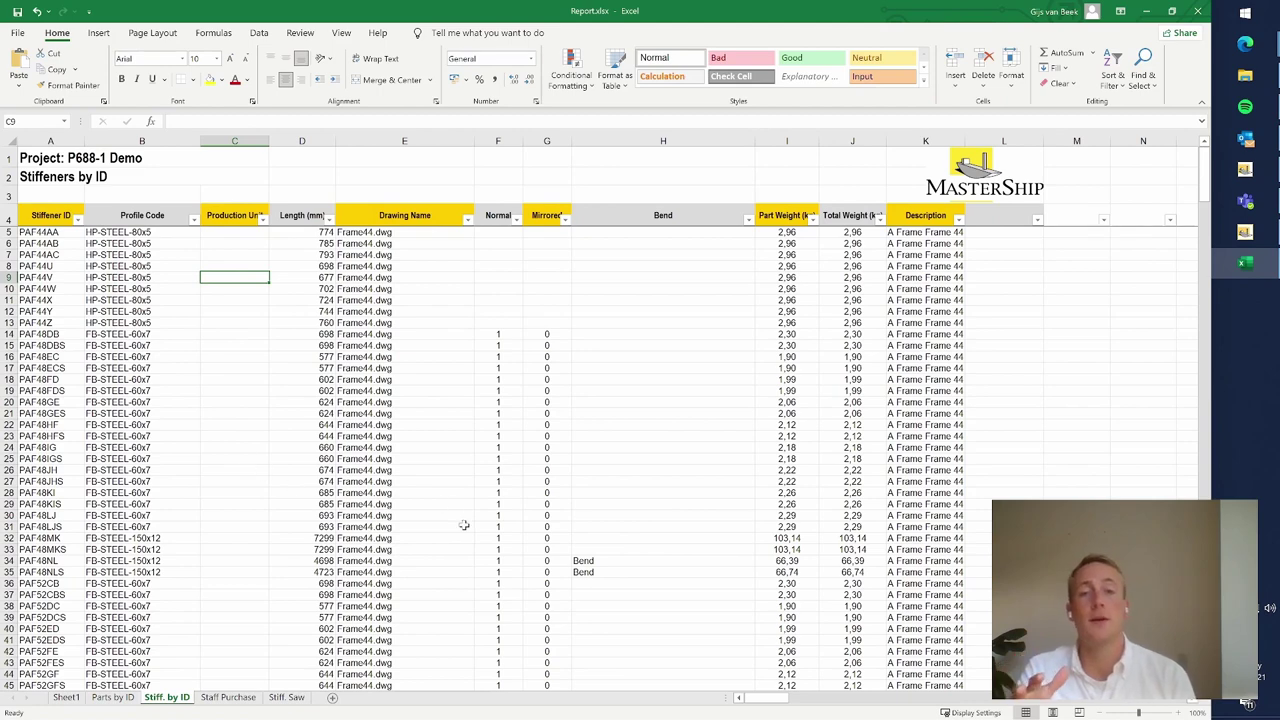
- Examine the profile codes and total numbers of staffs on the Staff Purchase sheet
click(229, 698)
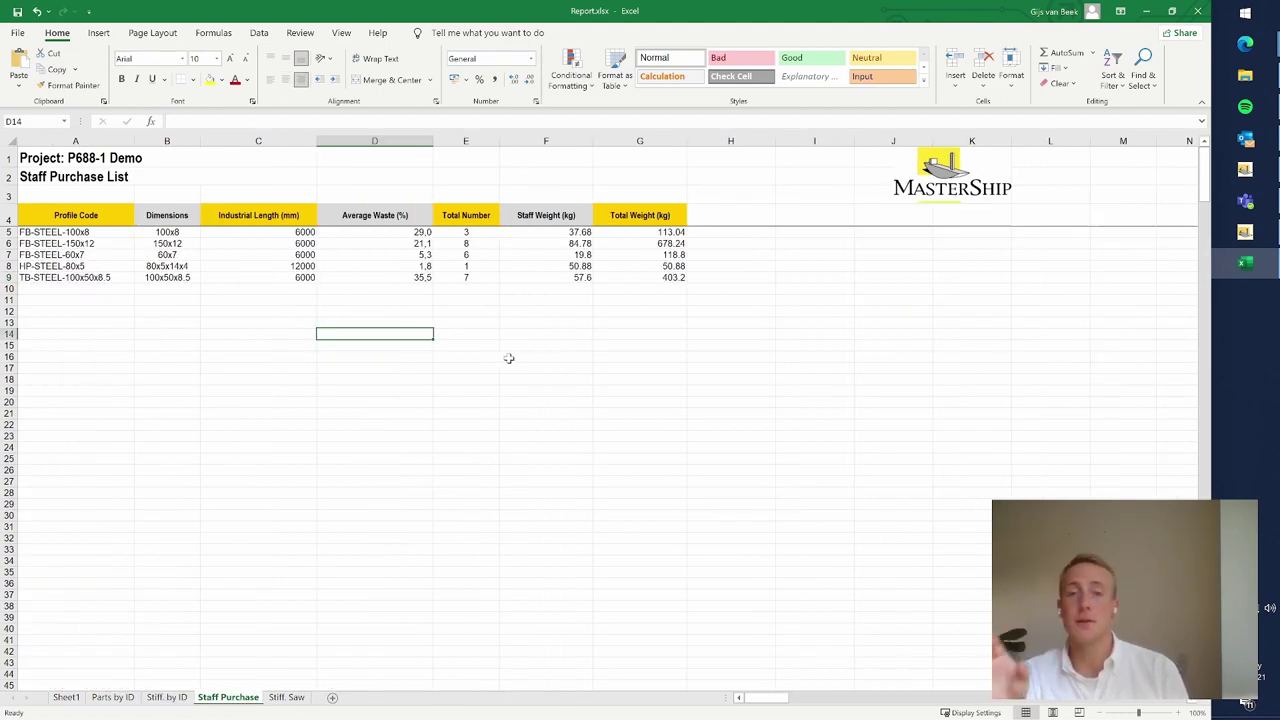
click(58, 232)
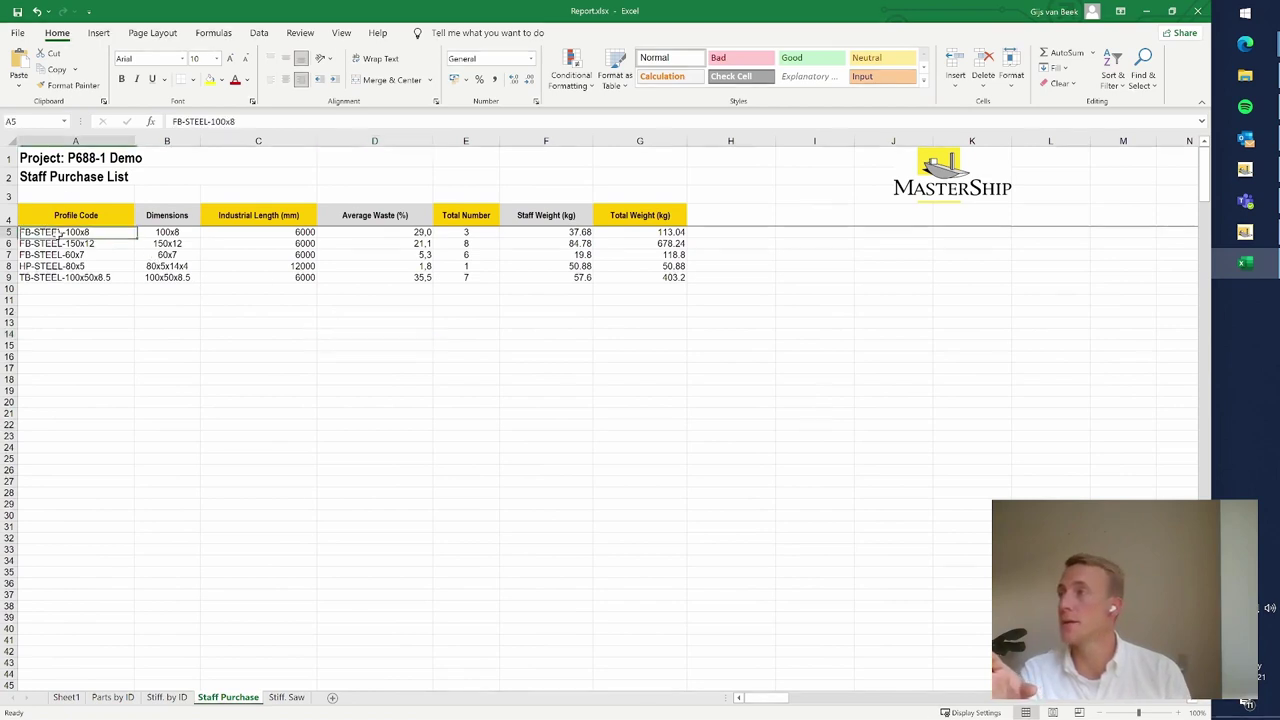
drag(58, 232, 65, 278)
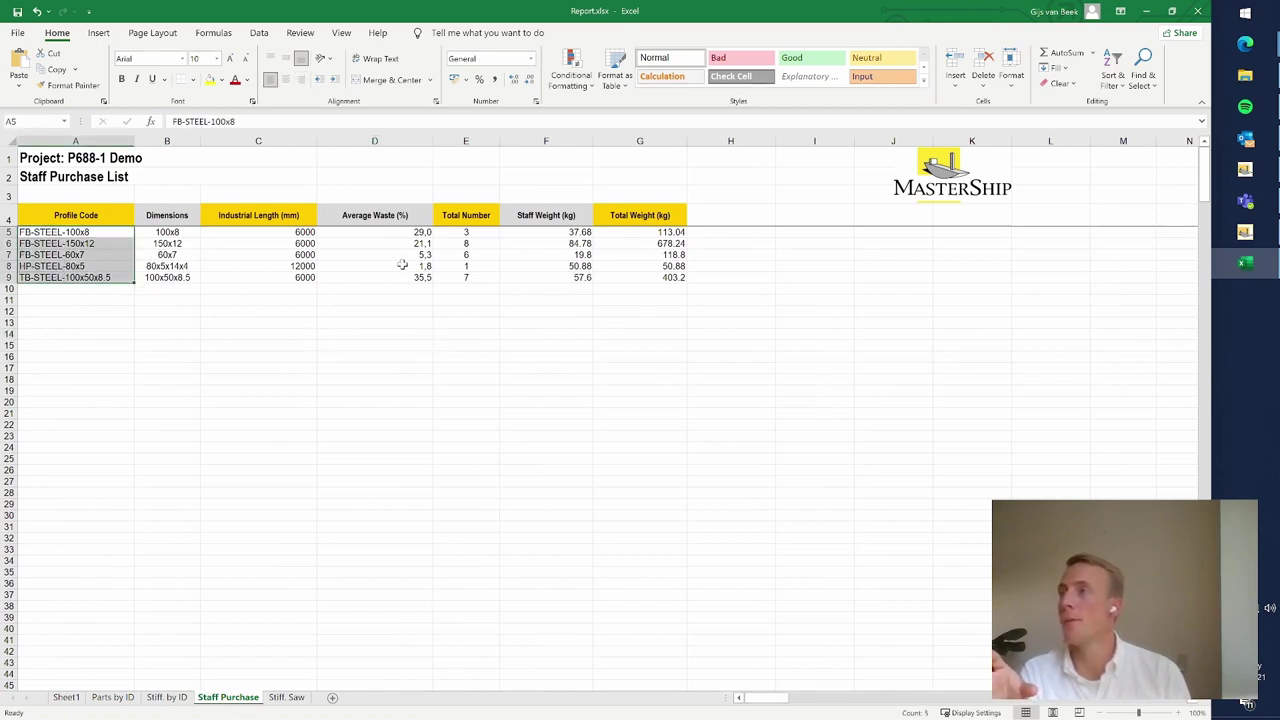
drag(466, 233, 469, 278)
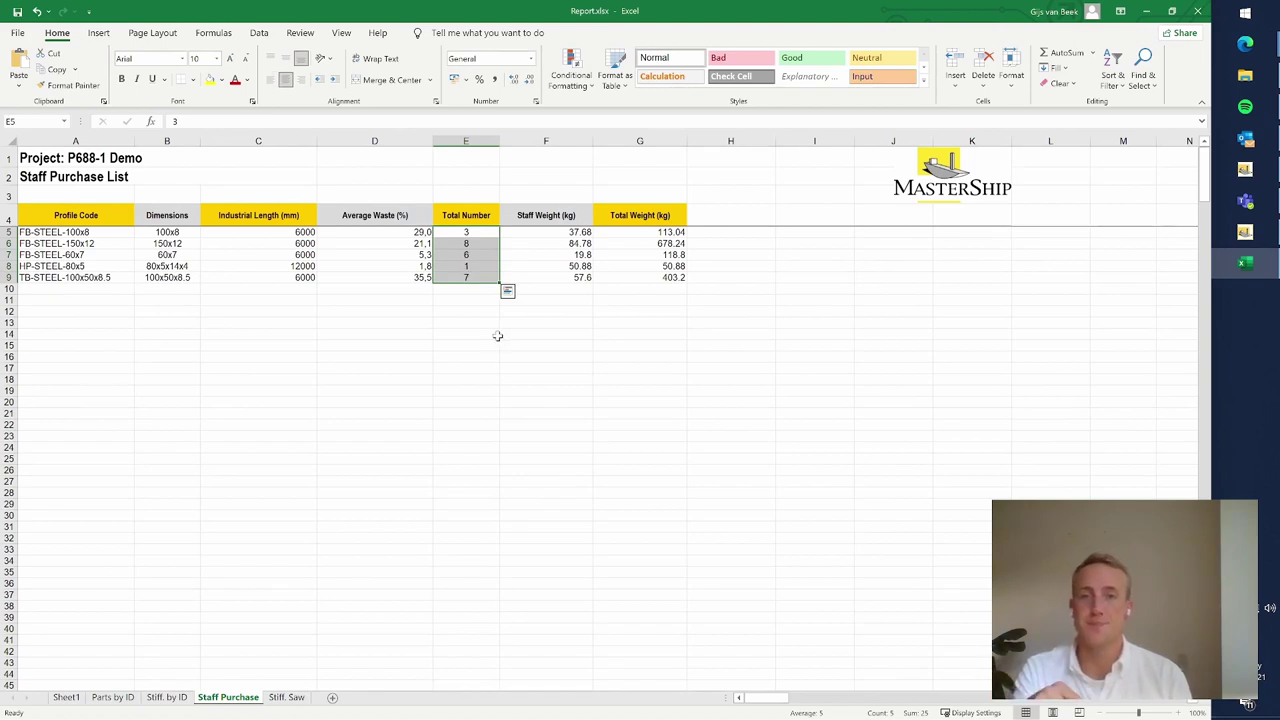
click(466, 290)
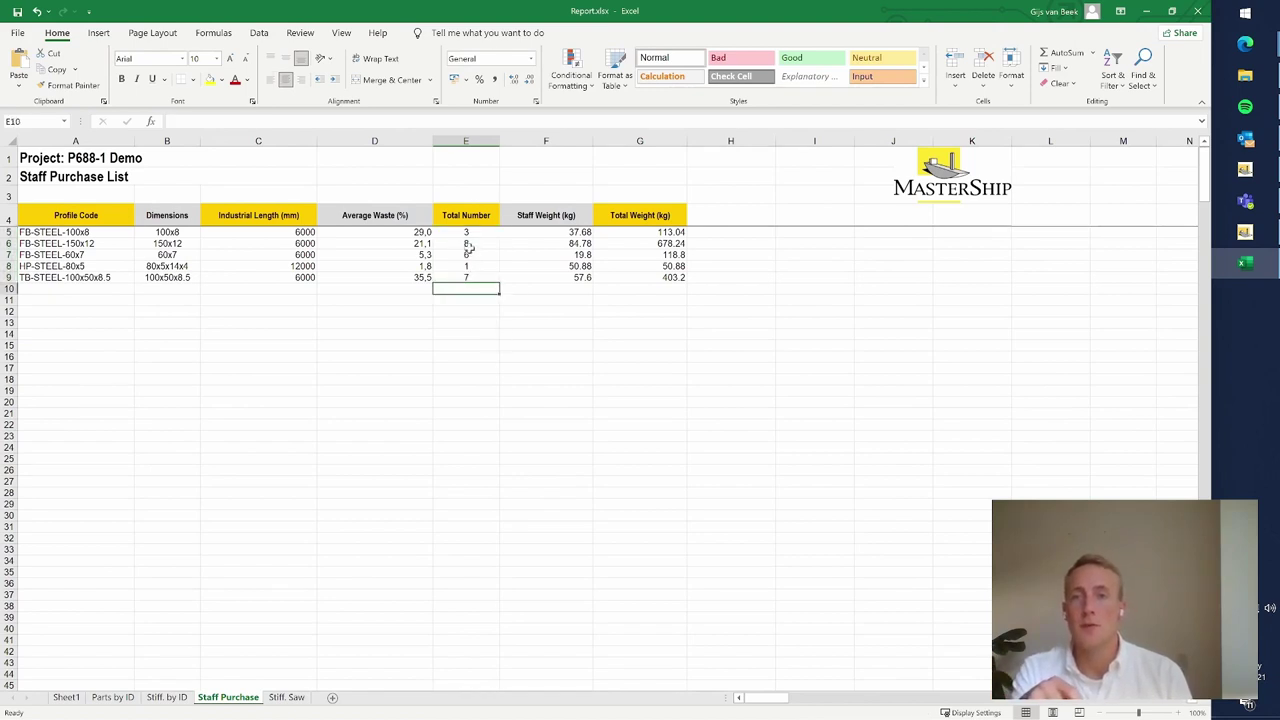
click(62, 243)
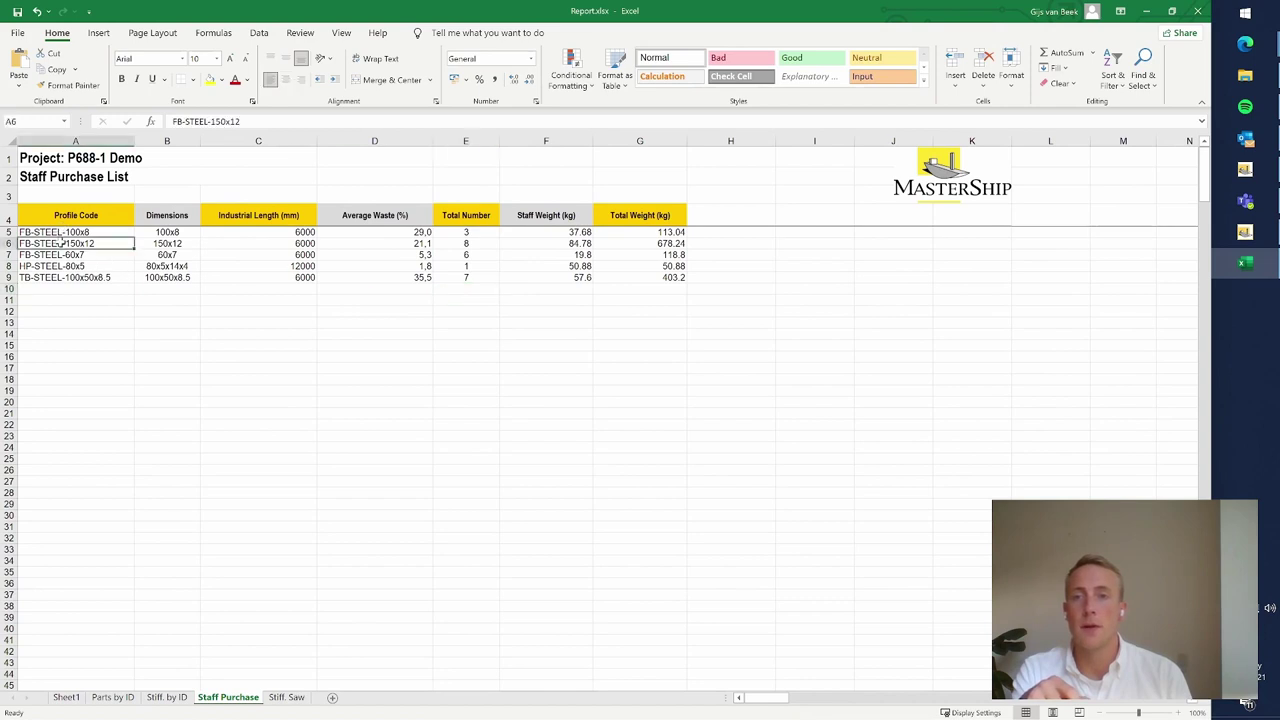
- Examine the total number, industrial length and average waste columns of the profiles on the Staff Purchase sheet
click(468, 245)
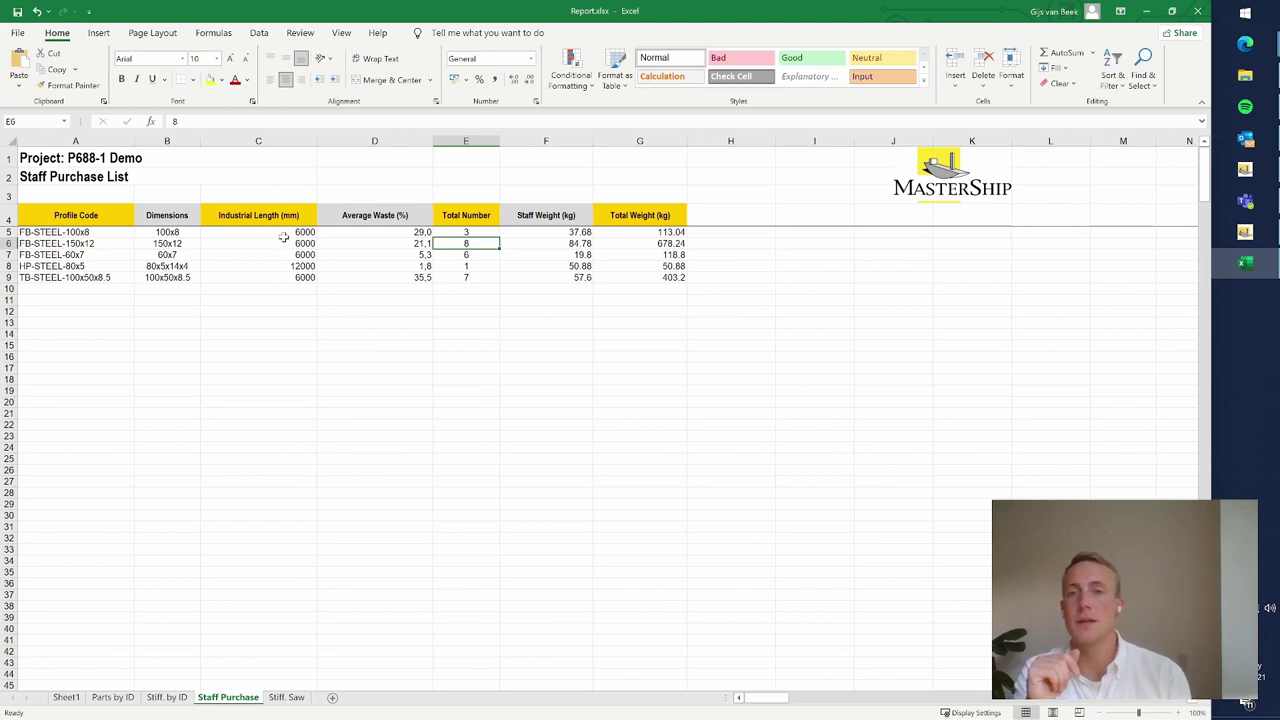
drag(283, 237, 275, 286)
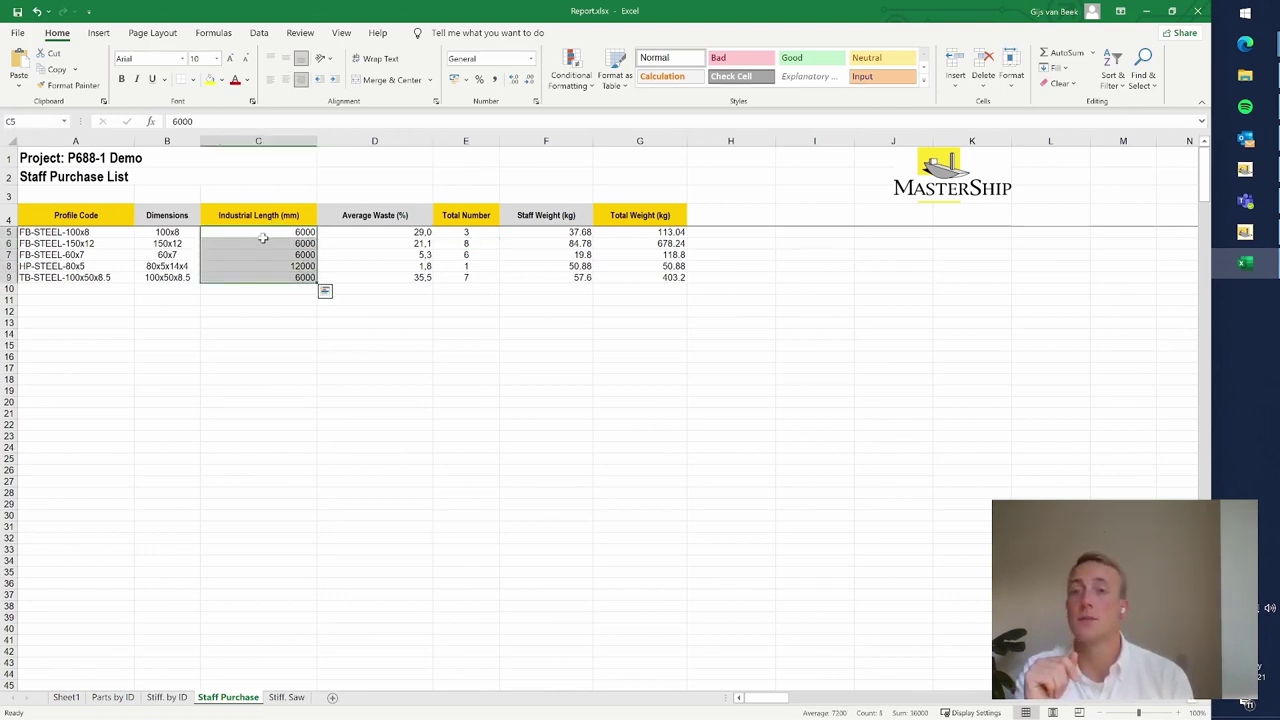
click(266, 314)
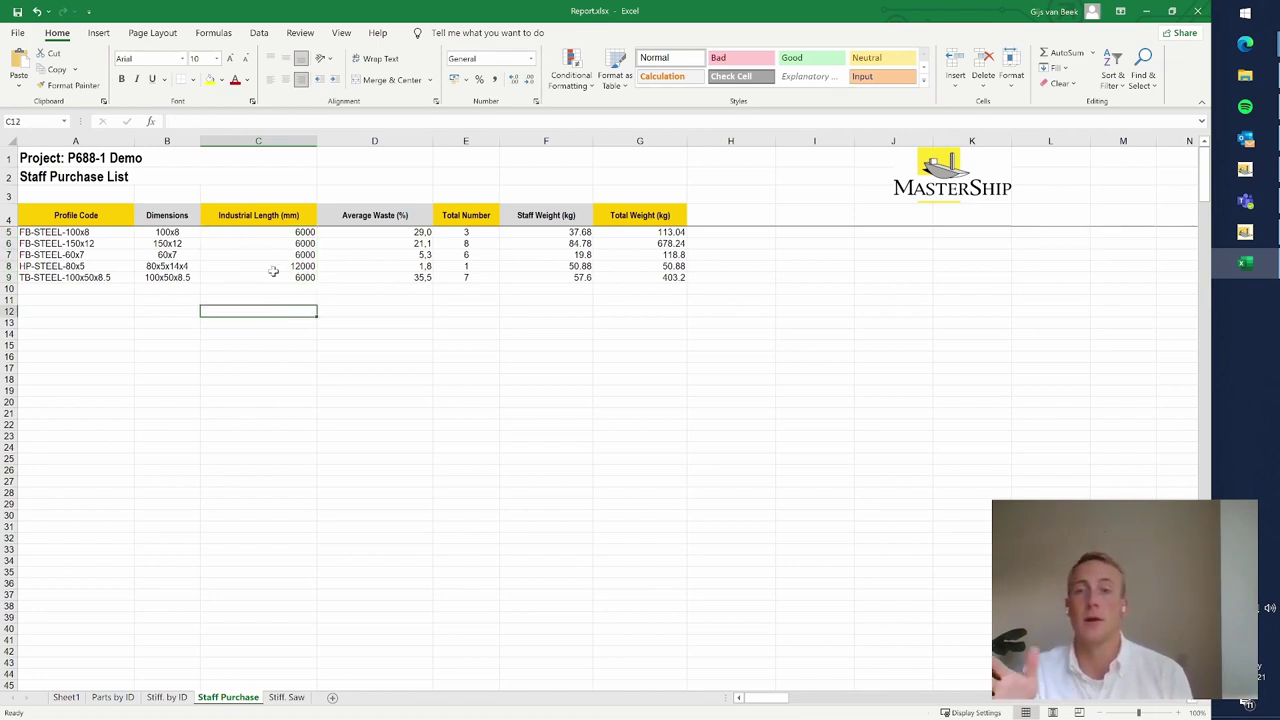
click(398, 267)
drag(398, 267, 391, 257)
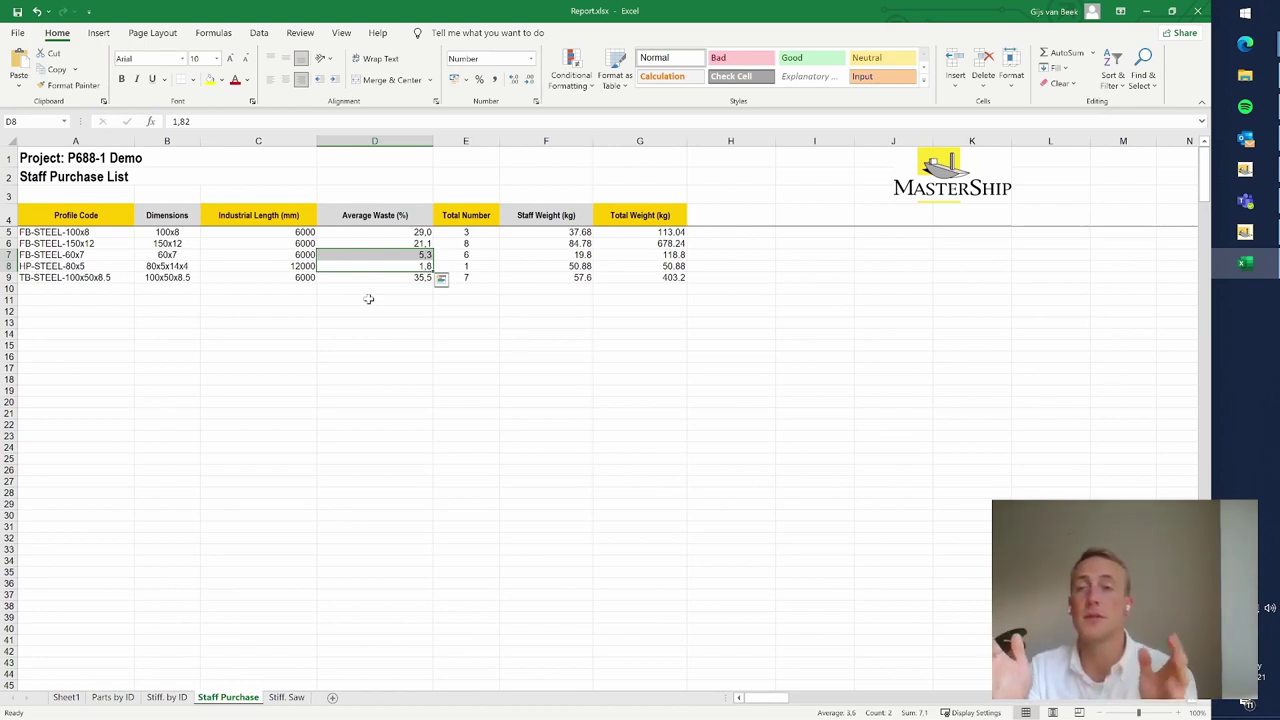
drag(398, 234, 400, 243)
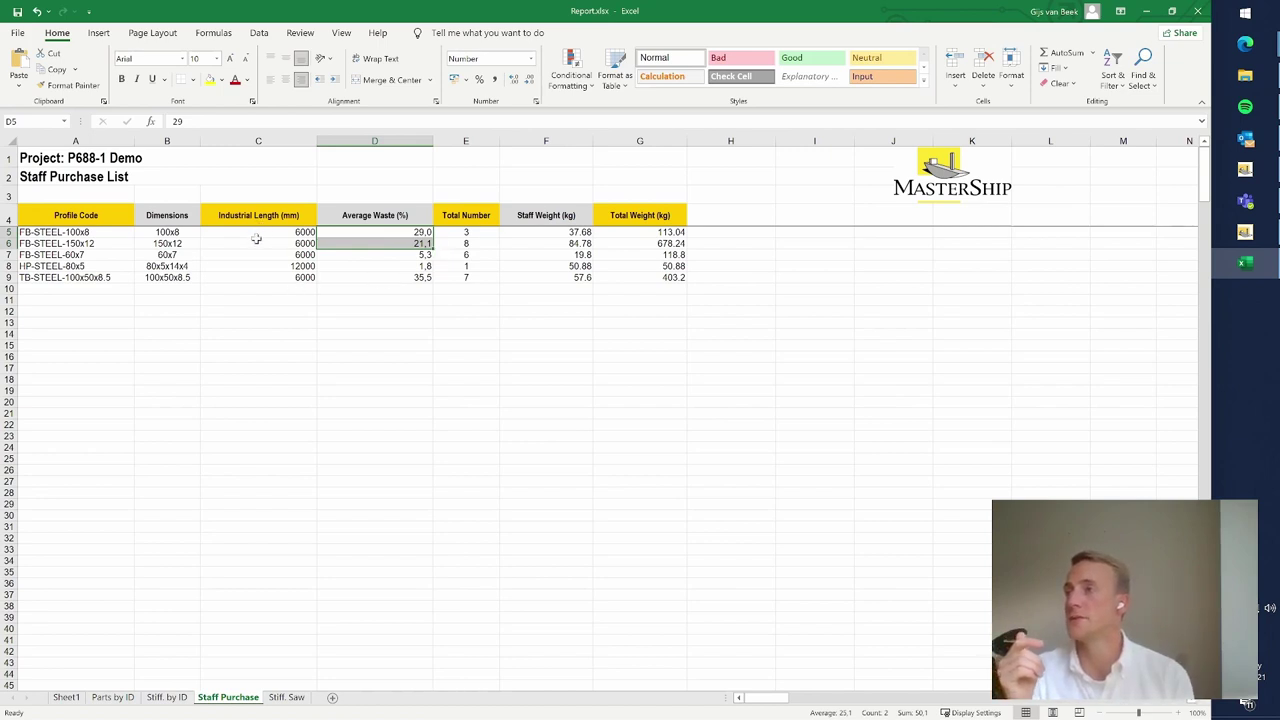
drag(257, 241, 282, 250)
click(376, 244)
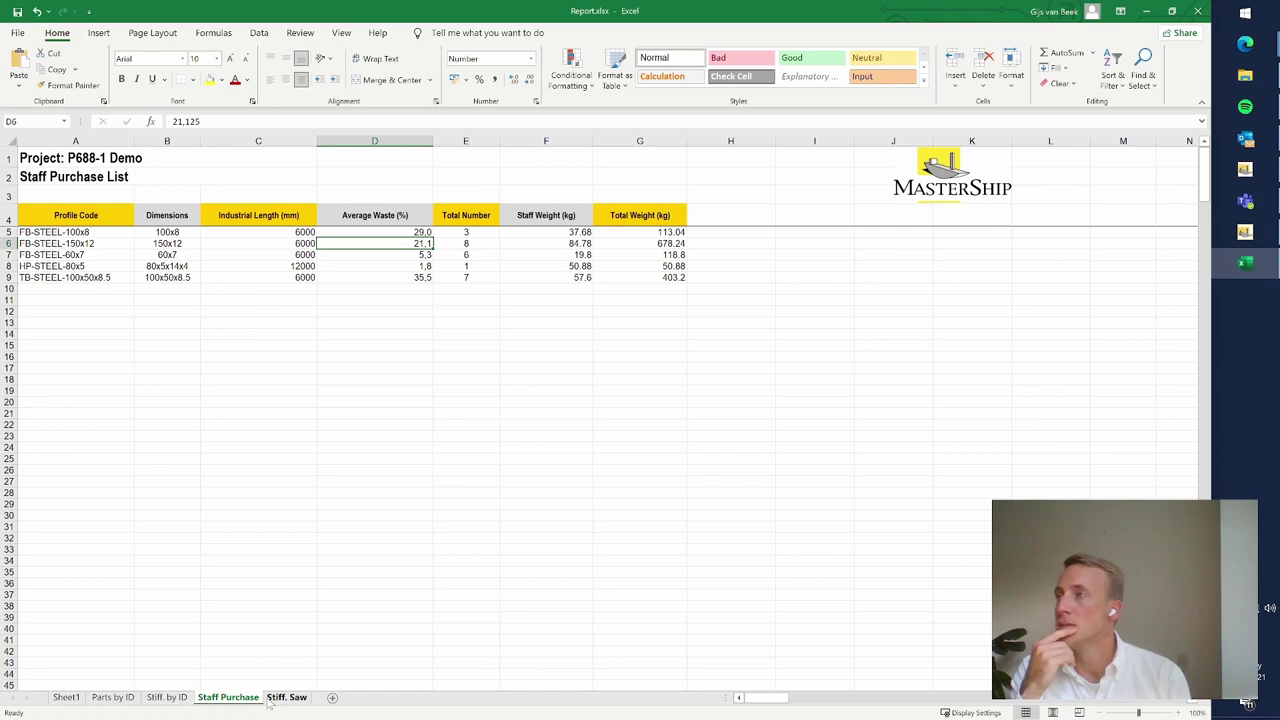
click(250, 345)
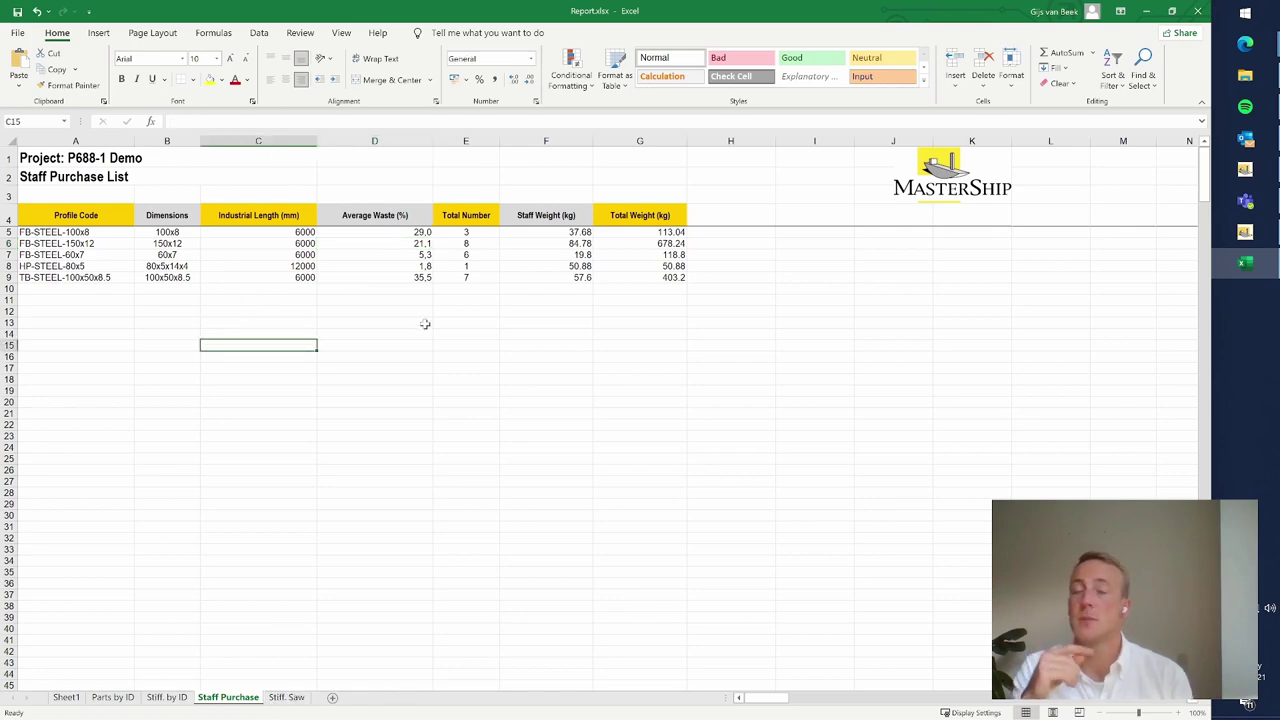
- Open the Stiff. Saw sheet and examine how the FB-STEEL-100x8 stiffeners are grouped by staff
click(288, 697)
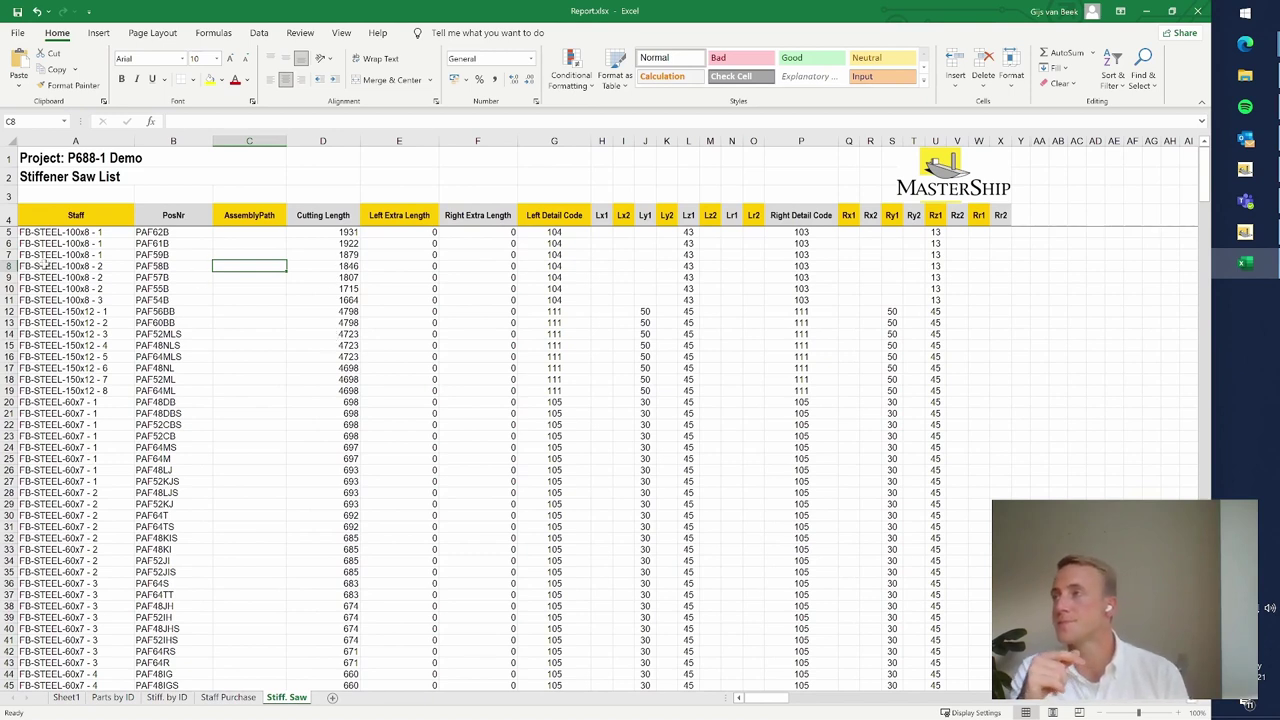
drag(76, 232, 76, 254)
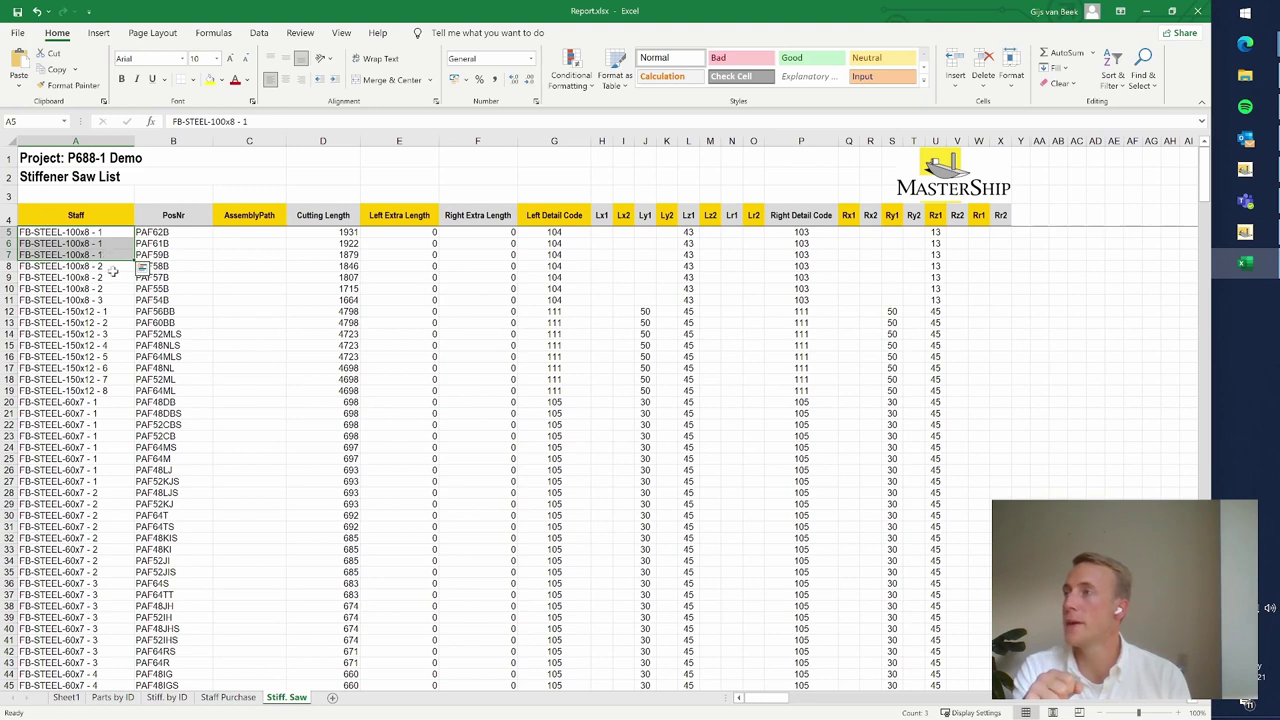
drag(105, 266, 105, 289)
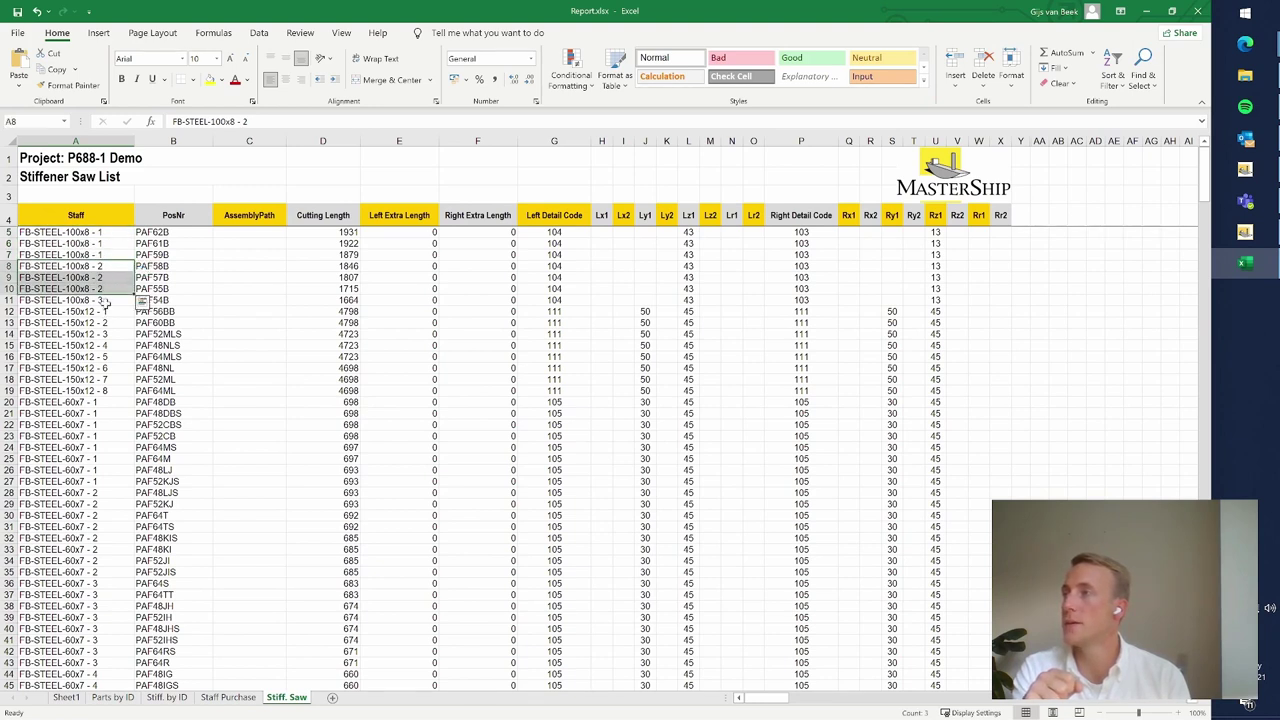
click(105, 300)
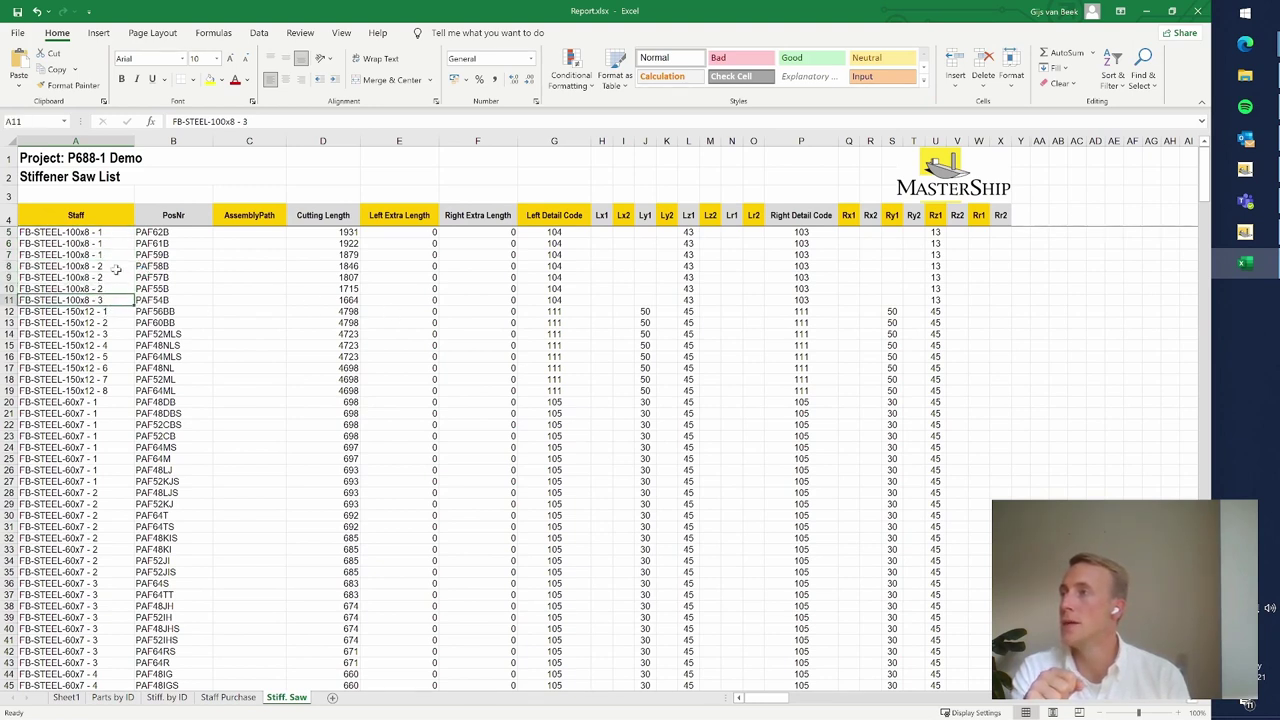
drag(116, 268, 105, 289)
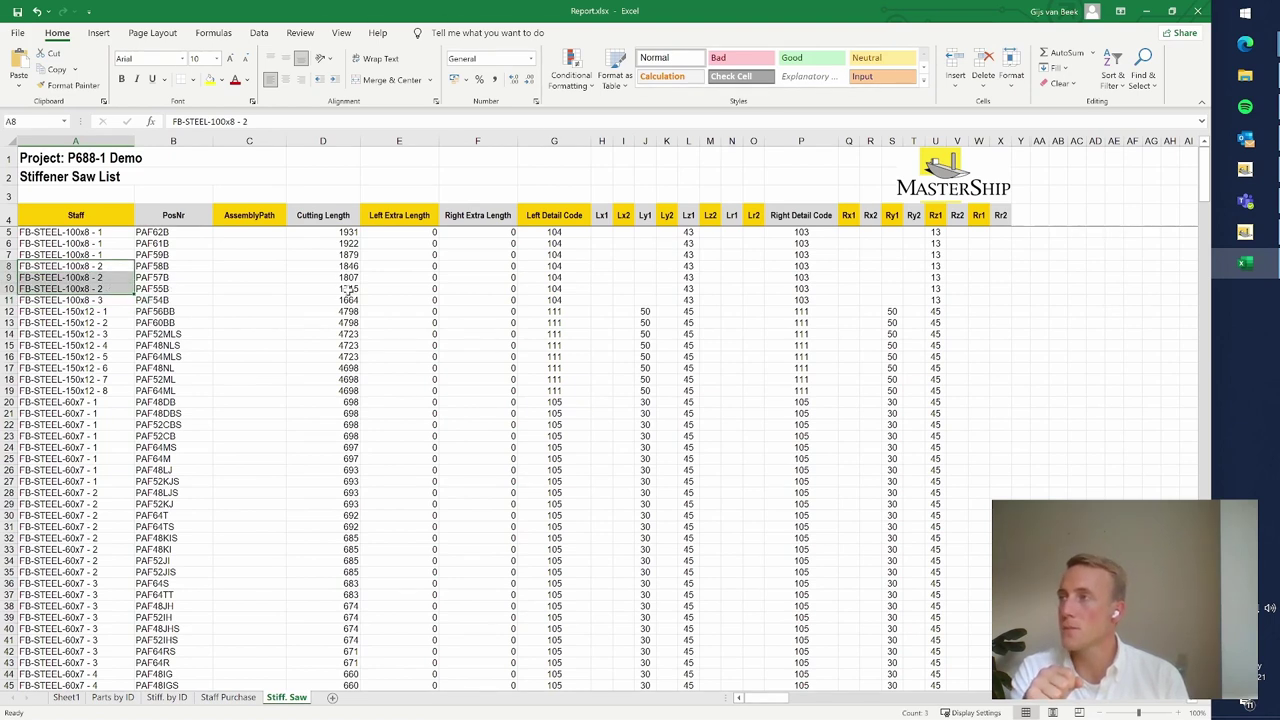
- Examine the position numbers, cutting lengths, left extra length and left and right detail codes of the FB-STEEL-100x8 stiffeners
click(167, 289)
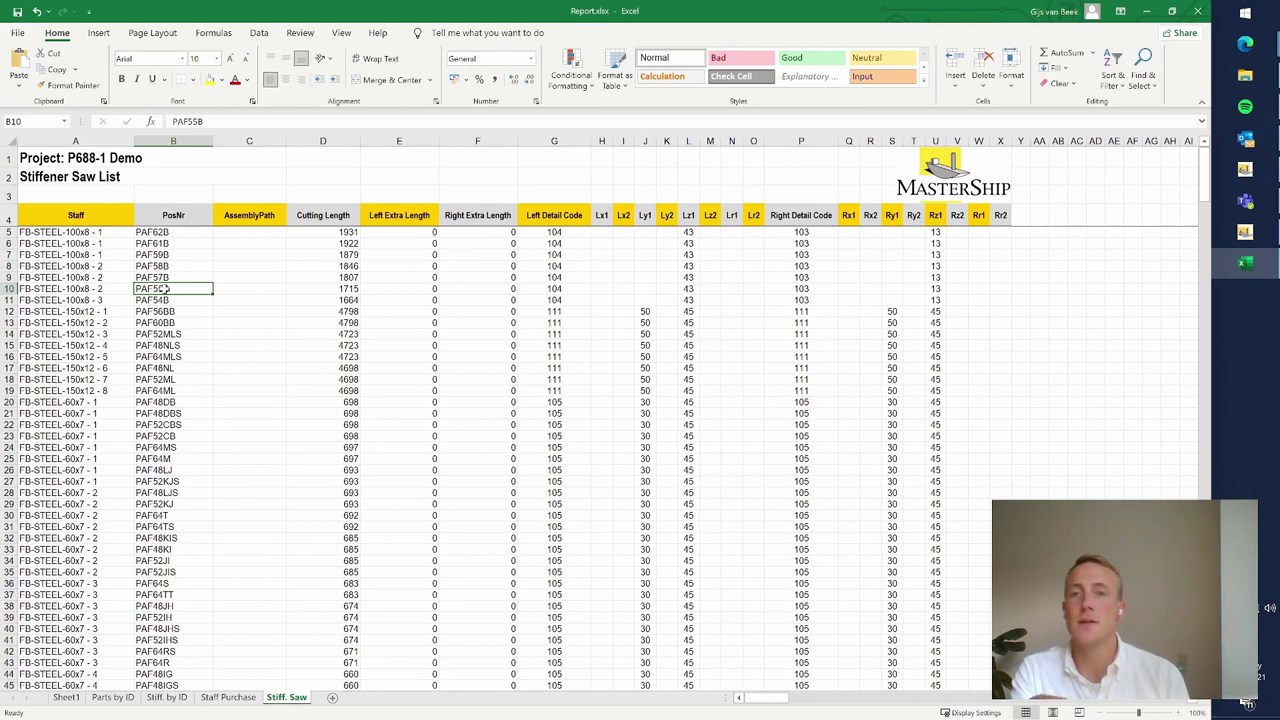
click(344, 289)
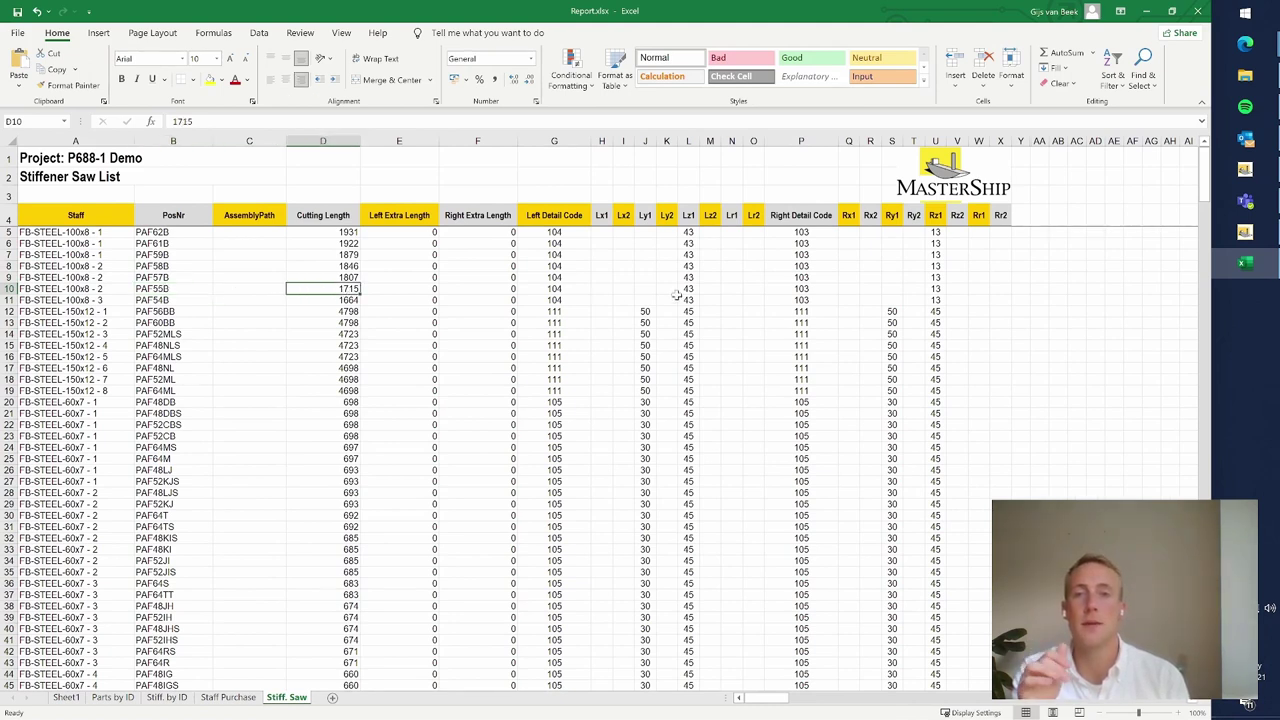
click(559, 289)
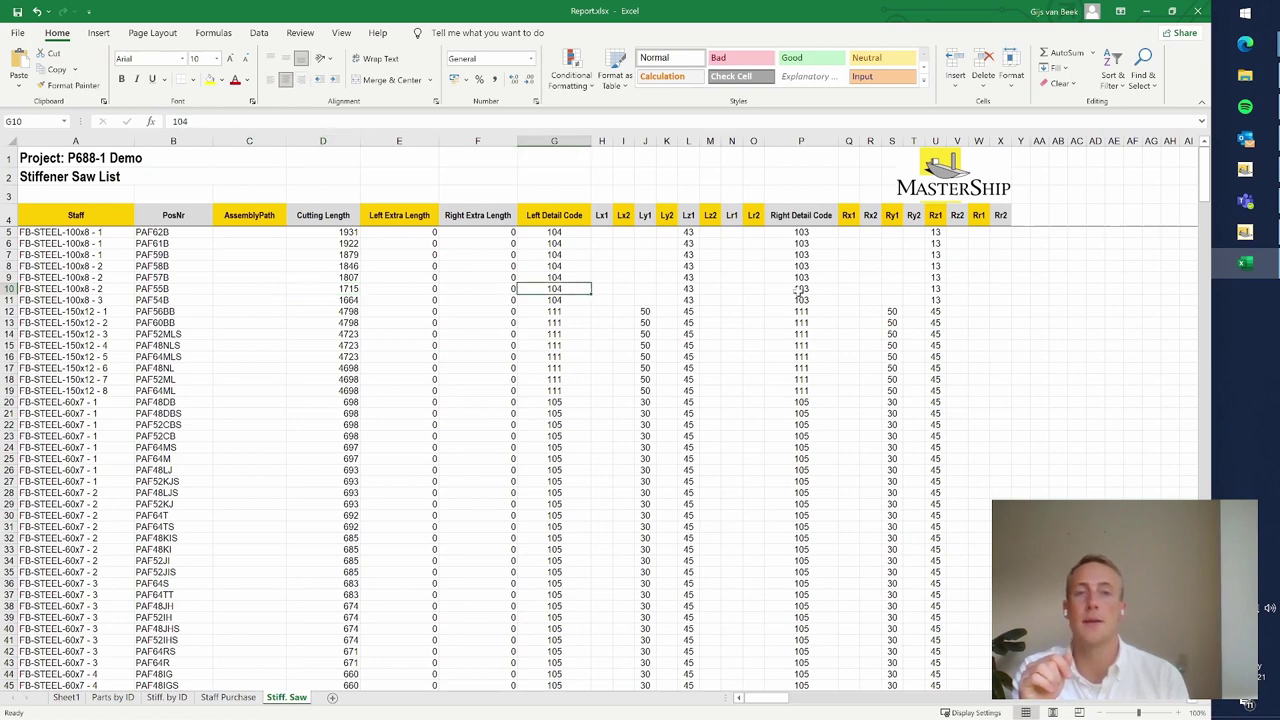
click(803, 290)
click(401, 267)
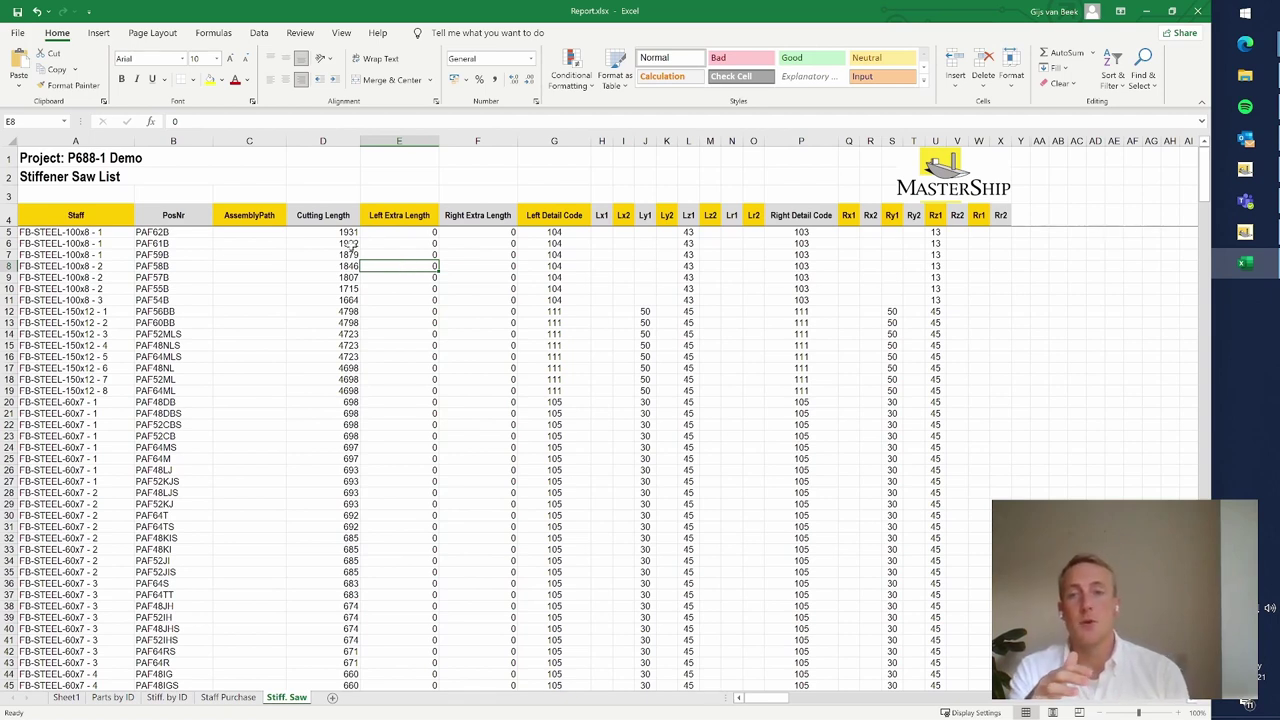
drag(342, 232, 348, 281)
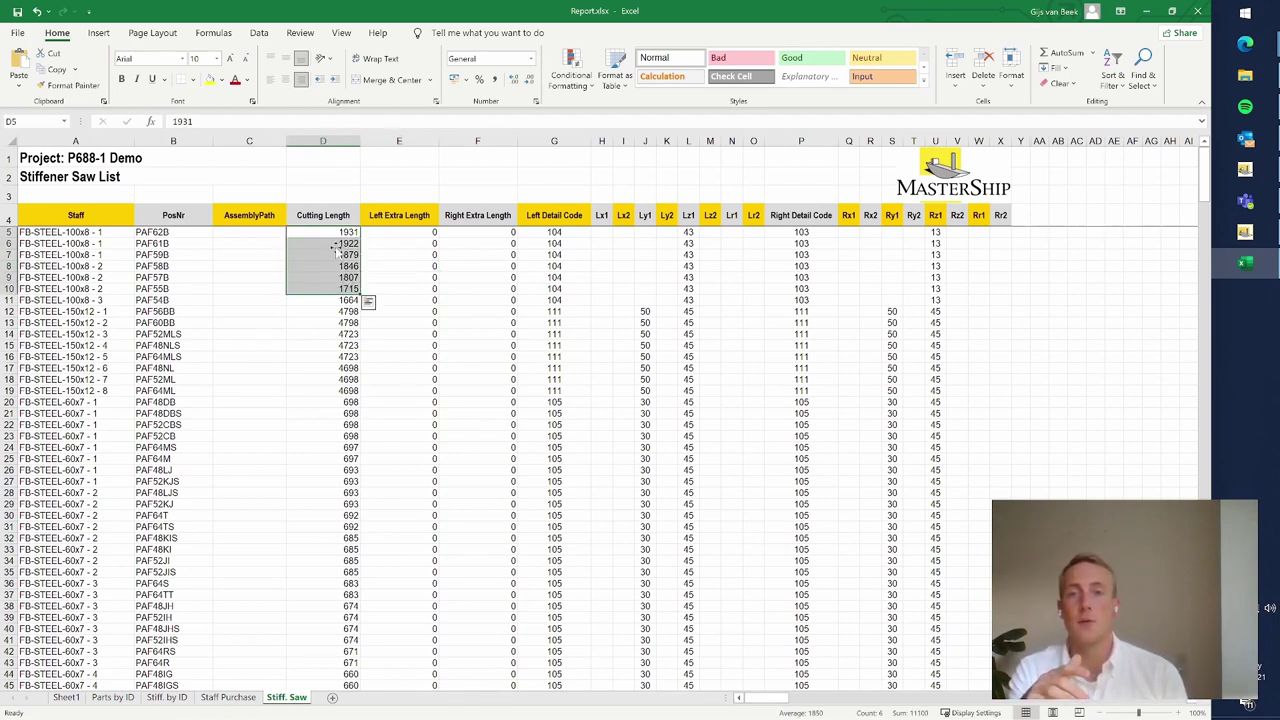
click(336, 242)
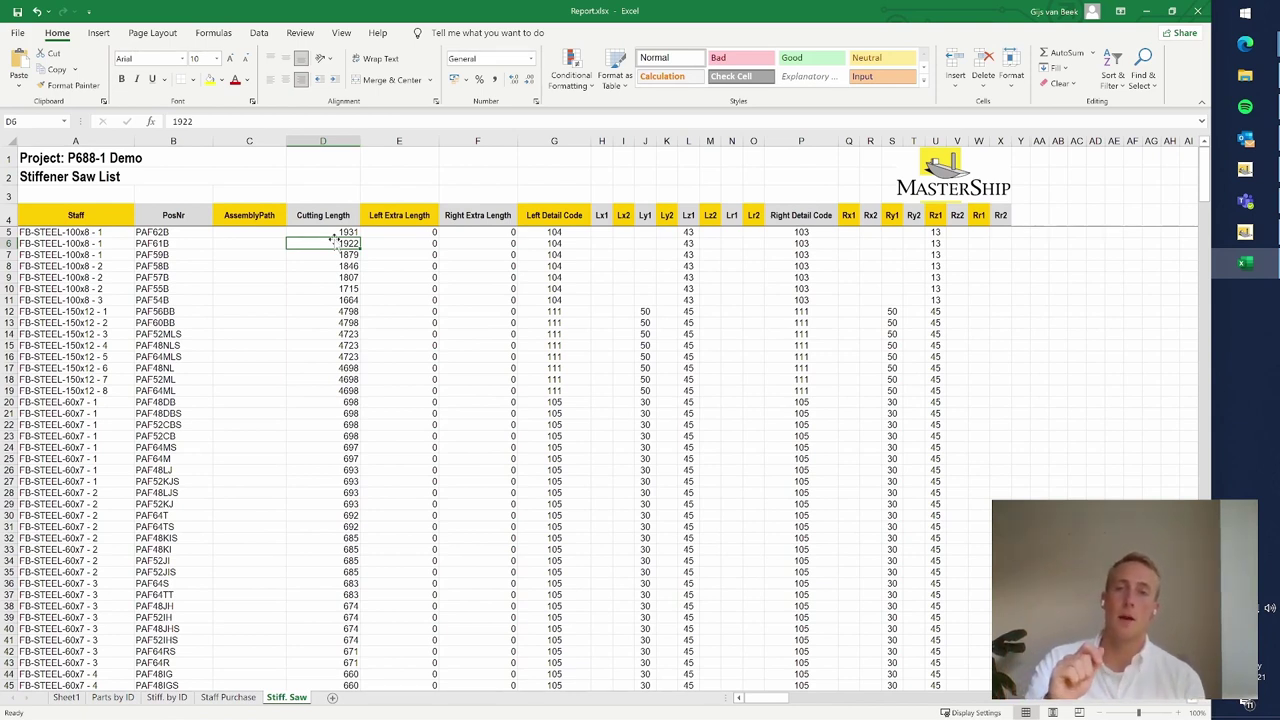
click(187, 245)
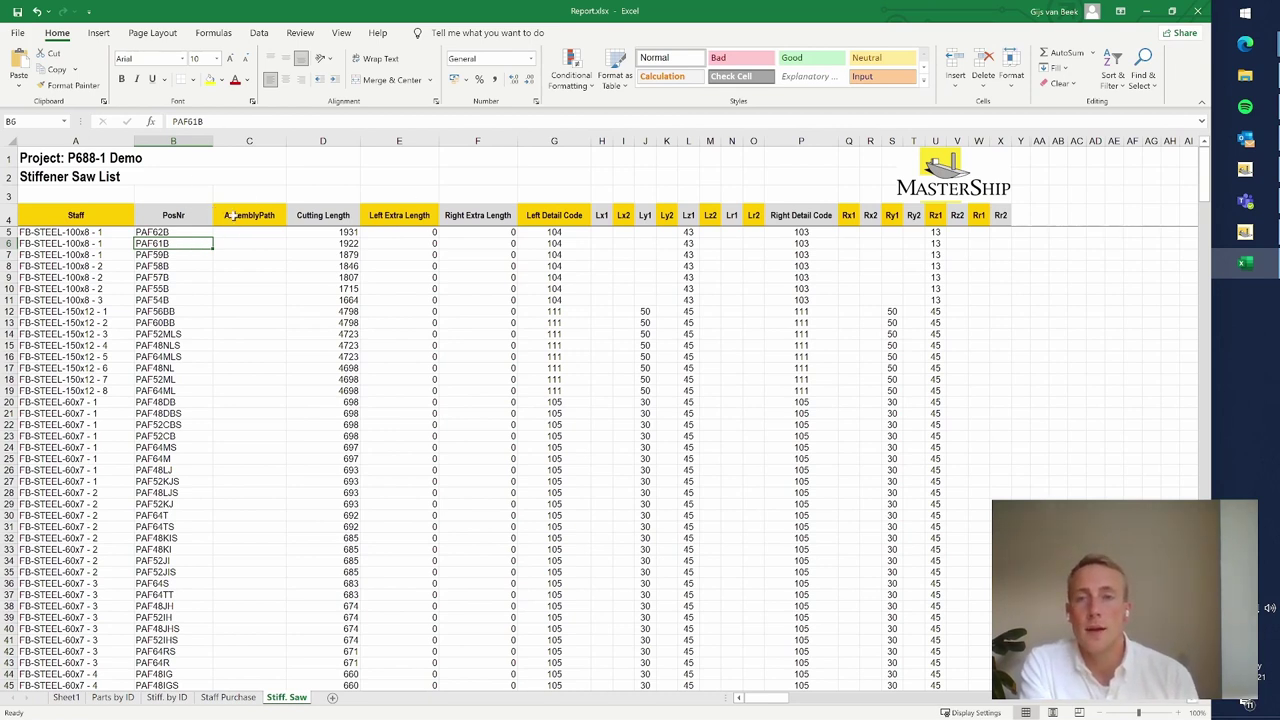
- Insert a column before AssemblyPath in the Stiffener Saw List and give it the heading PU
click(249, 141)
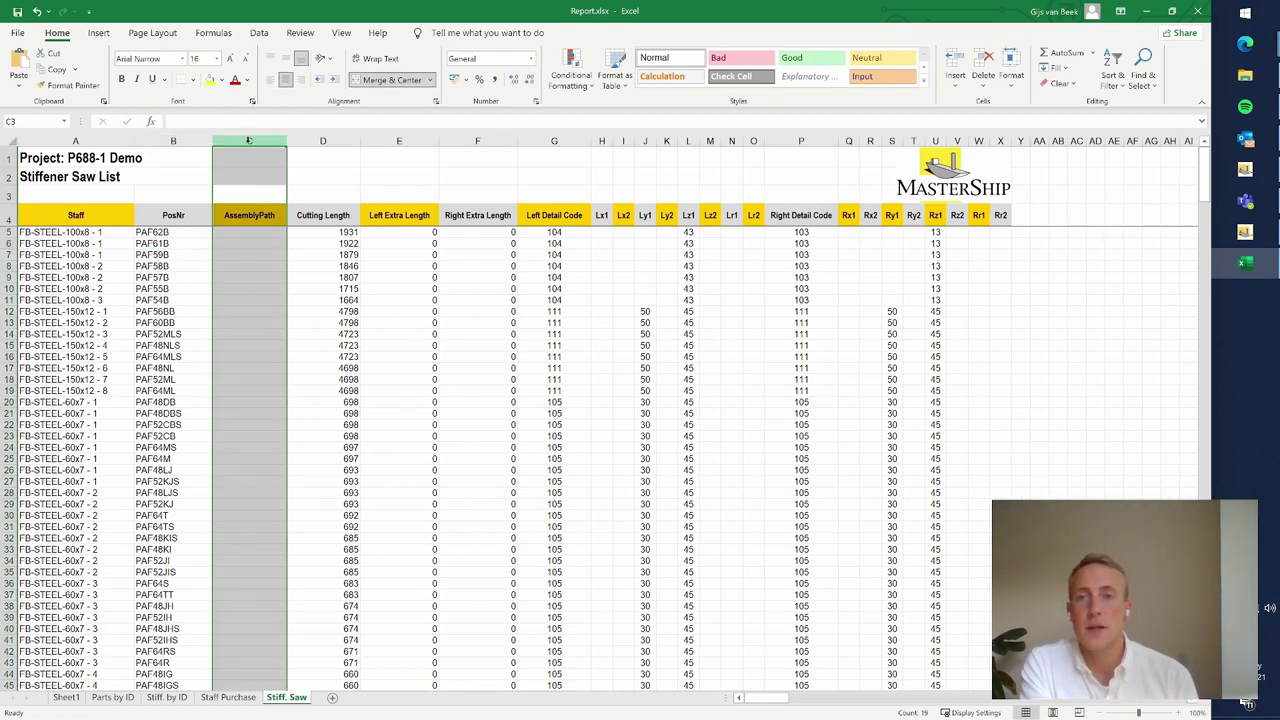
click(265, 267)
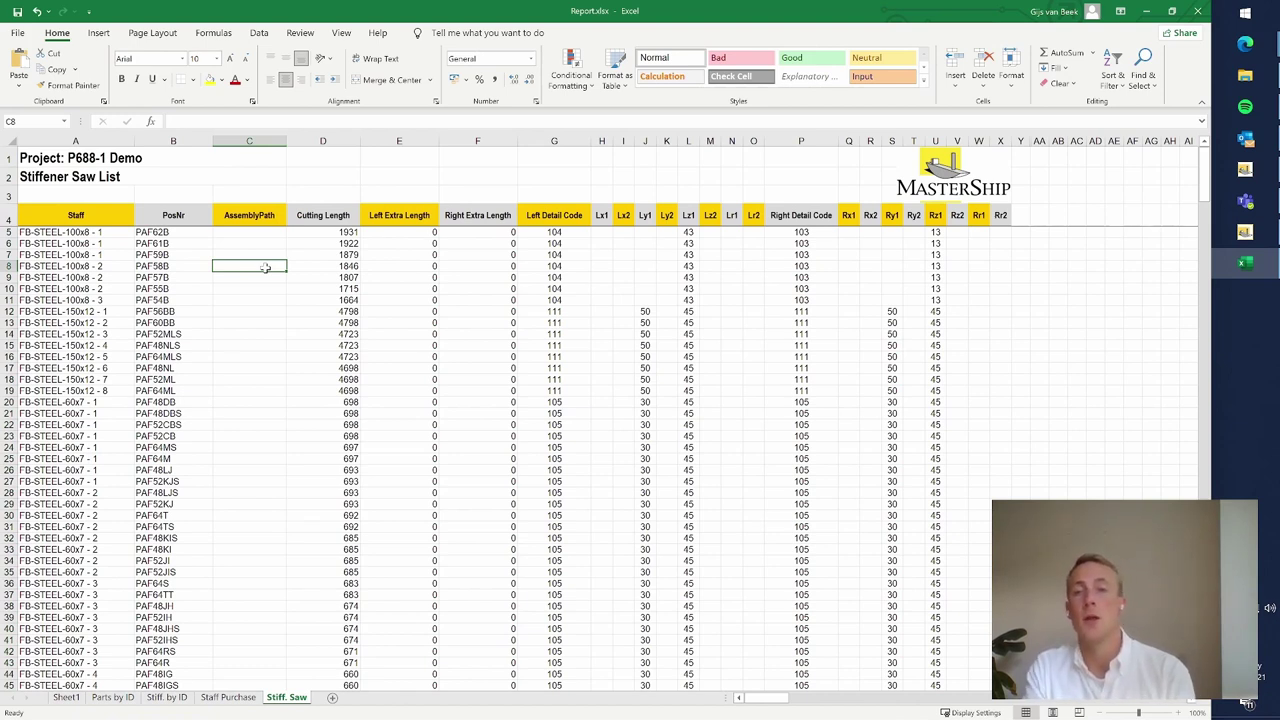
right_click(255, 143)
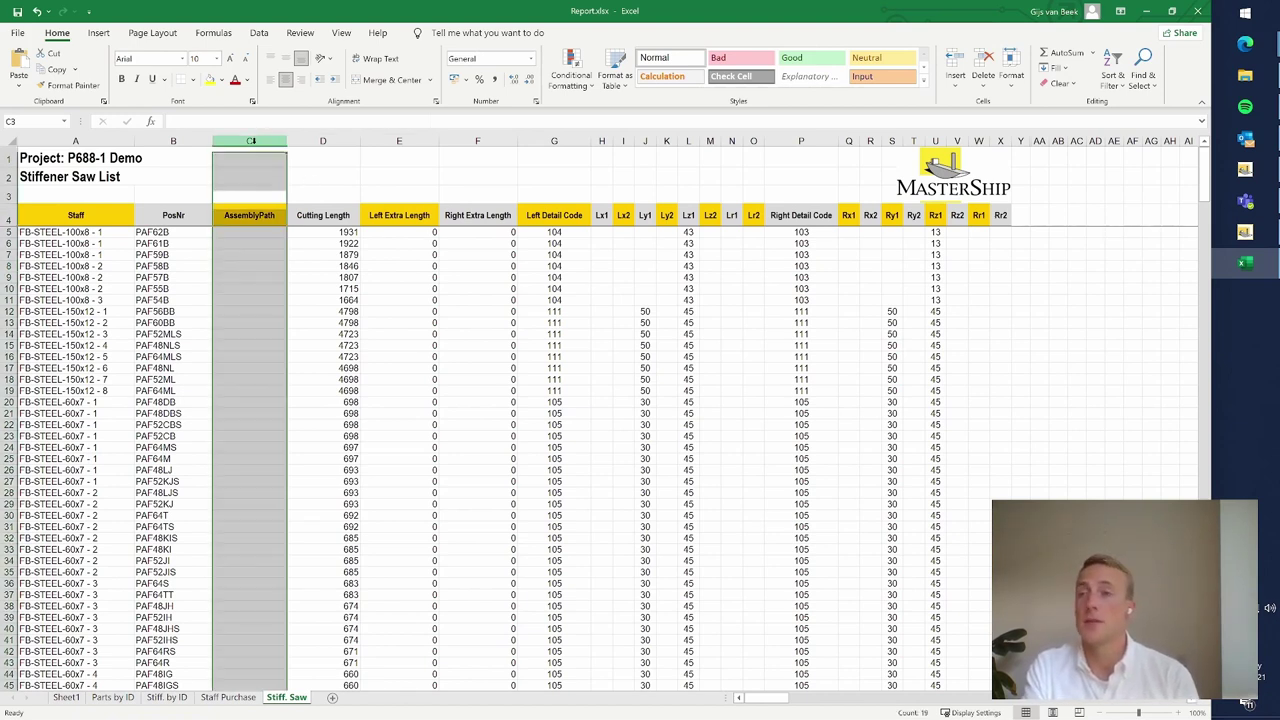
click(290, 257)
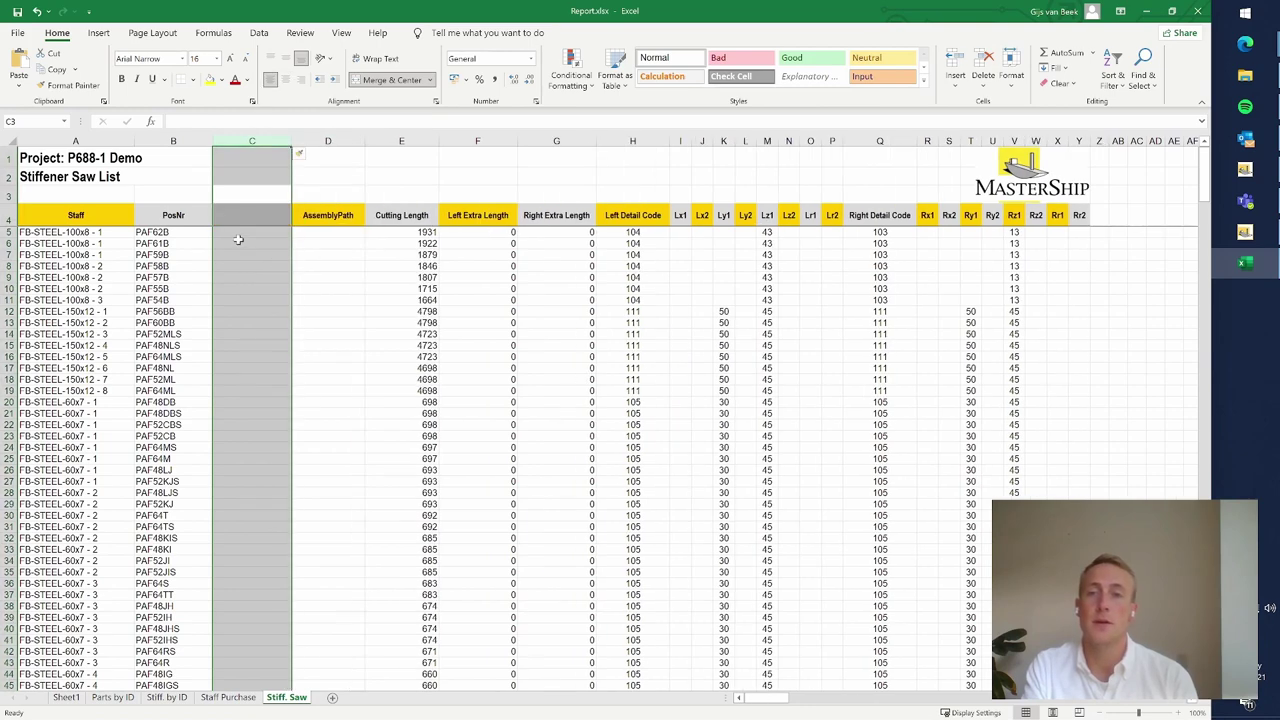
text(PU)
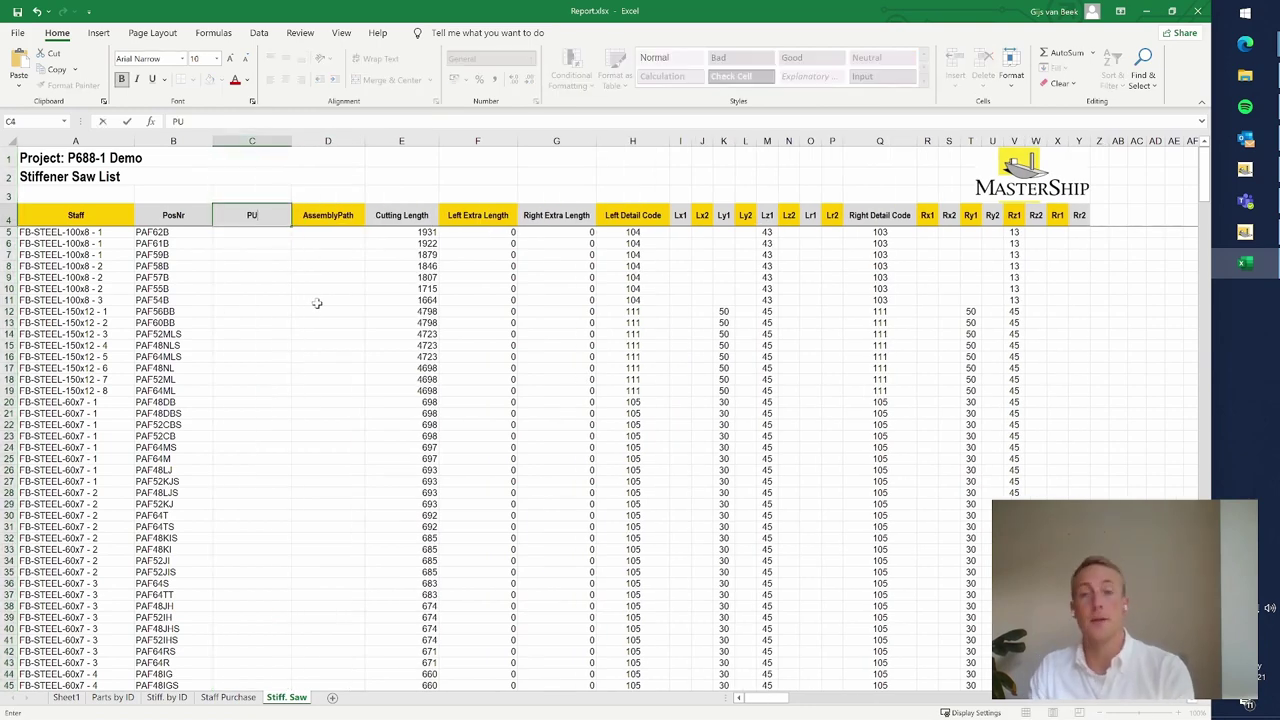
key(Return)
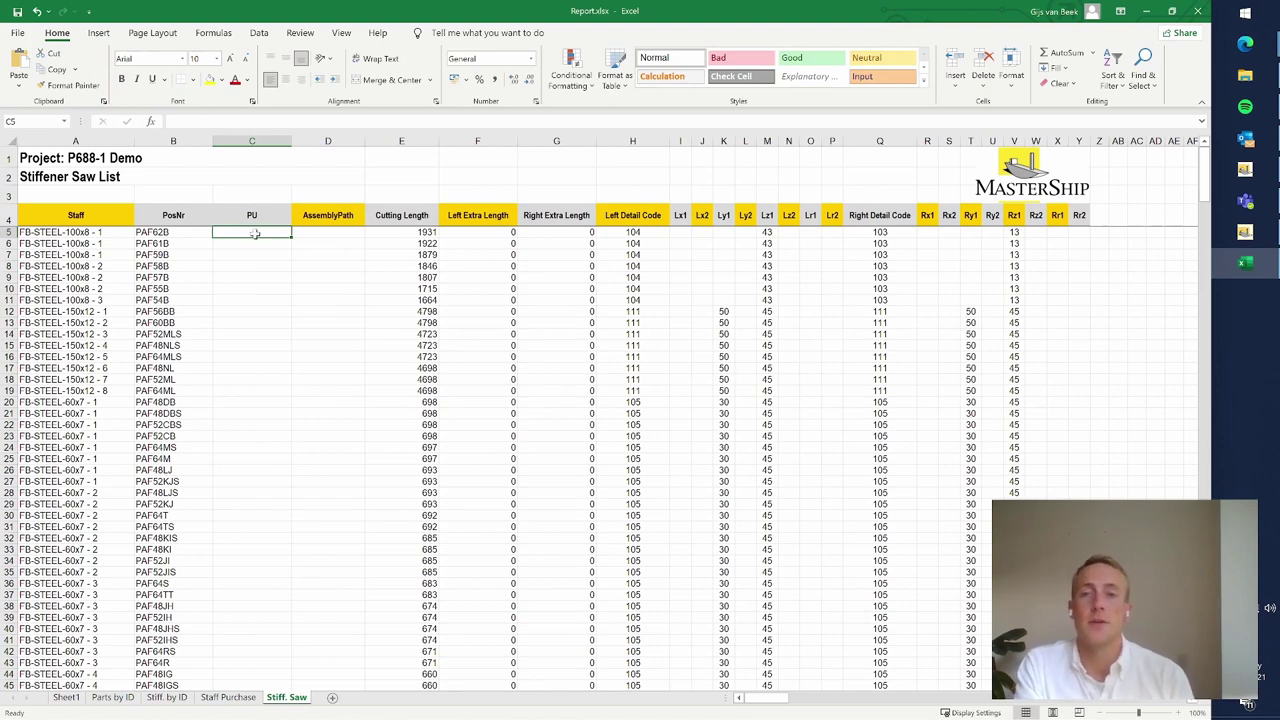
- Insert another column between PU and AssemblyPath and give it the heading Treatment
right_click(327, 142)
click(363, 257)
click(322, 221)
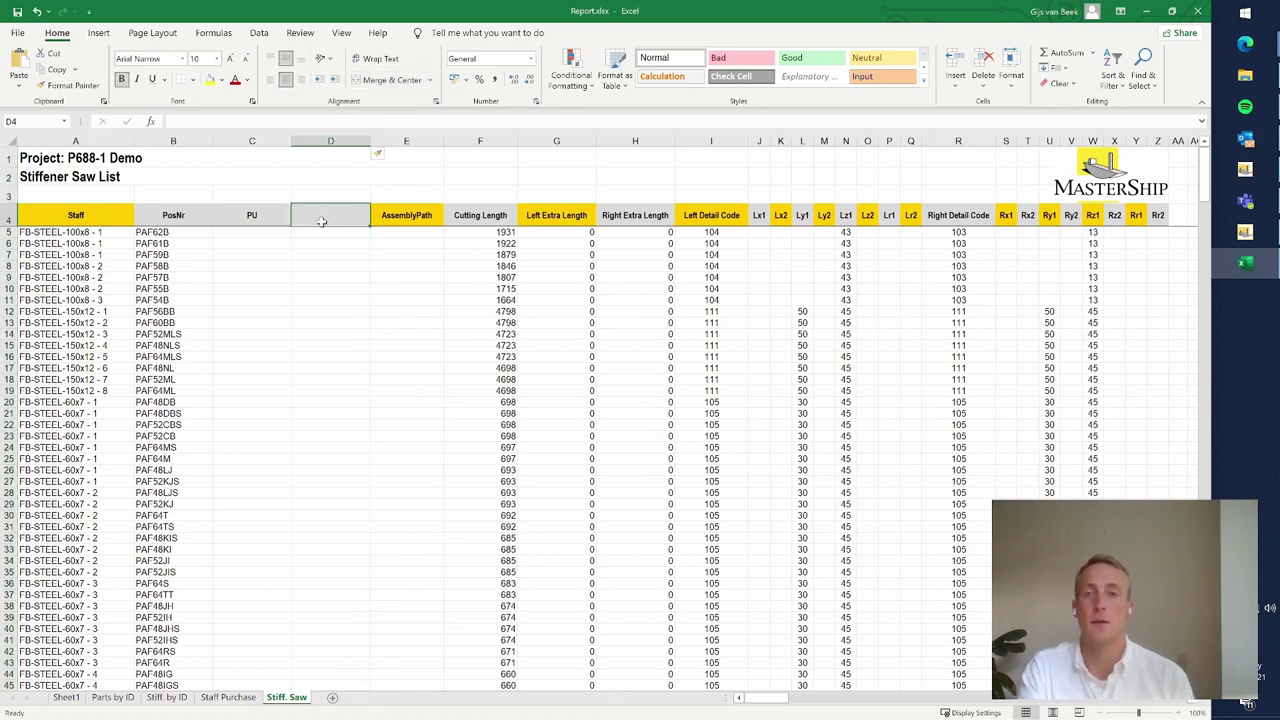
text(Treatment)
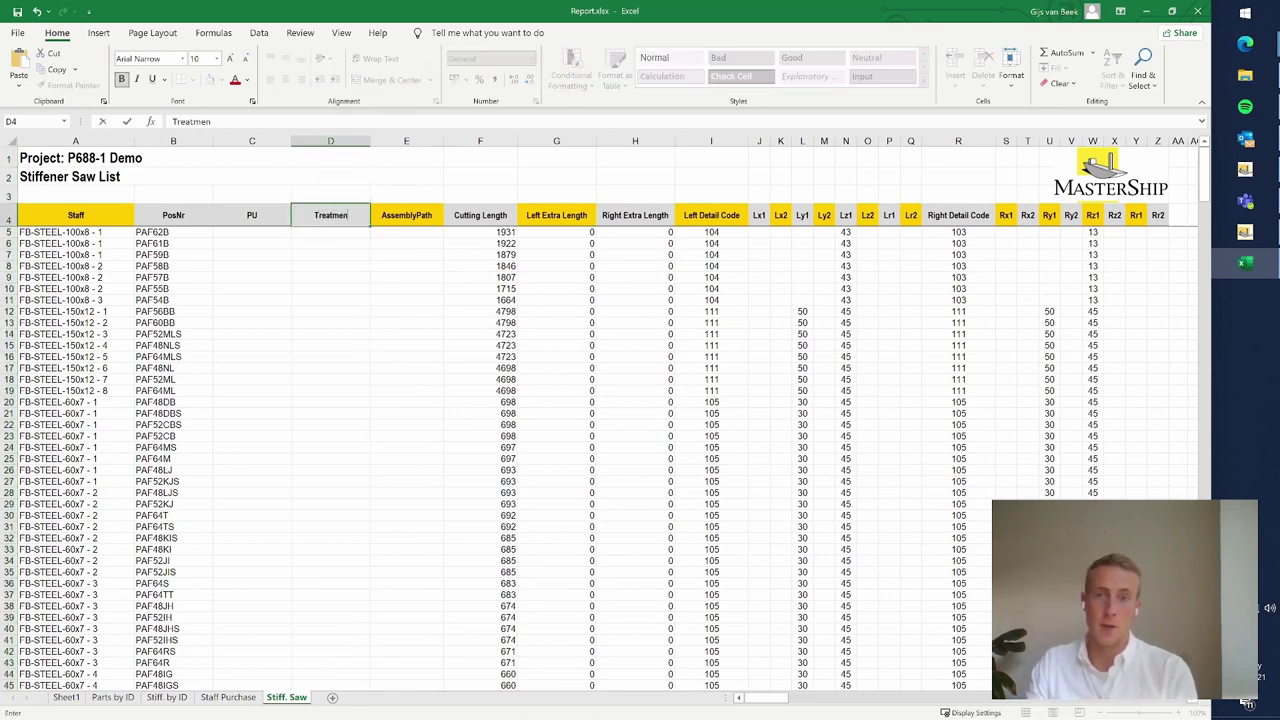
key(Return)
click(360, 265)
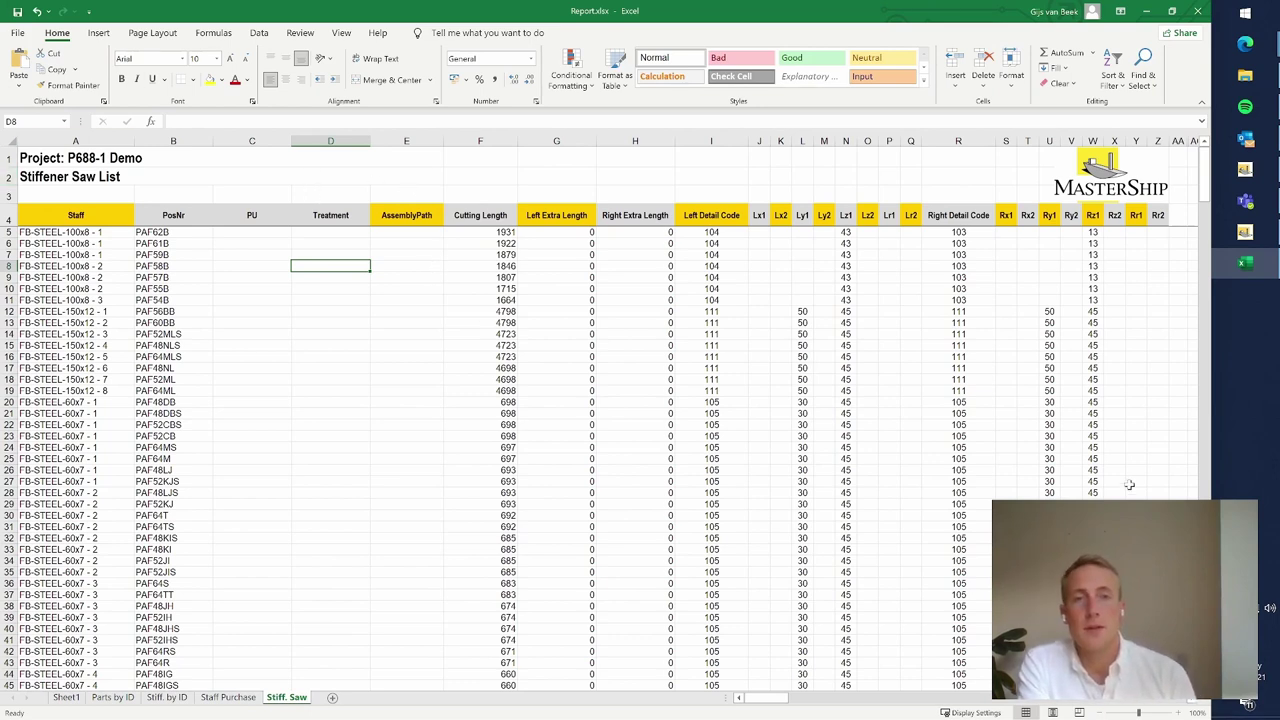
- Switch to the MasterShip Organiser window with the project reports
click(1244, 232)
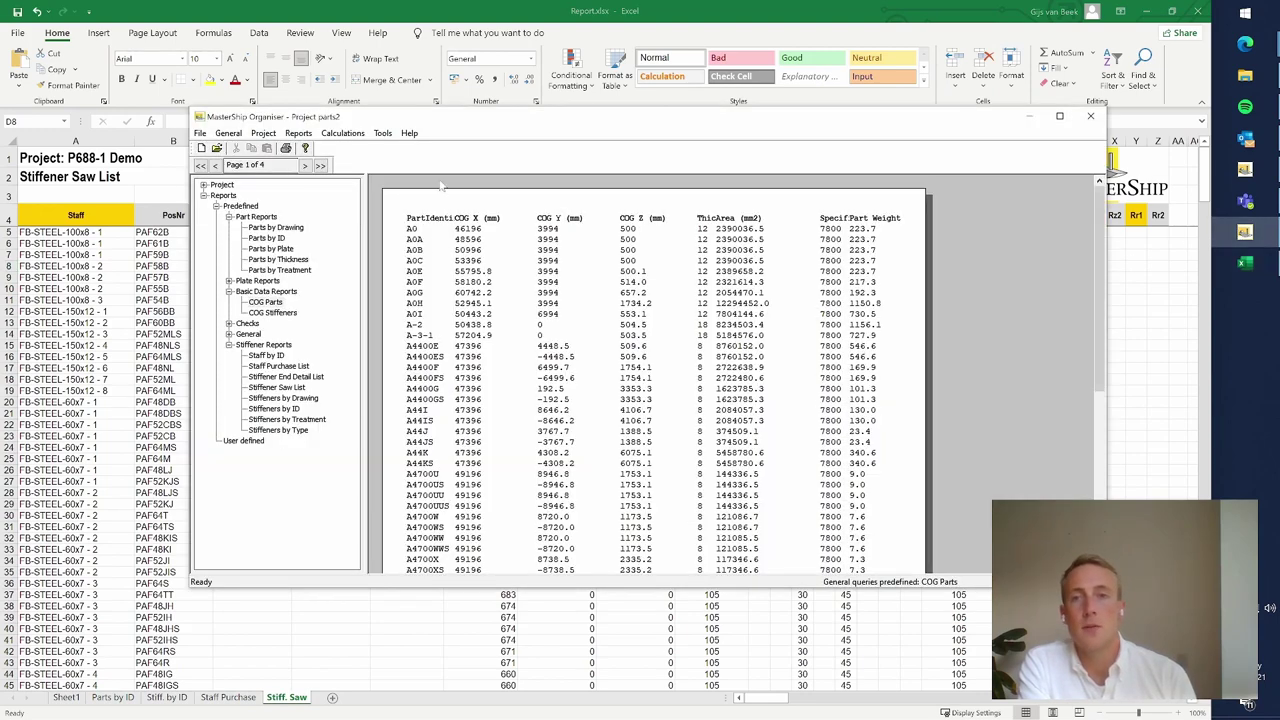